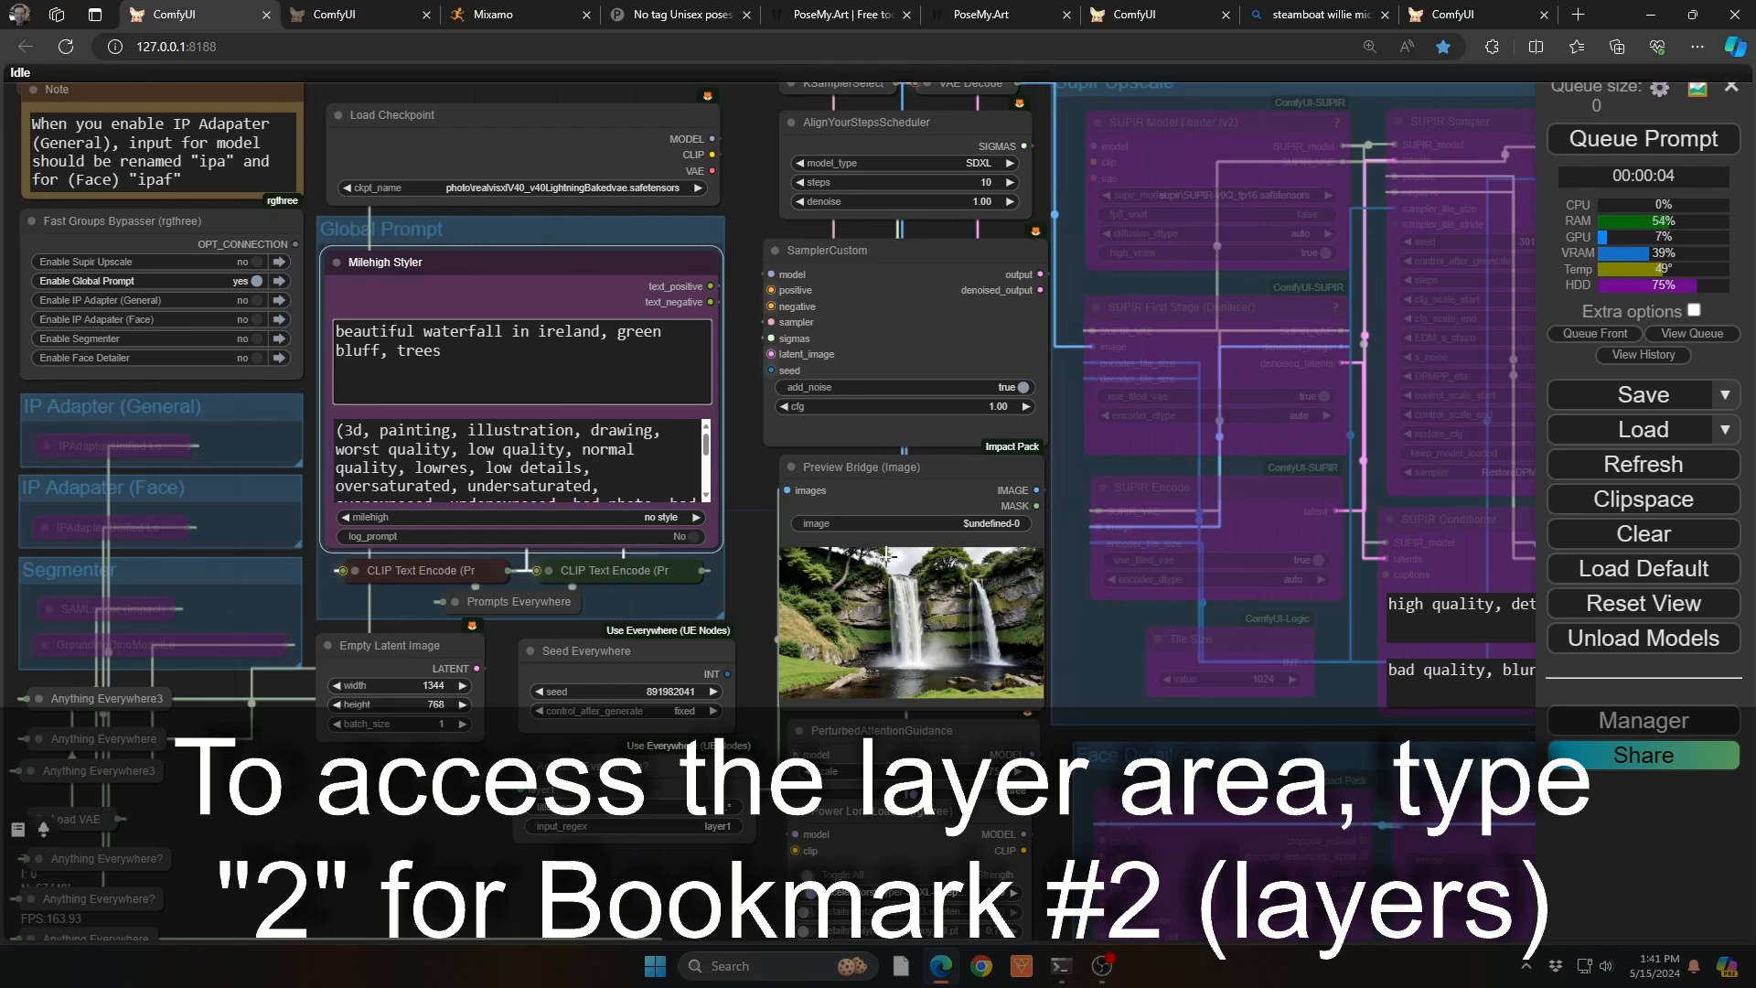
Step: Insert the NEW Subject node template on the empty canvas near the layer area of bookmark 2
type("2")
key("BackSpace")
left_click(441, 826)
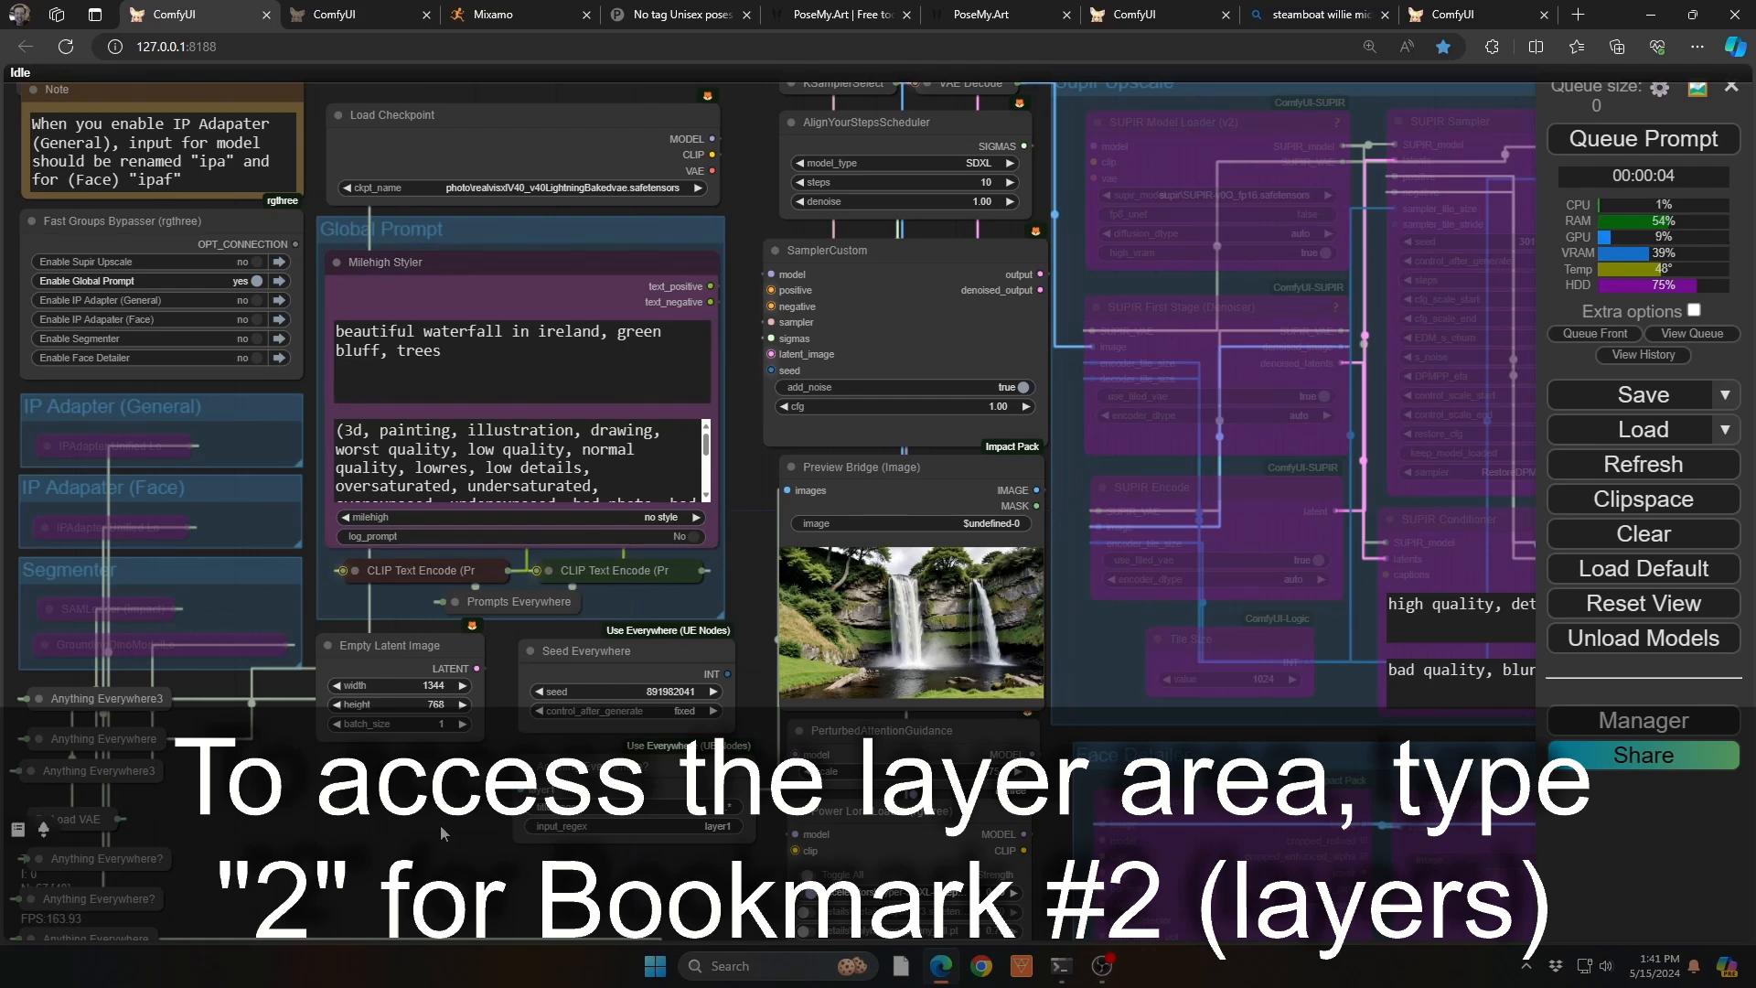
key("2")
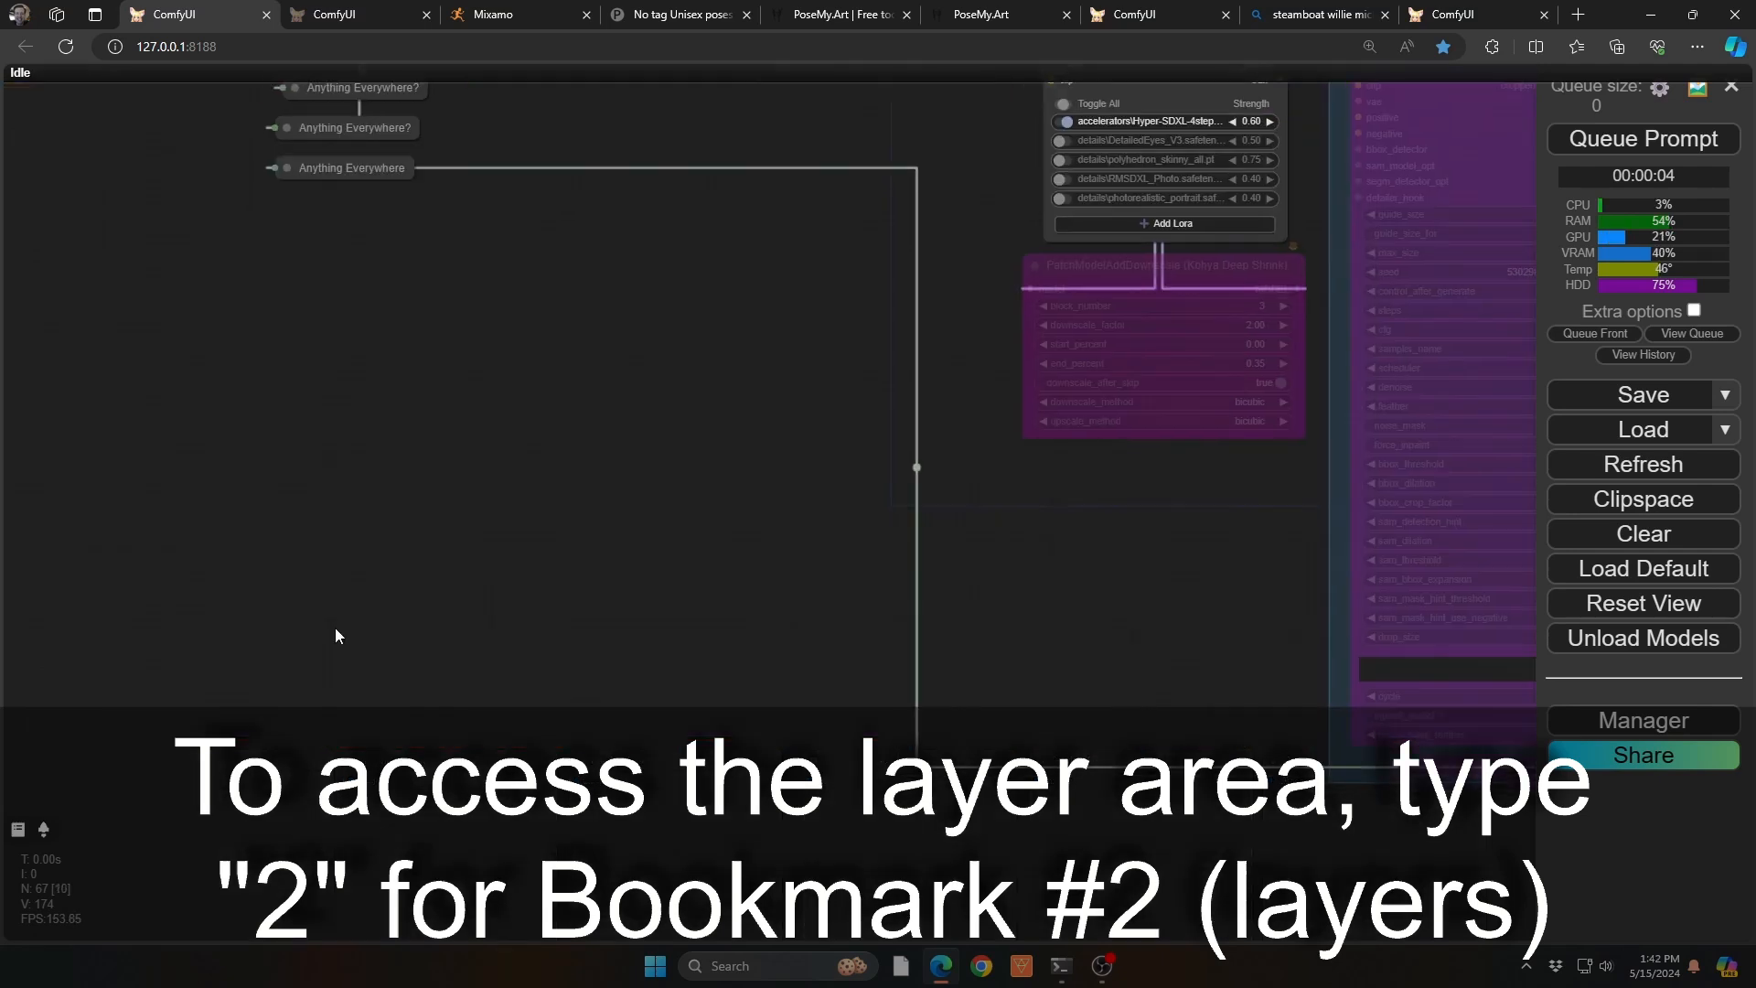
left_click_drag(334, 628, 629, 574)
right_click(230, 391)
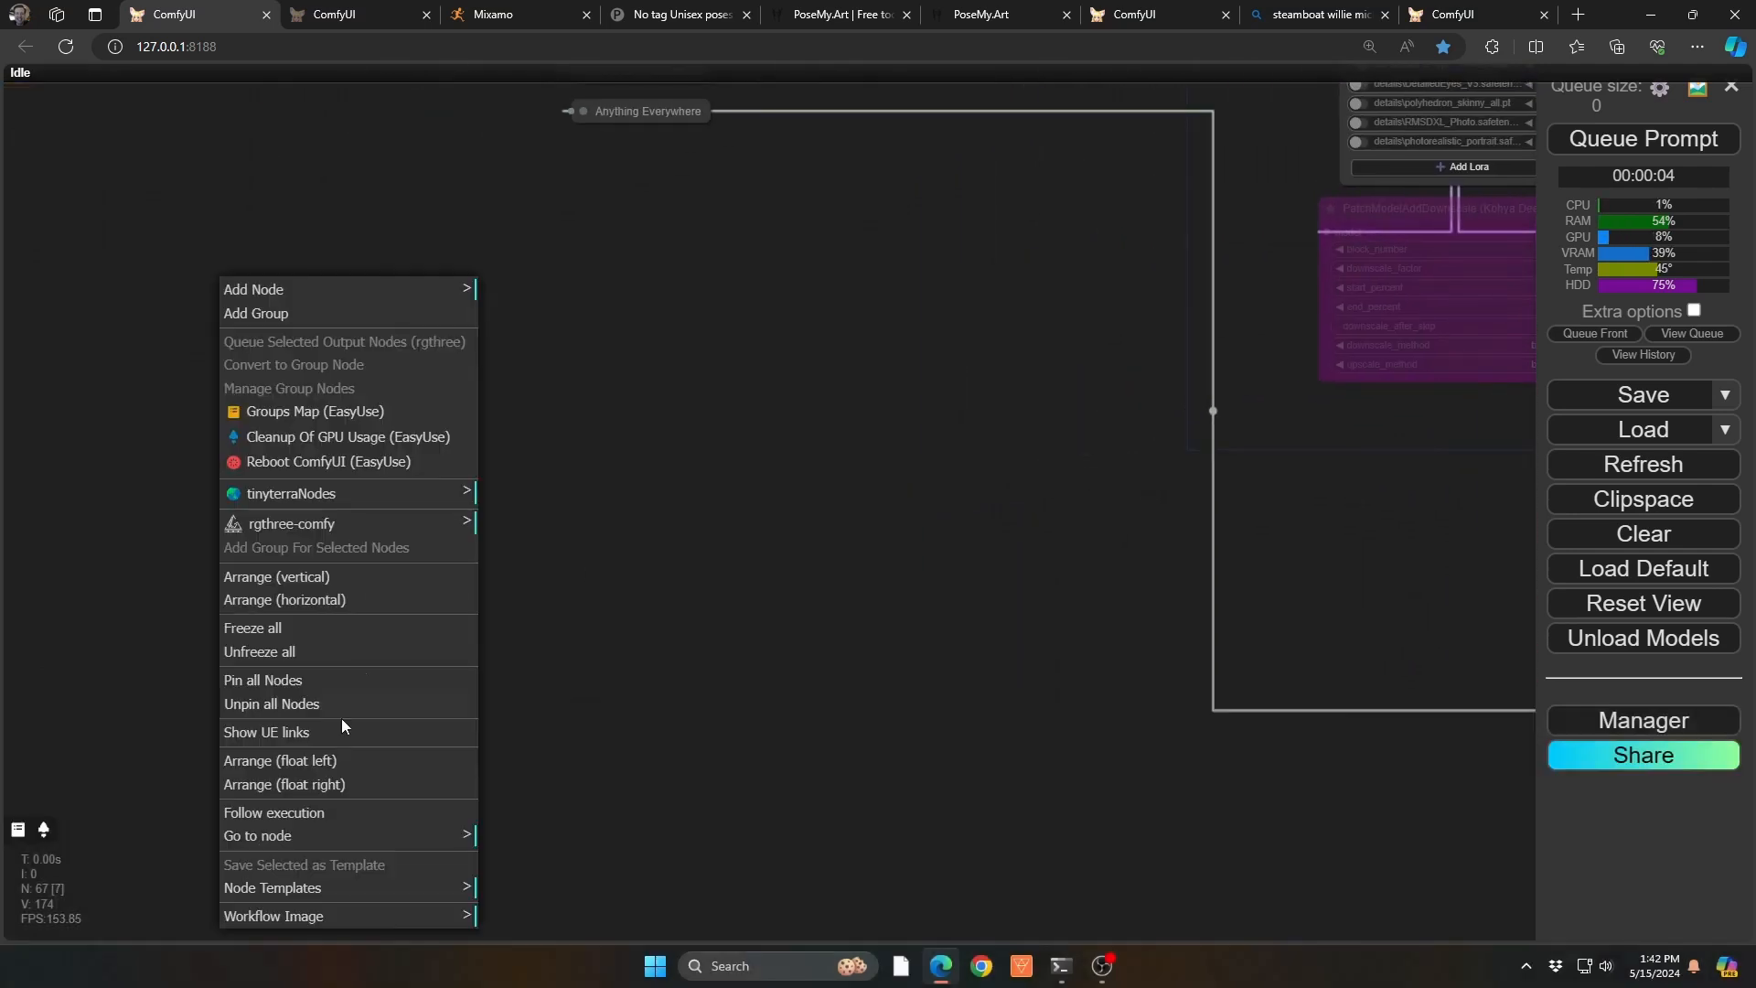
left_click(314, 888)
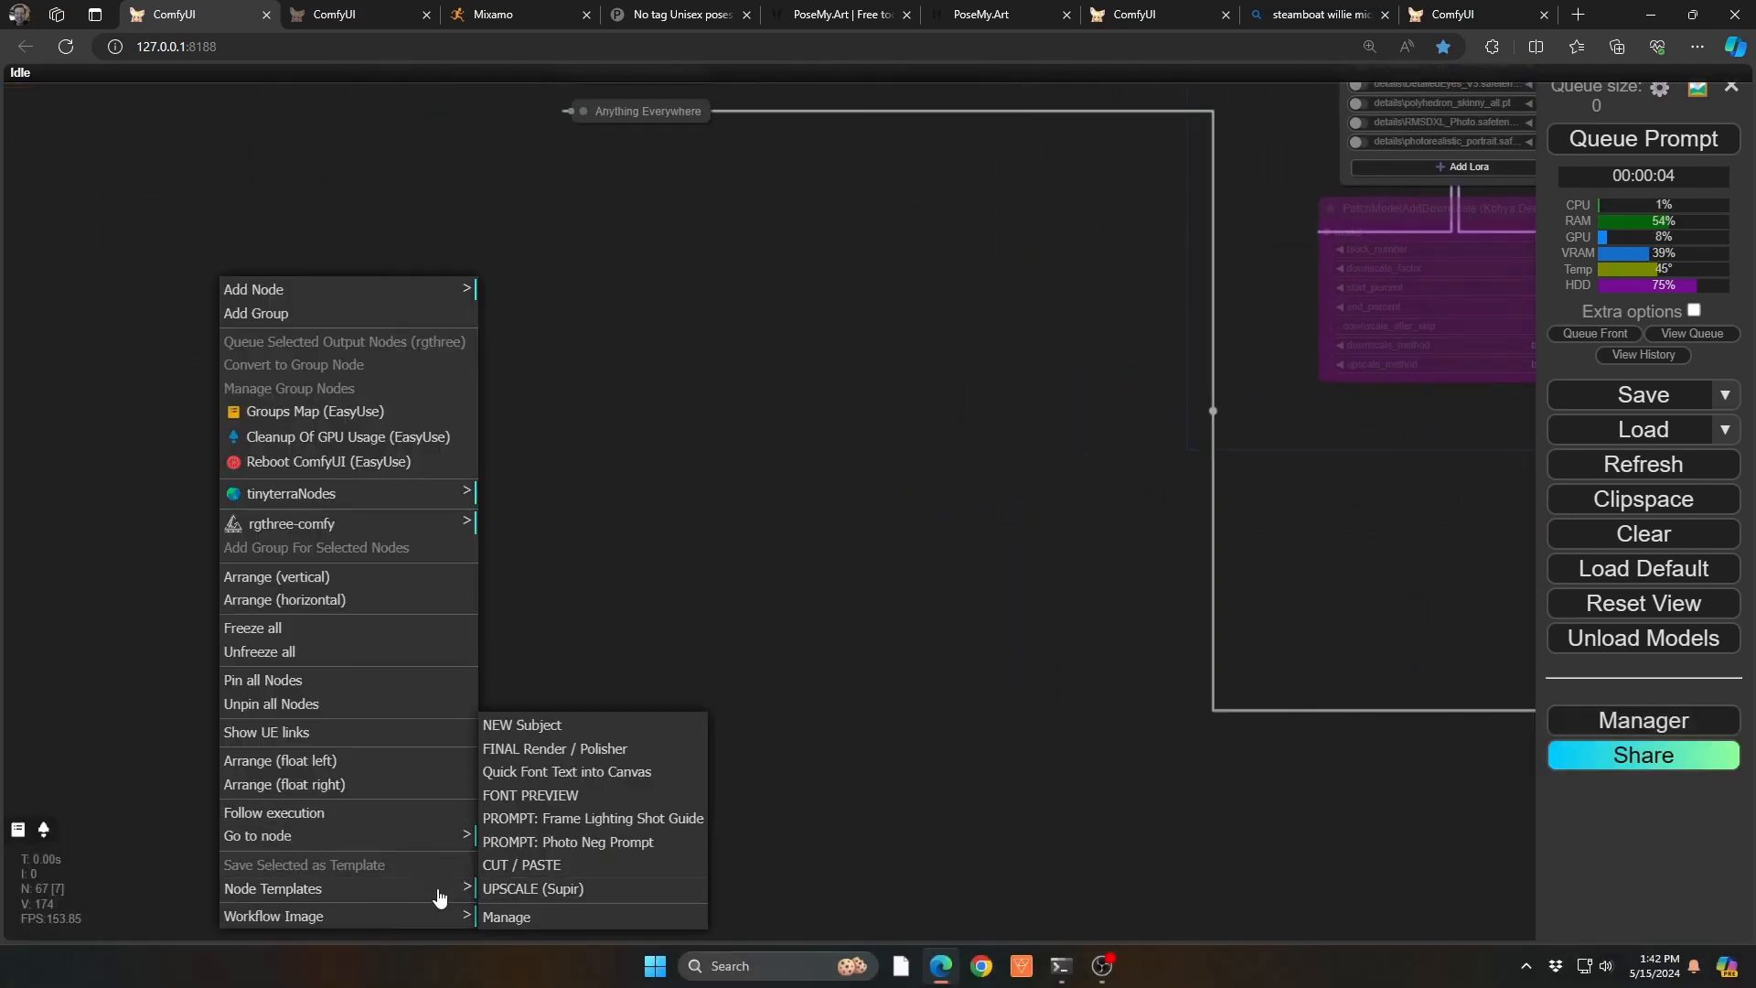
left_click(554, 748)
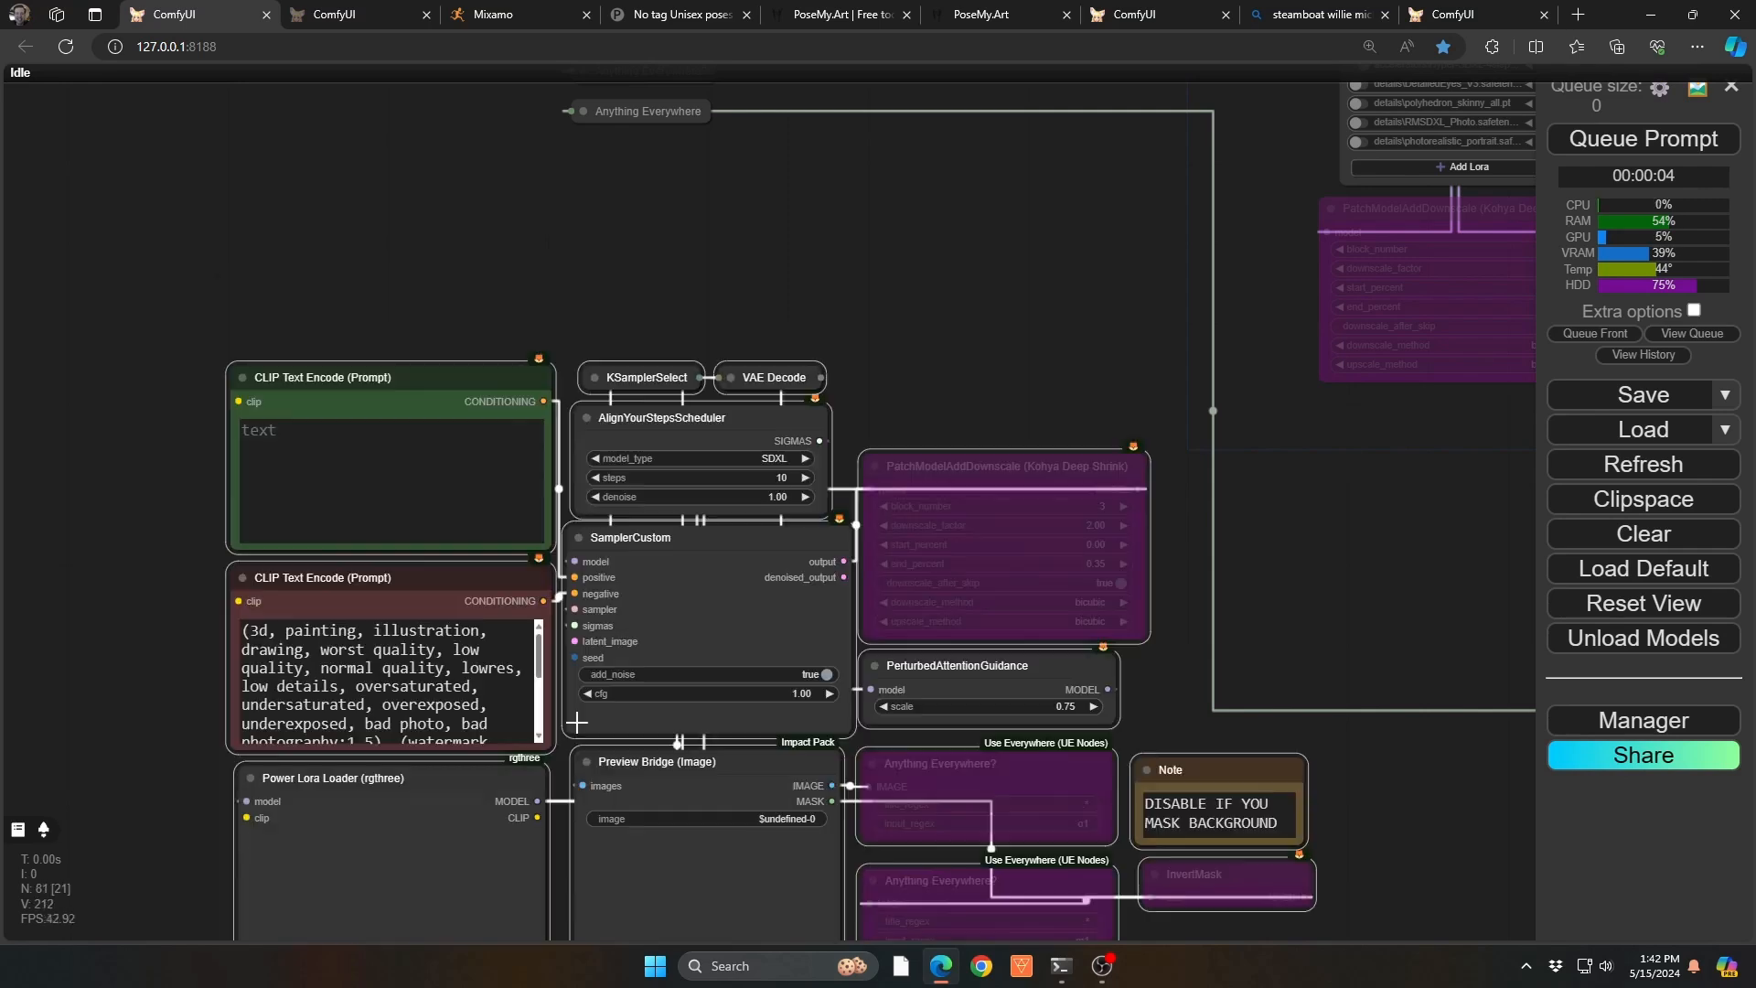
left_click_drag(118, 571, 8, 430)
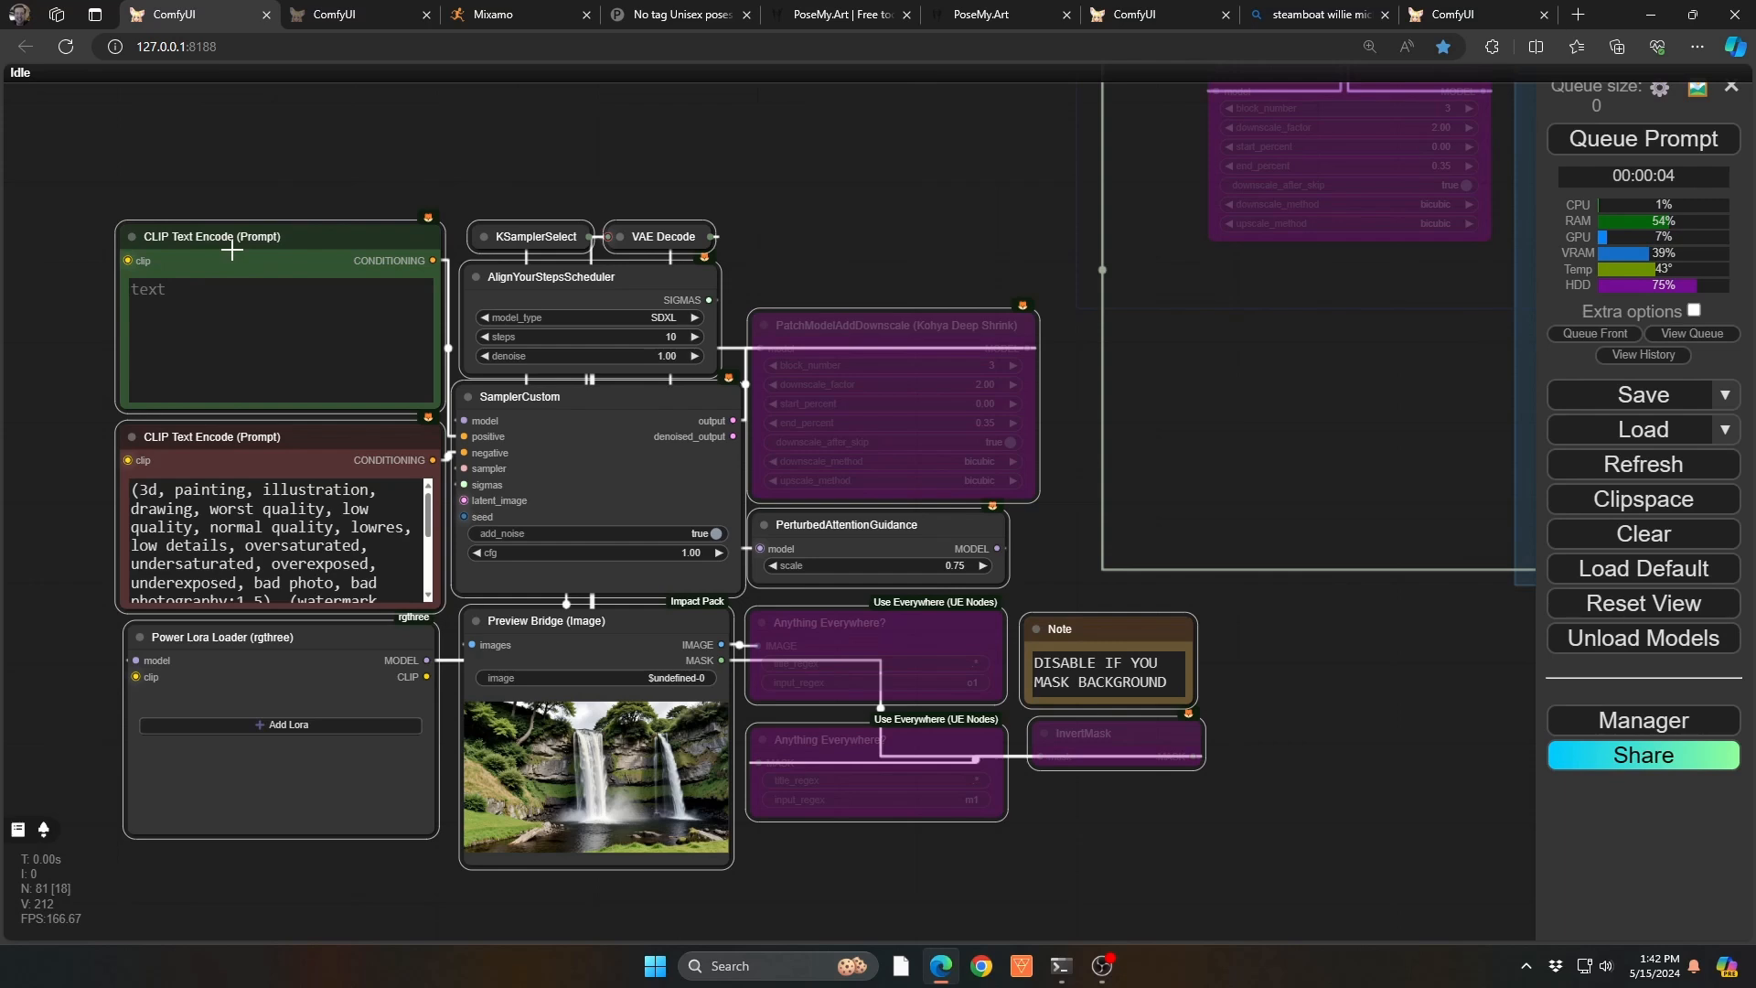
Step: Enter the positive prompt "magical fairy, full body, green outfit, wings, intricate wing details", prepend "nsfw" to the negative prompt, and queue the generation
left_click(242, 325)
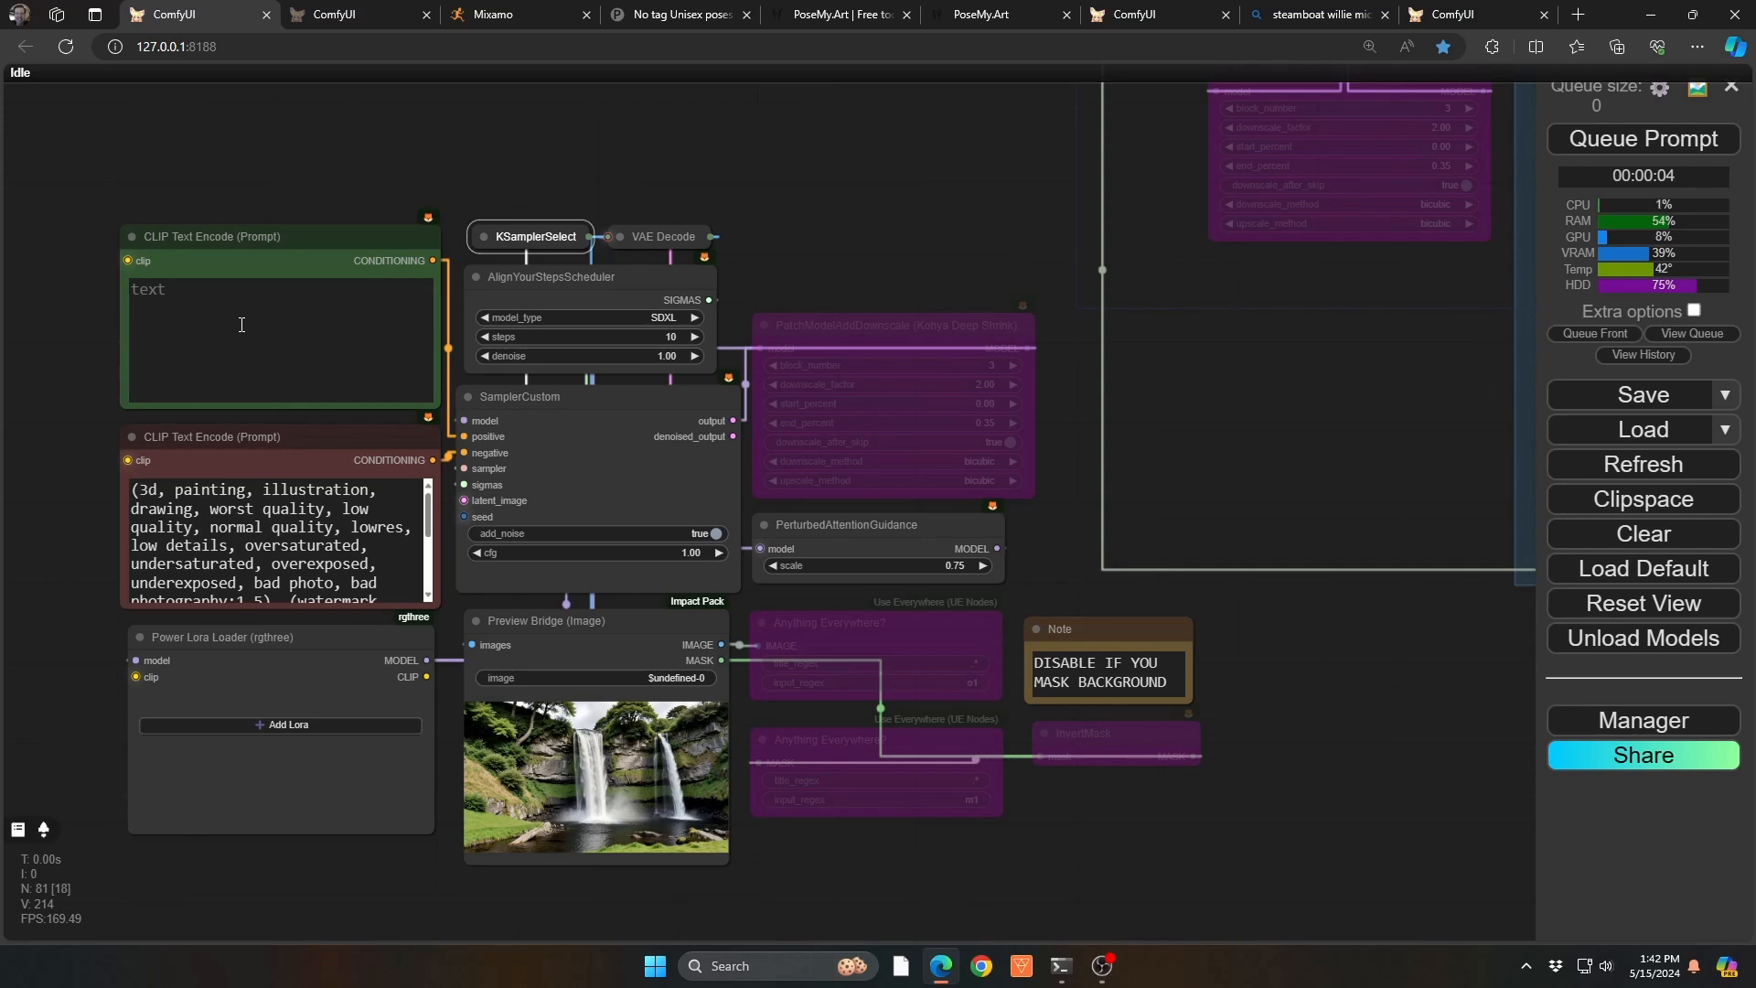
left_click(242, 325)
type("magical ")
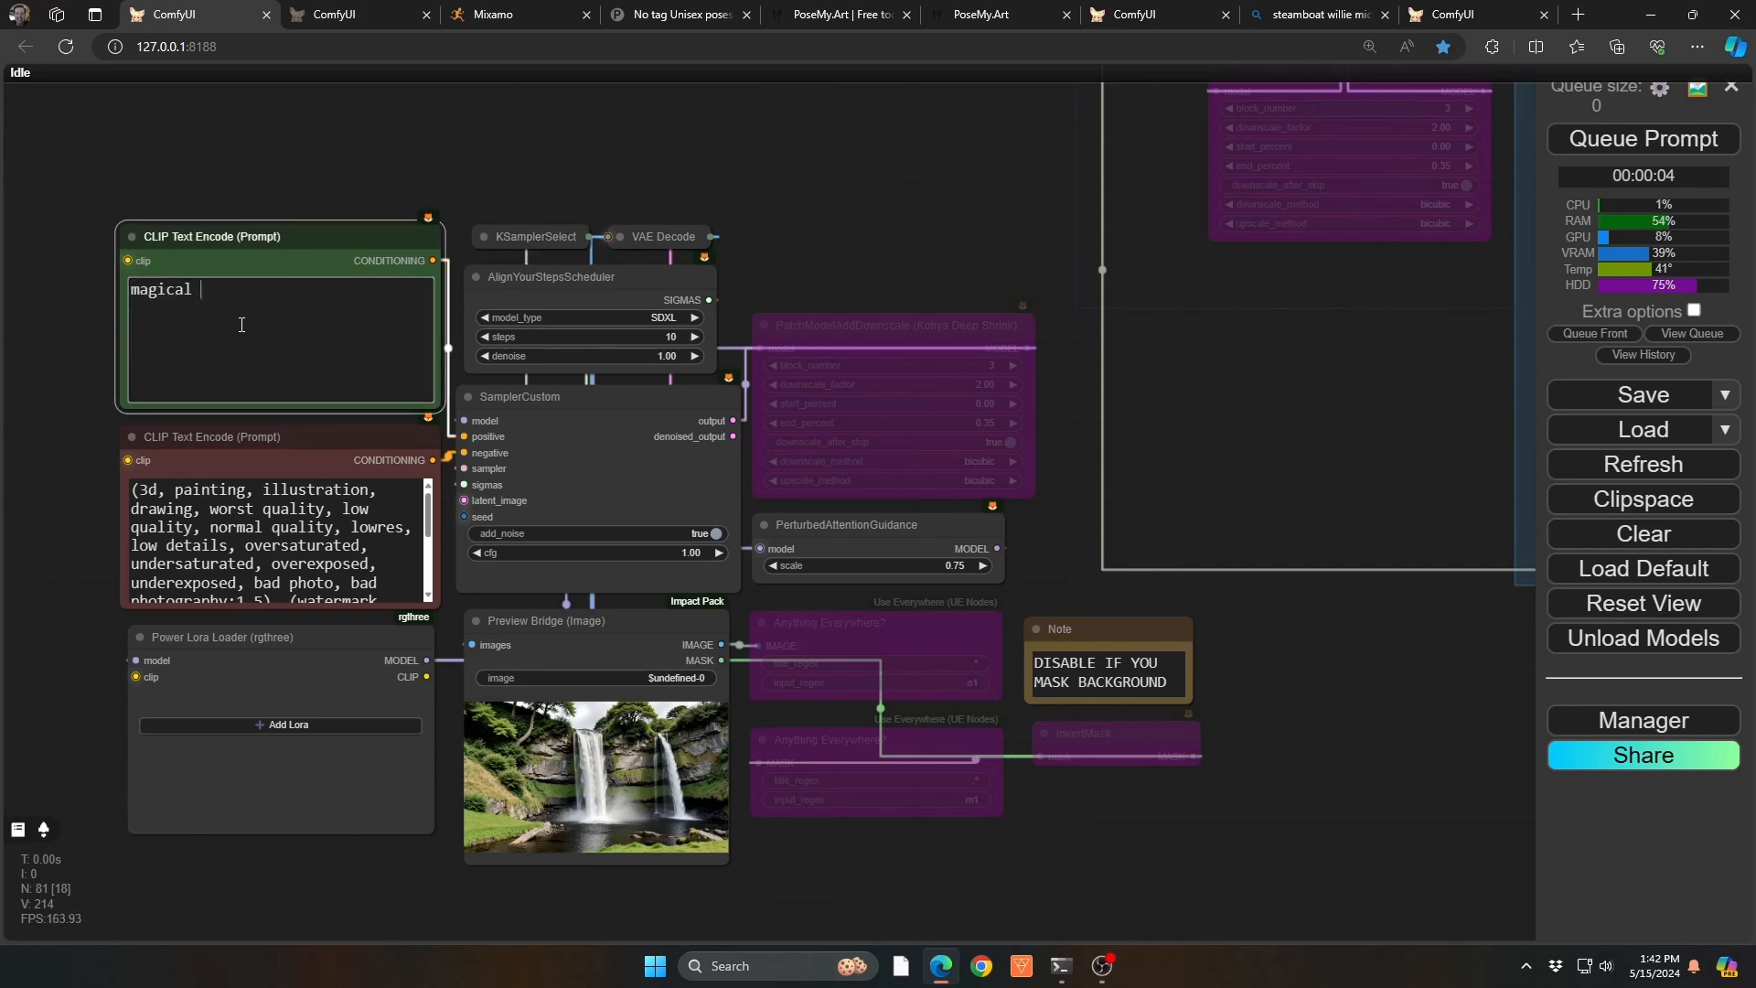
type("fairy, full body, green outfit, wings")
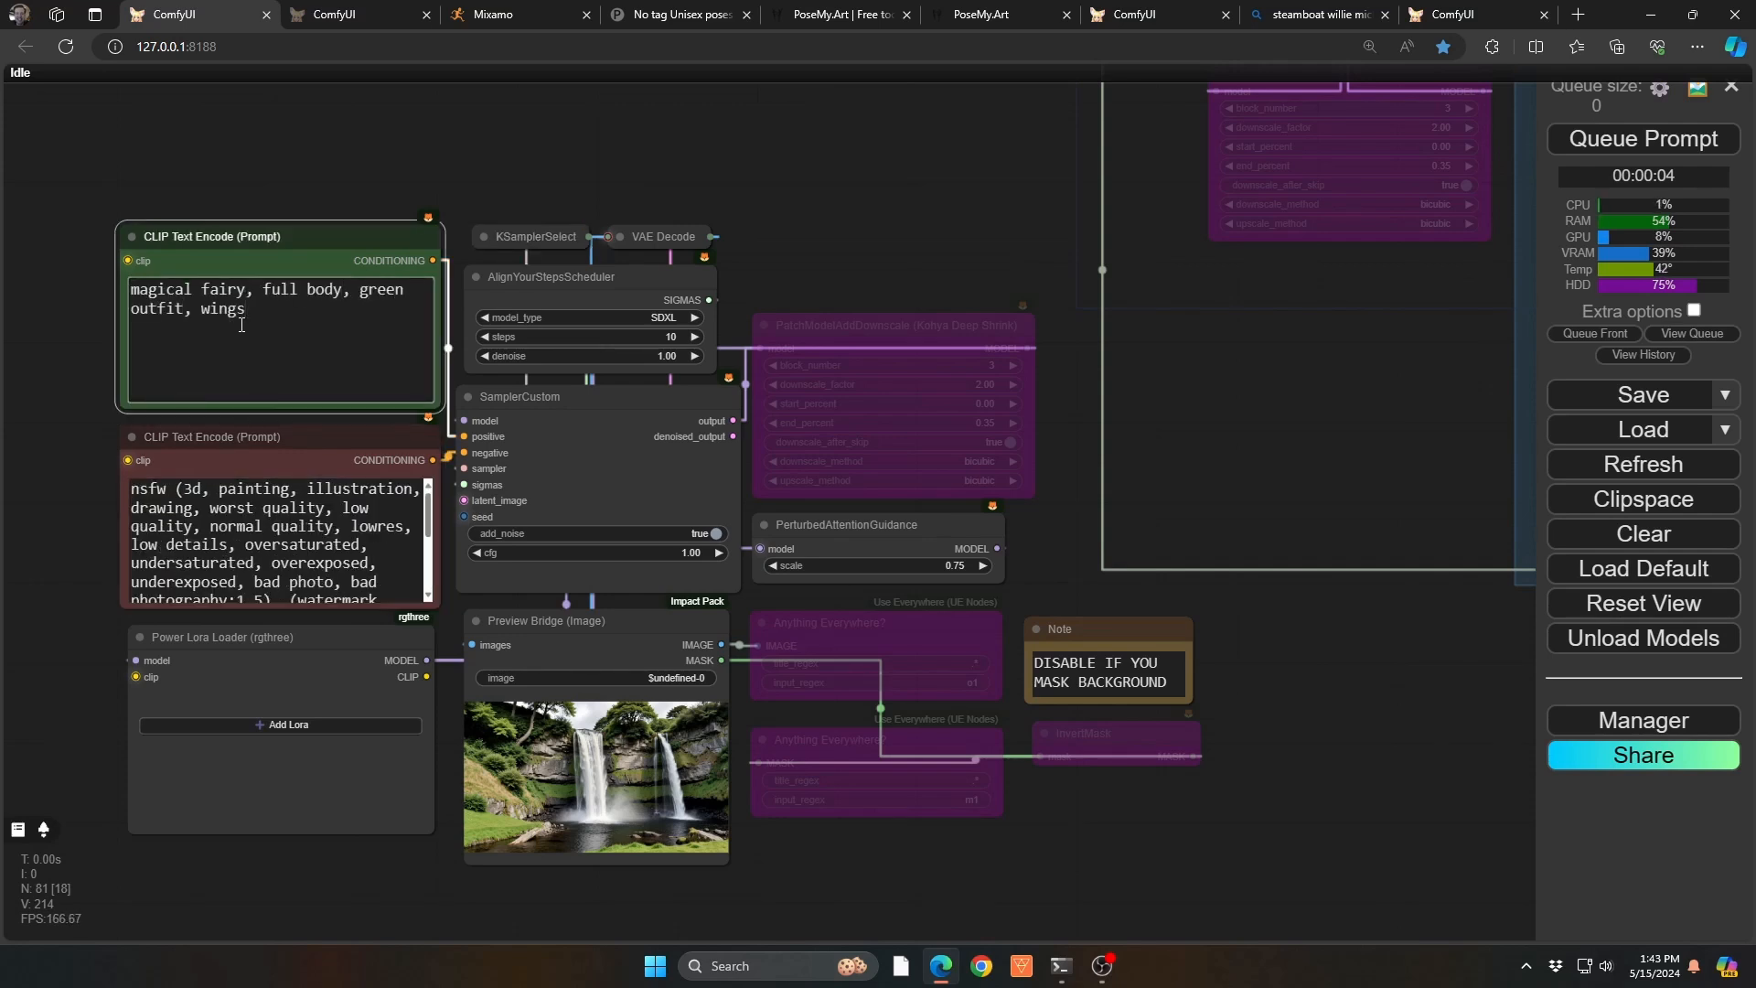
type(", intricate wing details")
key("ctrl+Return")
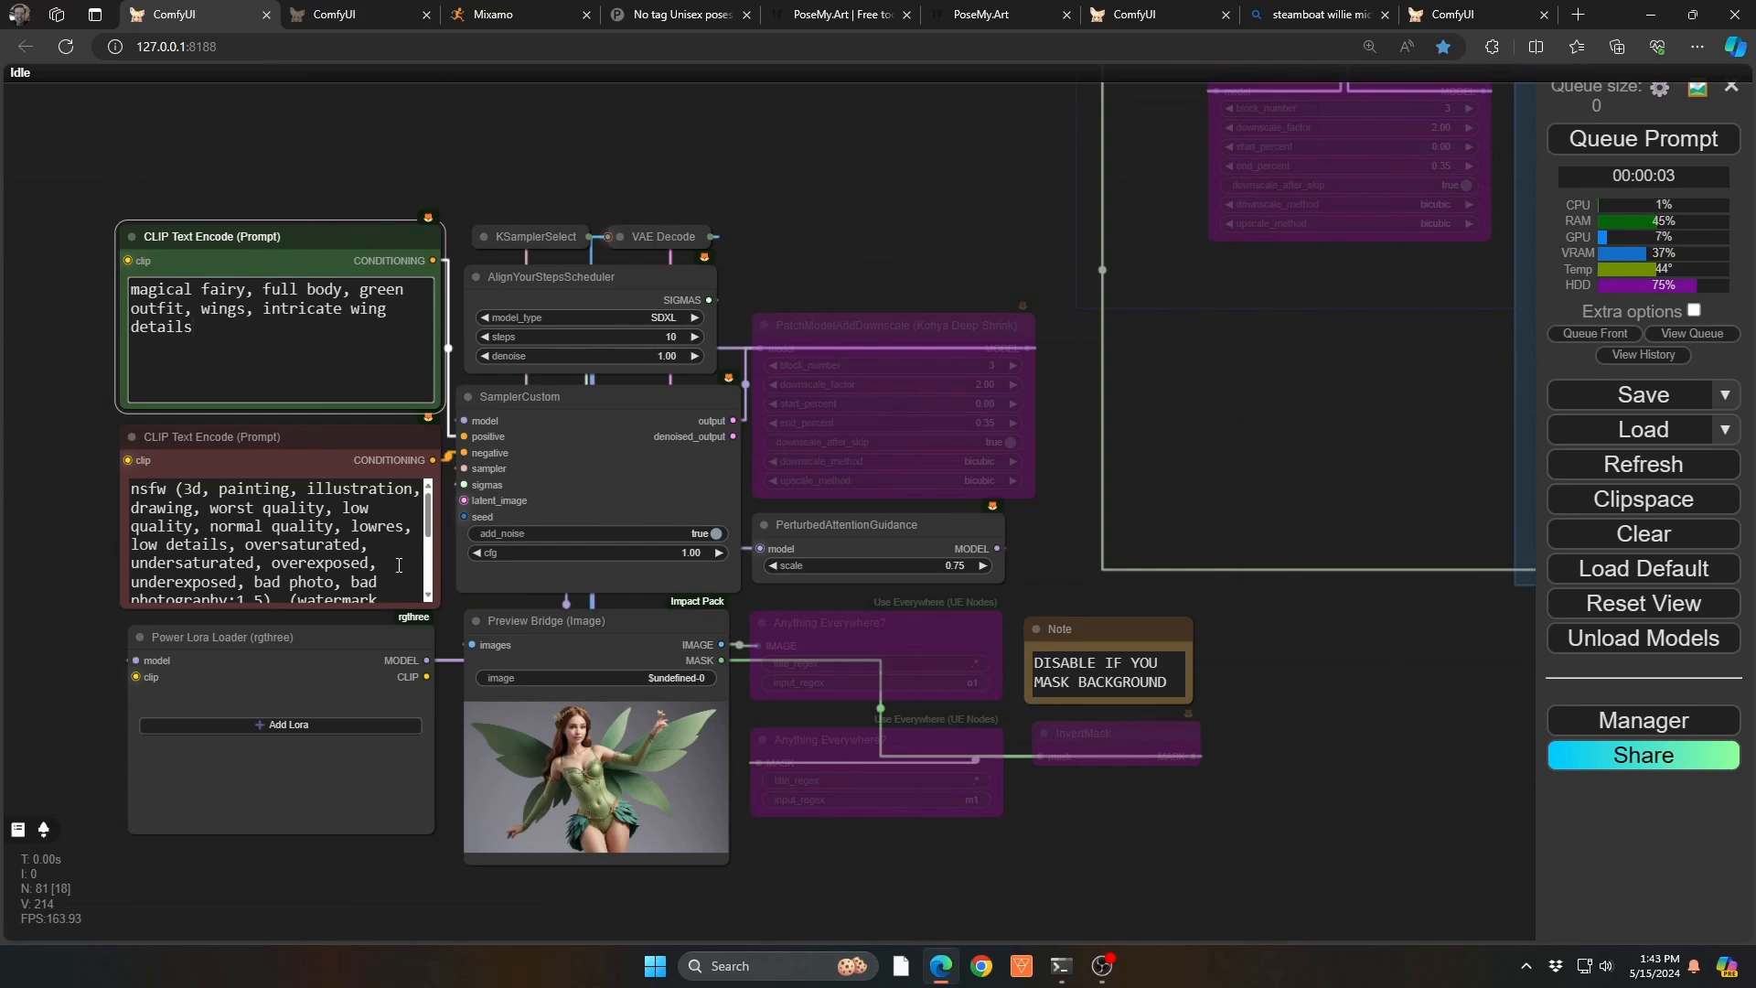
Step: Mask the fairy in the Preview Bridge image with the SAM Detector and save the mask to the node
right_click(573, 757)
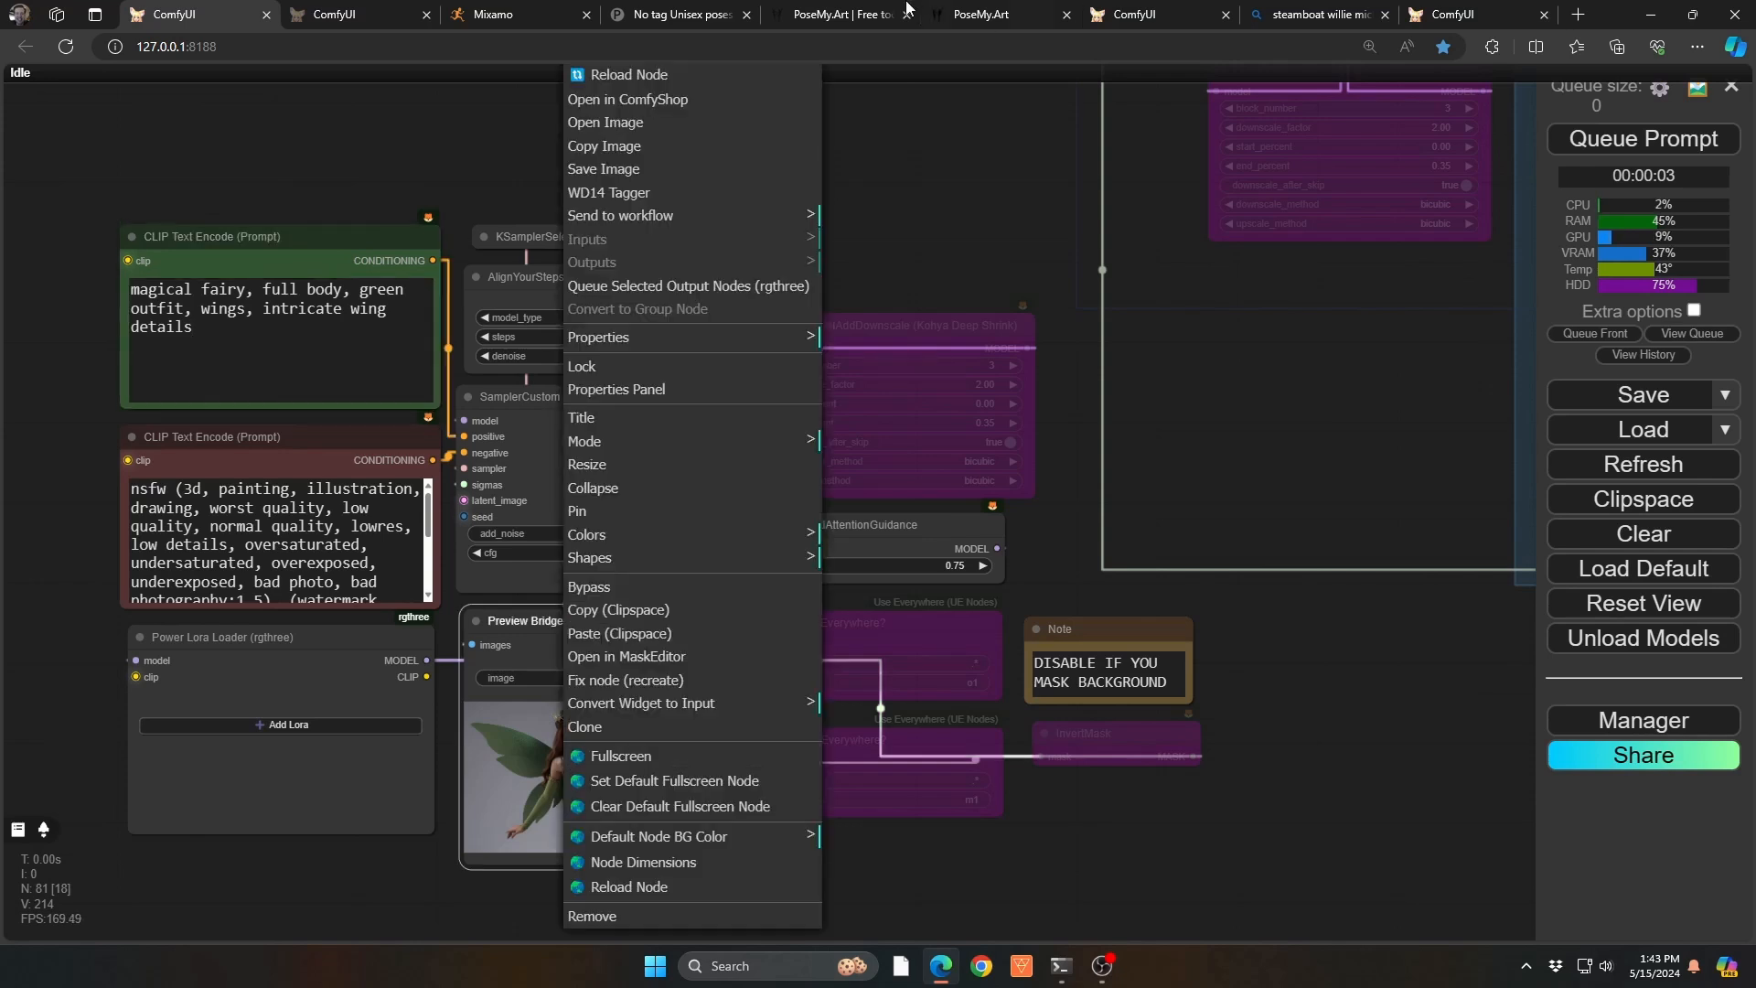
scroll(687, 126, "up", 3)
scroll(688, 125, "up", 3)
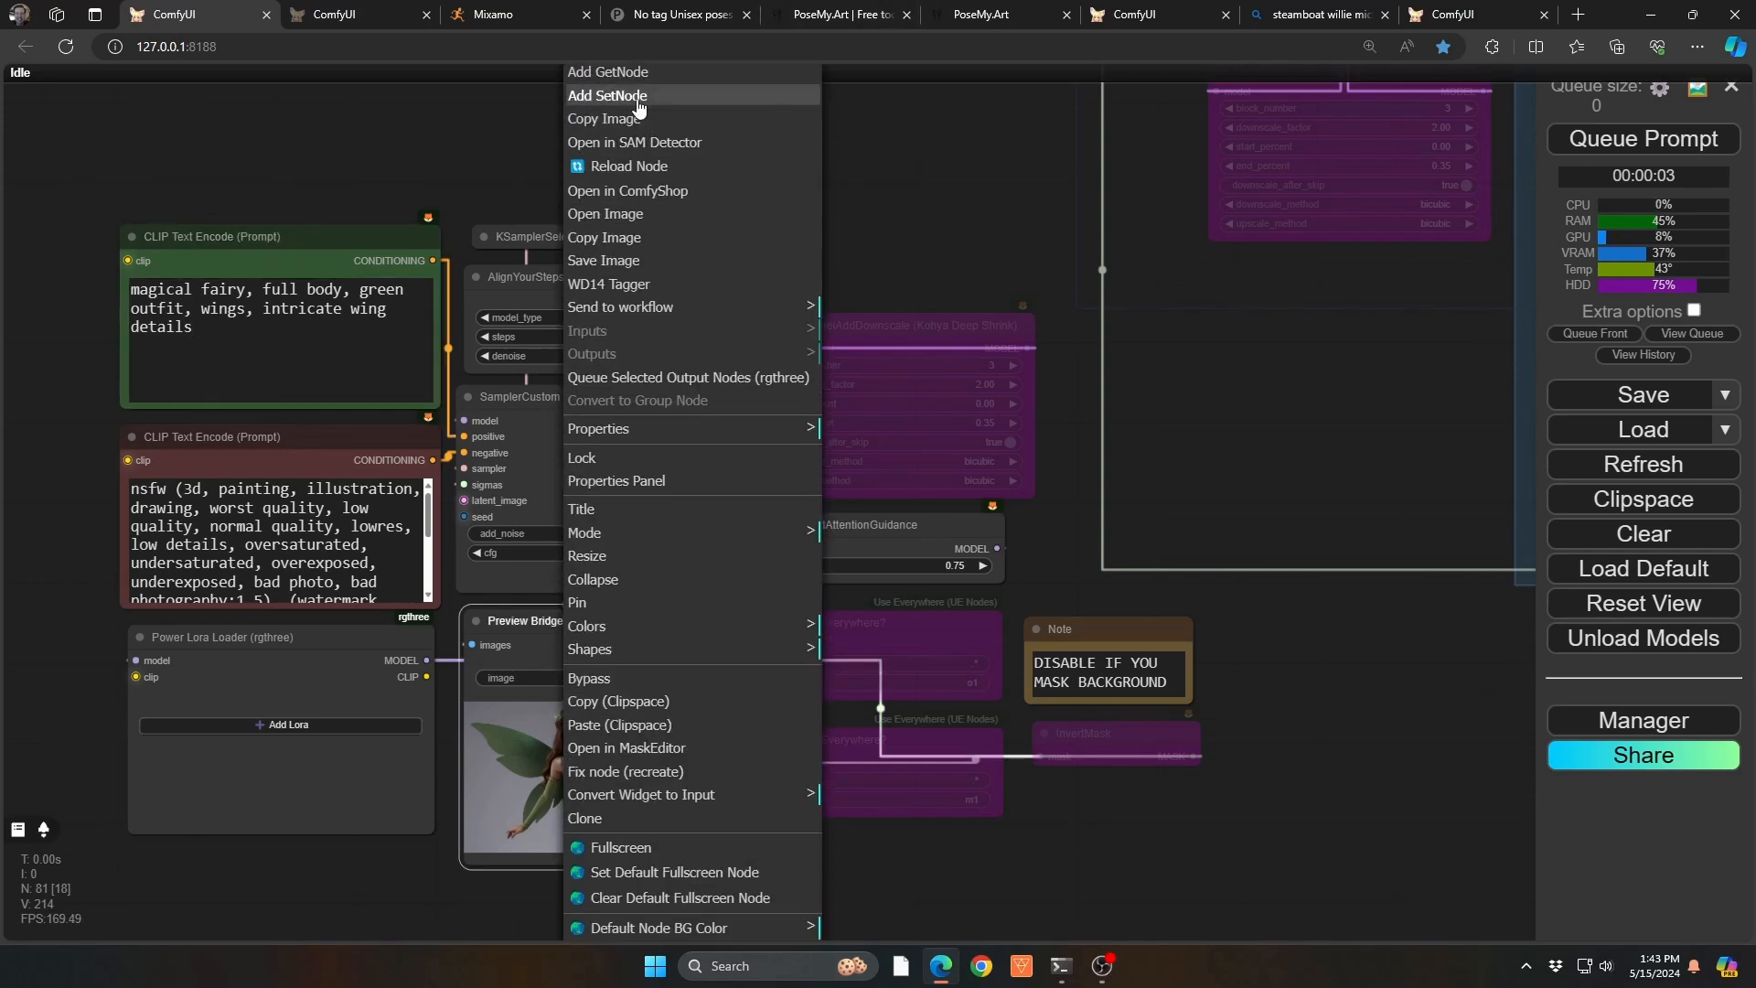
left_click(688, 176)
left_click(311, 840)
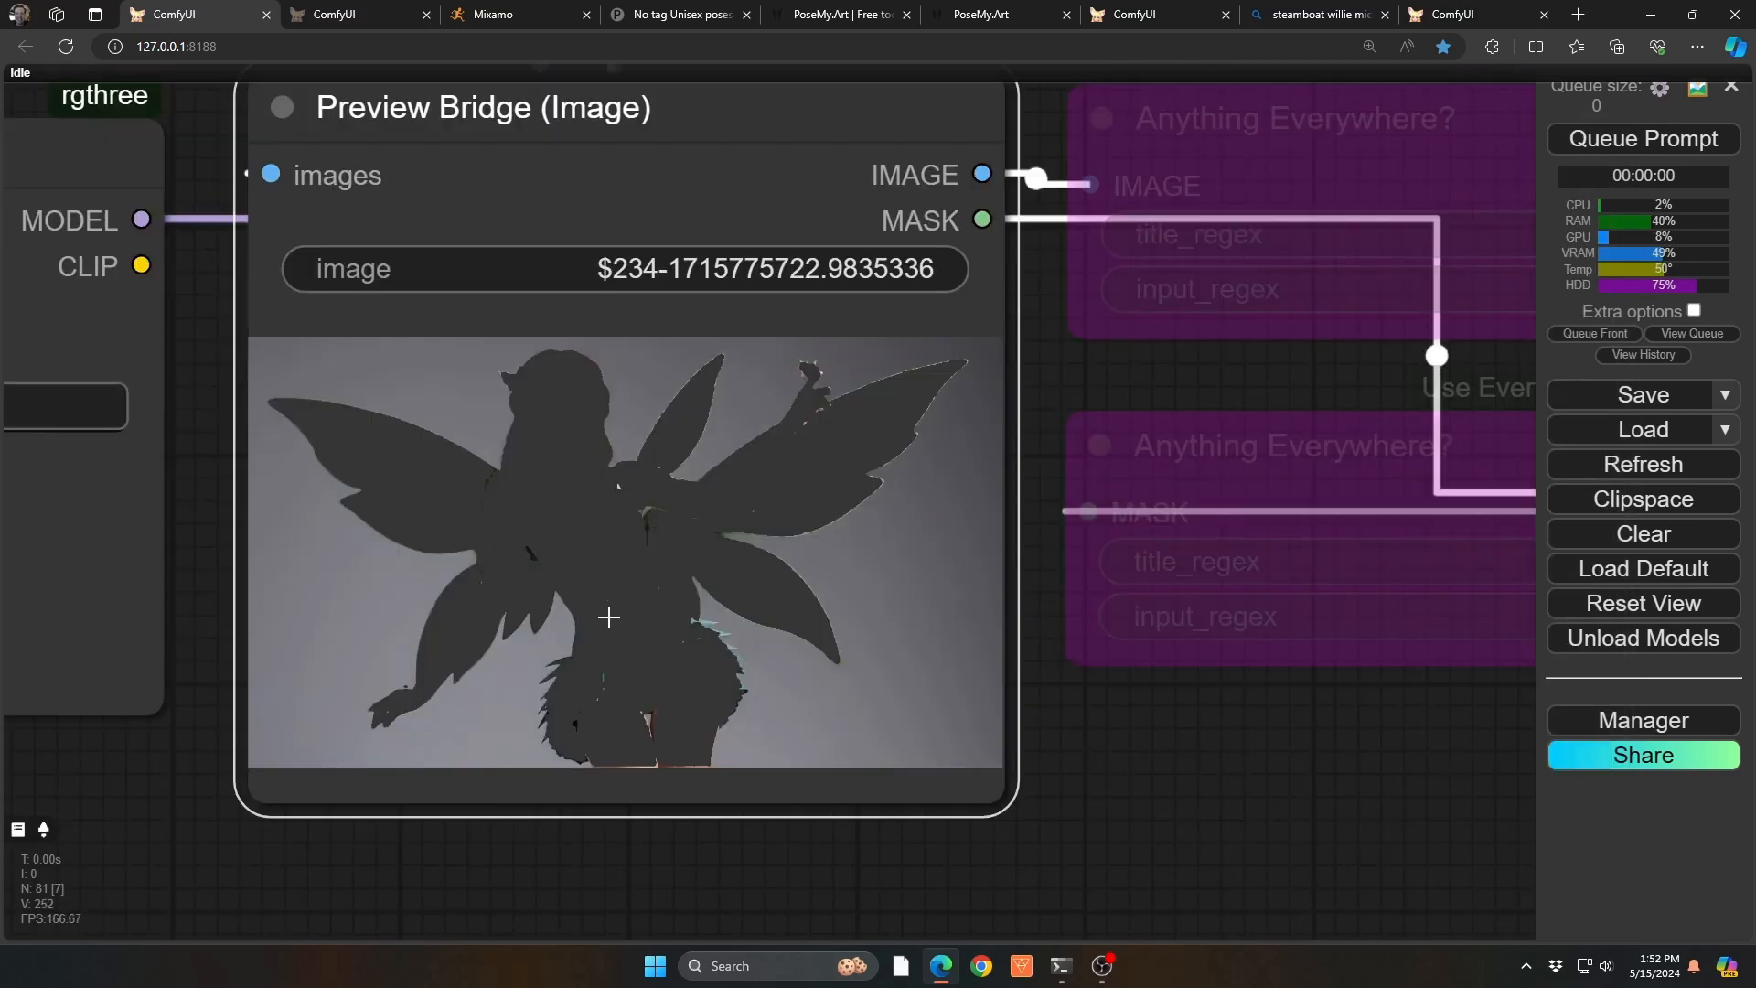
Step: Touch up the gaps in the fairy mask in the MaskEditor with a smaller brush and save it to the node
right_click(656, 592)
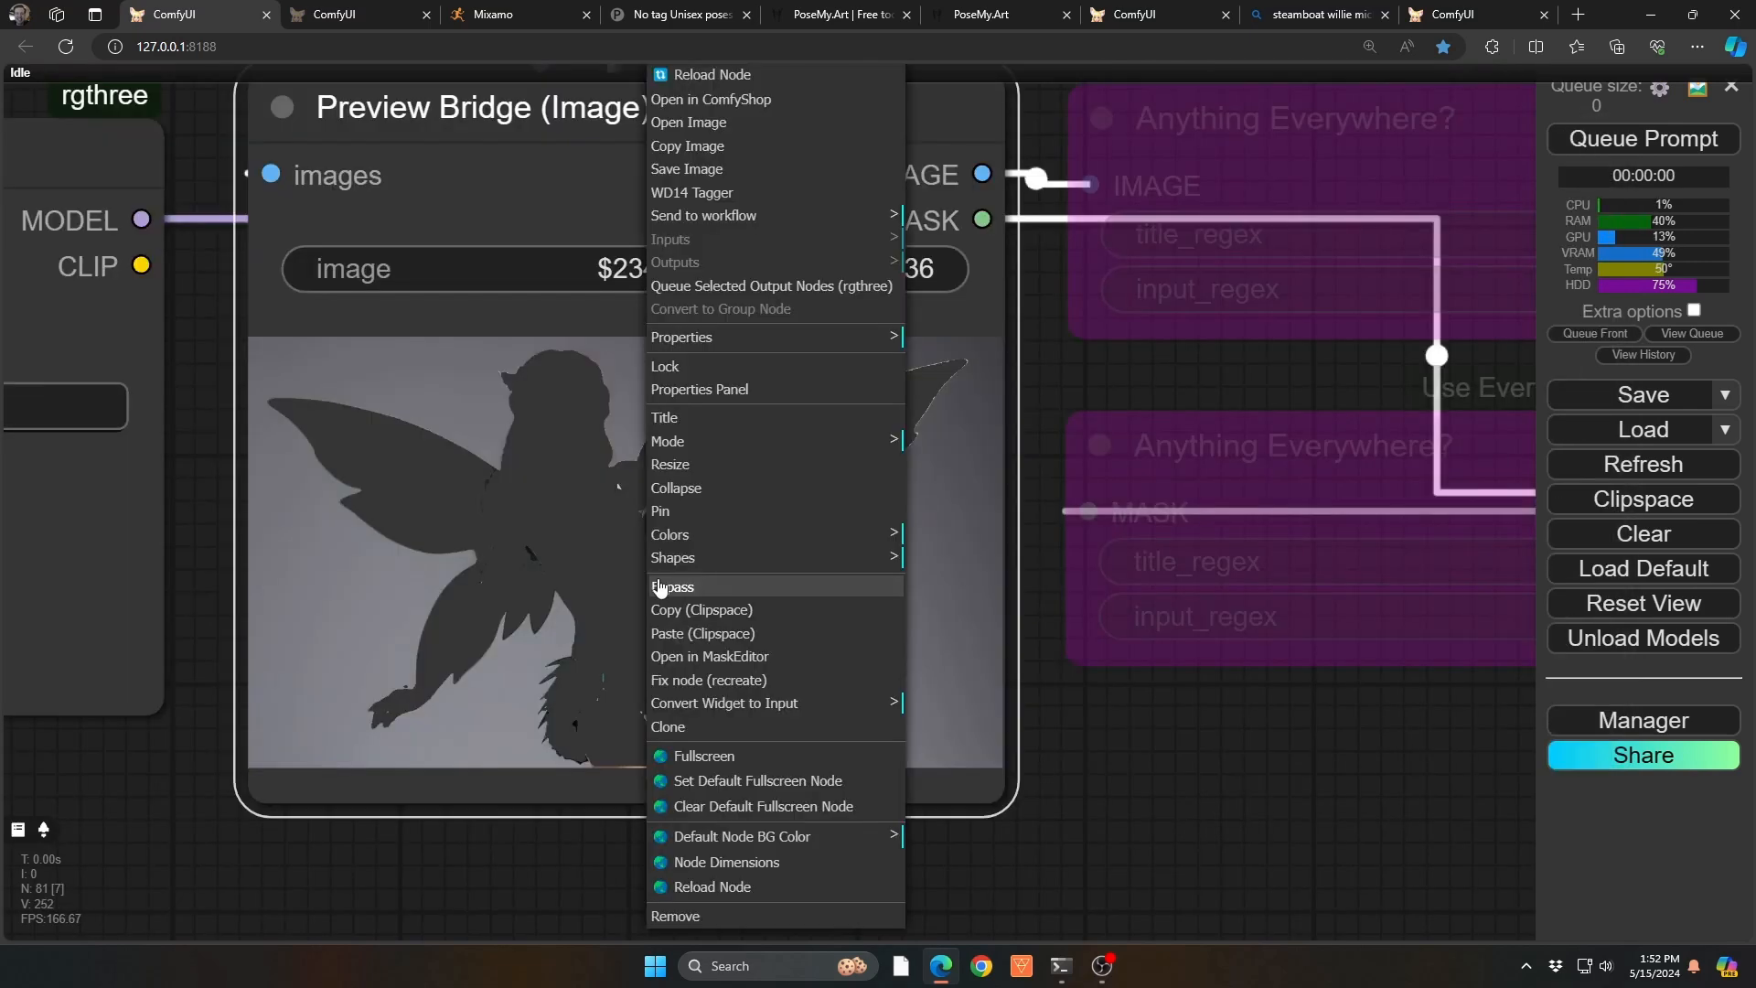
left_click(750, 664)
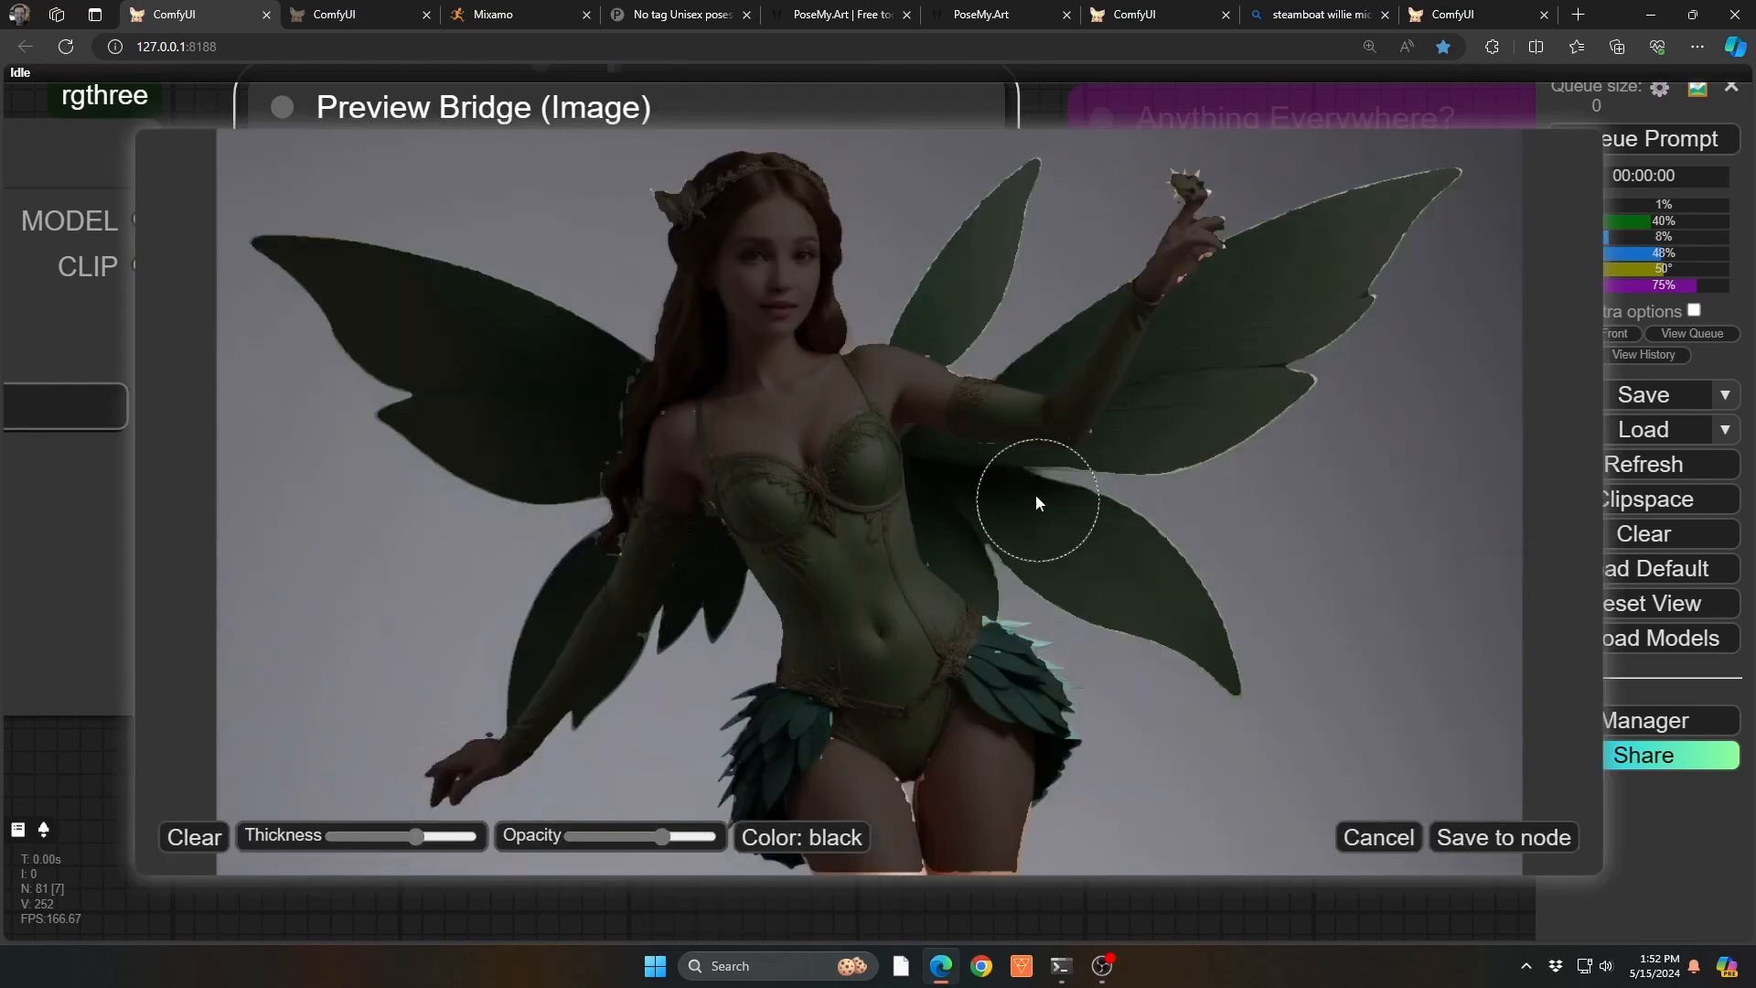
scroll(1011, 468, "down", 6)
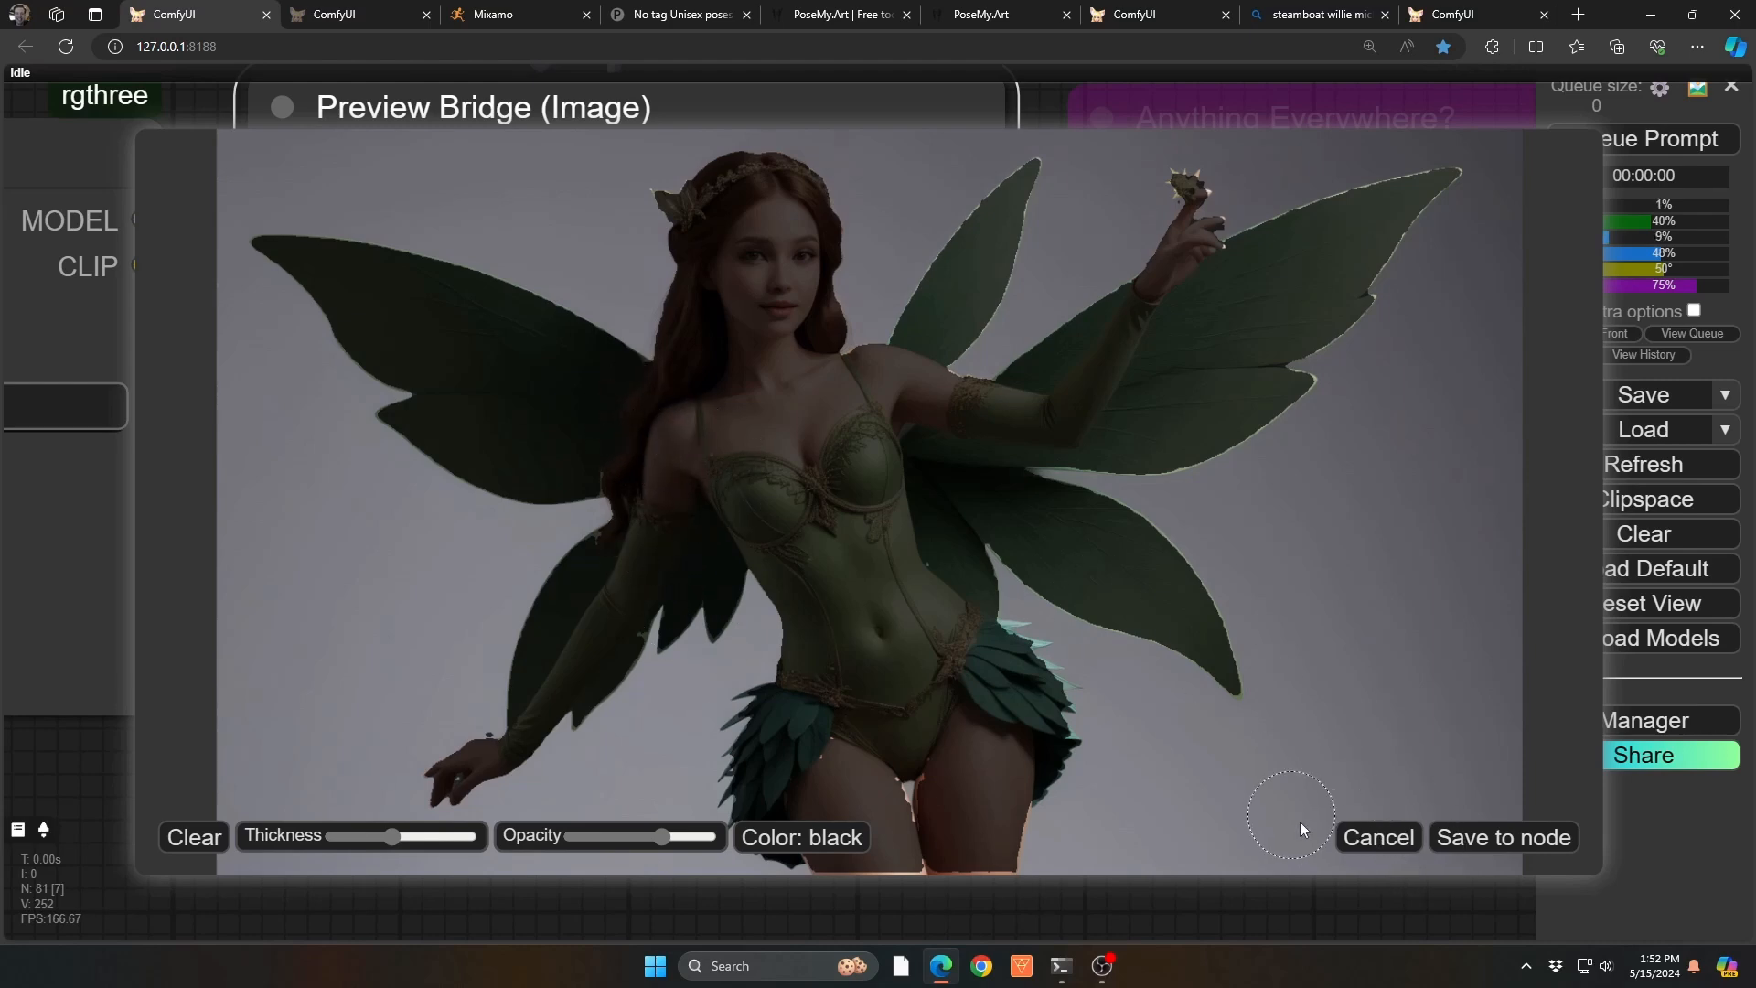
left_click(1443, 834)
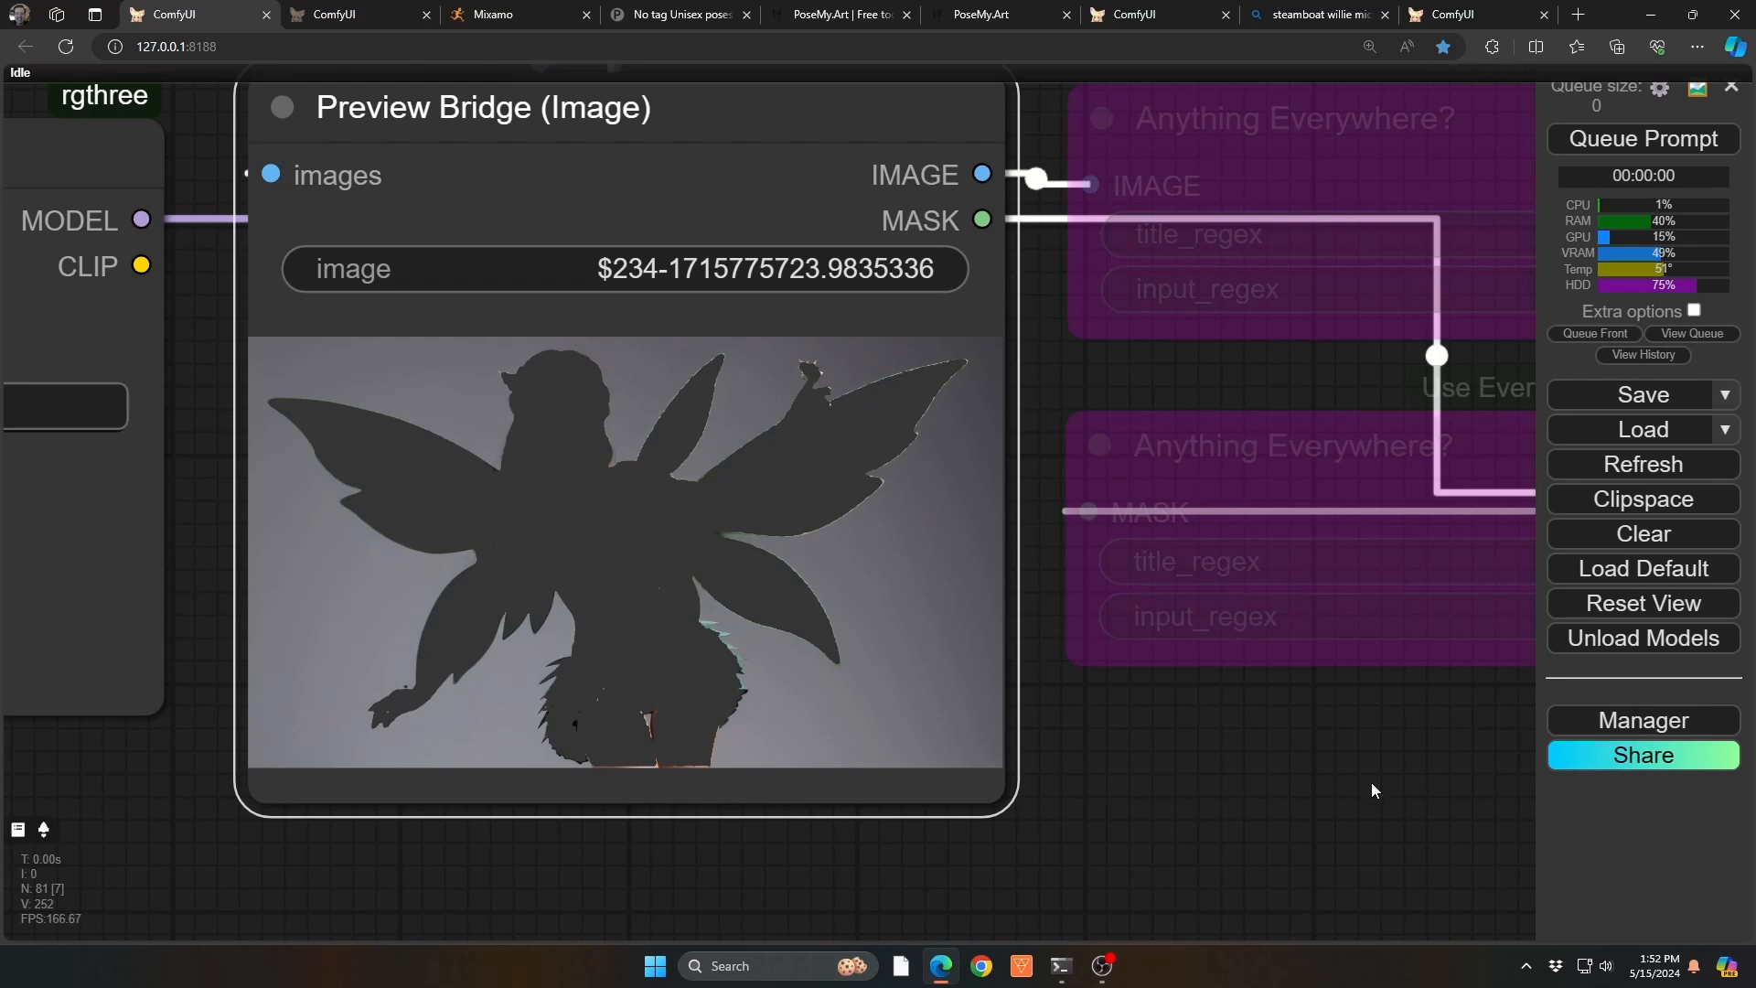
Step: Set input_regex to o11 for the IMAGE and m11 for the MASK Anything Everywhere node, and un-bypass both along with InvertMask
left_click_drag(1371, 782, 507, 838)
scroll(555, 714, "down", 4)
scroll(555, 714, "down", 2)
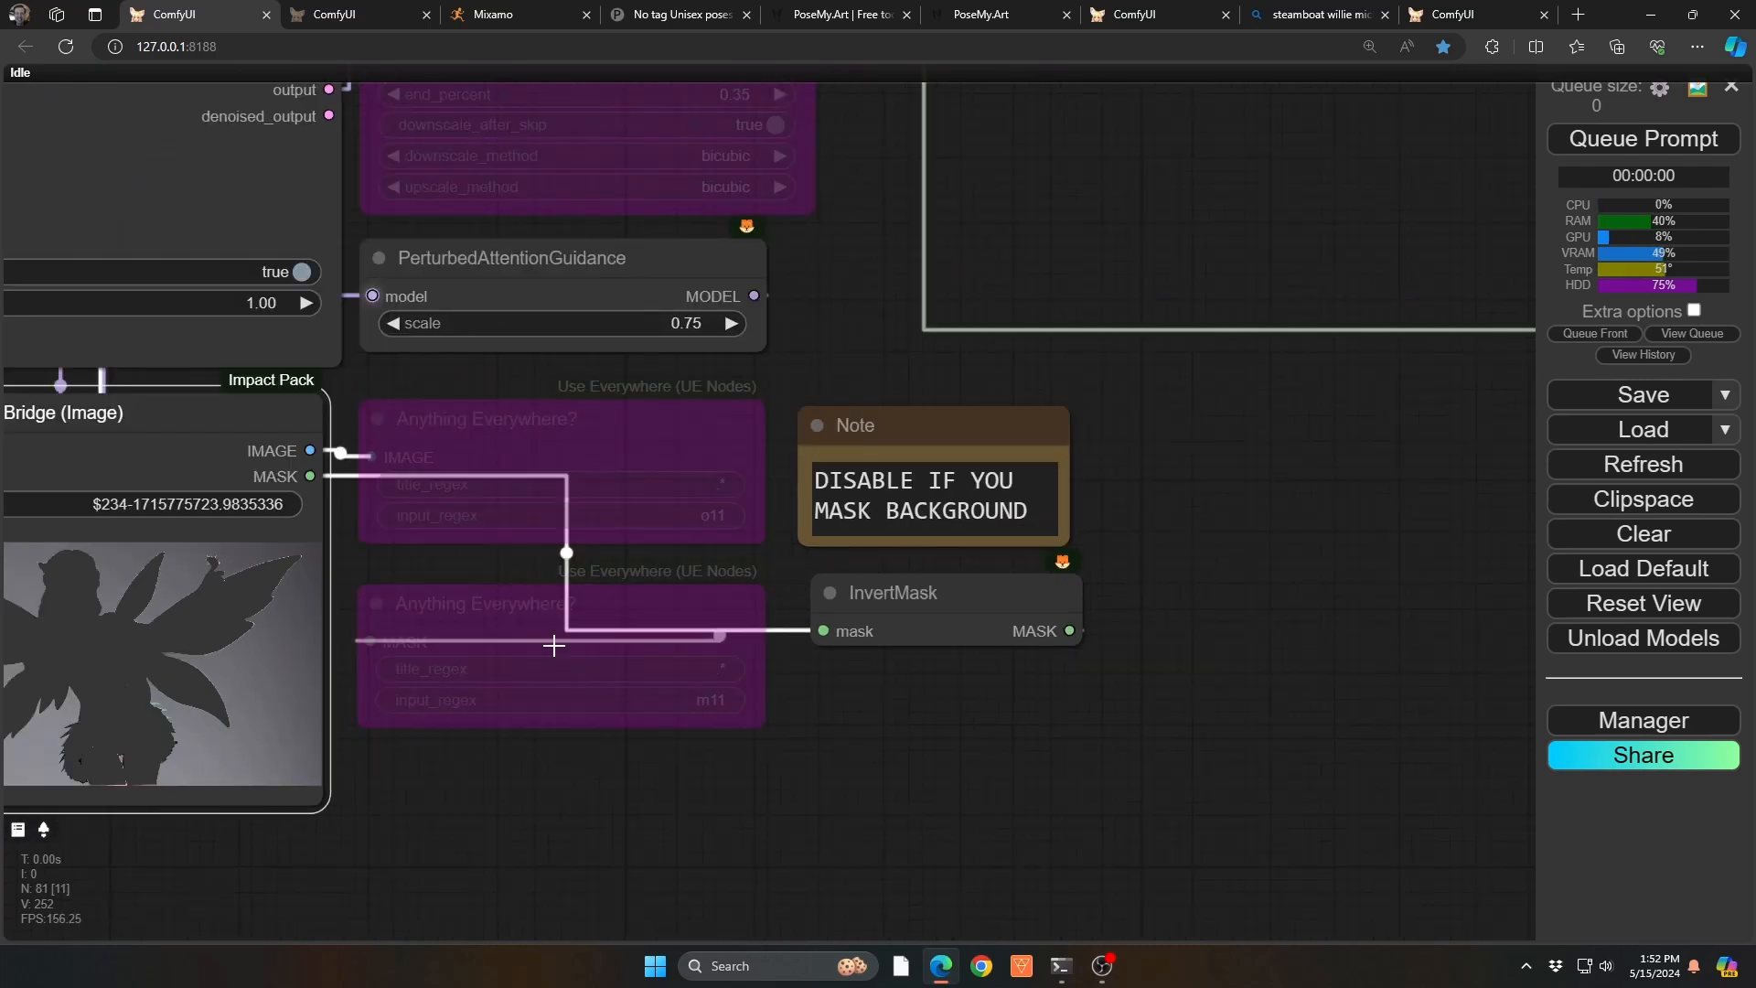
left_click_drag(593, 749, 542, 454)
key("ctrl+b")
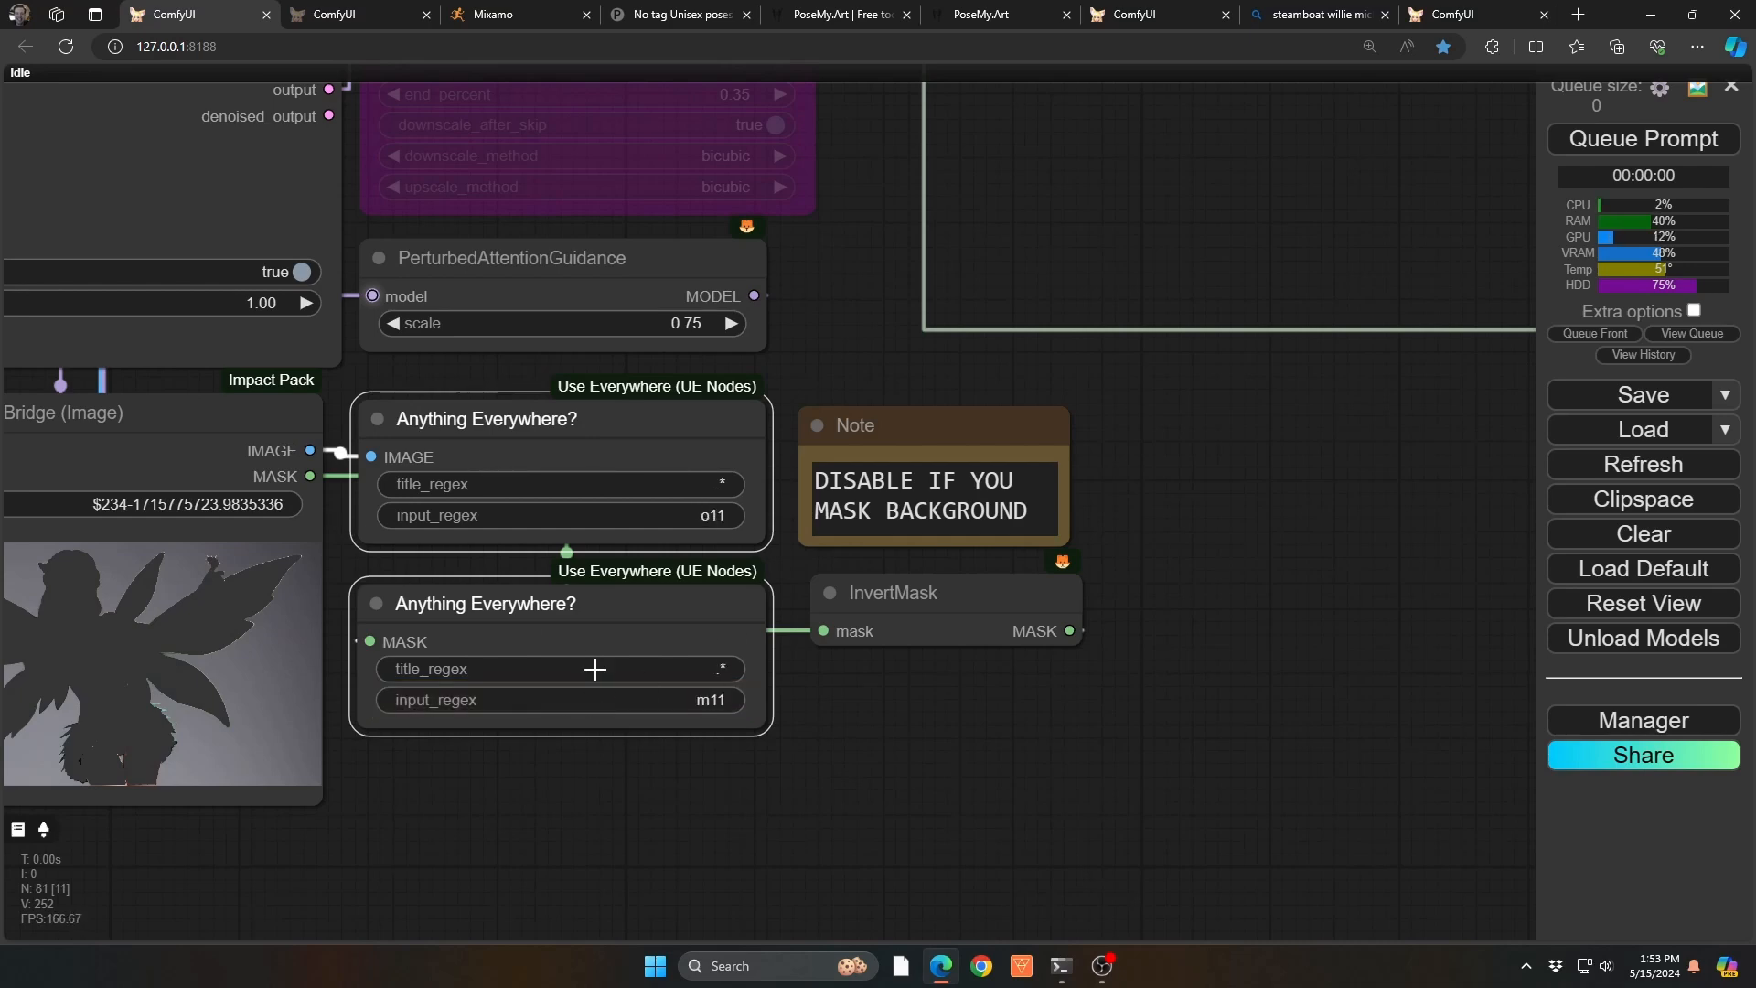
Step: Set the first layer1 Image Overlay node to Resize by rescale_factor with a rescale_factor of 0.70
key("2")
scroll(160, 395, "up", 5)
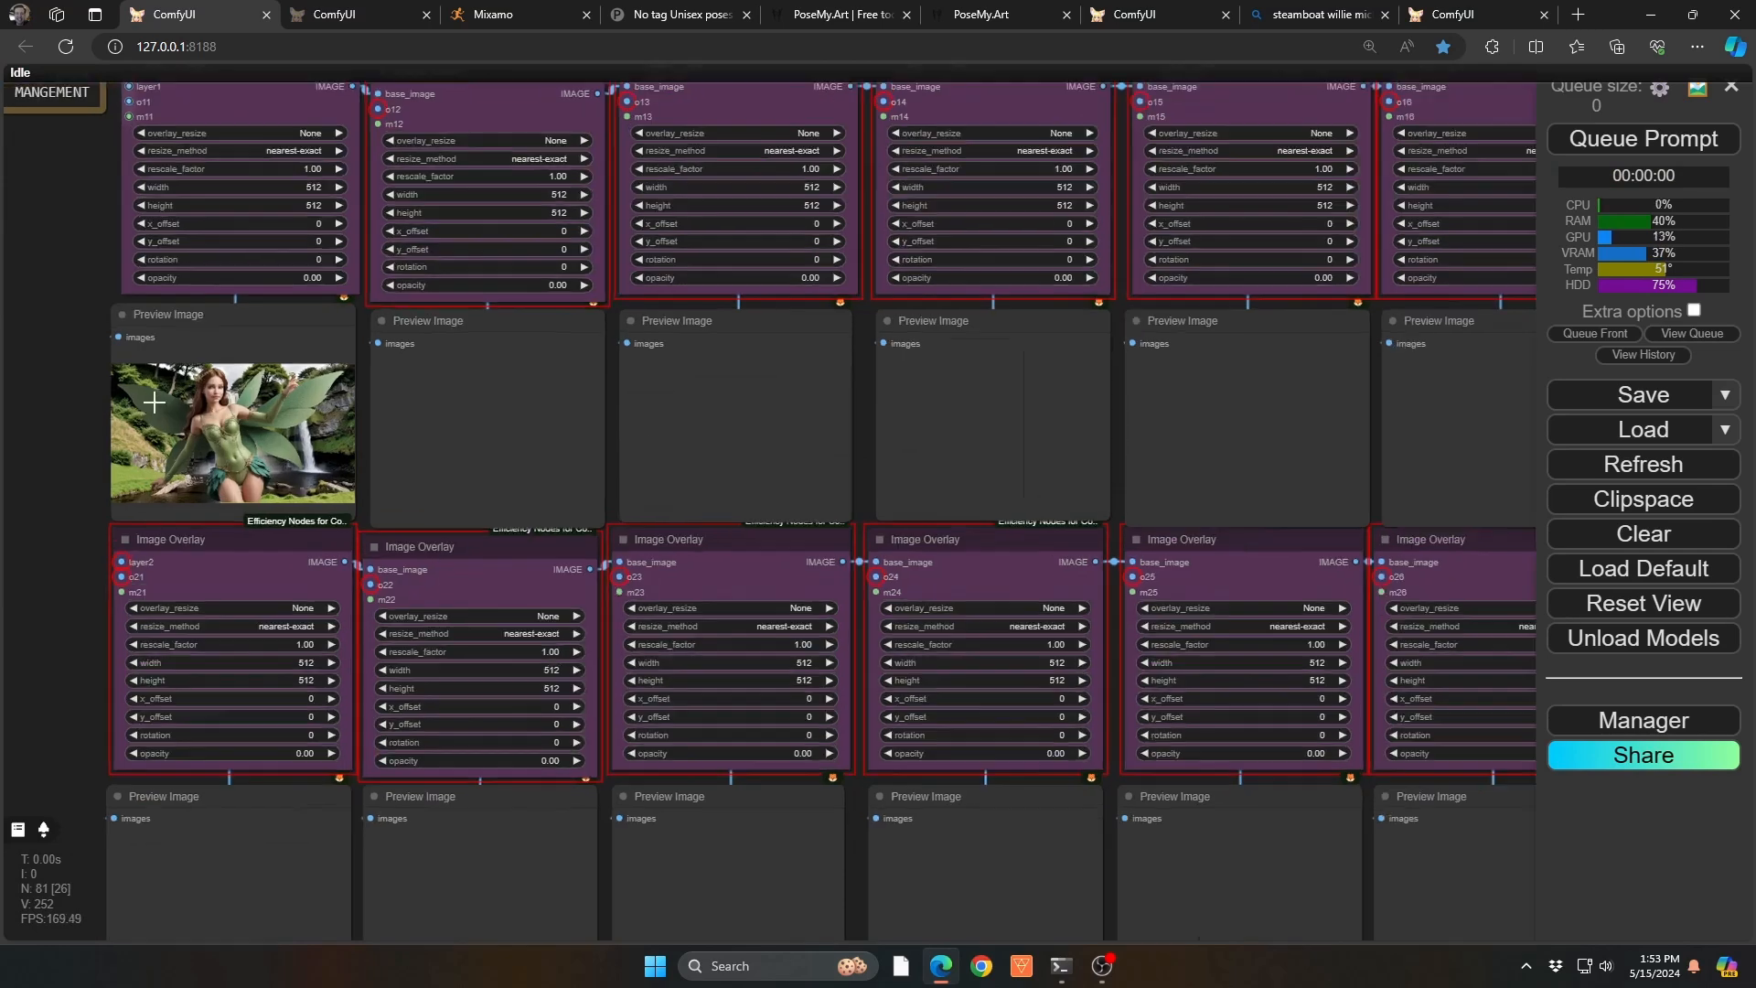
left_click_drag(26, 322, 156, 483)
scroll(456, 411, "down", 4)
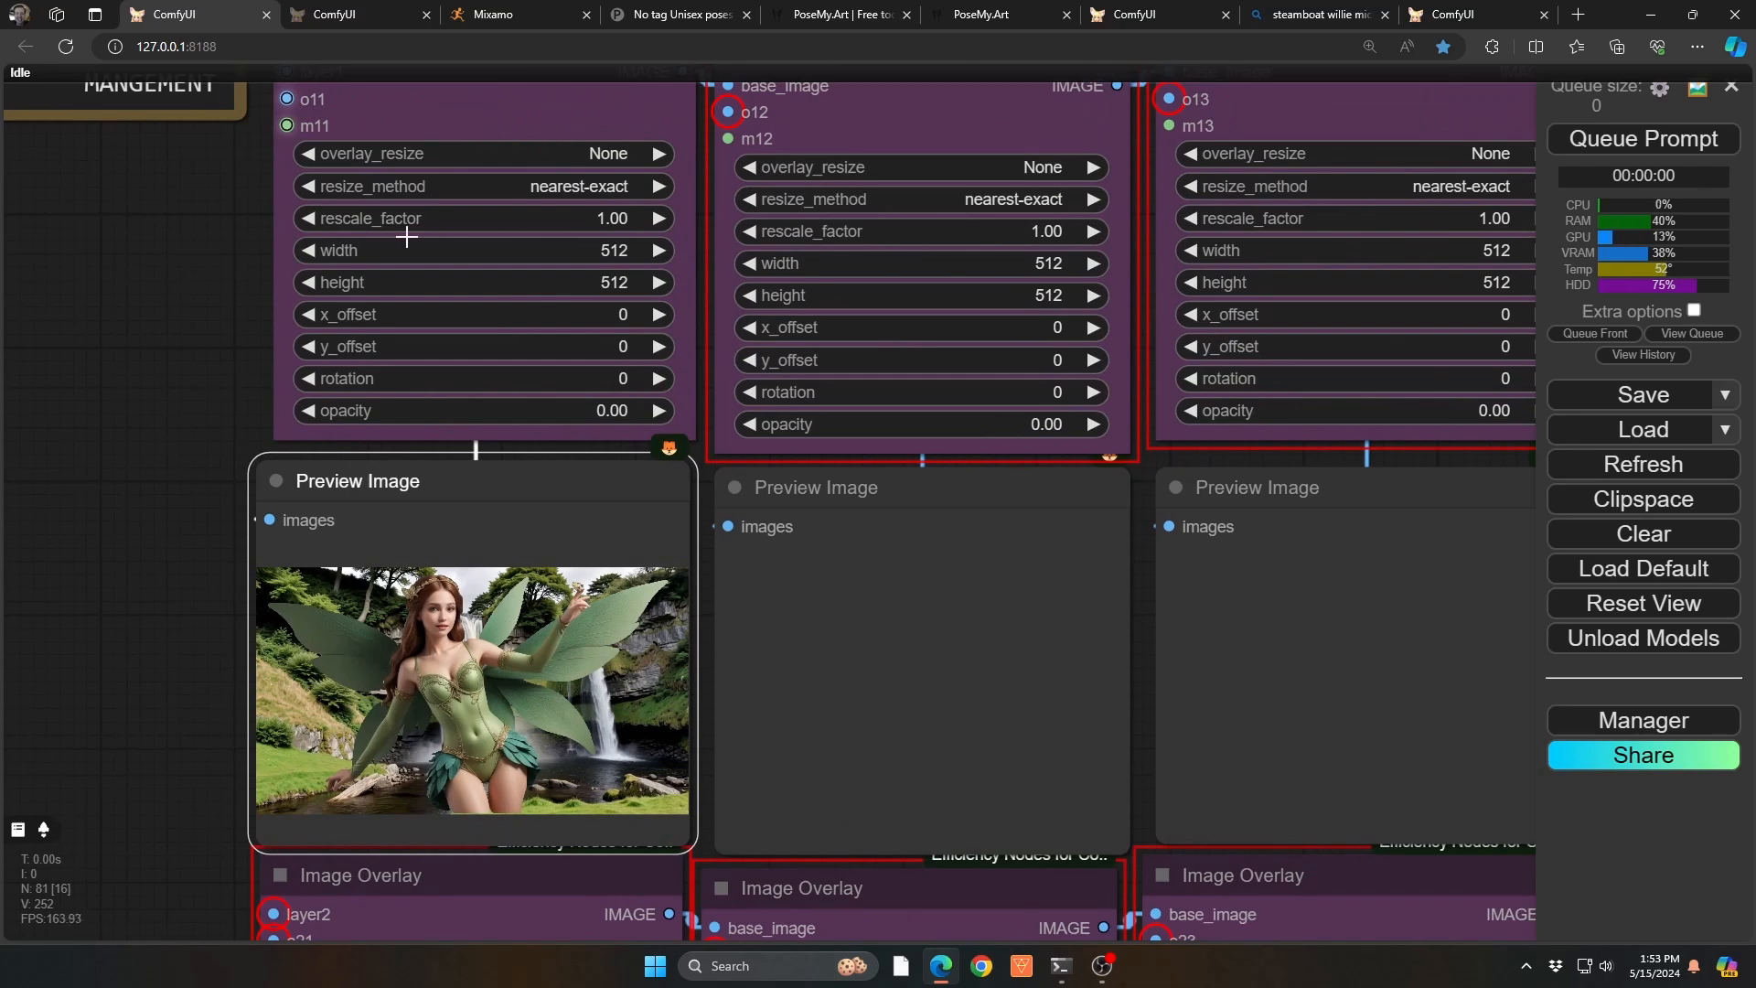
left_click(375, 155)
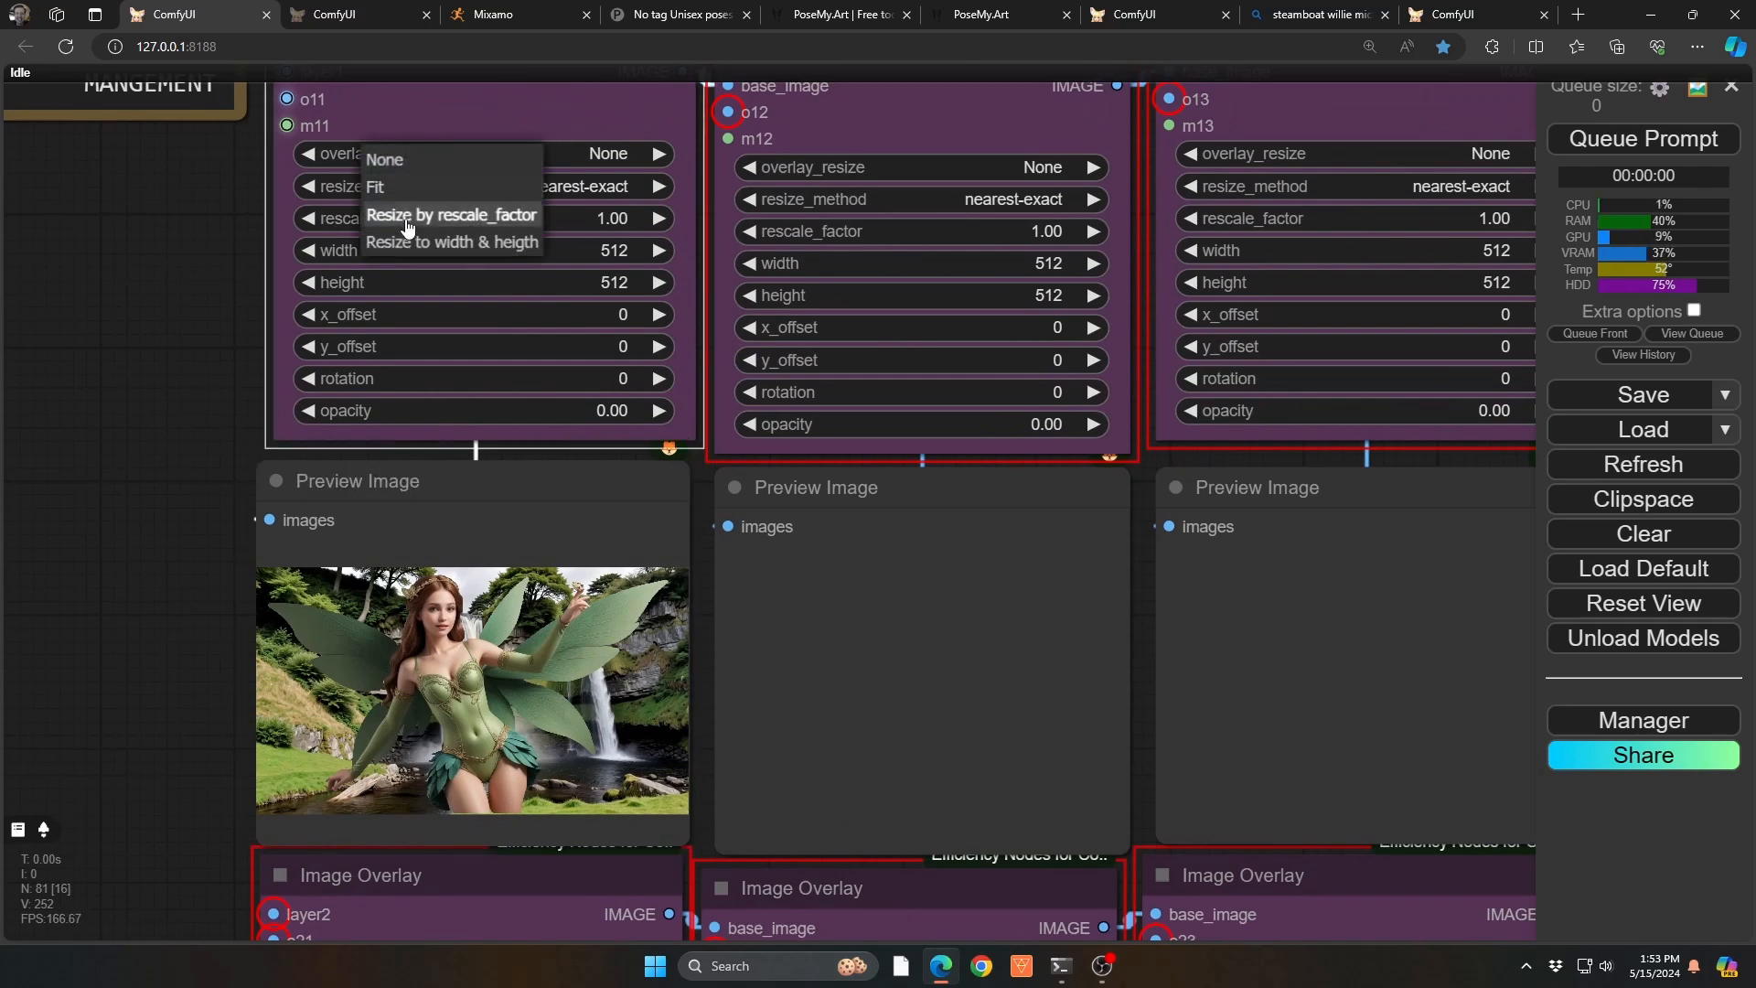
left_click(449, 214)
left_click(306, 220)
left_click(305, 218)
left_click(304, 218)
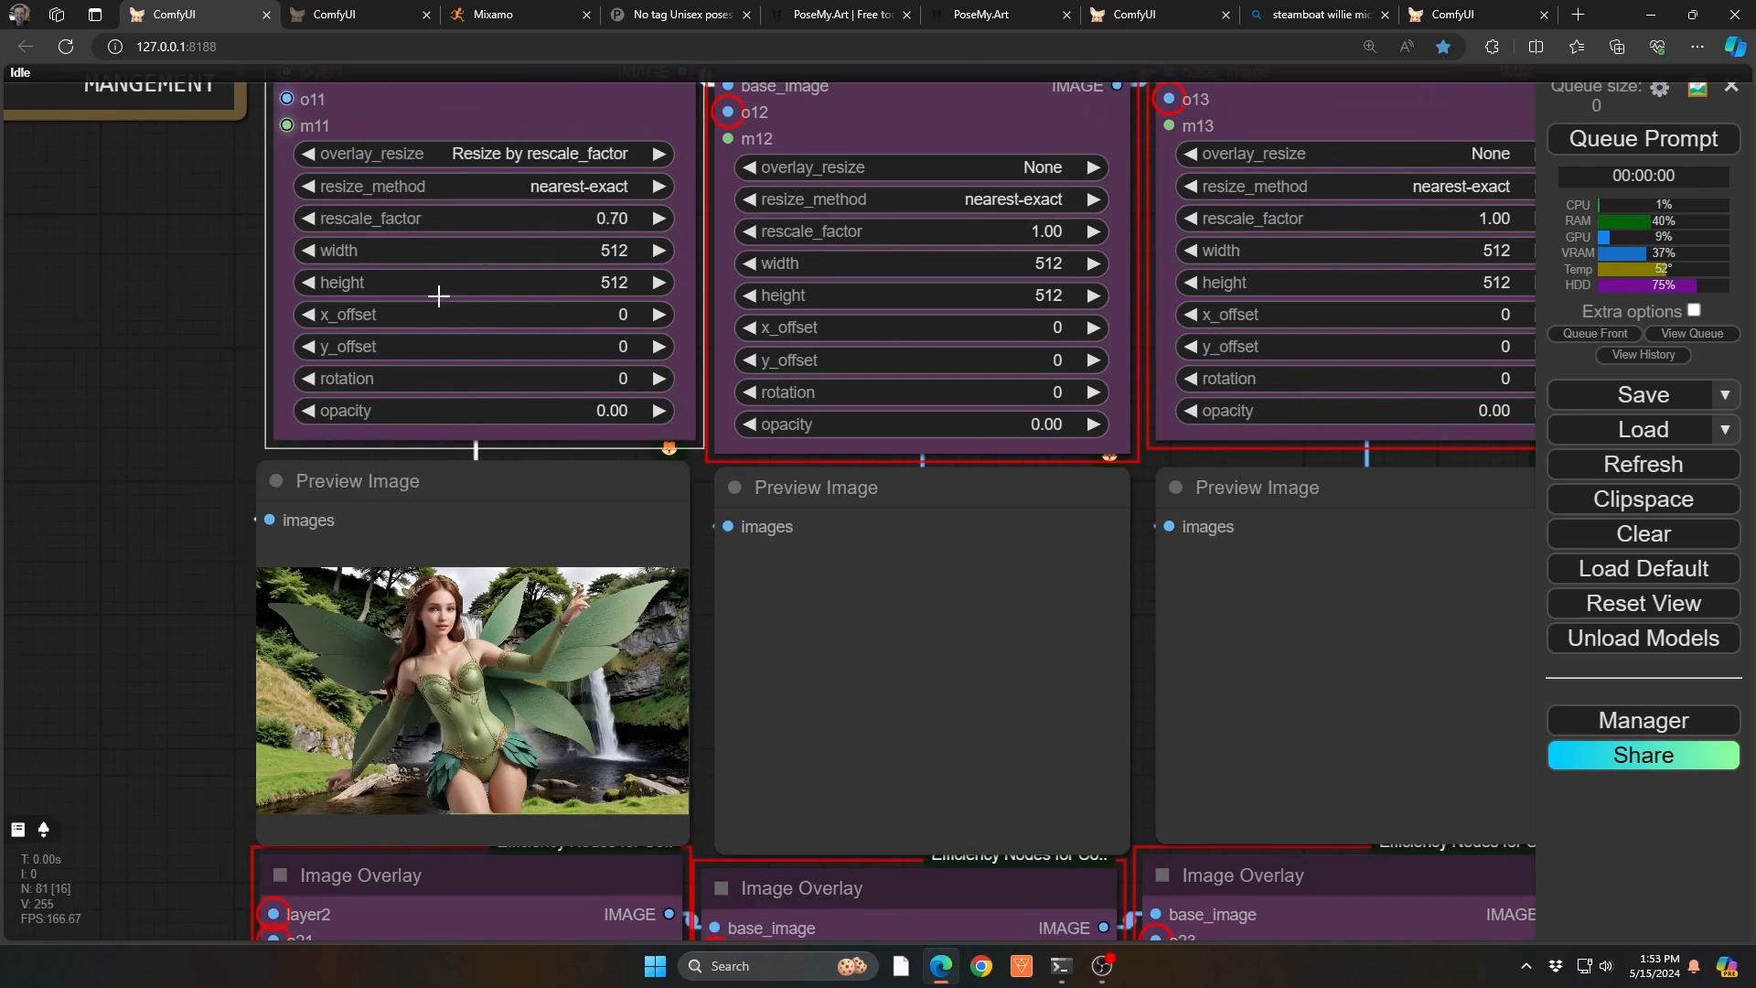
Step: Set the first Image Overlay's x_offset to -200 and y_offset to 330, and queue the prompt to update the composite
left_click_drag(441, 316, 465, 345)
key("ctrl+Return")
key("ctrl+Return")
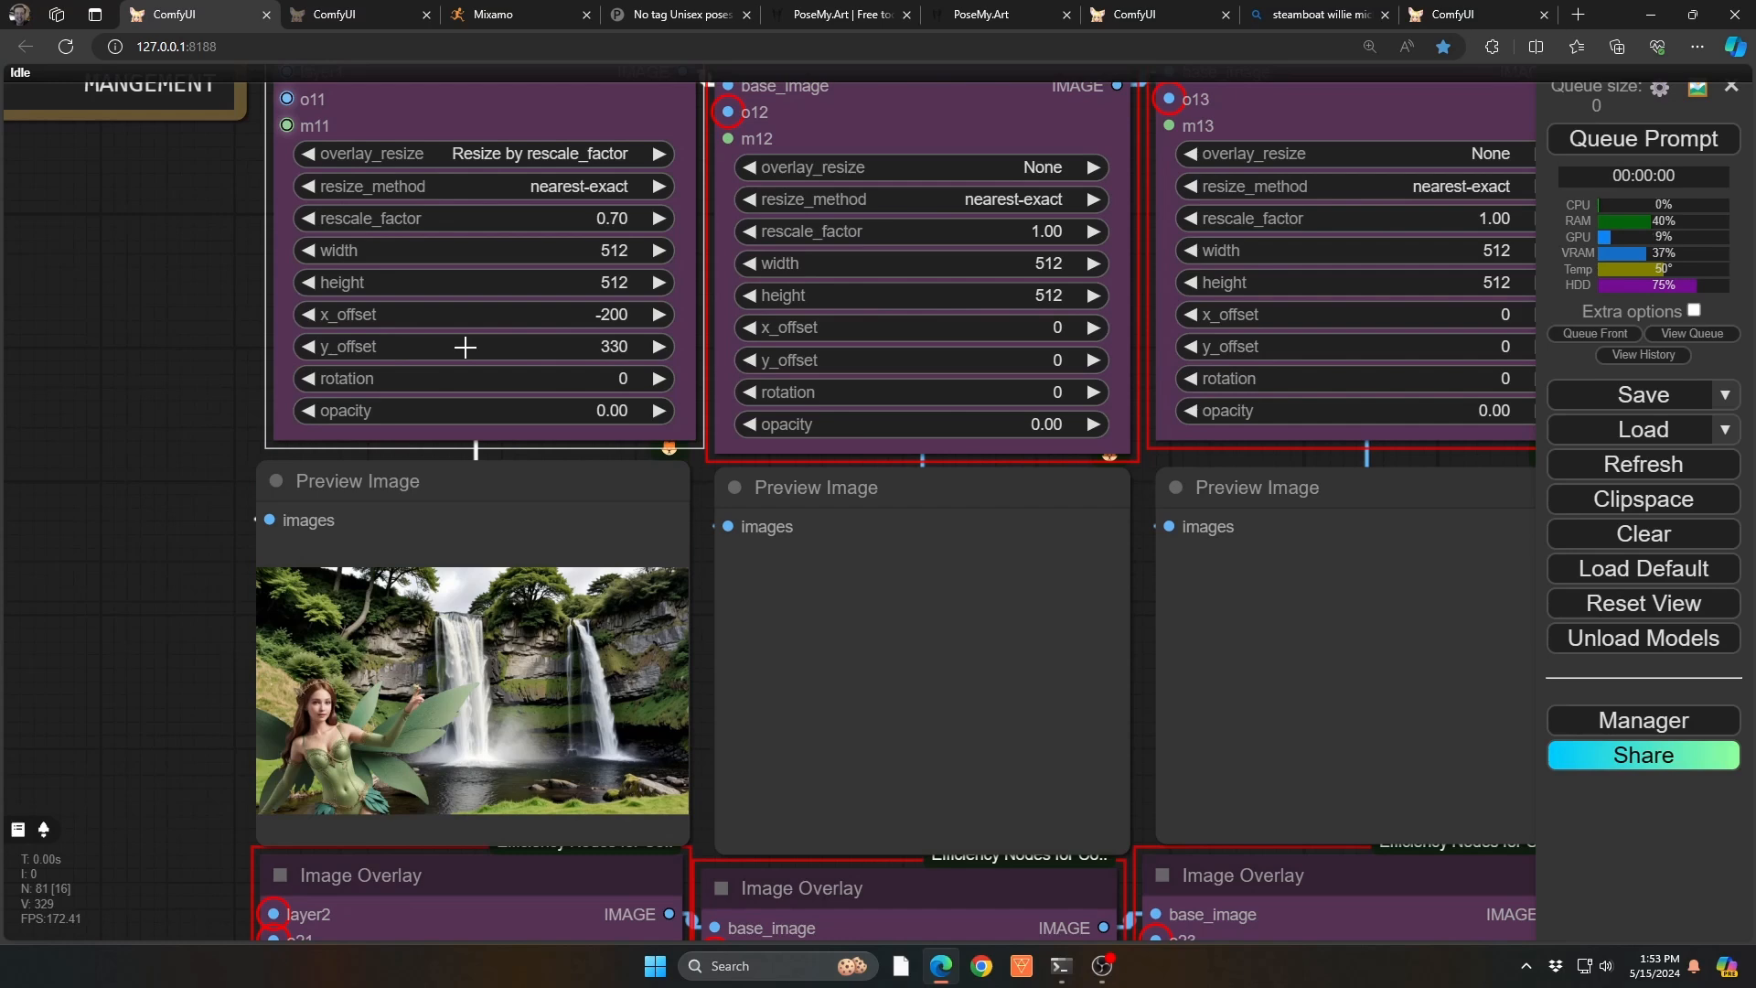
Step: Insert another NEW Subject node template on the empty canvas beside the layer management nodes
scroll(421, 659, "up", 6)
scroll(410, 790, "down", 4)
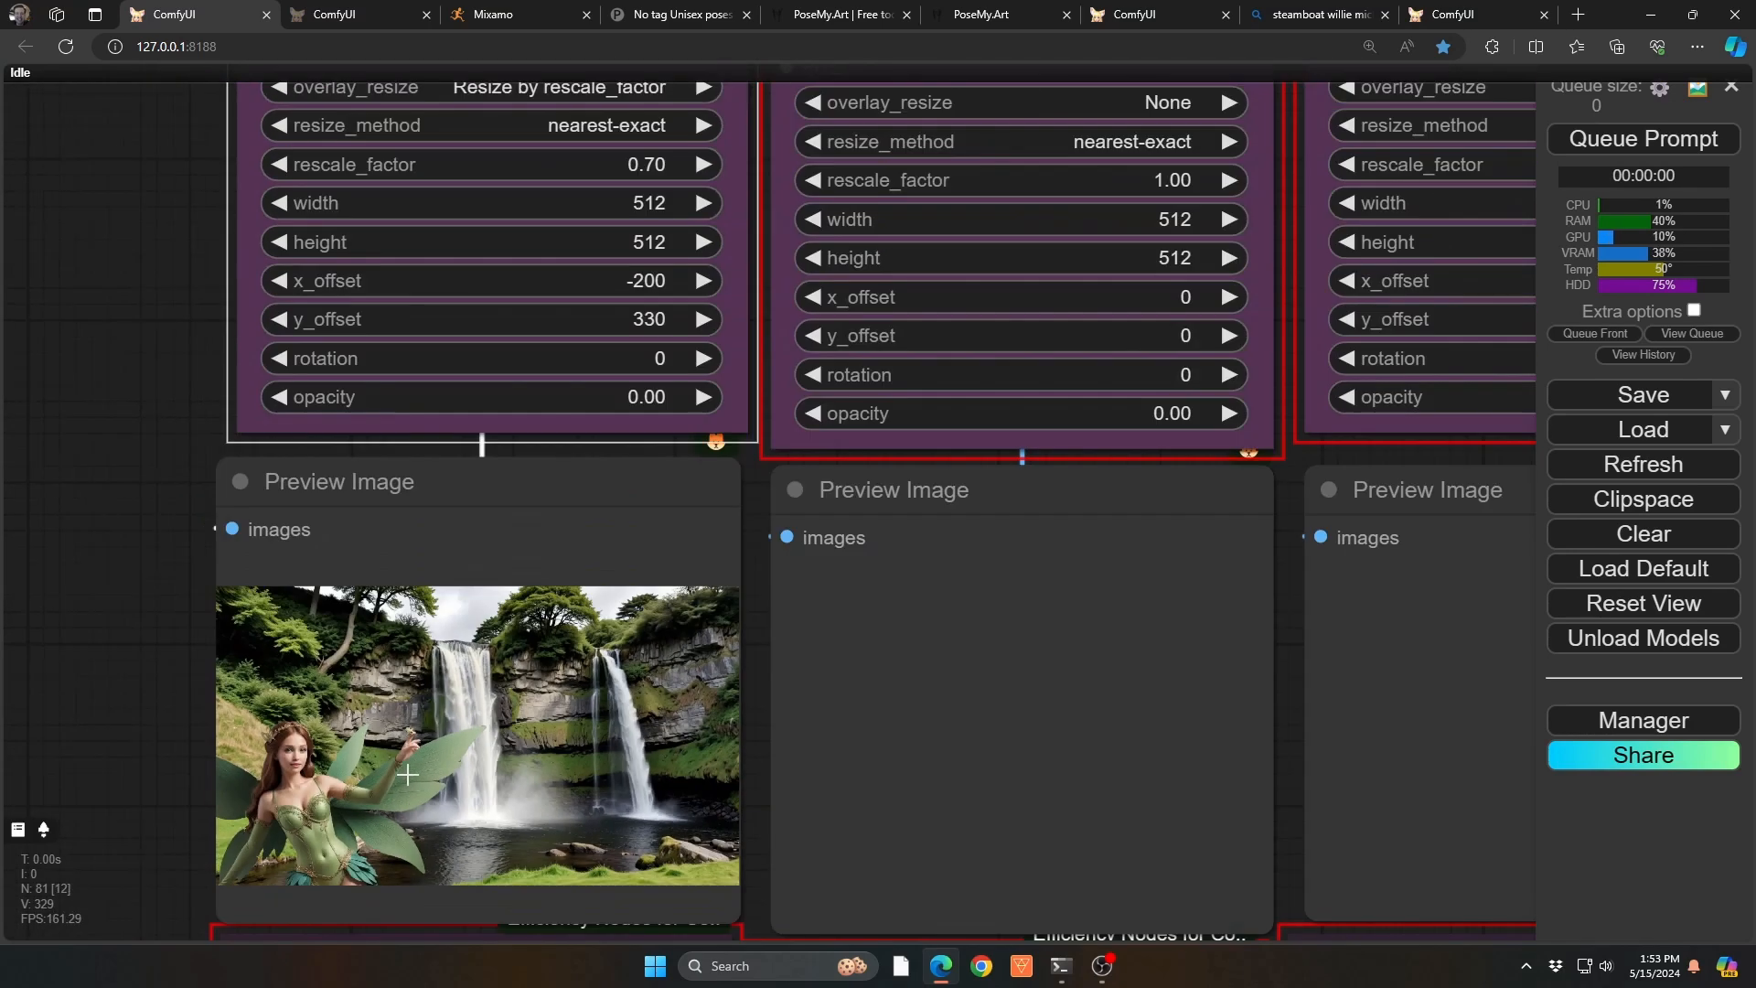
left_click_drag(146, 739, 43, 596)
scroll(58, 609, "down", 3)
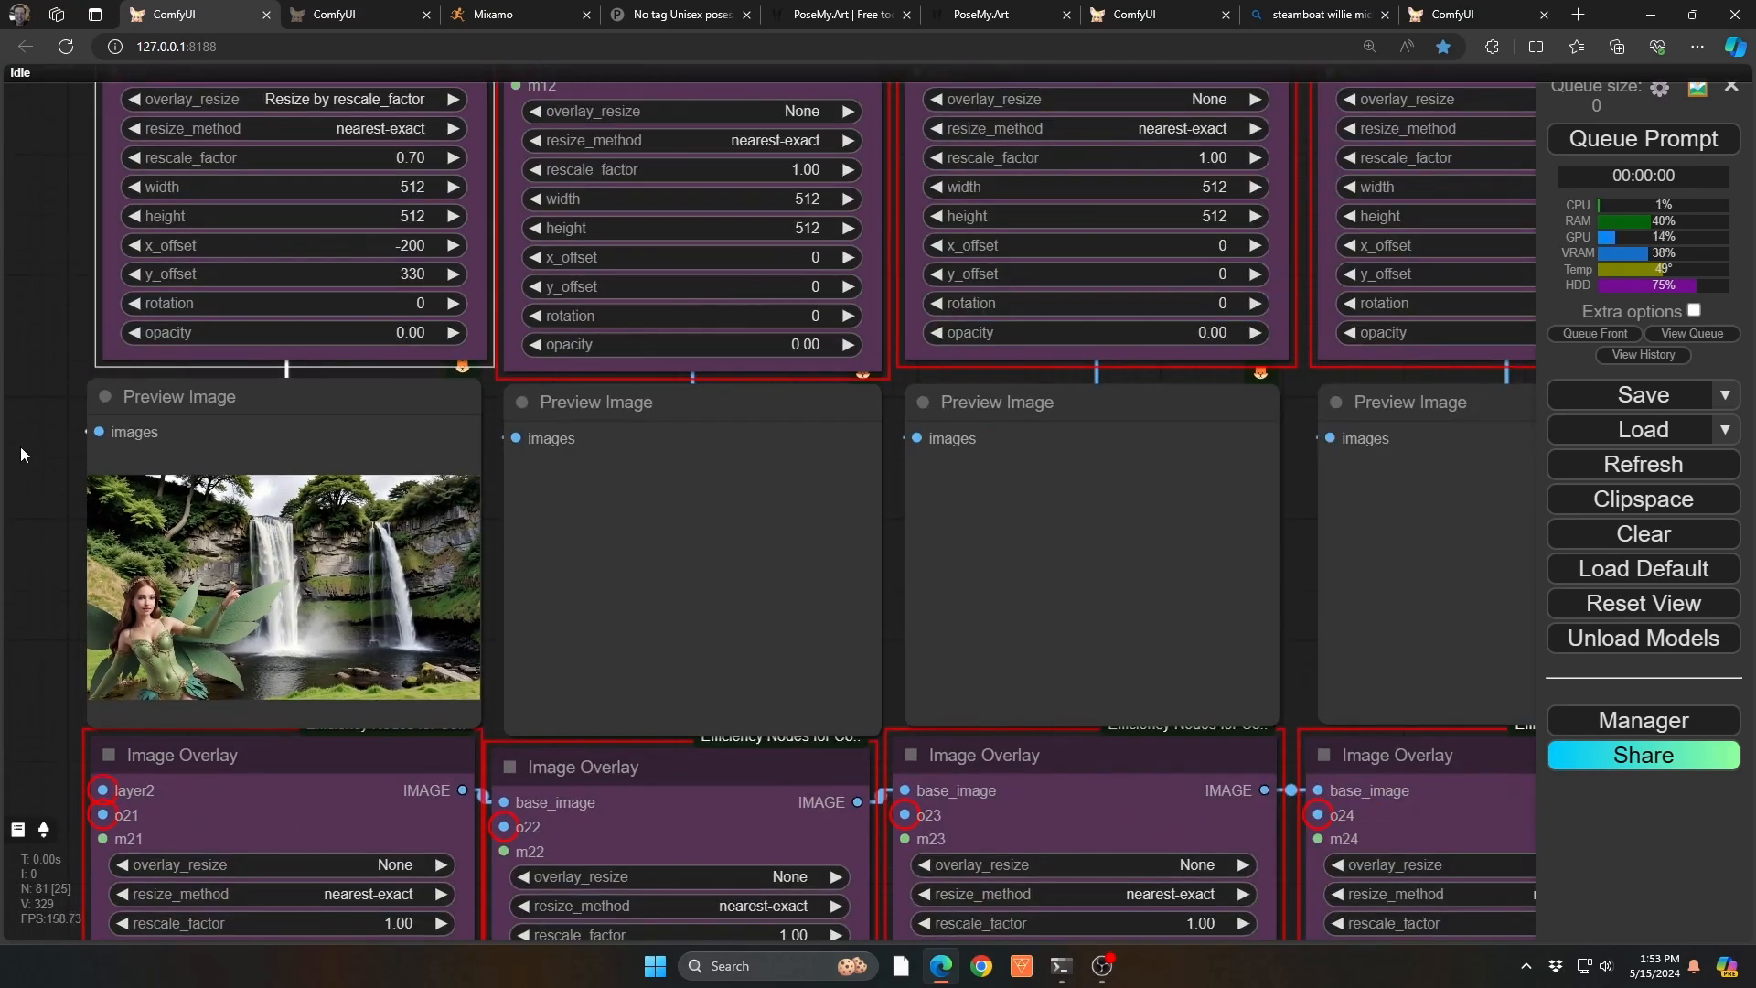
left_click_drag(16, 401, 122, 499)
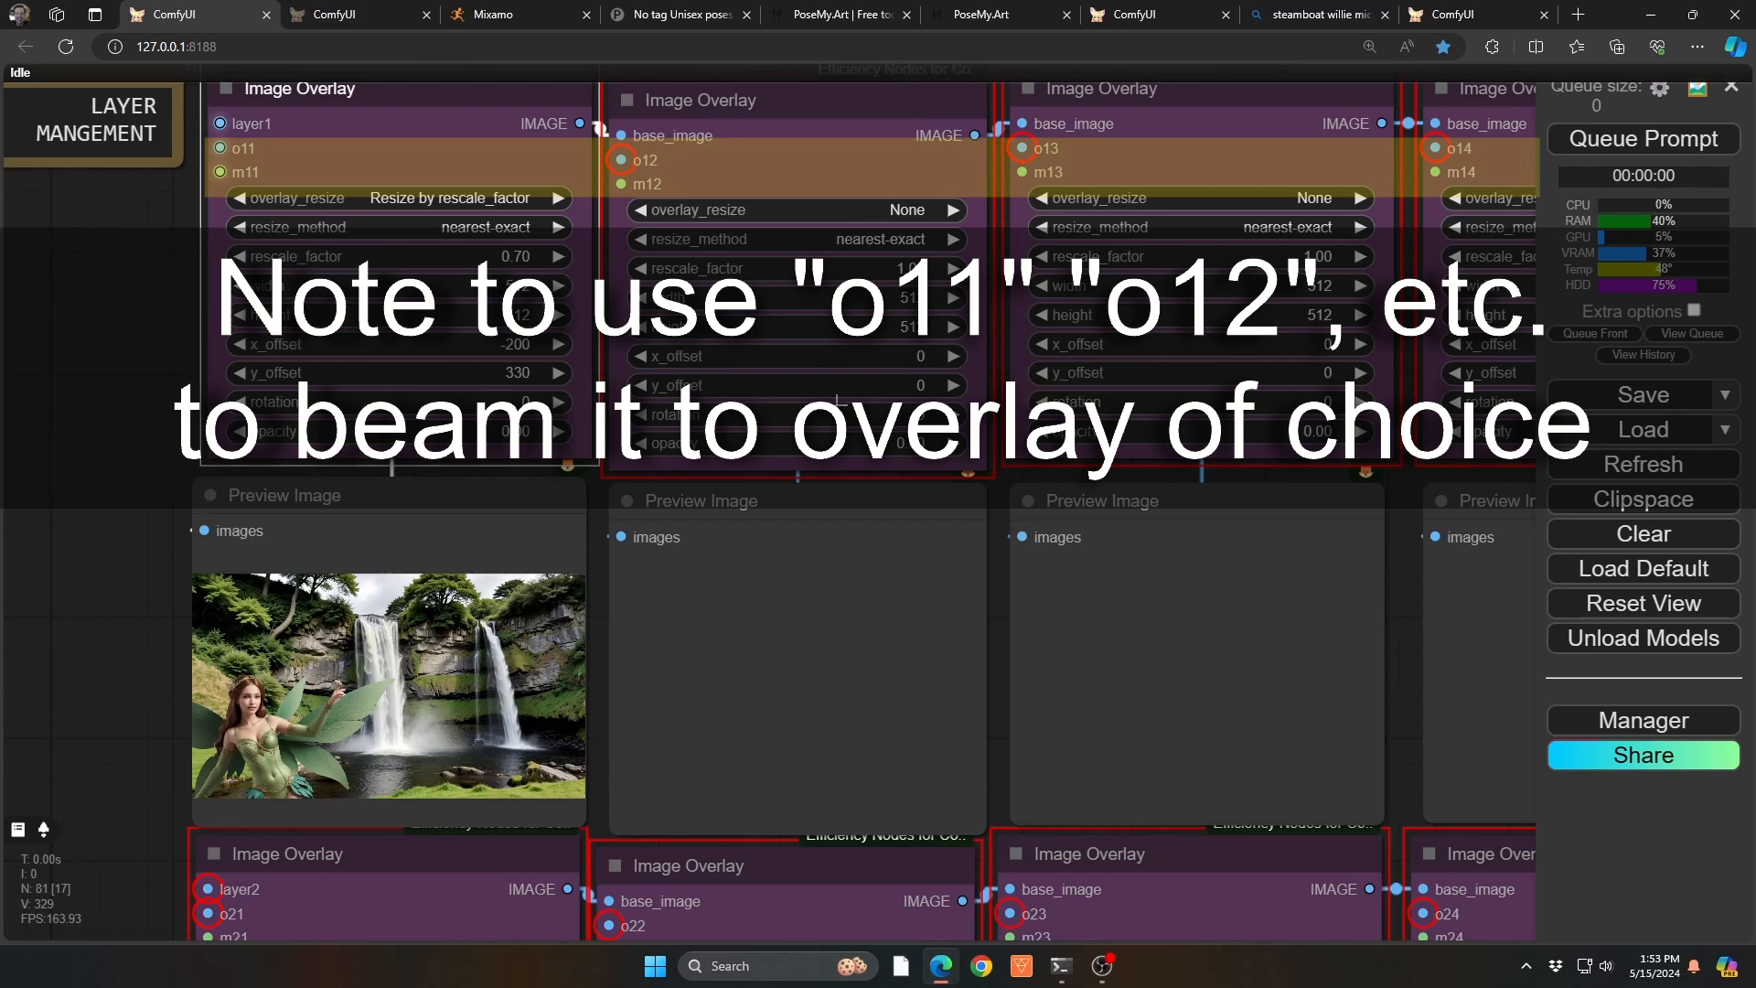
scroll(839, 401, "down", 8)
left_click_drag(265, 386, 720, 319)
right_click(98, 778)
left_click(207, 888)
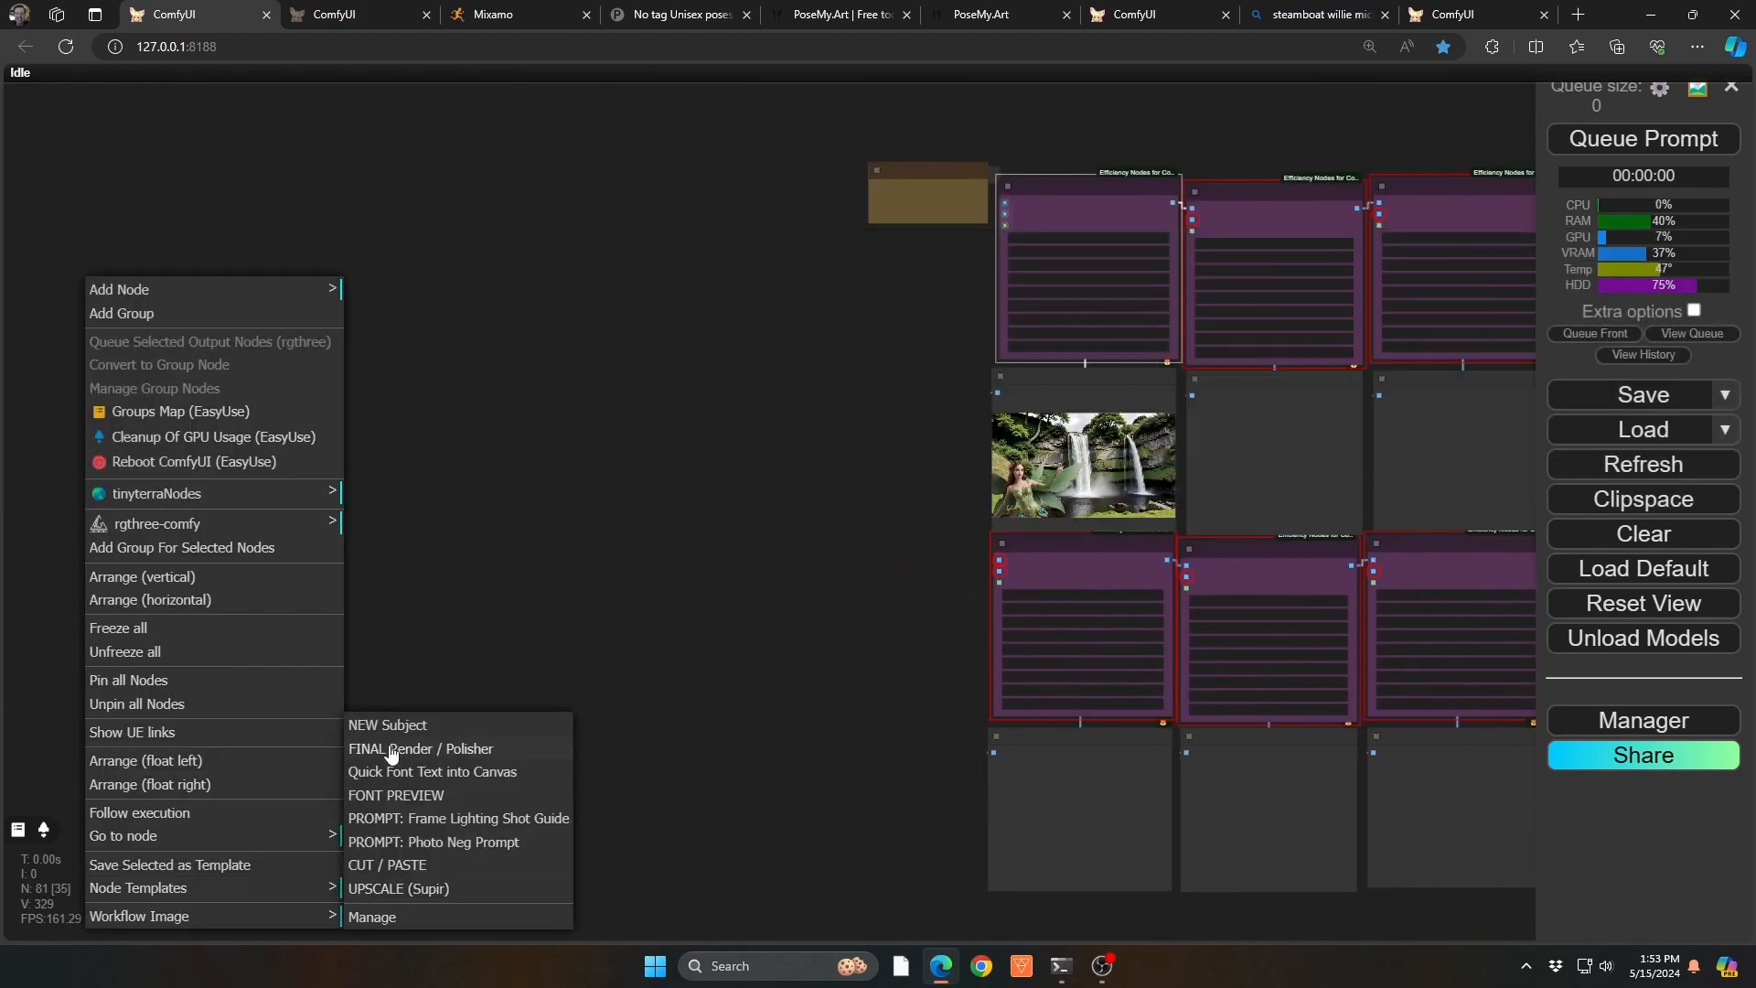
left_click(393, 721)
scroll(245, 452, "up", 2)
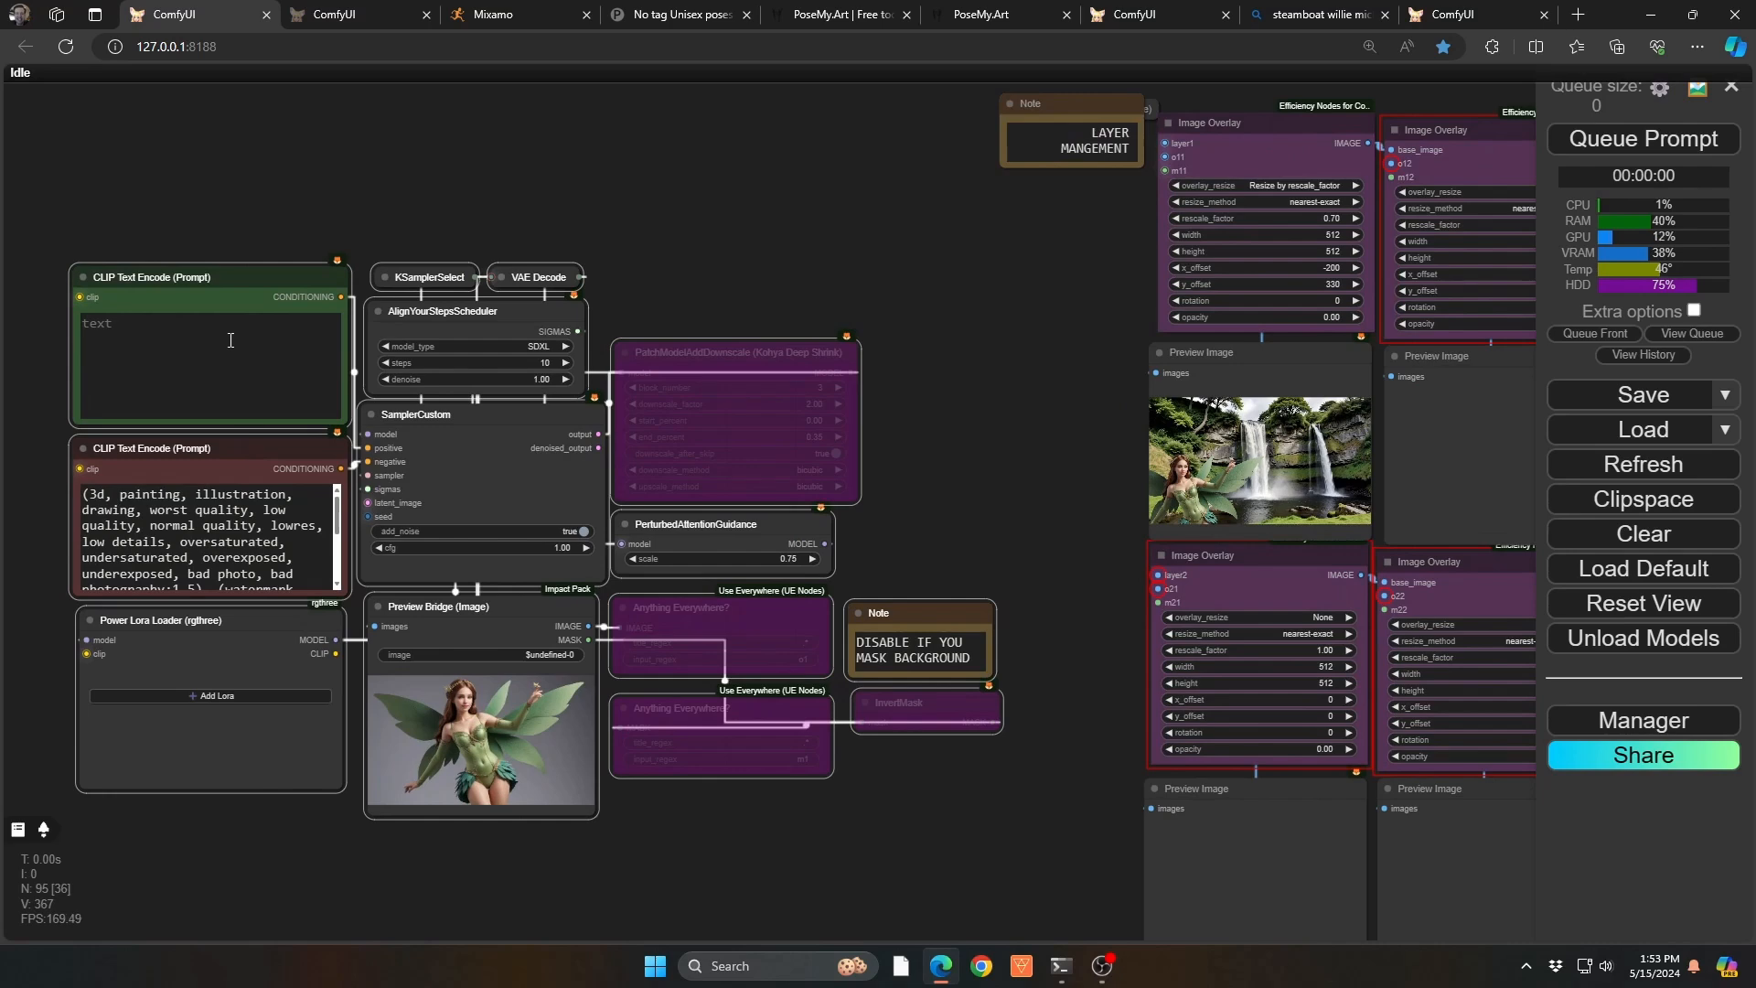
Step: Enter "magic rainbow monster" as the new subject's positive prompt and queue the generation
left_click(196, 337)
type("gic rainbow monster")
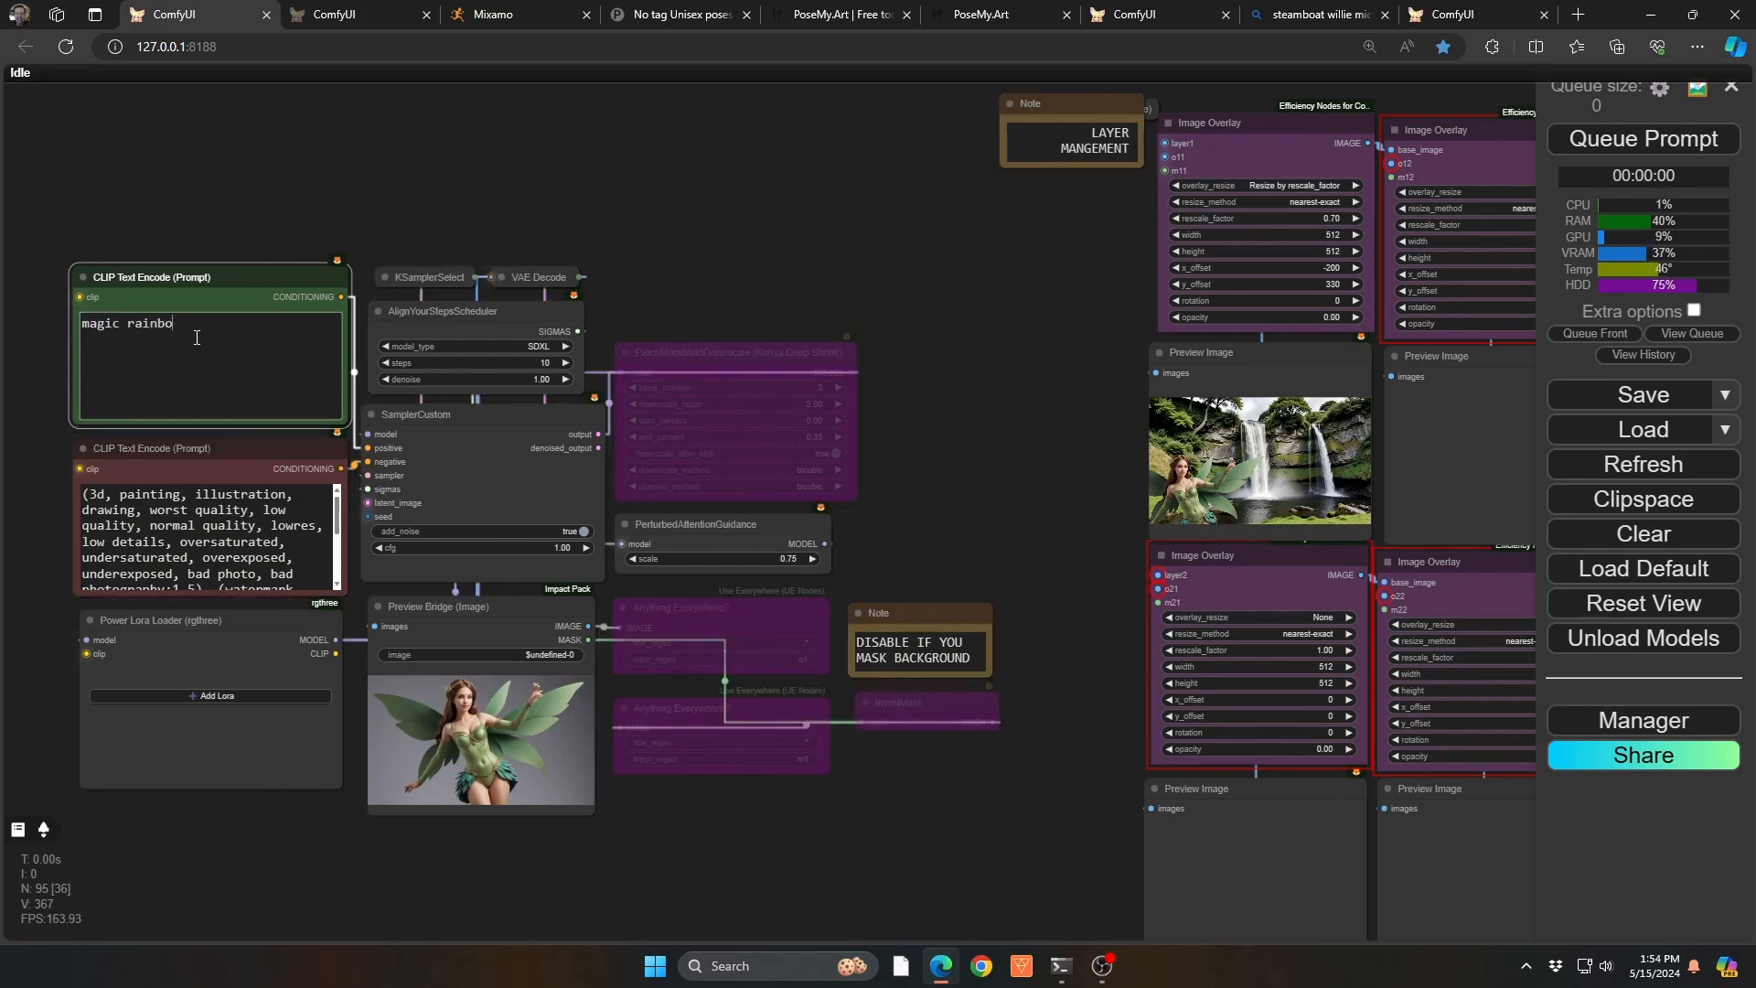
key("ctrl+Return")
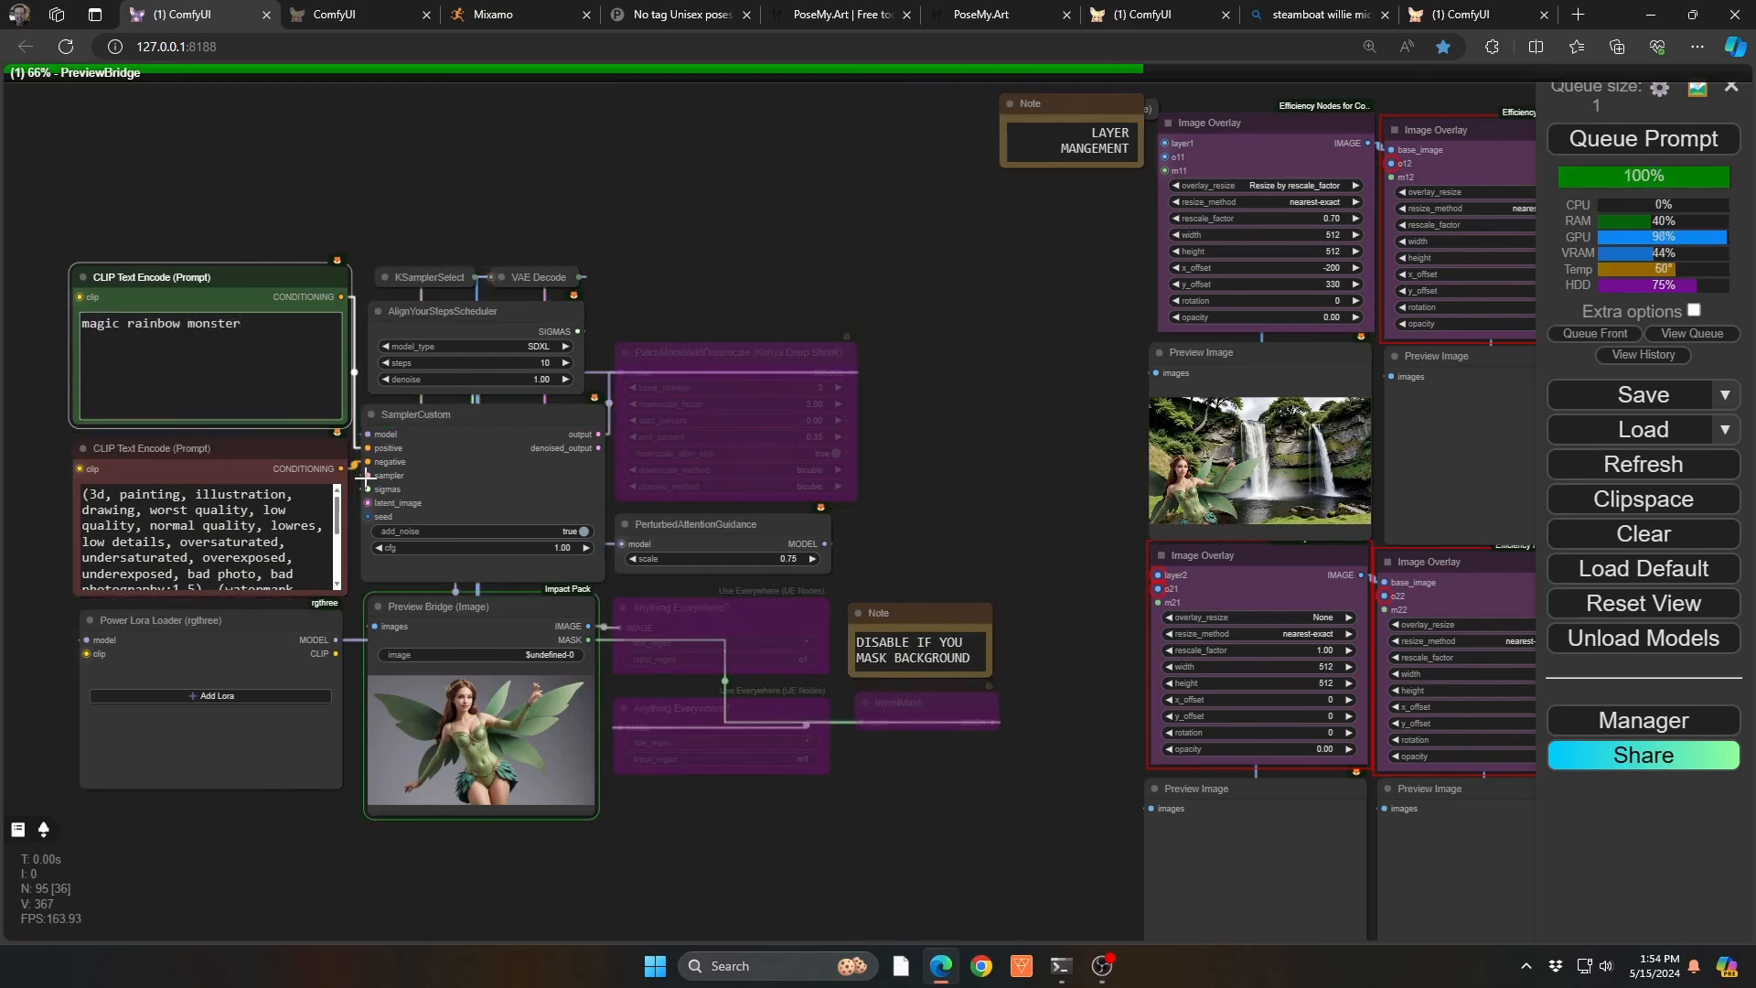
Step: Mask the rainbow monster with the SAM Detector after clearing the leftover points, and save the mask to its Preview Bridge node
scroll(424, 743, "up", 6)
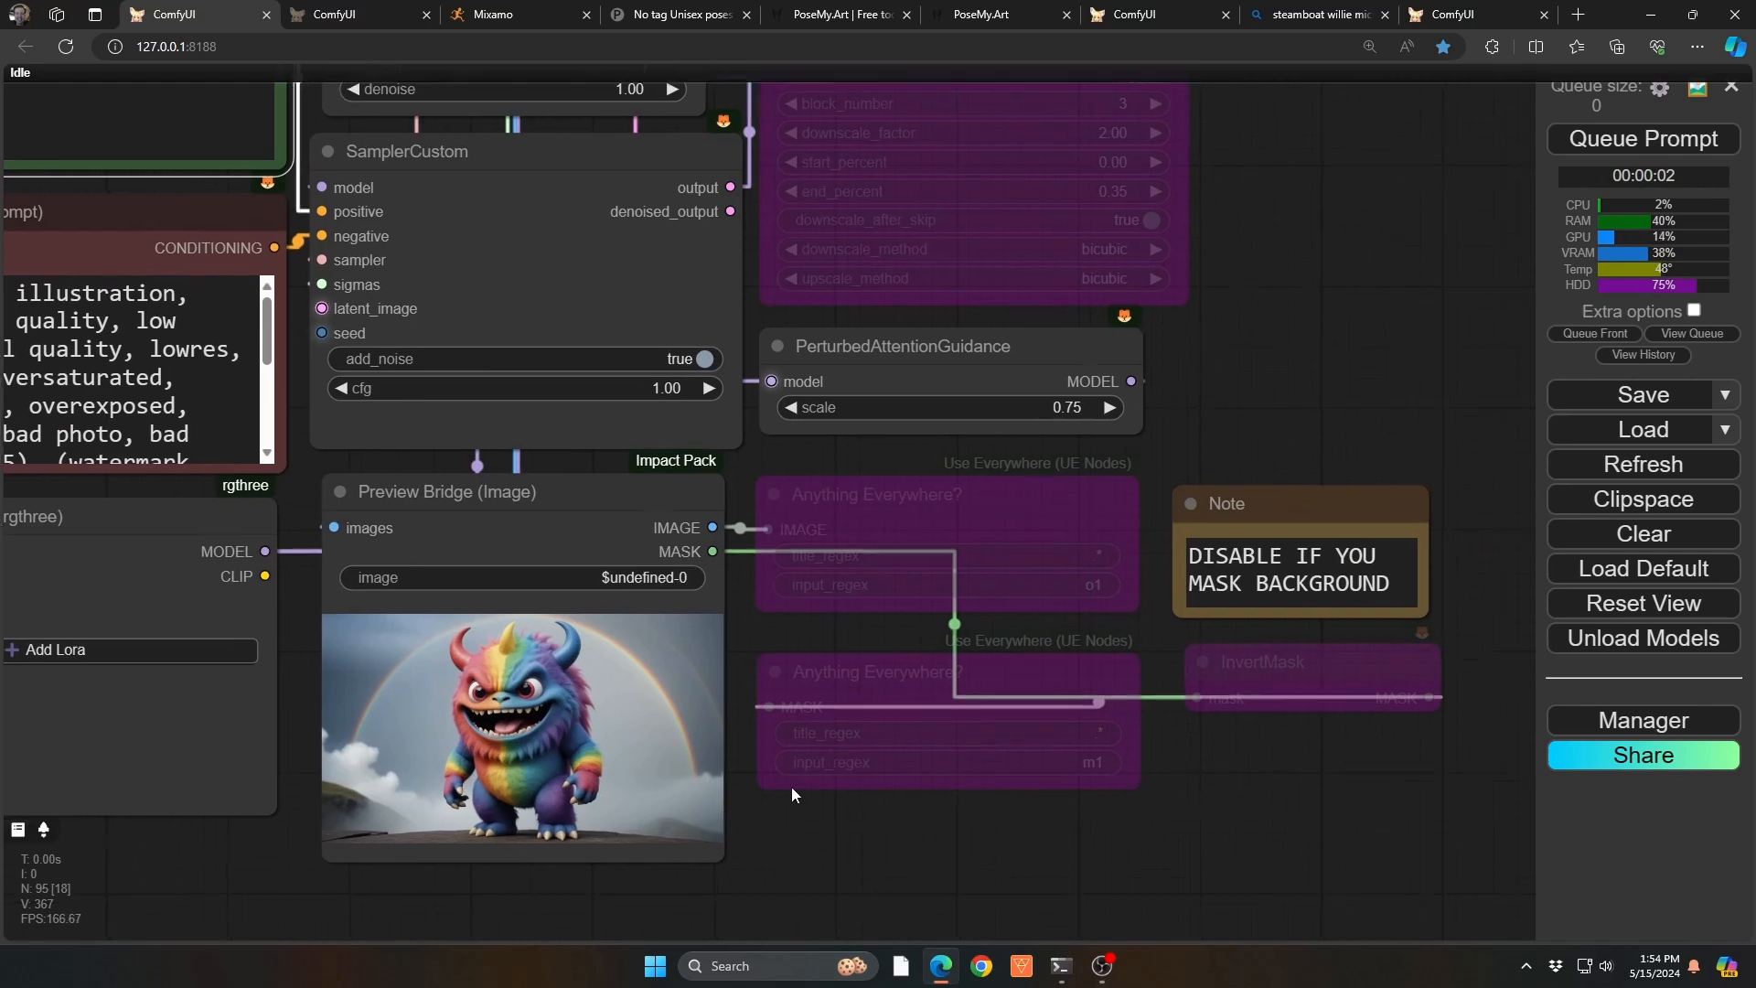
left_click_drag(813, 828, 578, 661)
right_click(395, 600)
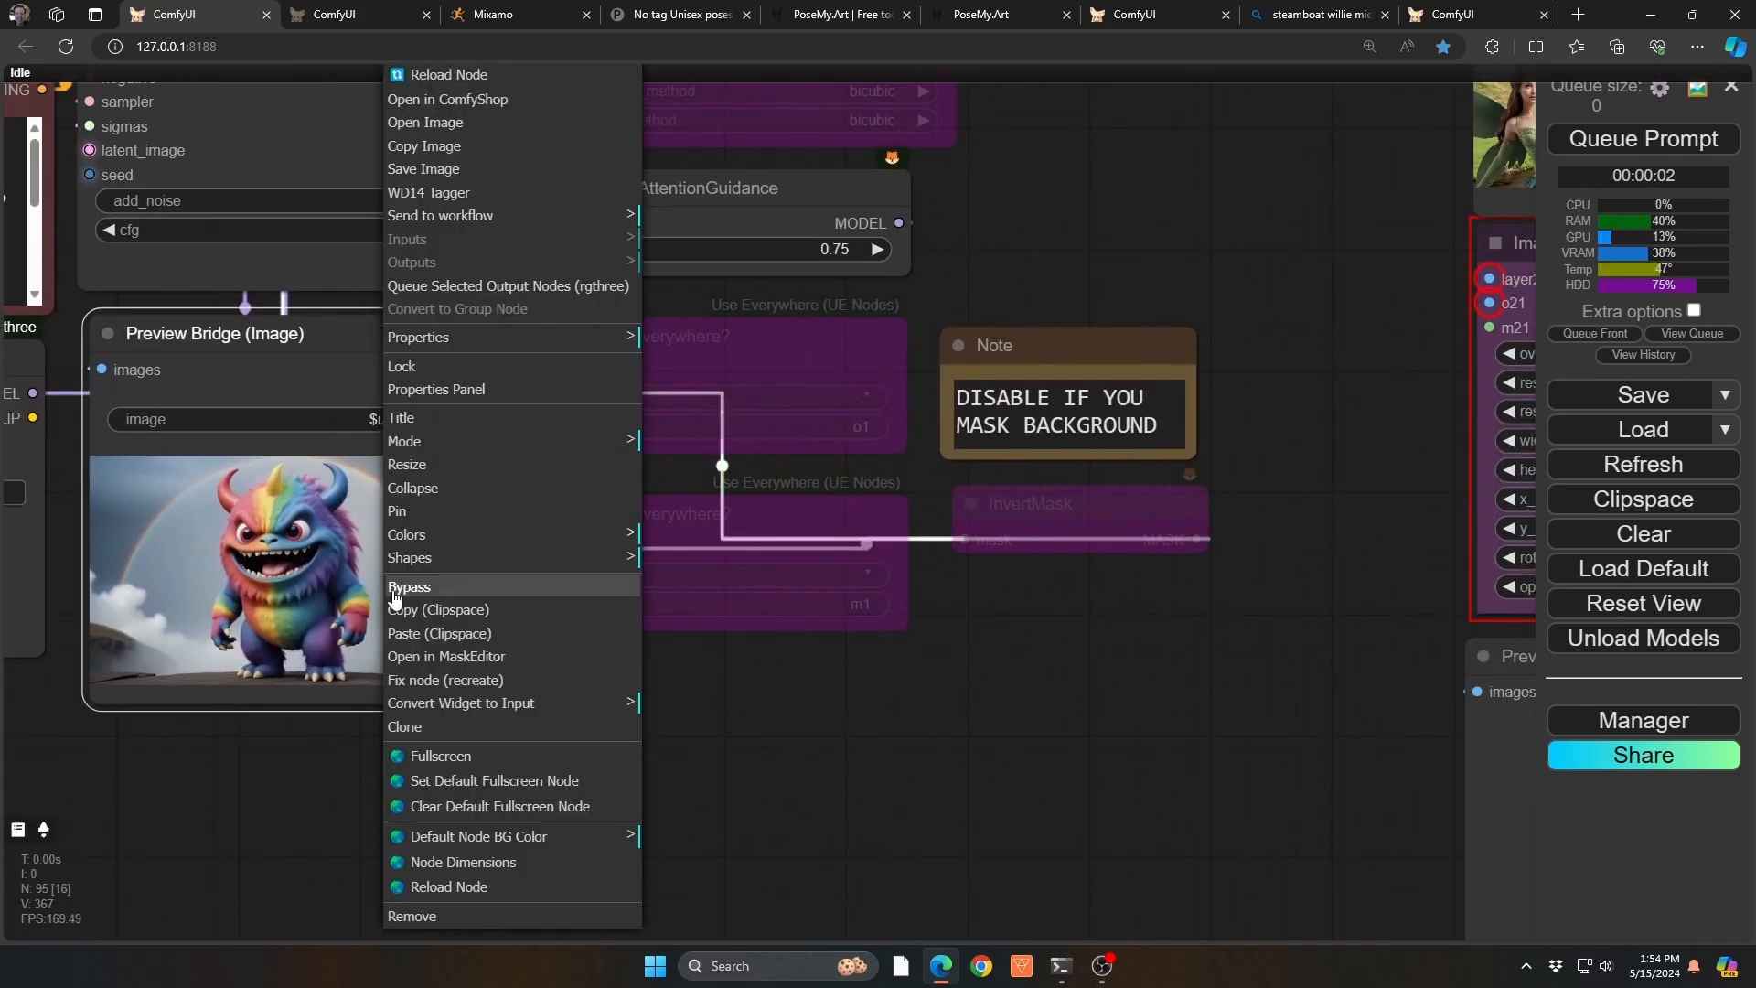
scroll(530, 103, "up", 1)
left_click(512, 95)
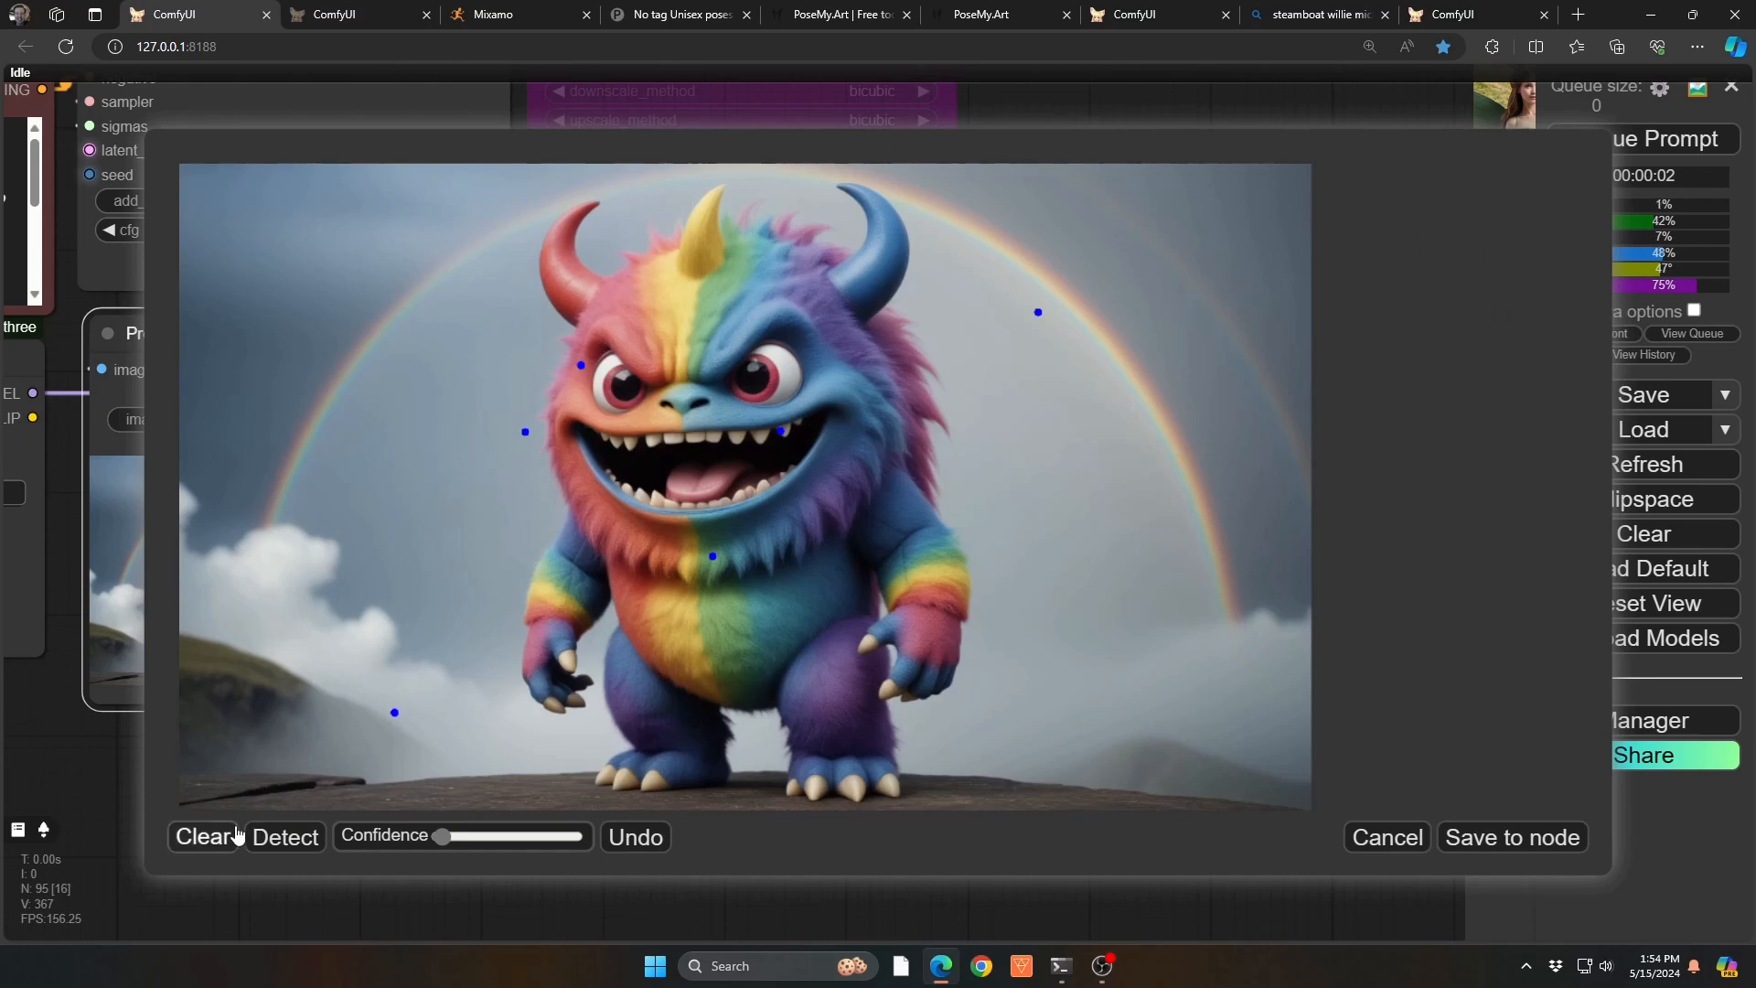
left_click(210, 840)
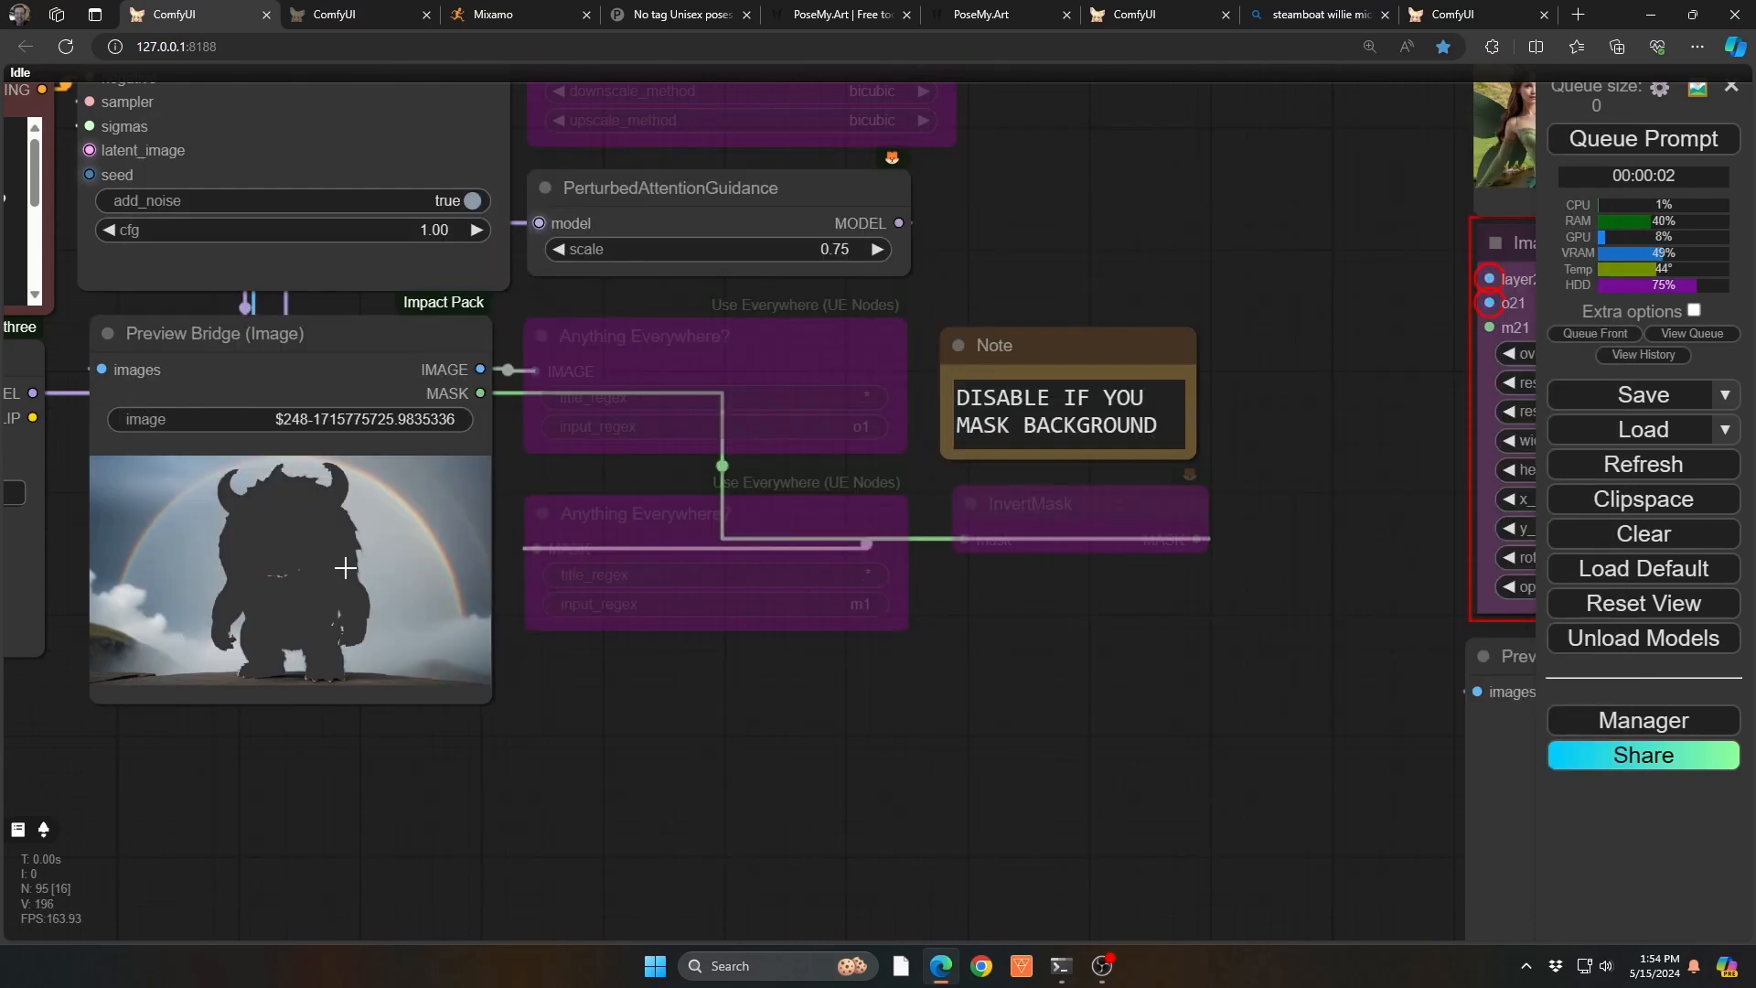
Step: Touch up the gaps in the rainbow monster's mask in the mask editor and save it to the Preview Bridge node
right_click(345, 568)
left_click(430, 656)
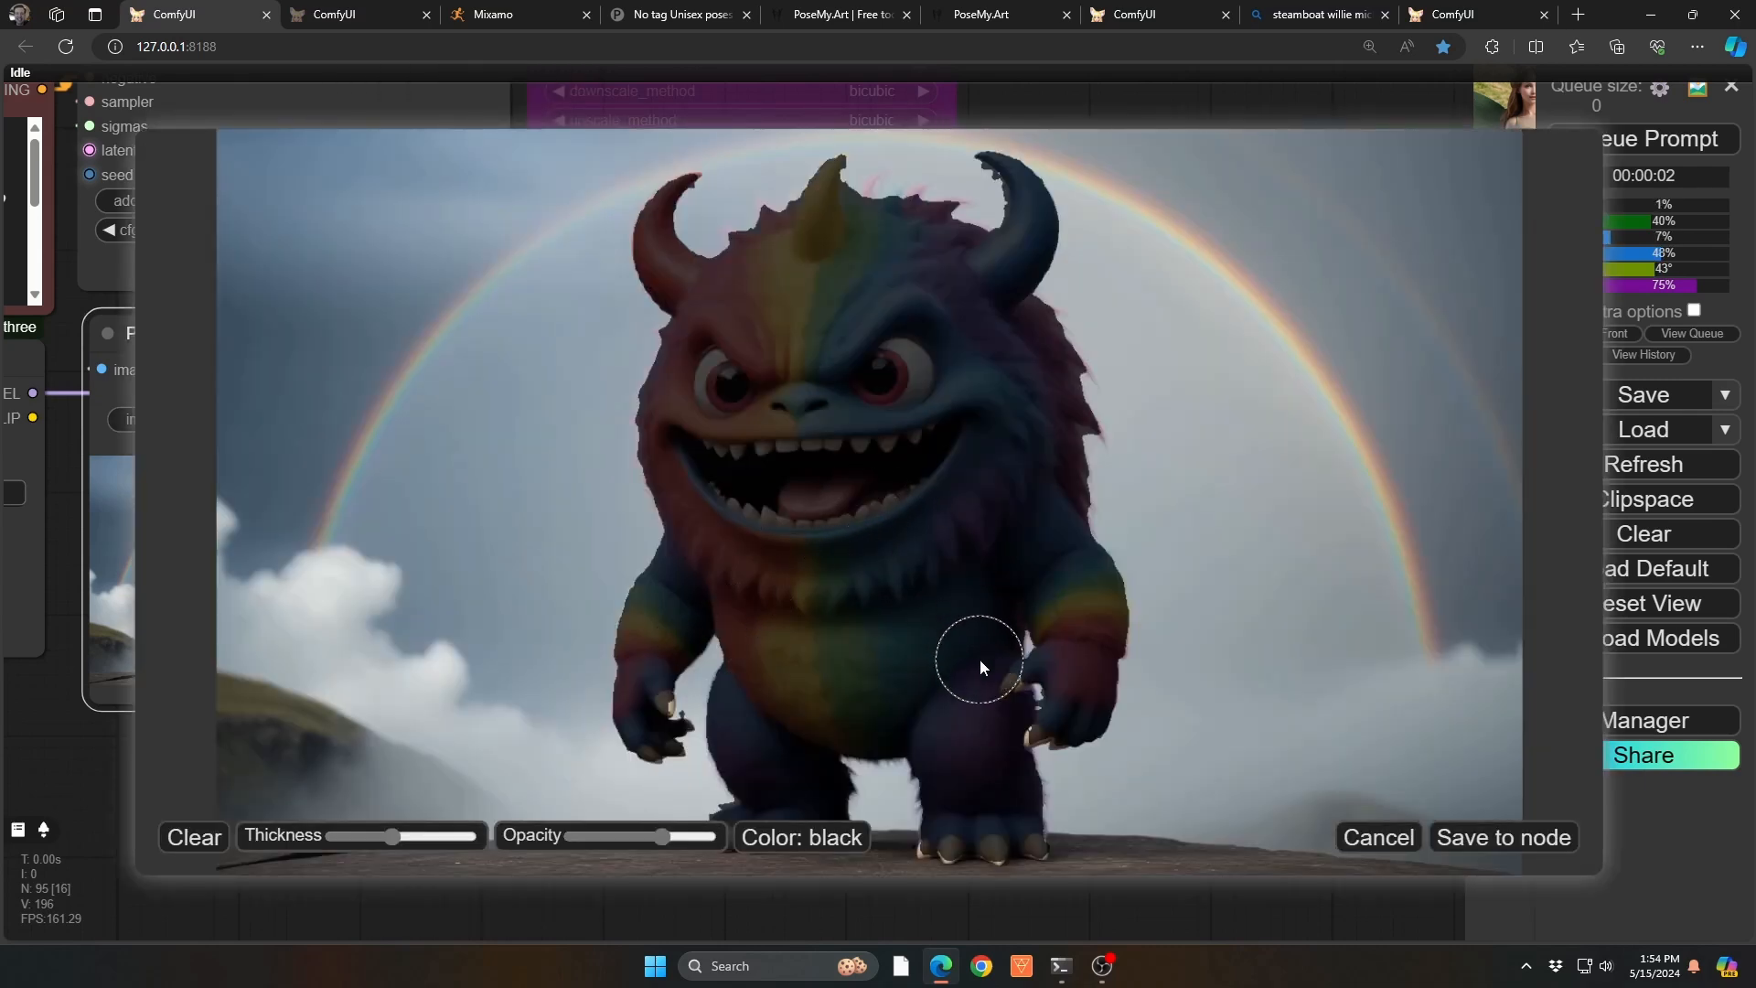
left_click(1505, 837)
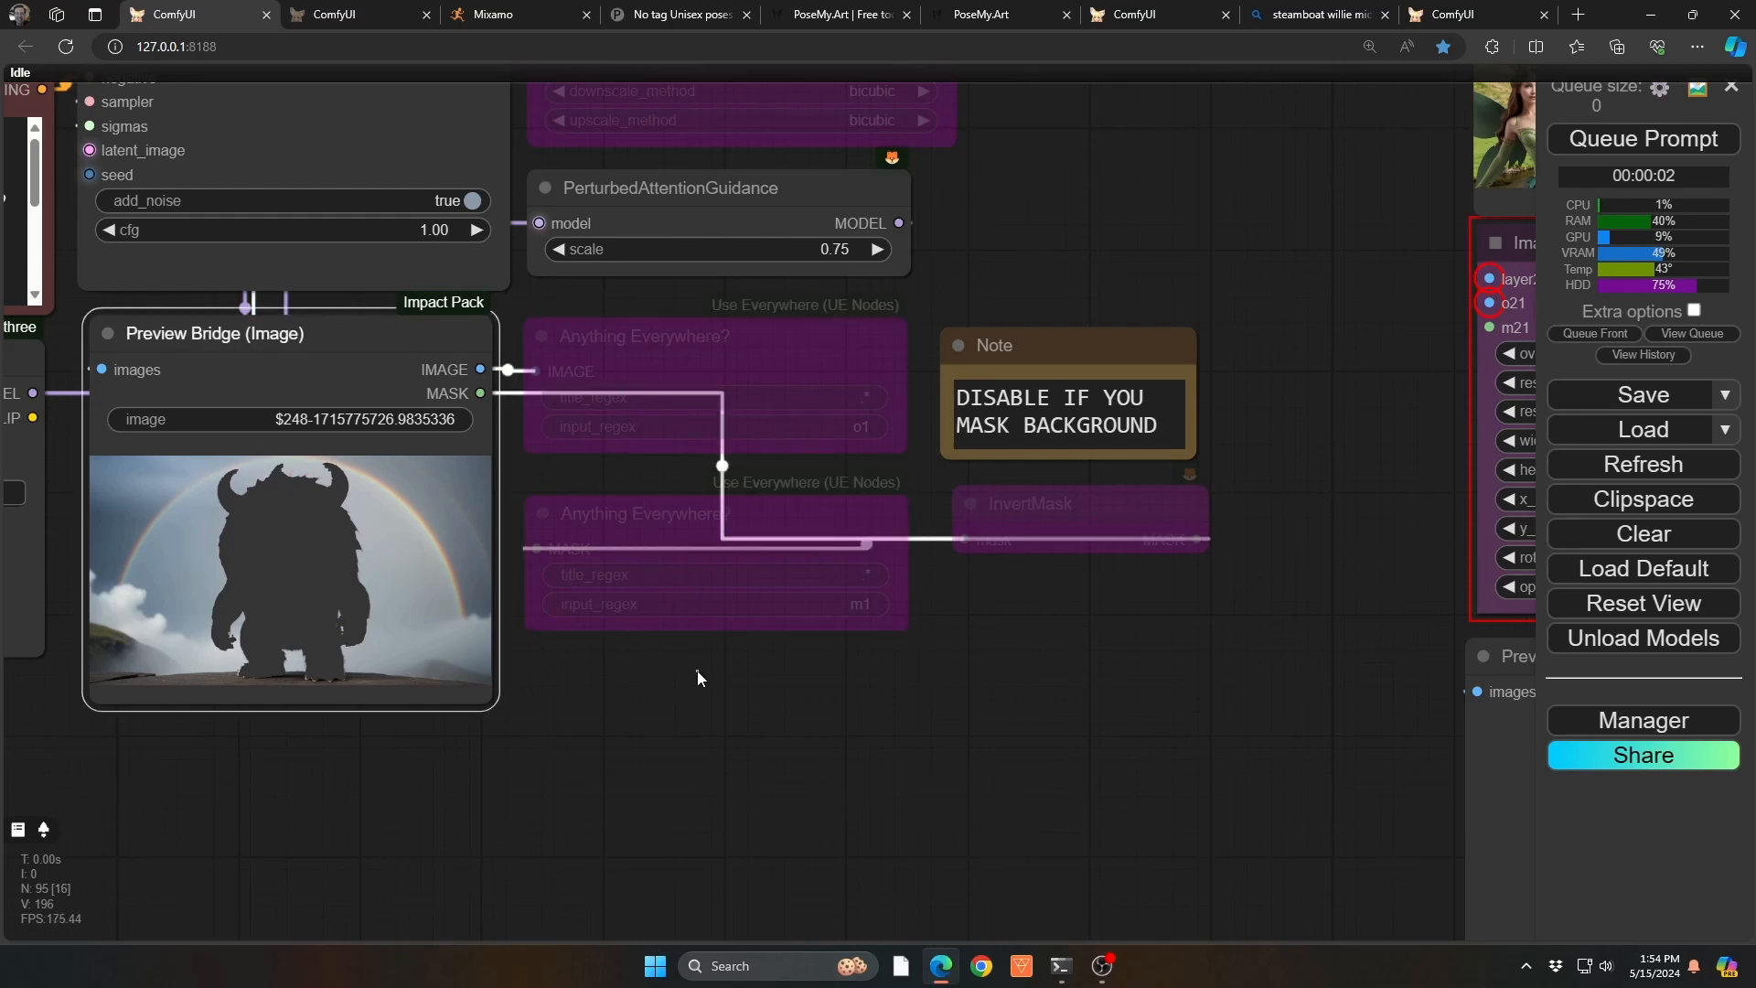
Step: Re-enable the two bypassed Anything Everywhere? nodes and the InvertMask node beside the monster's Preview Bridge
left_click_drag(696, 675, 643, 405)
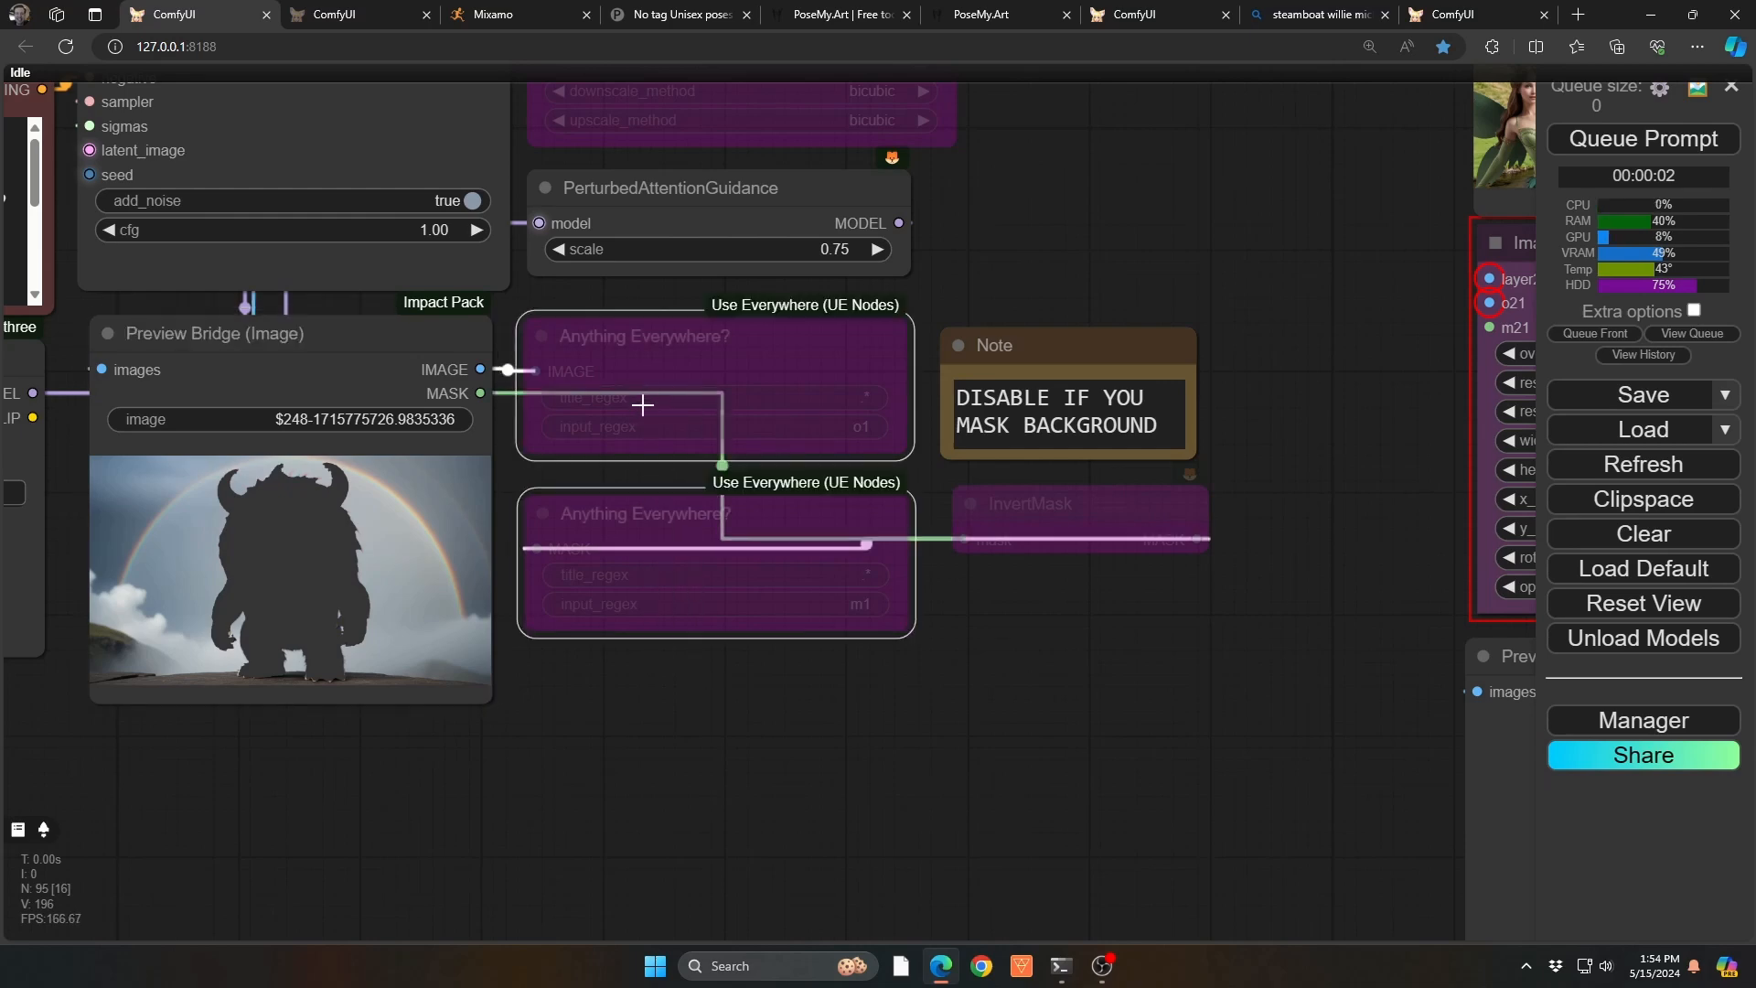
key("ctrl+b")
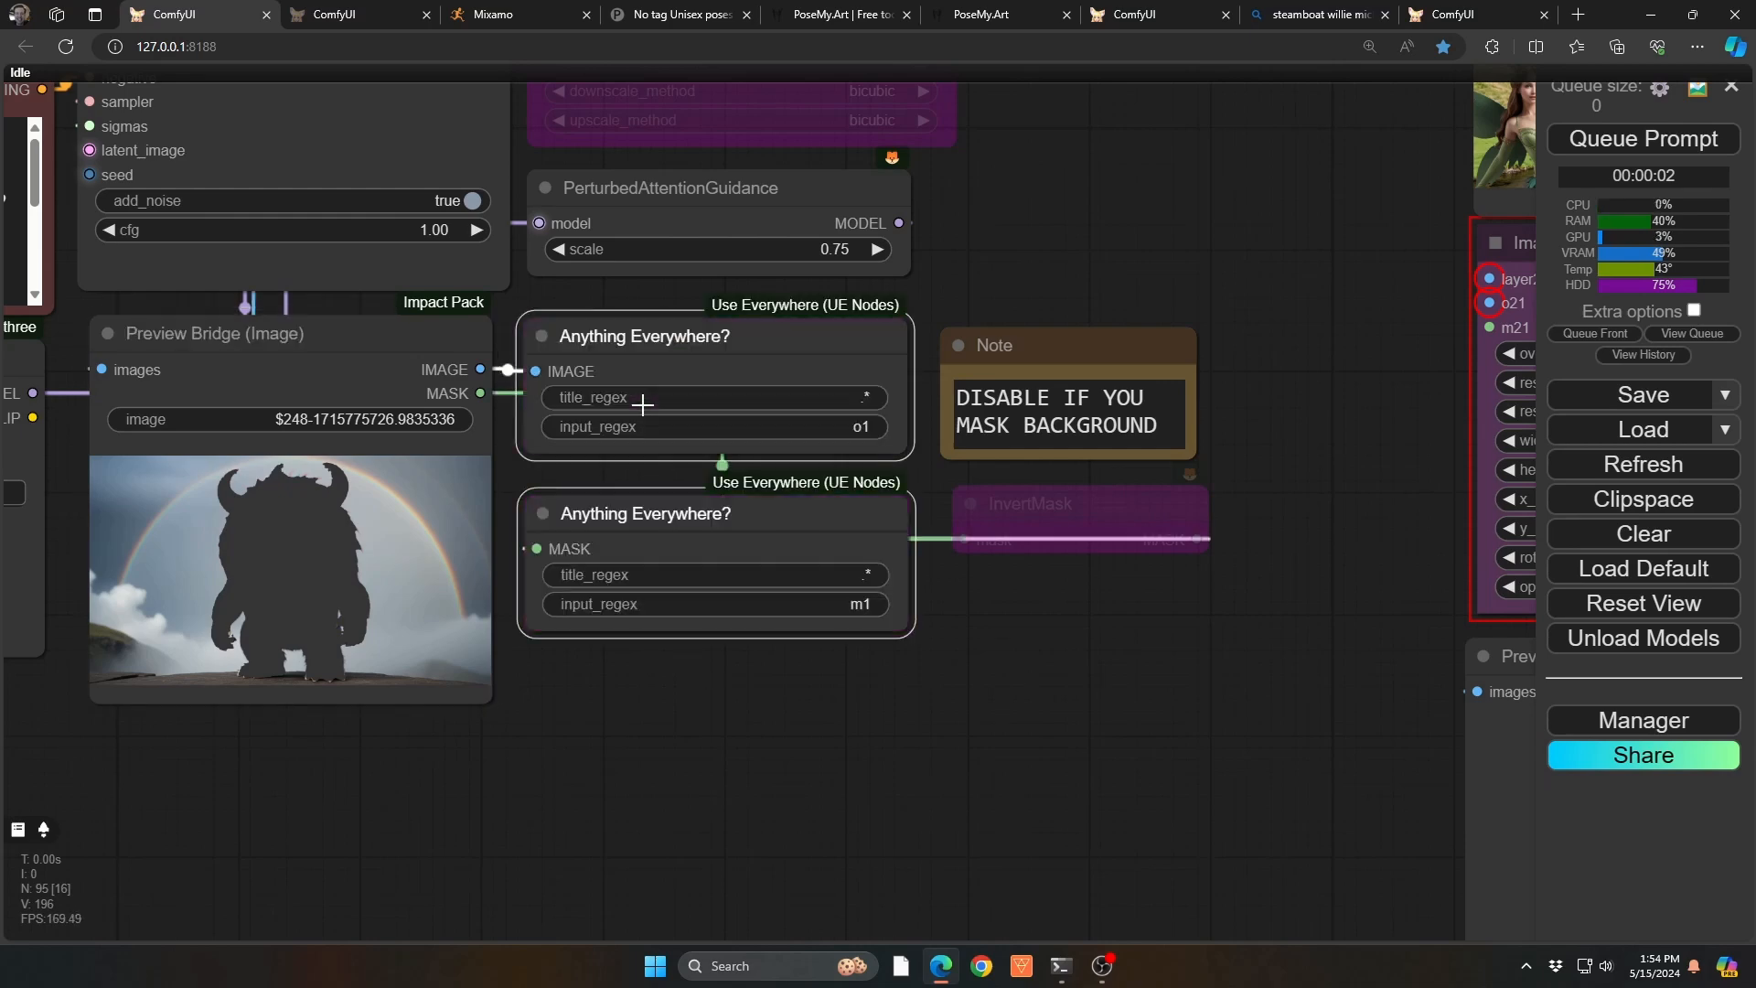
left_click(1039, 501)
key("ctrl+b")
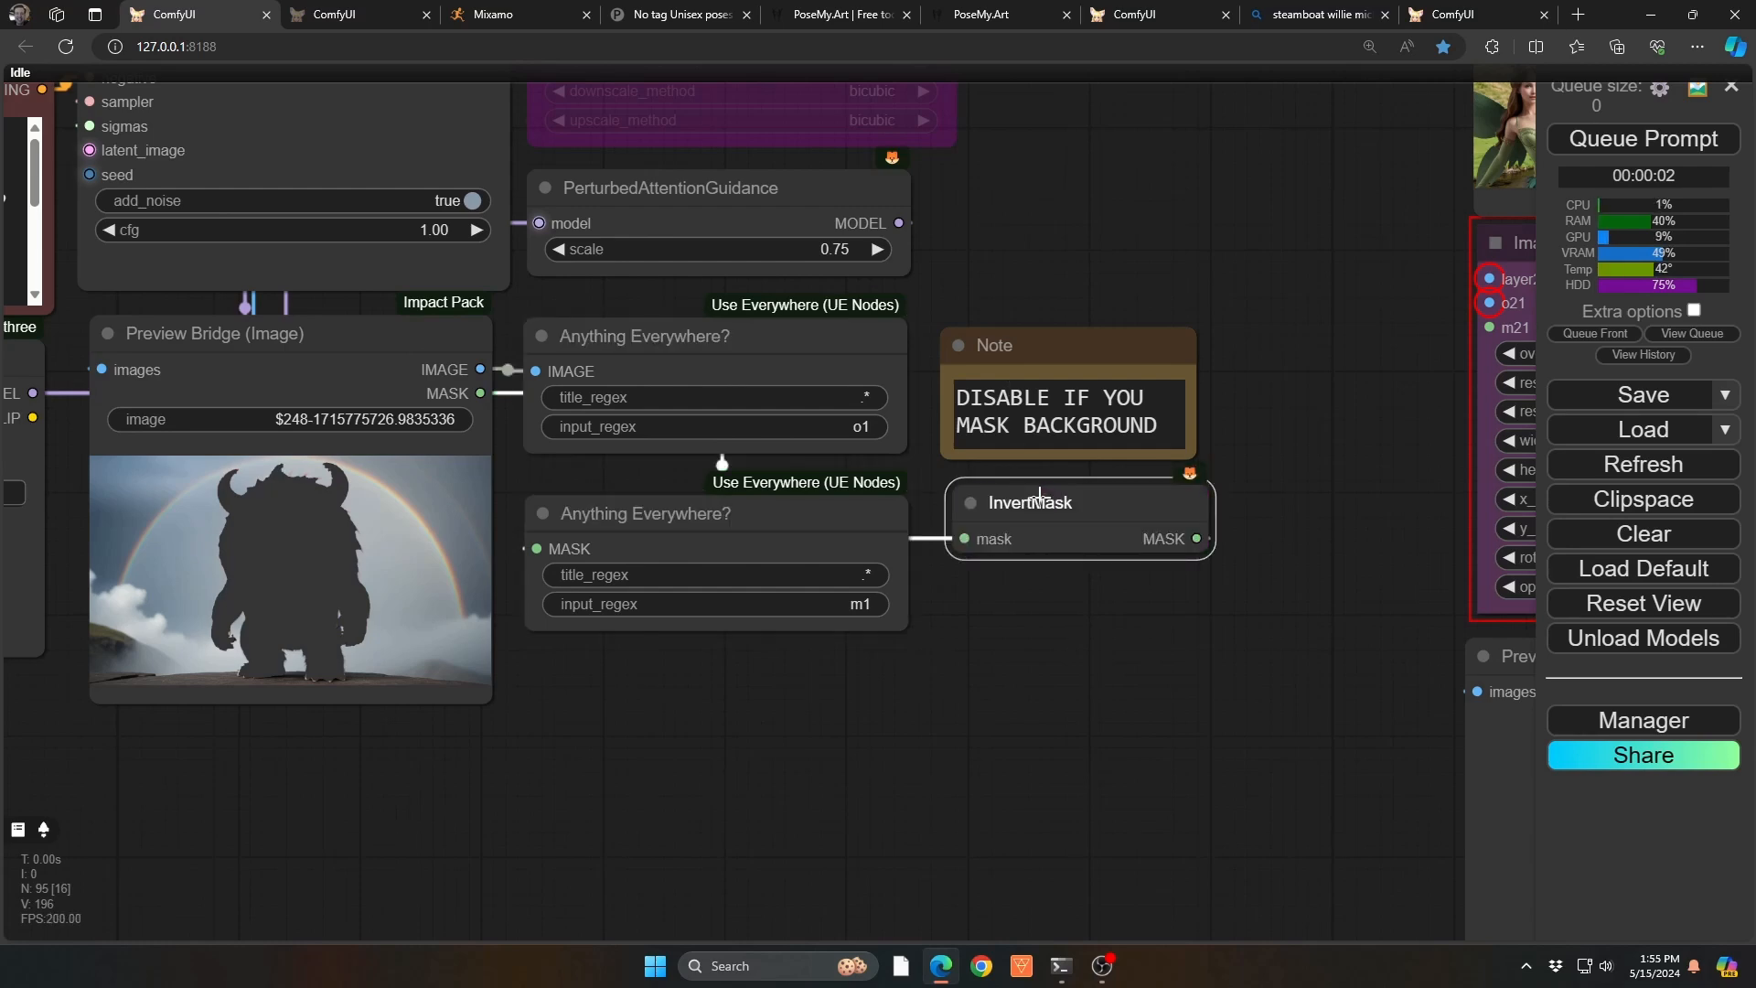
Step: Set input_regex to o12 on the image Anything Everywhere? node and to m12 on the mask one
left_click(761, 423)
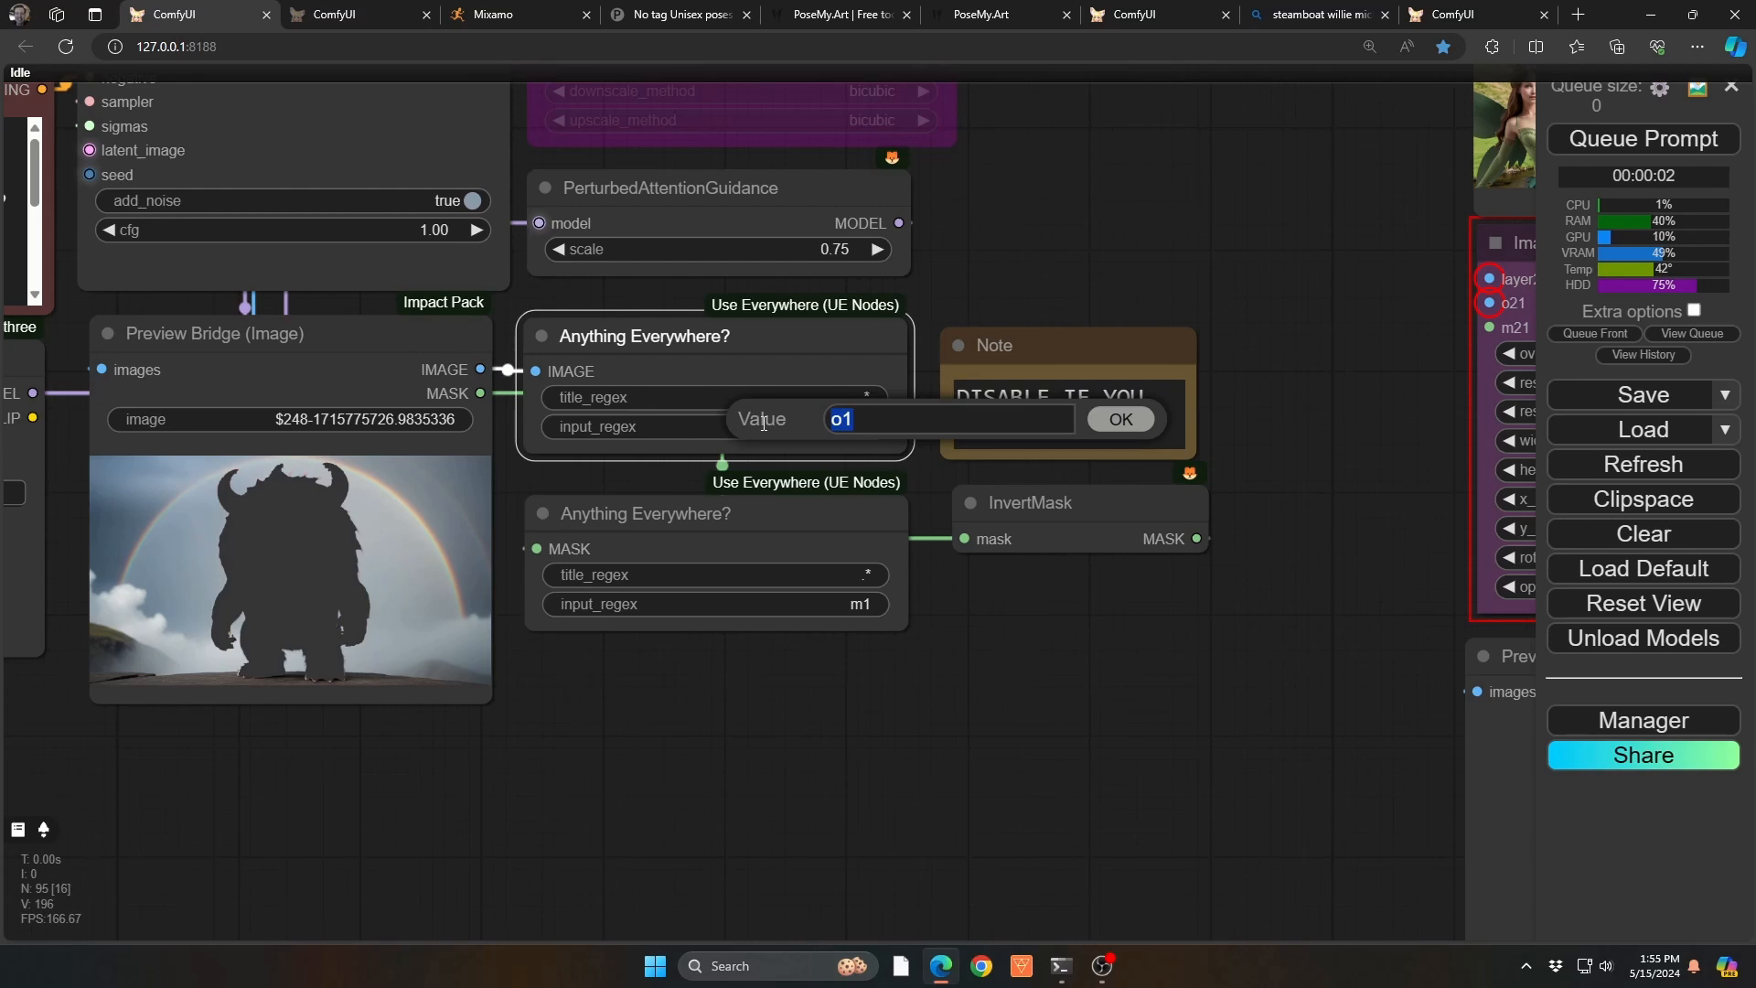
type("o12")
key("Return")
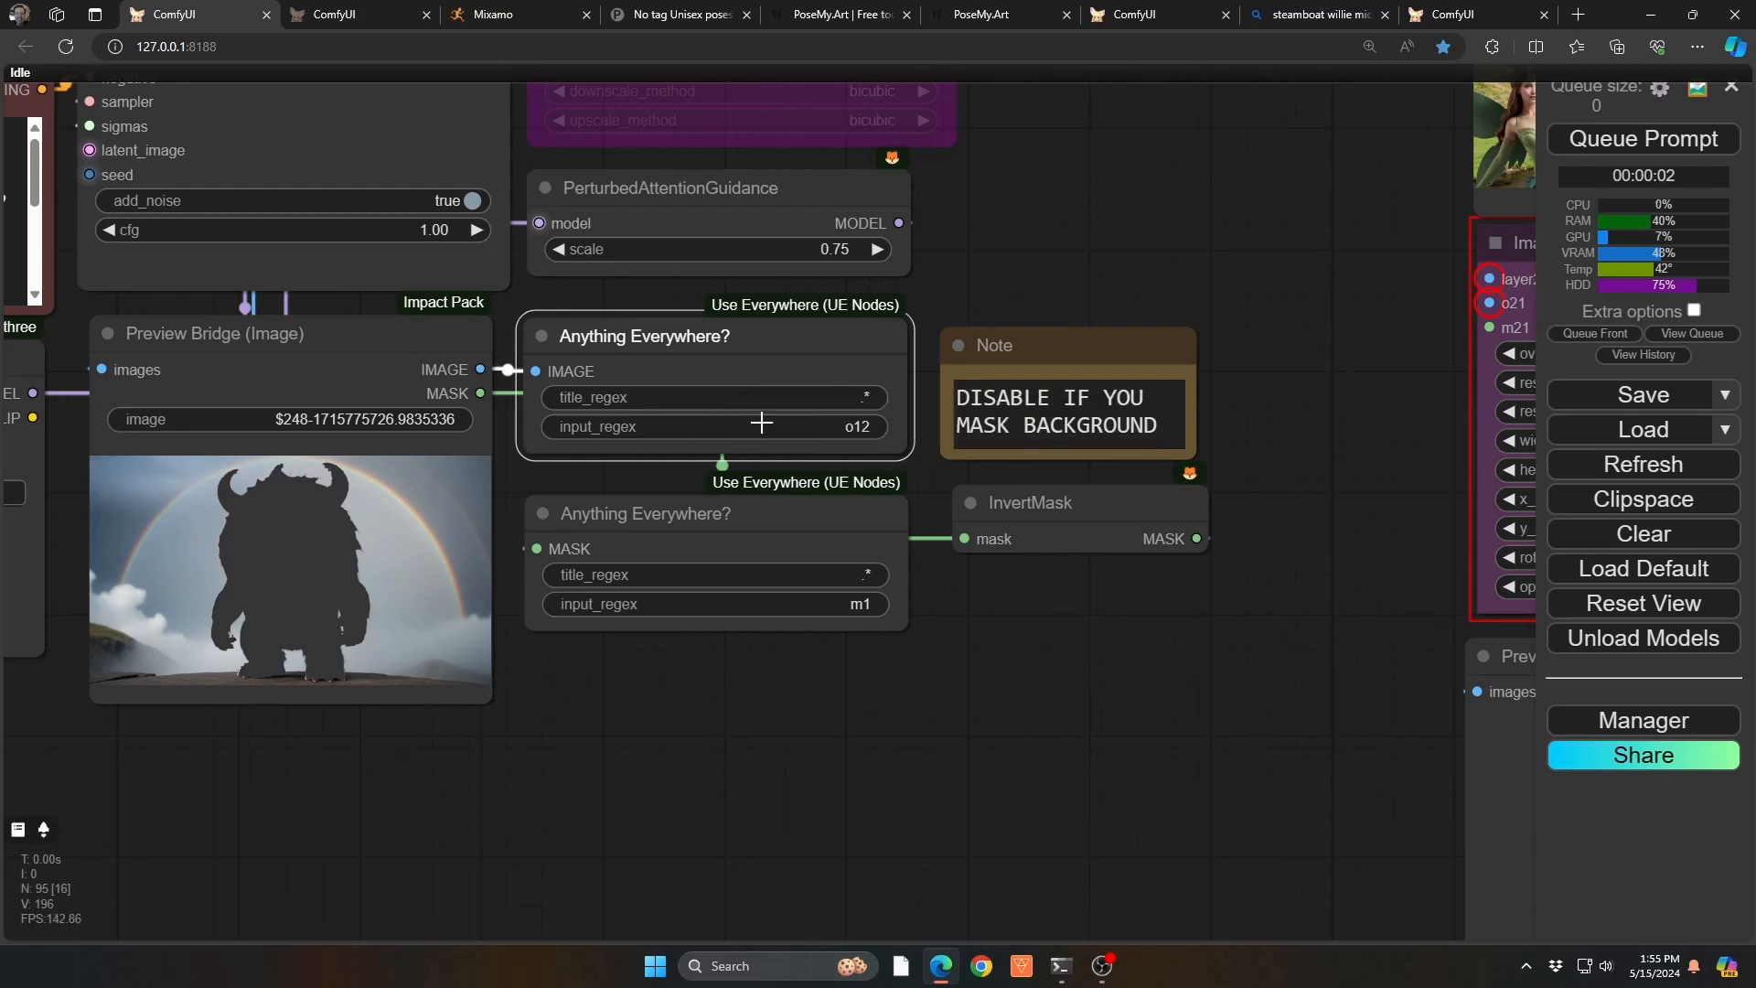
left_click(822, 597)
type("m12")
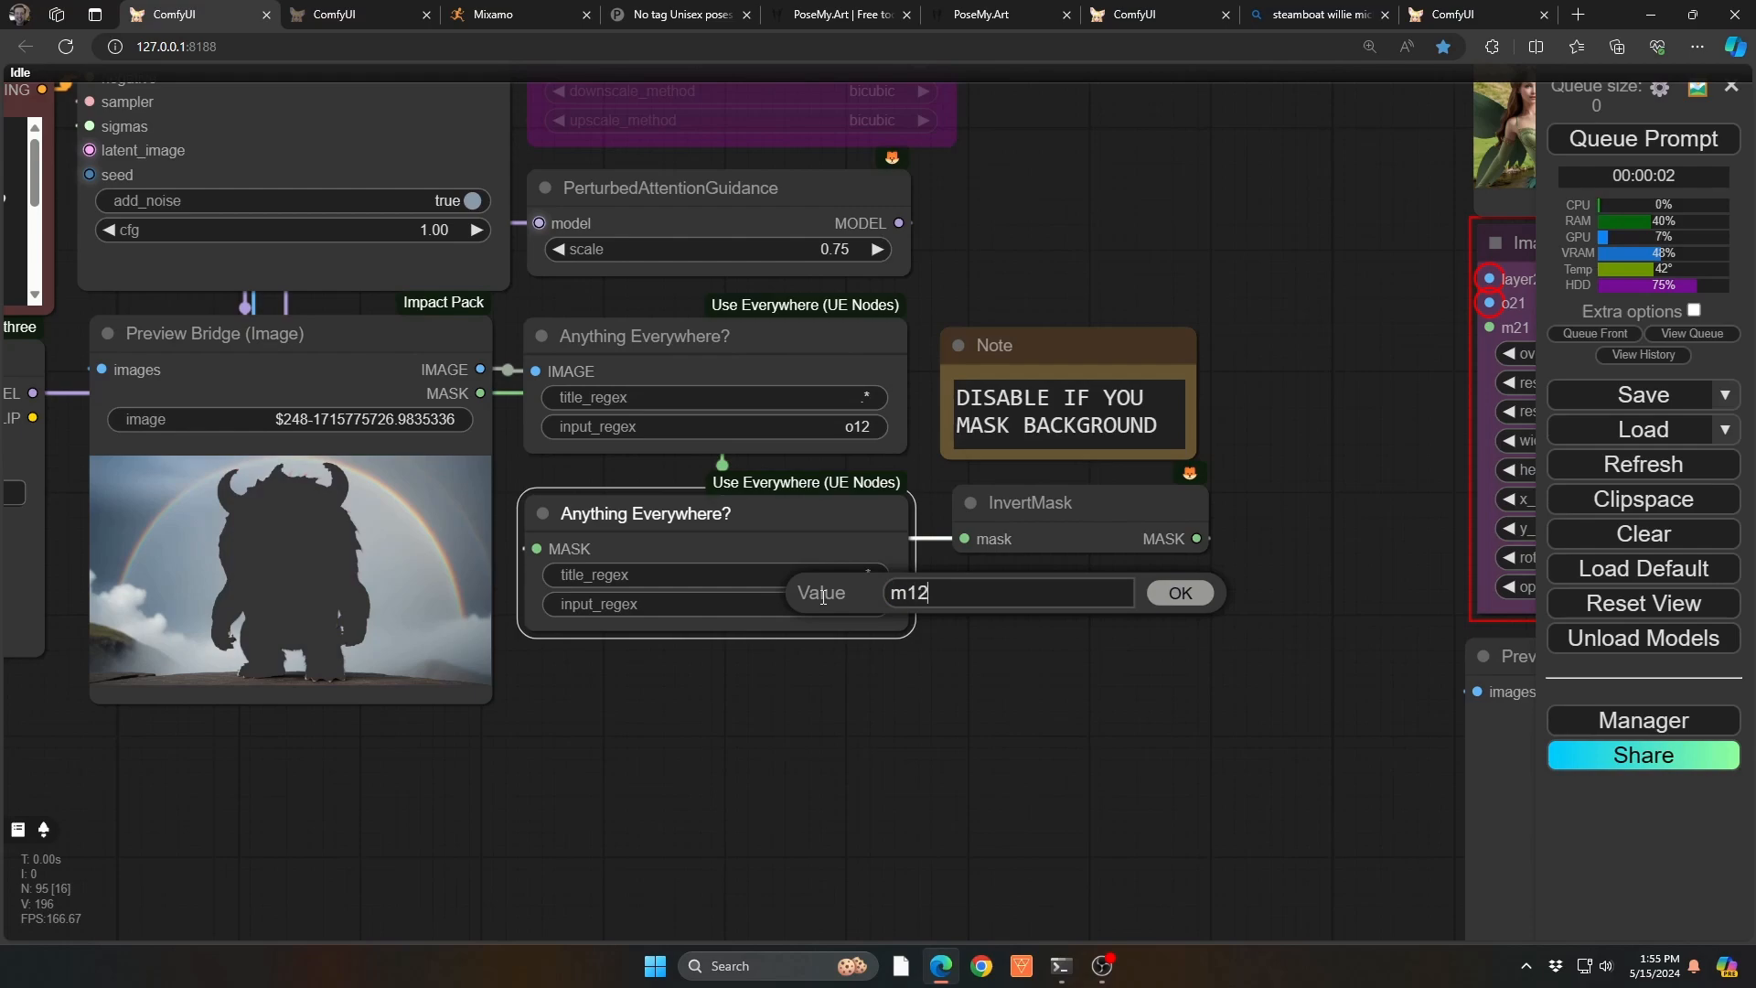
key("Return")
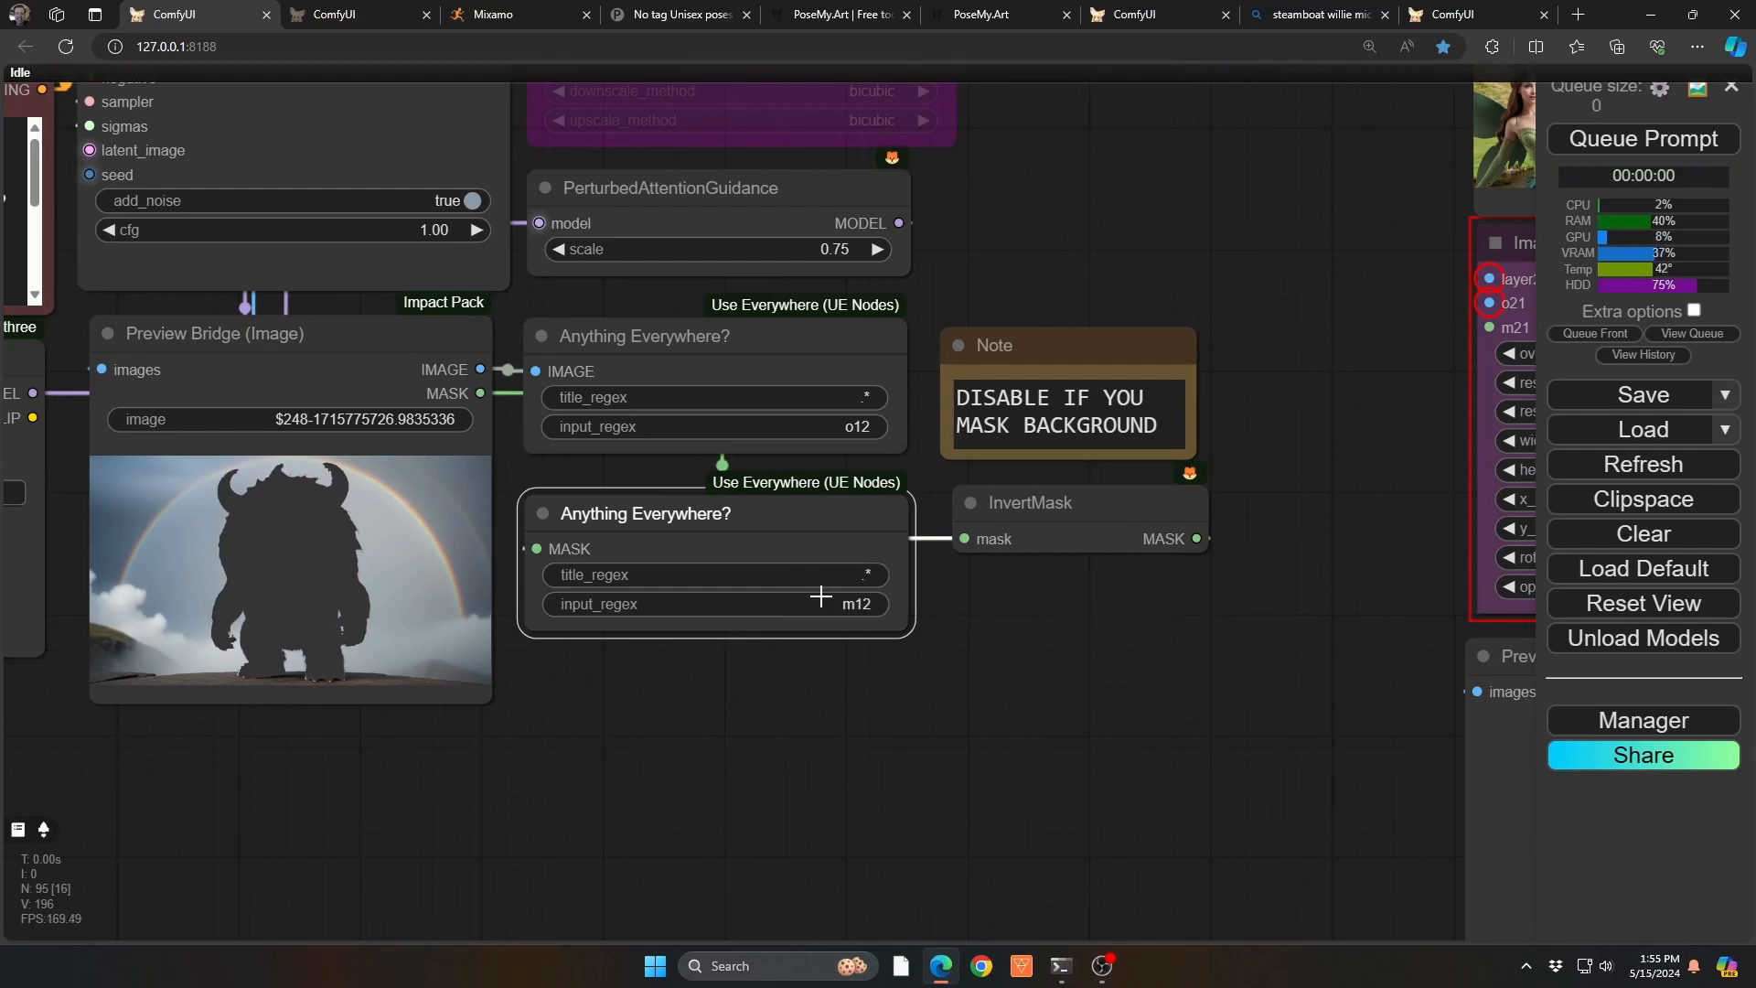
Step: Set the o12 Image Overlay's overlay_resize to Resize by rescale_factor with rescale_factor 0.60, and queue the prompt
left_click_drag(1262, 645, 242, 657)
left_click_drag(245, 199, 2, 631)
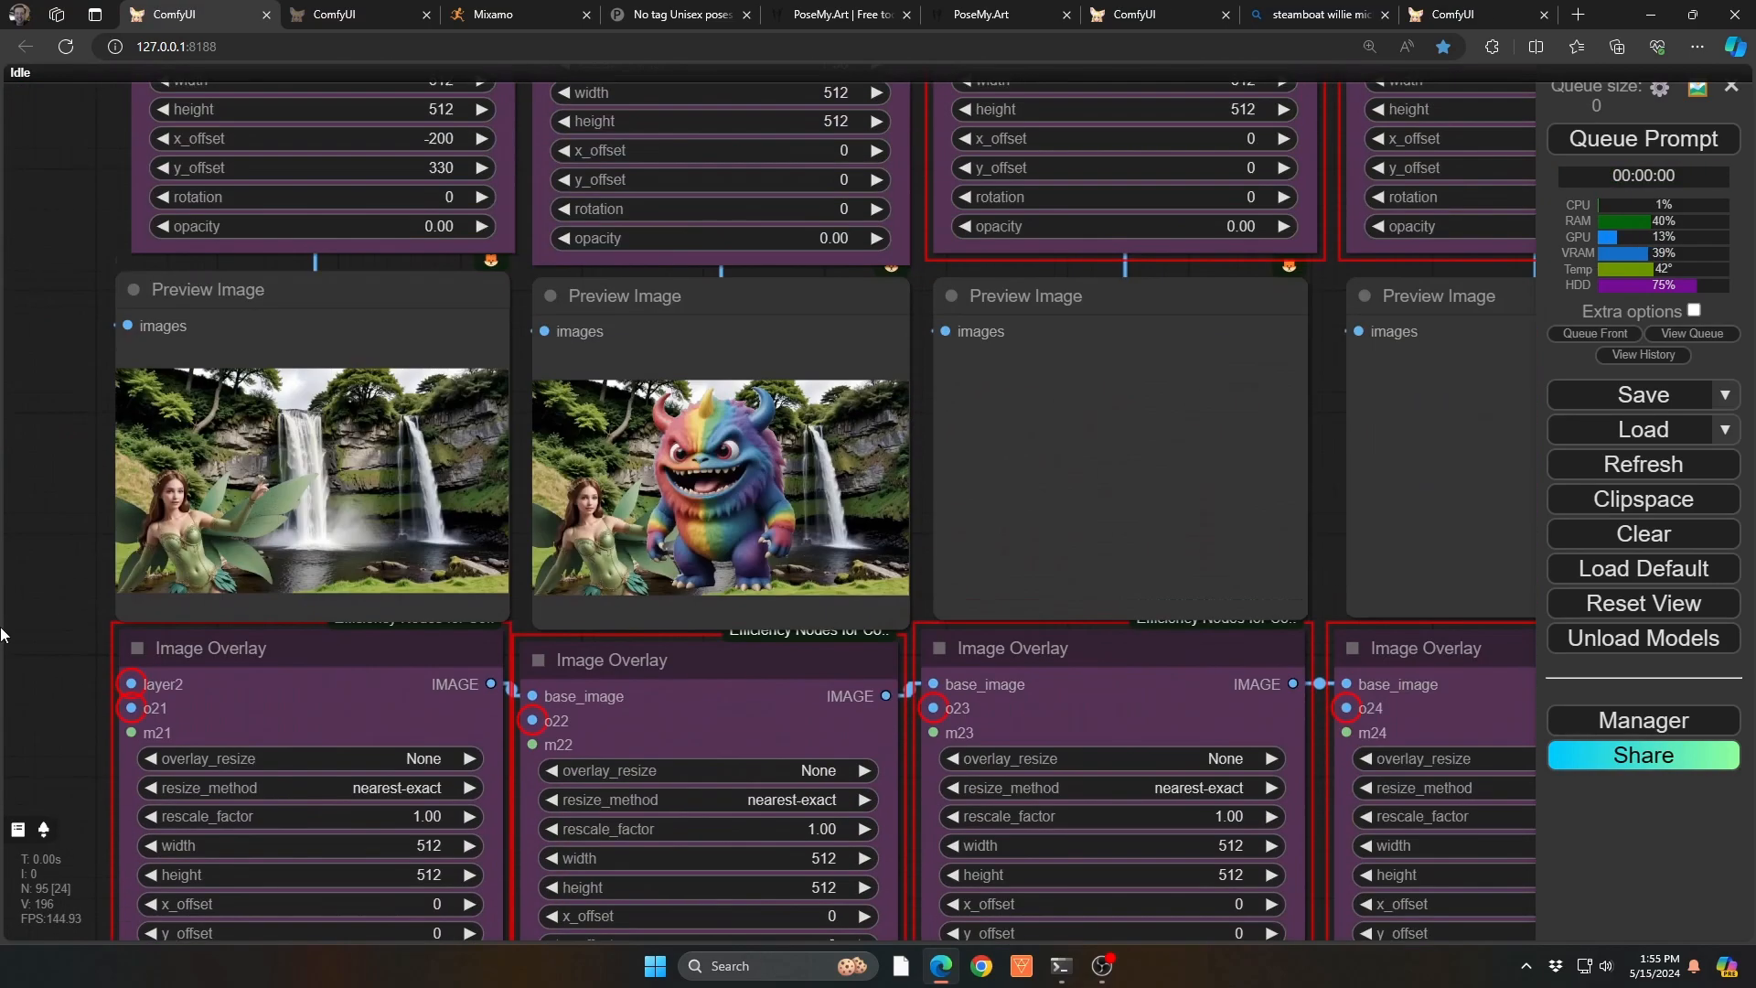
scroll(771, 492, "up", 10)
scroll(766, 483, "down", 10)
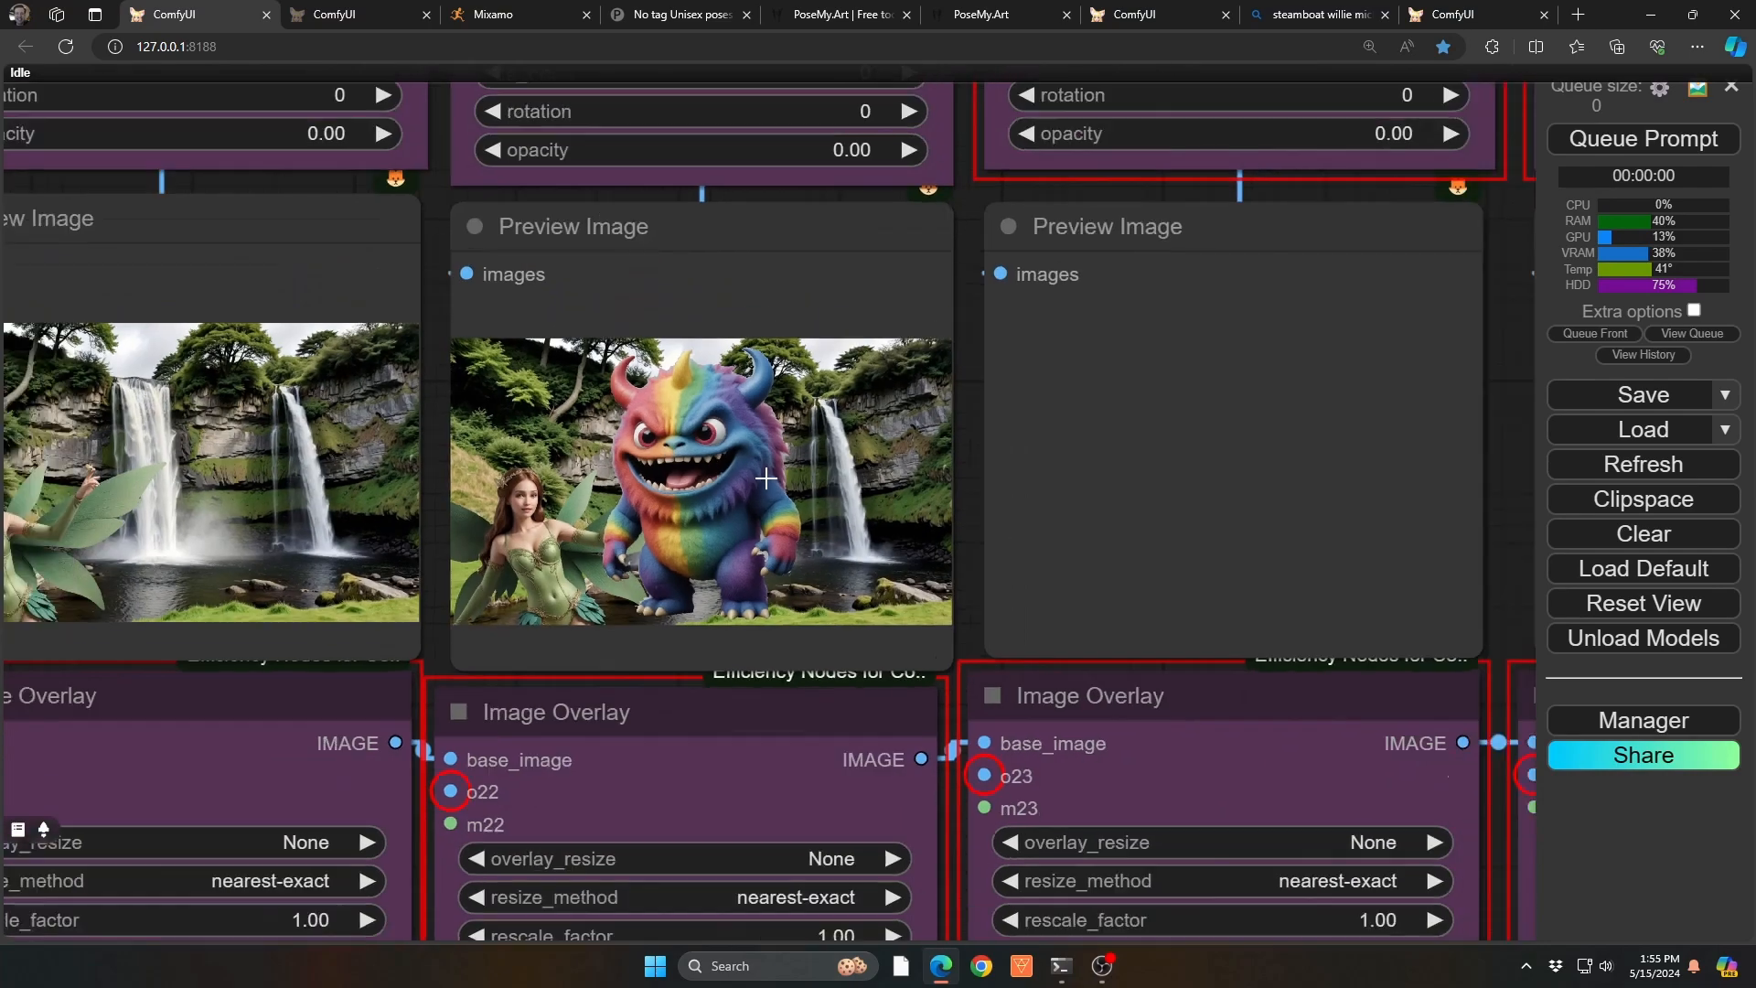
scroll(713, 121, "down", 2)
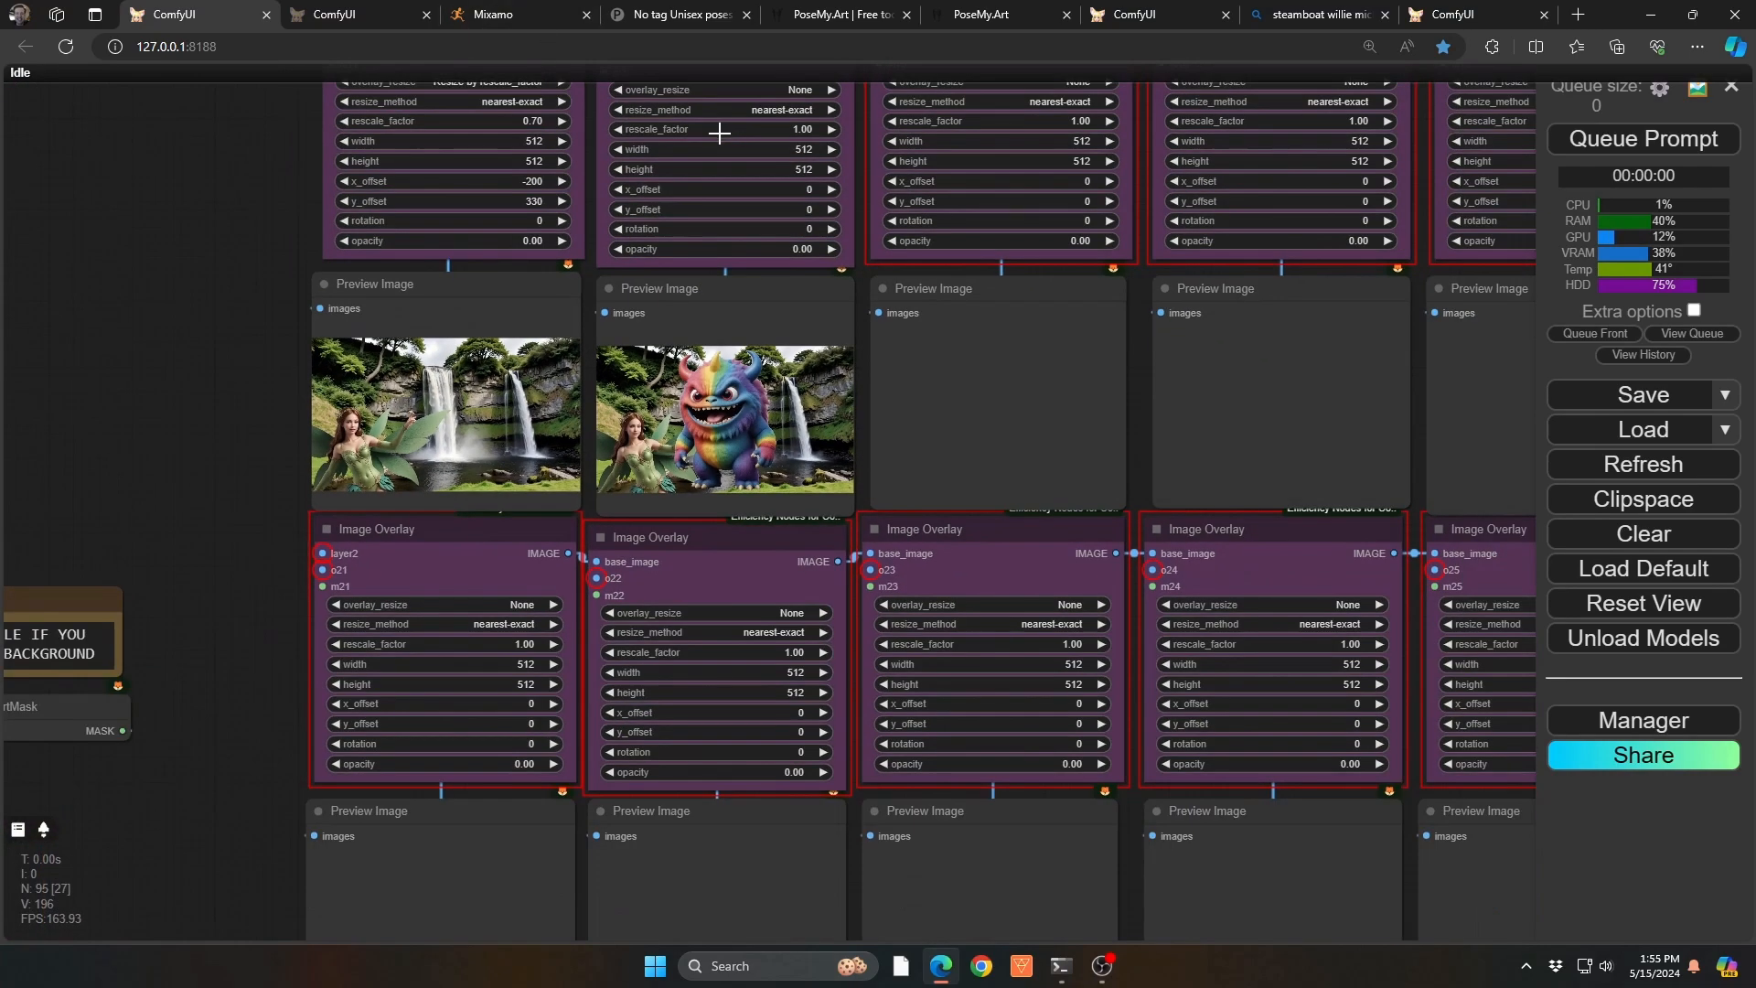
left_click_drag(207, 261, 21, 379)
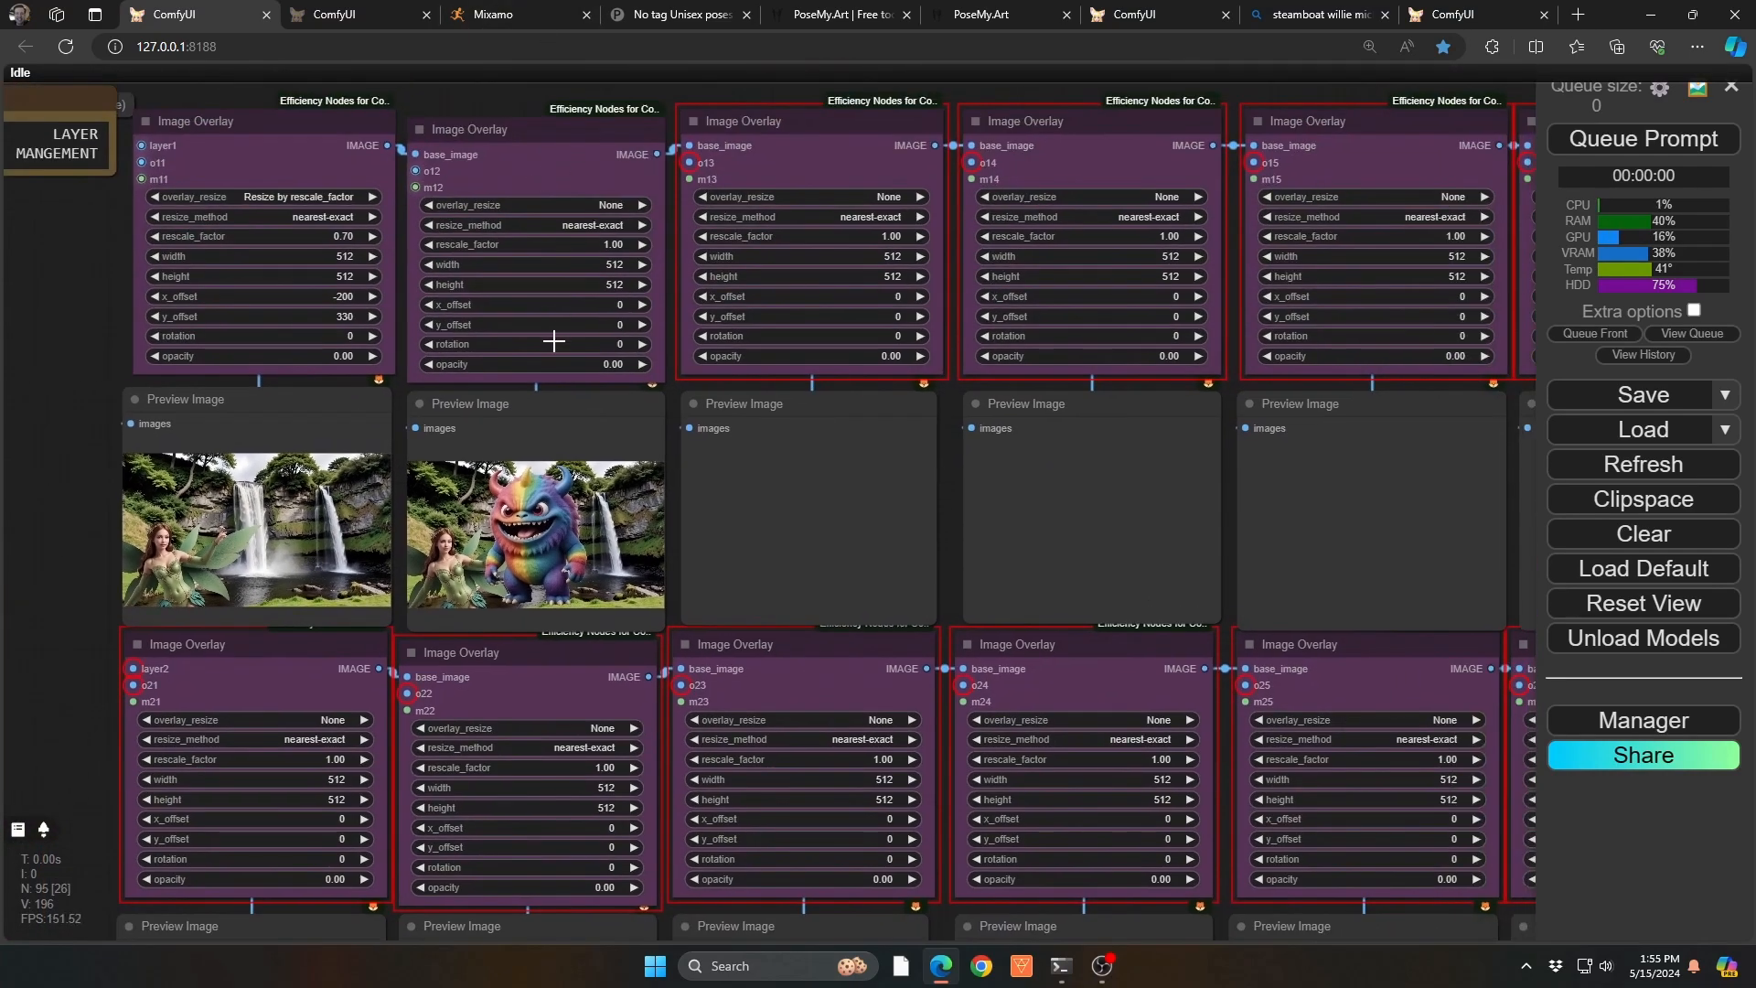
left_click(580, 206)
left_click(577, 257)
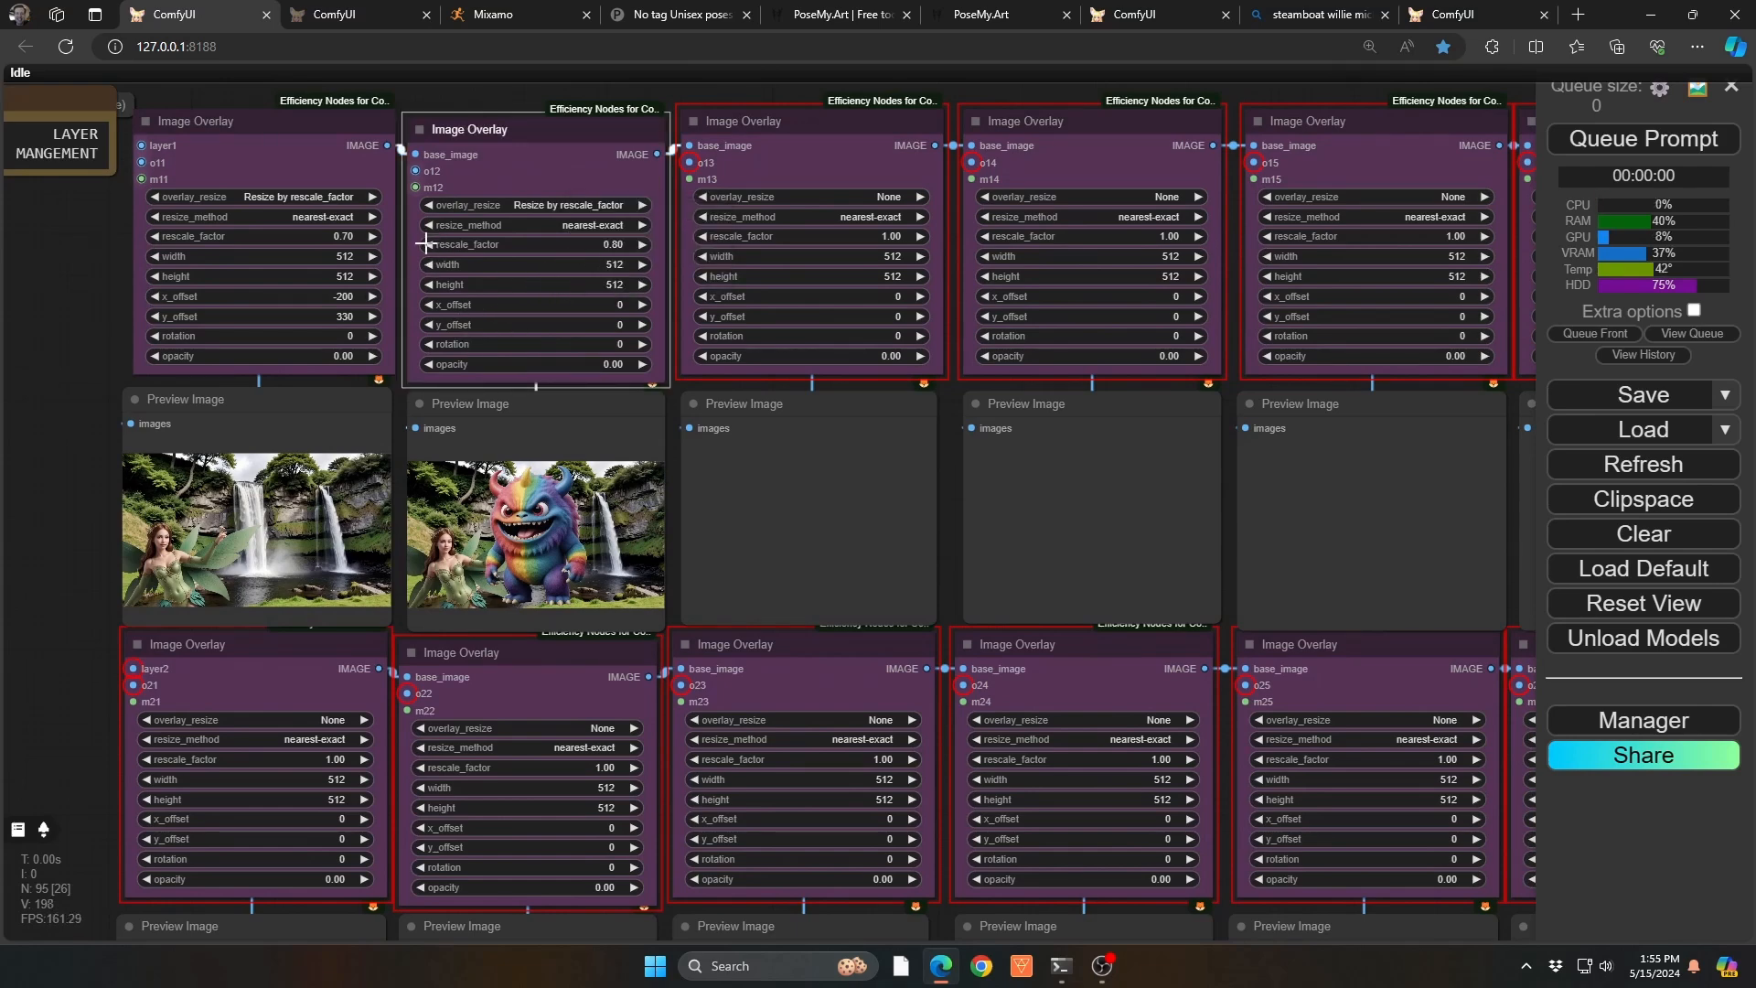
key("ctrl+Return")
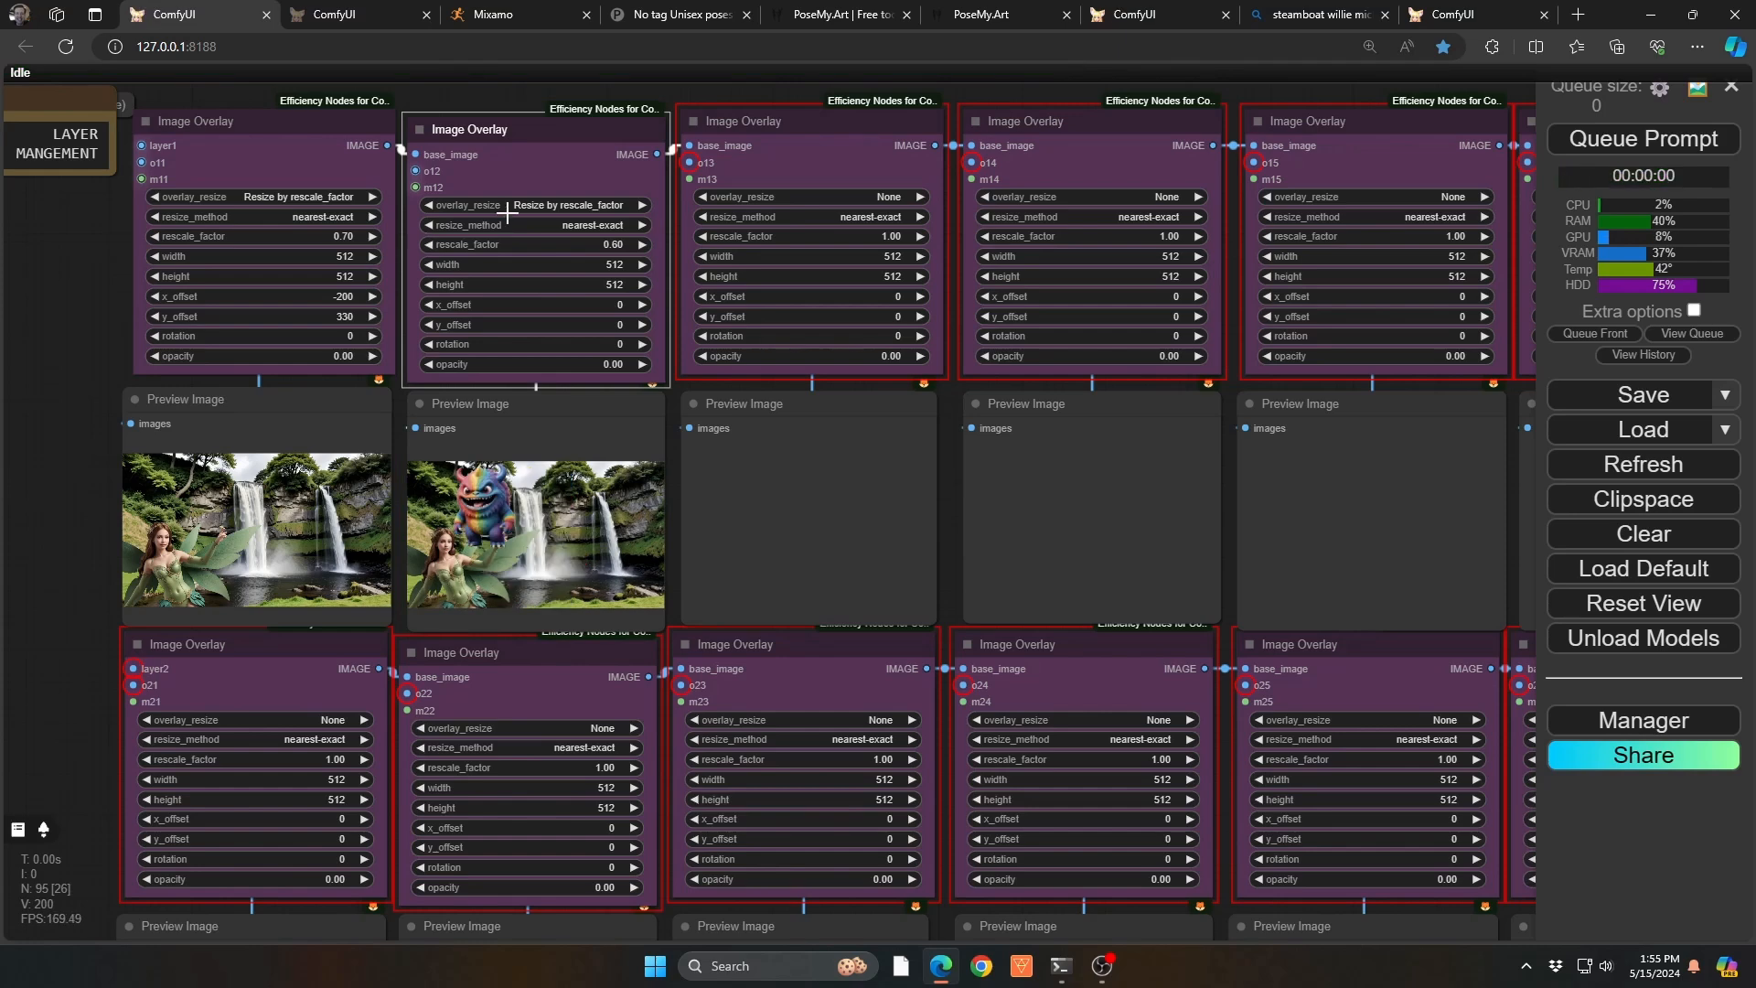
Step: Set the o12 Image Overlay's x_offset to 670 and y_offset to 430, queueing the prompt to check the monster's position
mouse_move(509, 308)
left_mouse_down()
mouse_move(533, 307)
mouse_move(493, 325)
left_mouse_up()
key("ctrl+Return")
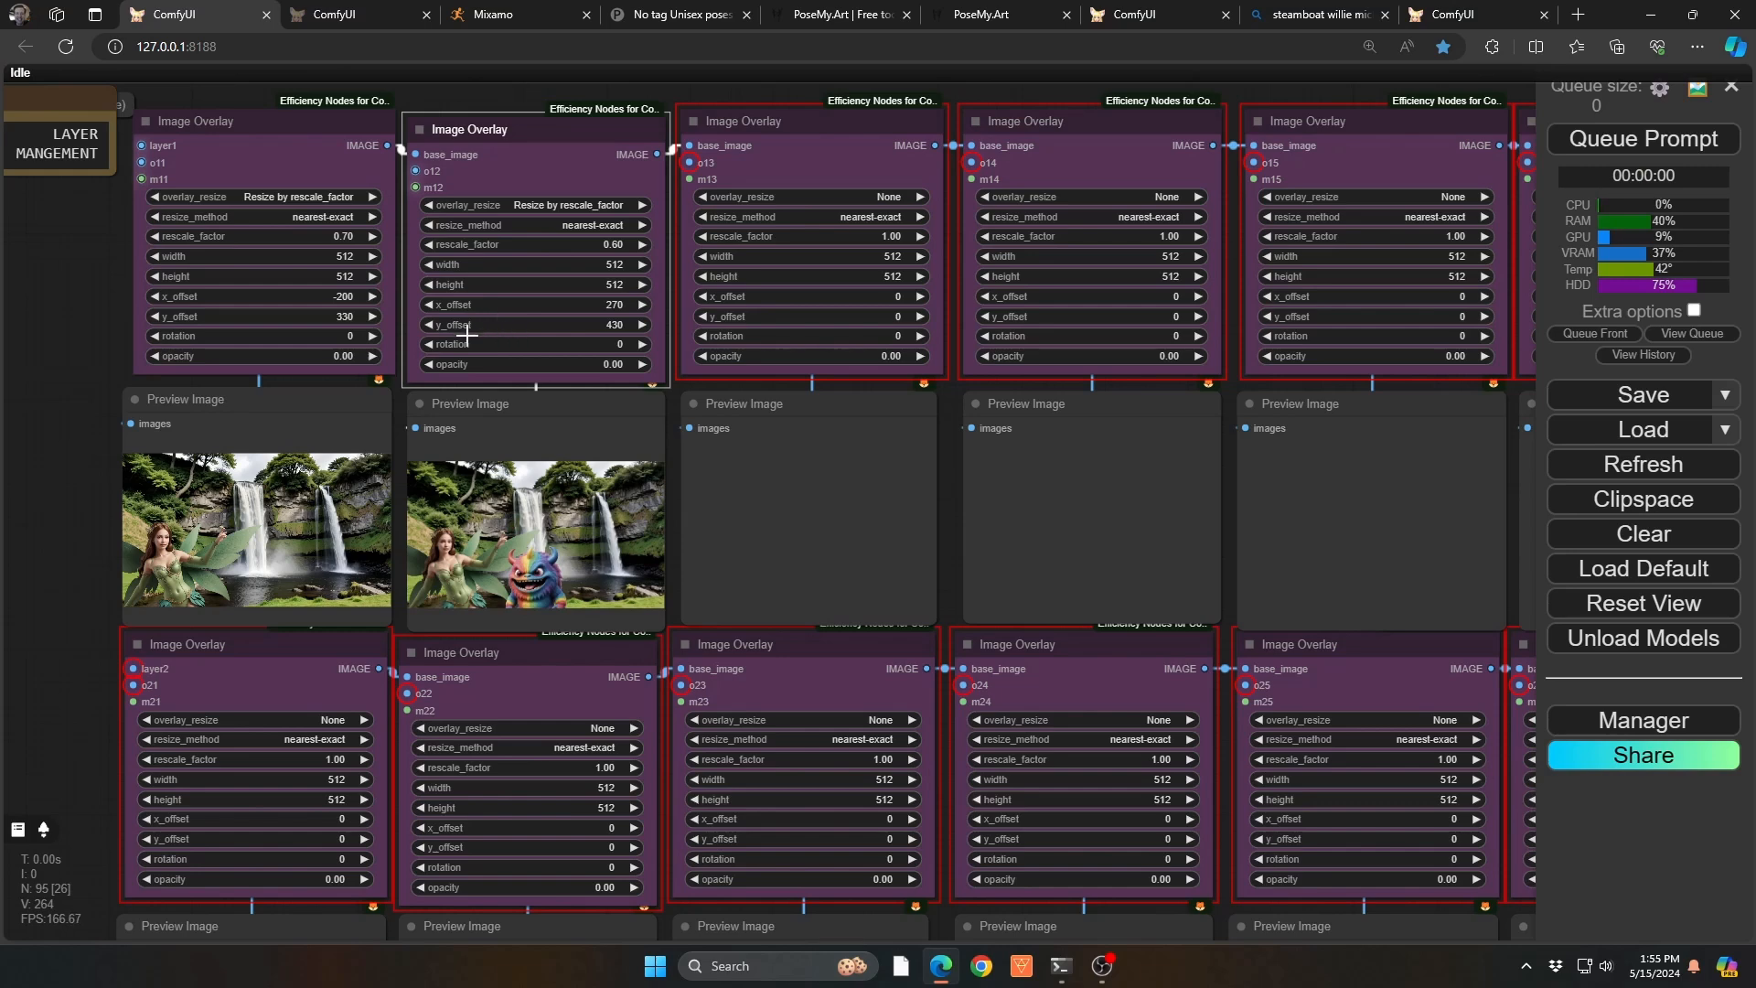
left_click_drag(486, 305, 496, 300)
key("ctrl+Return")
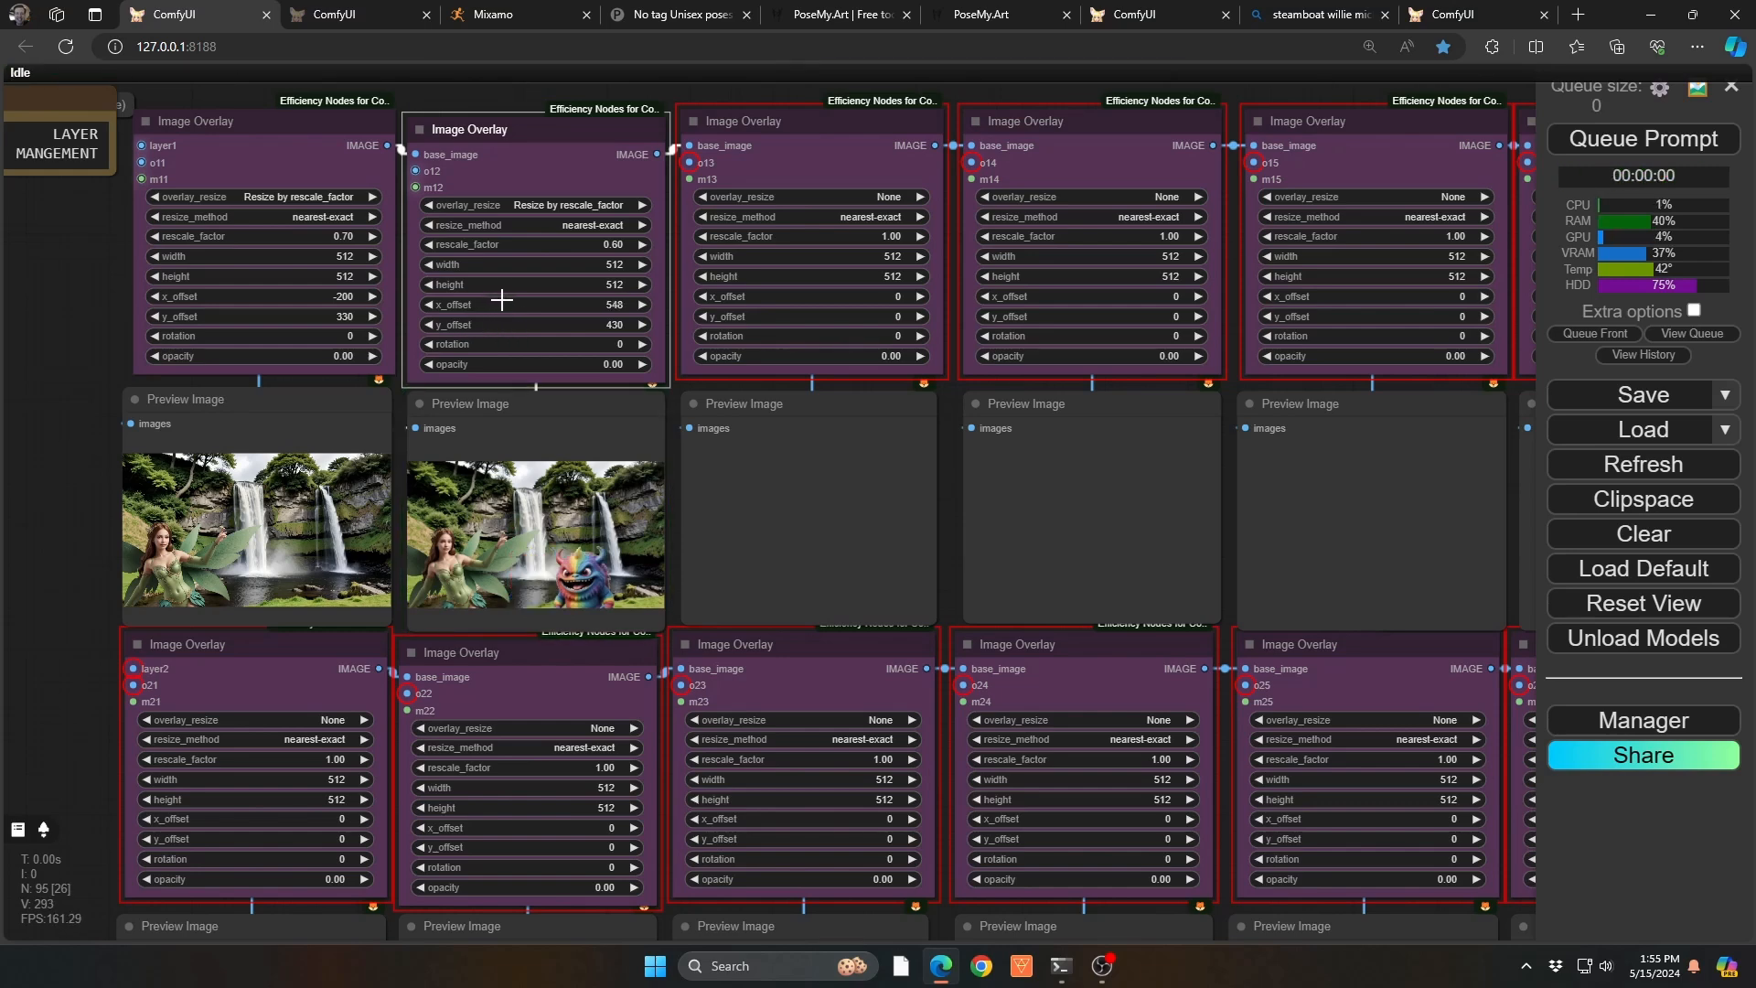
key("ctrl+Return")
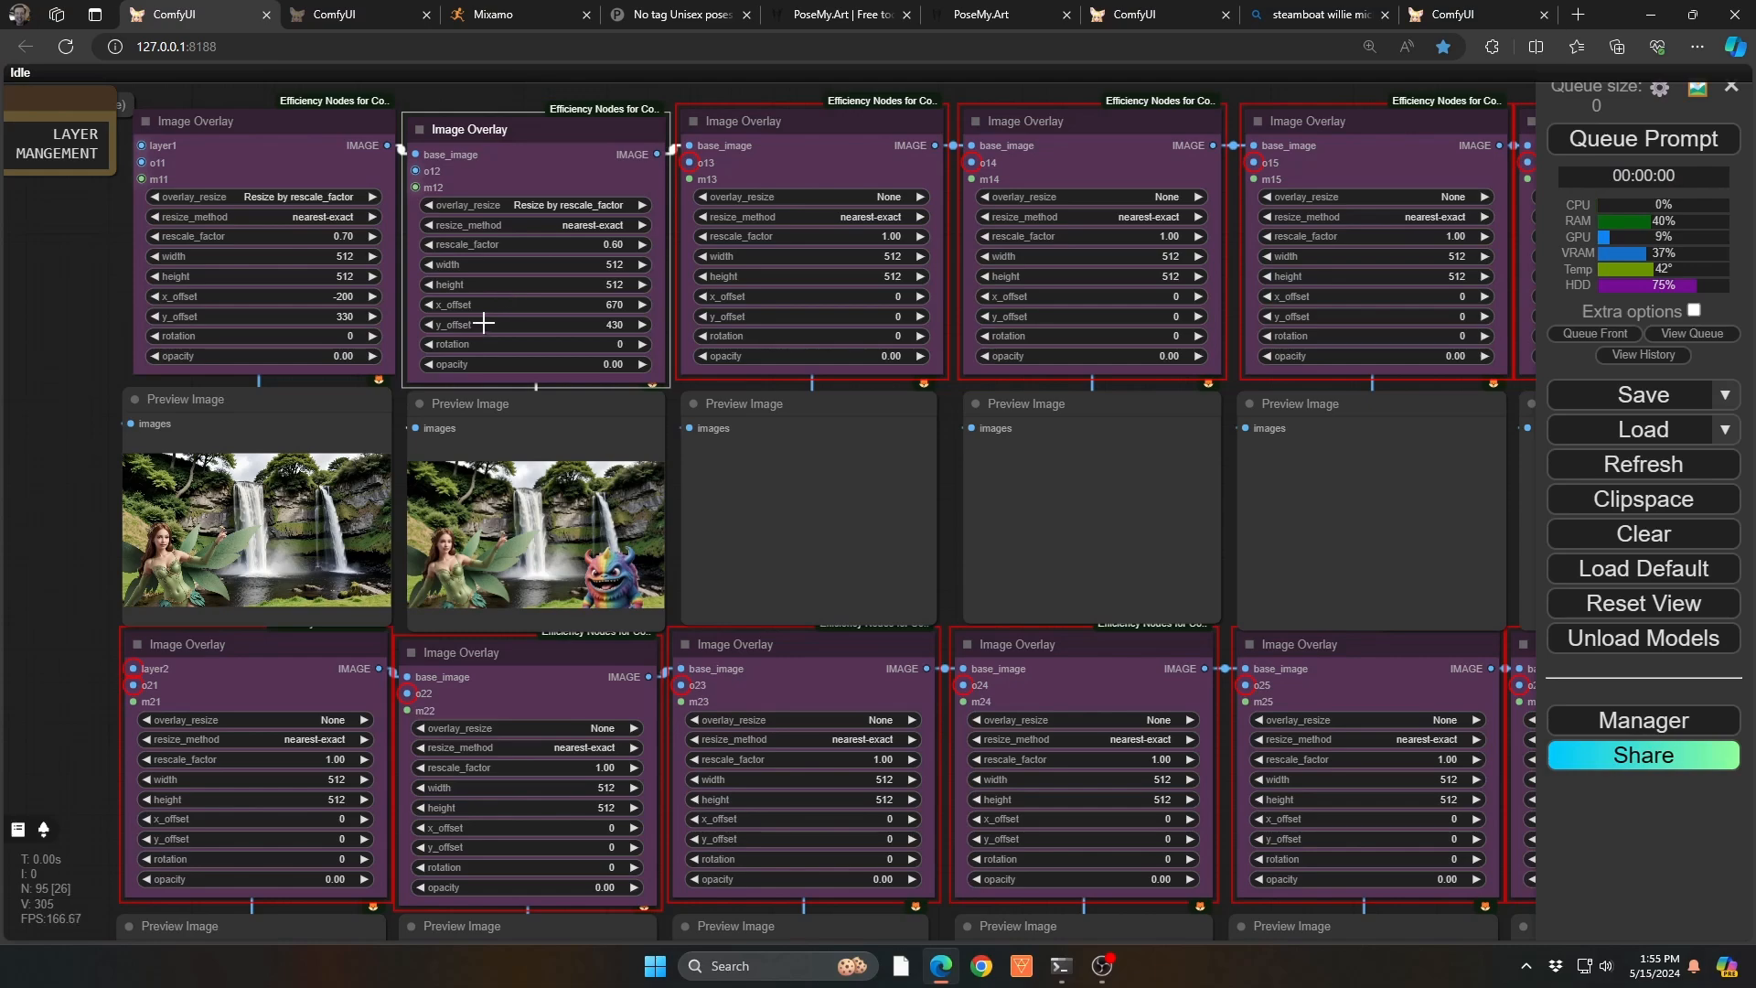
Step: Raise the monster by setting the o12 Image Overlay's y_offset to 320, and queue the prompt again
left_click_drag(483, 322, 456, 316)
key("ctrl+Return")
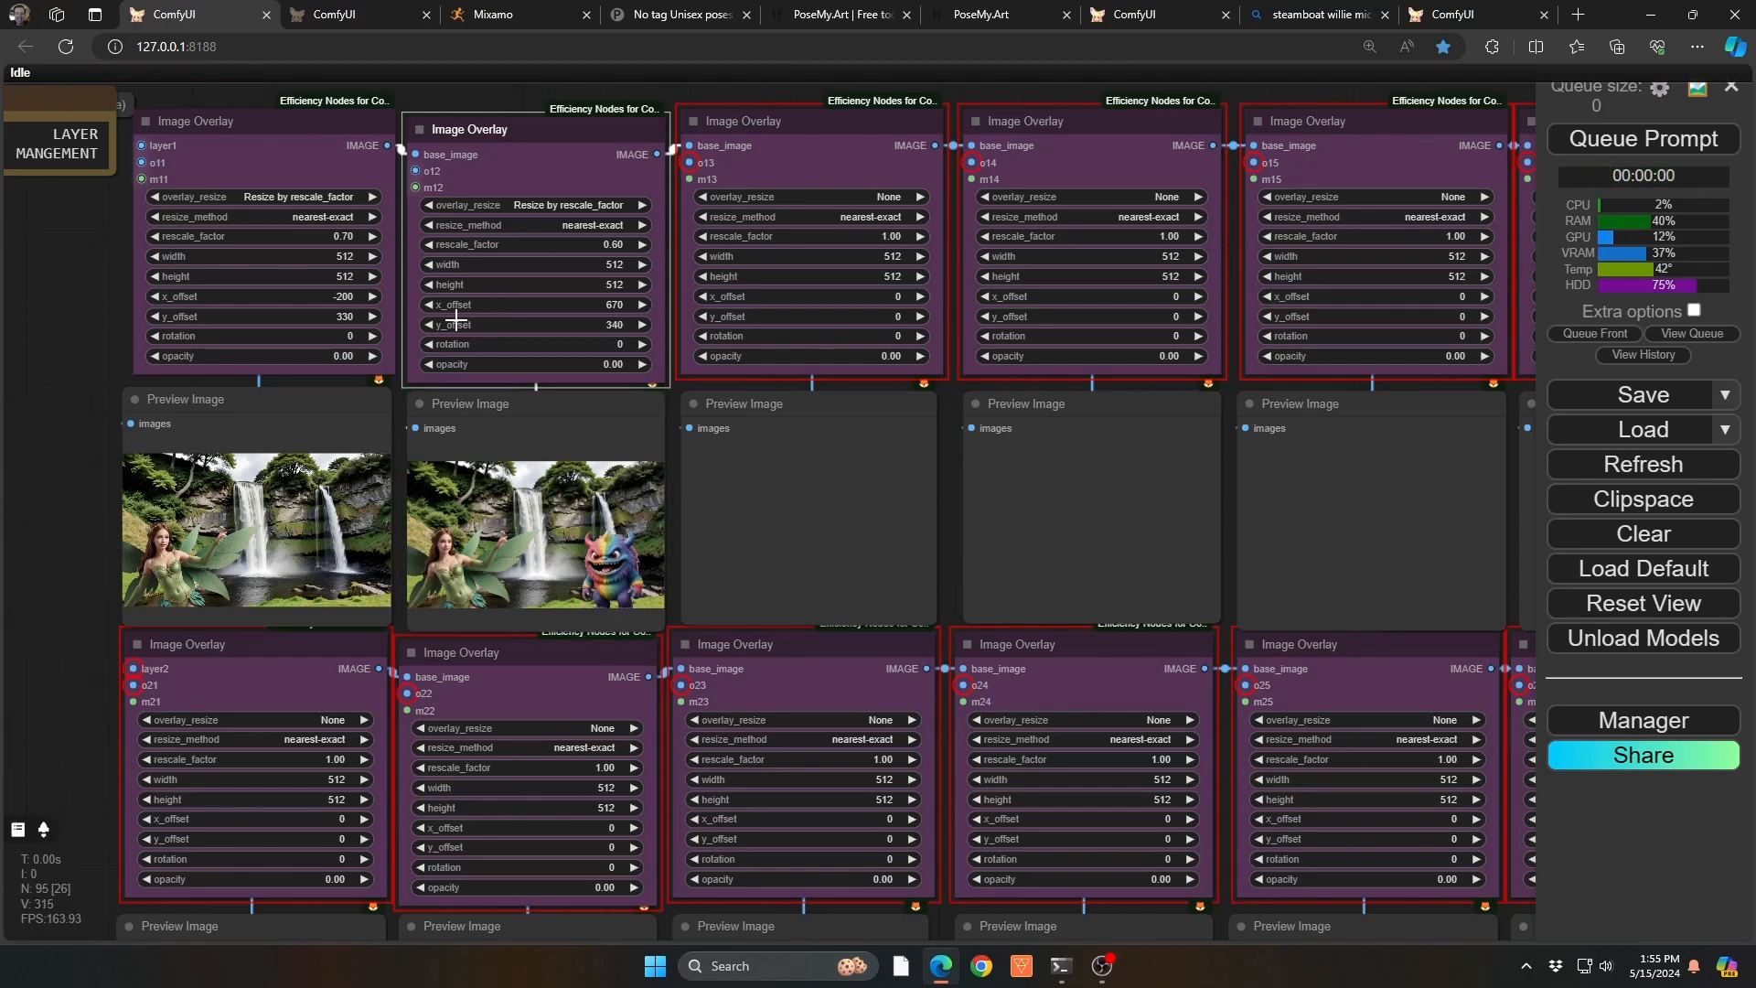
scroll(655, 585, "up", 4)
scroll(655, 586, "down", 1)
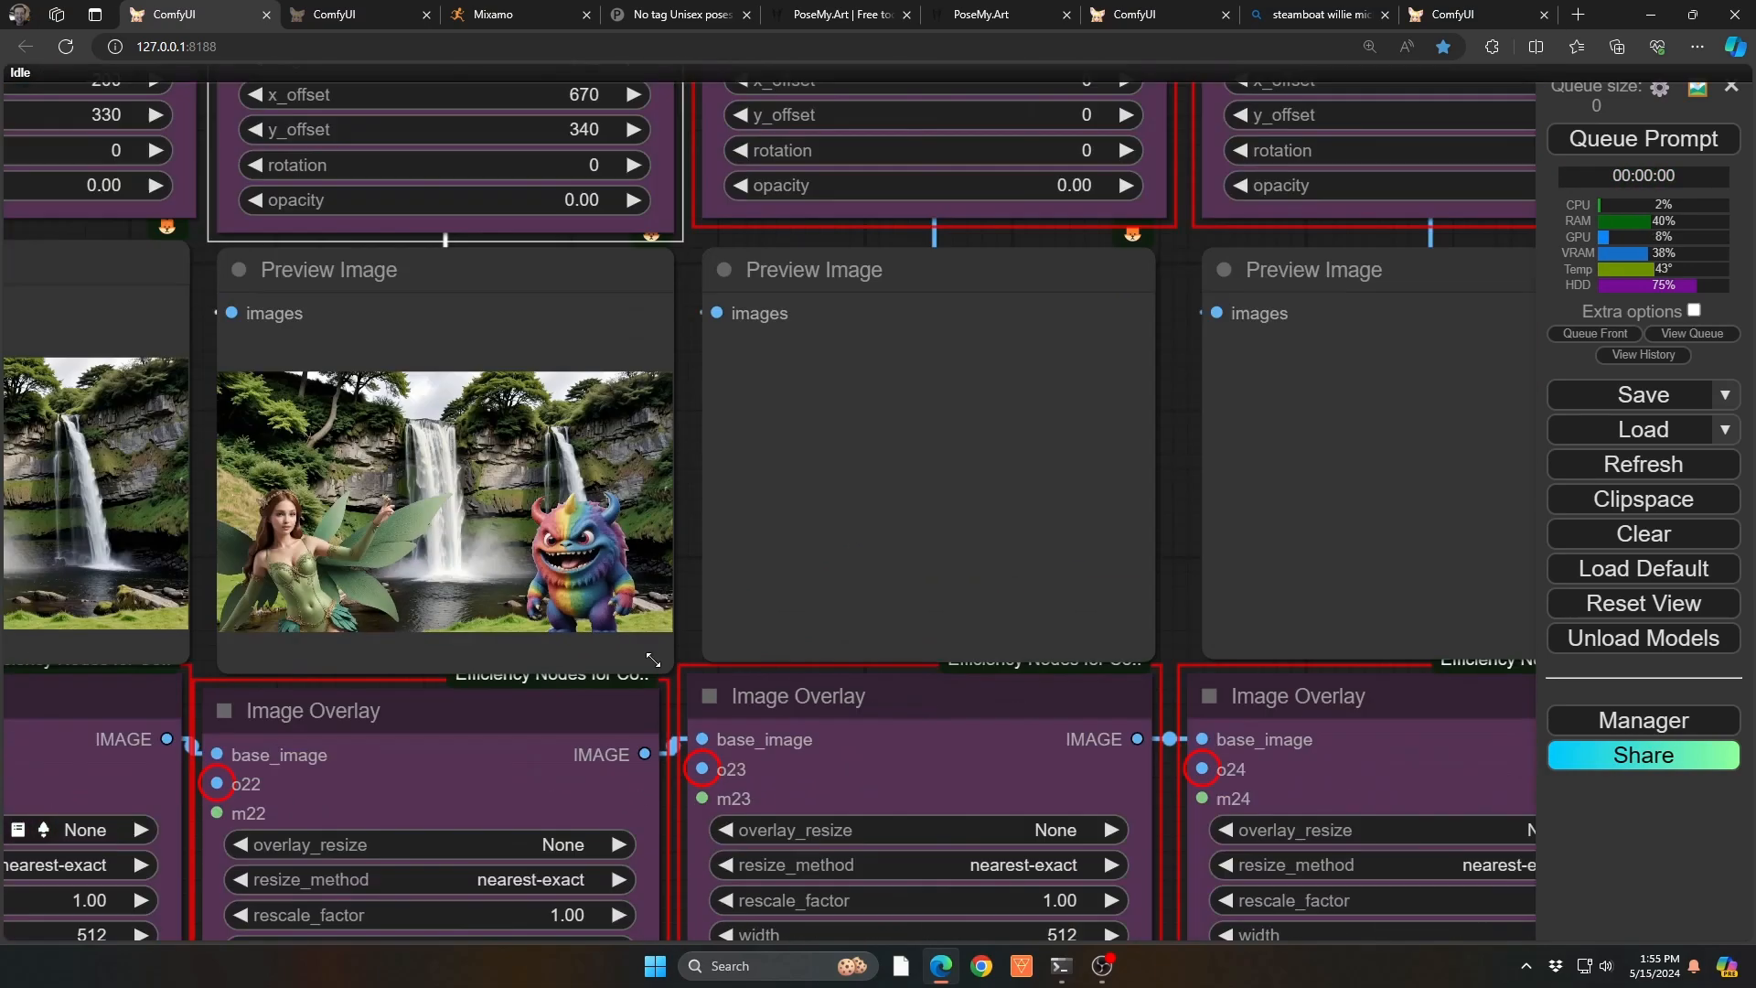
left_click(255, 129)
left_click(254, 129)
key("ctrl+Return")
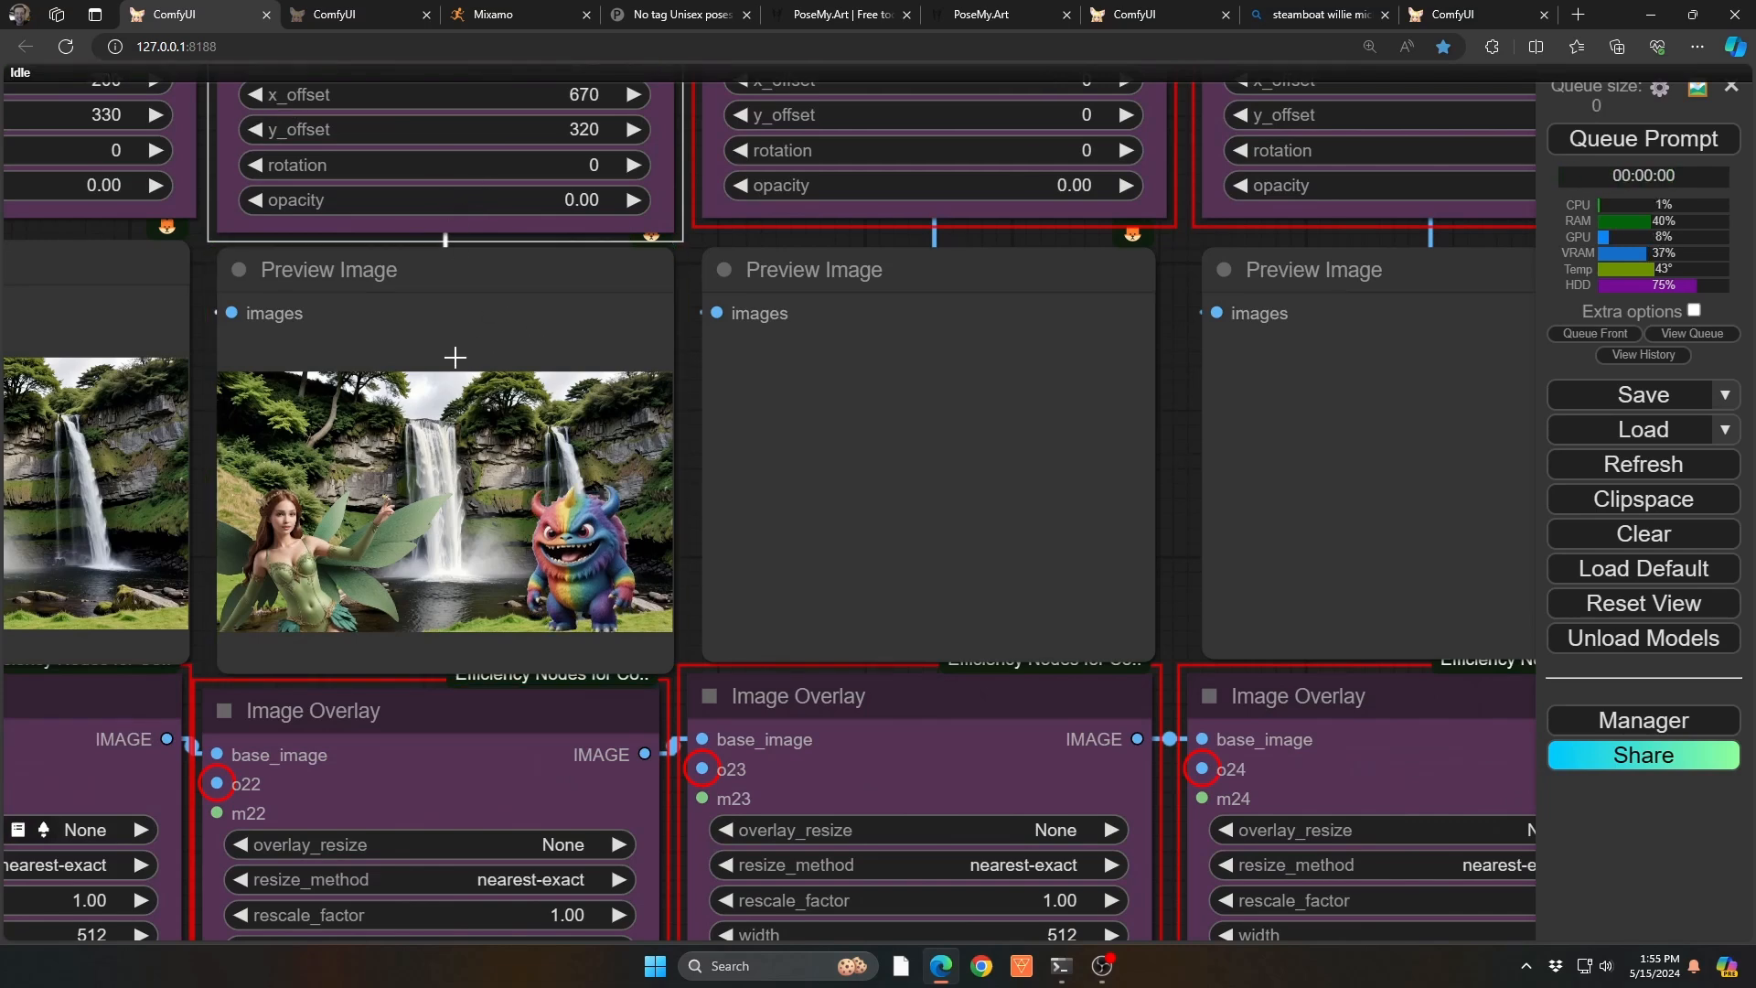
Step: Insert the FINAL Render / Polisher node template and place it in the empty area above the layer overlays
scroll(439, 466, "down", 5)
scroll(449, 463, "down", 3)
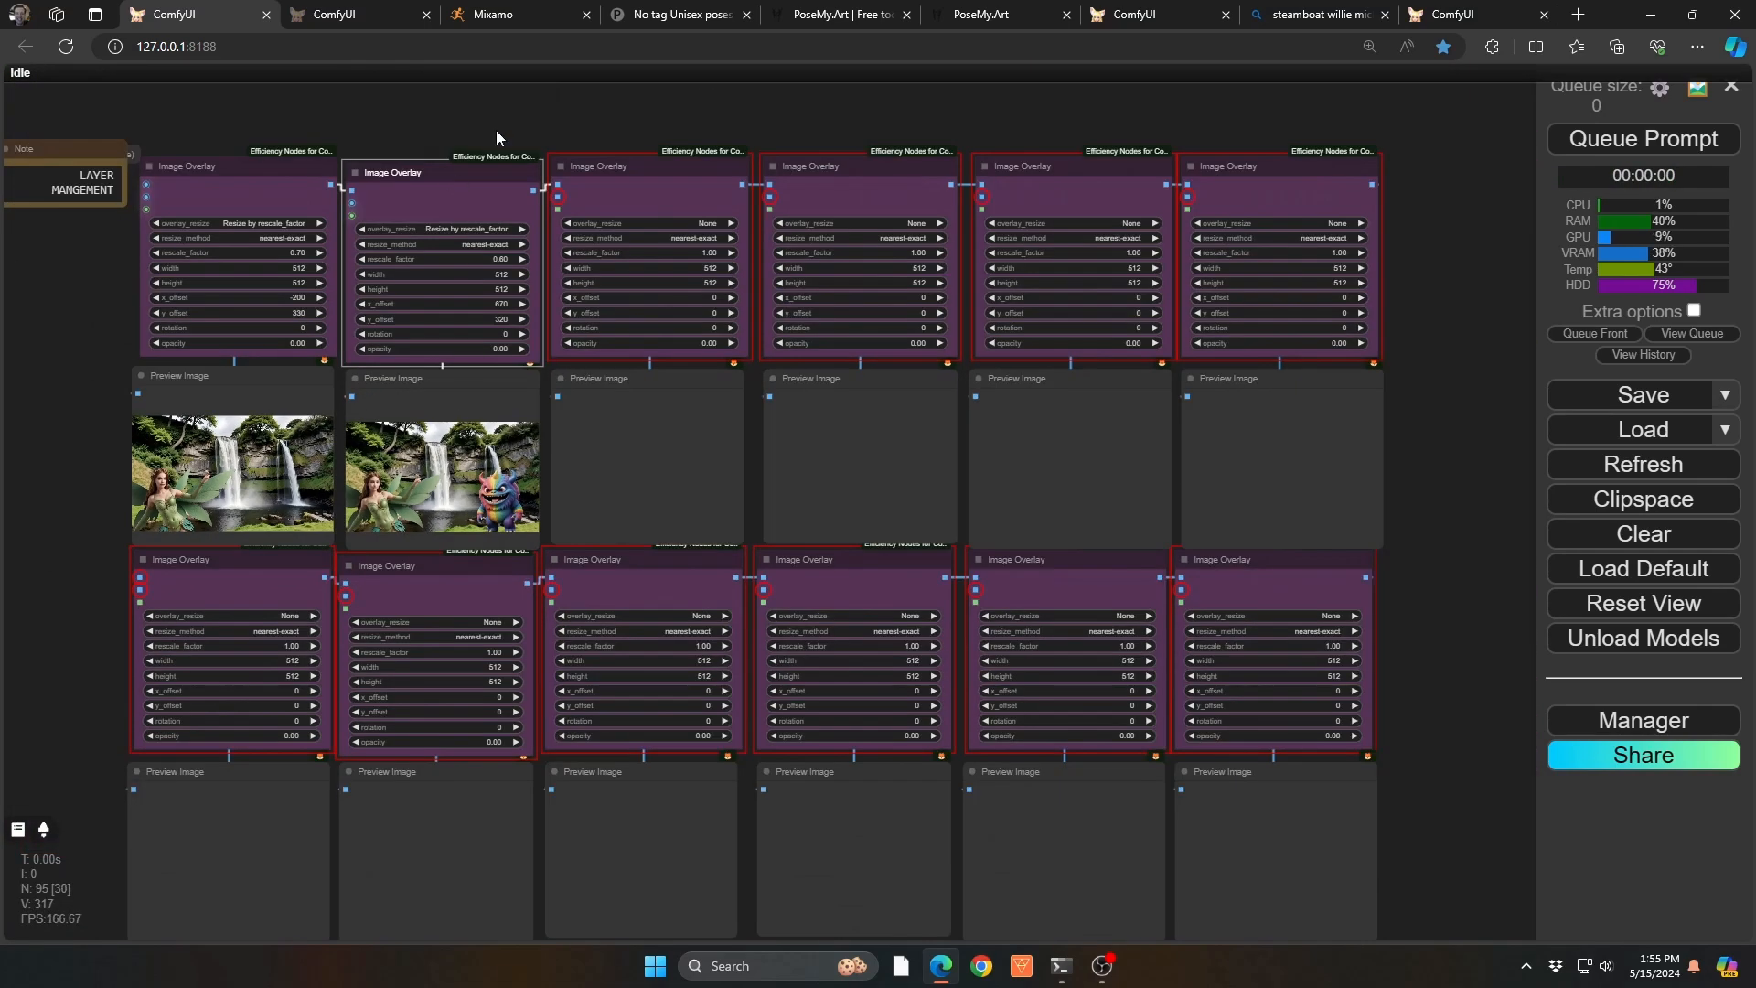
left_click_drag(512, 131, 525, 301)
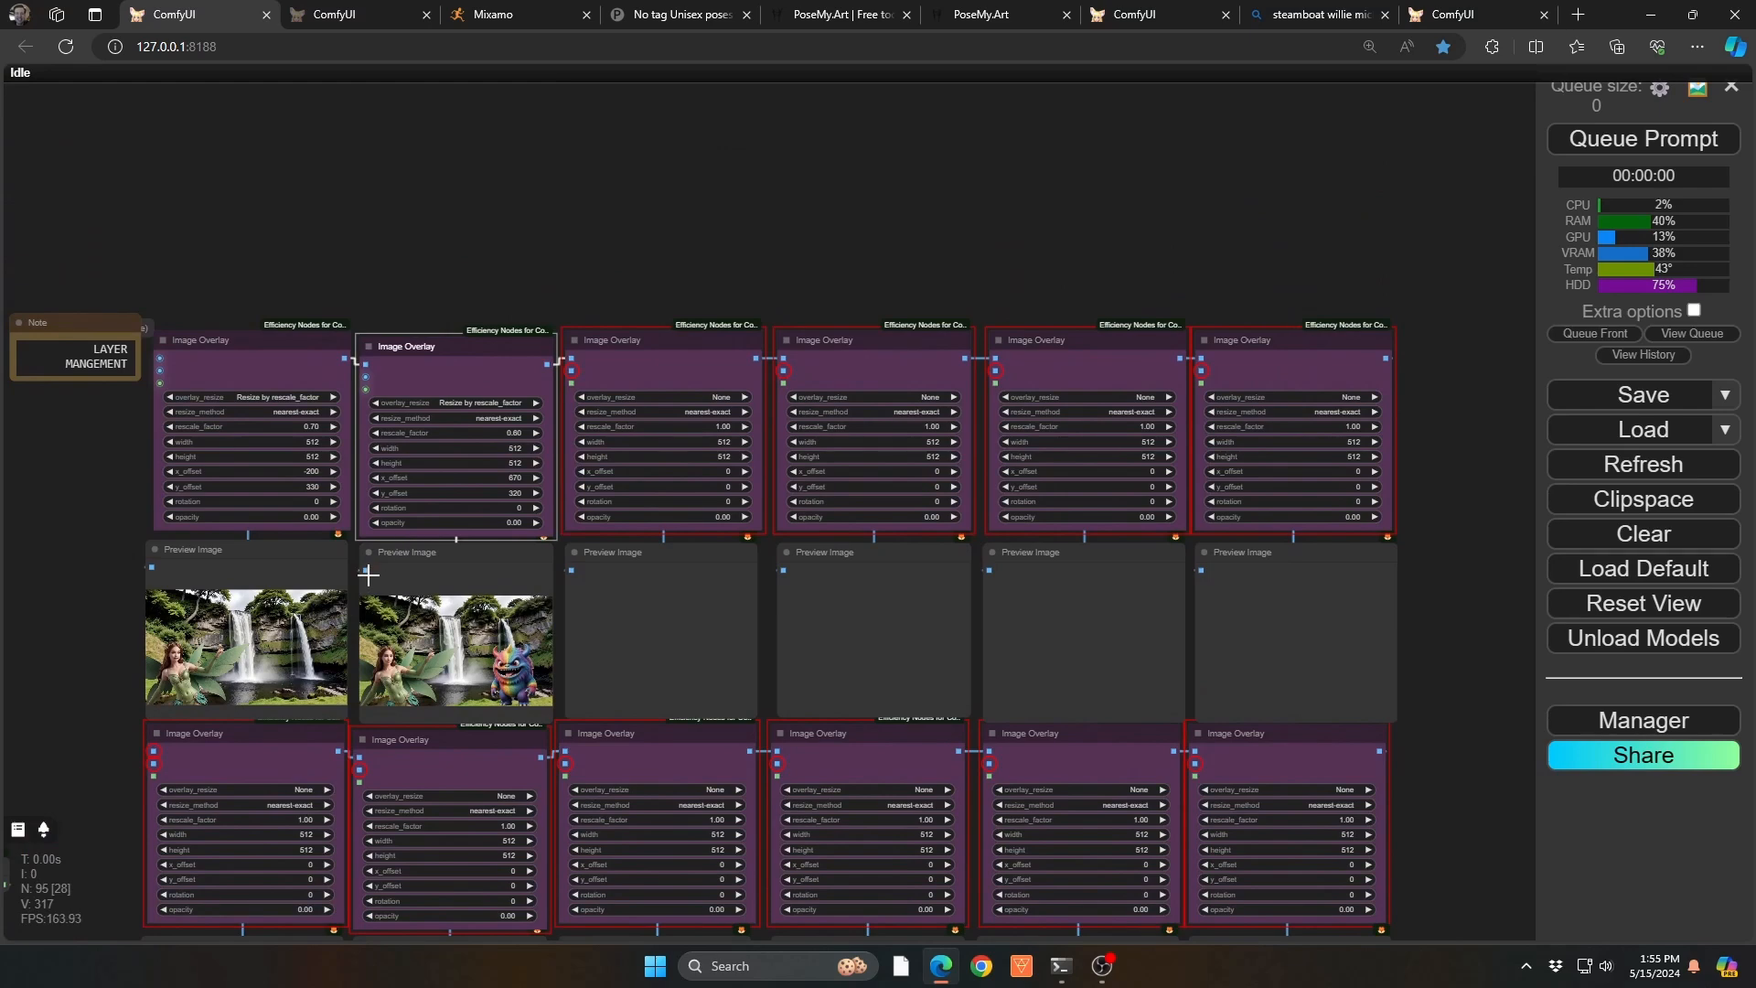
left_click_drag(521, 143, 503, 345)
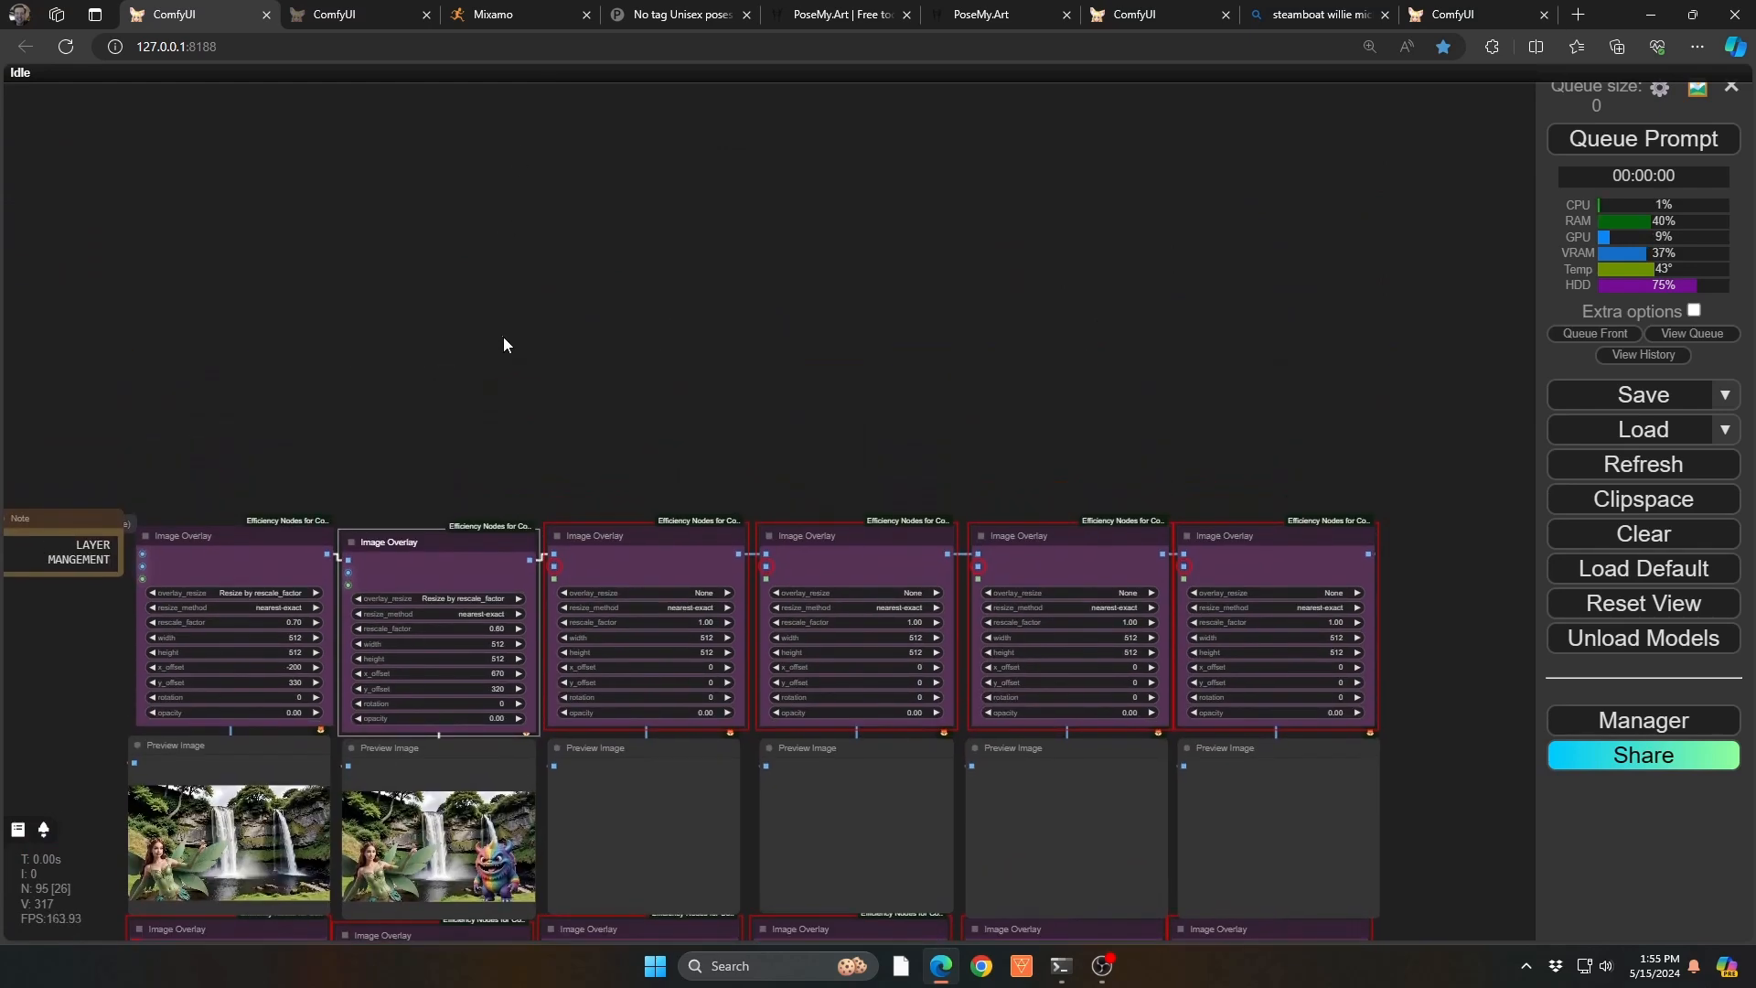
right_click(463, 183)
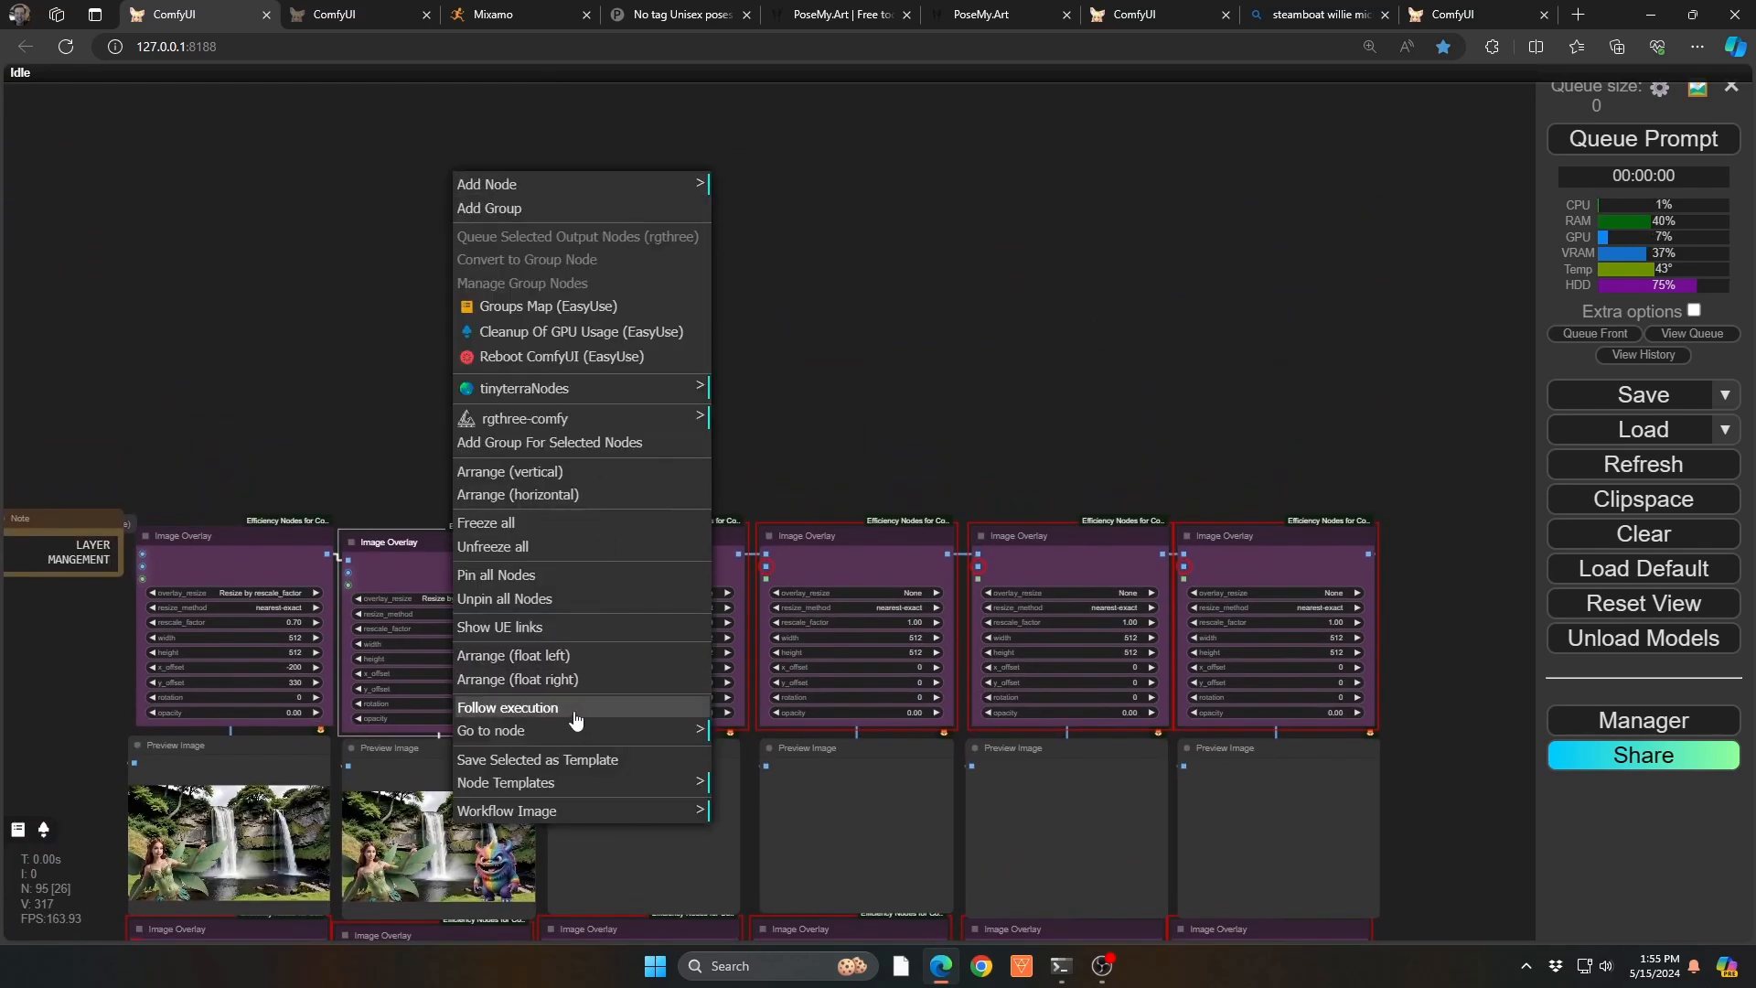
left_click(549, 785)
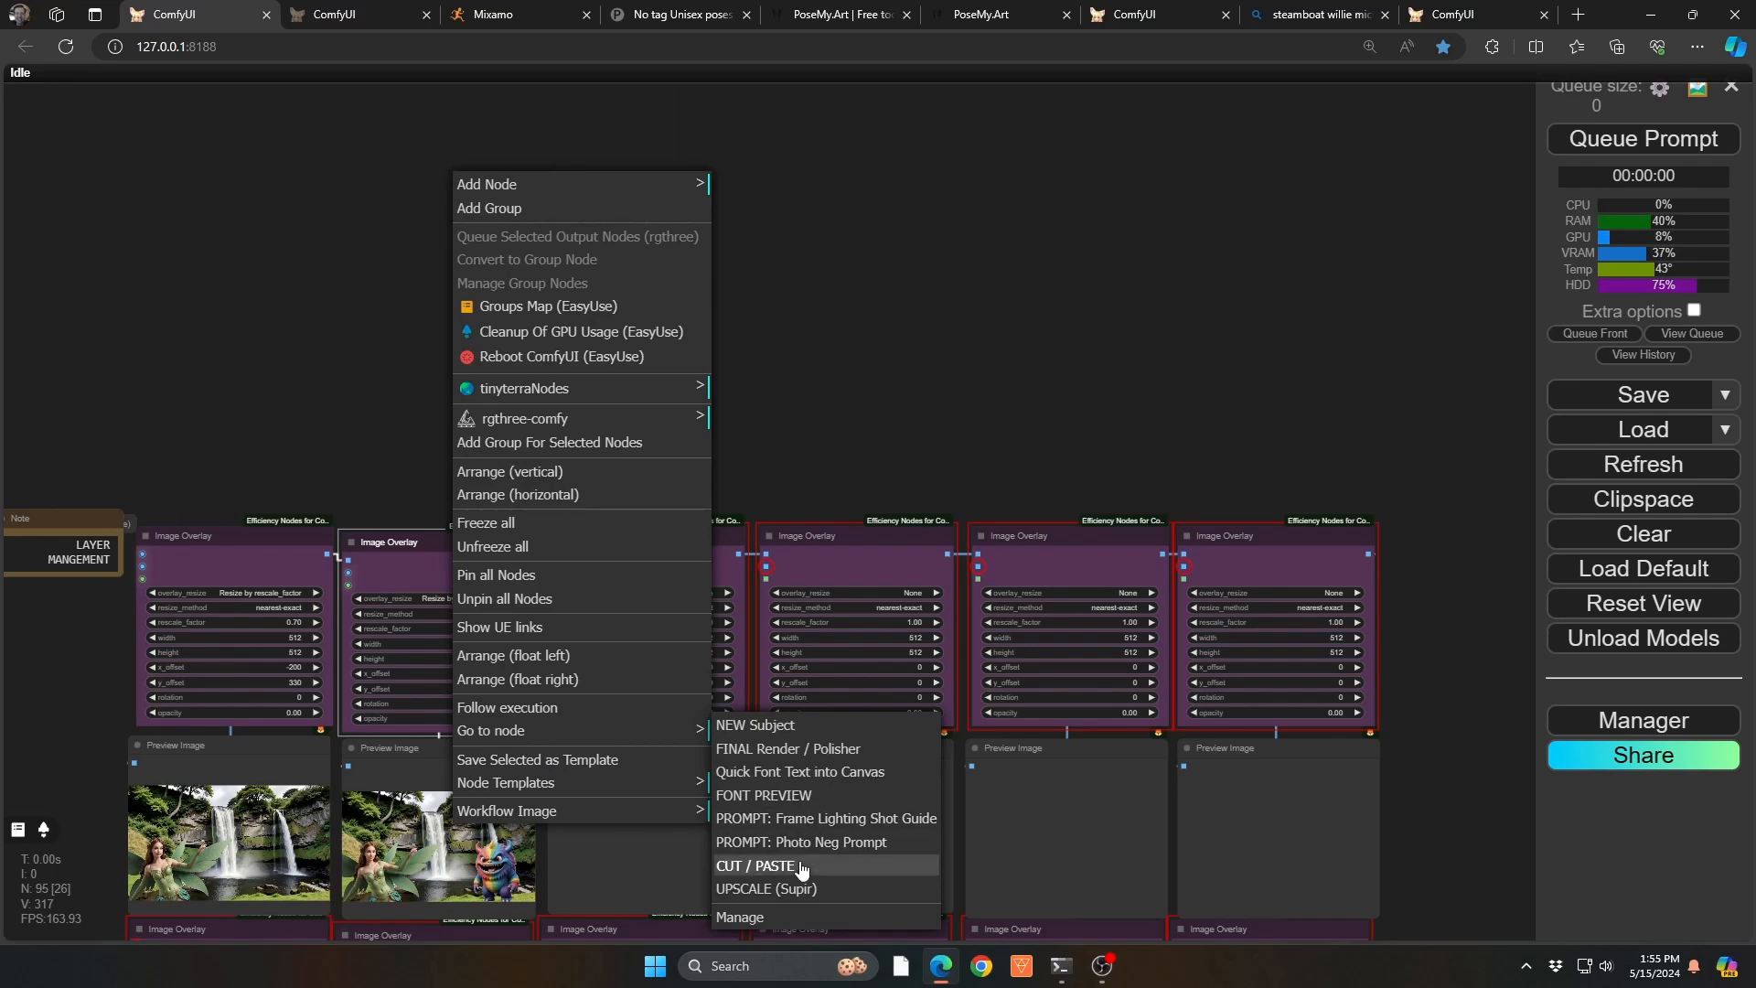
left_click(803, 749)
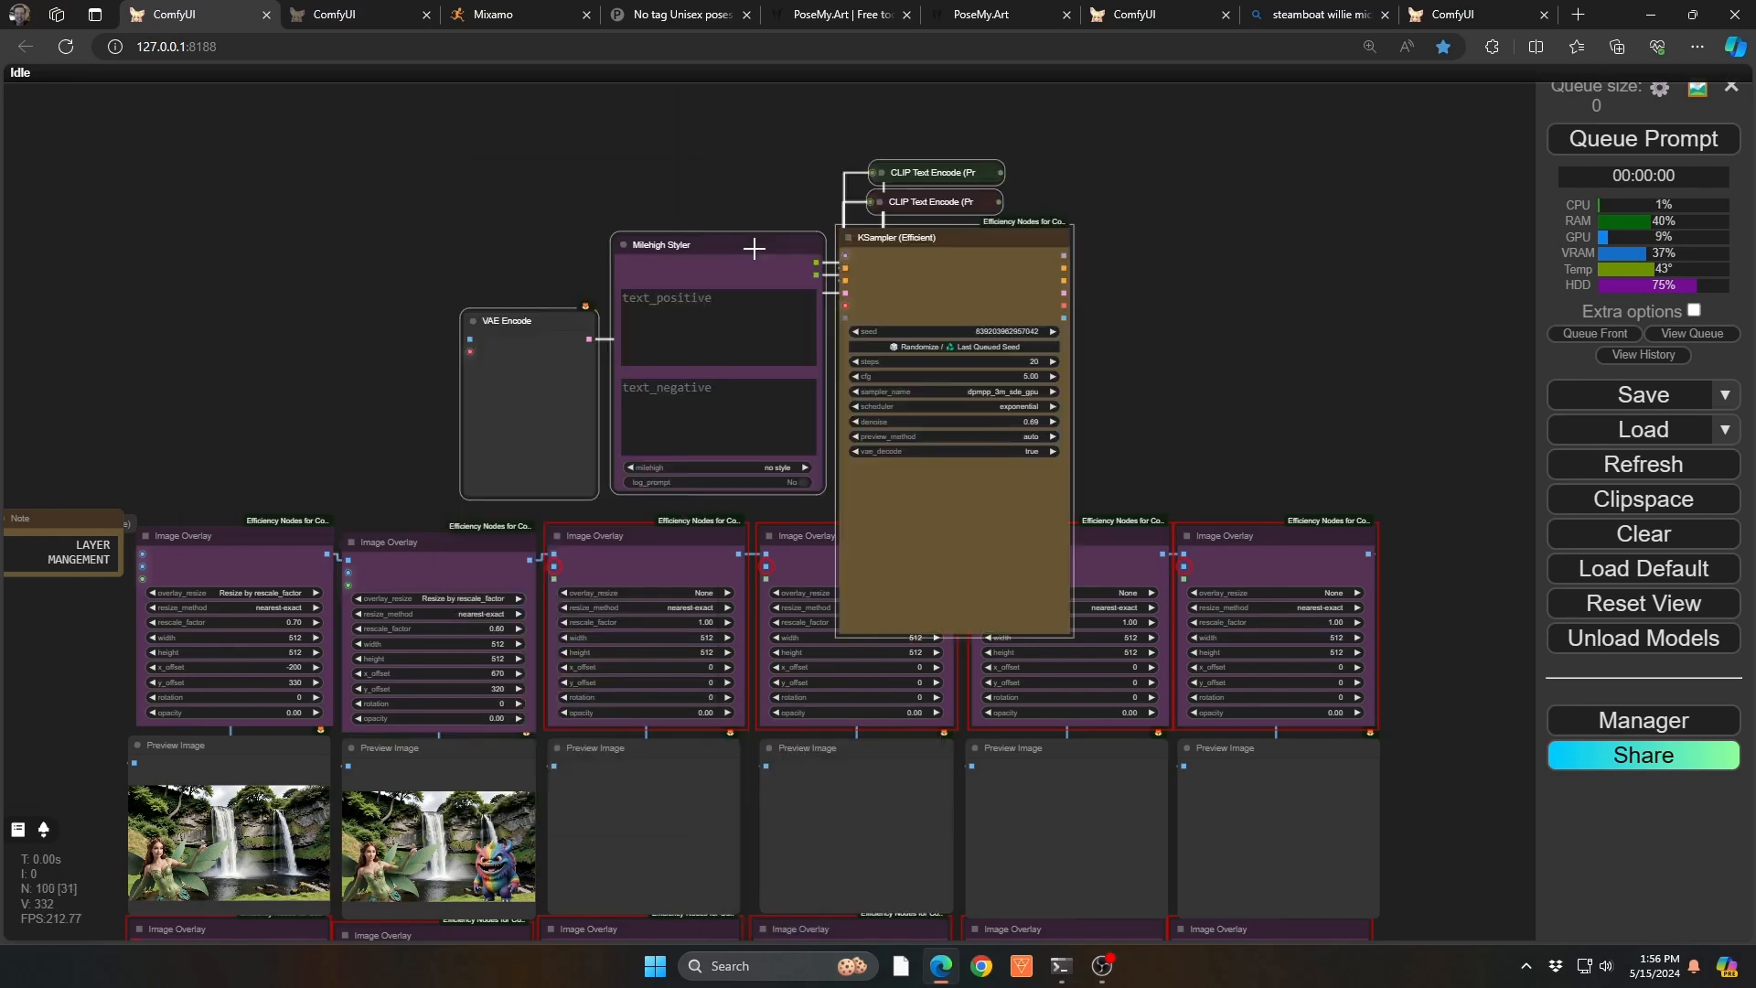
left_click_drag(547, 321, 469, 153)
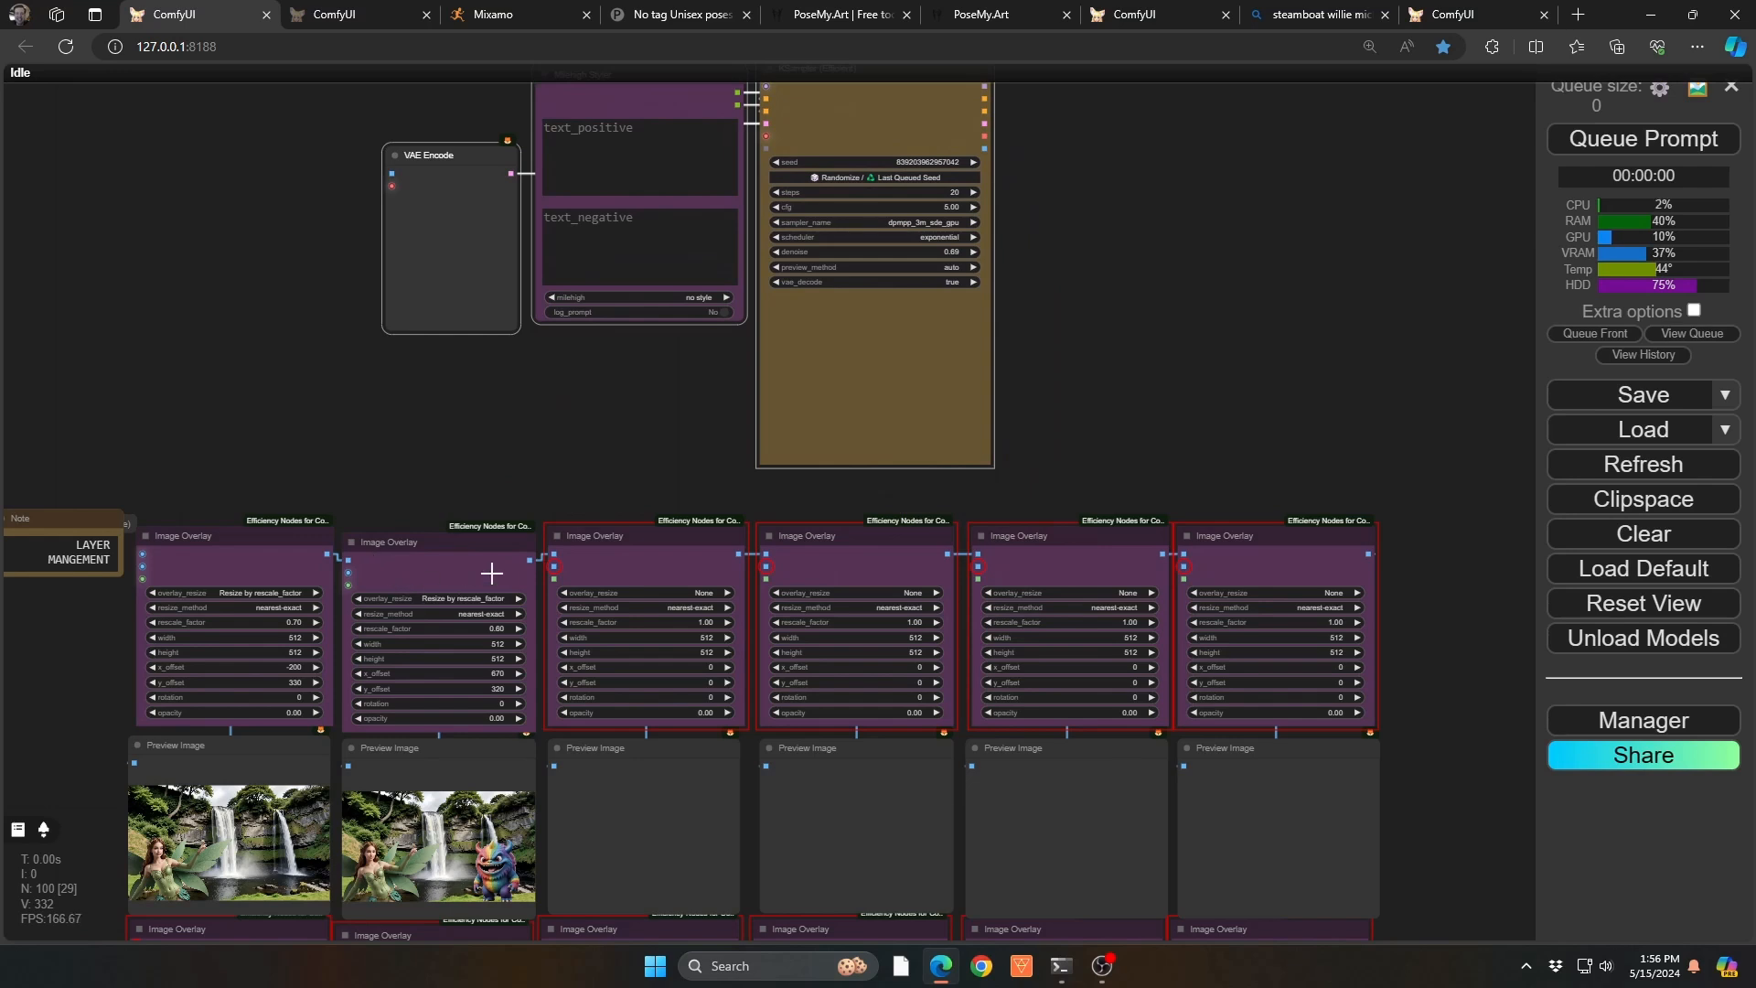
Step: Connect the o12 Image Overlay's IMAGE output to VAE Encode and enter "fairy and rainbow monster near beautiful ireland waterfalls" as the styler's positive text
left_click_drag(533, 560, 443, 248)
left_click_drag(301, 169, 193, 216)
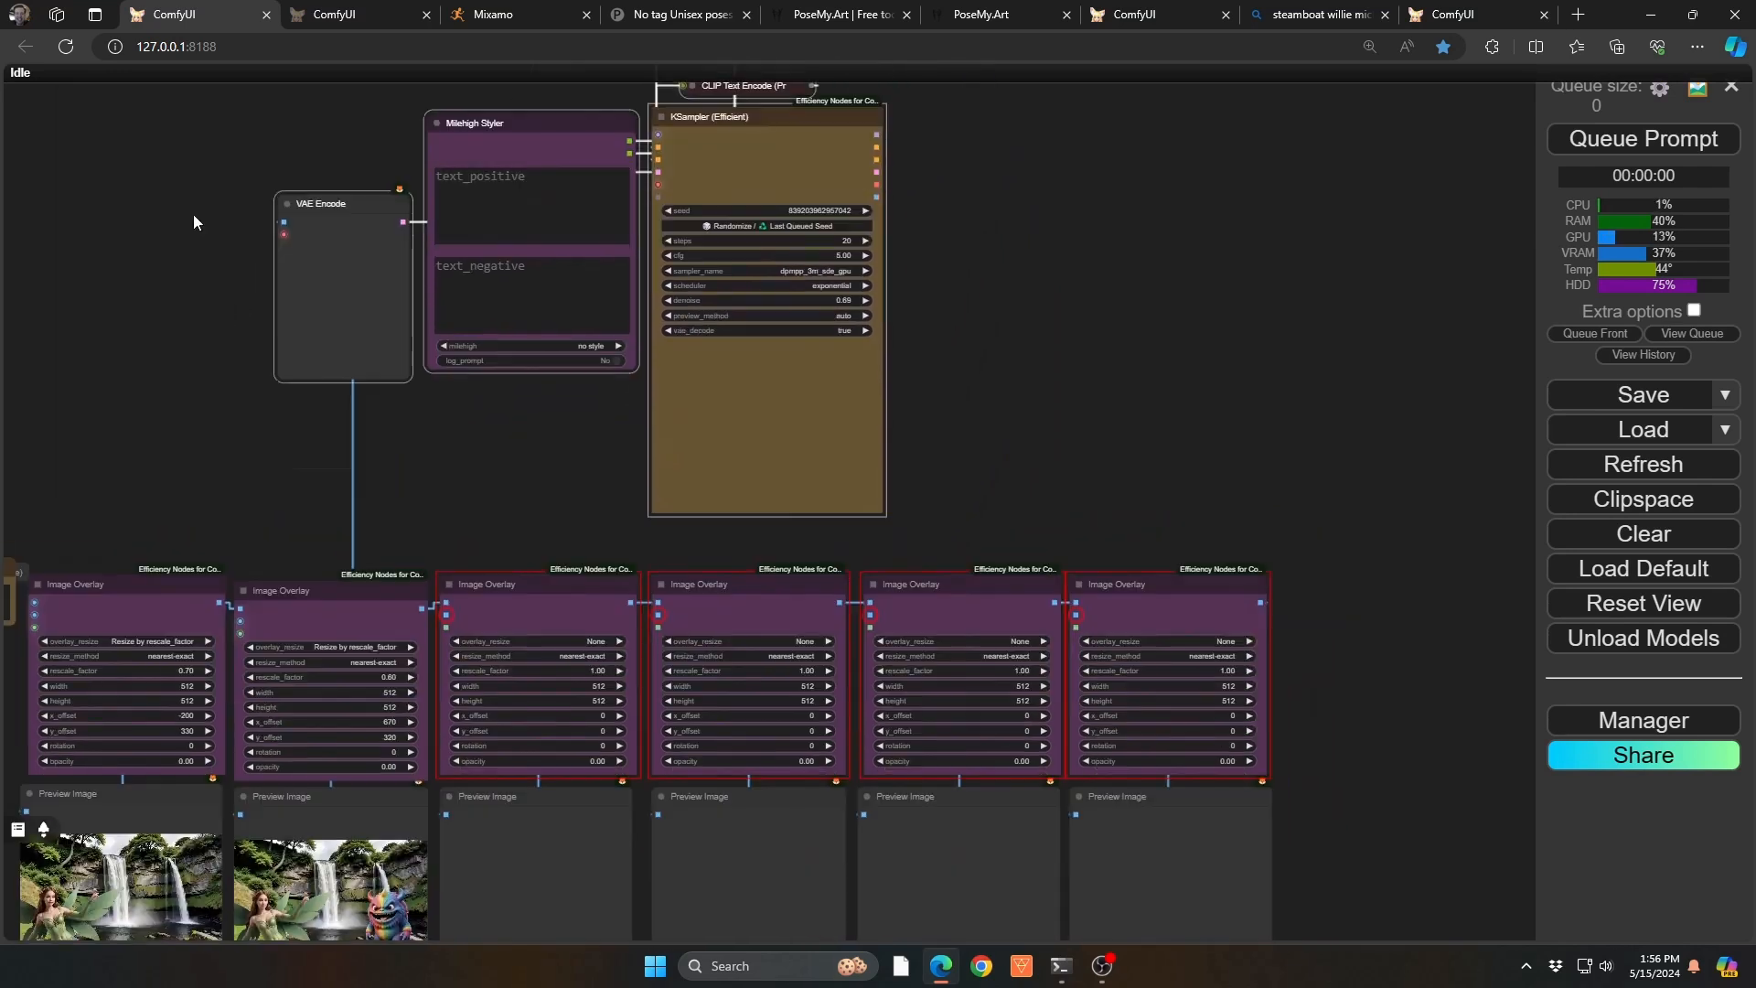
left_click(532, 199)
type("fairy and rainbow monster near beautiful ireland waterfalls")
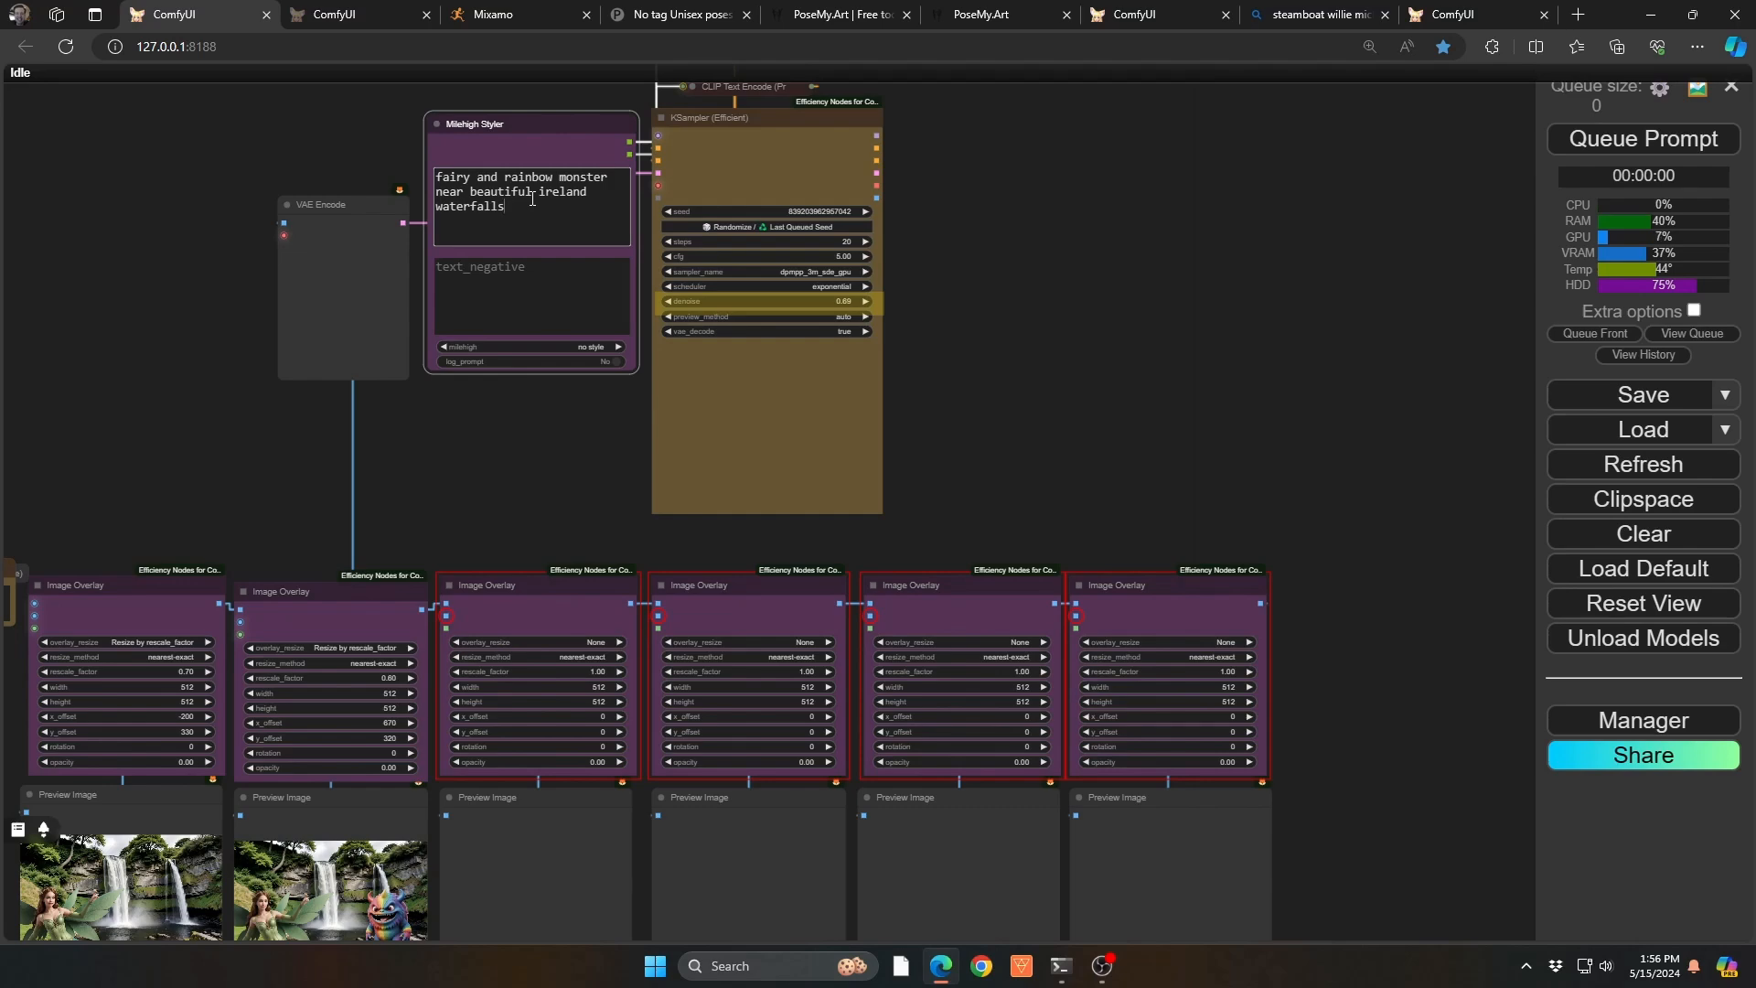
Step: Set the KSampler (Efficient) denoise to 0.60, queue the prompt, and inspect the final render
scroll(860, 297, "up", 10)
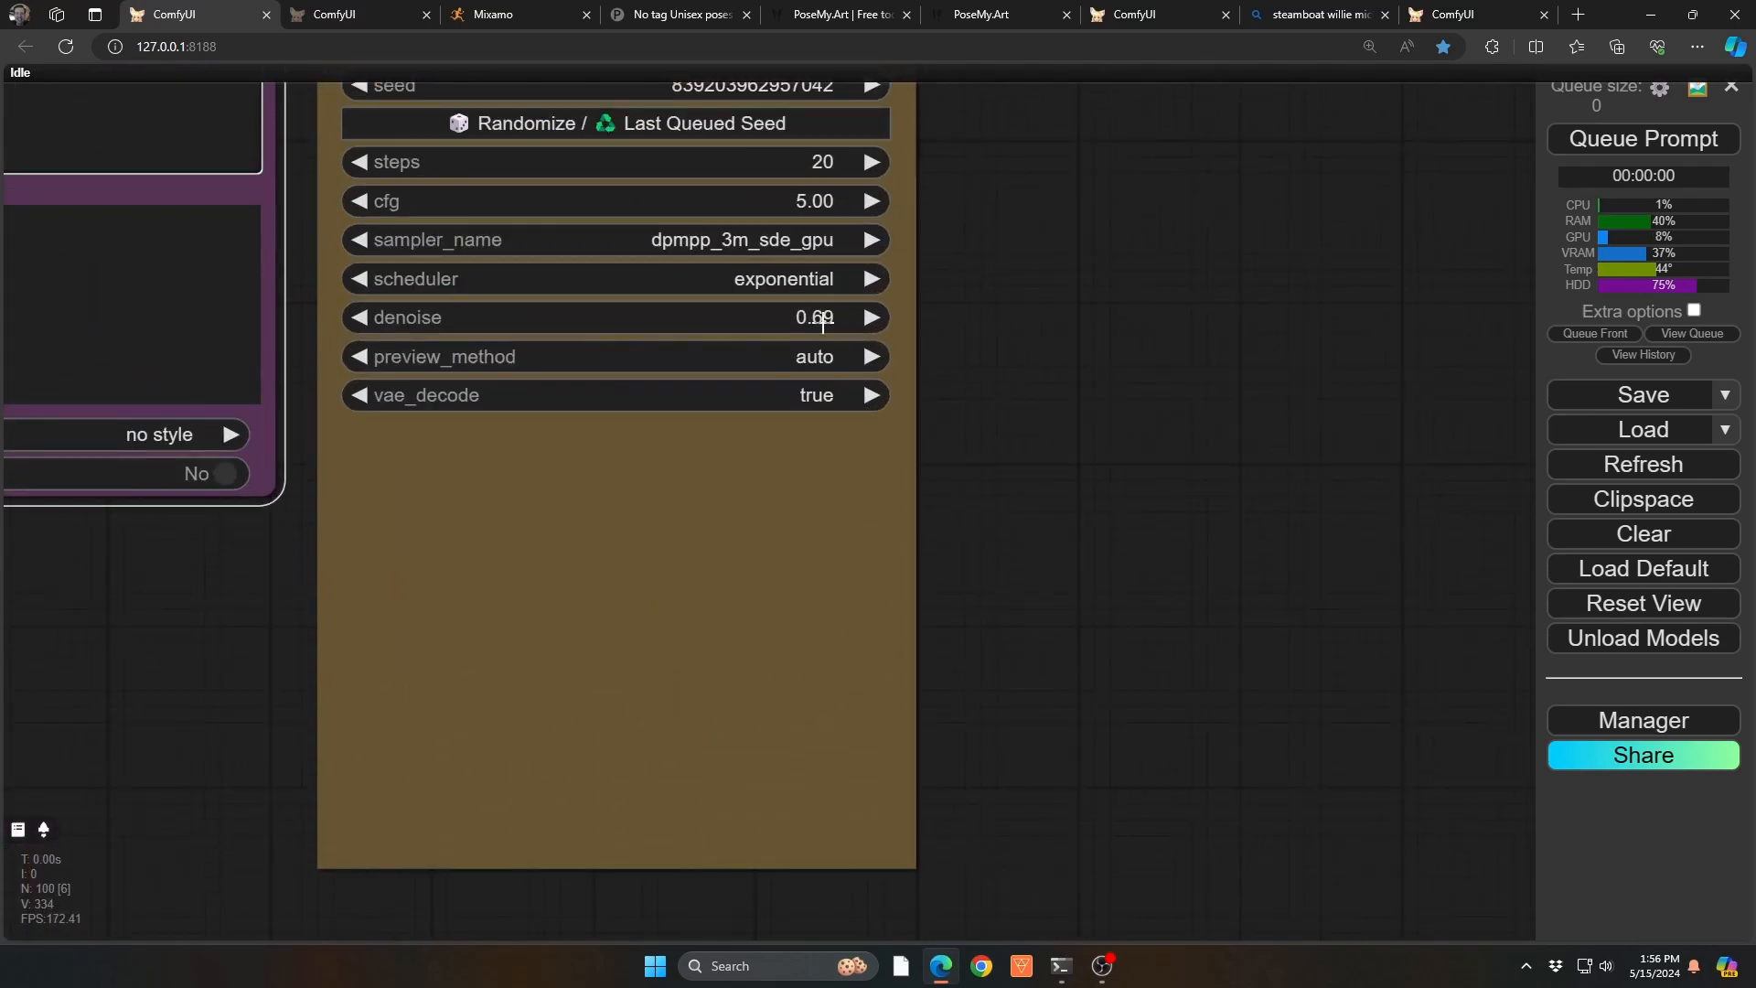
left_click_drag(822, 324, 814, 327)
scroll(1100, 399, "down", 4)
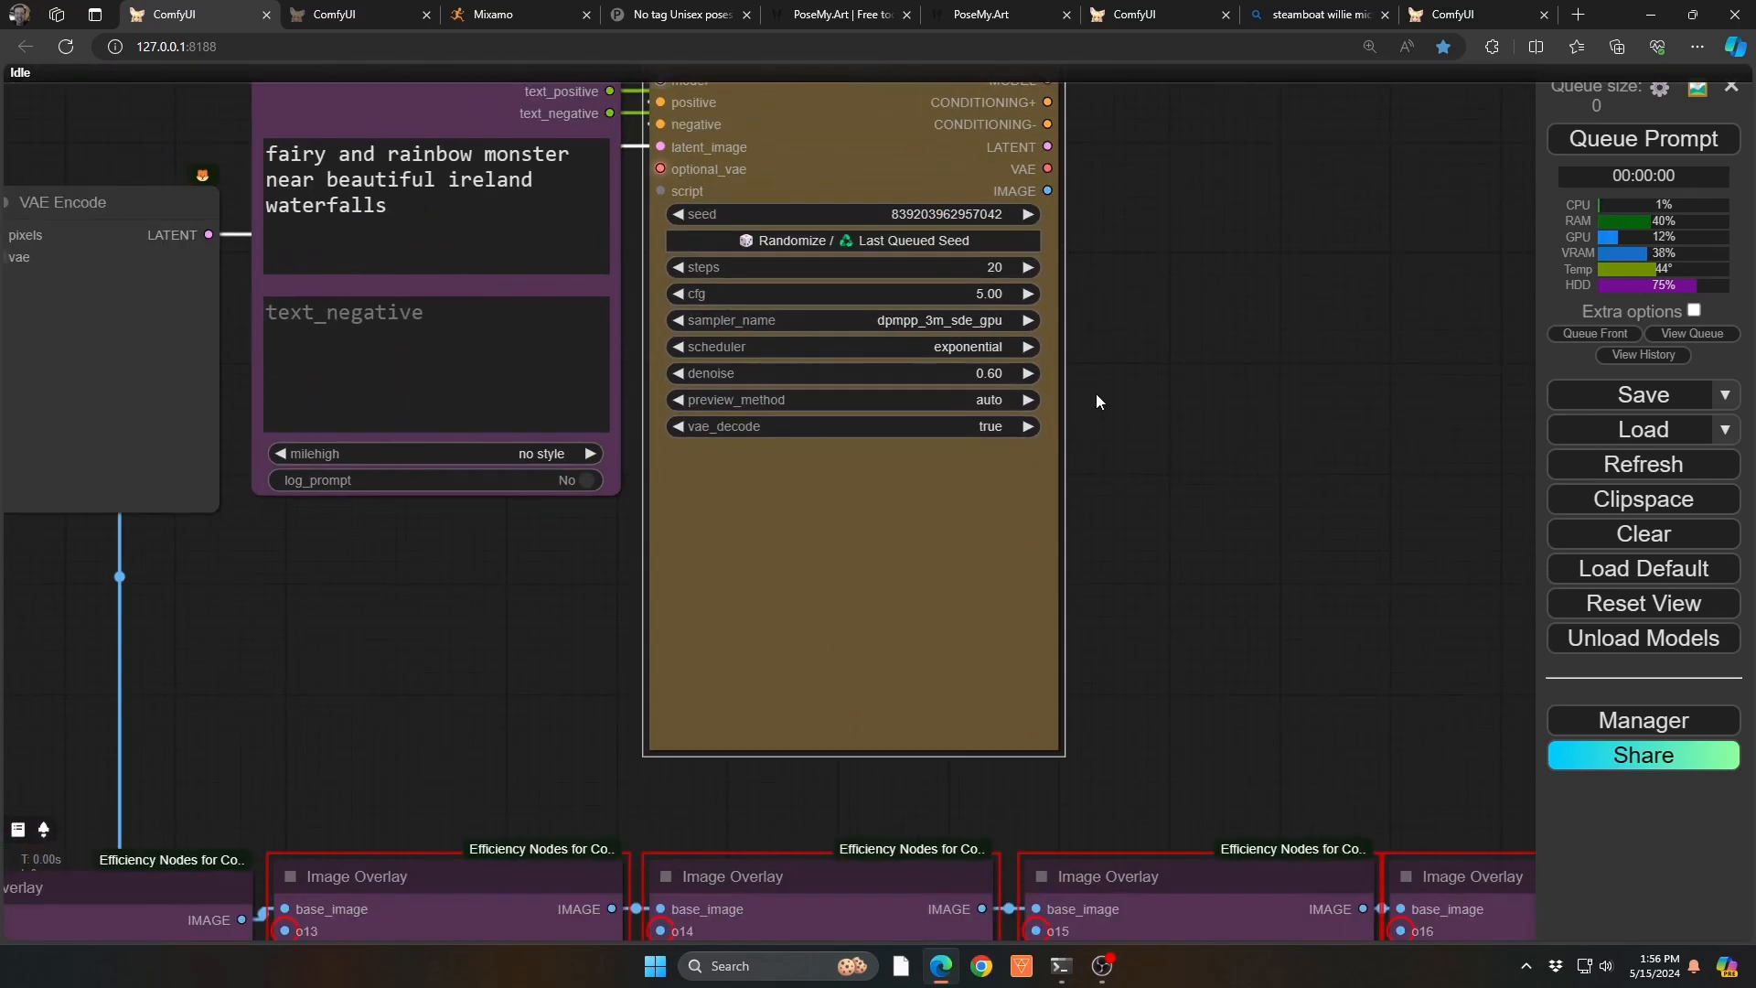
key("ctrl+Return")
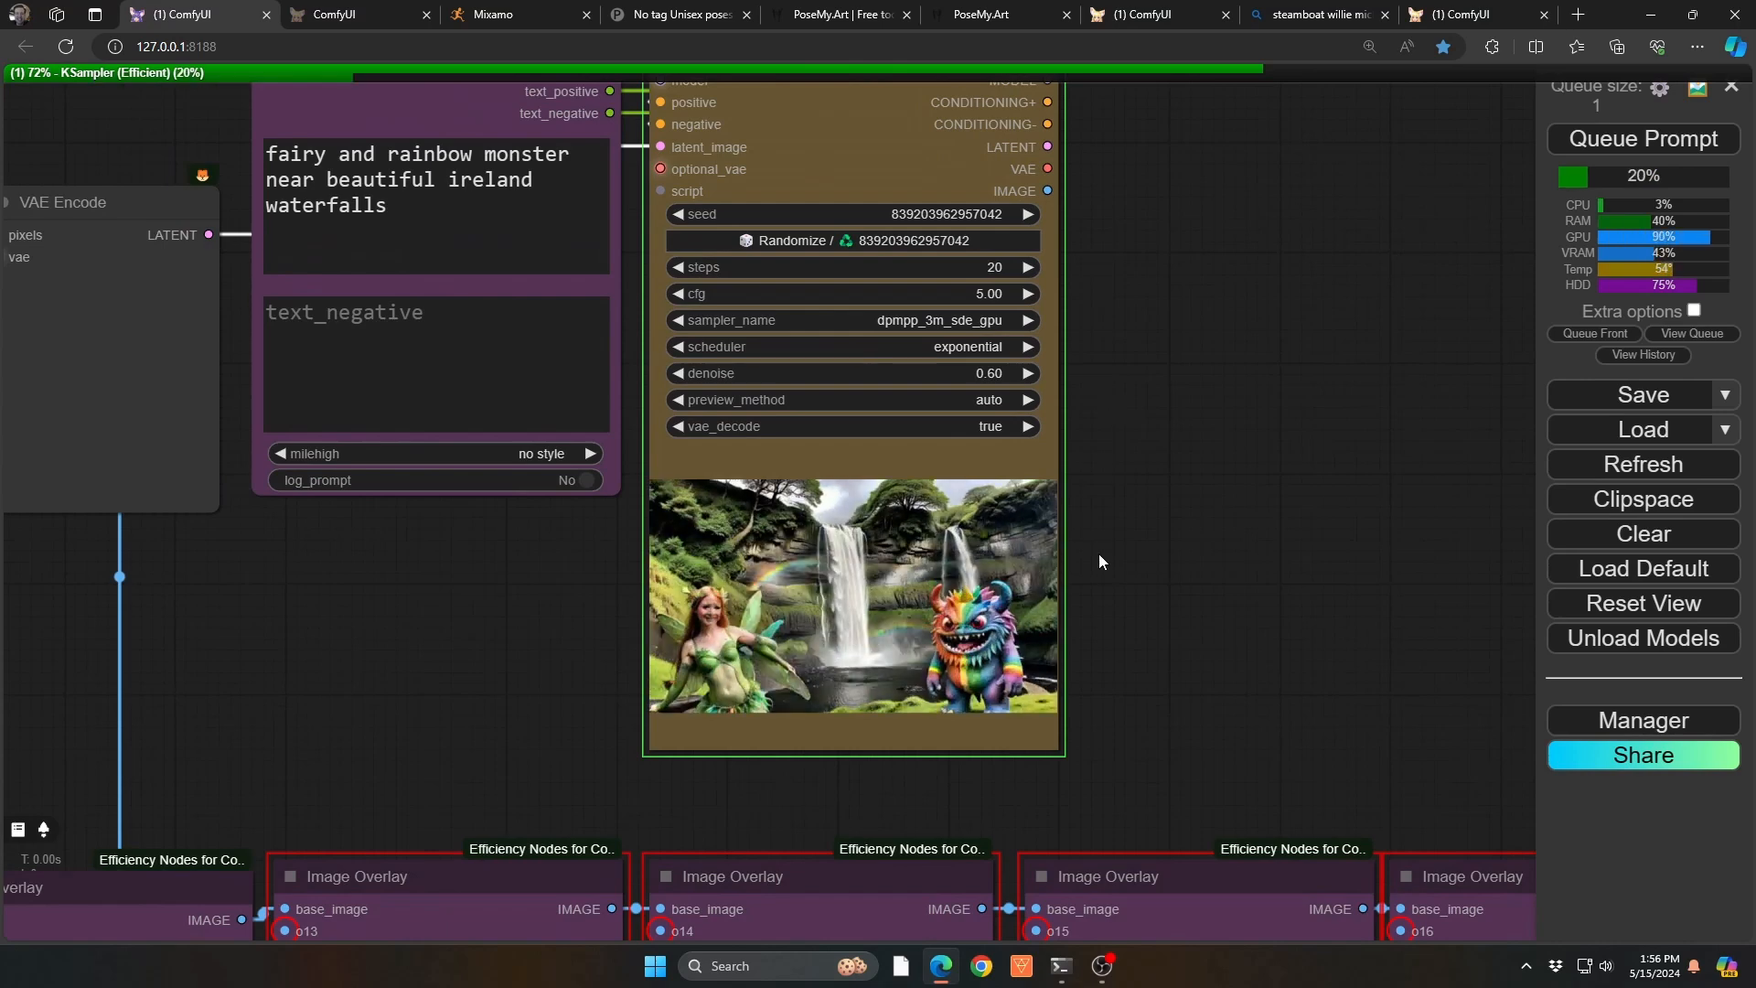
scroll(1062, 664, "up", 6)
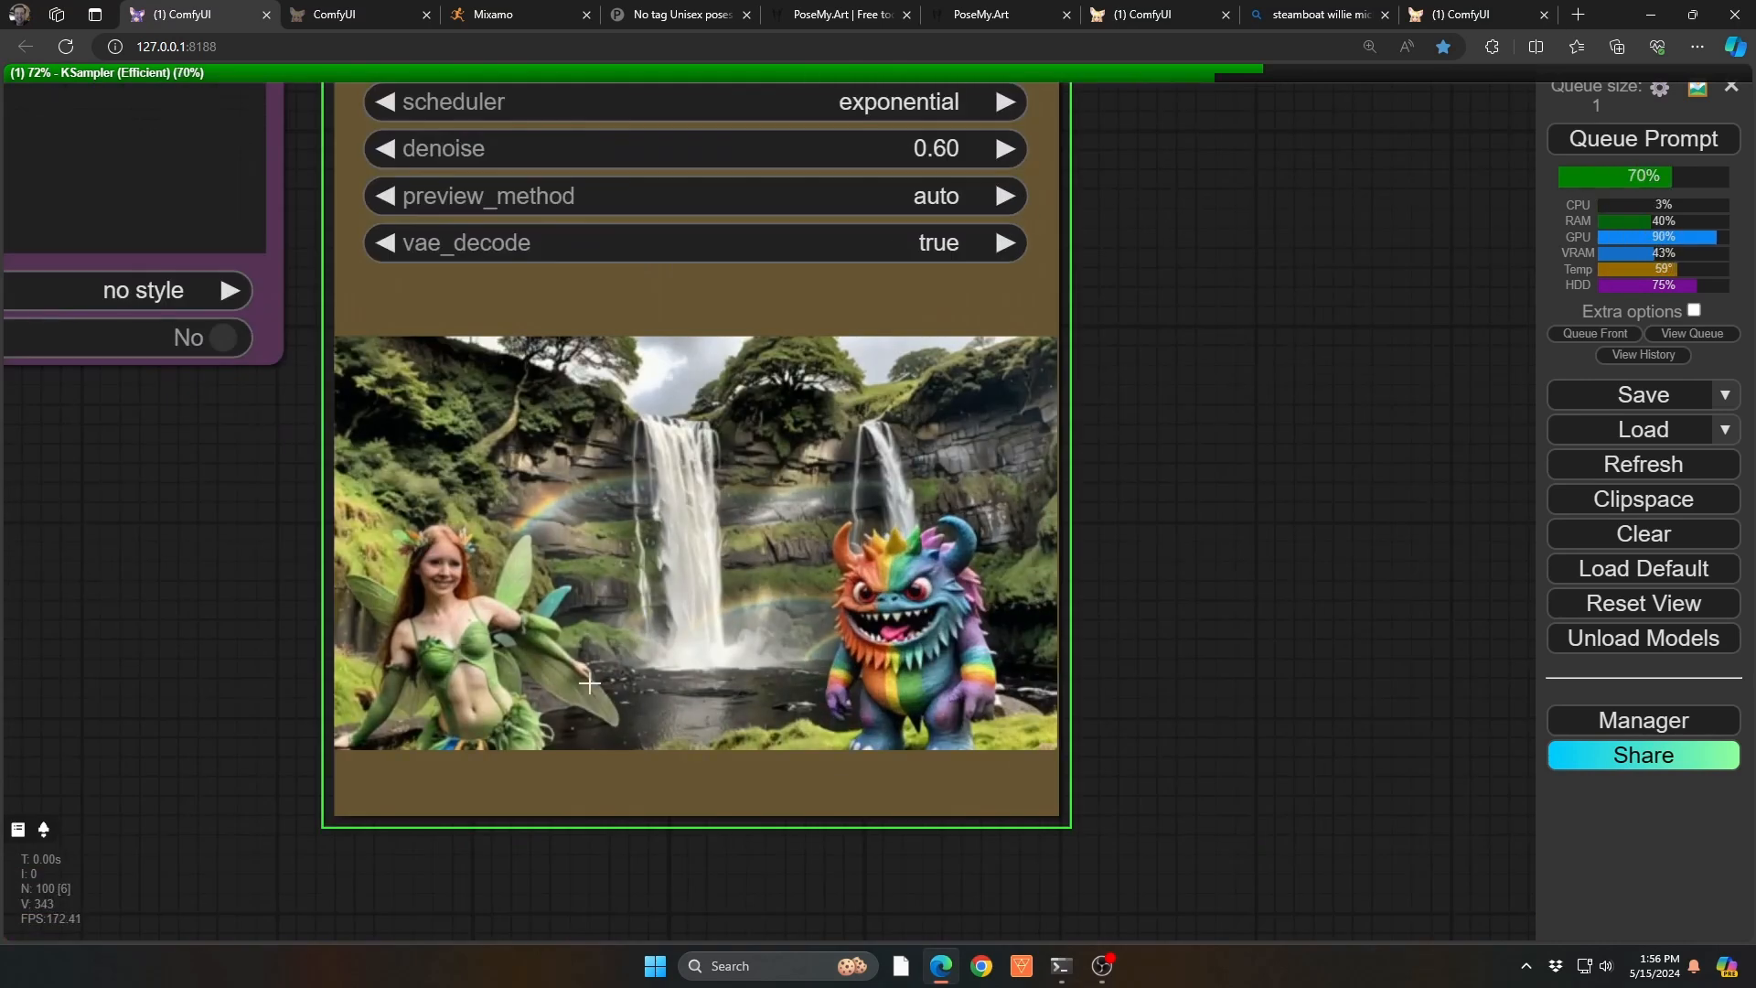
scroll(887, 644, "down", 3)
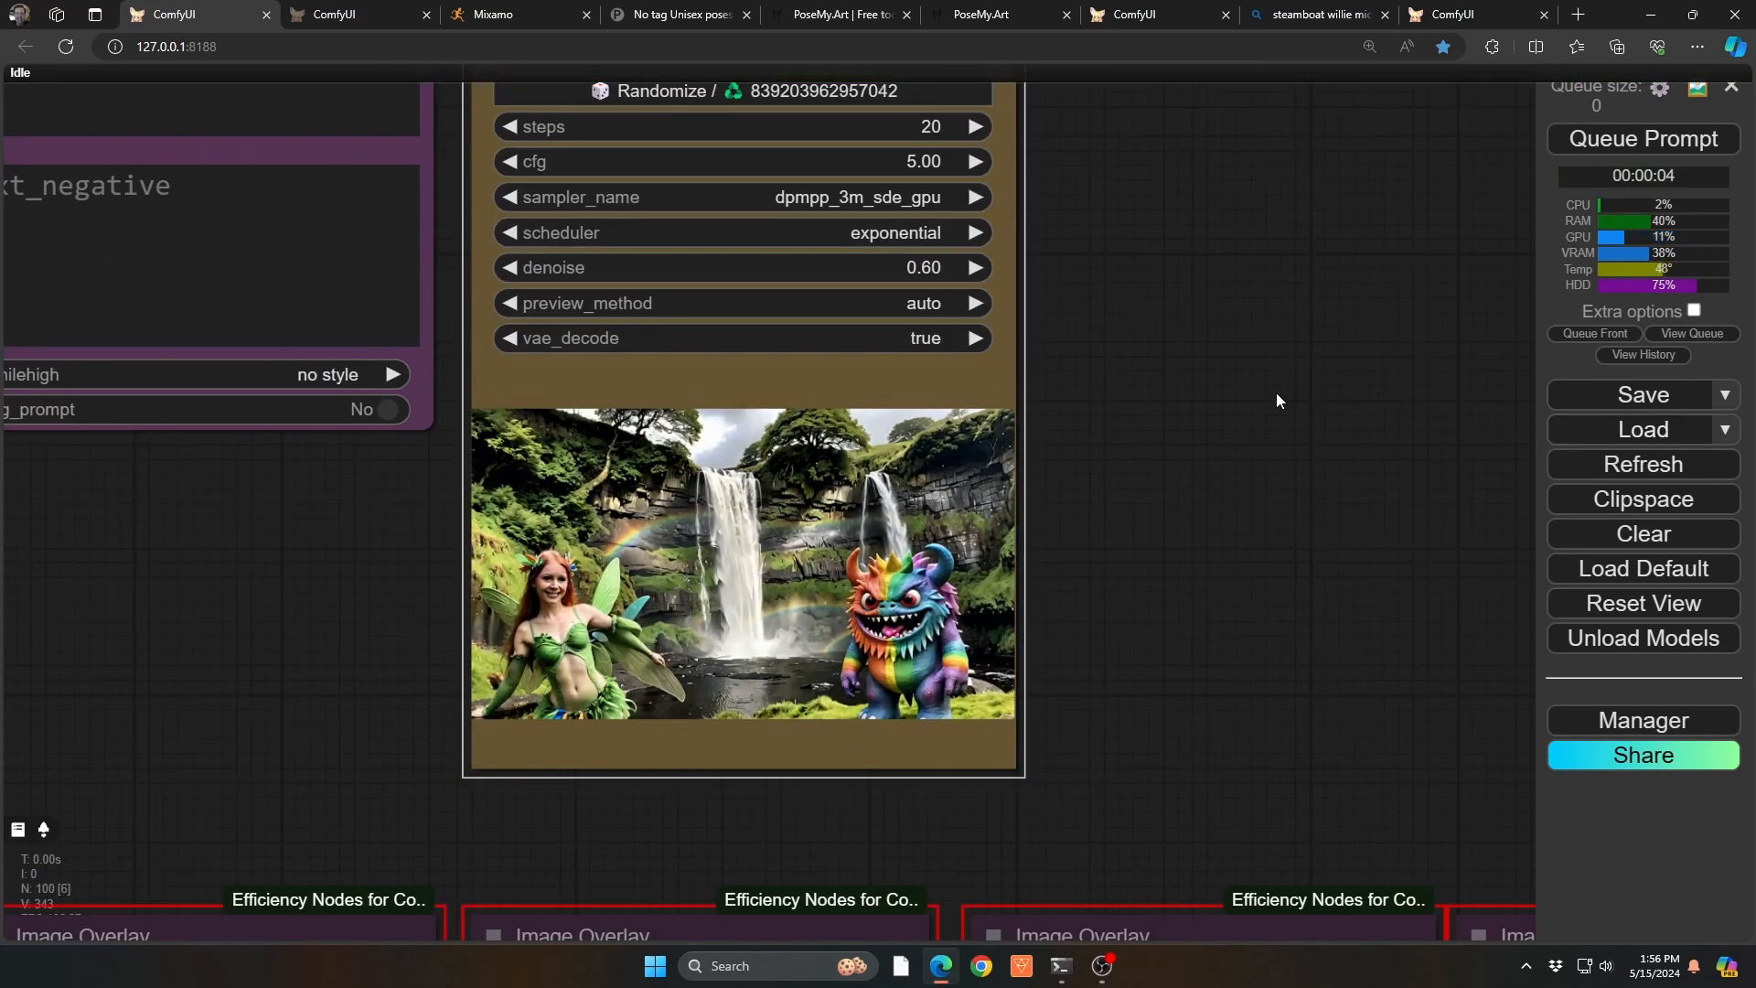
Step: Set the KSampler (Efficient) to 14 steps, sampler dpmpp_2m_sde_gpu, scheduler karras and denoise 0.41, queue the prompt, and inspect the render
left_click_drag(1204, 385, 1231, 491)
left_click_drag(933, 375, 908, 380)
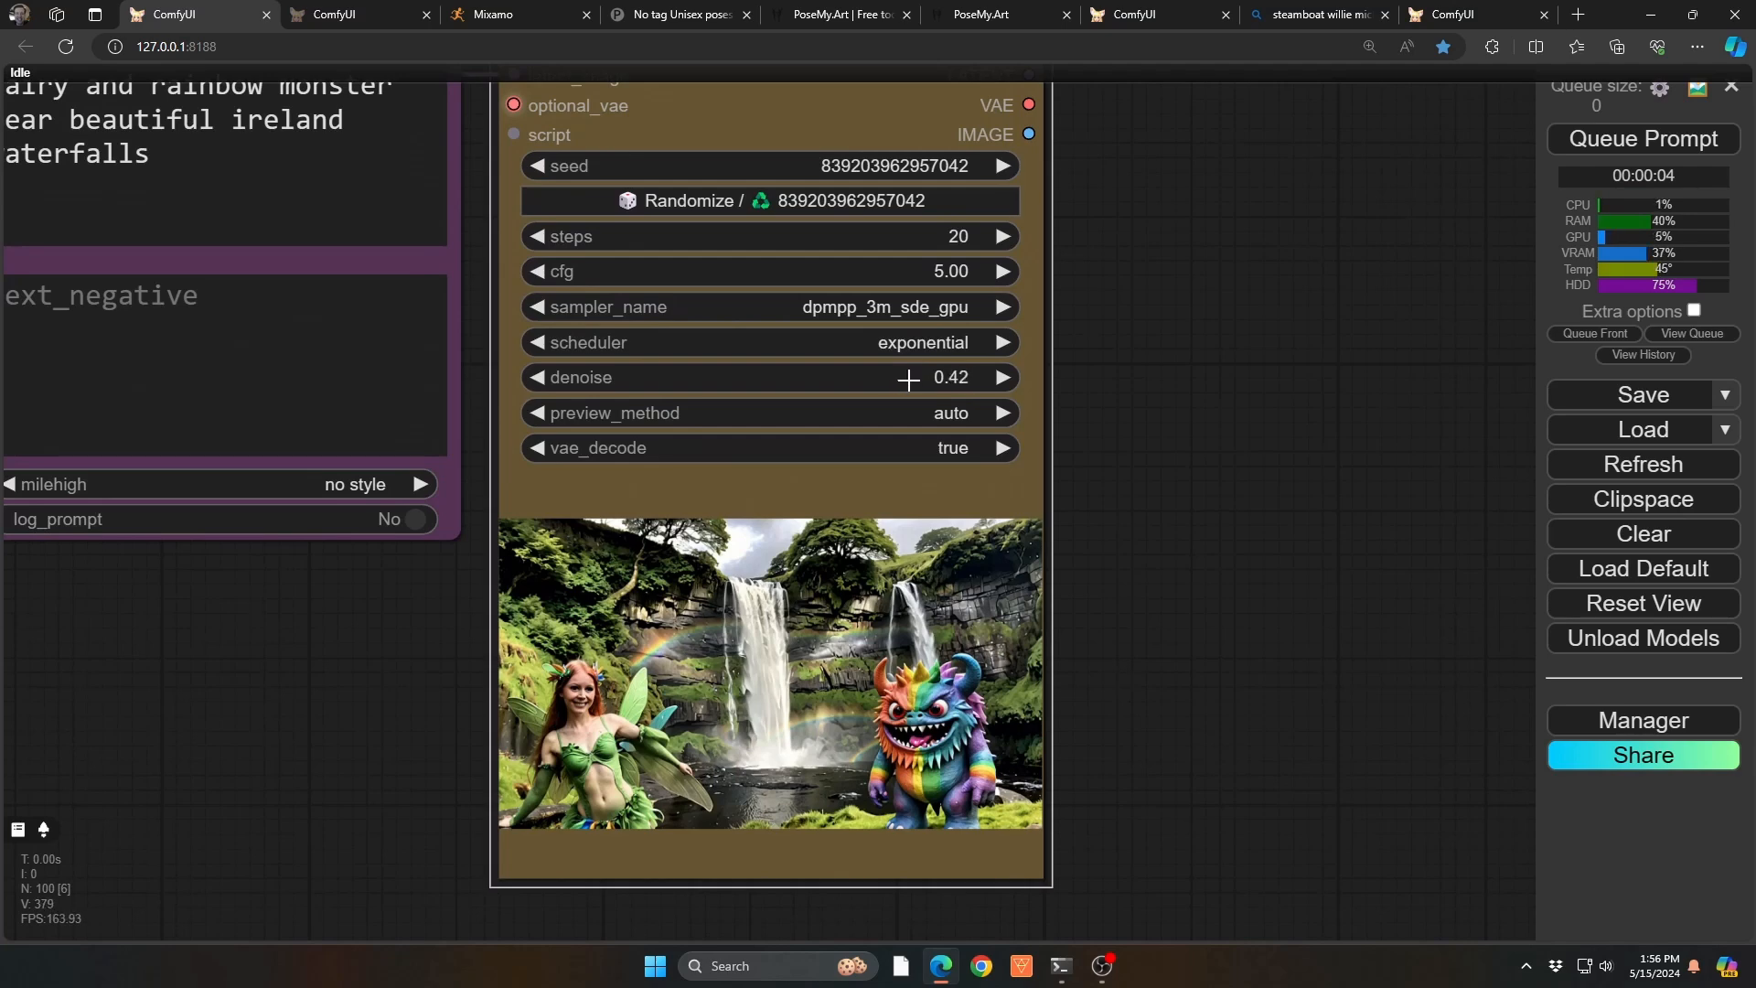
left_click(883, 308)
left_click(928, 737)
left_click(878, 346)
left_click(886, 379)
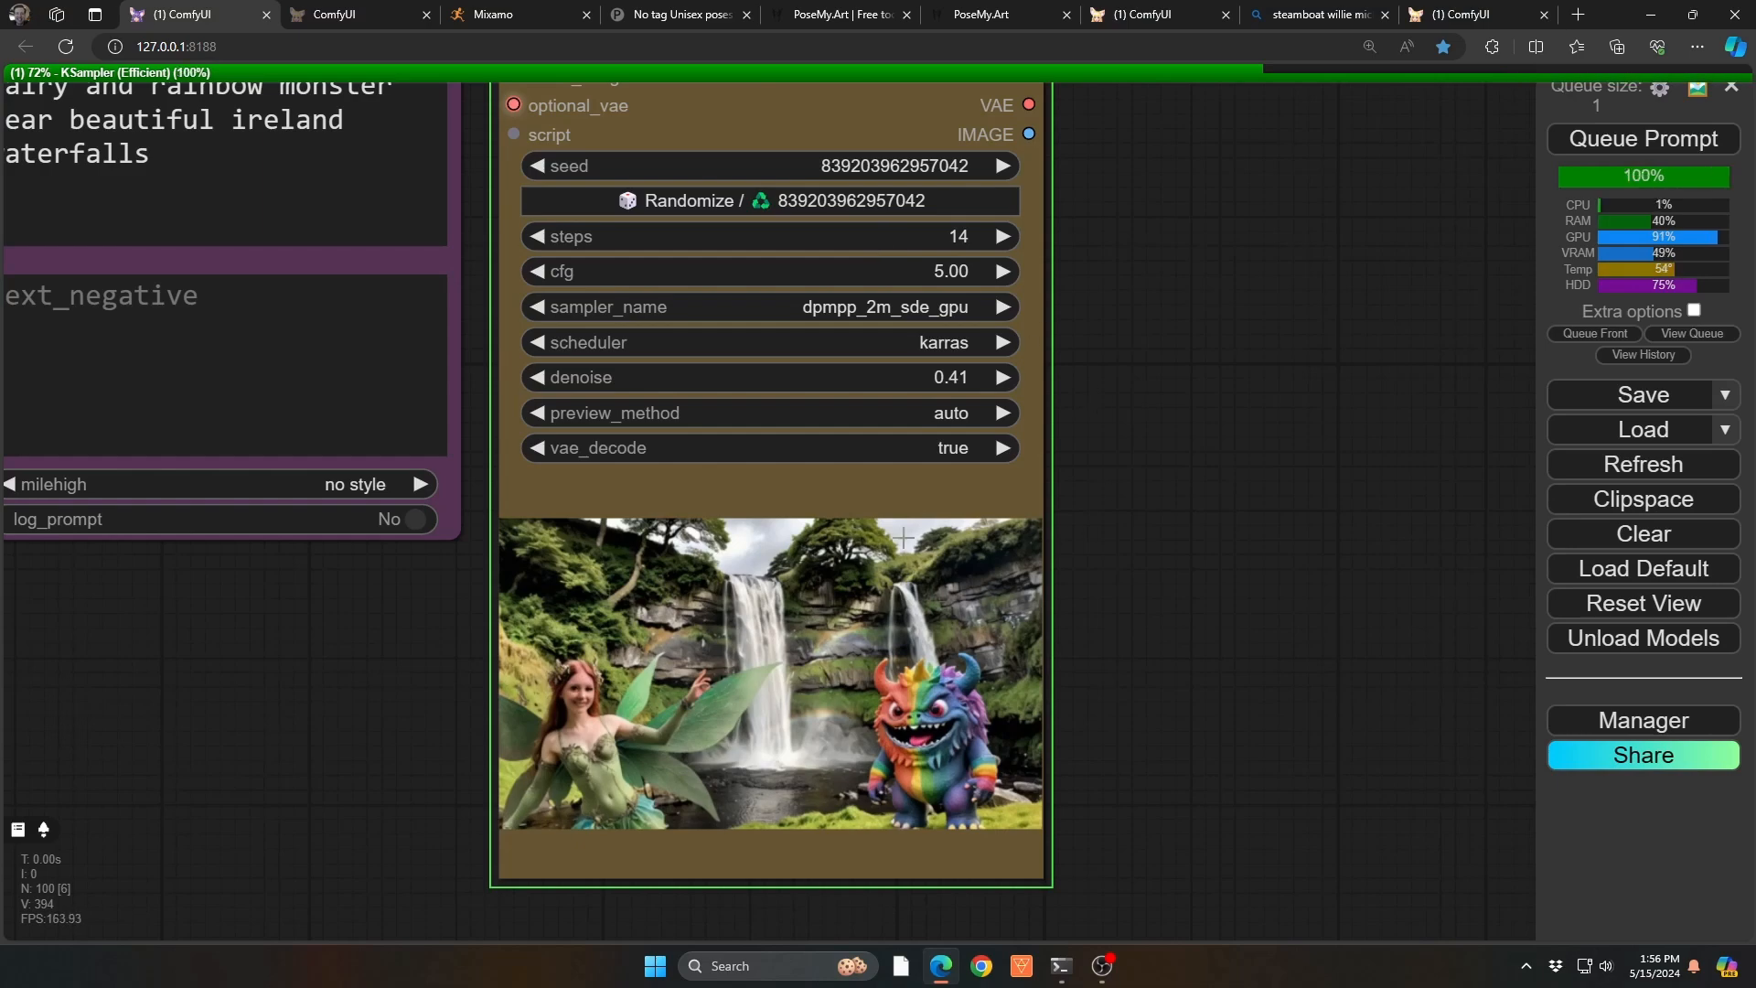
scroll(895, 825, "up", 7)
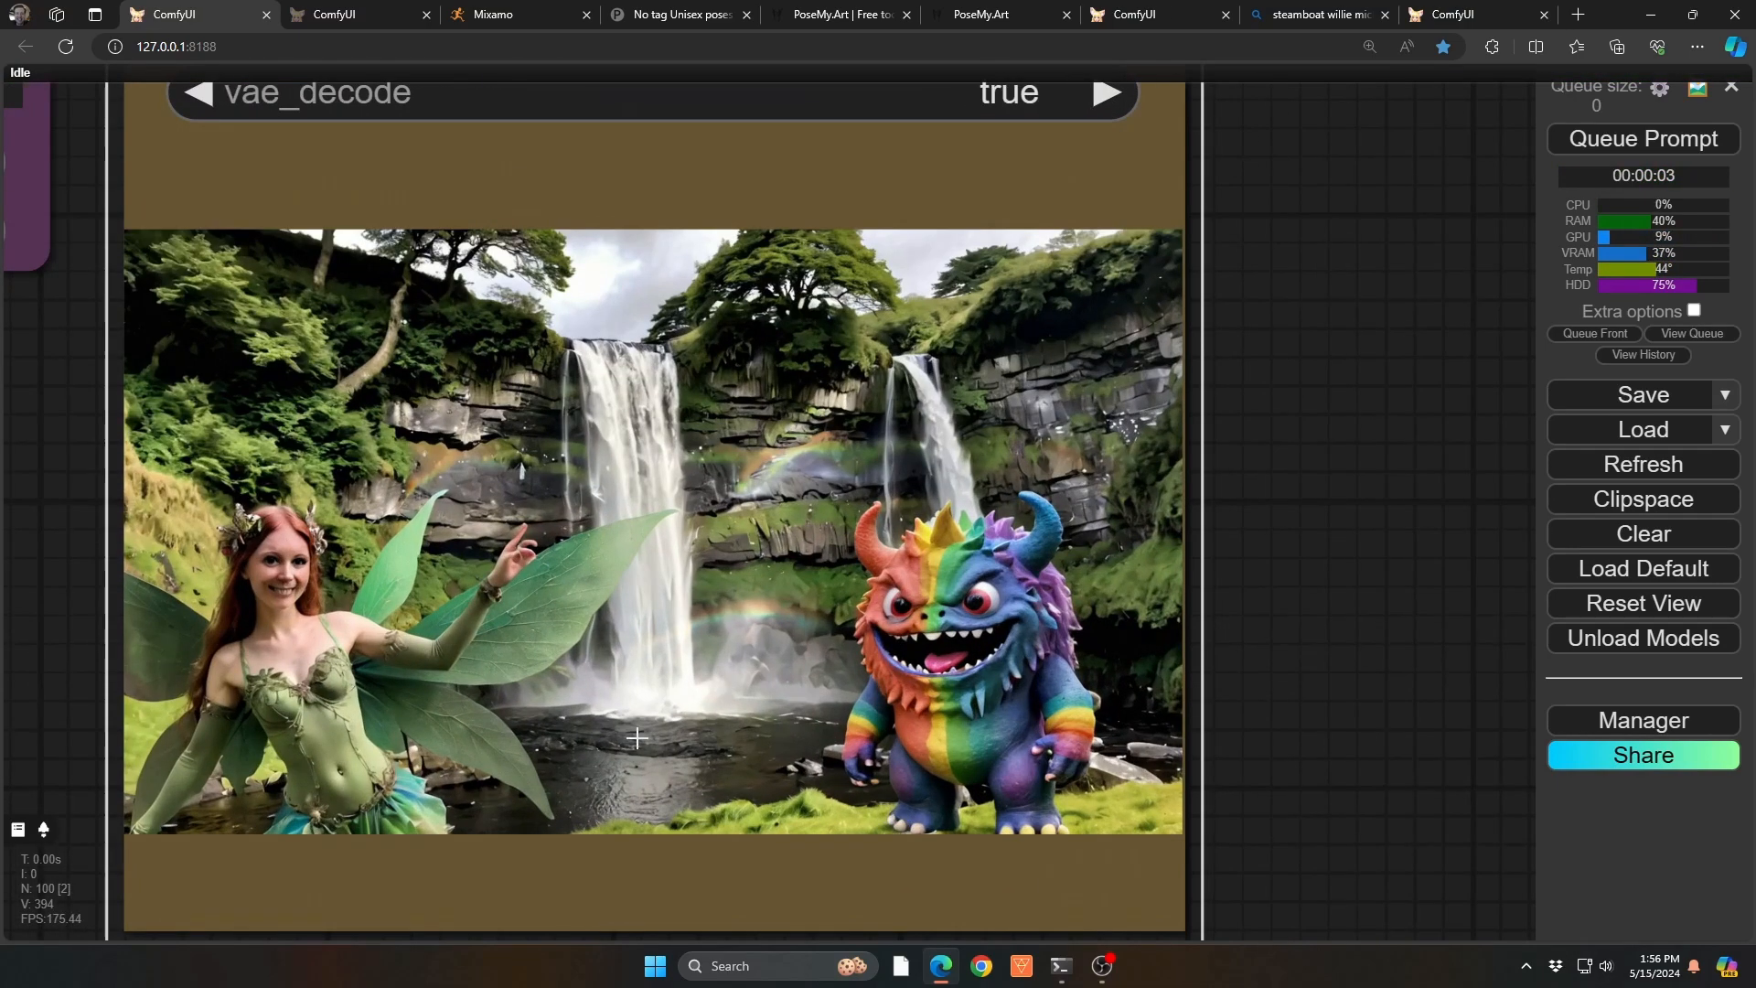
scroll(636, 737, "down", 7)
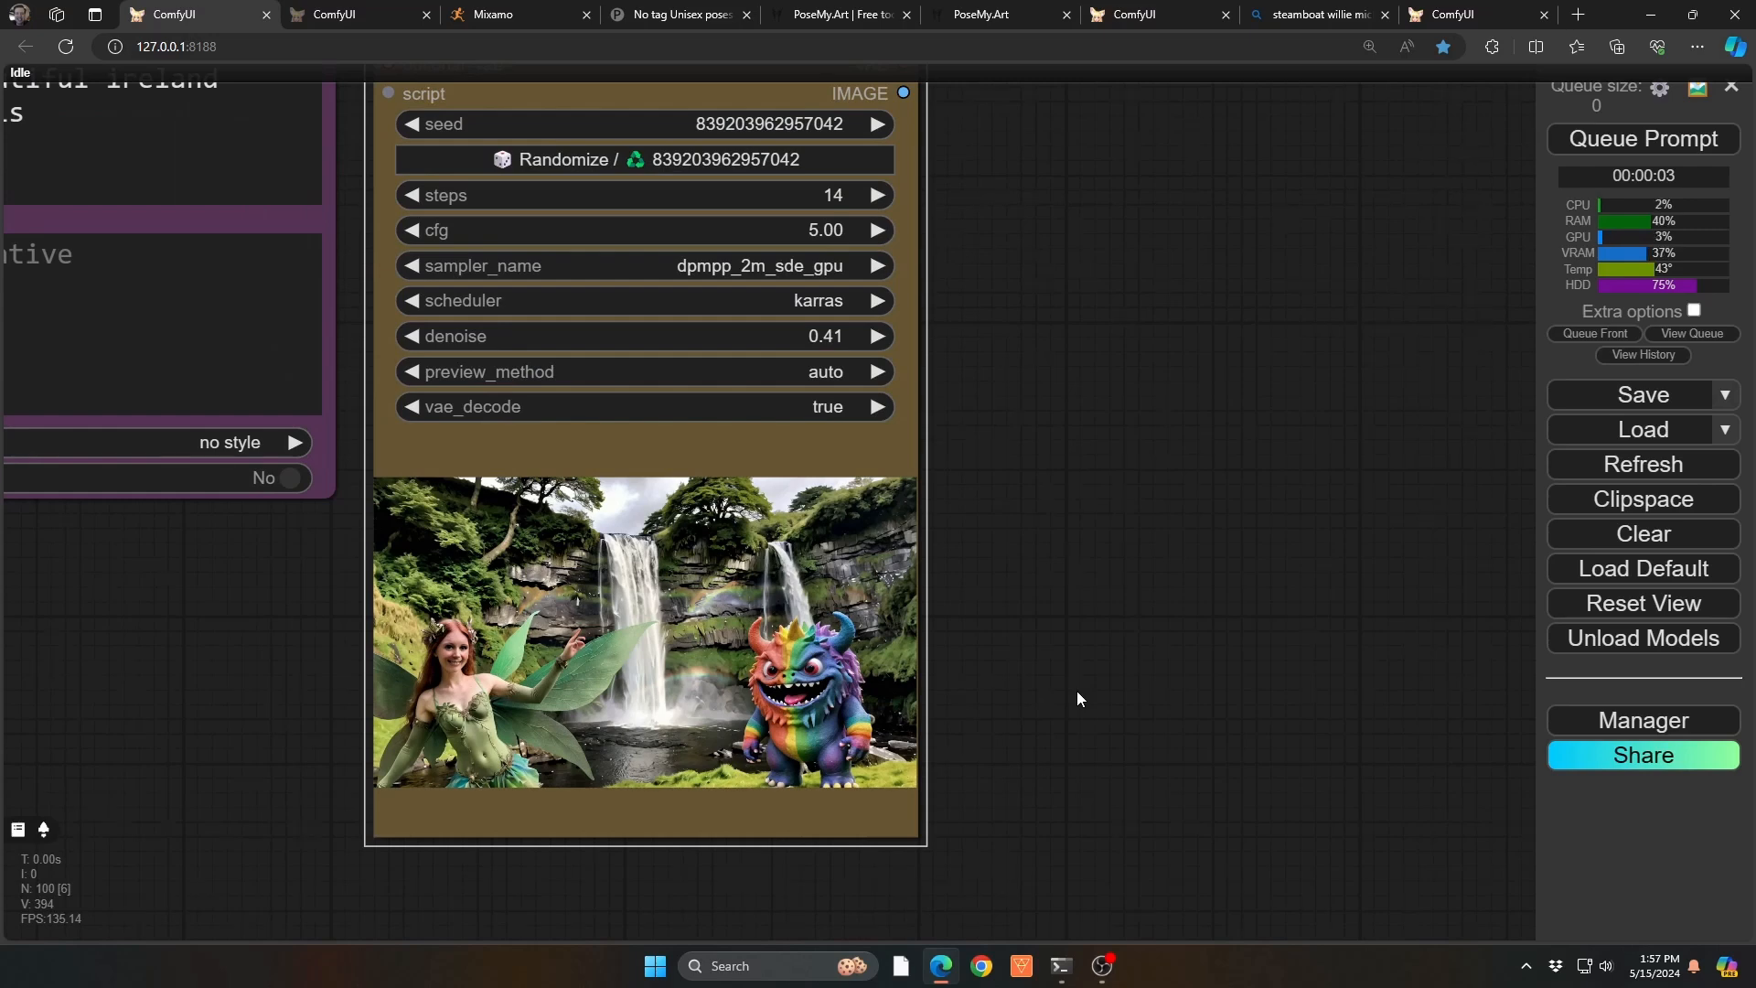
scroll(1077, 690, "down", 3)
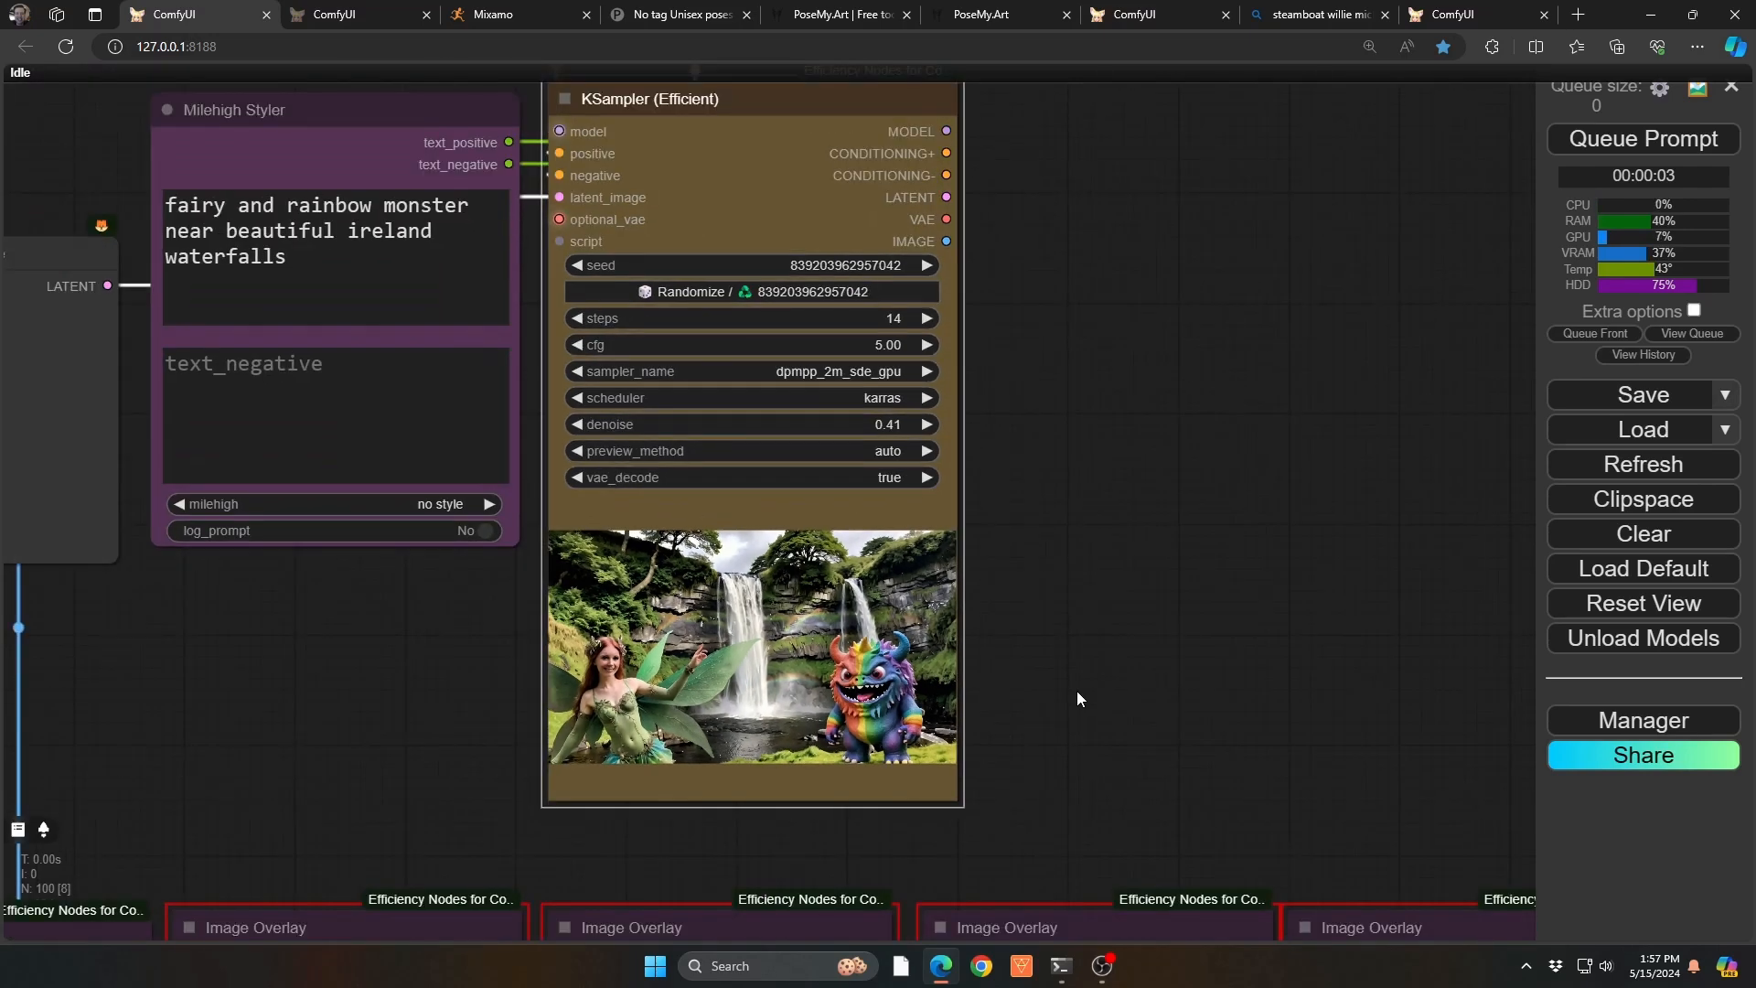
Step: Switch to Mixamo, browse the animation library, and search it for "soccer"
left_click(372, 19)
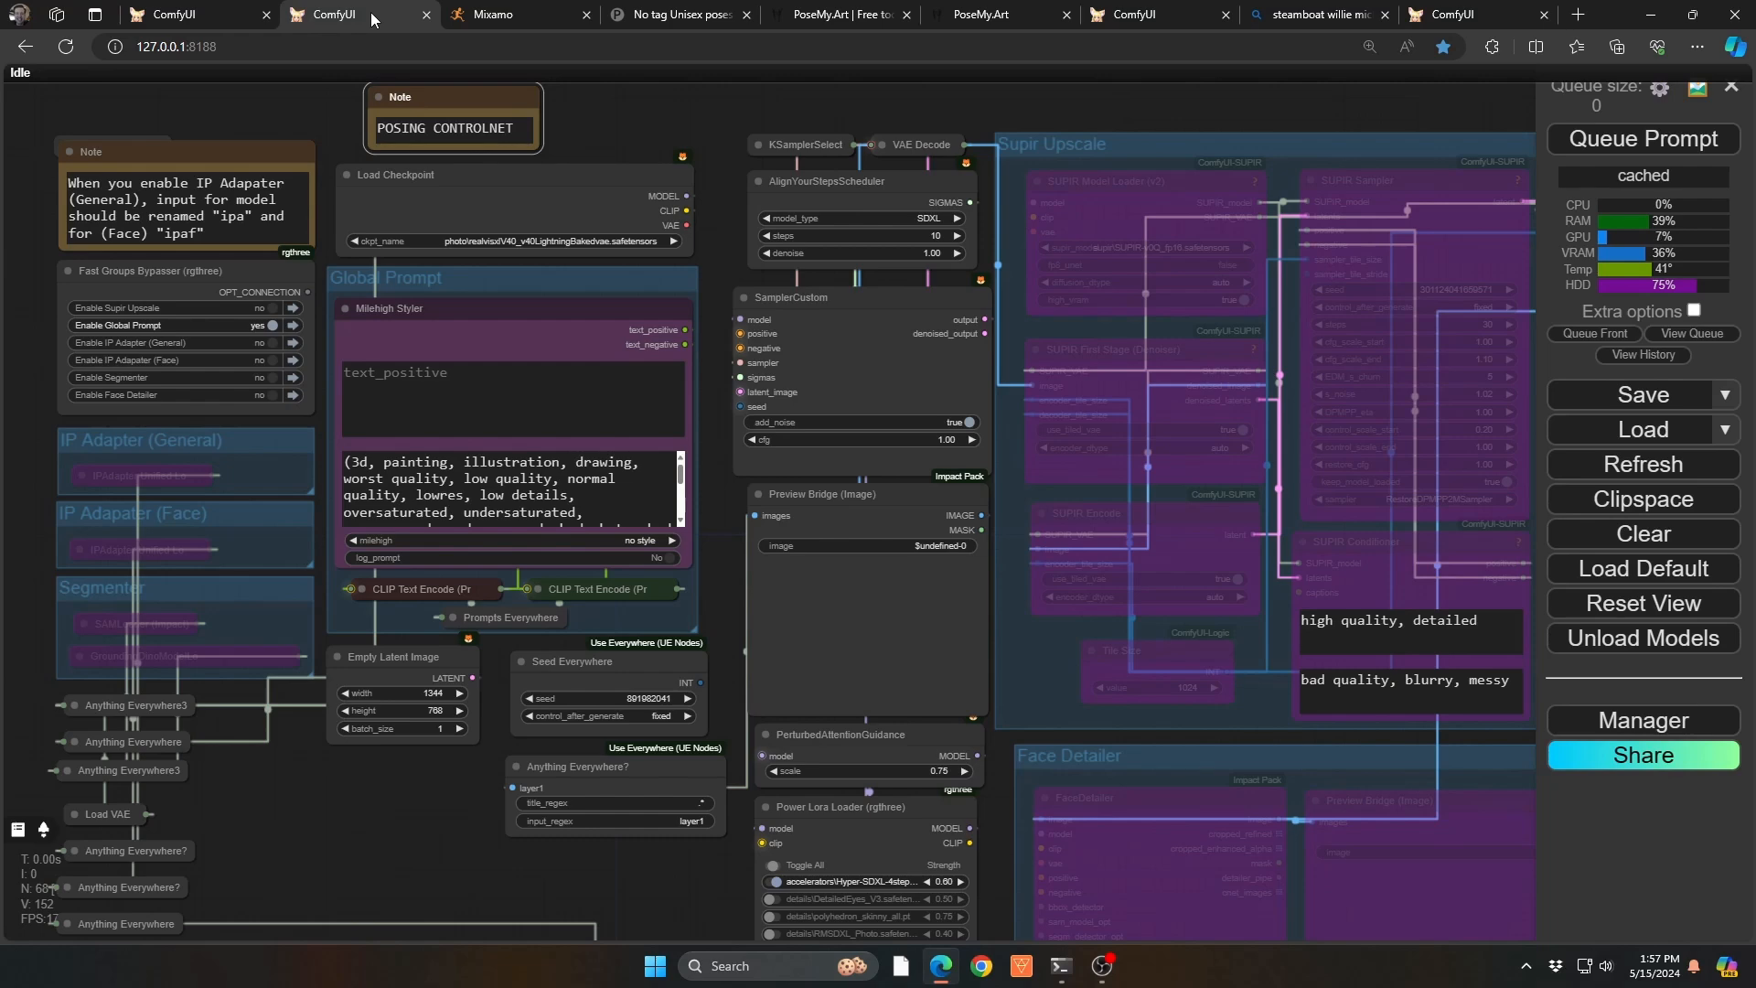
left_click(493, 15)
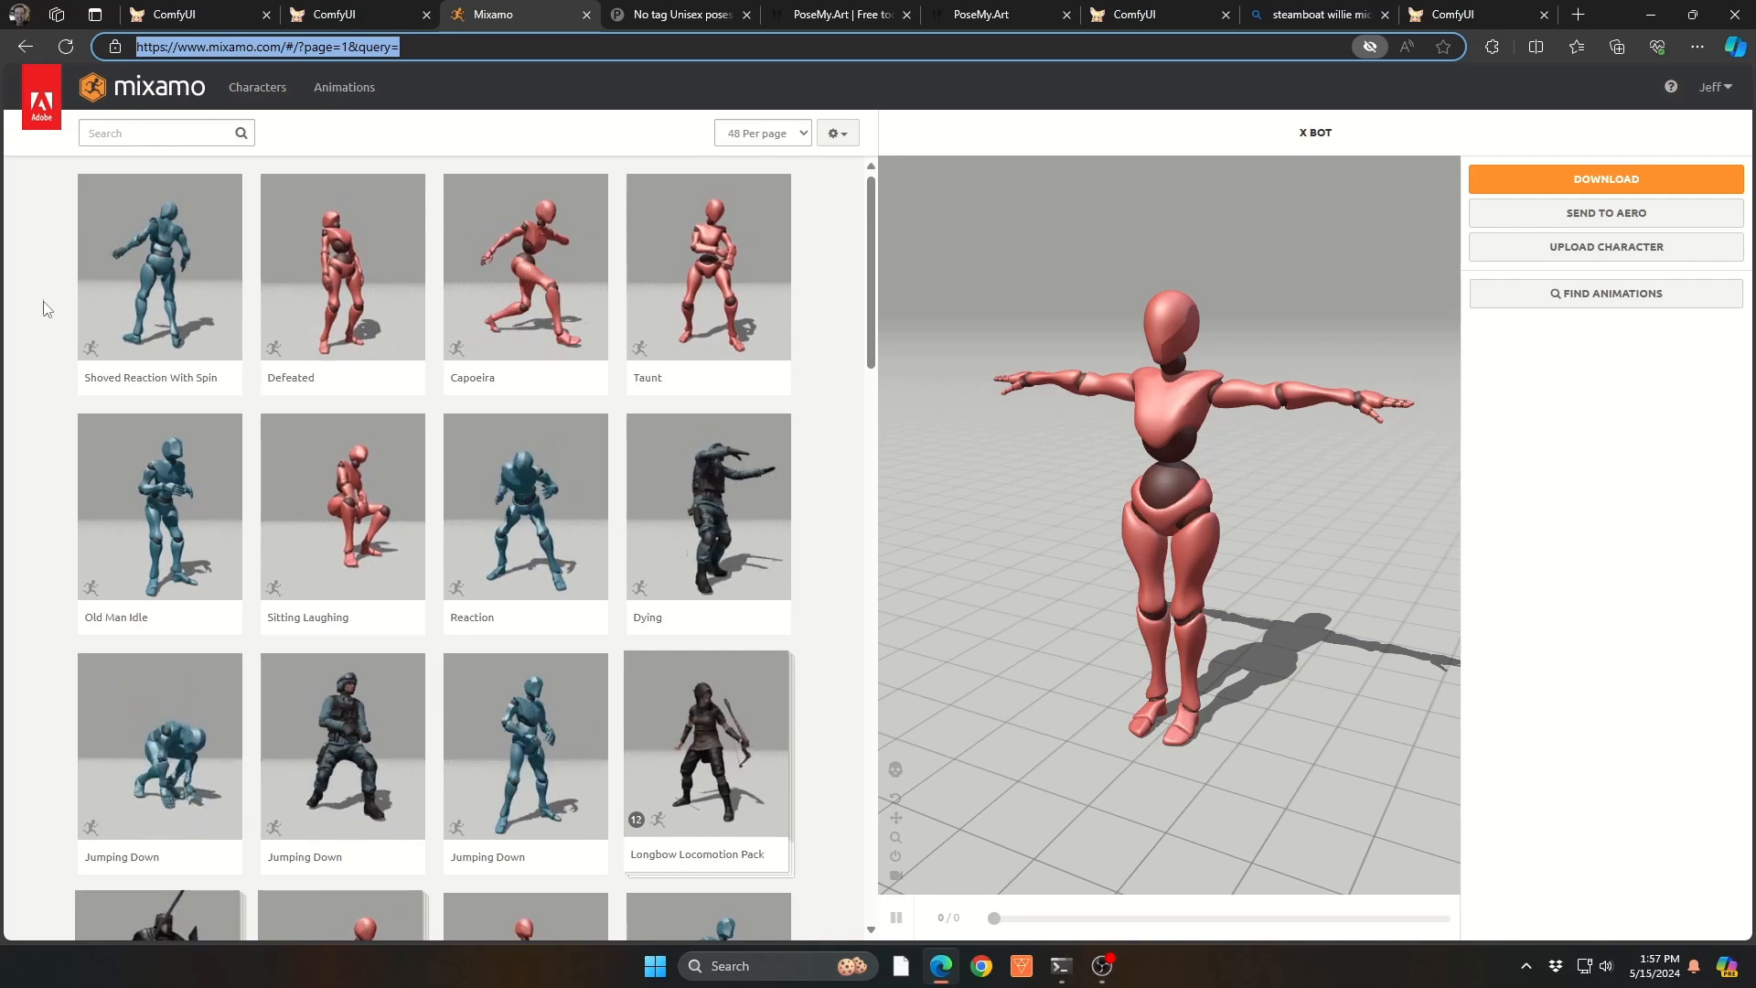
scroll(47, 307, "down", 5)
scroll(50, 304, "down", 5)
scroll(50, 305, "up", 10)
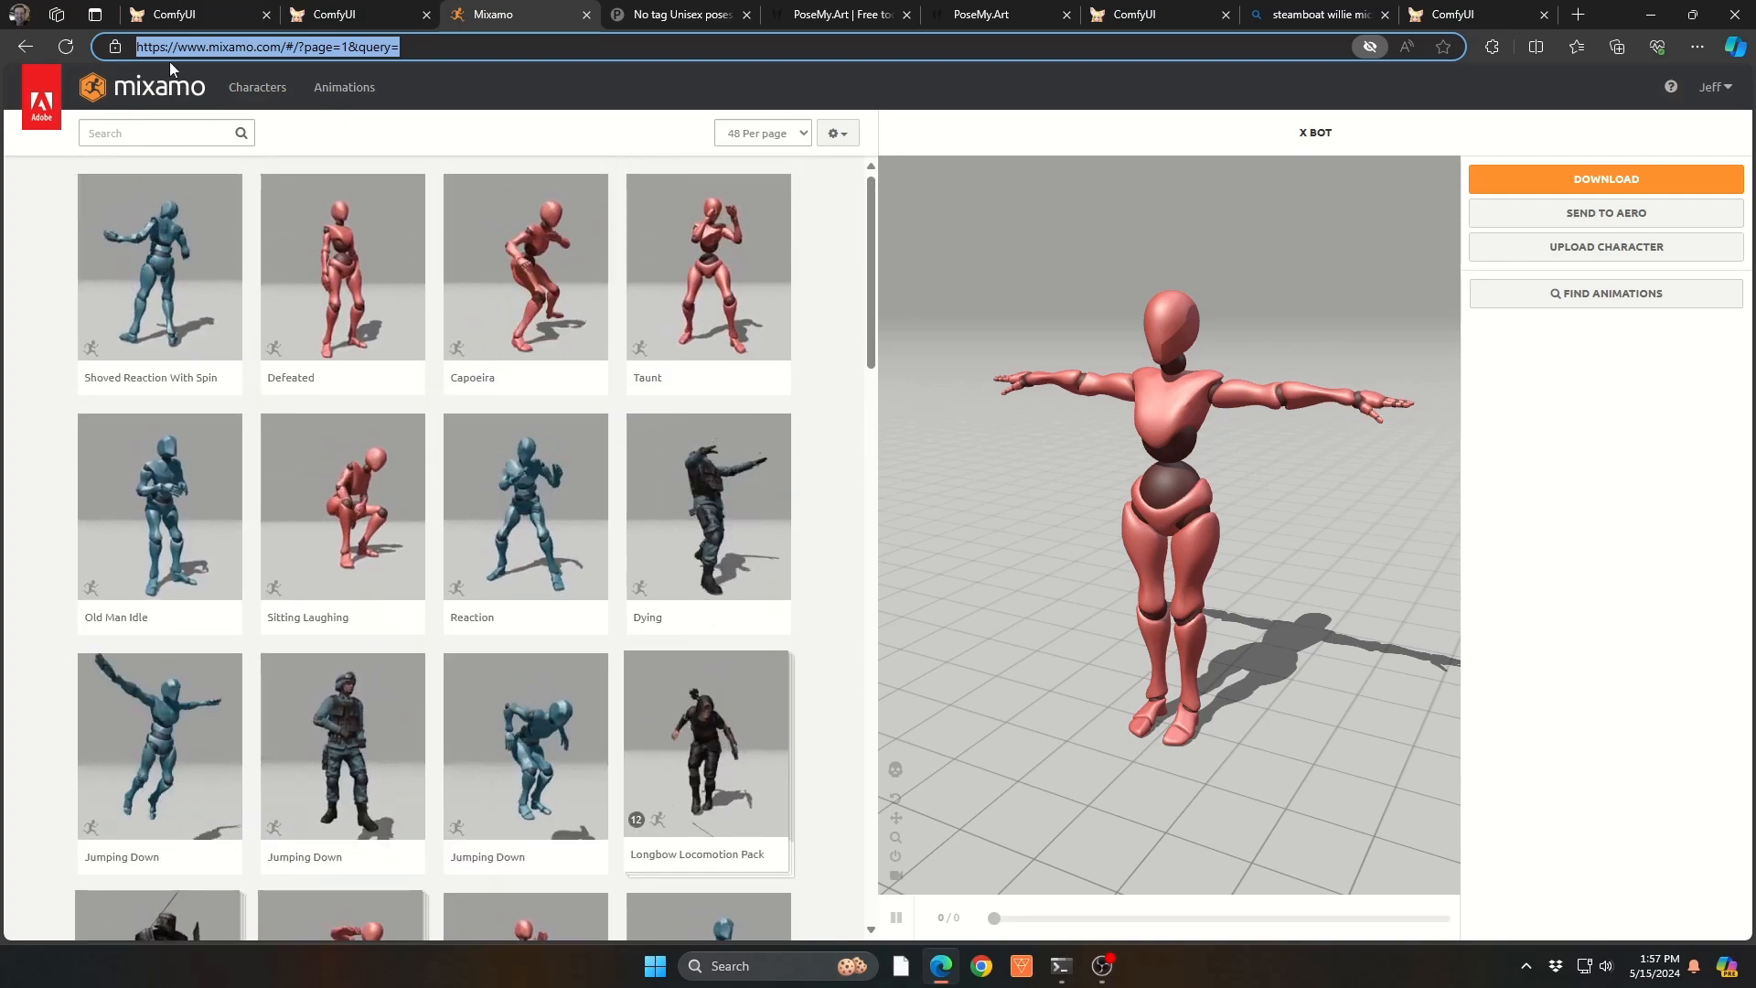
left_click(166, 127)
type("so")
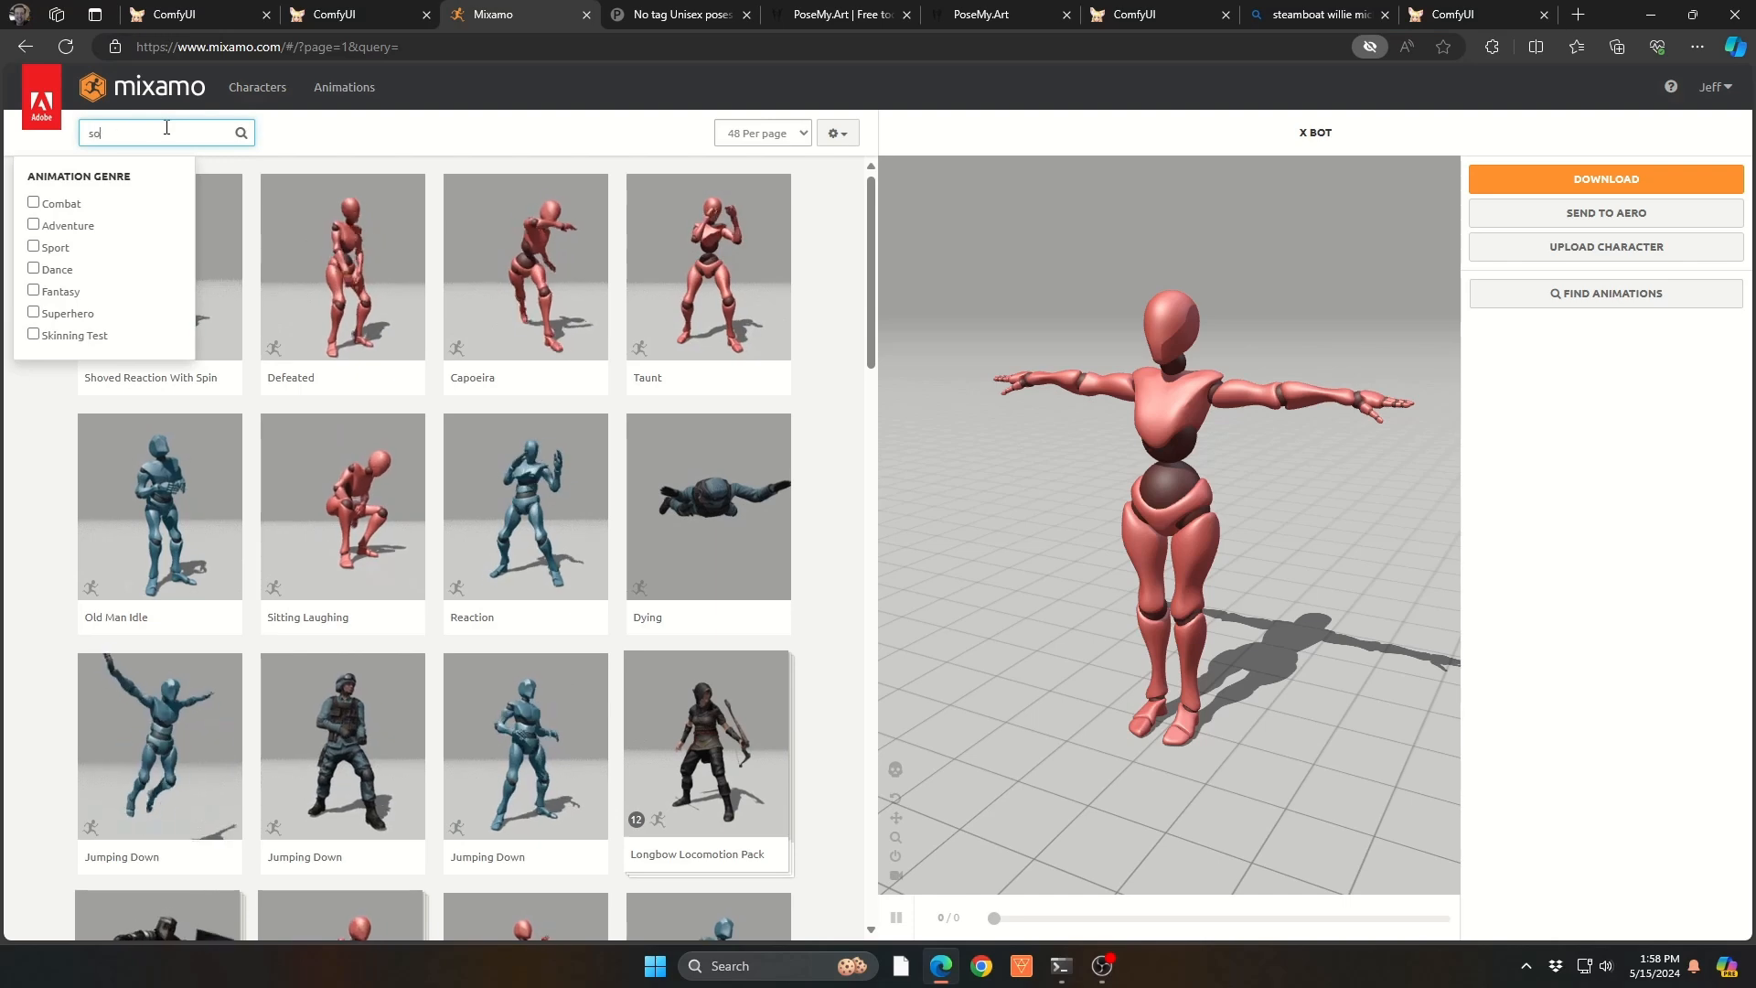
type("ccer")
key("Return")
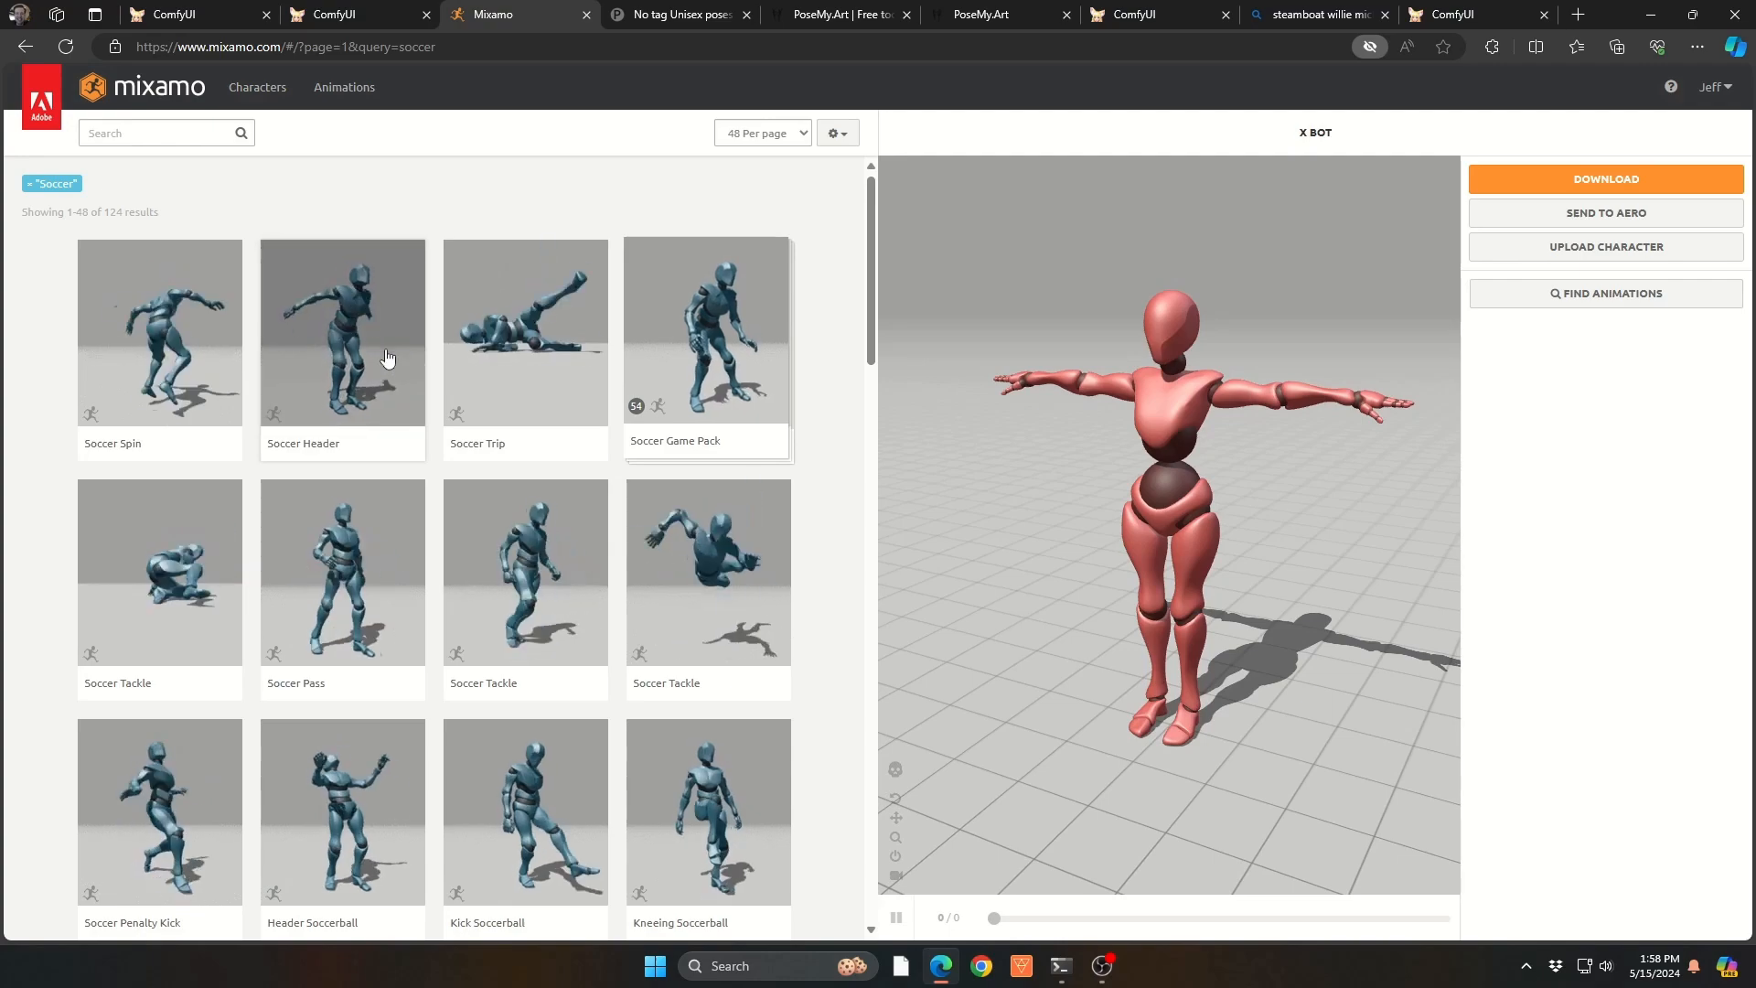
Step: Apply the Stall Soccerball animation to the X Bot character and set its Character Arm-Space to 75
left_click(334, 294)
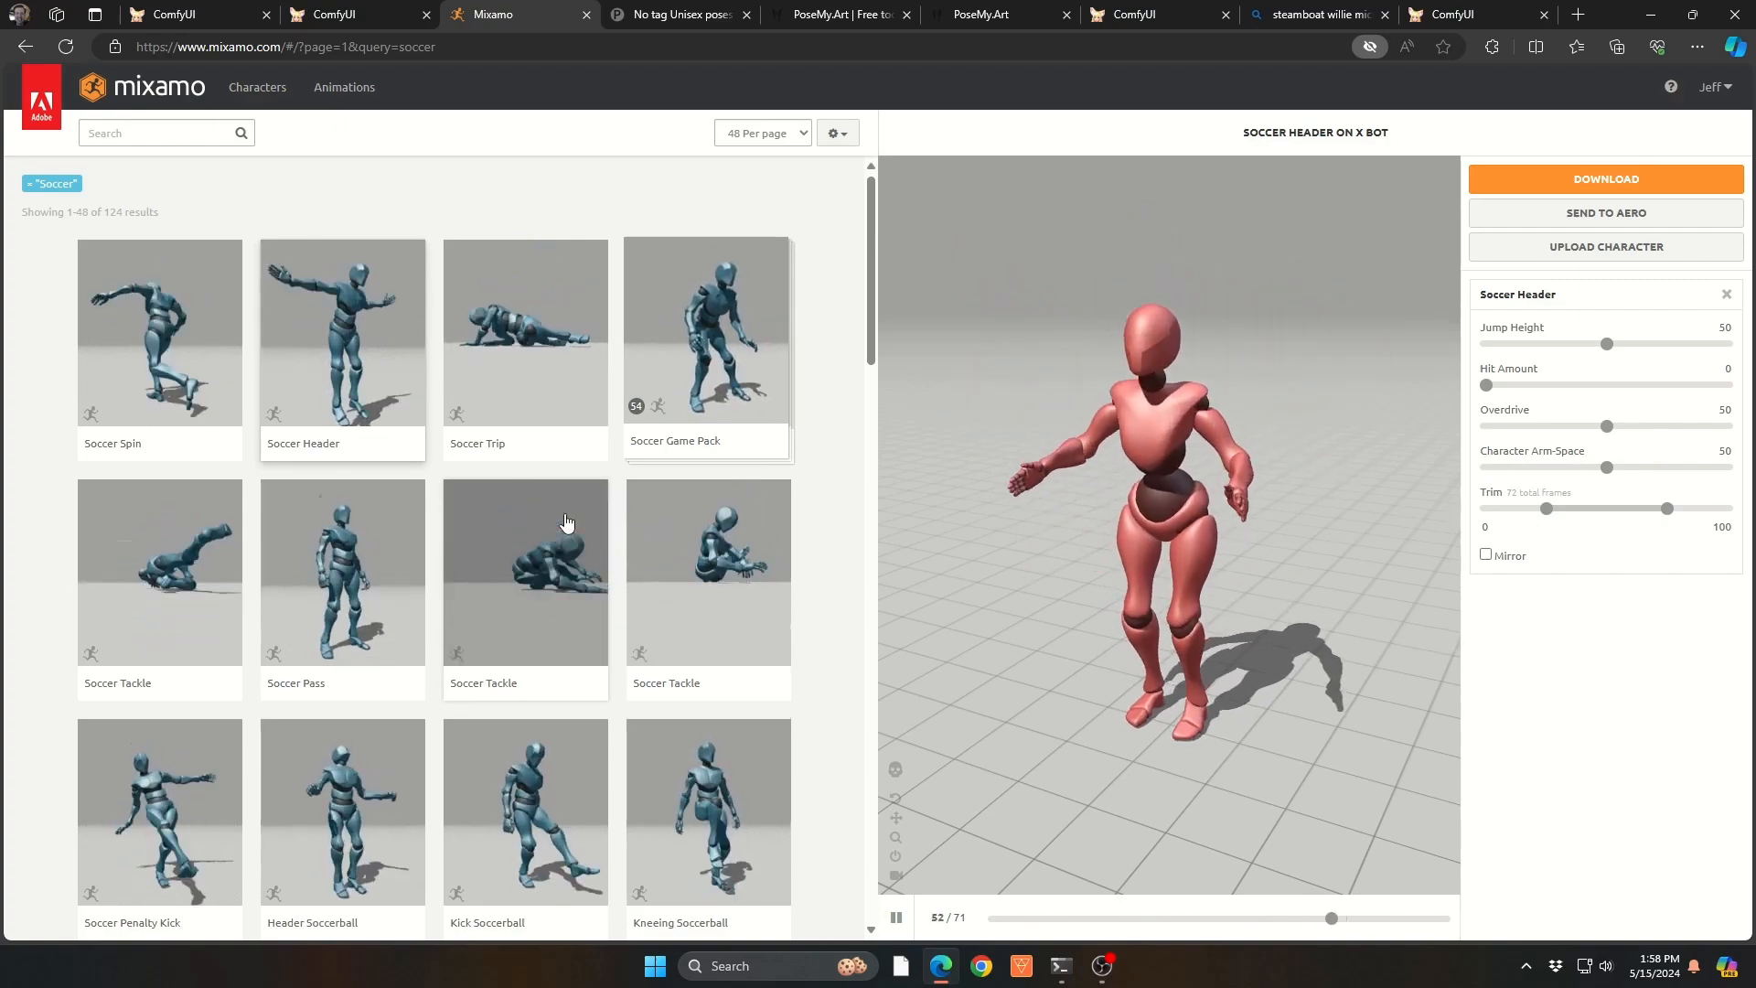
scroll(565, 522, "down", 7)
left_click(347, 366)
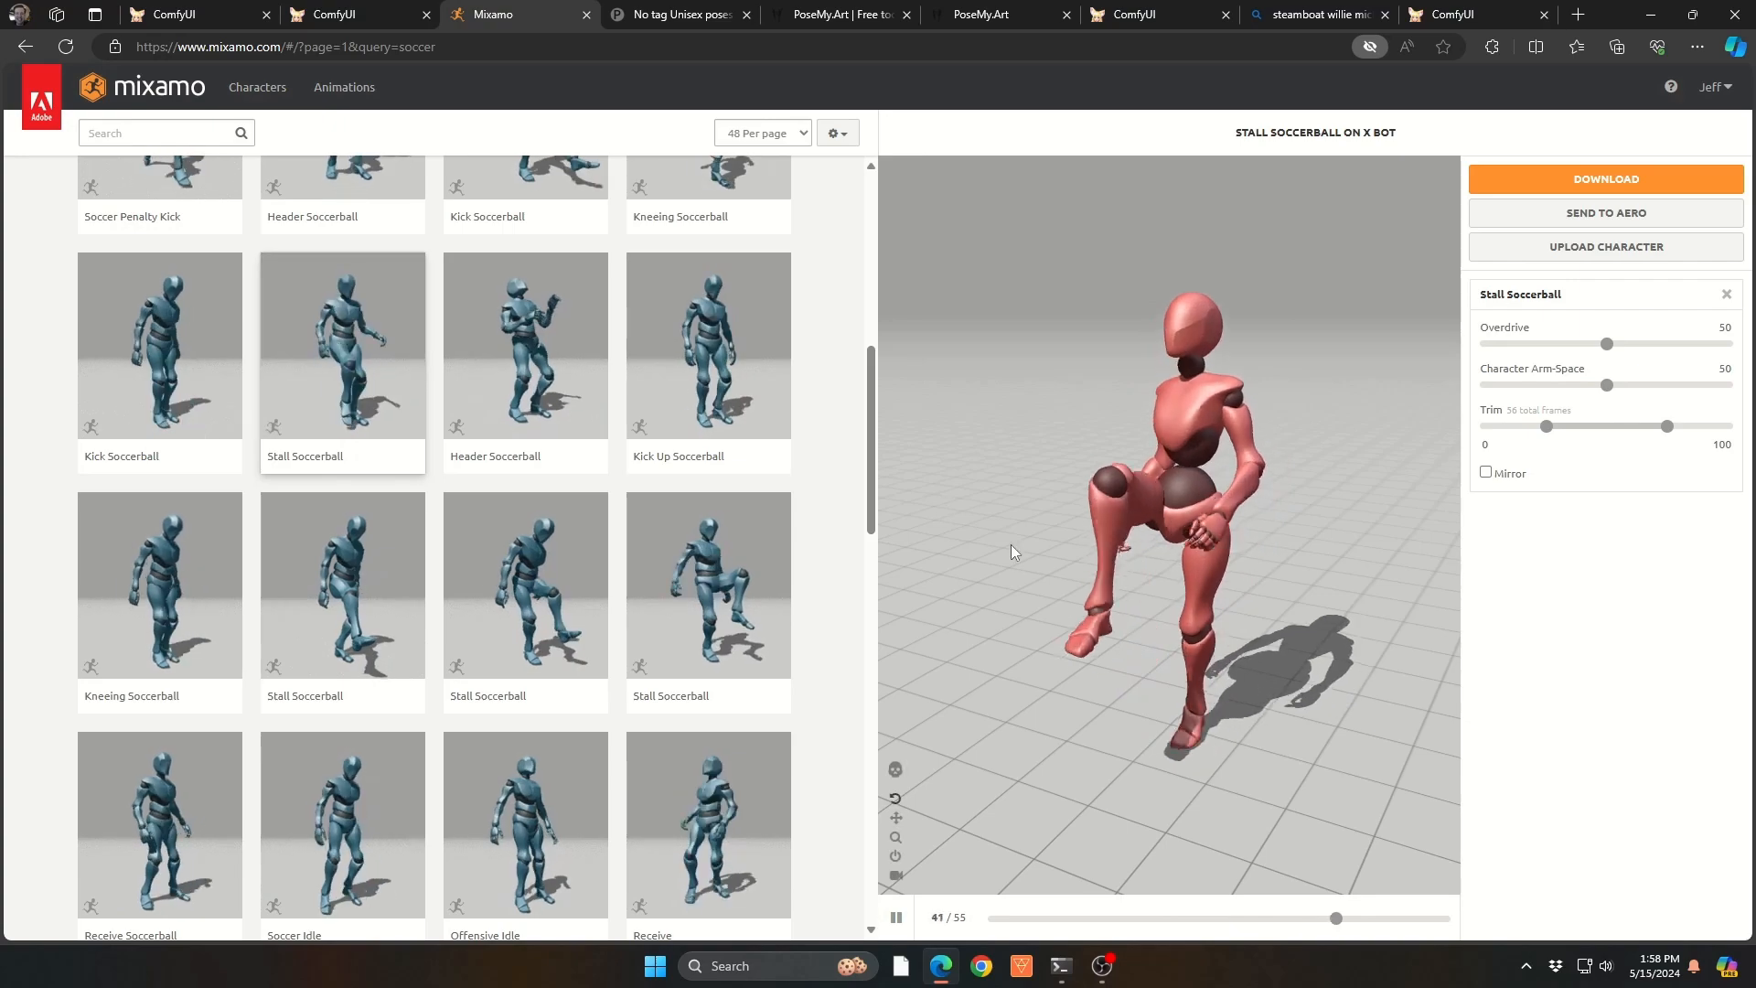
left_click_drag(1002, 558, 1095, 531)
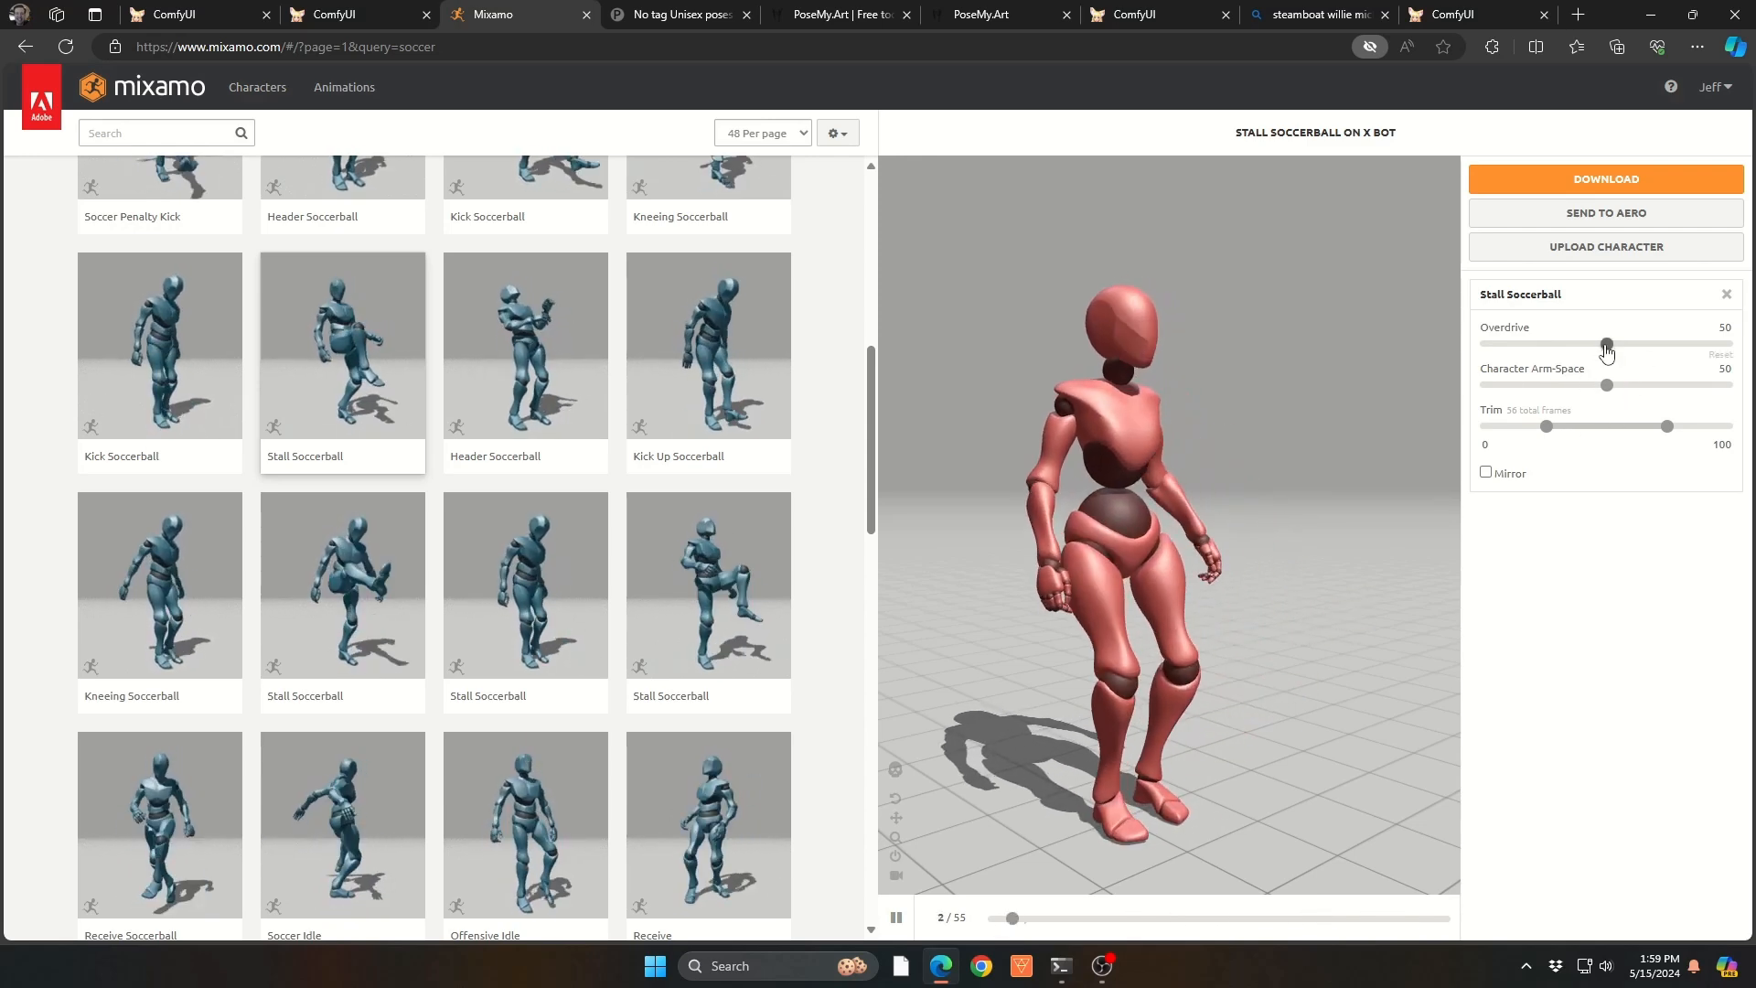
left_click_drag(1607, 386, 1701, 392)
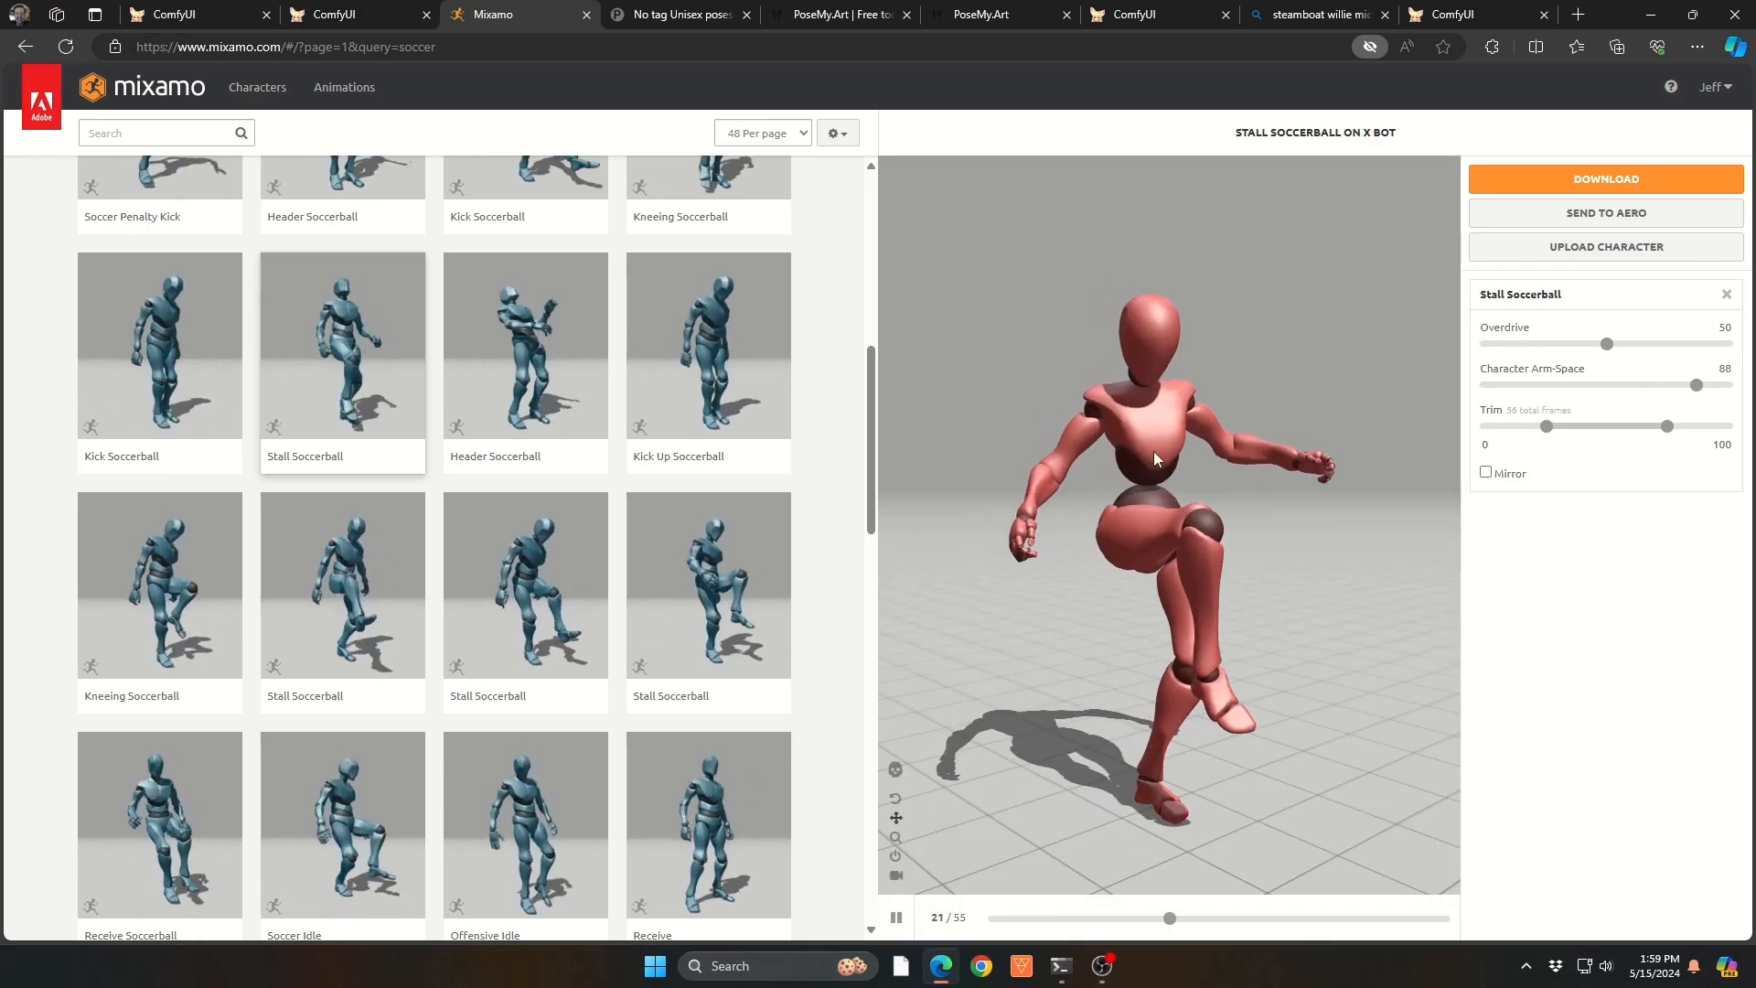
left_click_drag(1696, 386, 1667, 391)
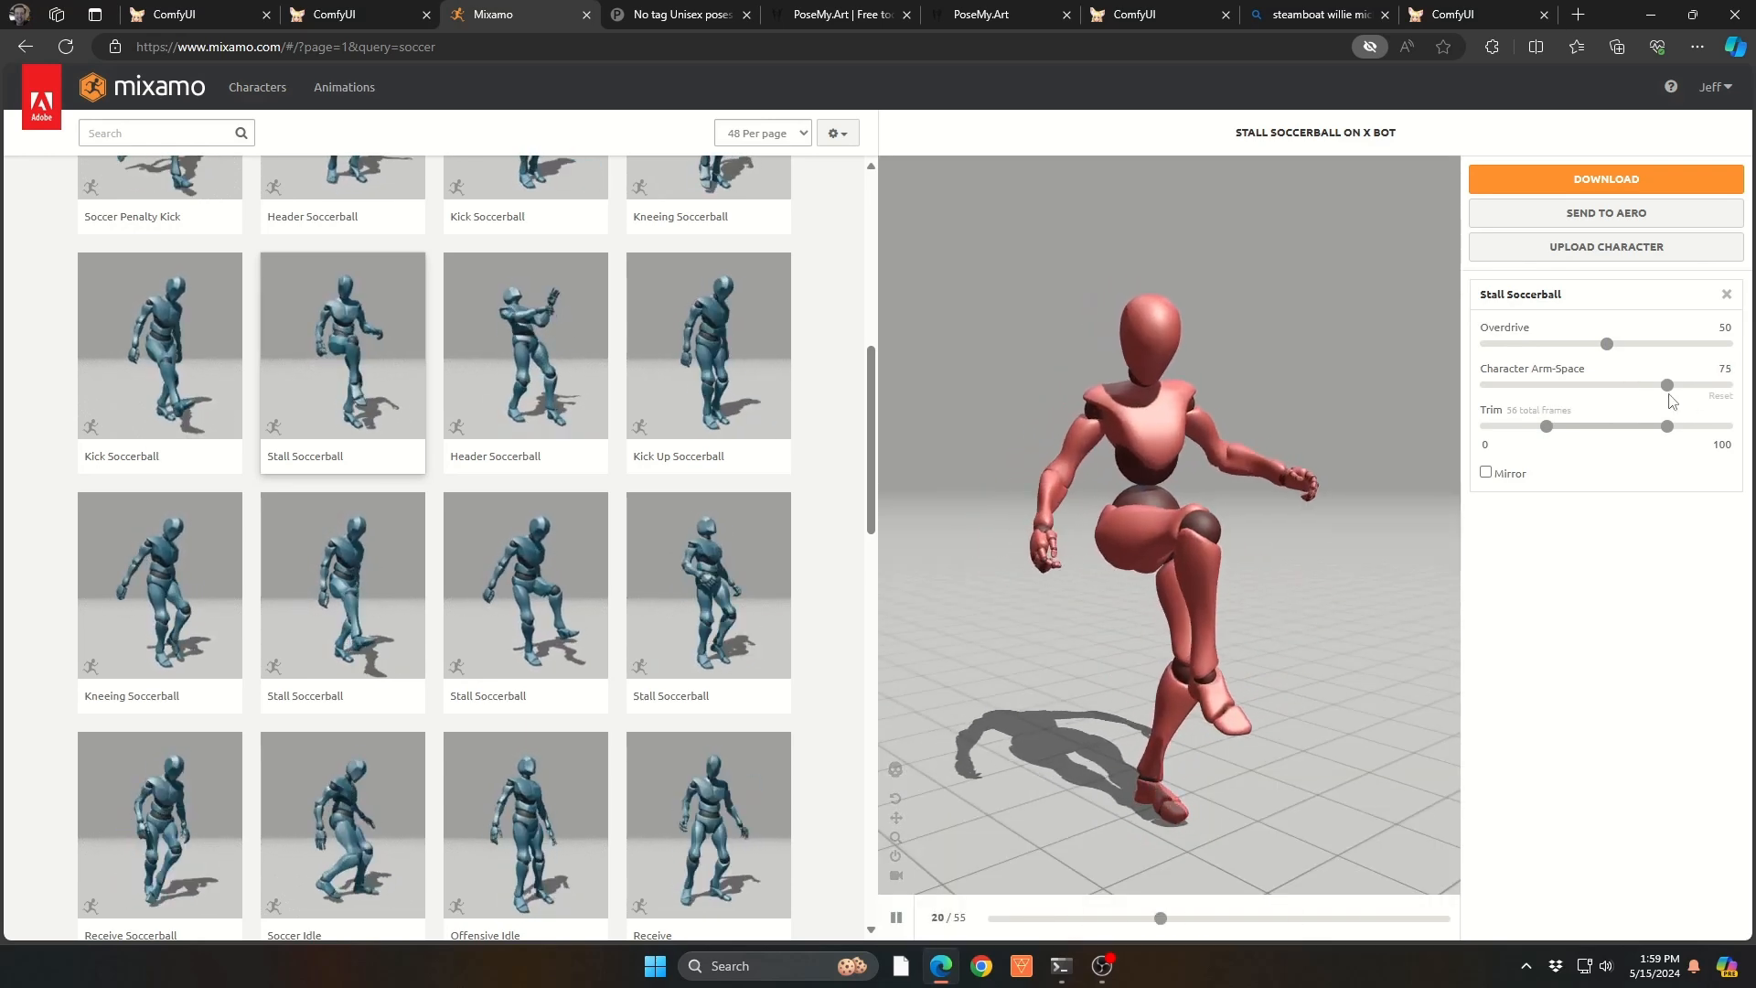
Step: Pause the Stall Soccerball animation at frame 10 and rotate the view around the character to the opposite side
left_click(895, 918)
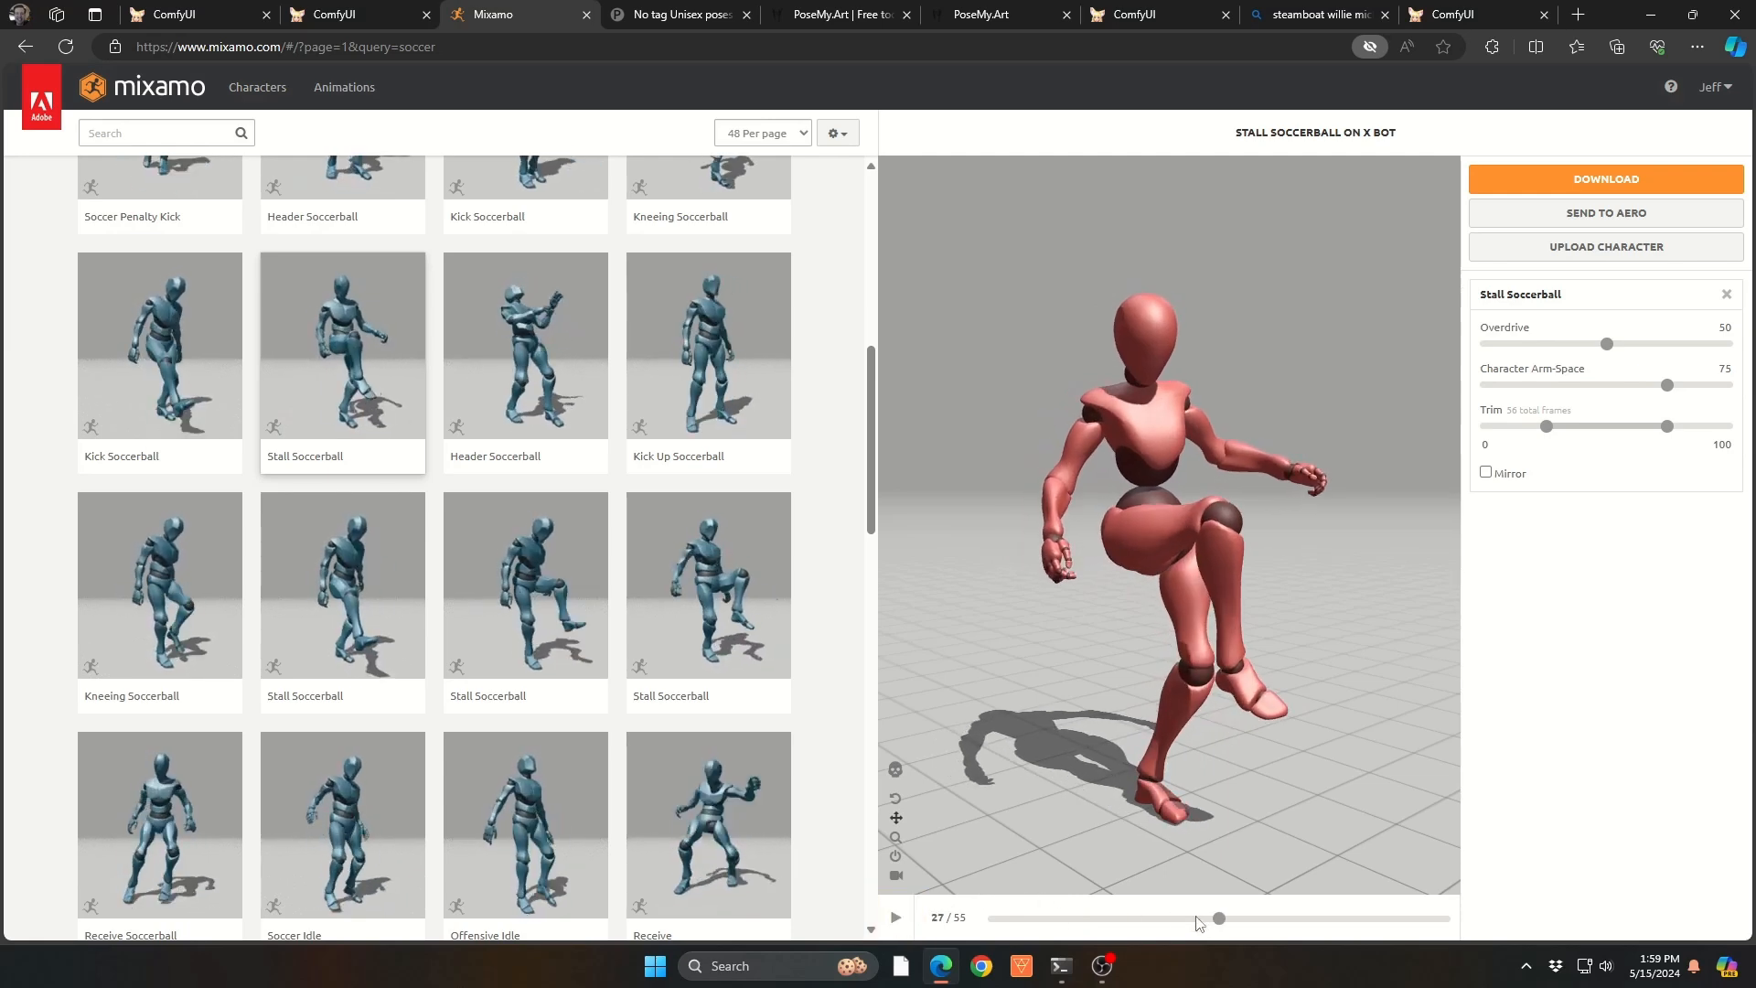
left_click_drag(1213, 925, 1081, 931)
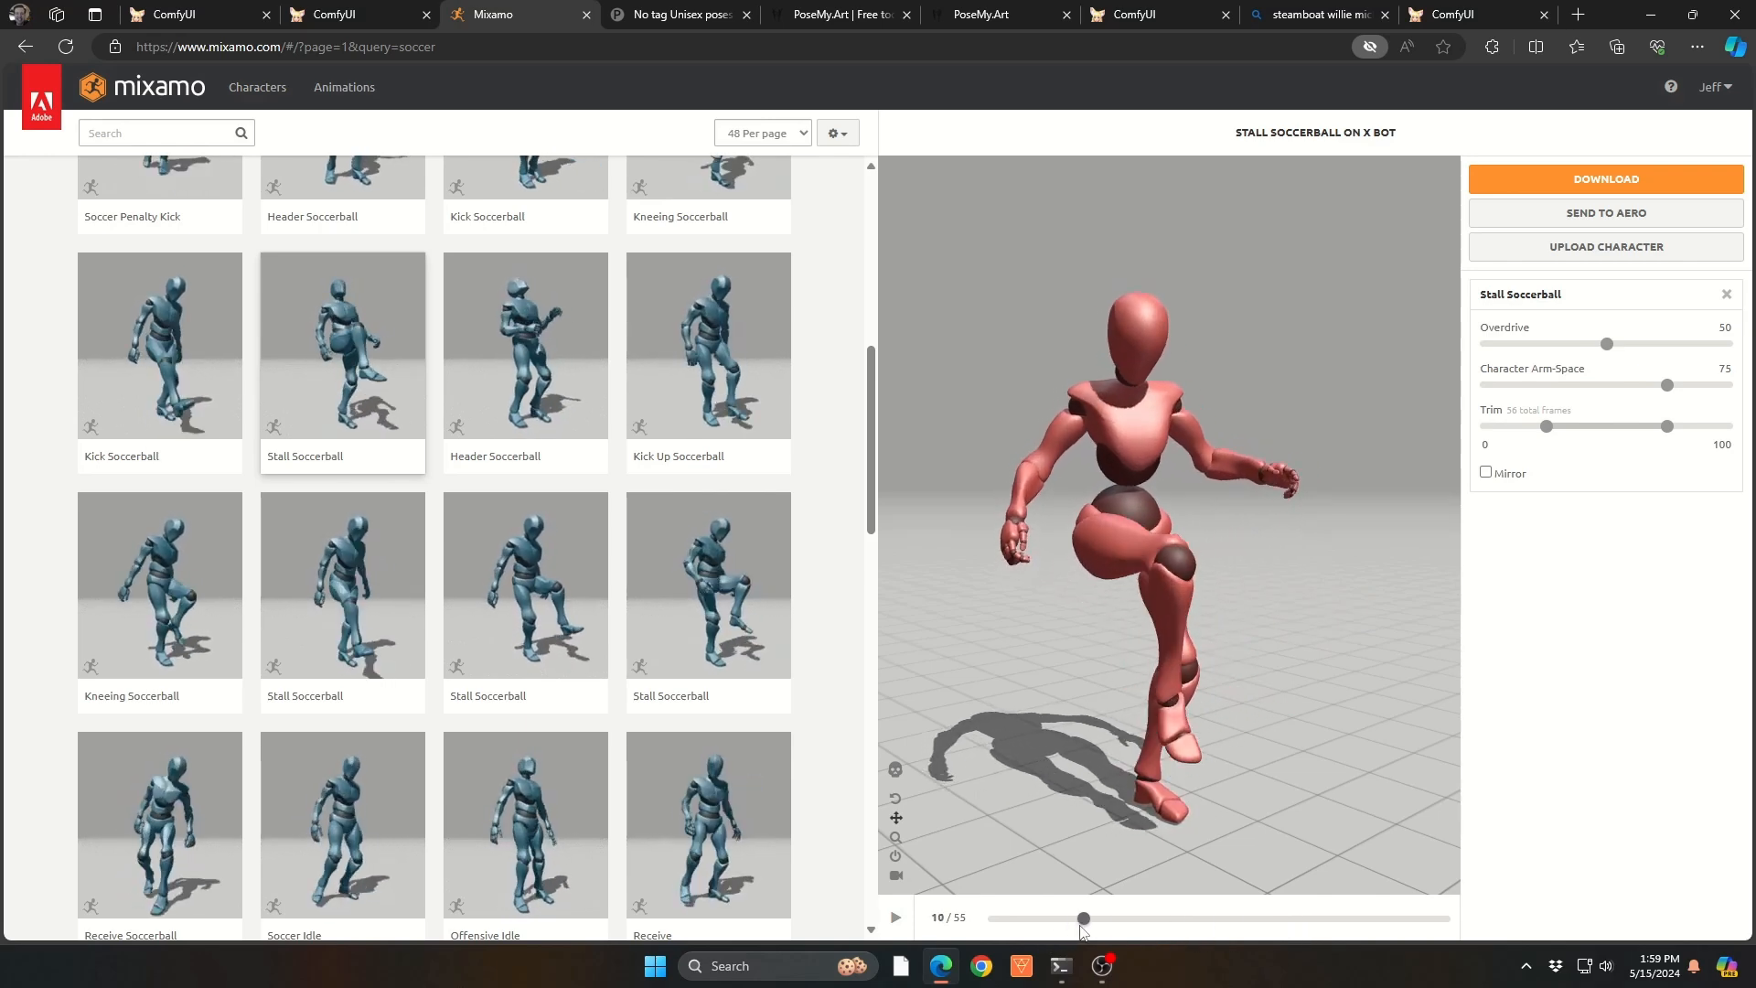
mouse_move(1339, 762)
left_mouse_down()
mouse_move(1320, 759)
mouse_move(1370, 755)
left_mouse_up()
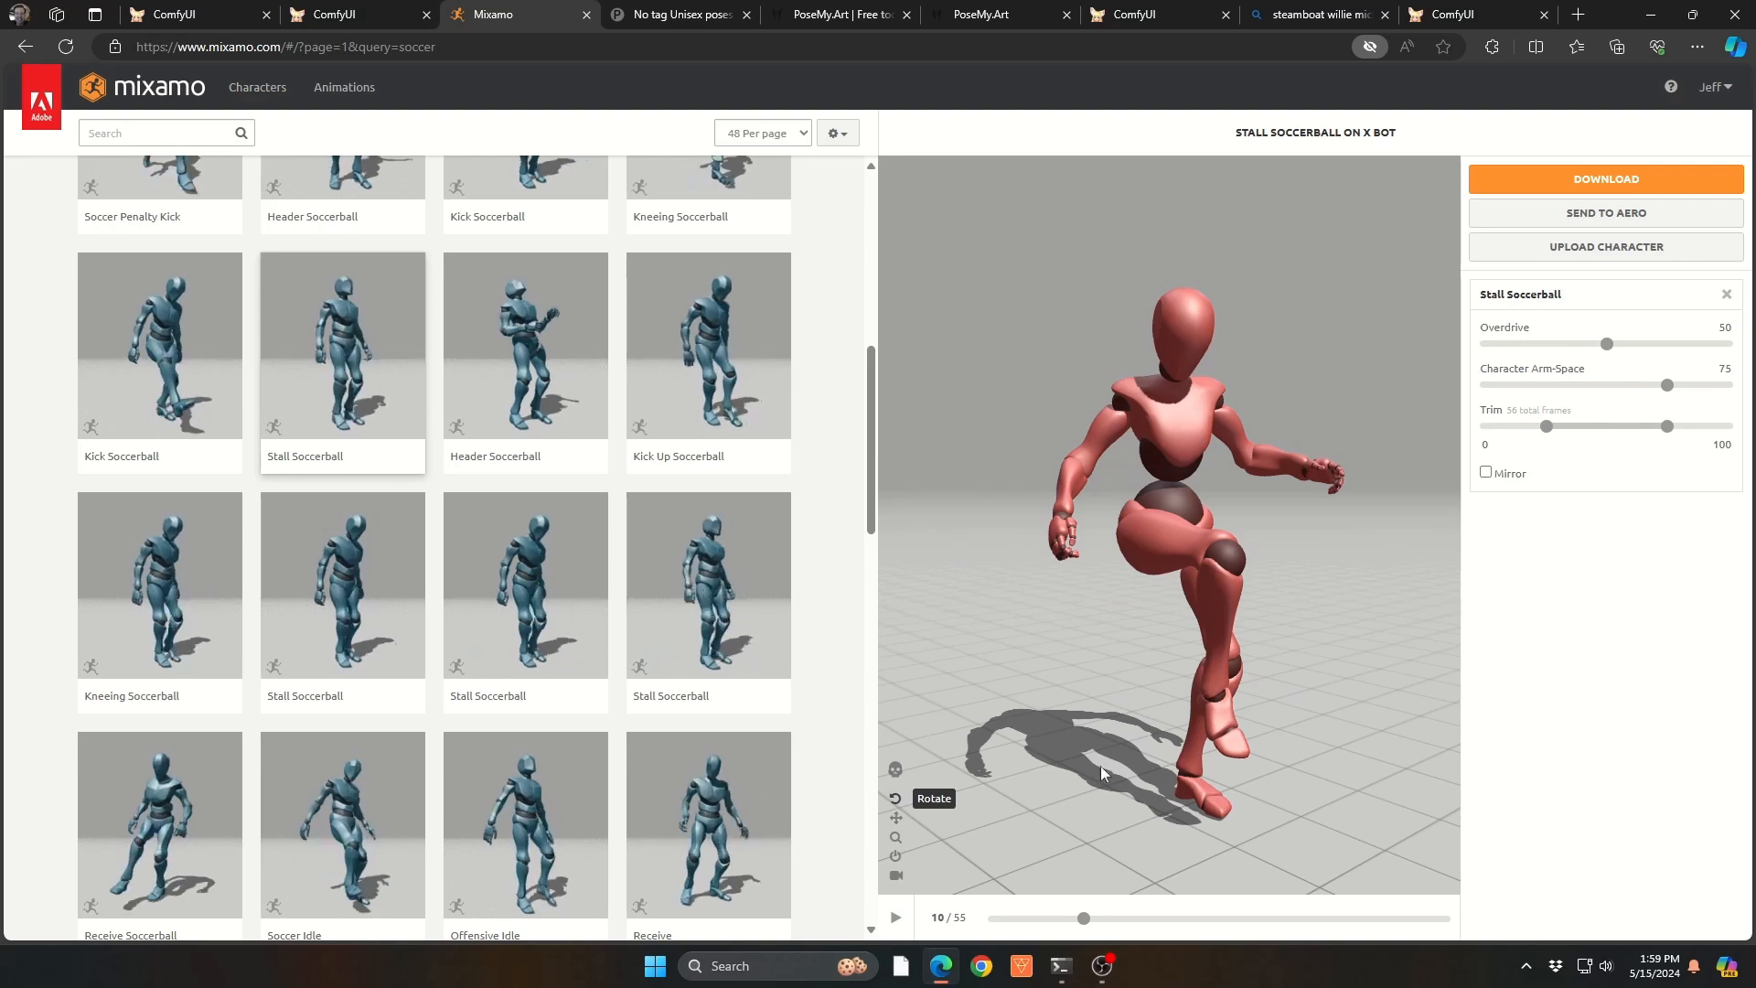
left_click_drag(1101, 767, 1136, 761)
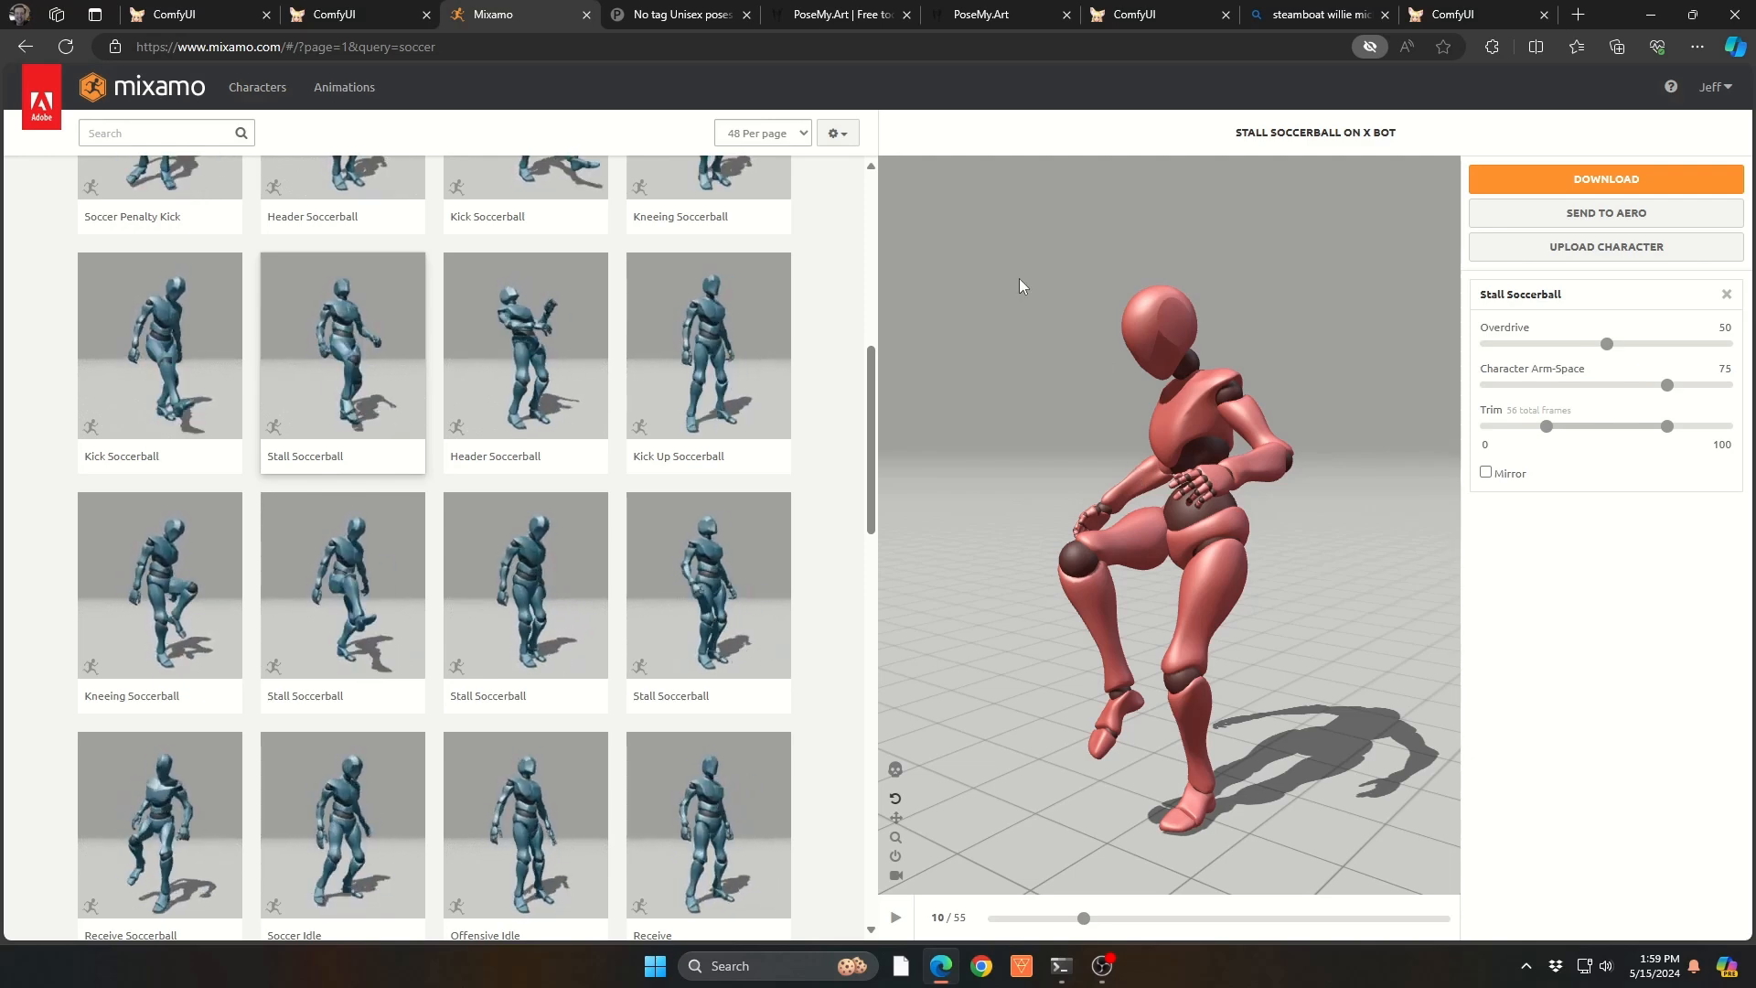
Step: Switch to Posemaniacs and filter the pose library to male poses with the Soccer tag
left_click(656, 8)
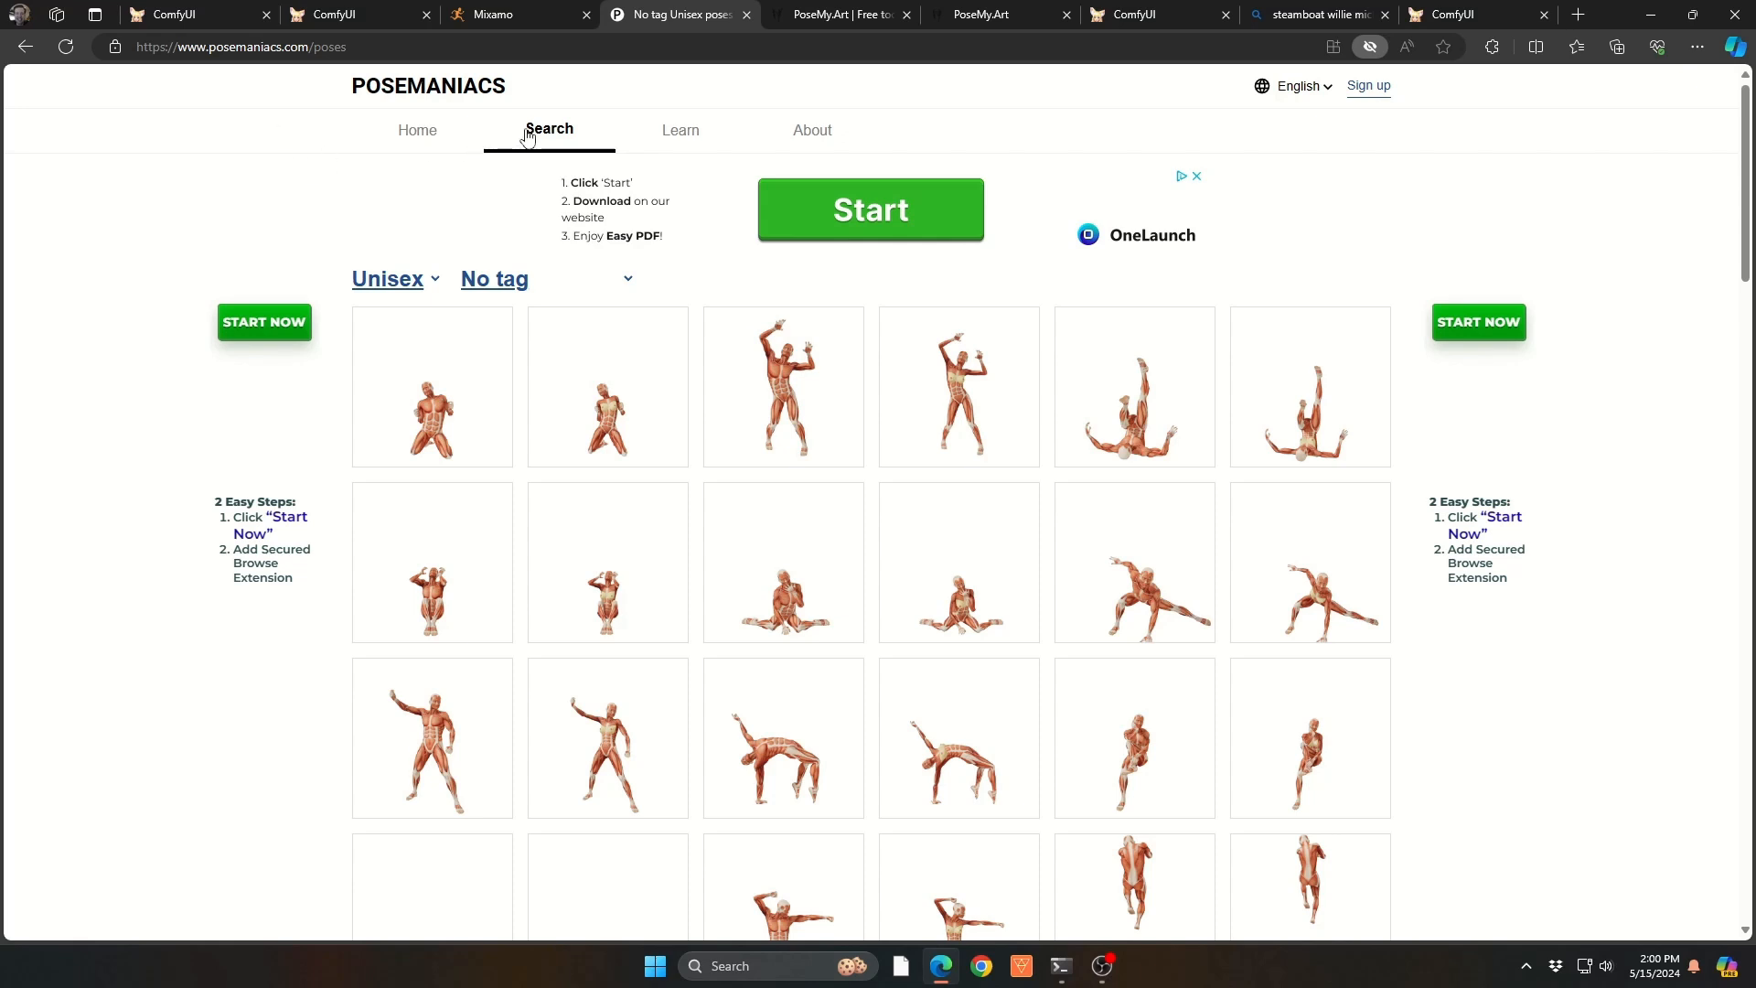
left_click(421, 278)
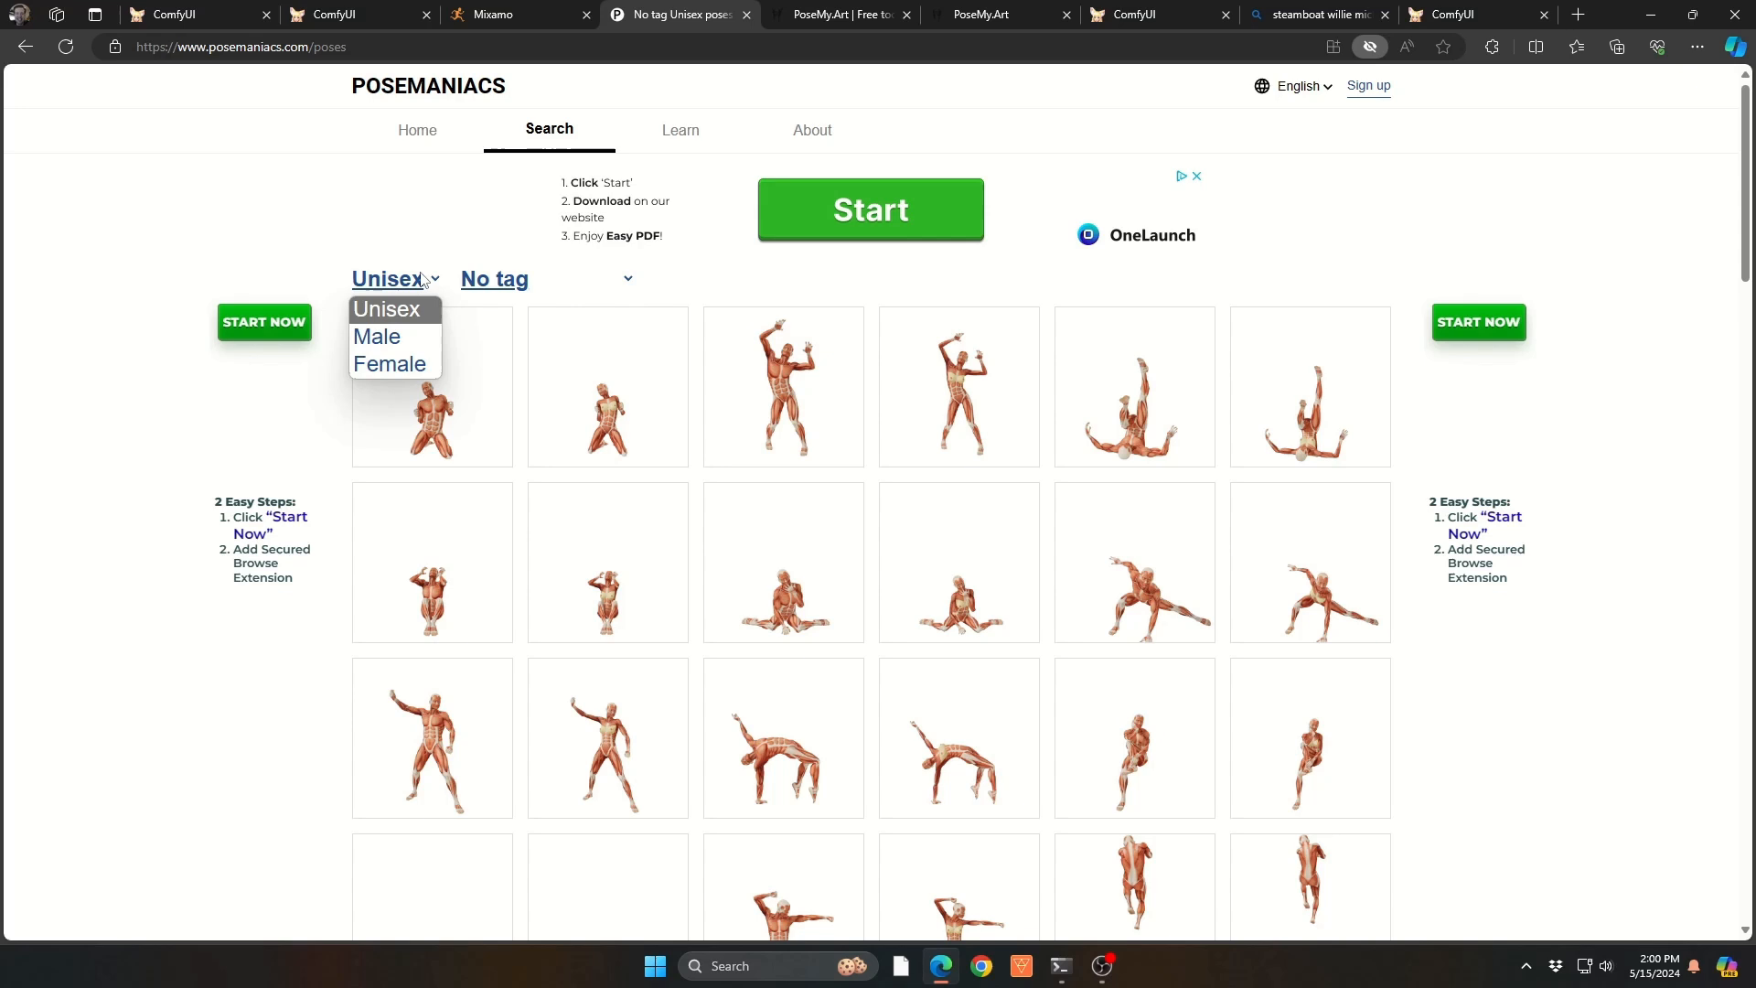
left_click(396, 338)
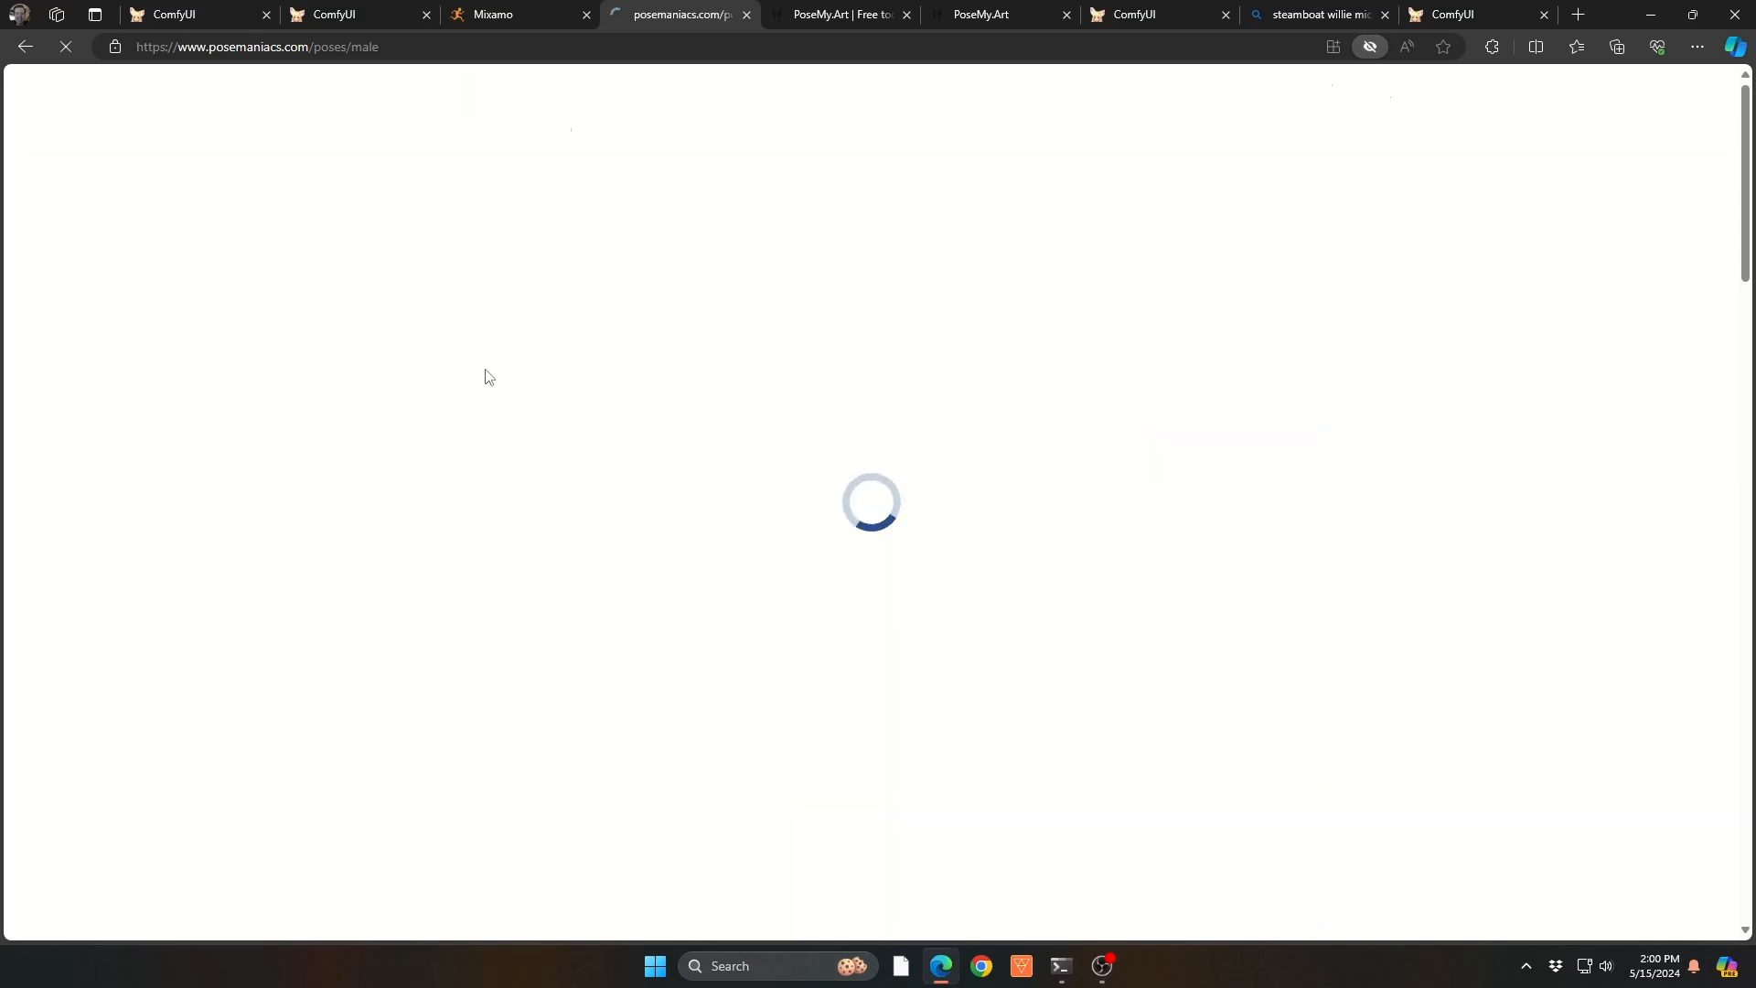
left_click(509, 284)
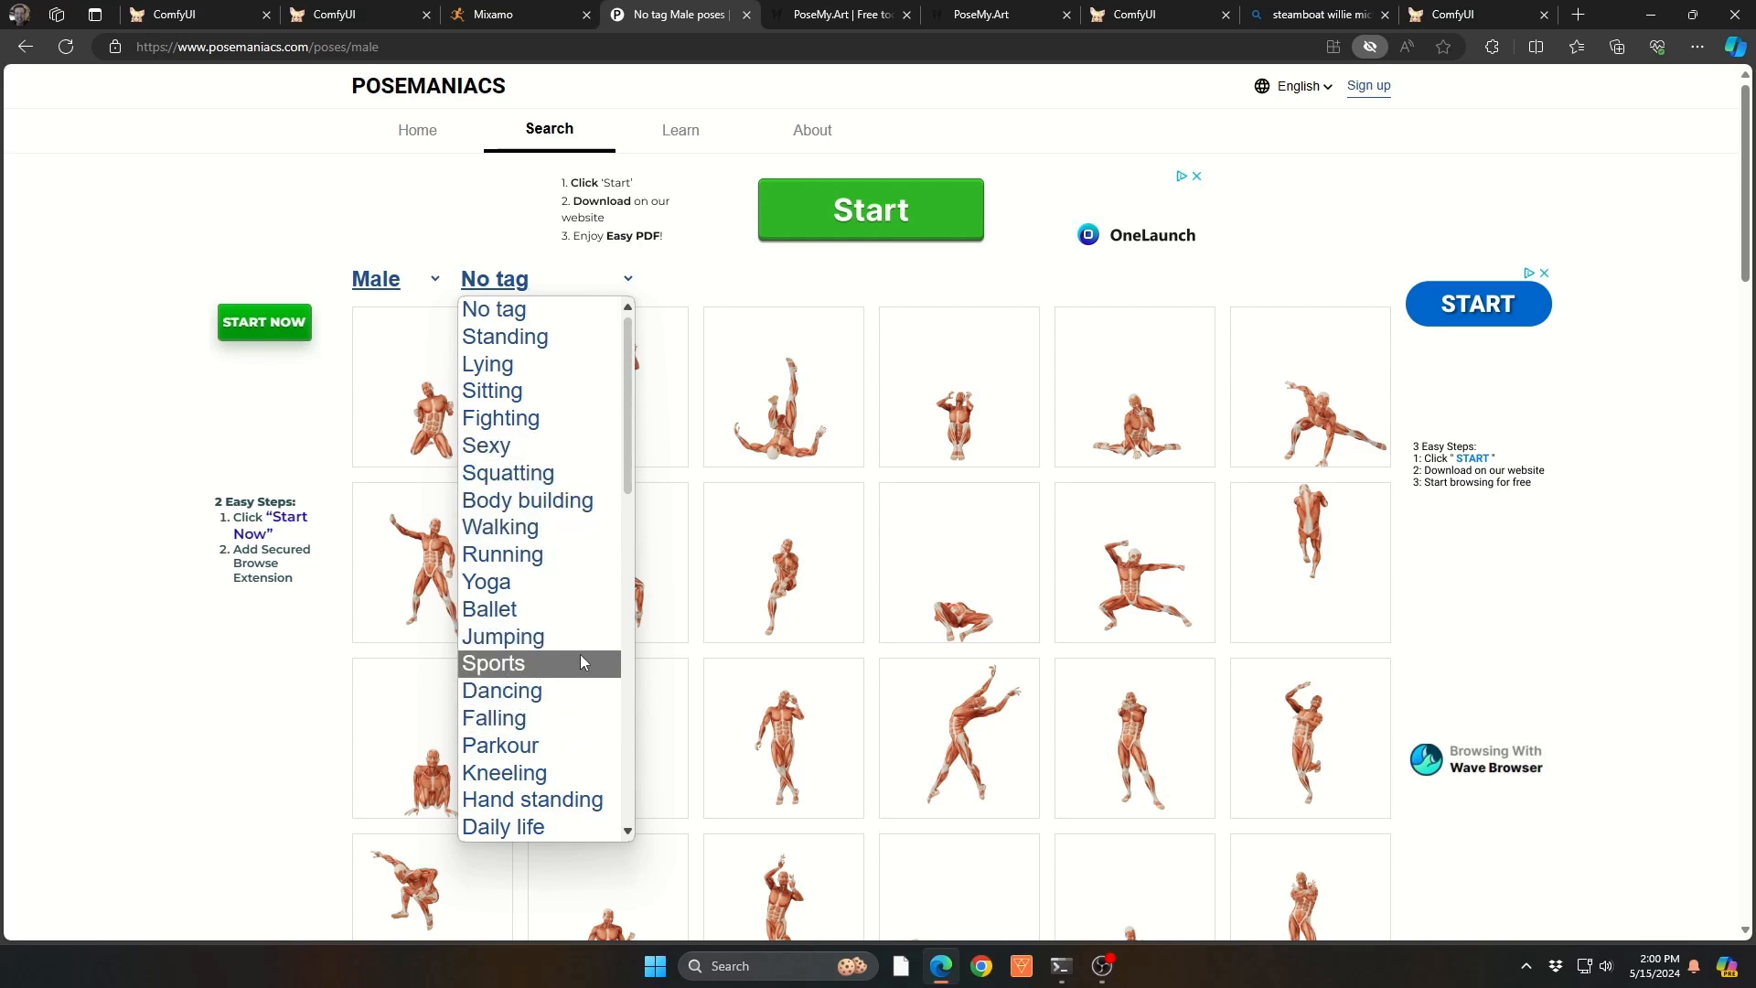
scroll(584, 648, "down", 8)
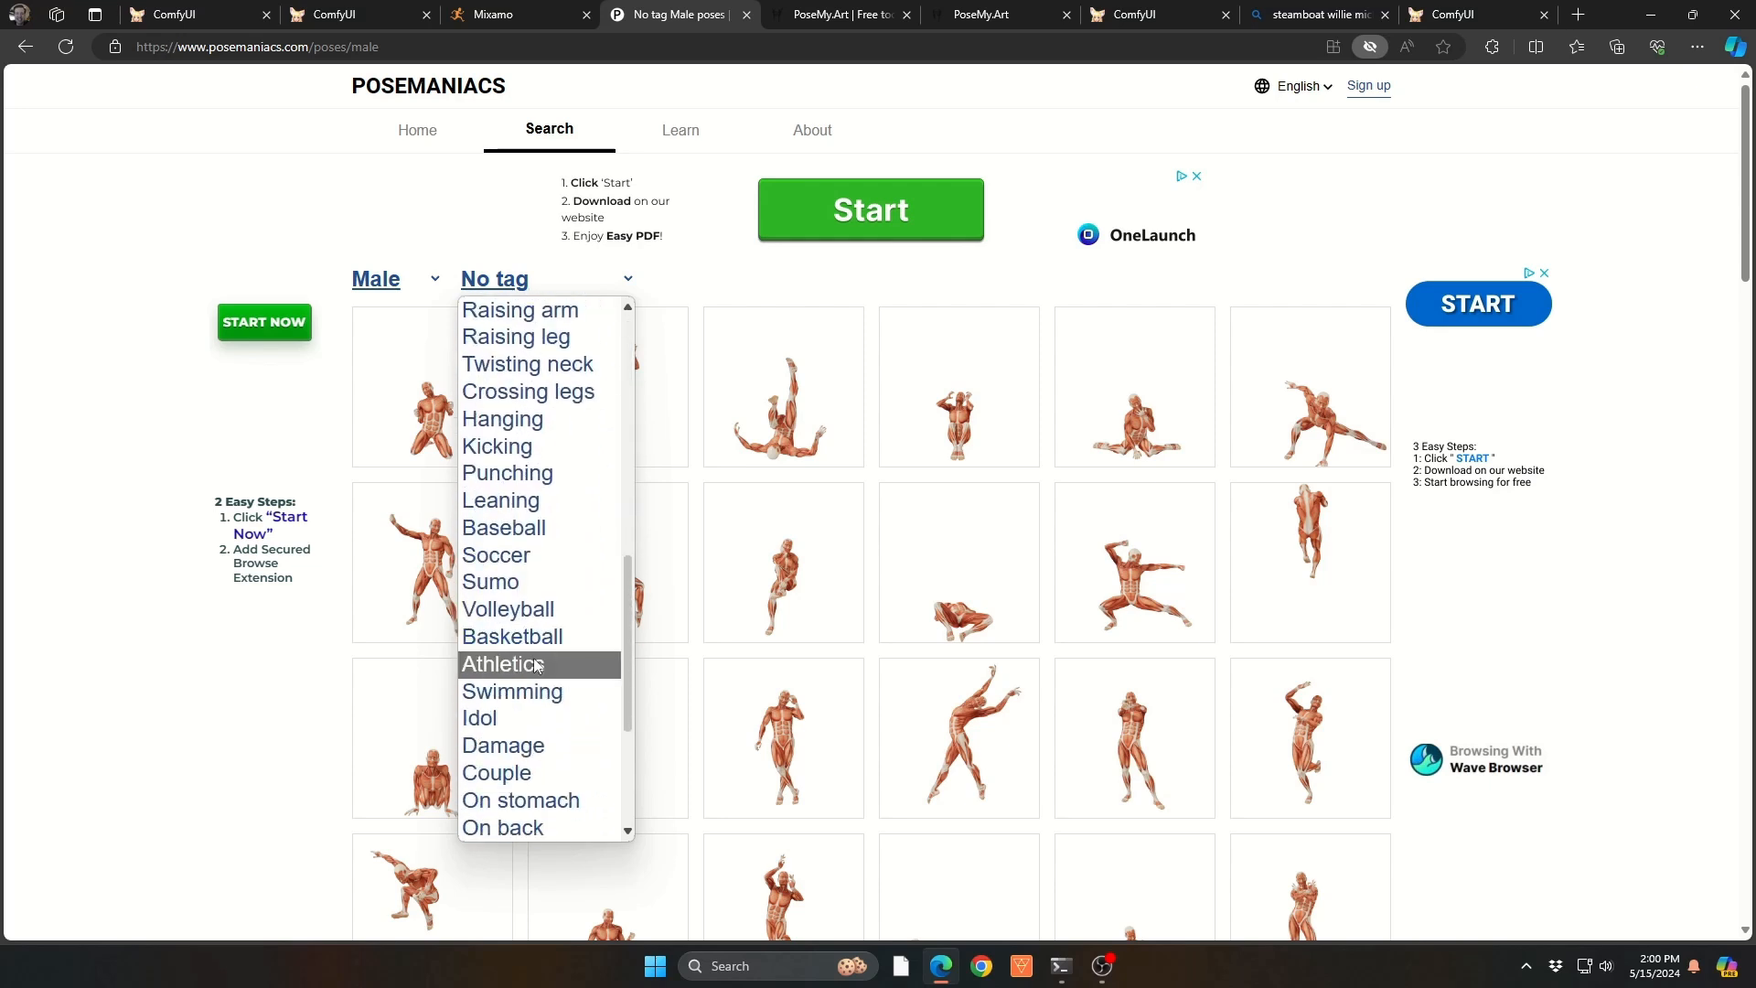
left_click(527, 557)
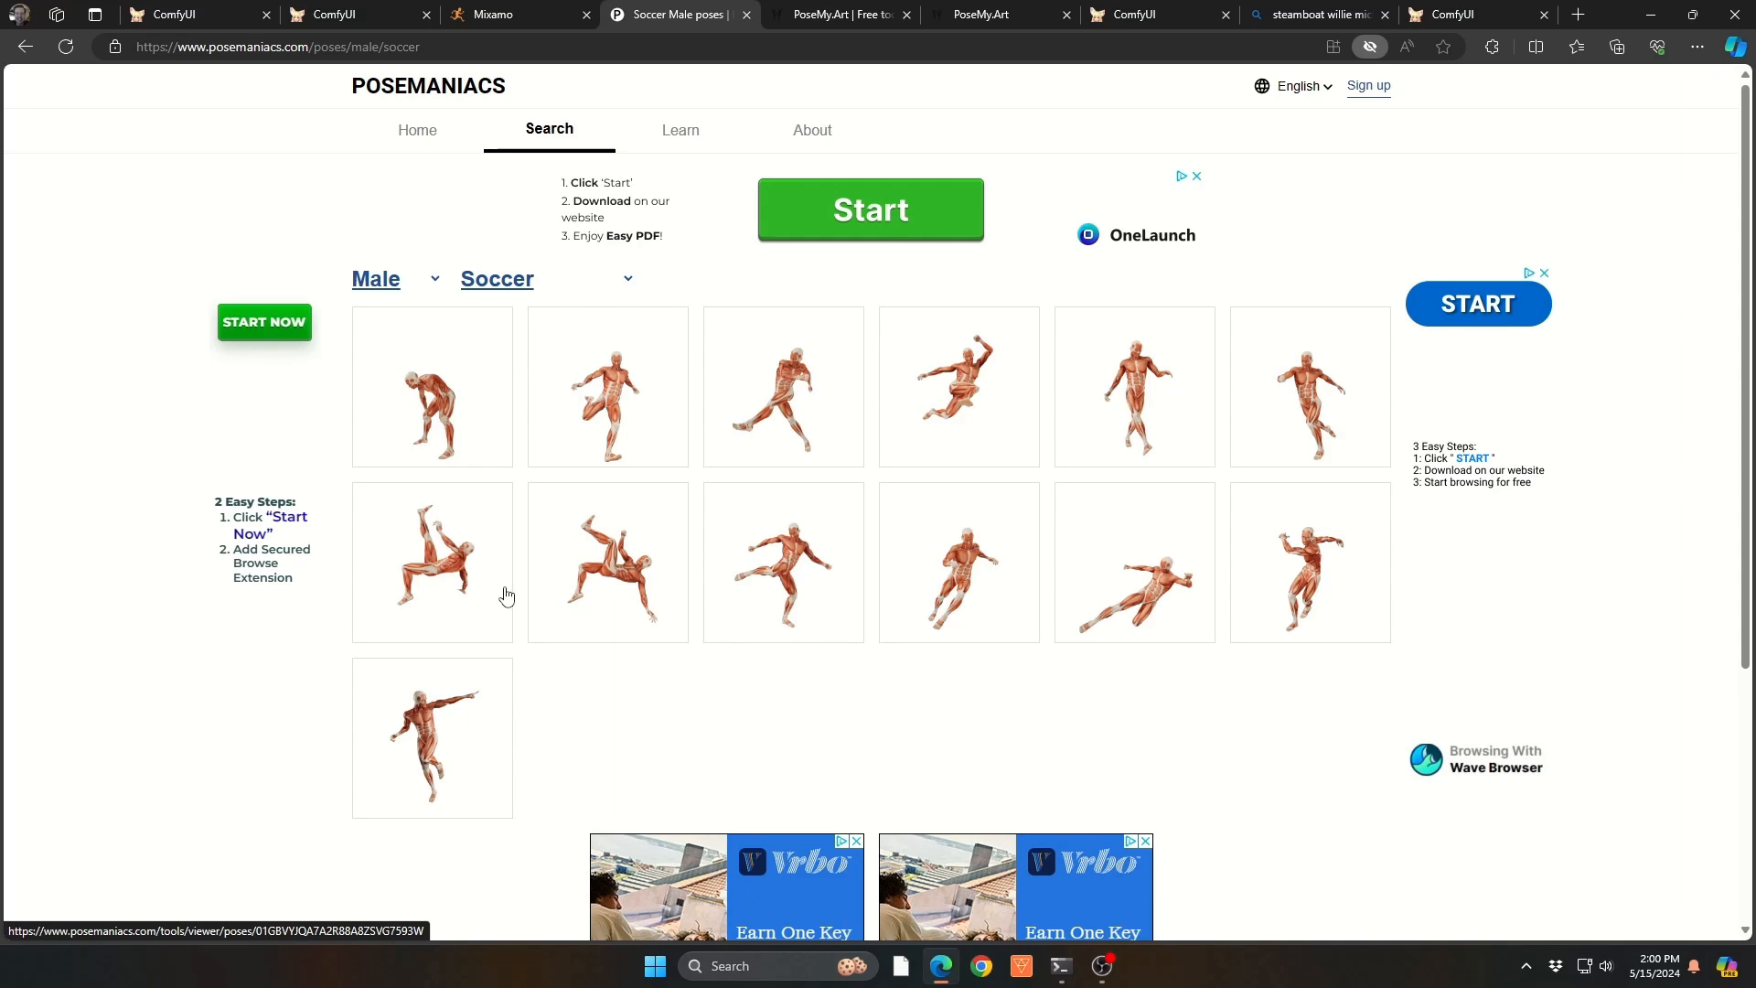
Step: Open the male soccer pose with one leg drawn back for a kick, and rotate and zoom the 3D figure to examine it
left_click(644, 500)
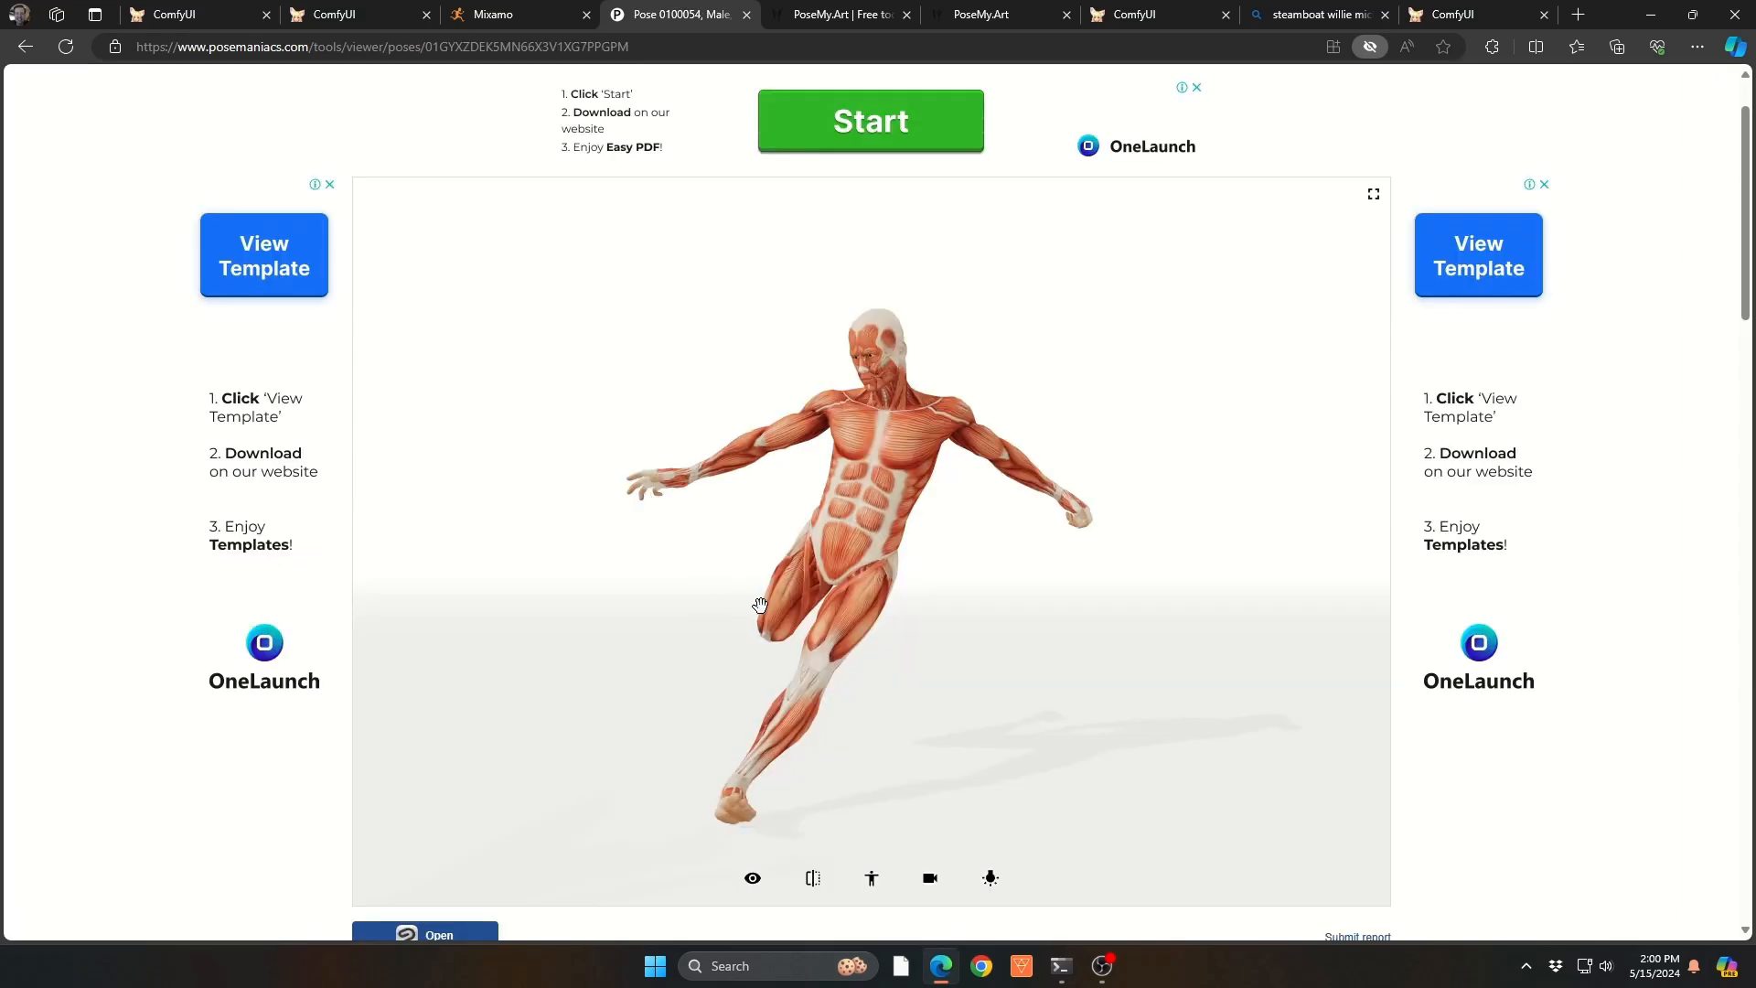
left_click_drag(760, 604, 990, 637)
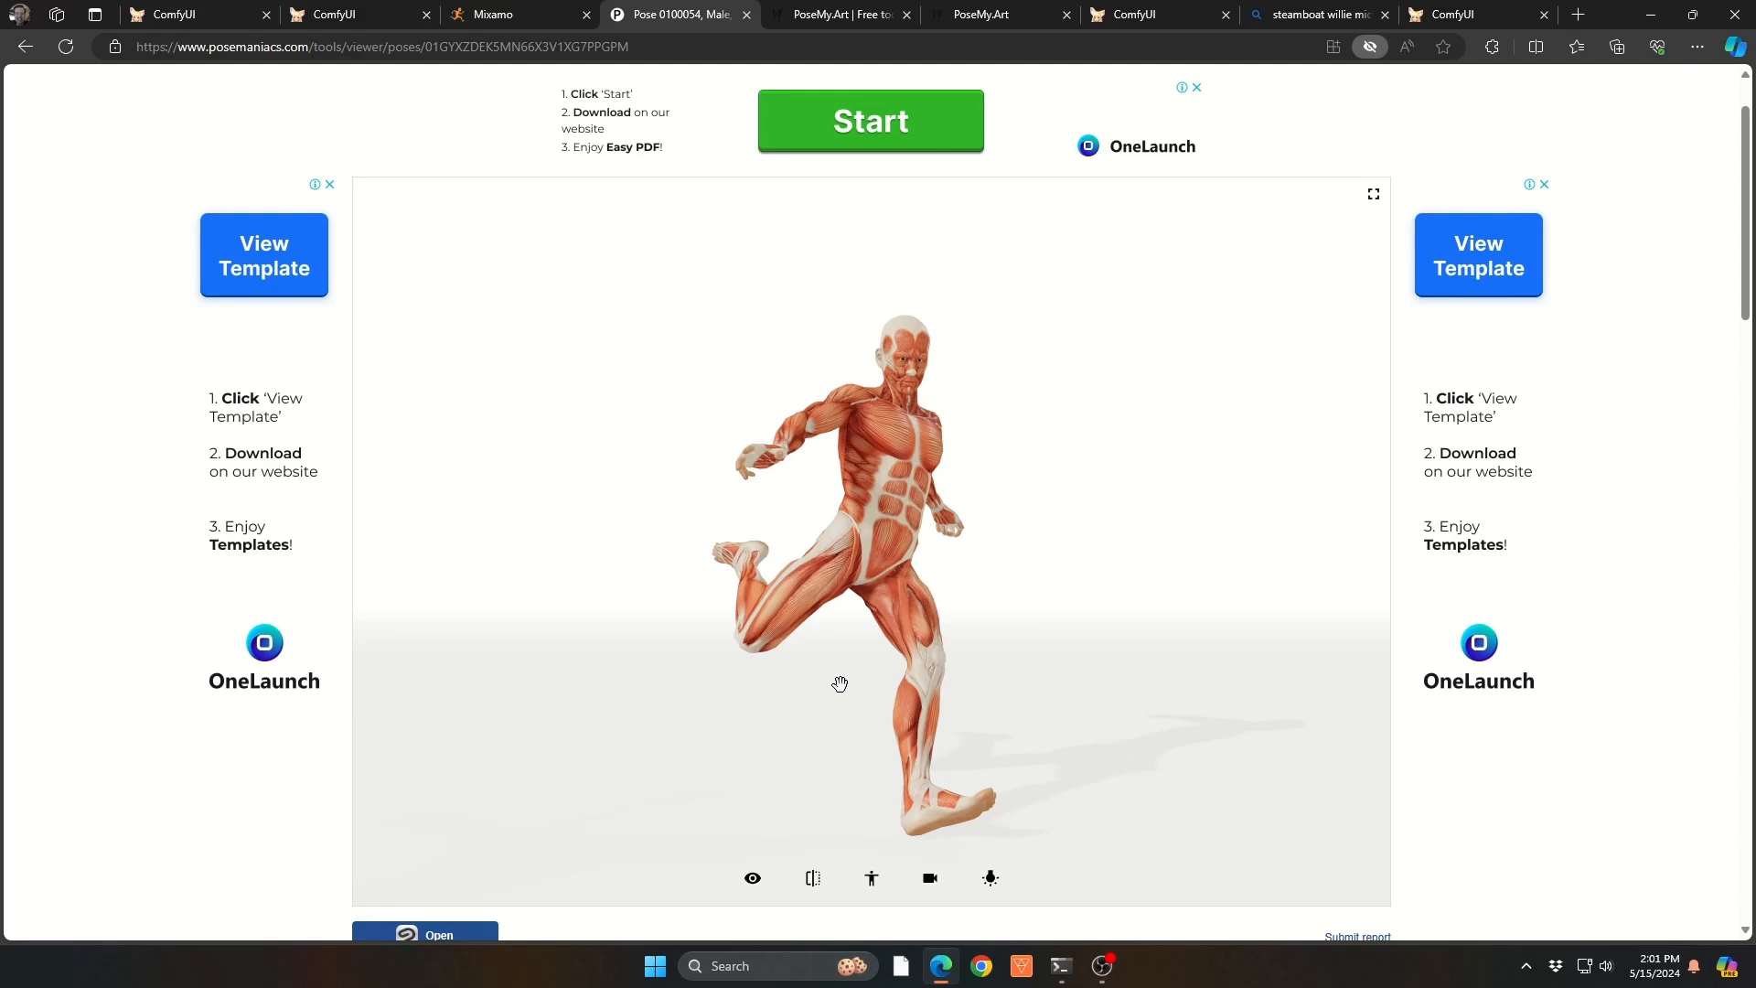
left_click_drag(1069, 722, 1060, 714)
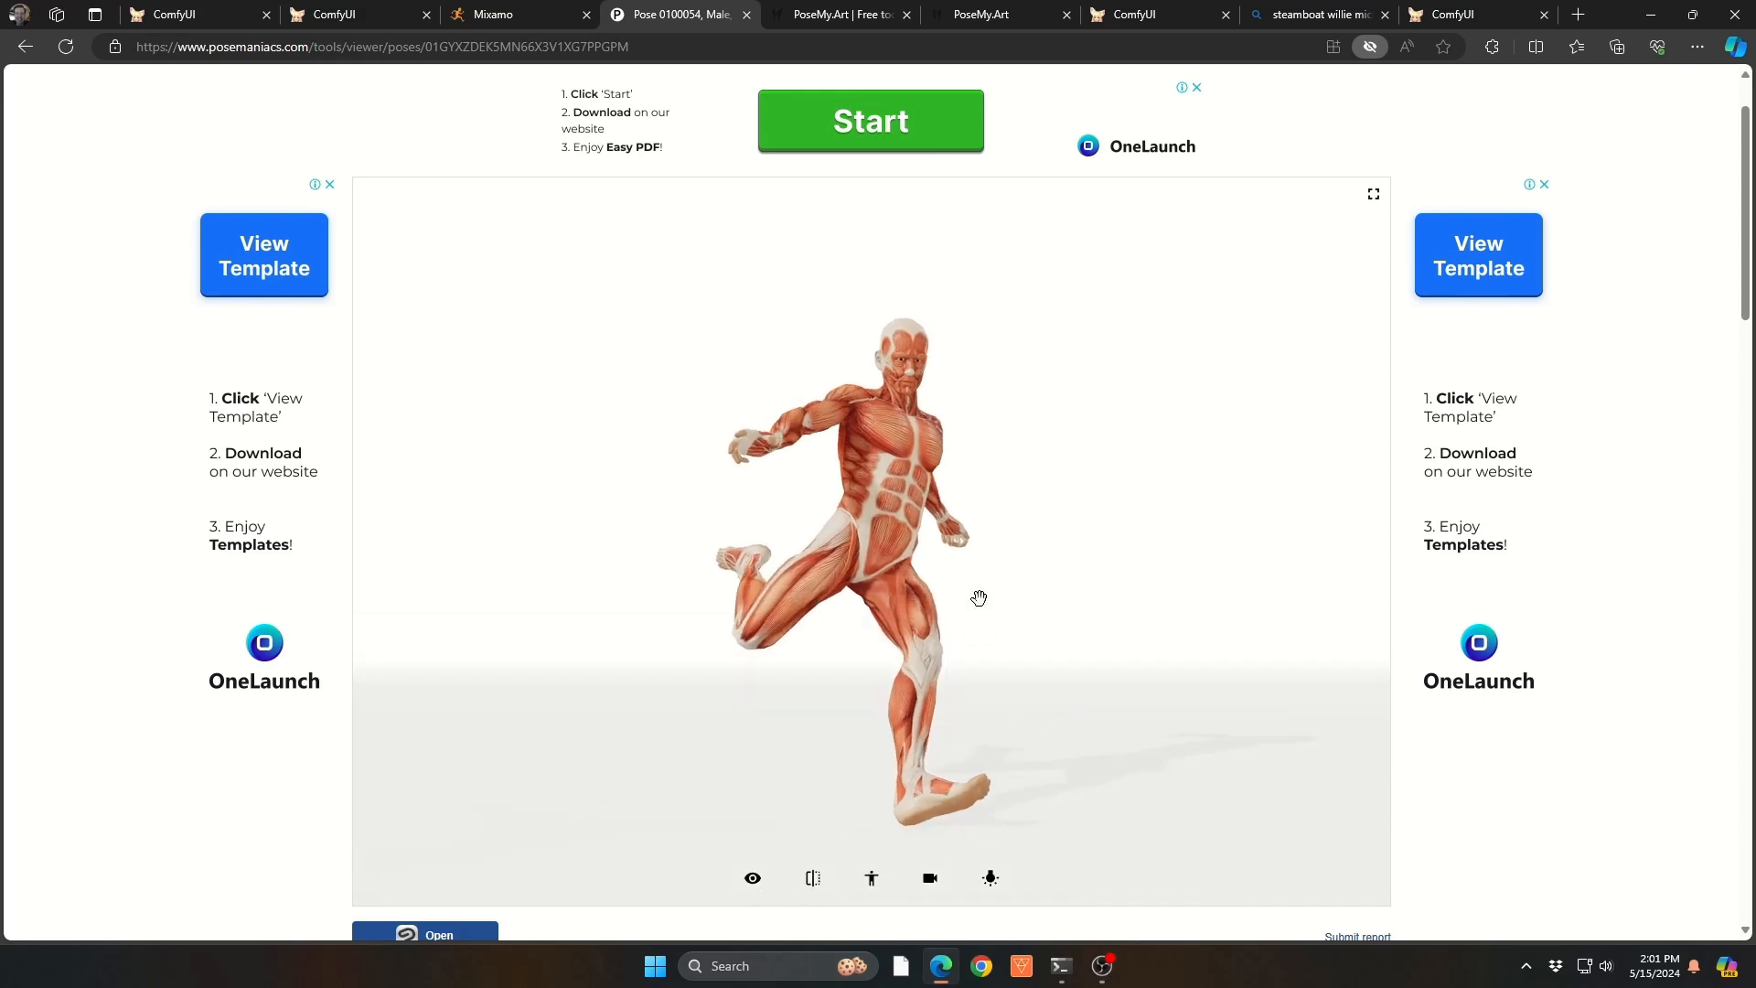
scroll(978, 598, "down", 1)
scroll(978, 599, "up", 2)
left_click_drag(982, 602, 924, 586)
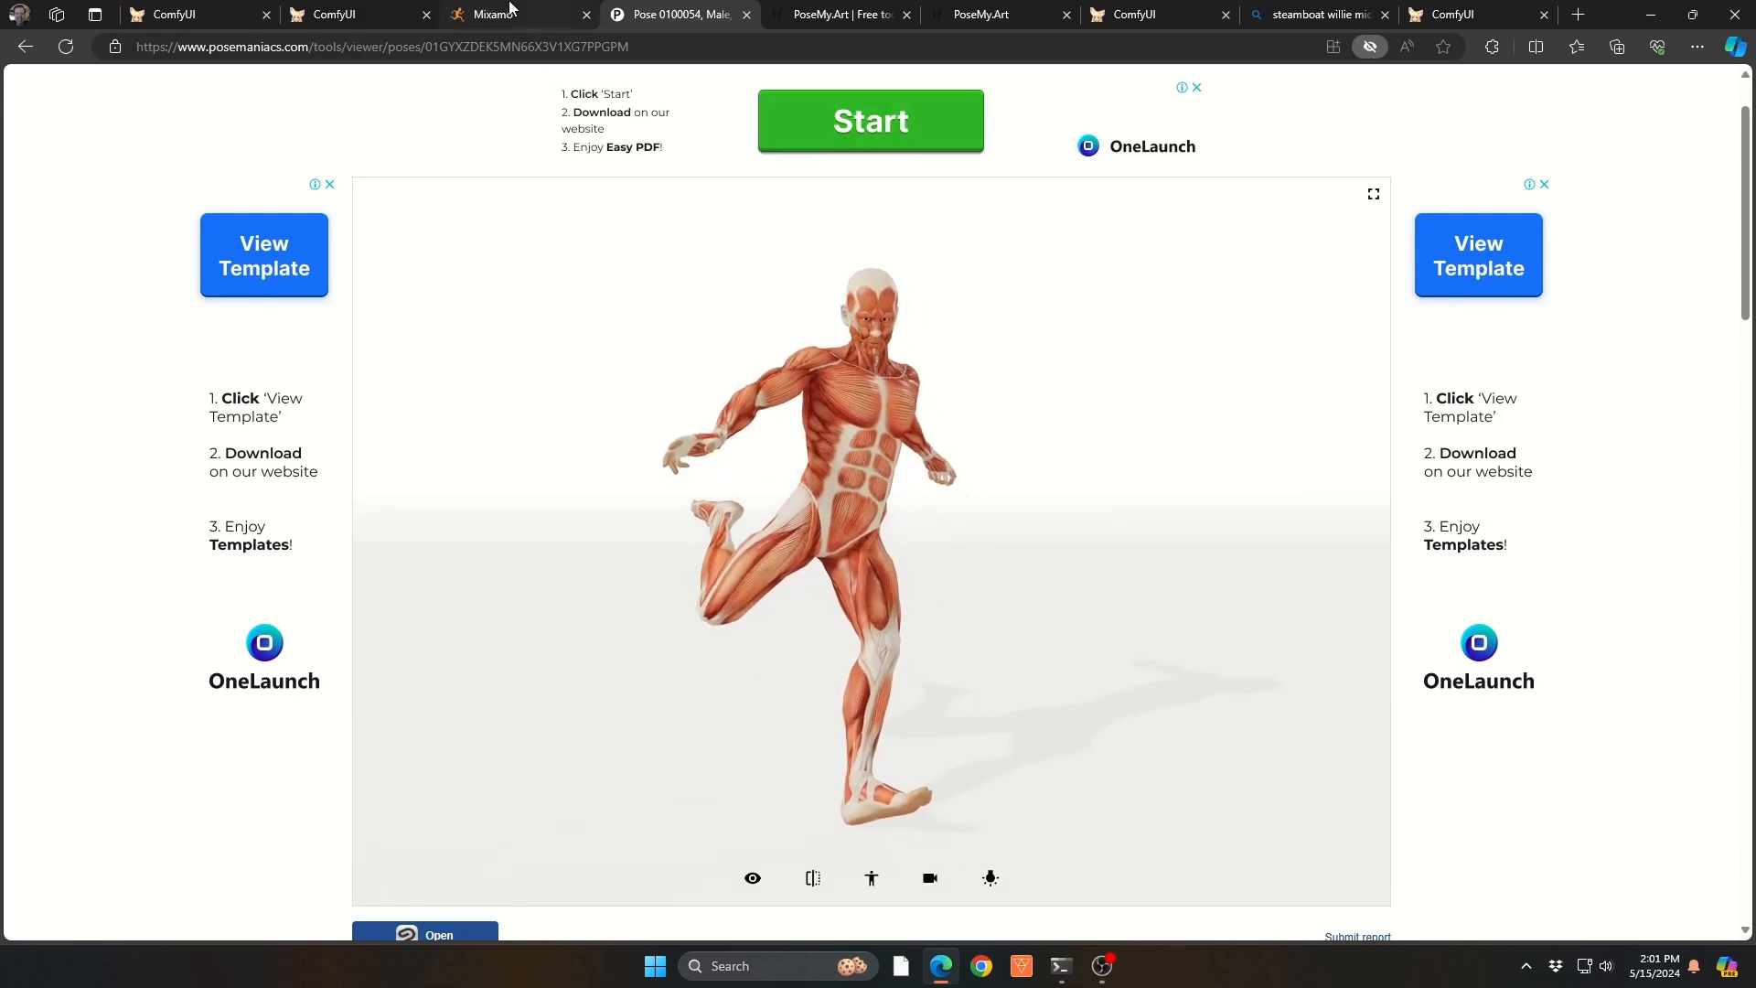
mouse_move(504, 9)
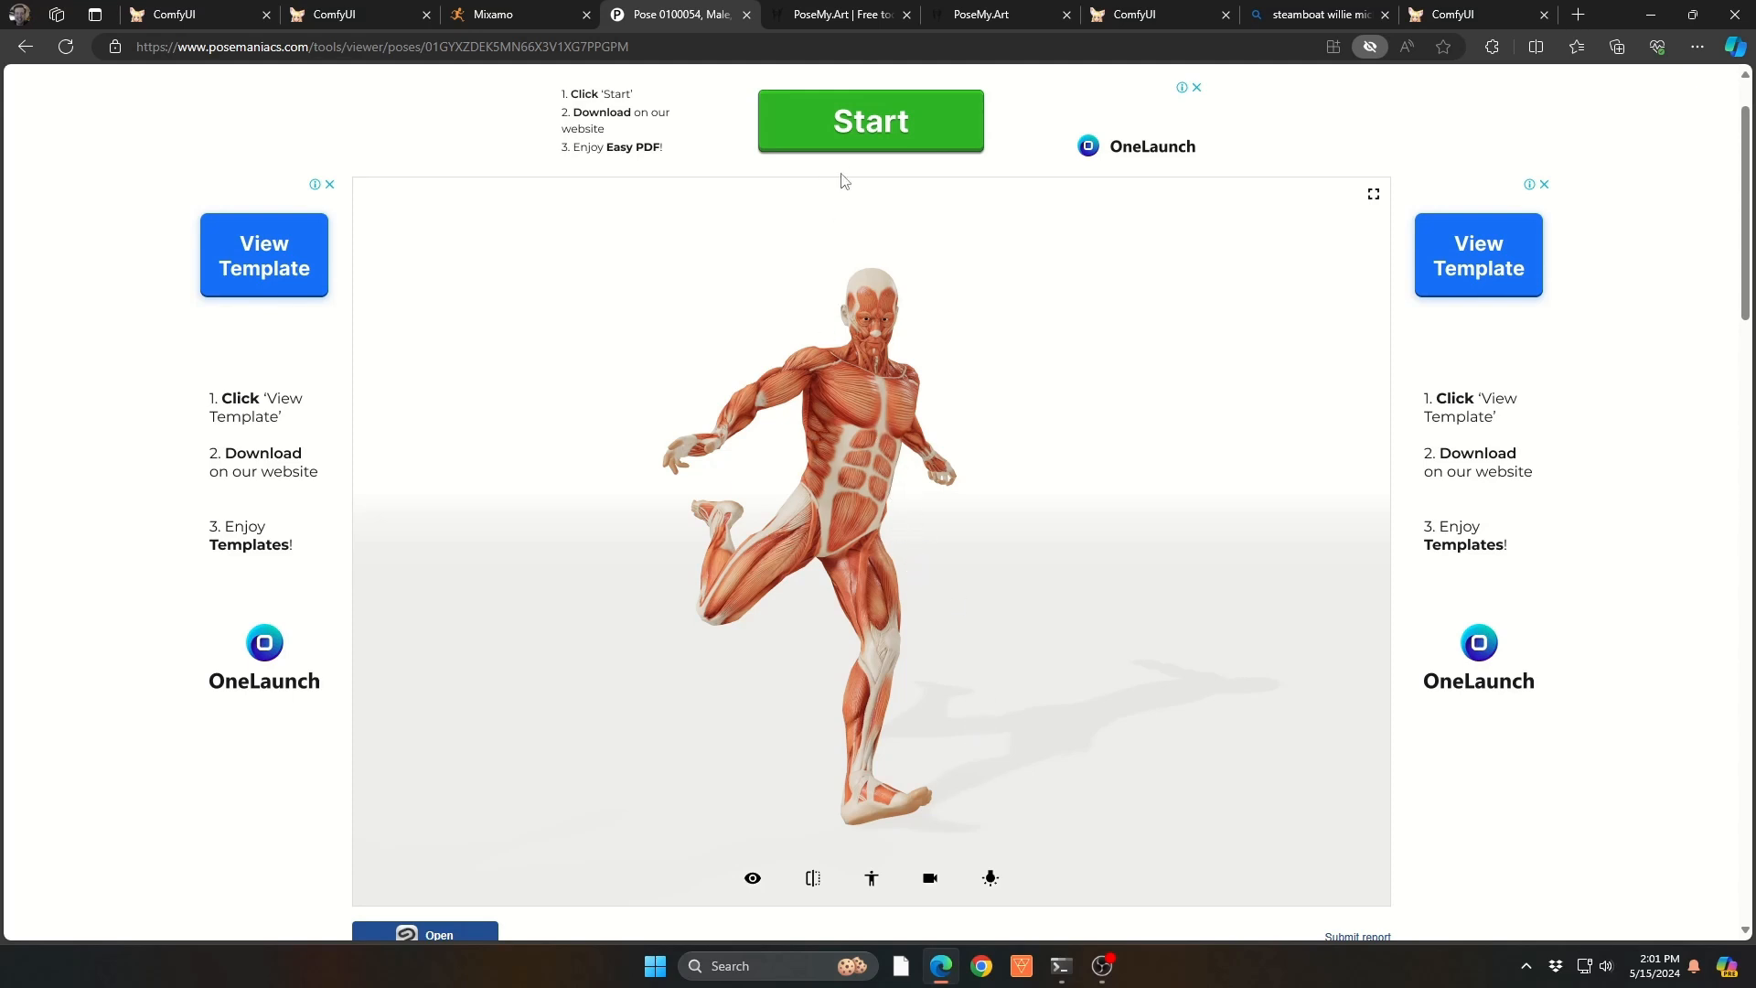
Step: Switch to PoseMy.Art, open its pose search page, and search for "soccer"
left_click(851, 13)
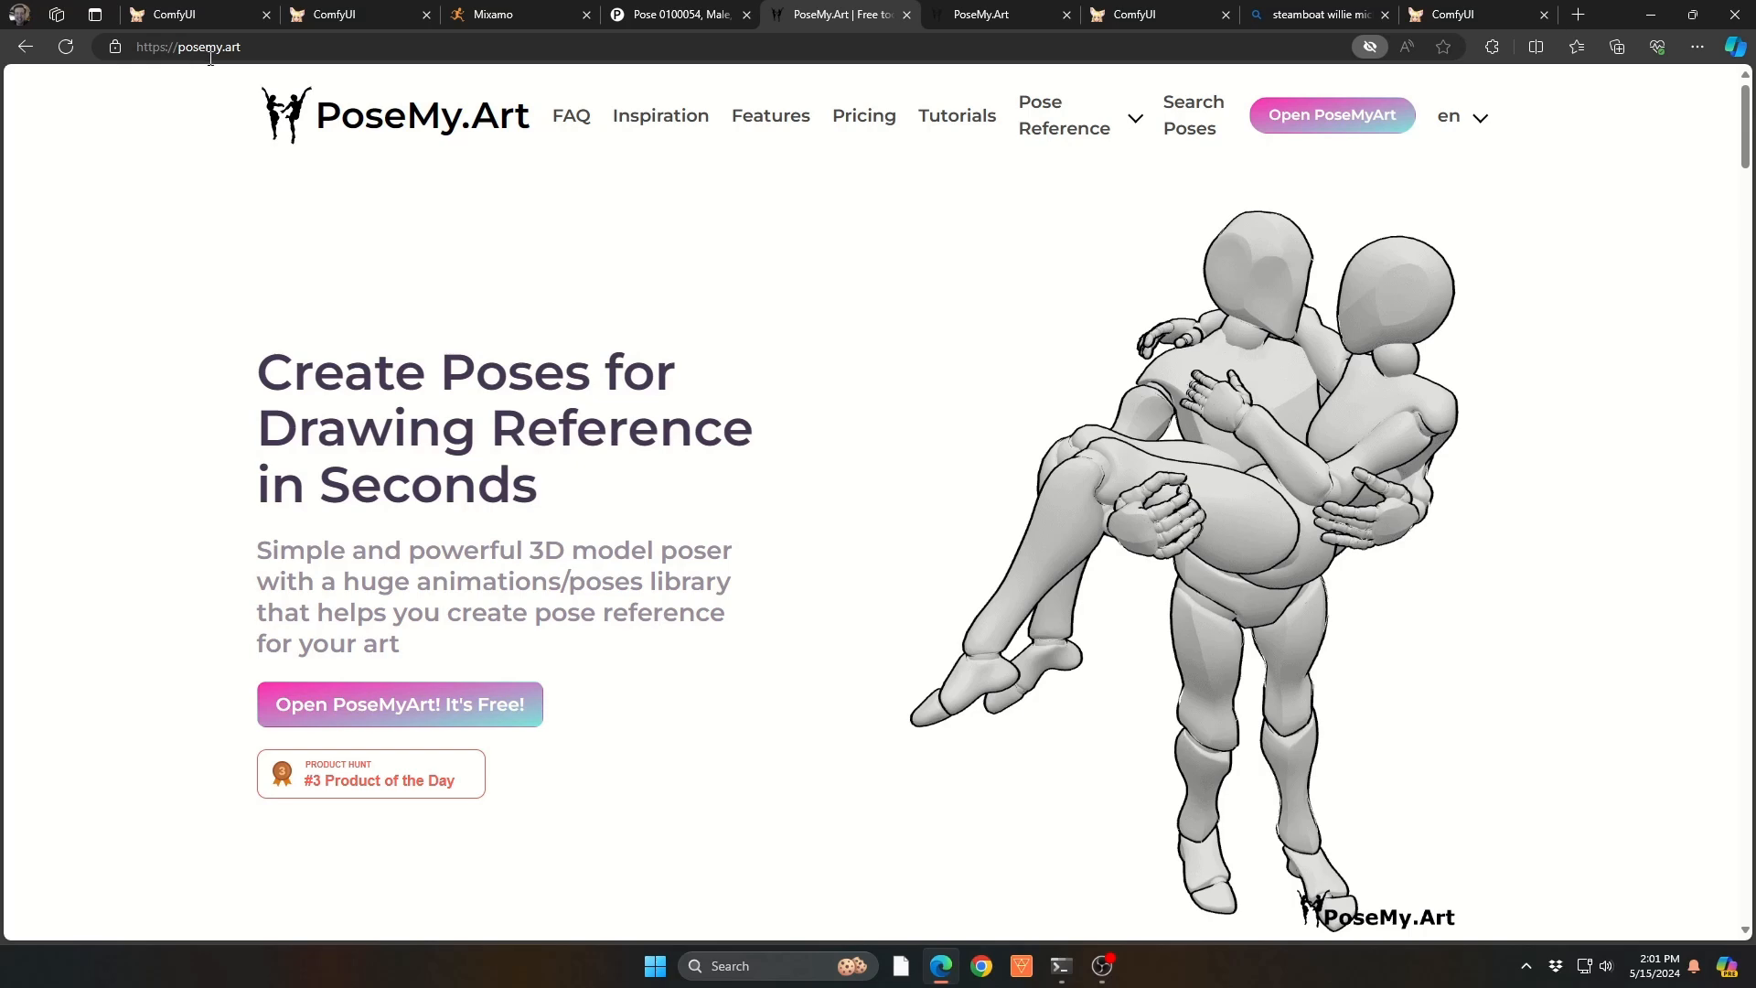
left_click(1189, 122)
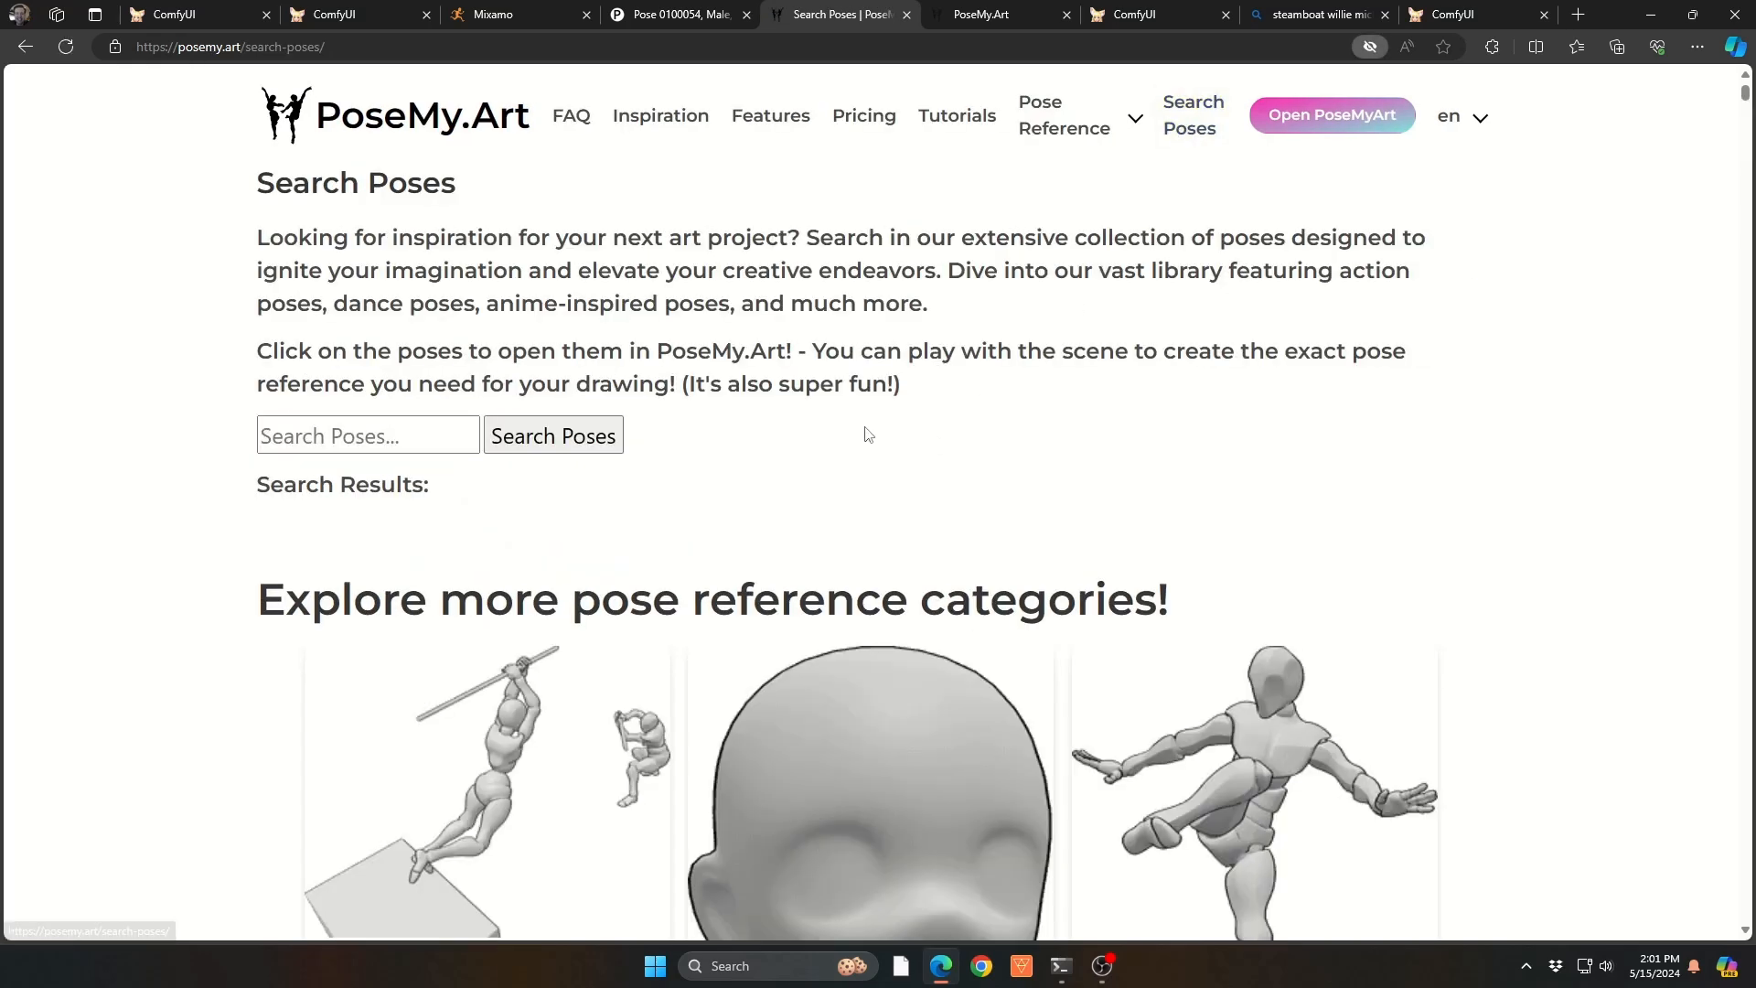
left_click(417, 433)
type("s")
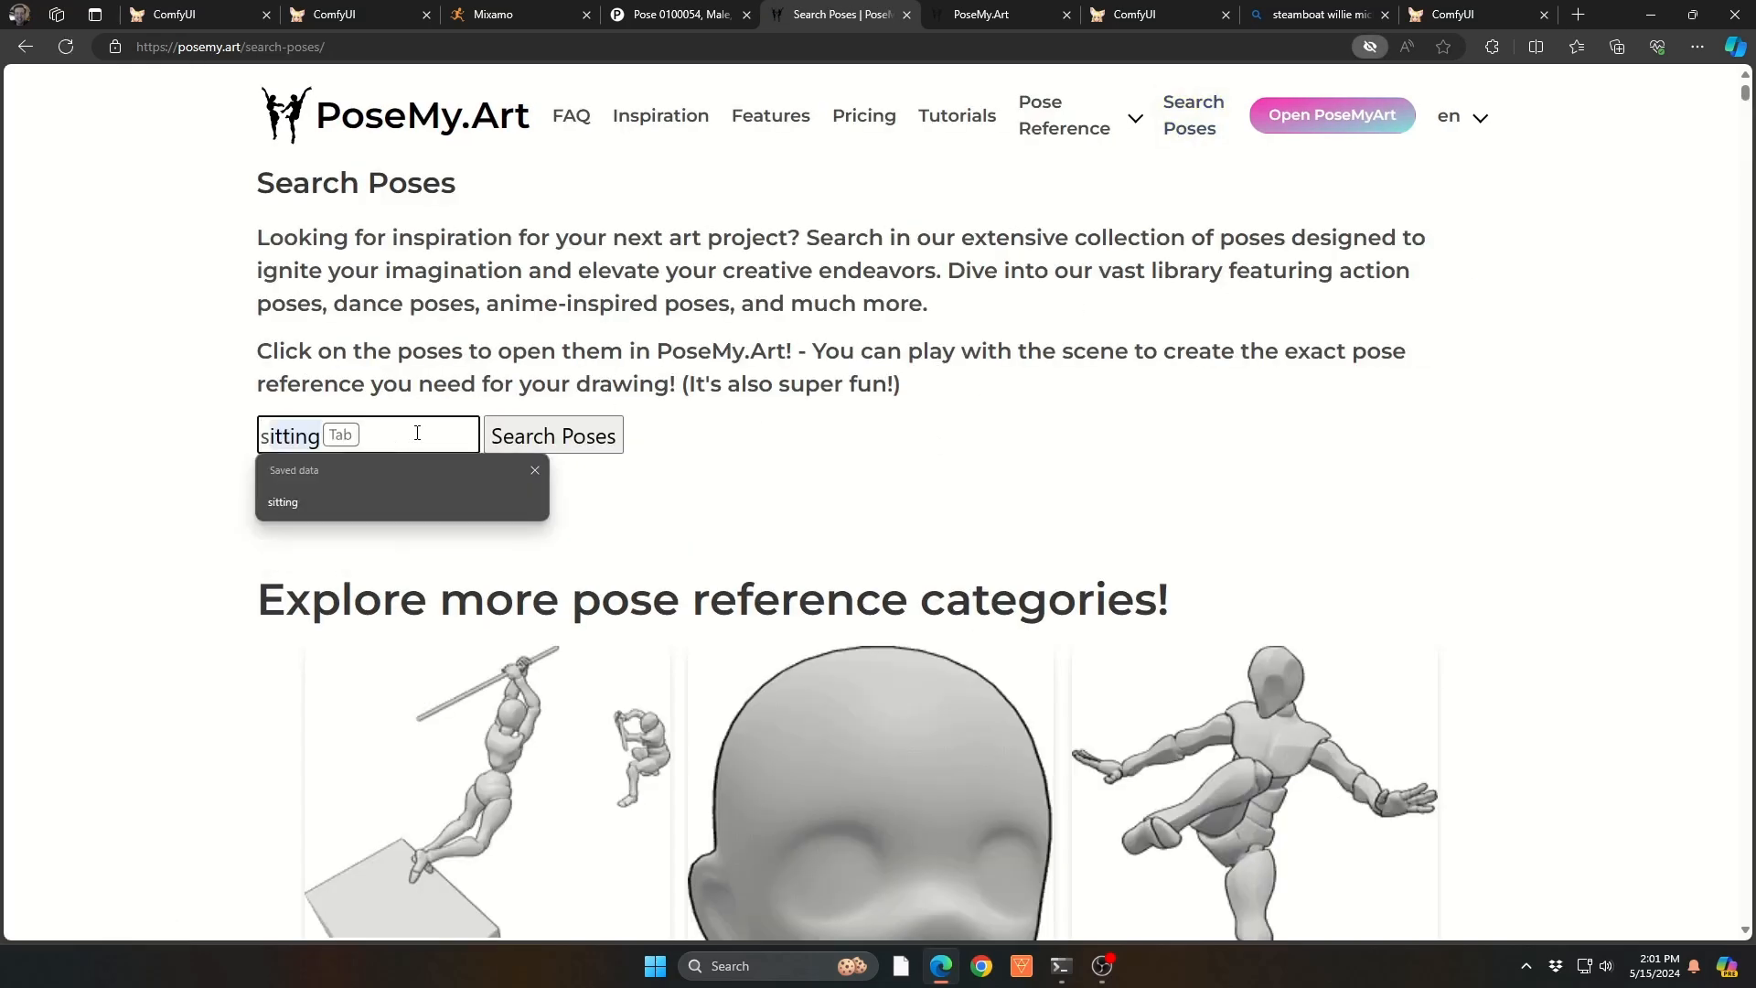
type("occer")
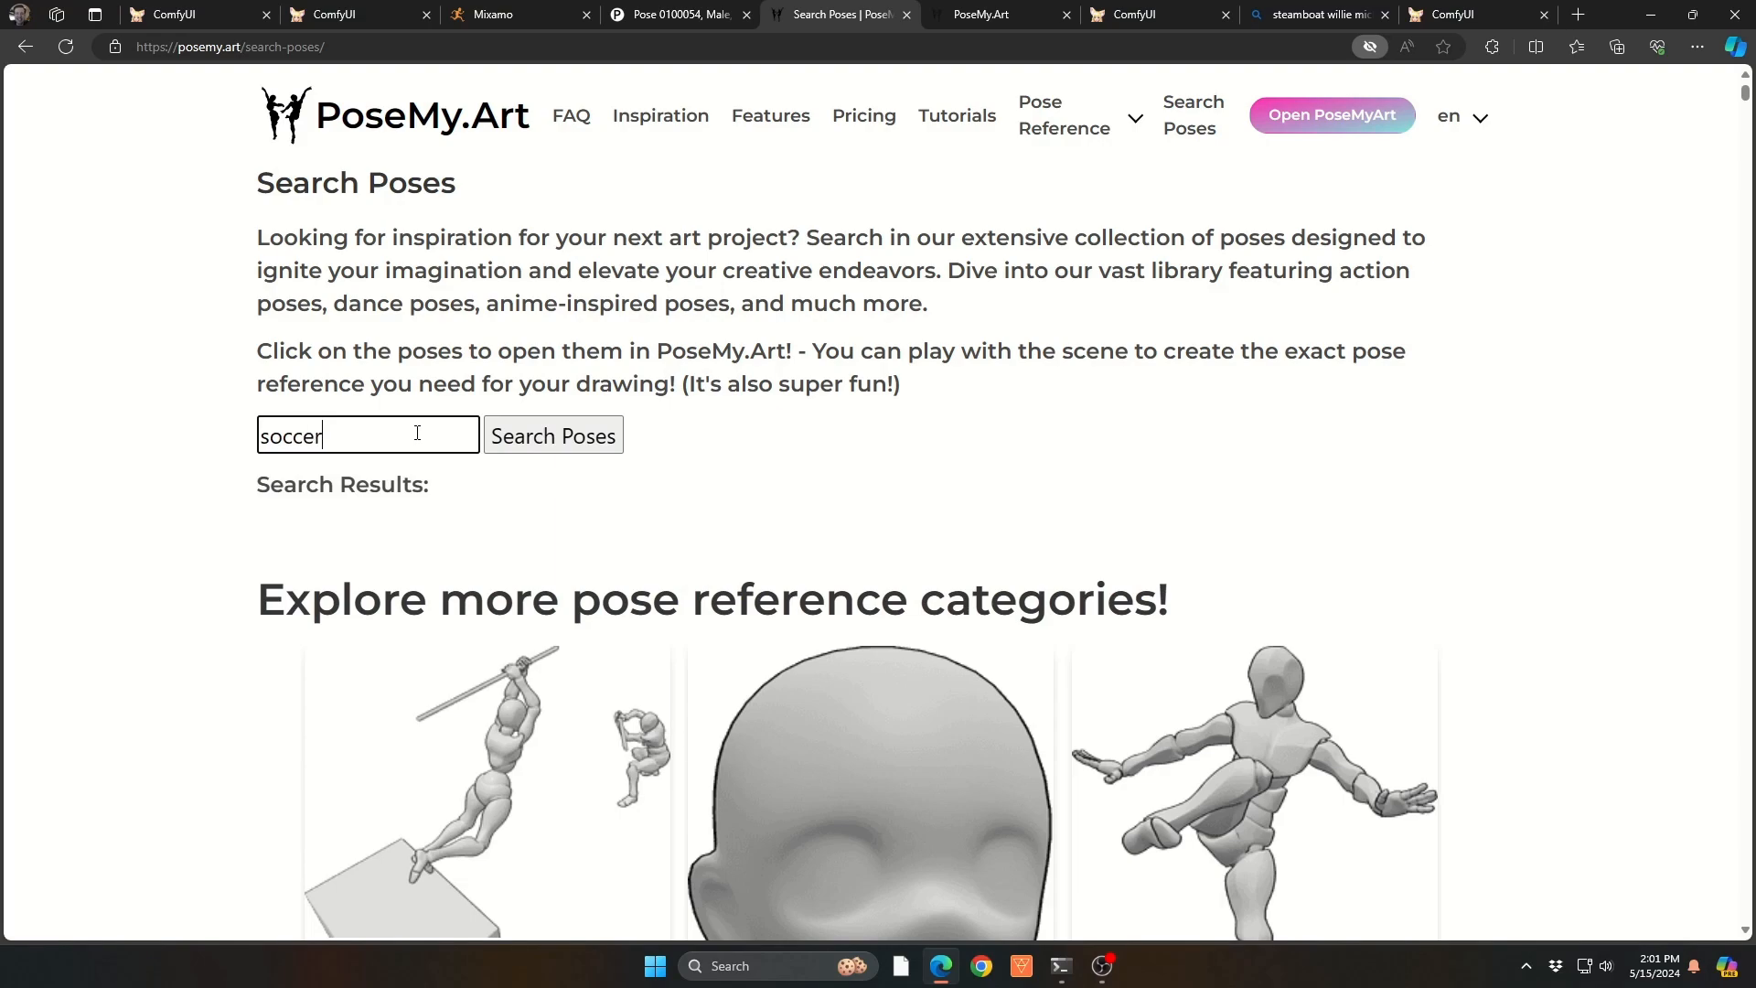
key("Return")
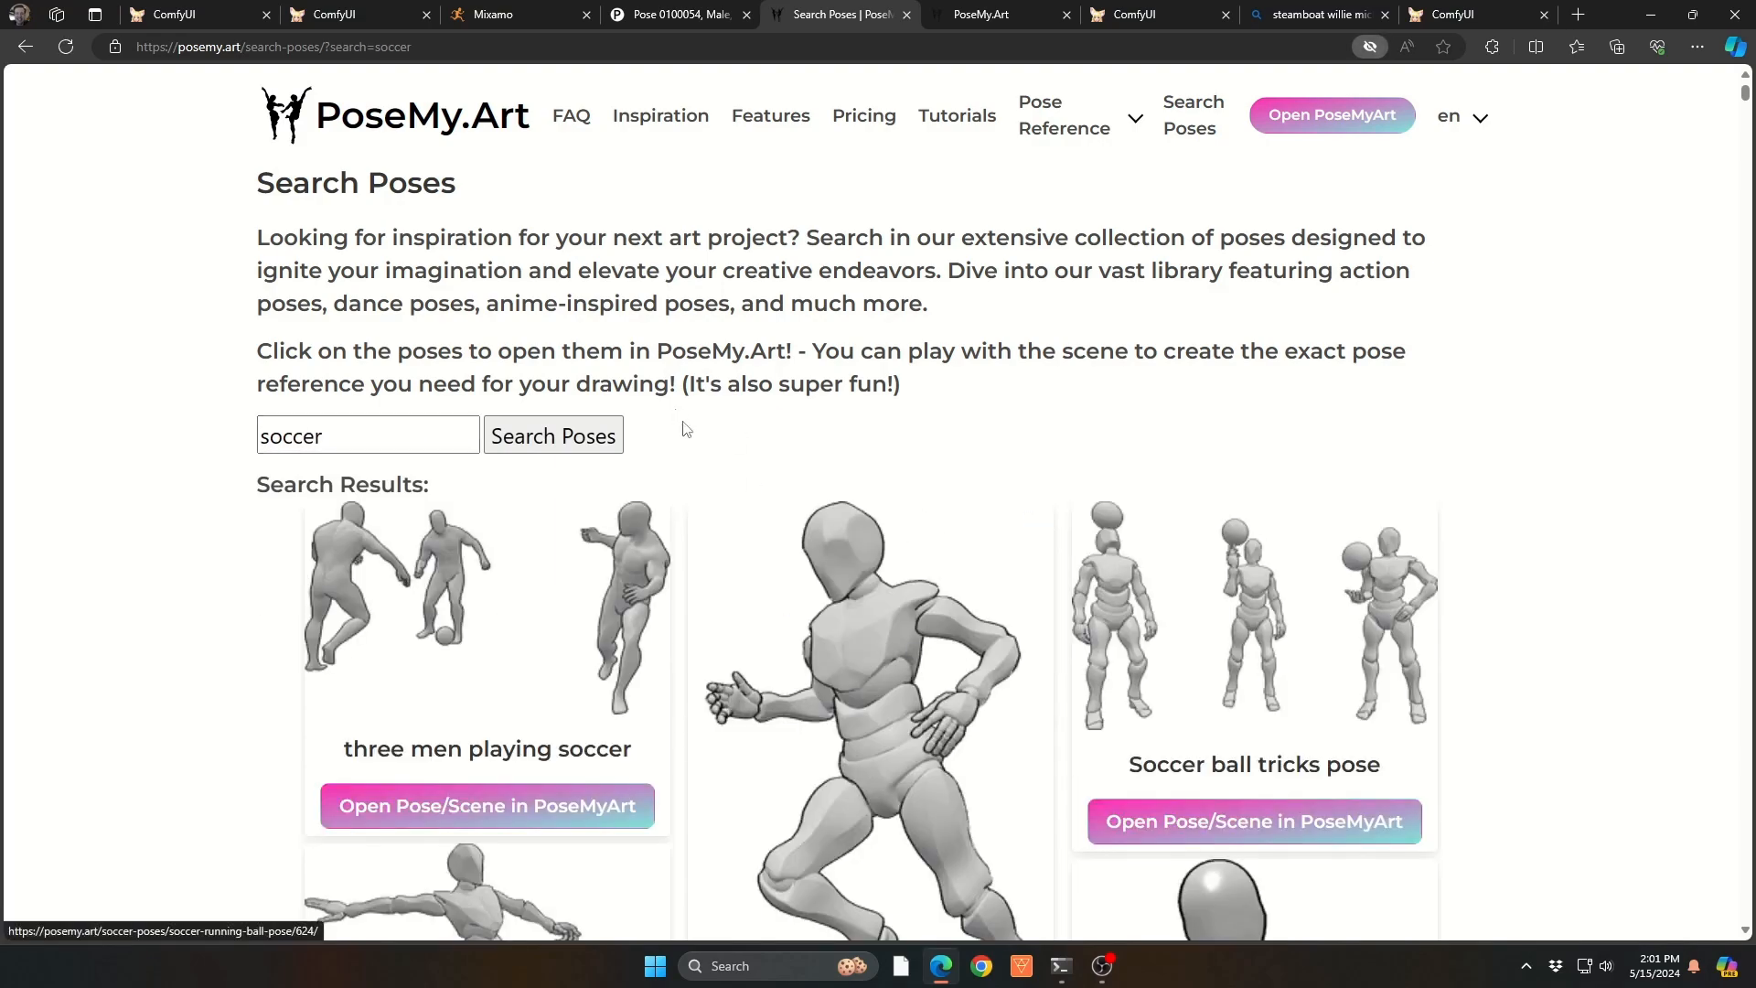
Step: Browse the soccer pose results and open the "Three men playing soccer" scene in the 3D pose editor
scroll(675, 700, "down", 6)
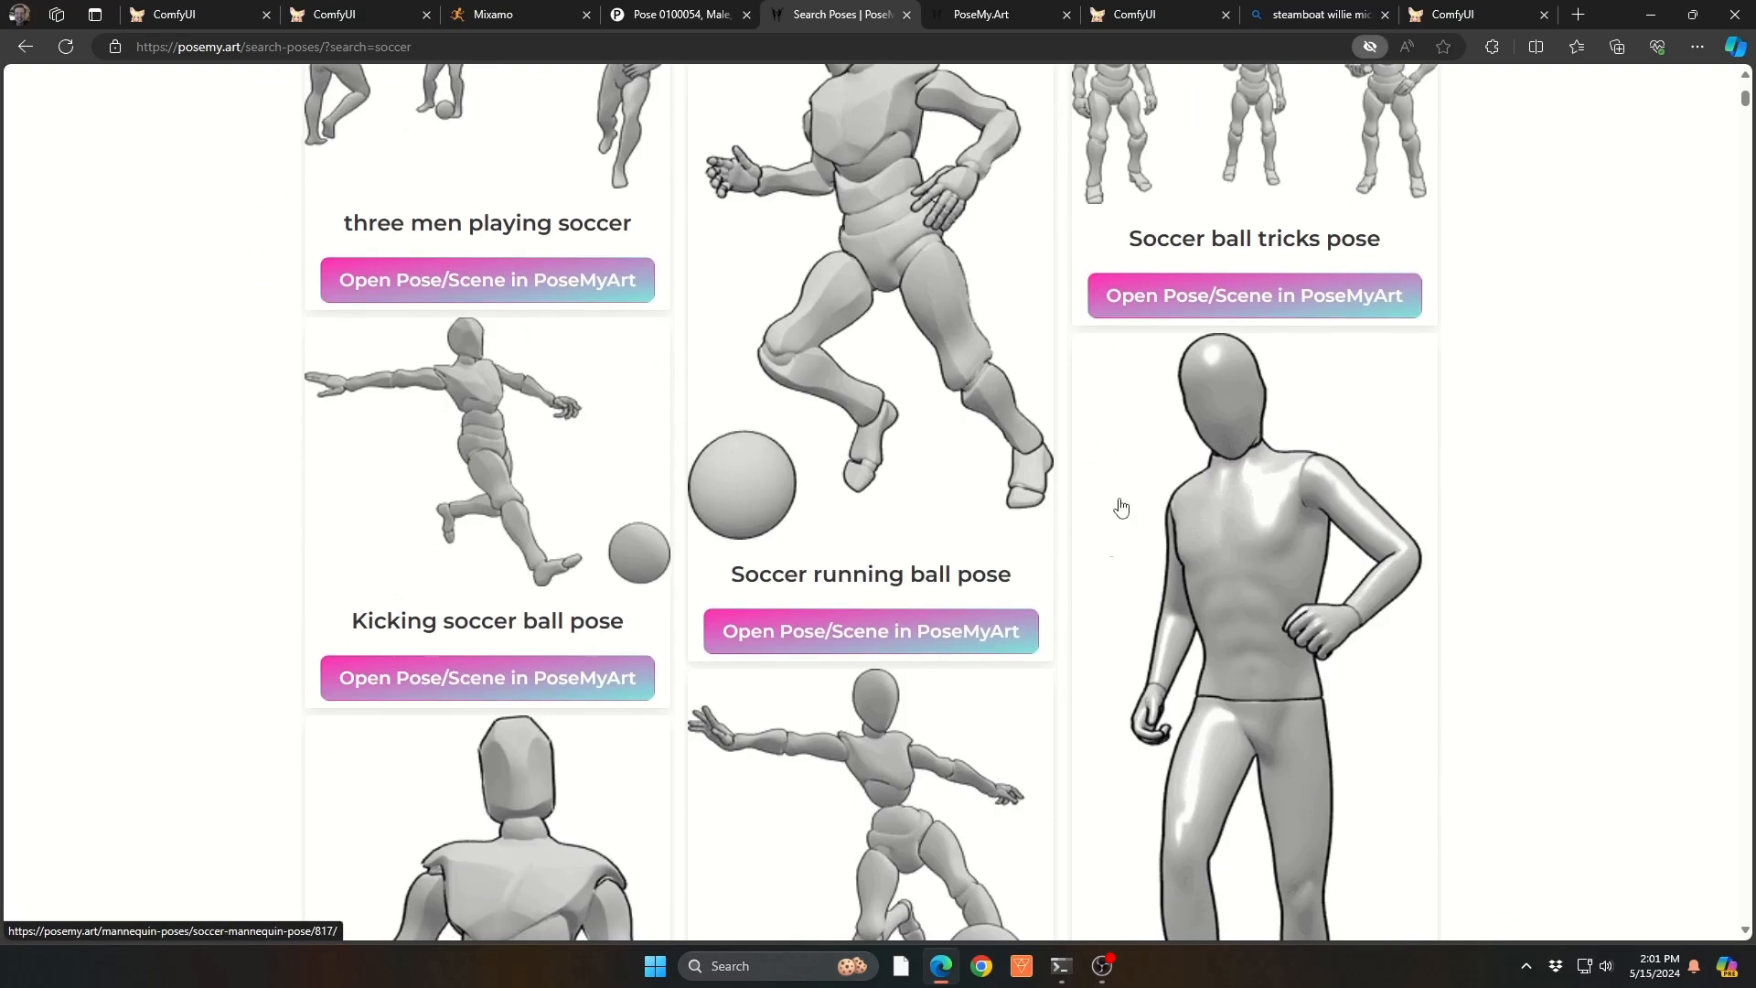
scroll(1121, 503, "down", 5)
scroll(750, 535, "up", 5)
scroll(757, 541, "down", 3)
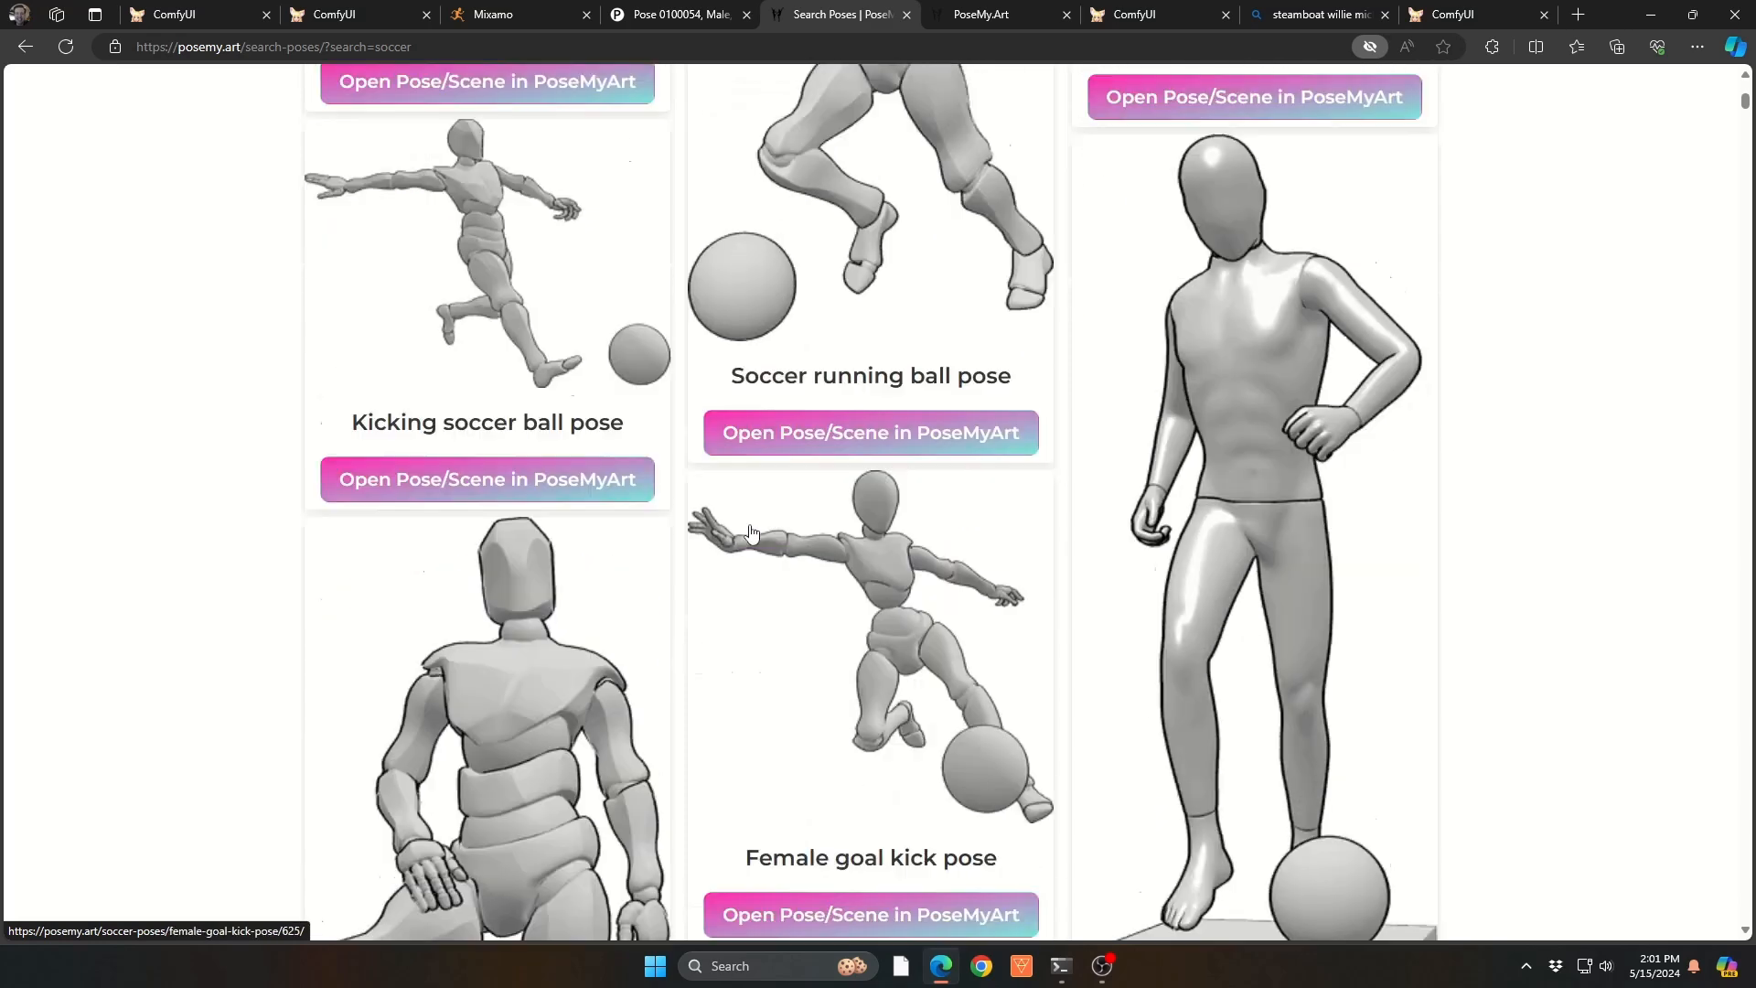
scroll(764, 542, "up", 5)
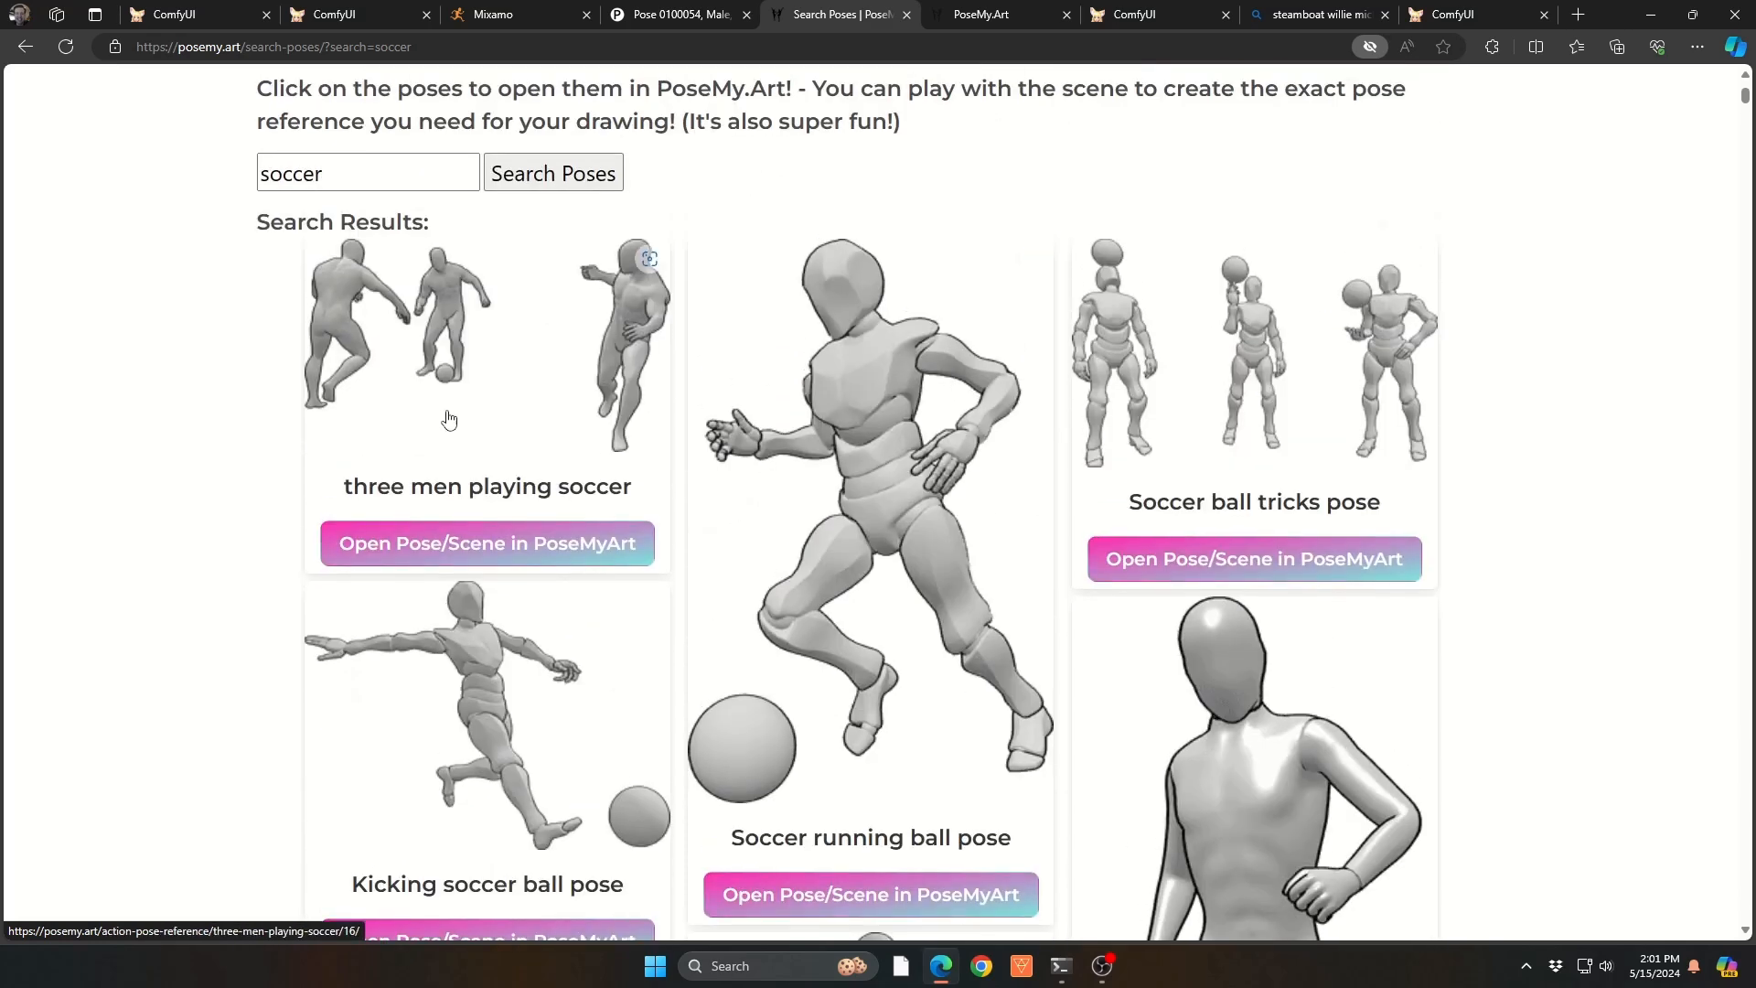
left_click(477, 375)
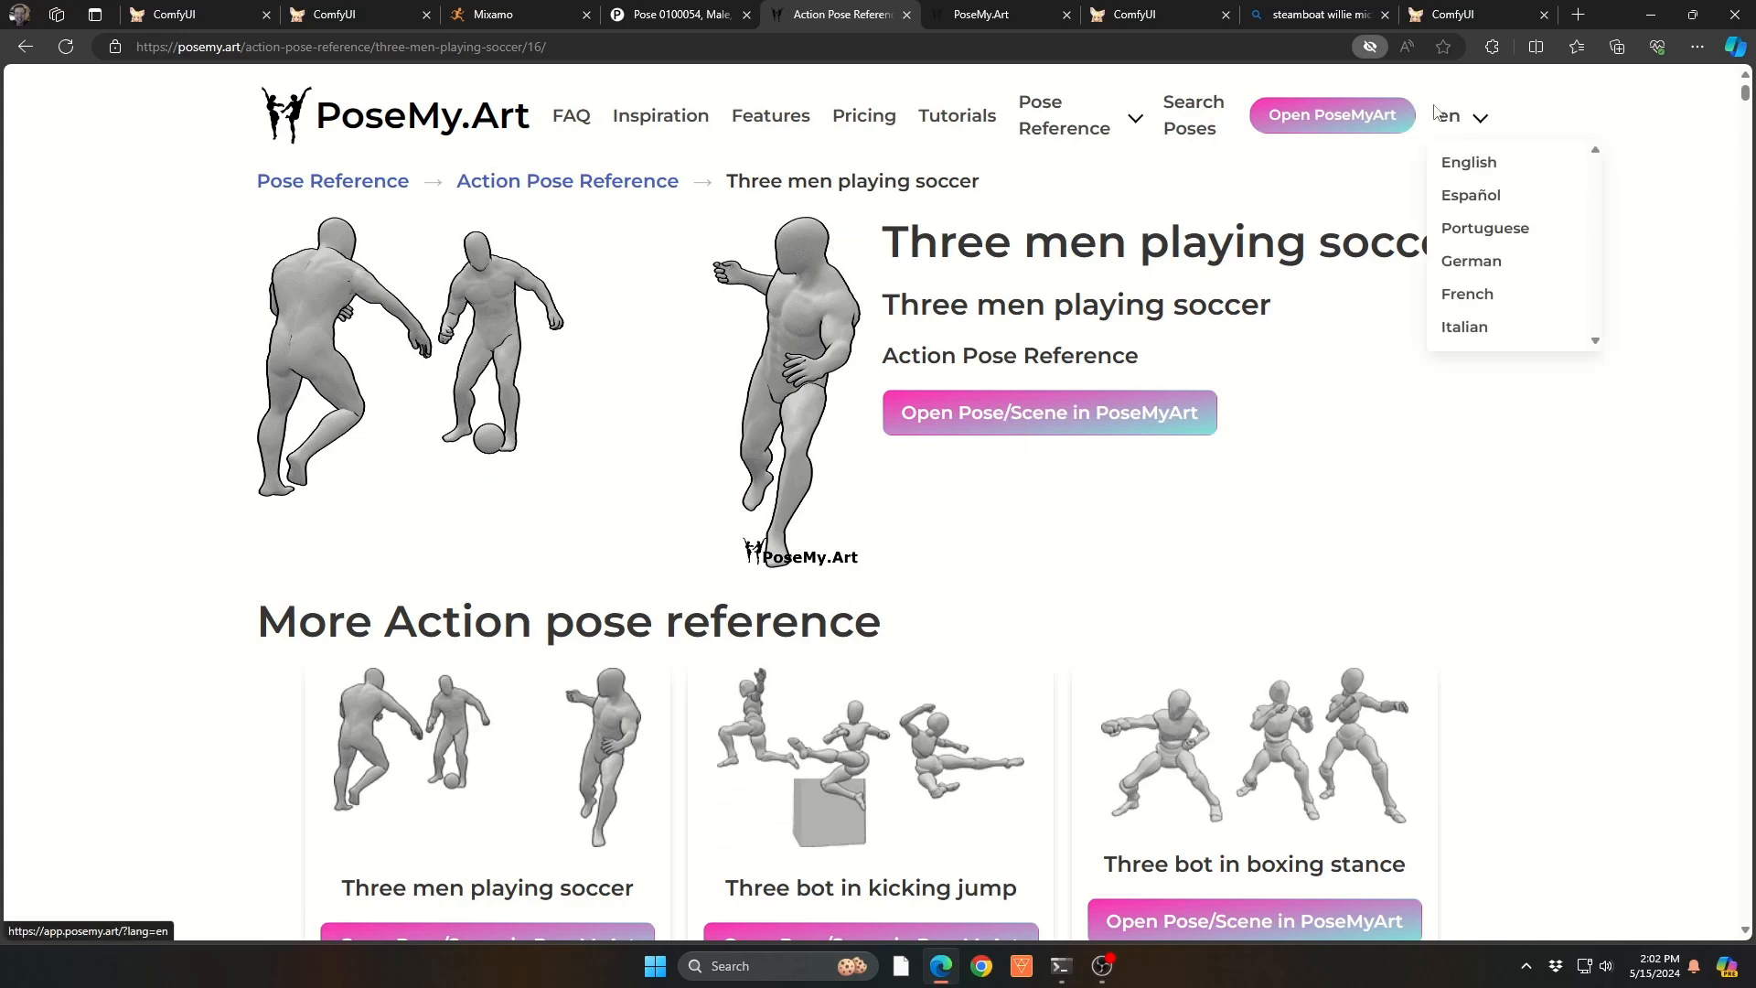
left_click(1067, 426)
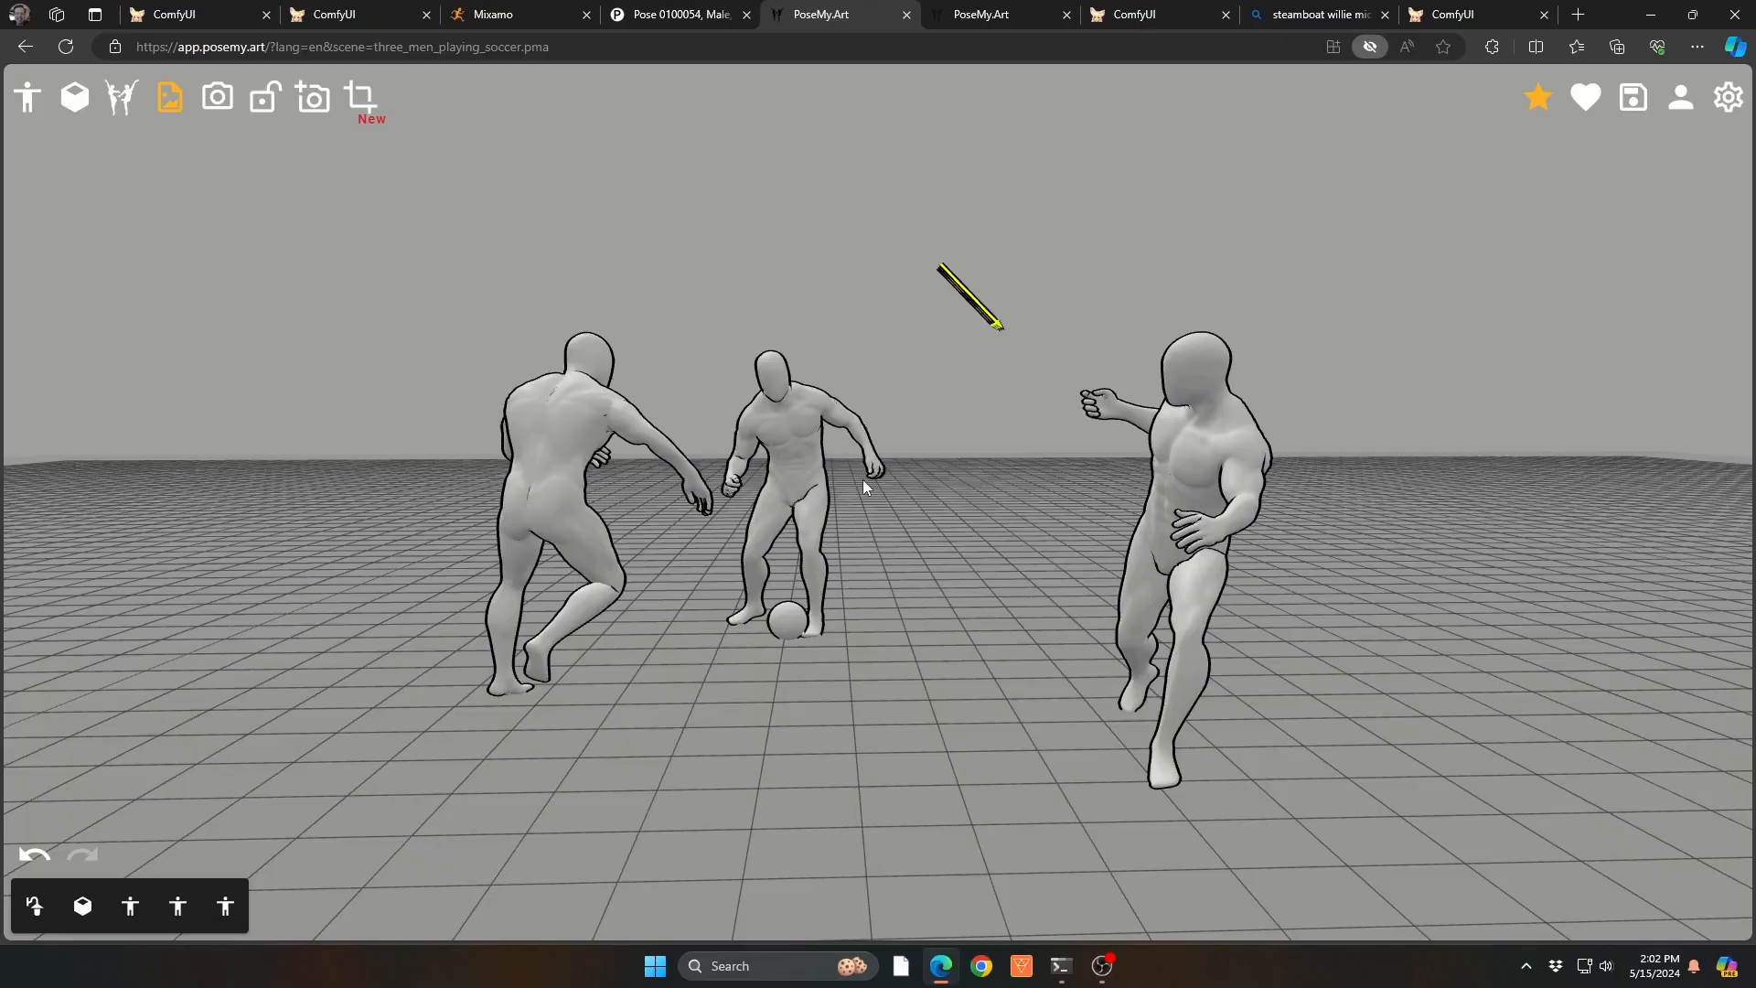
Step: Delete the two men without the ball, the back-turned one and the foreground runner, from the soccer scene
mouse_move(956, 629)
left_mouse_down()
mouse_move(847, 624)
mouse_move(844, 646)
mouse_move(992, 661)
mouse_move(1237, 623)
mouse_move(969, 645)
left_mouse_up()
left_click(556, 470)
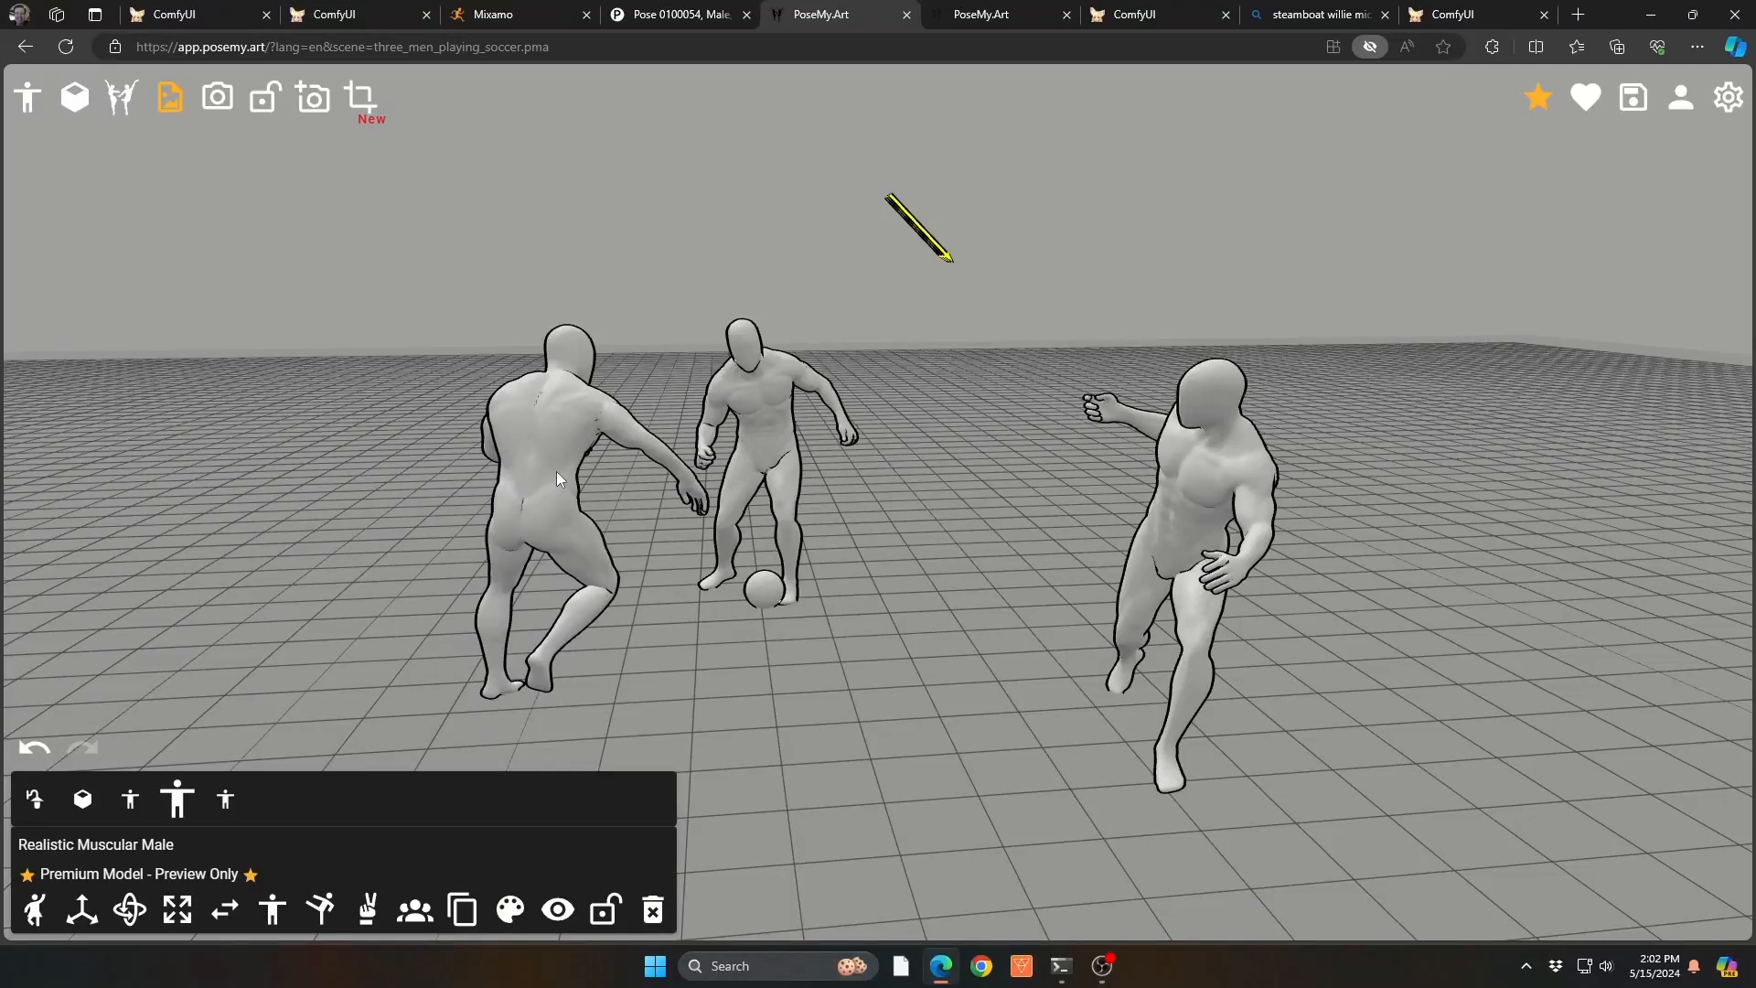
left_click(652, 910)
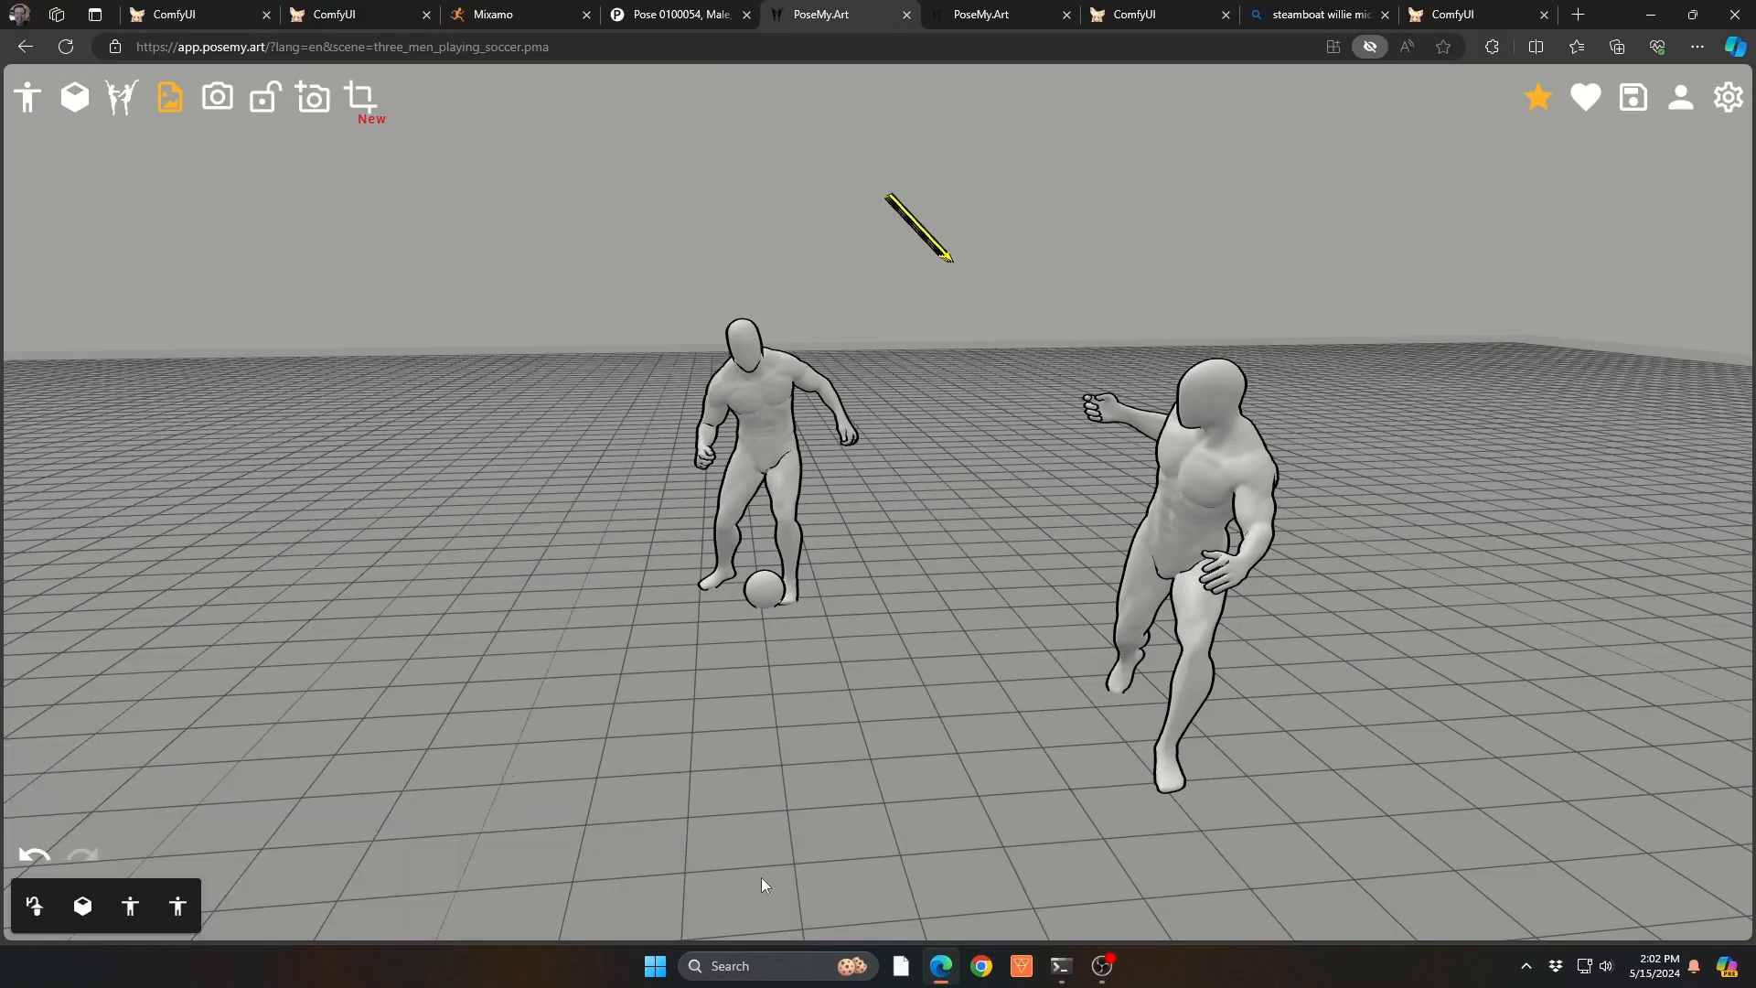
left_click(1183, 504)
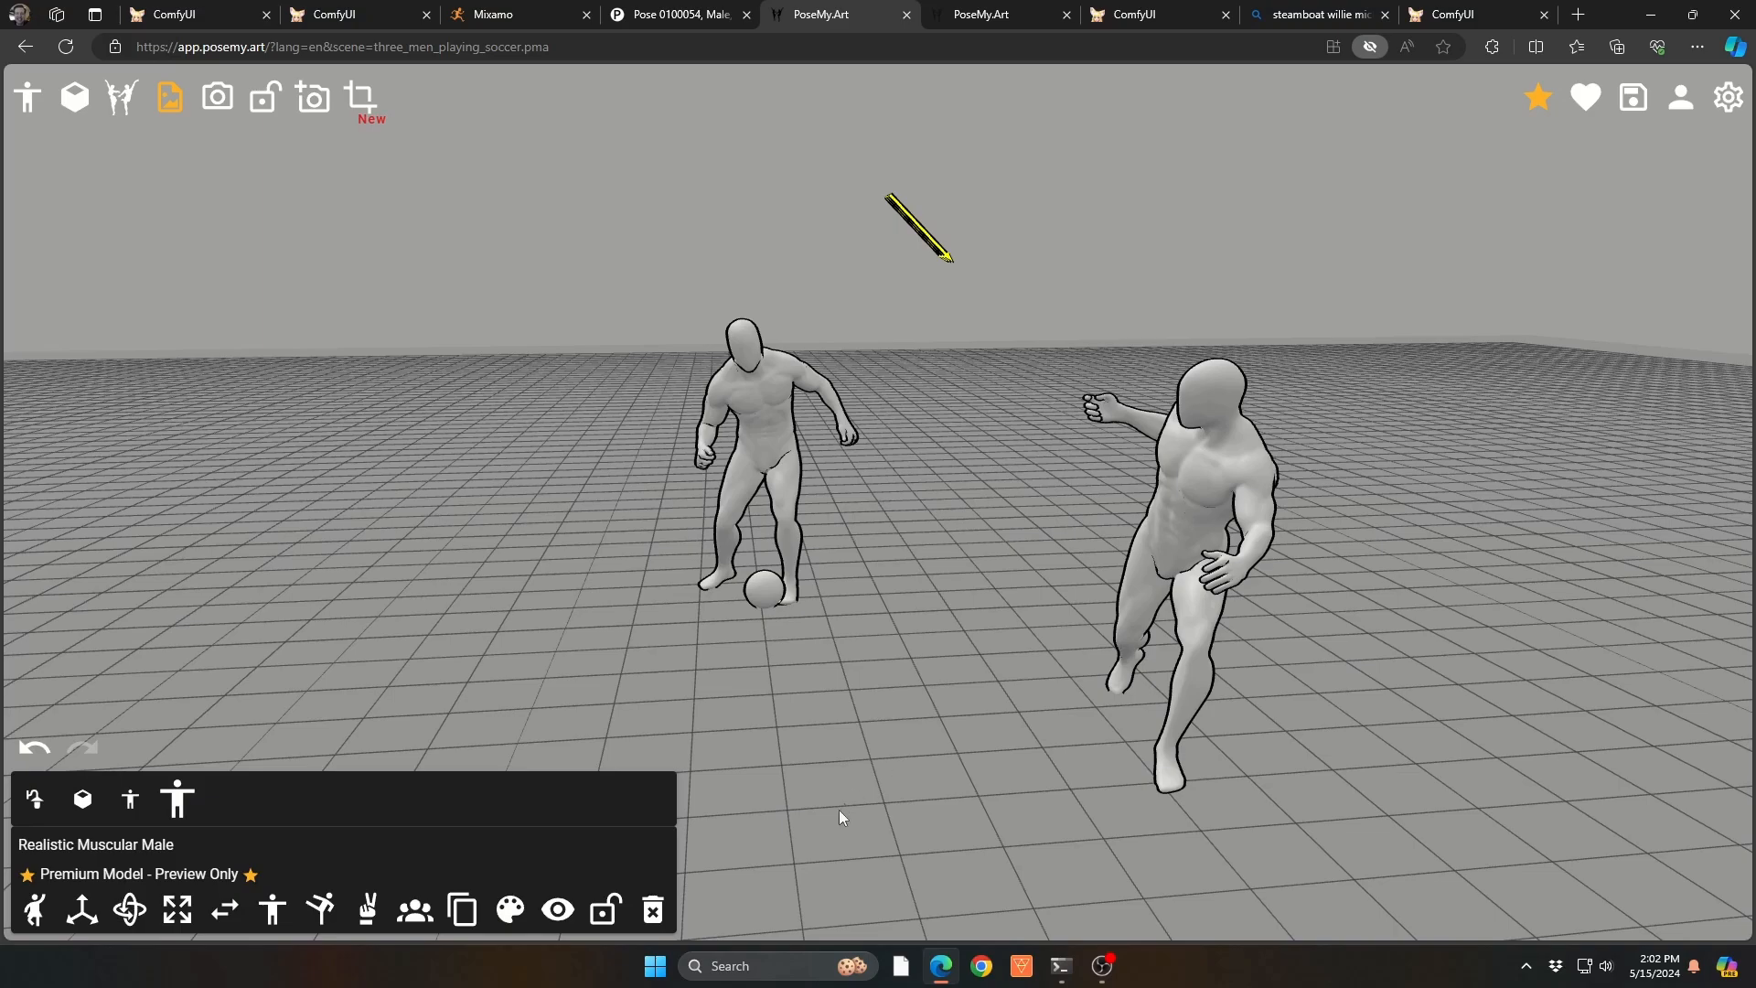
left_click(655, 909)
Step: Examine the remaining man with the soccer ball up close and from different angles
scroll(713, 375, "up", 4)
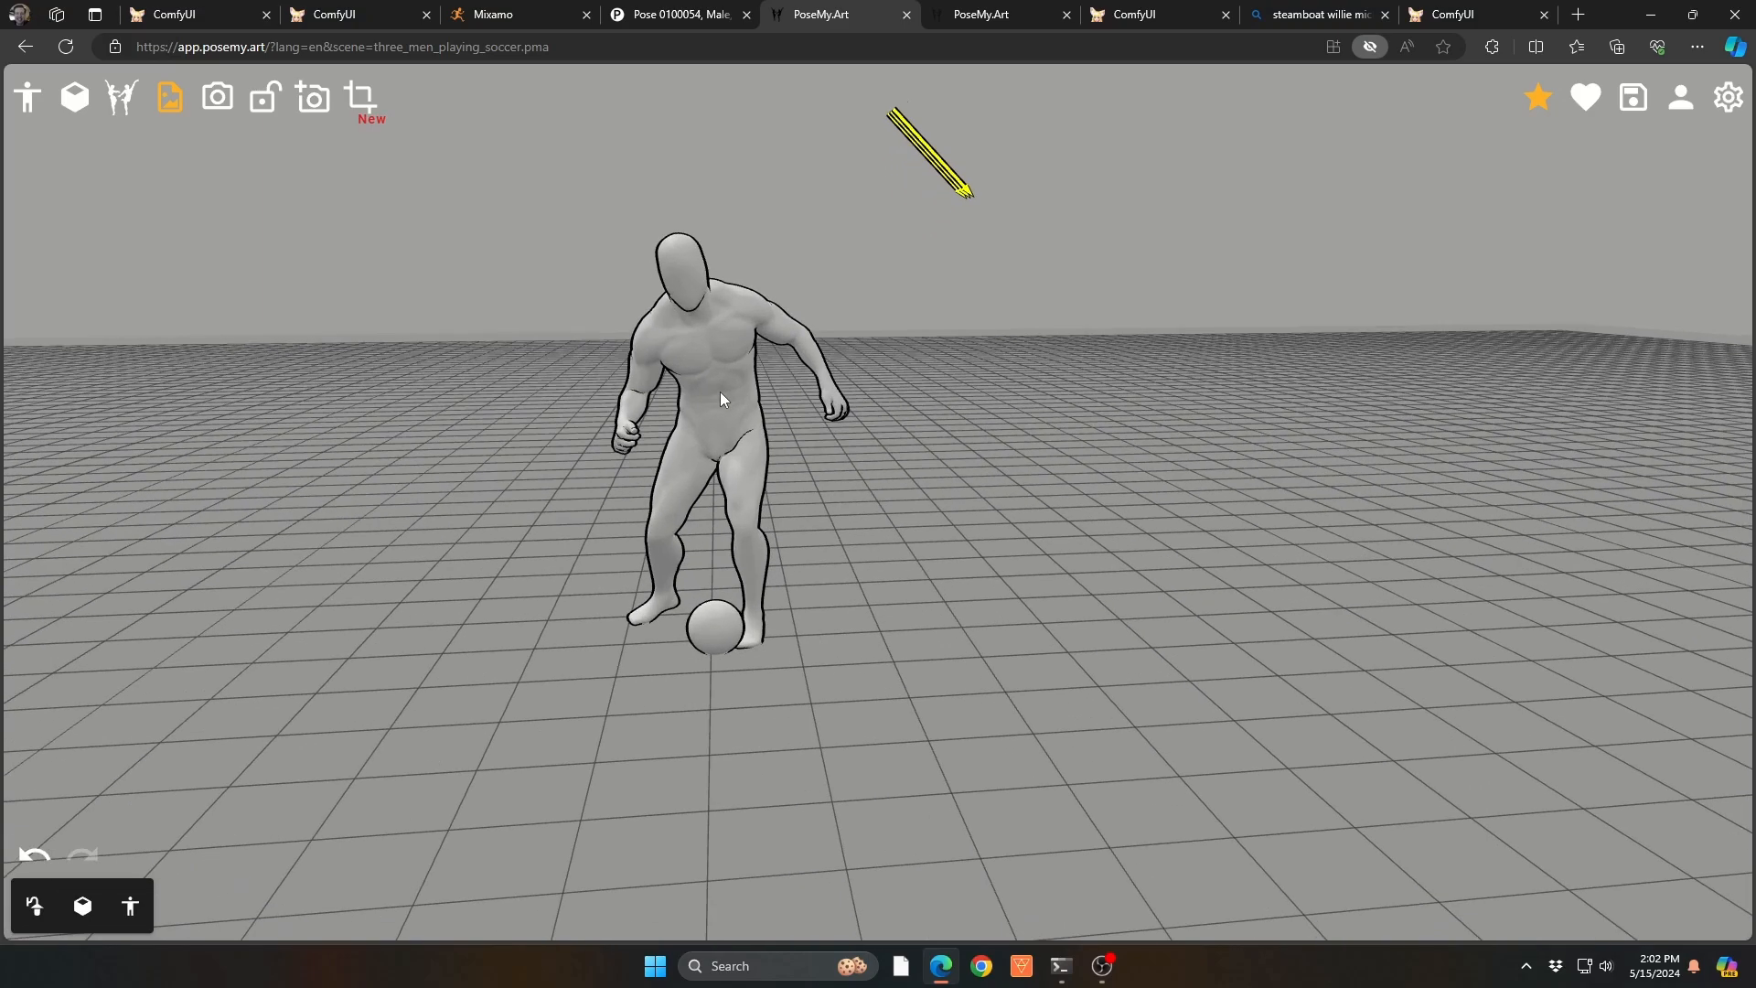
scroll(863, 490, "up", 2)
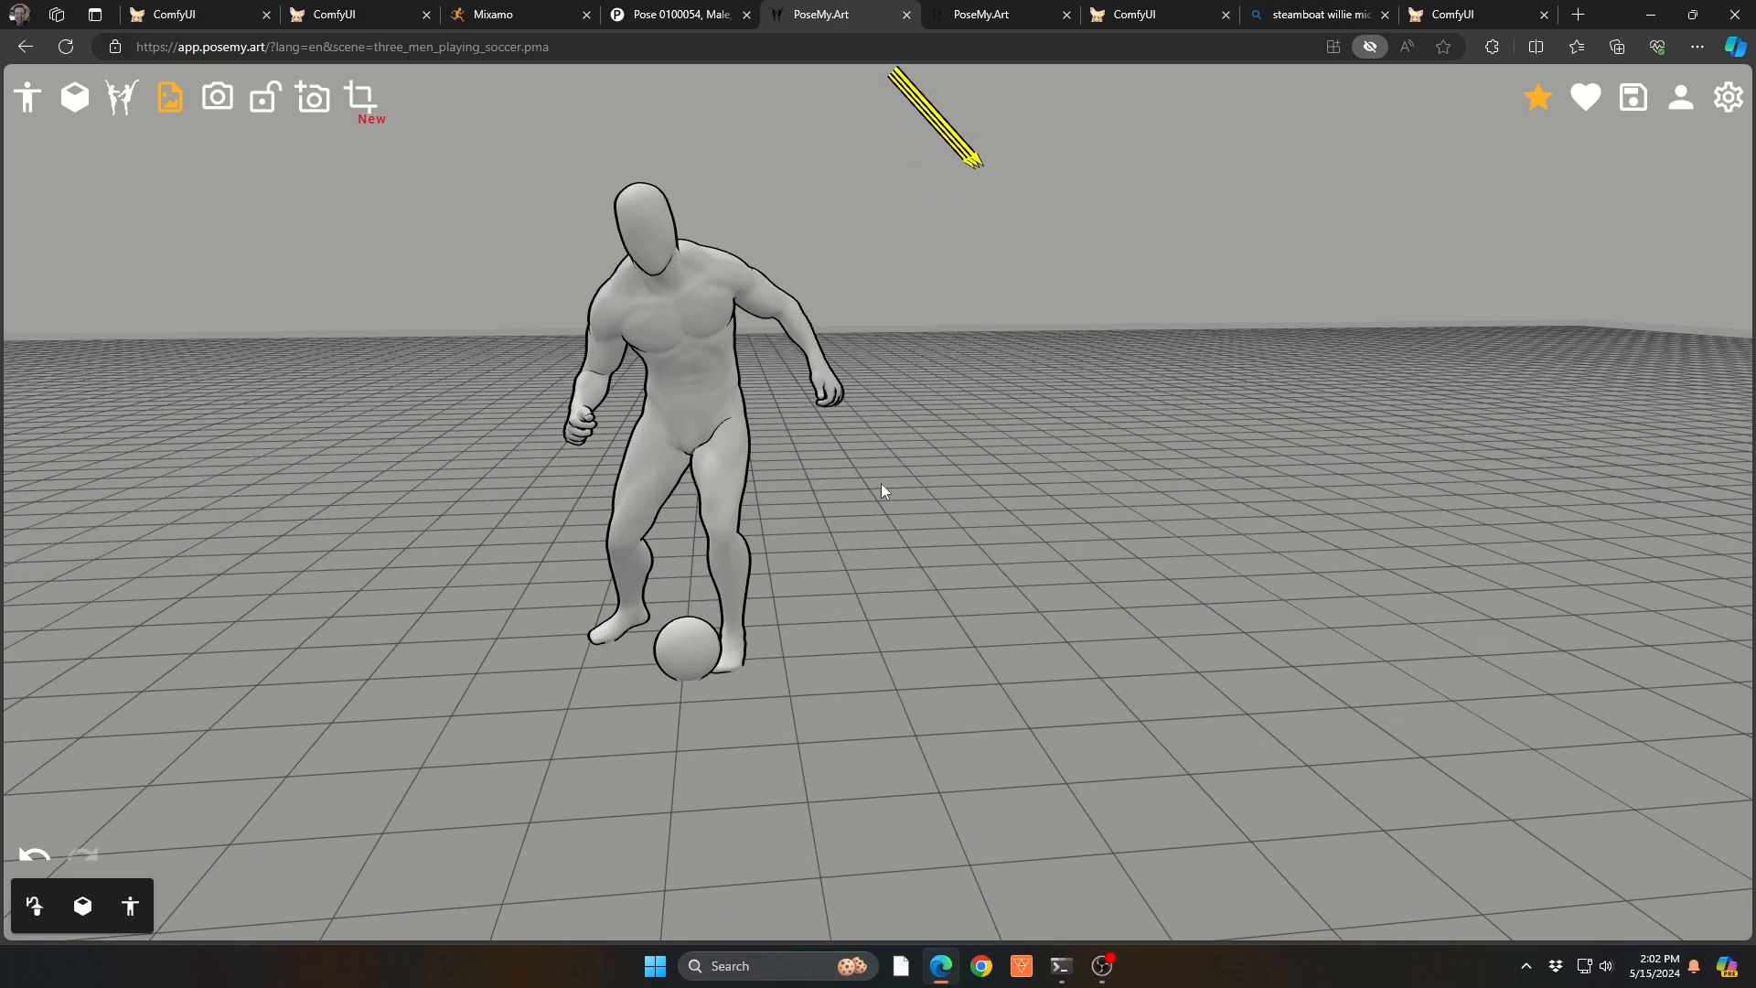
left_click_drag(881, 492, 928, 569)
left_click_drag(1290, 682, 1028, 593)
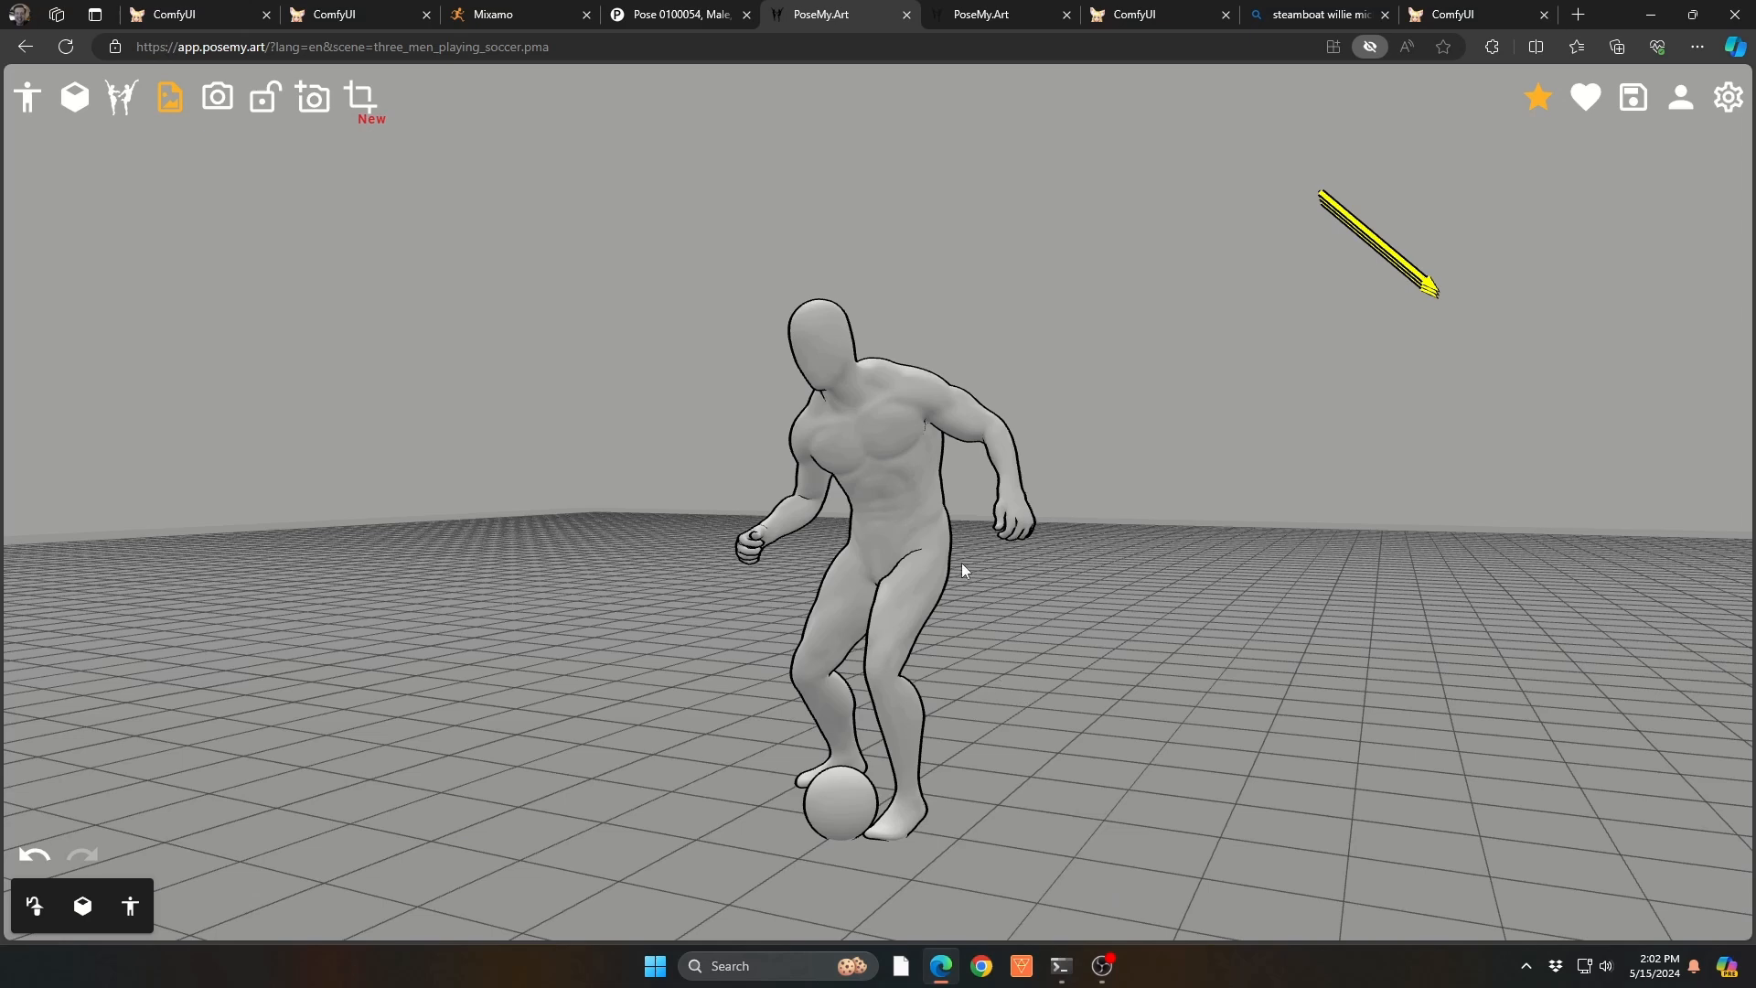
left_click_drag(902, 655, 838, 677)
left_click(640, 369)
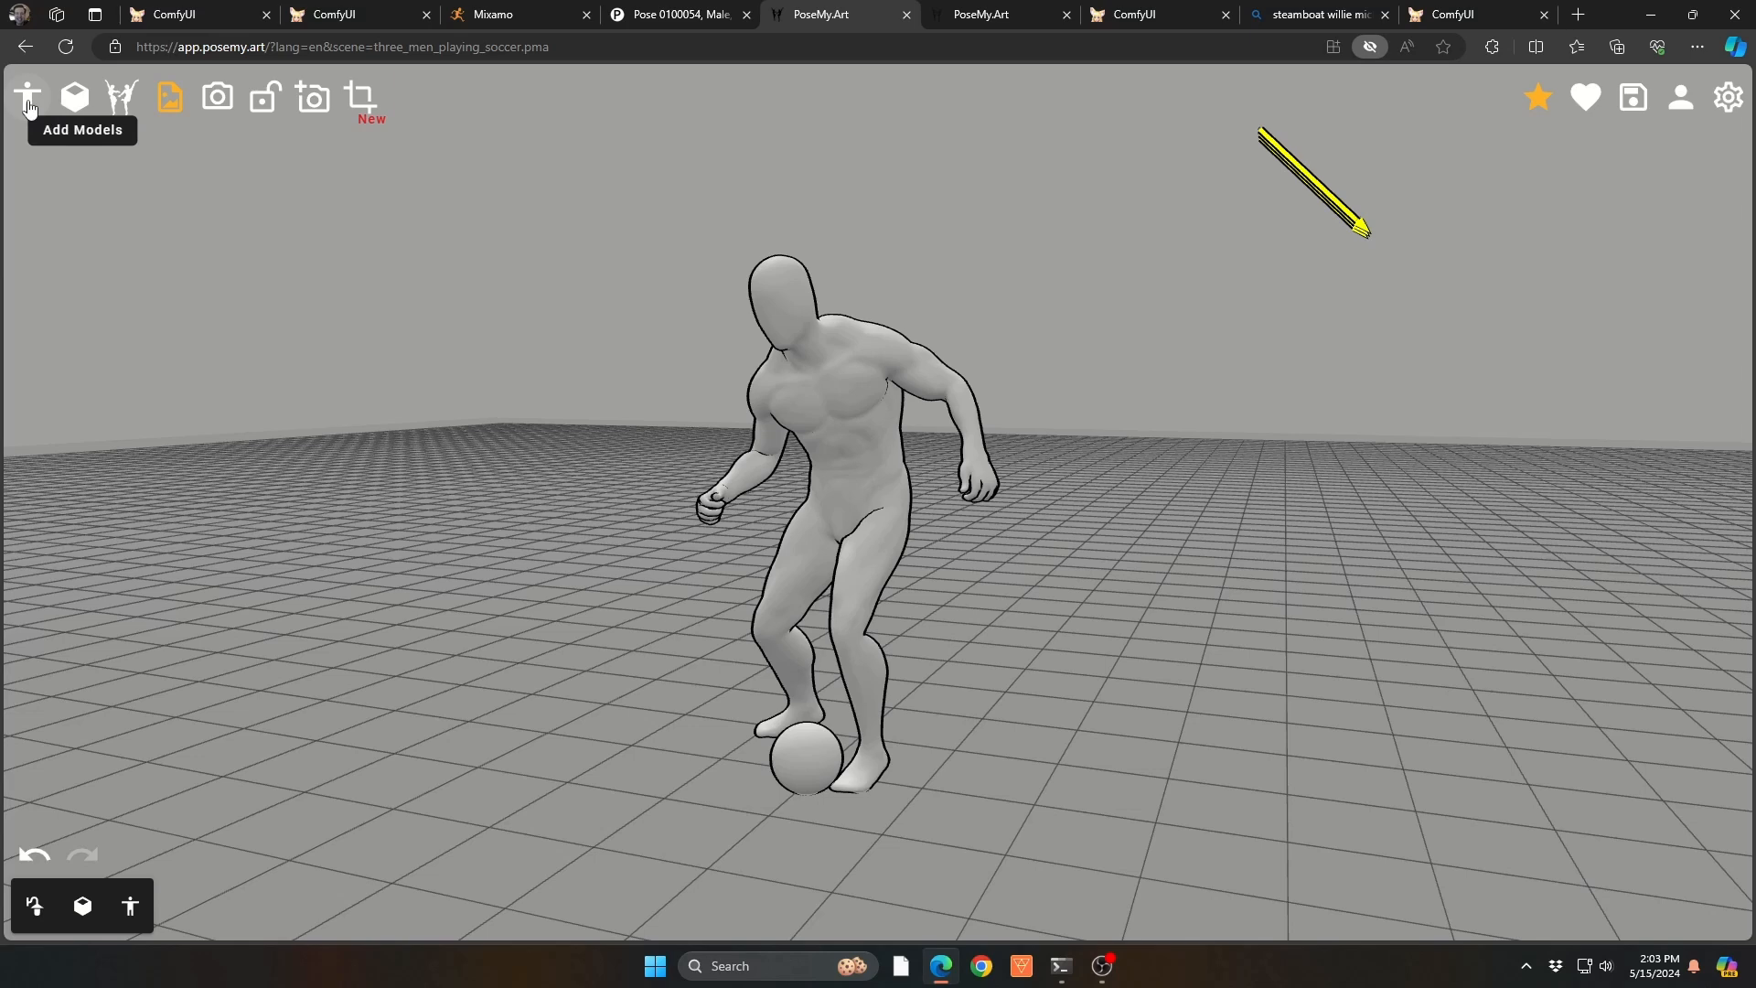
Step: Switch to the other PoseMy.Art scene with the T-pose male, show its joint handles, and view it from several angles
left_click(983, 15)
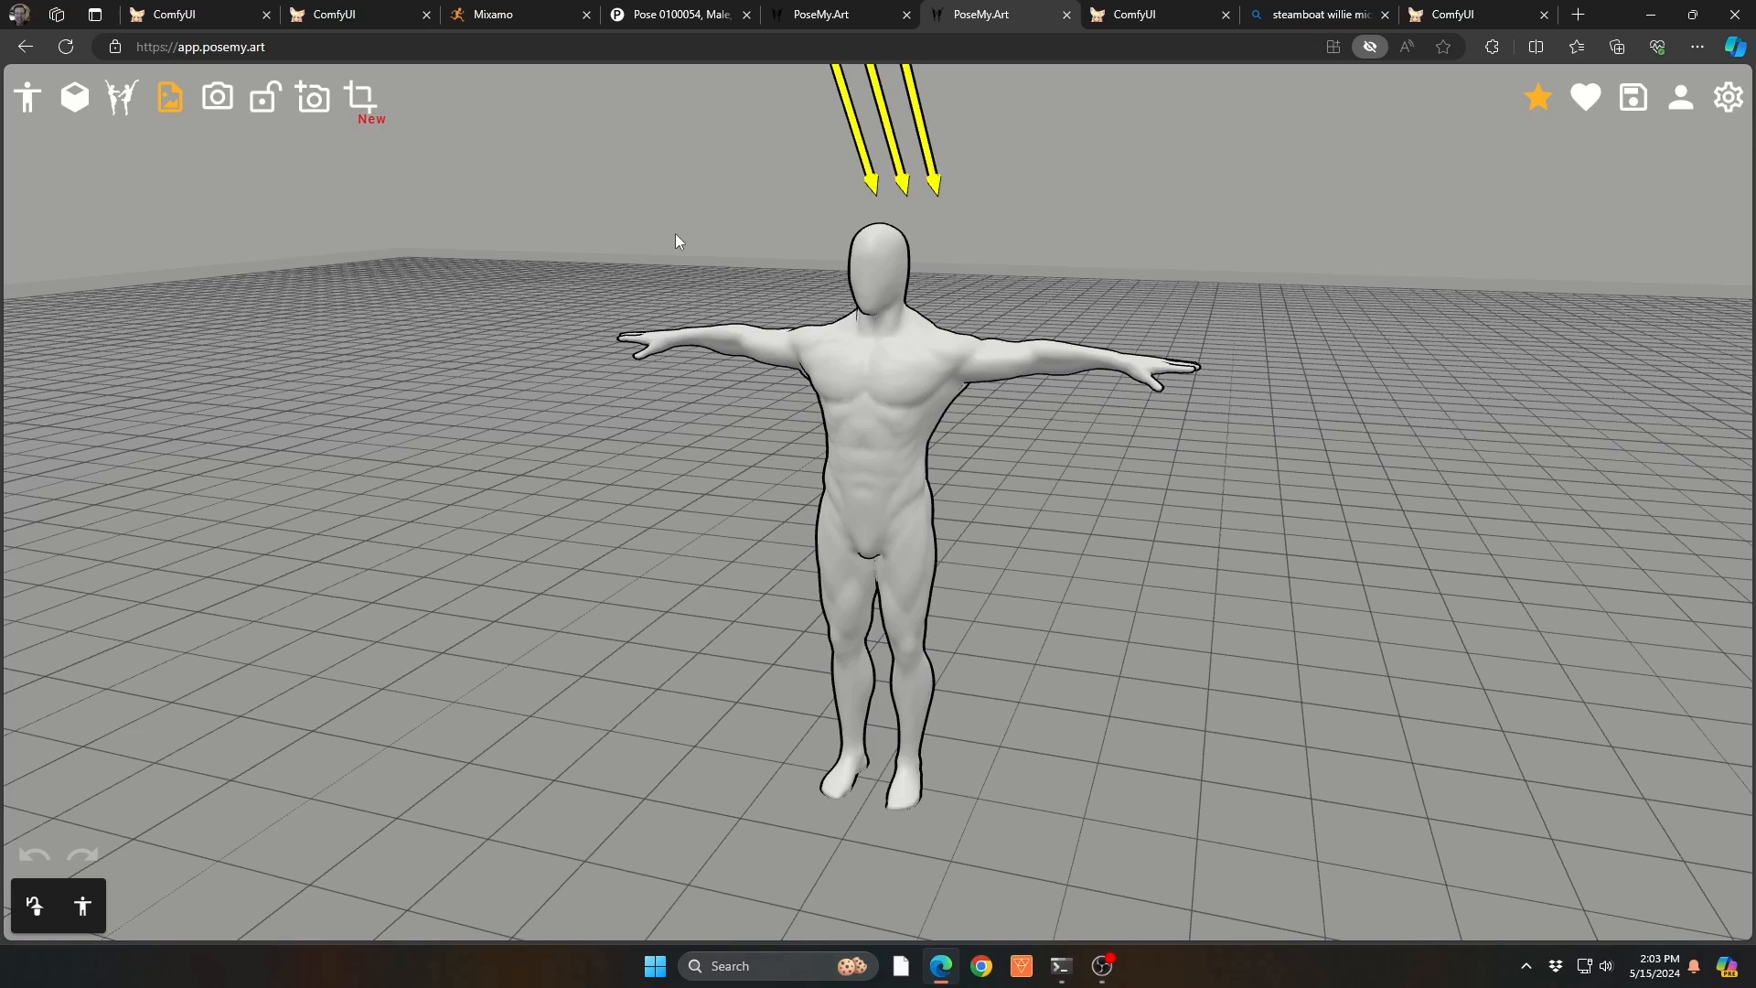
left_click_drag(710, 518, 756, 525)
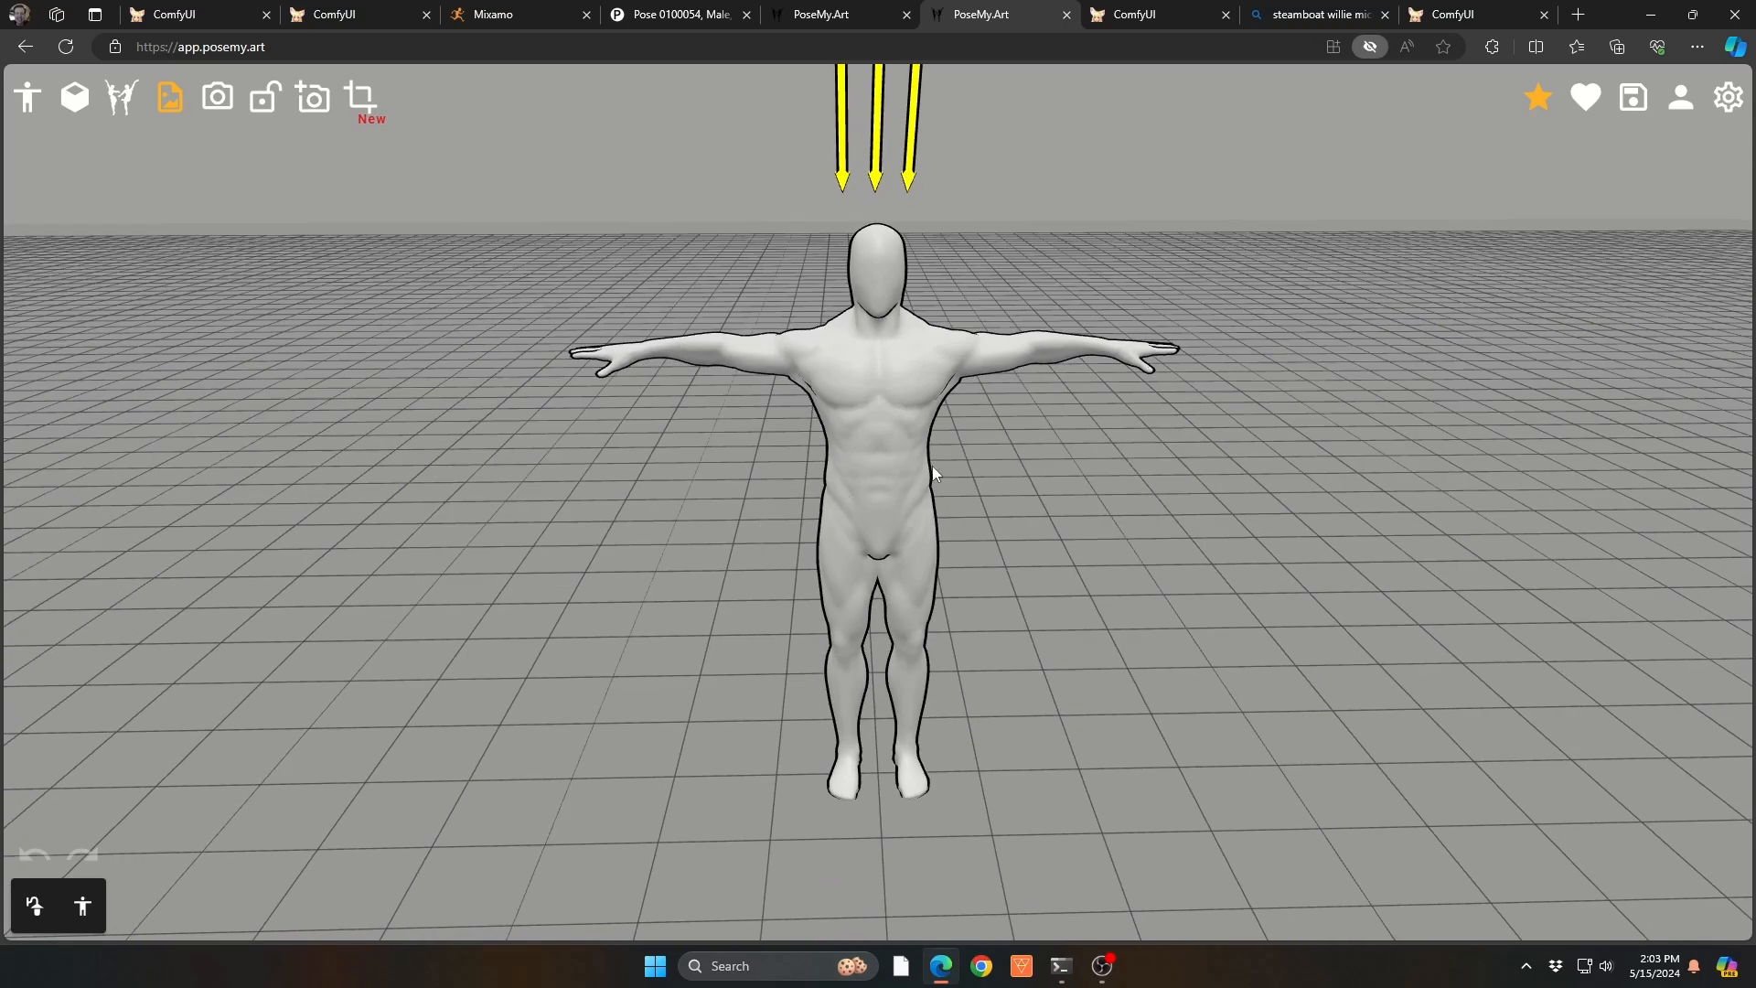
left_click_drag(933, 475, 975, 486)
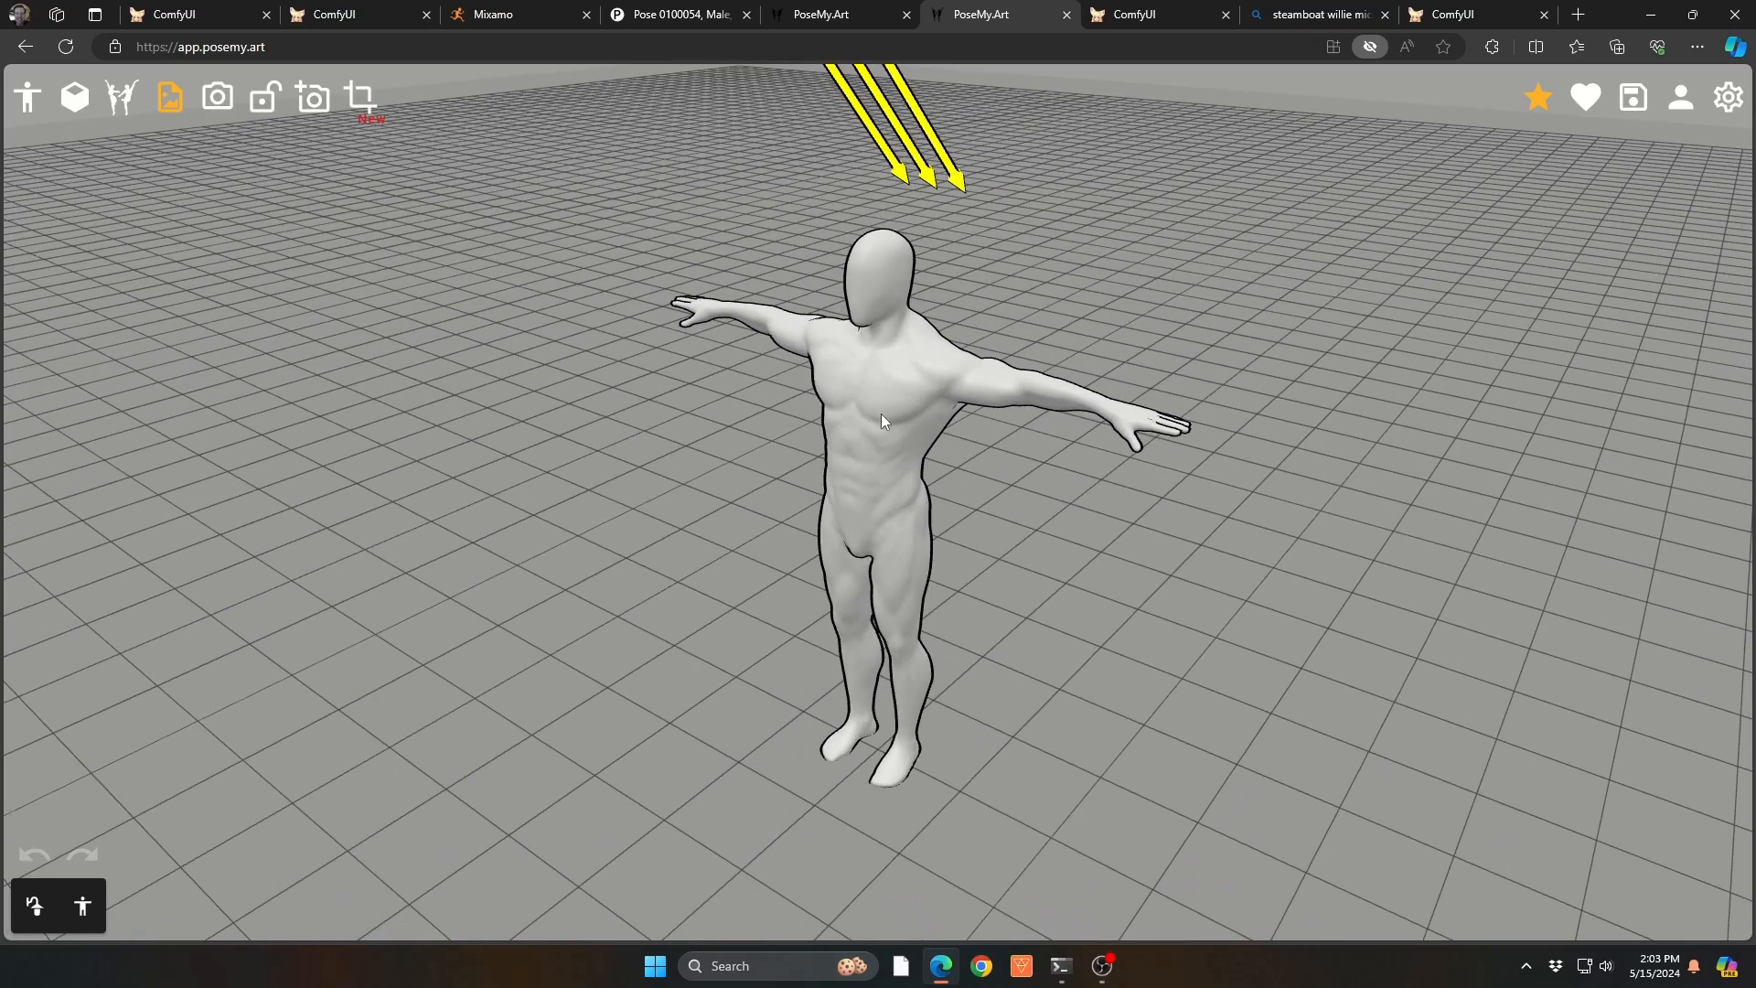
left_click_drag(1082, 522, 959, 486)
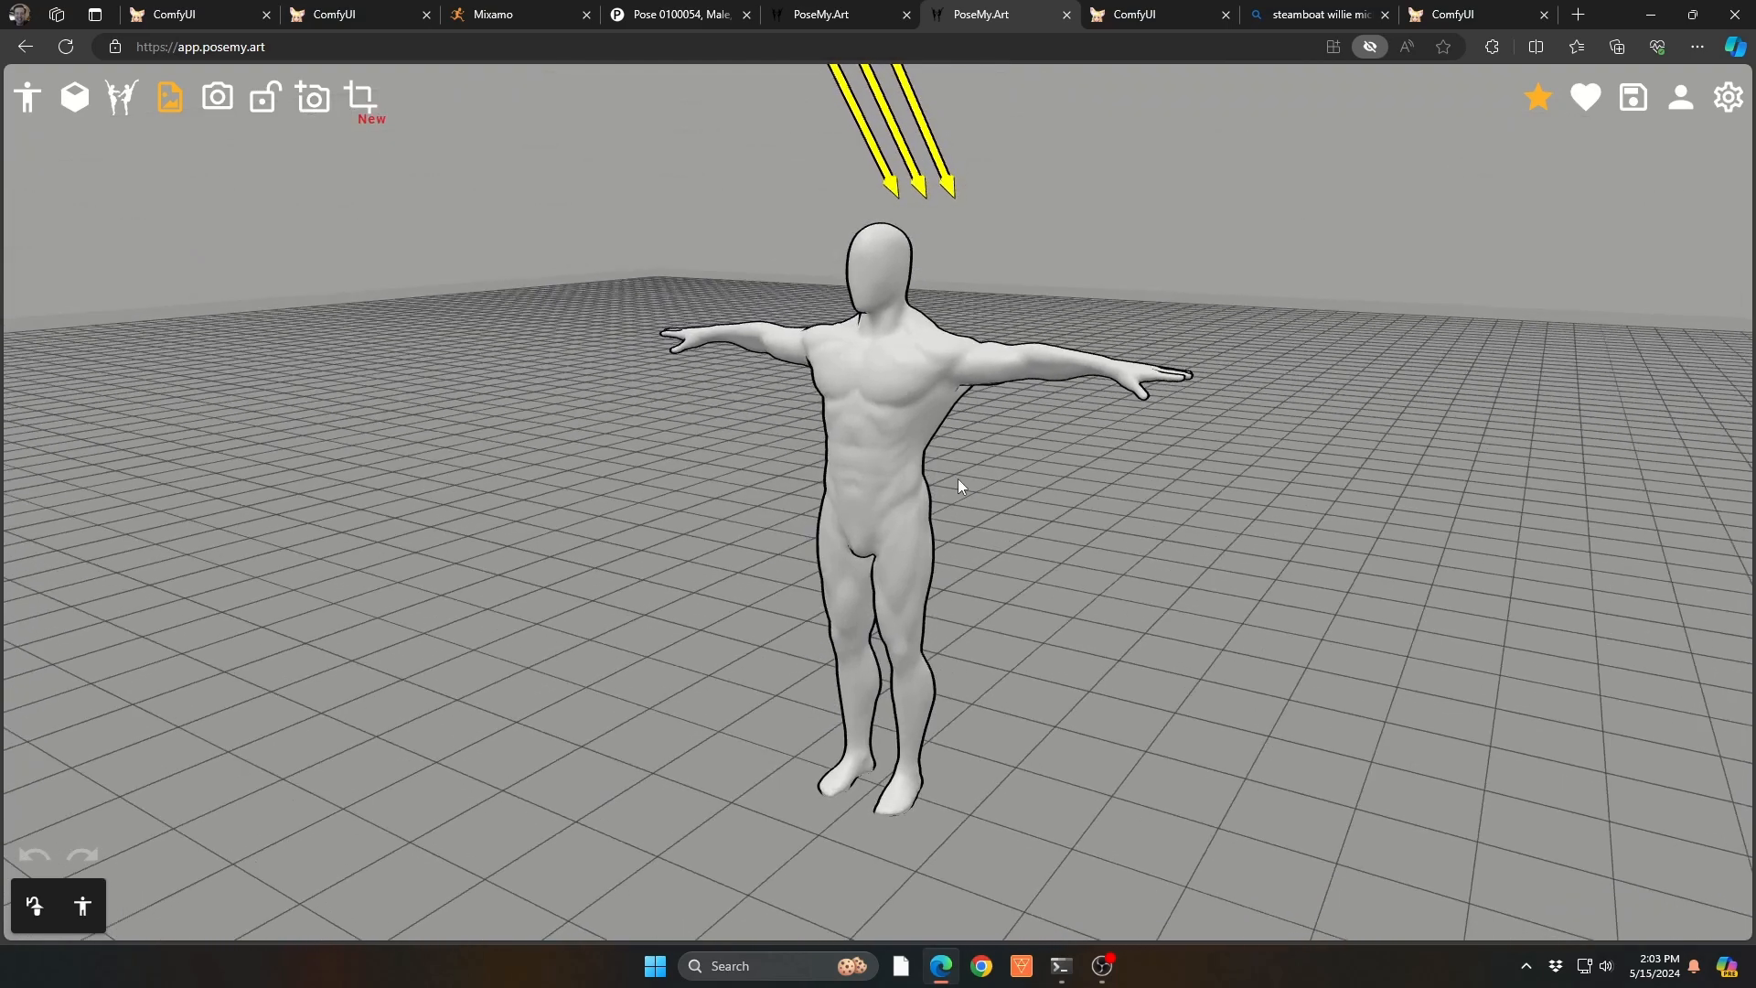
left_click(865, 441)
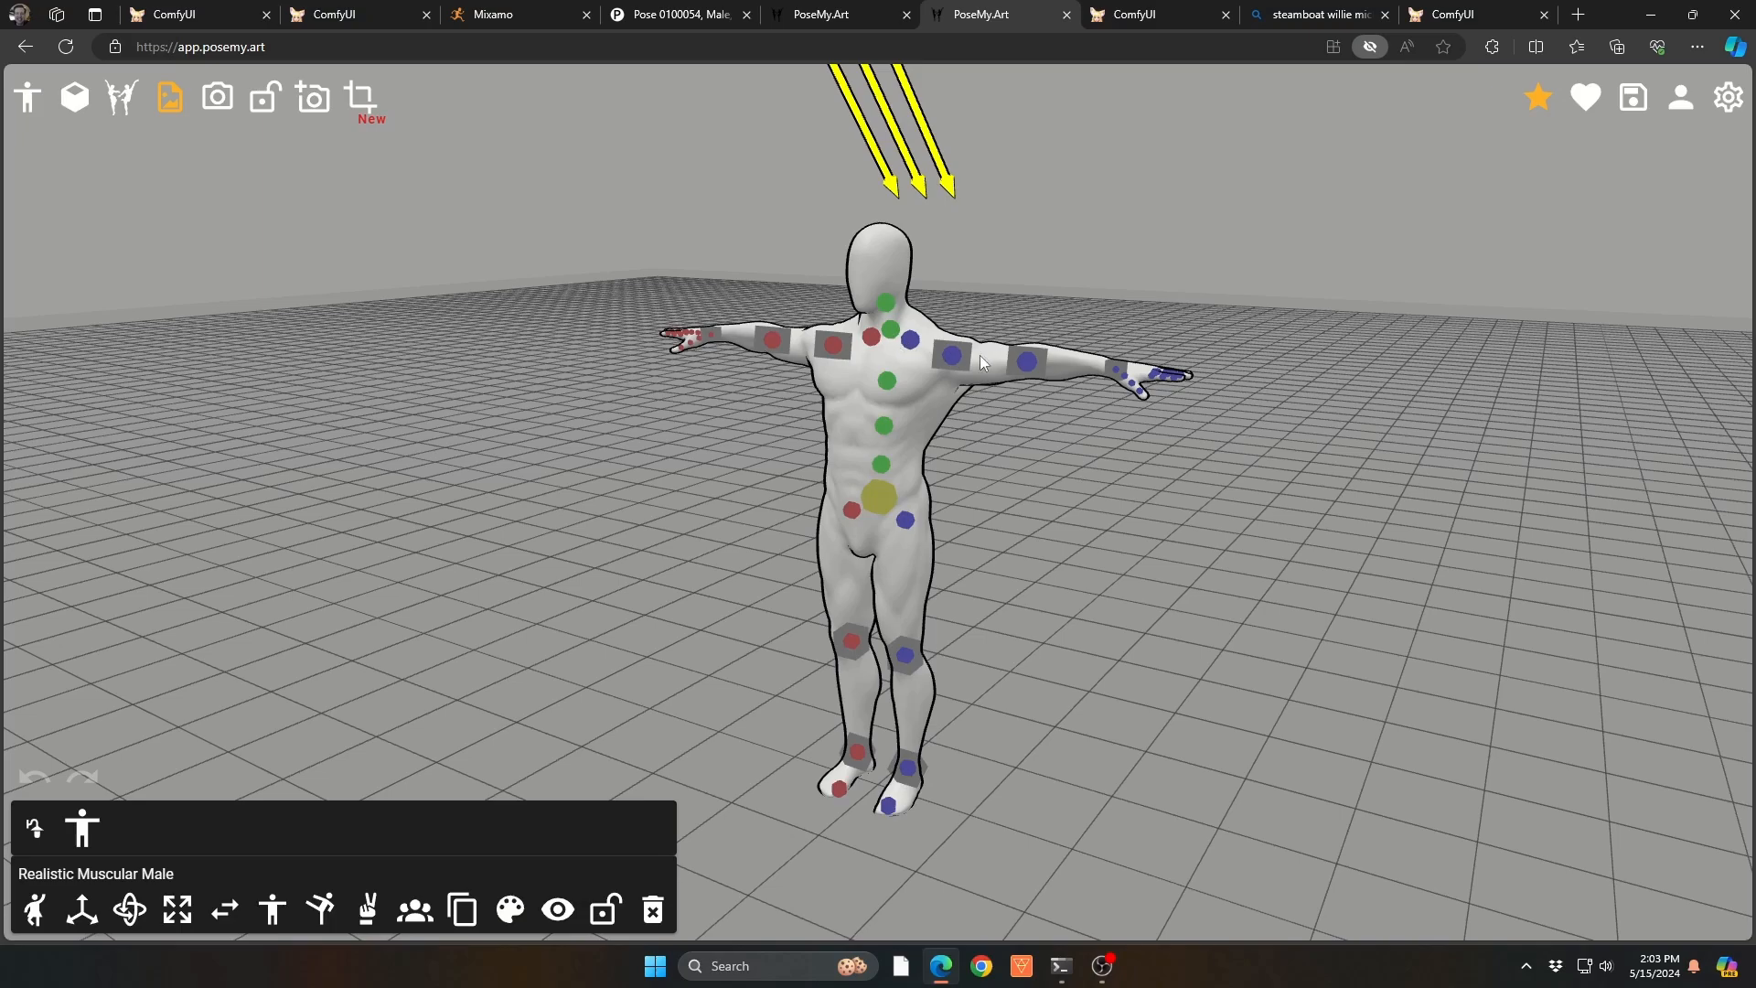
left_click_drag(993, 516, 898, 430)
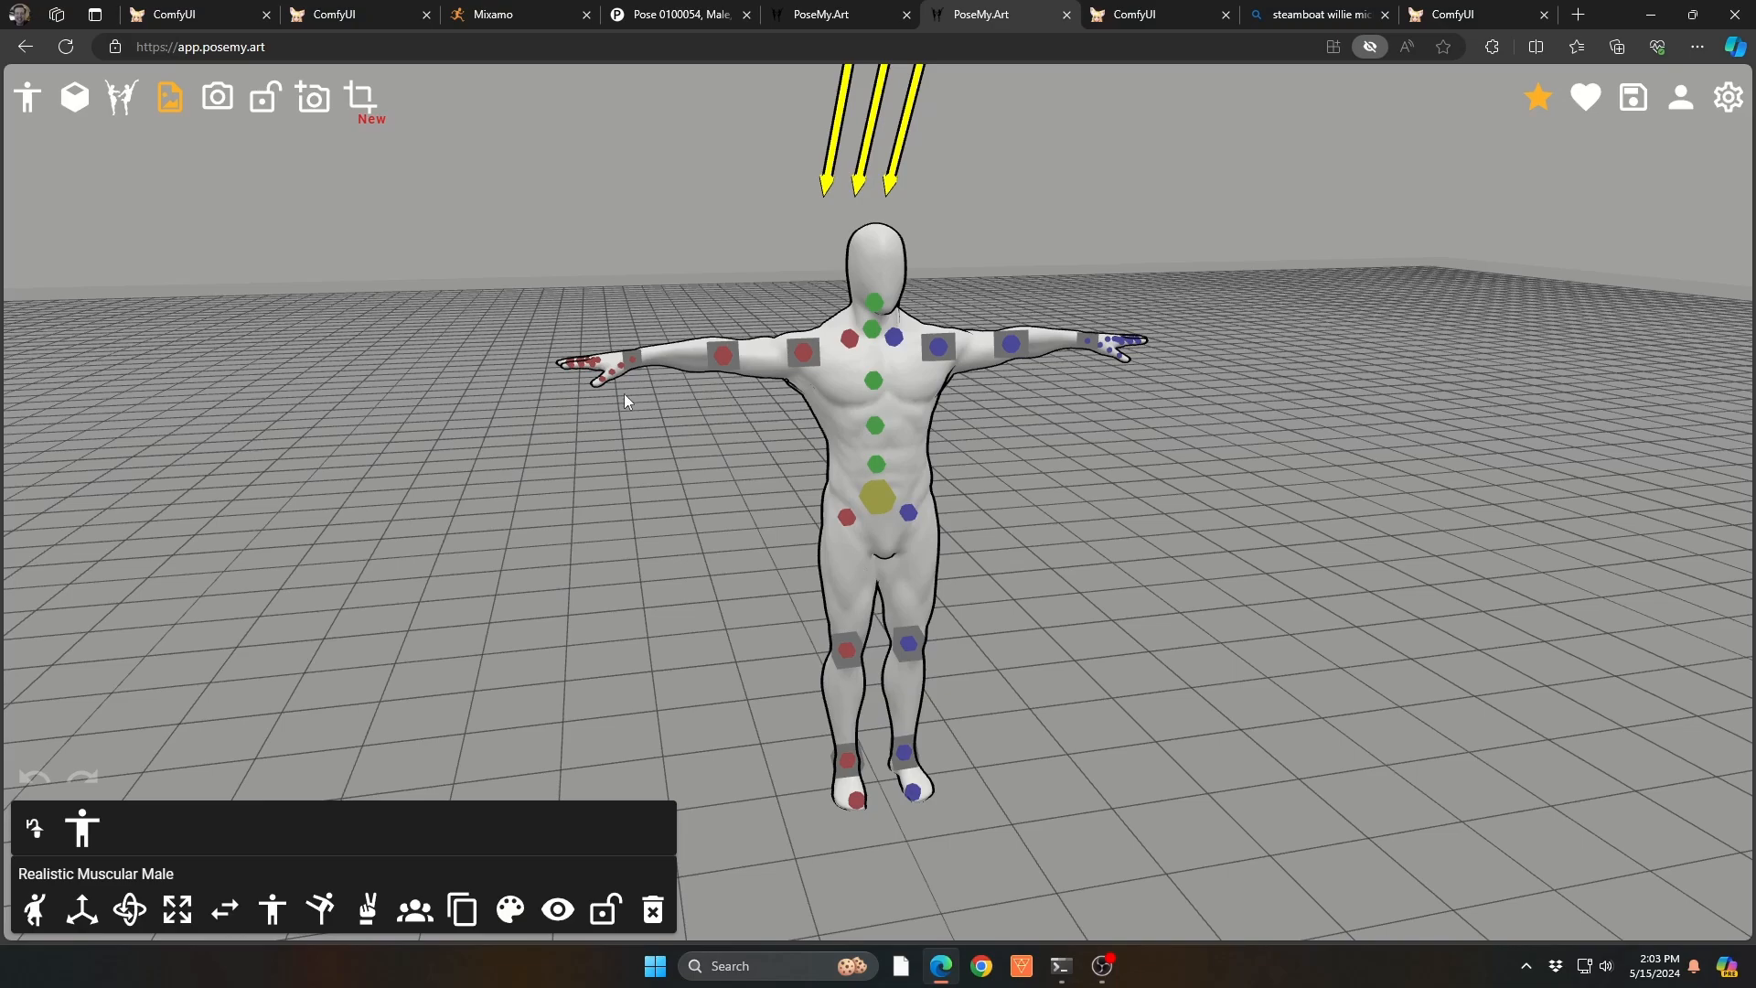
Step: Inspect the T-pose figure's right hand up close and show the rotation rings of a finger joint
scroll(624, 393, "up", 6)
left_click(487, 380)
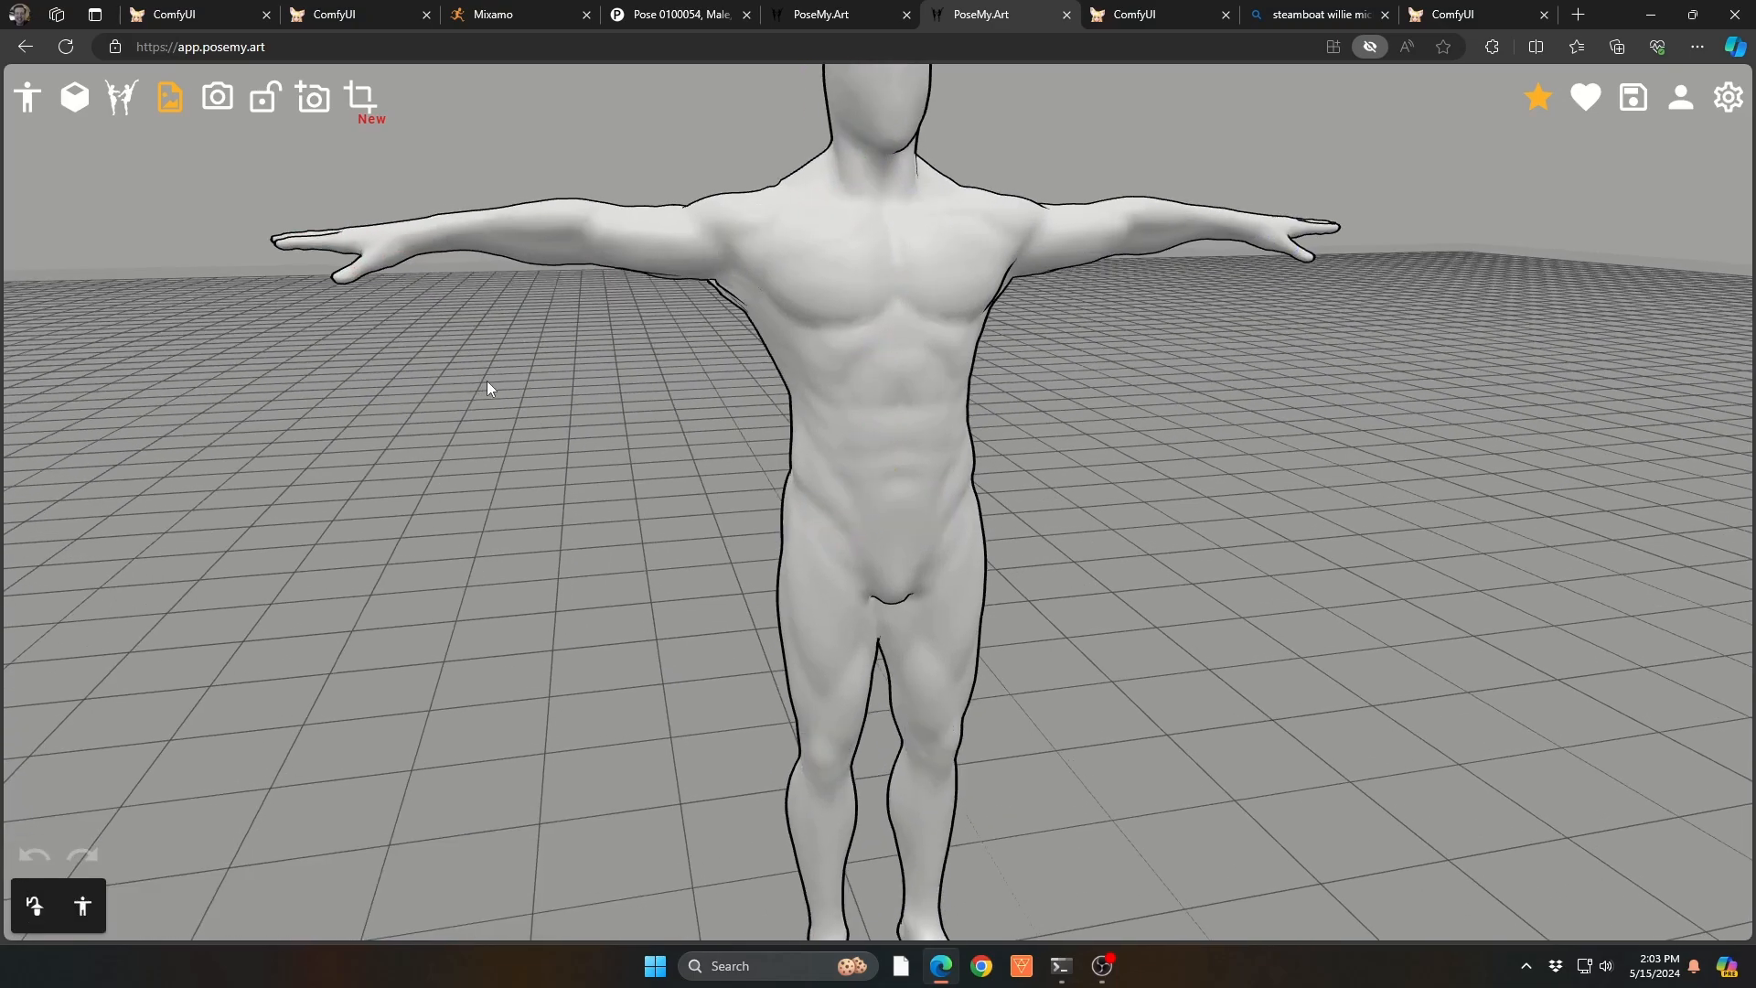
left_click_drag(487, 381, 748, 486)
scroll(732, 494, "up", 5)
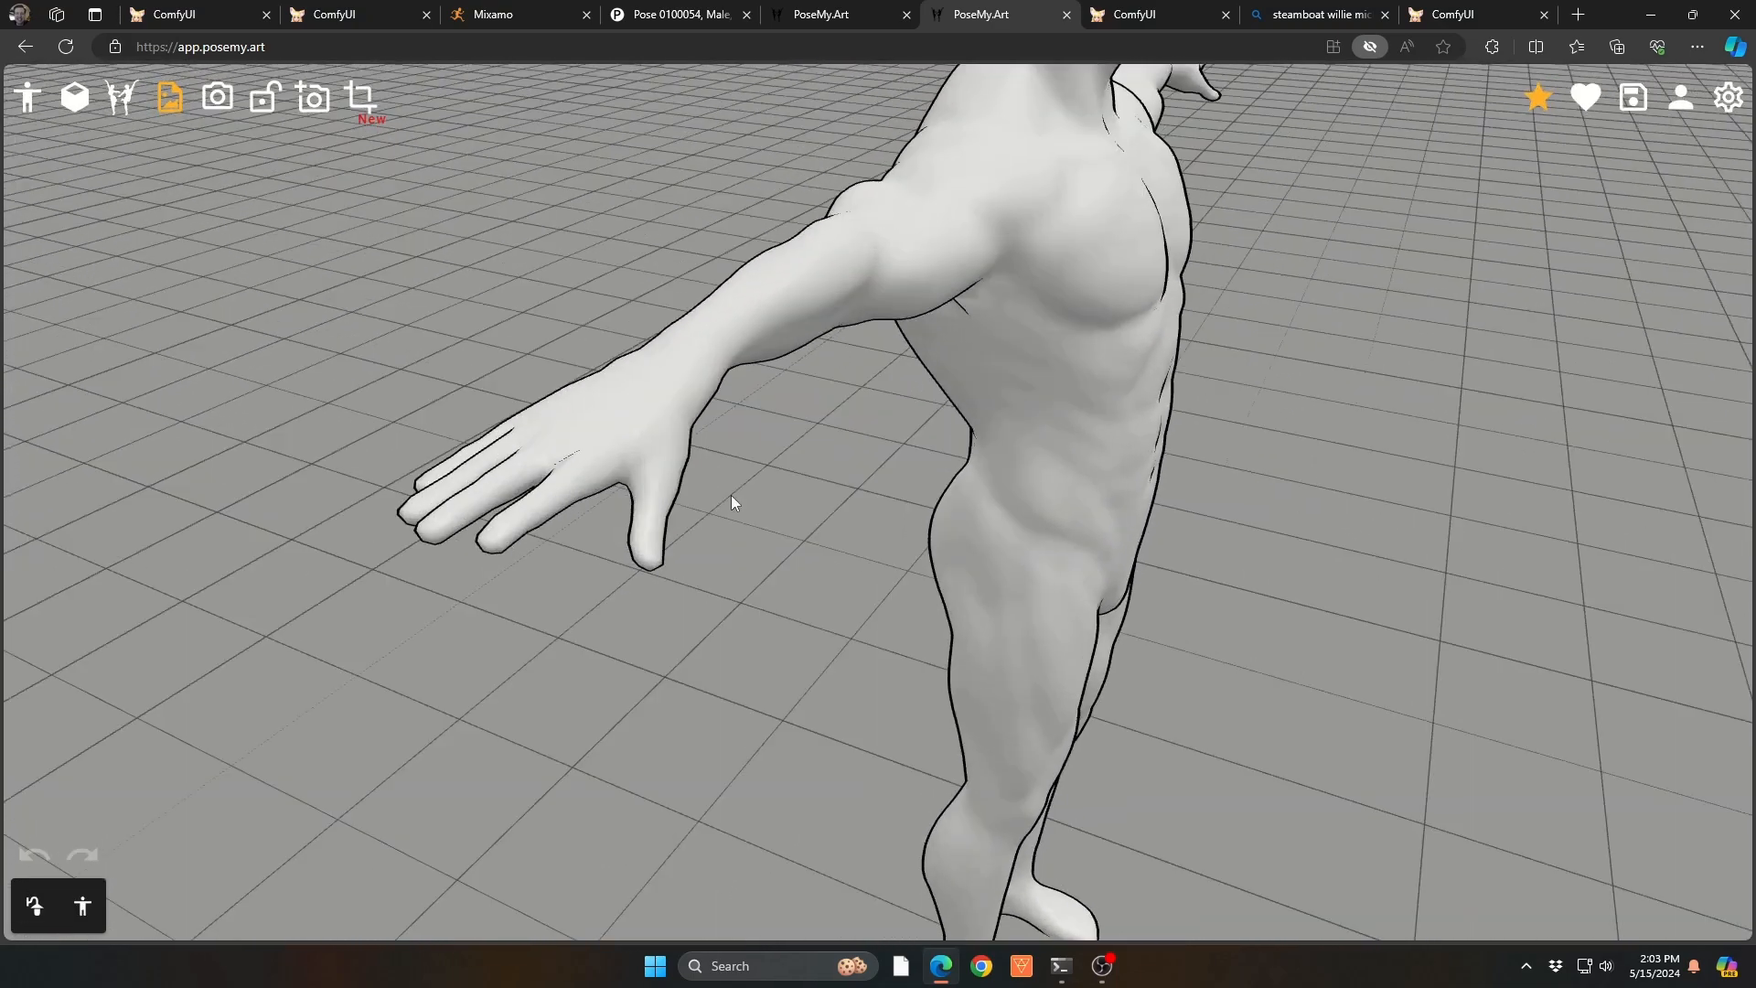
left_click(528, 517)
left_click(512, 523)
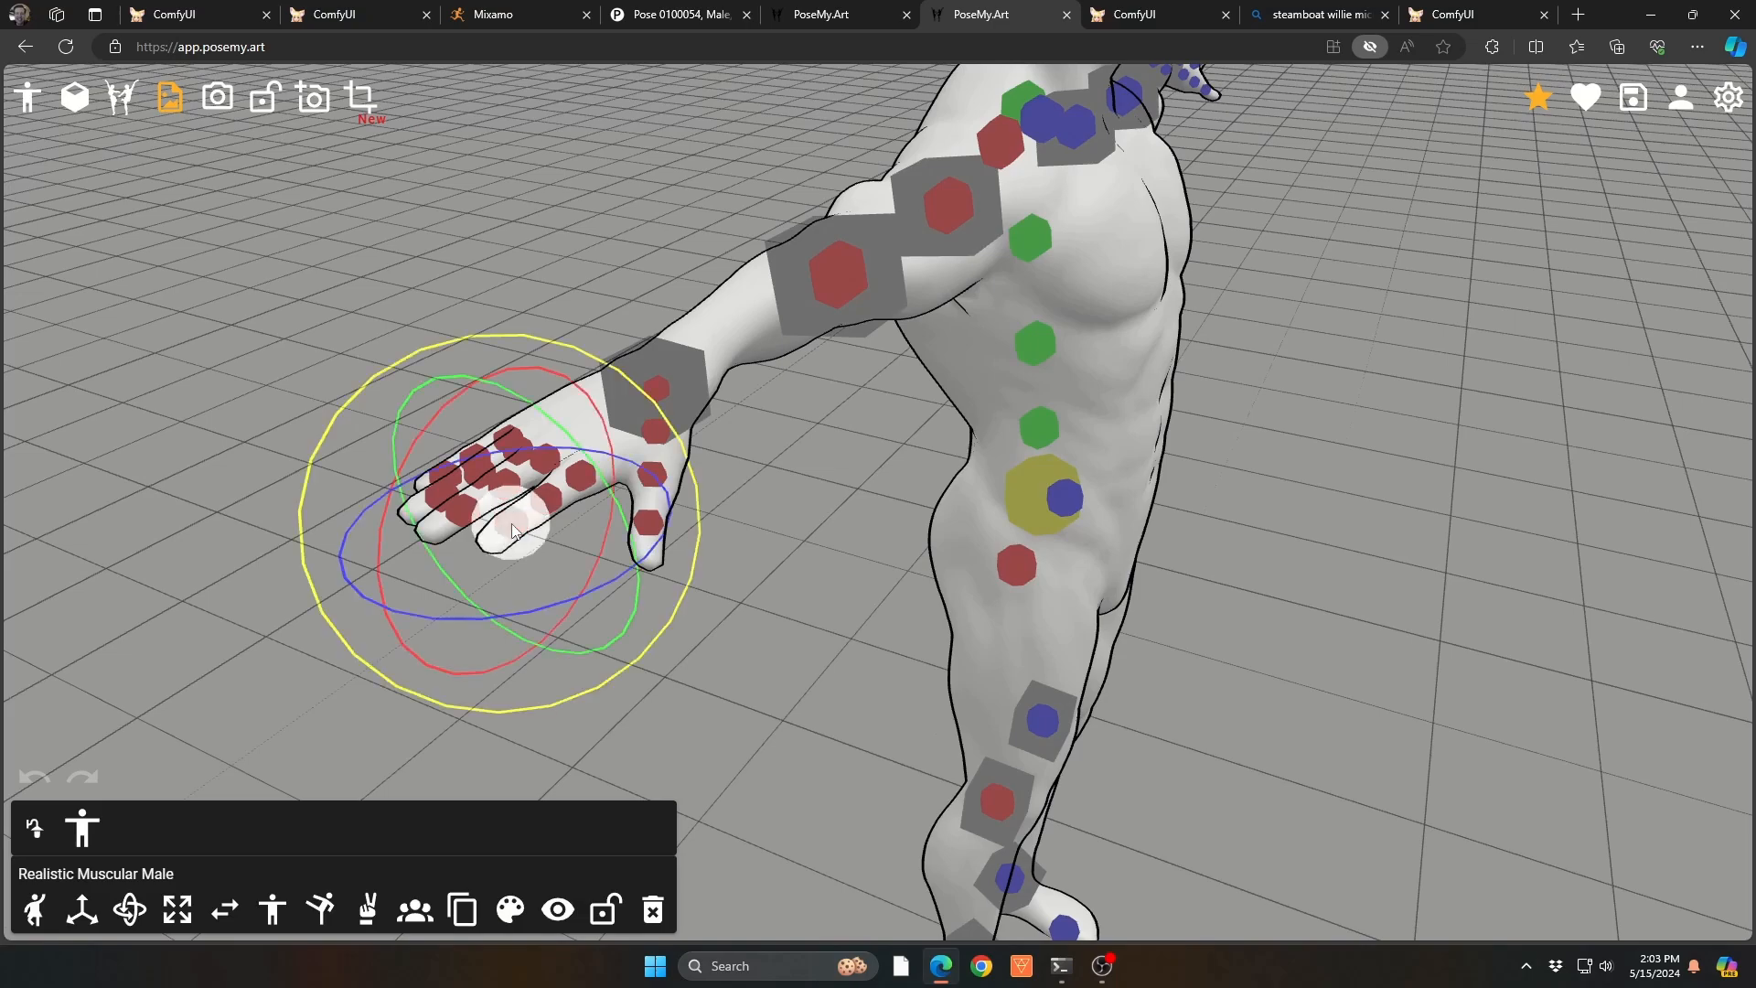
mouse_move(513, 524)
left_mouse_down()
mouse_move(514, 489)
mouse_move(502, 515)
left_mouse_up()
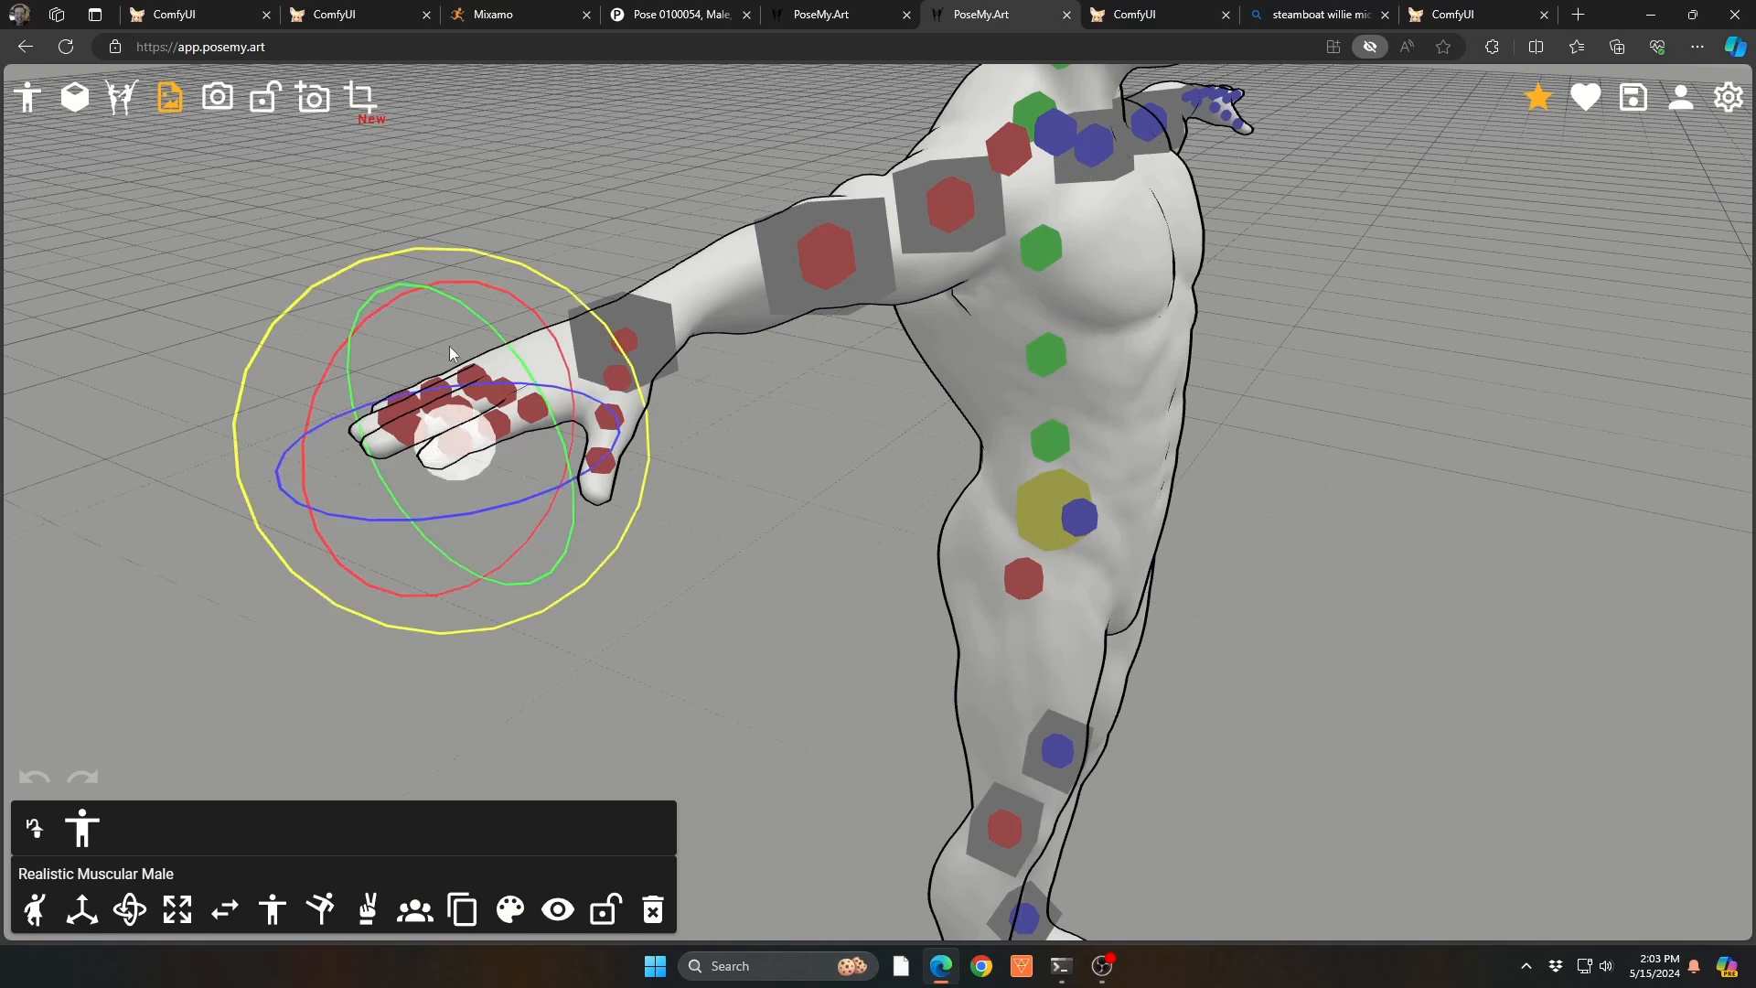
scroll(686, 504, "down", 5)
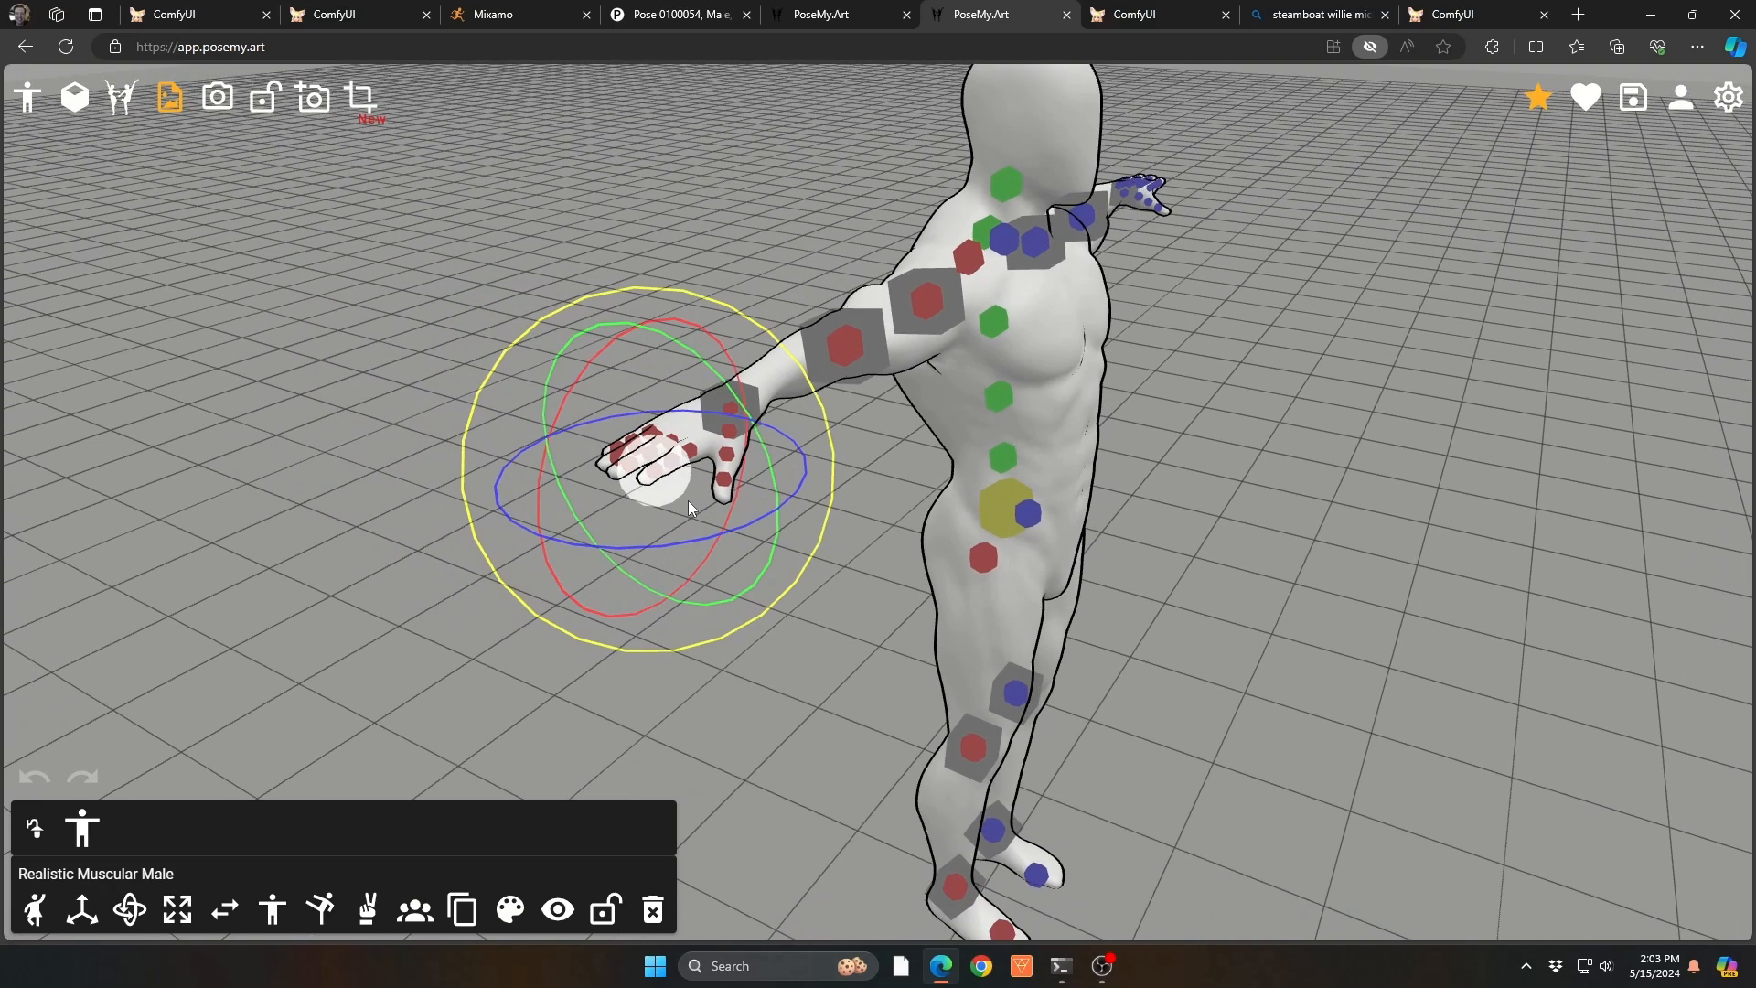
left_click_drag(1255, 642, 1069, 599)
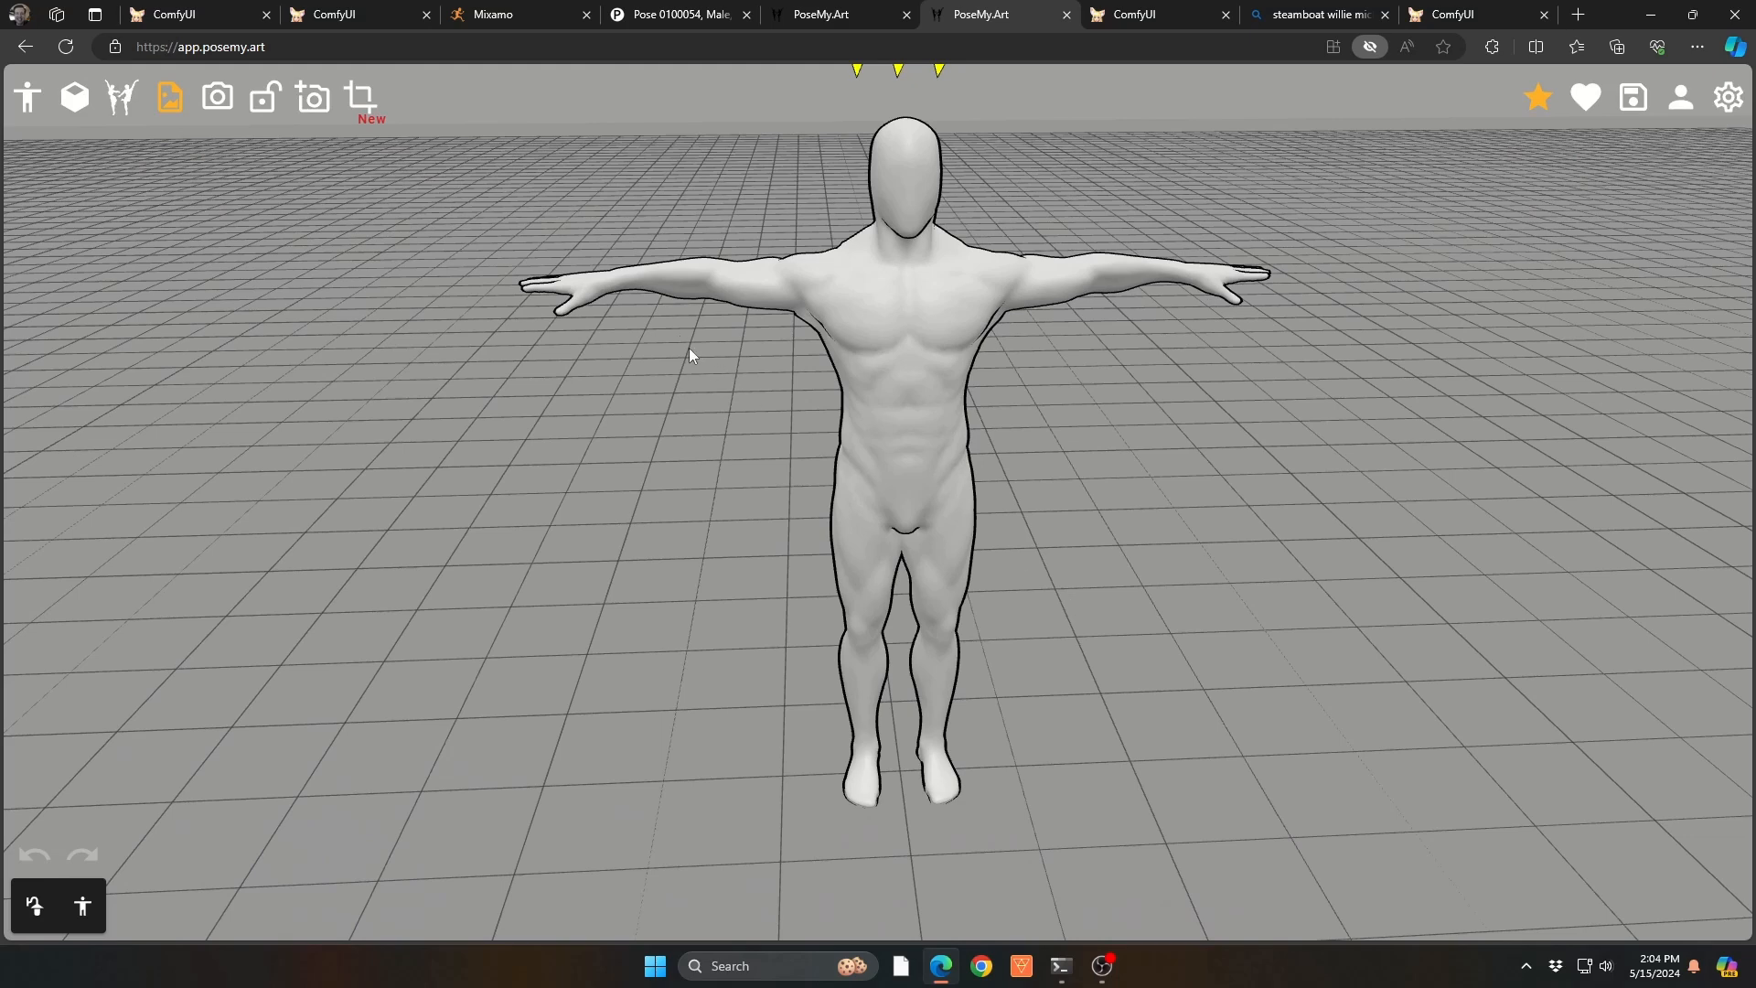
Step: Lower the T-pose figure's arms beside the body and swing its right leg outward with the knee bent
left_click(607, 289)
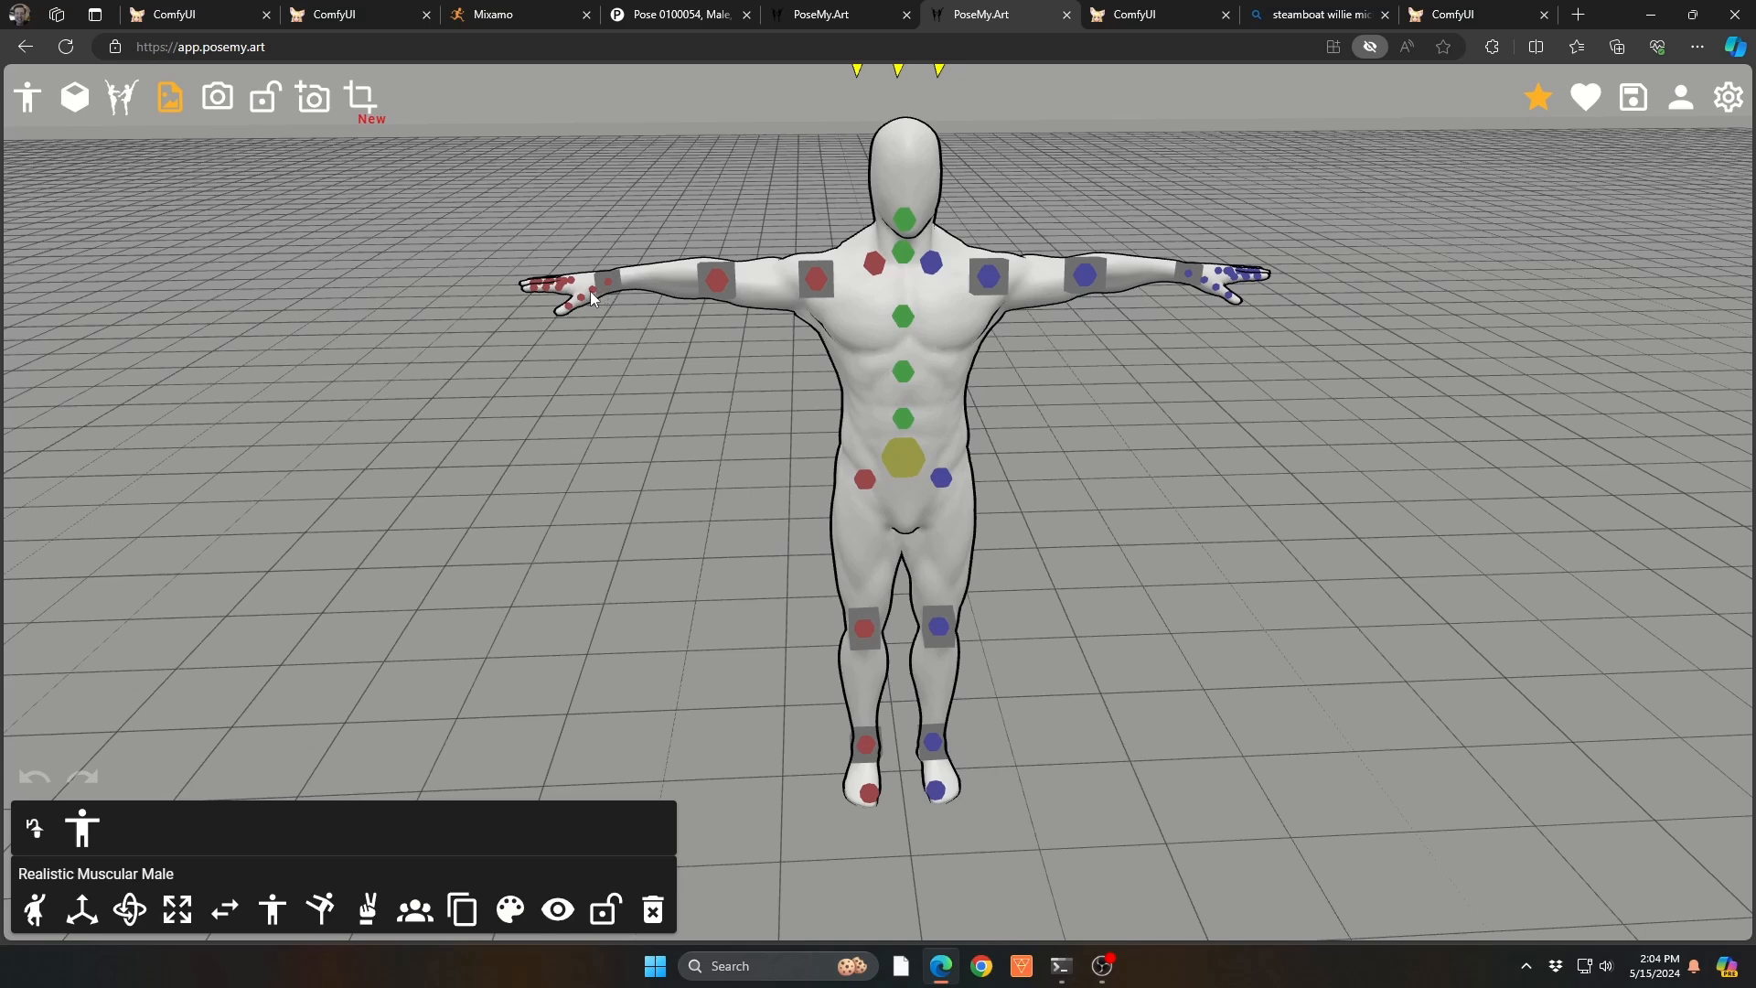
left_click(806, 290)
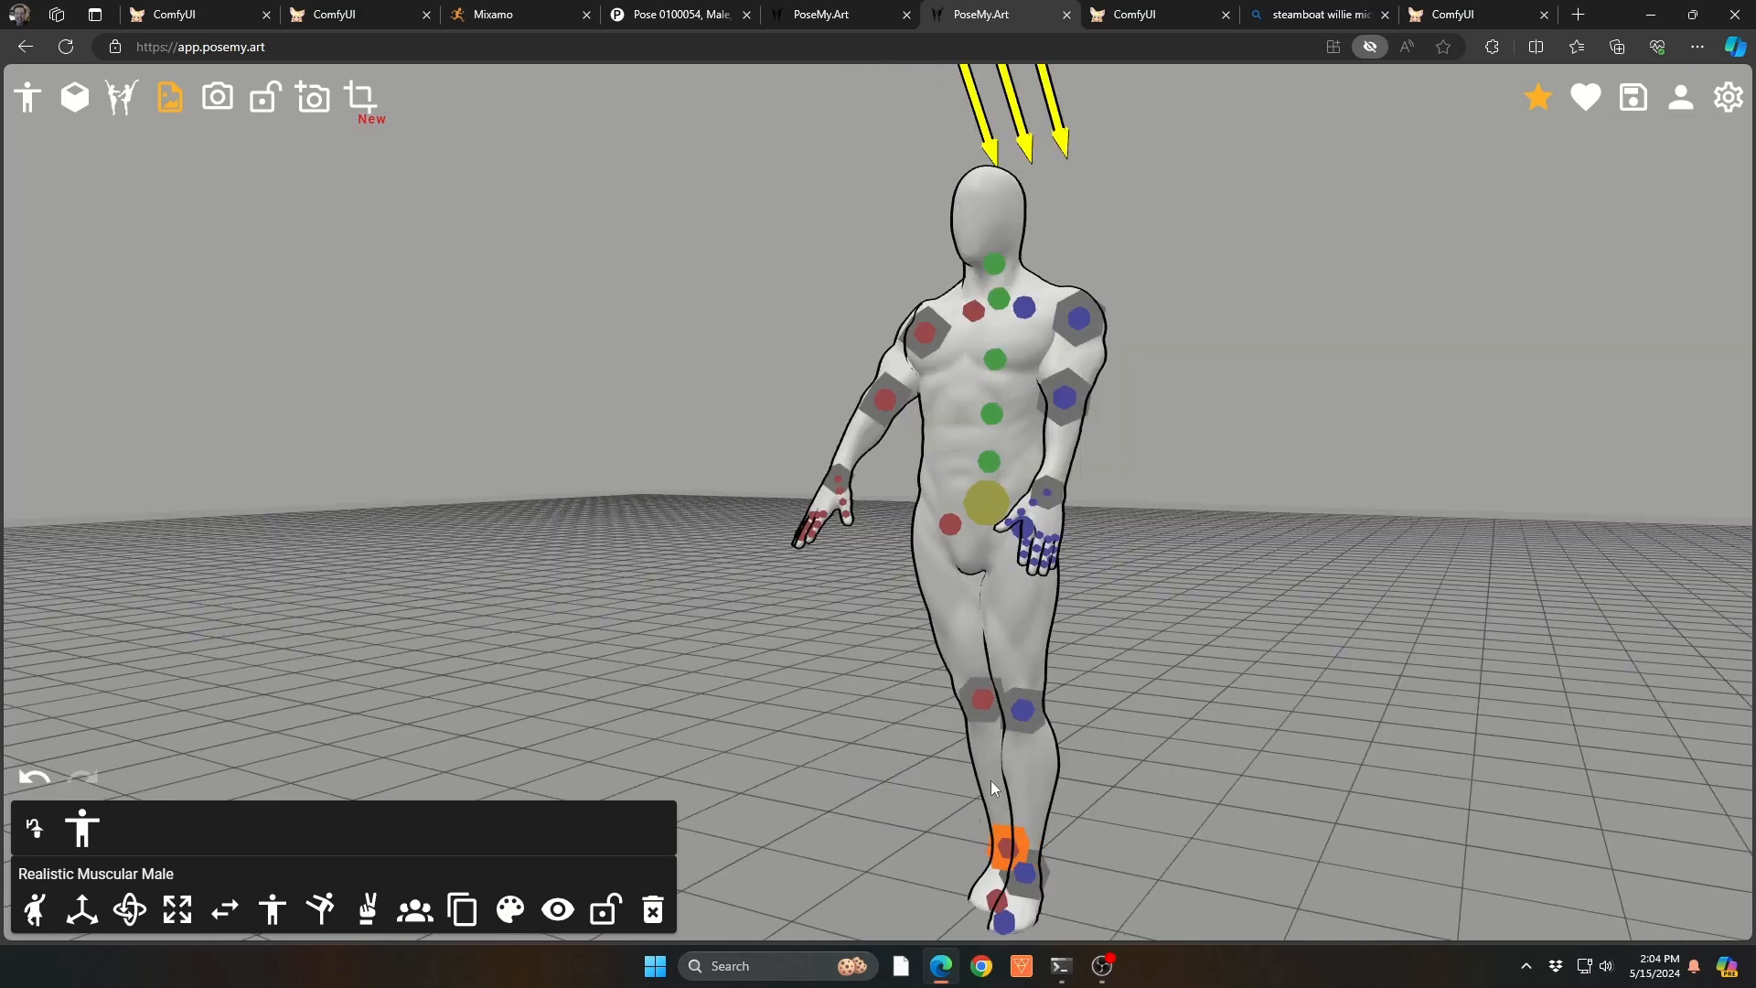
left_click_drag(990, 782, 807, 755)
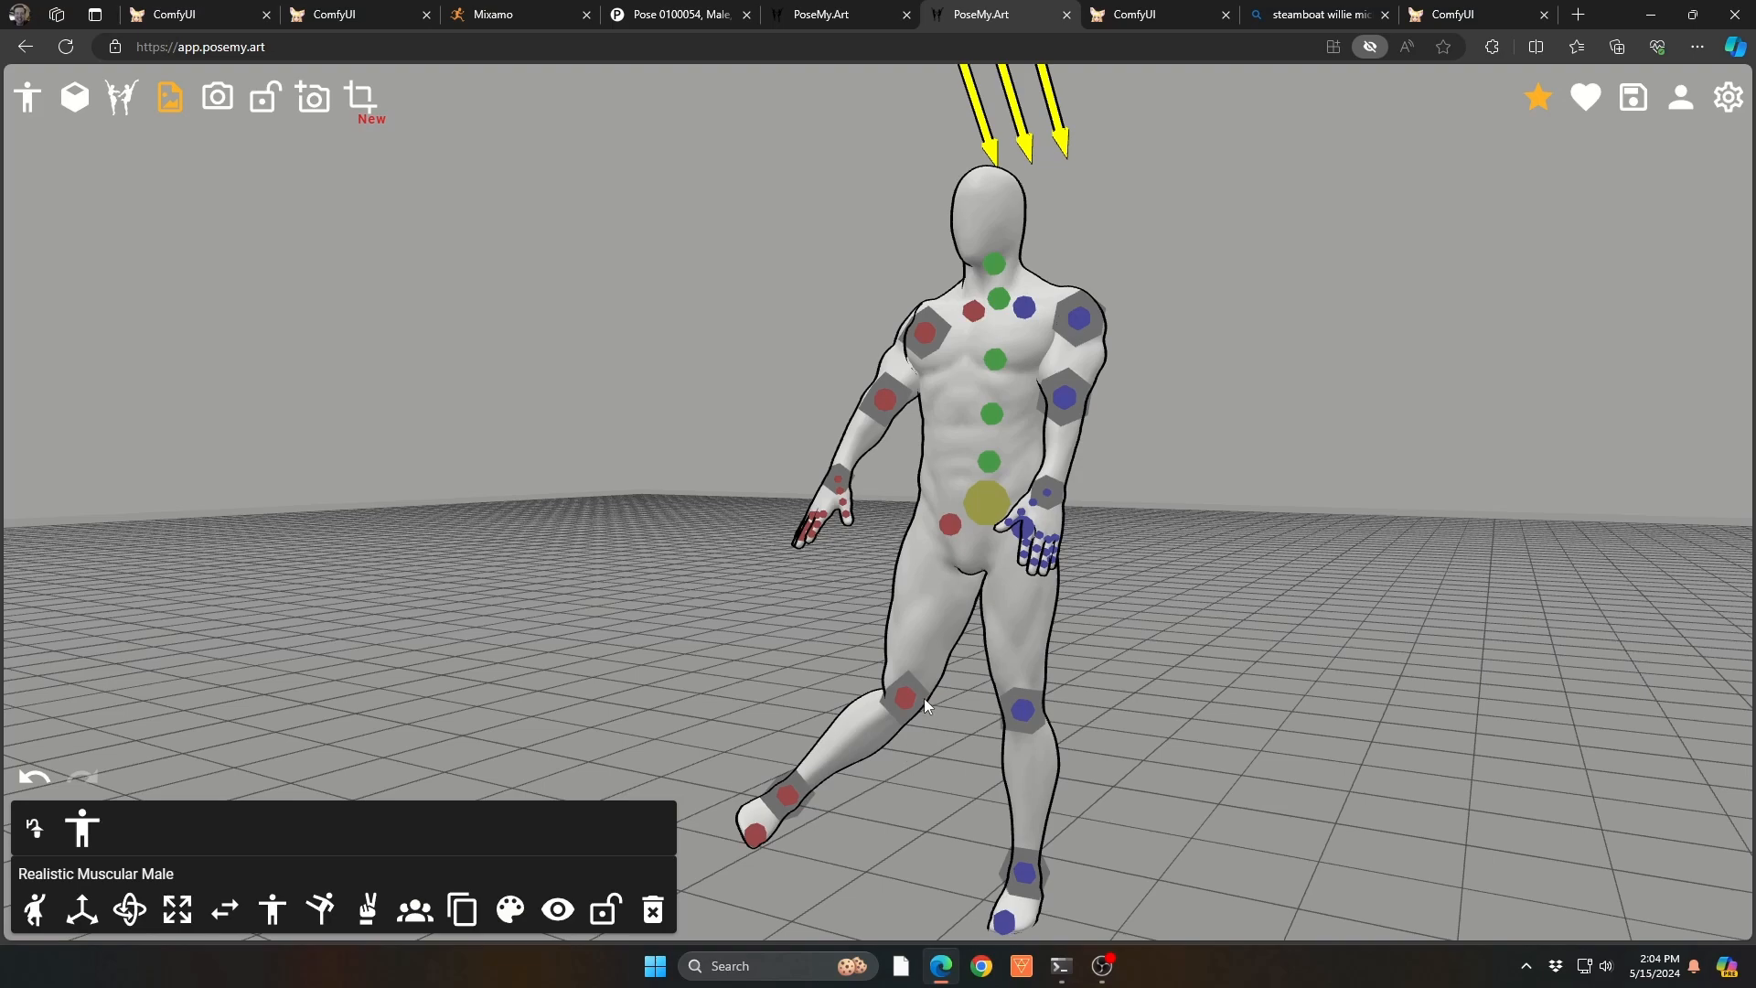
left_click_drag(924, 699, 887, 651)
Step: Rotate the toe joint of the figure's right foot and move the right ankle back down under the body
left_click_drag(727, 738, 761, 807)
left_click(733, 786)
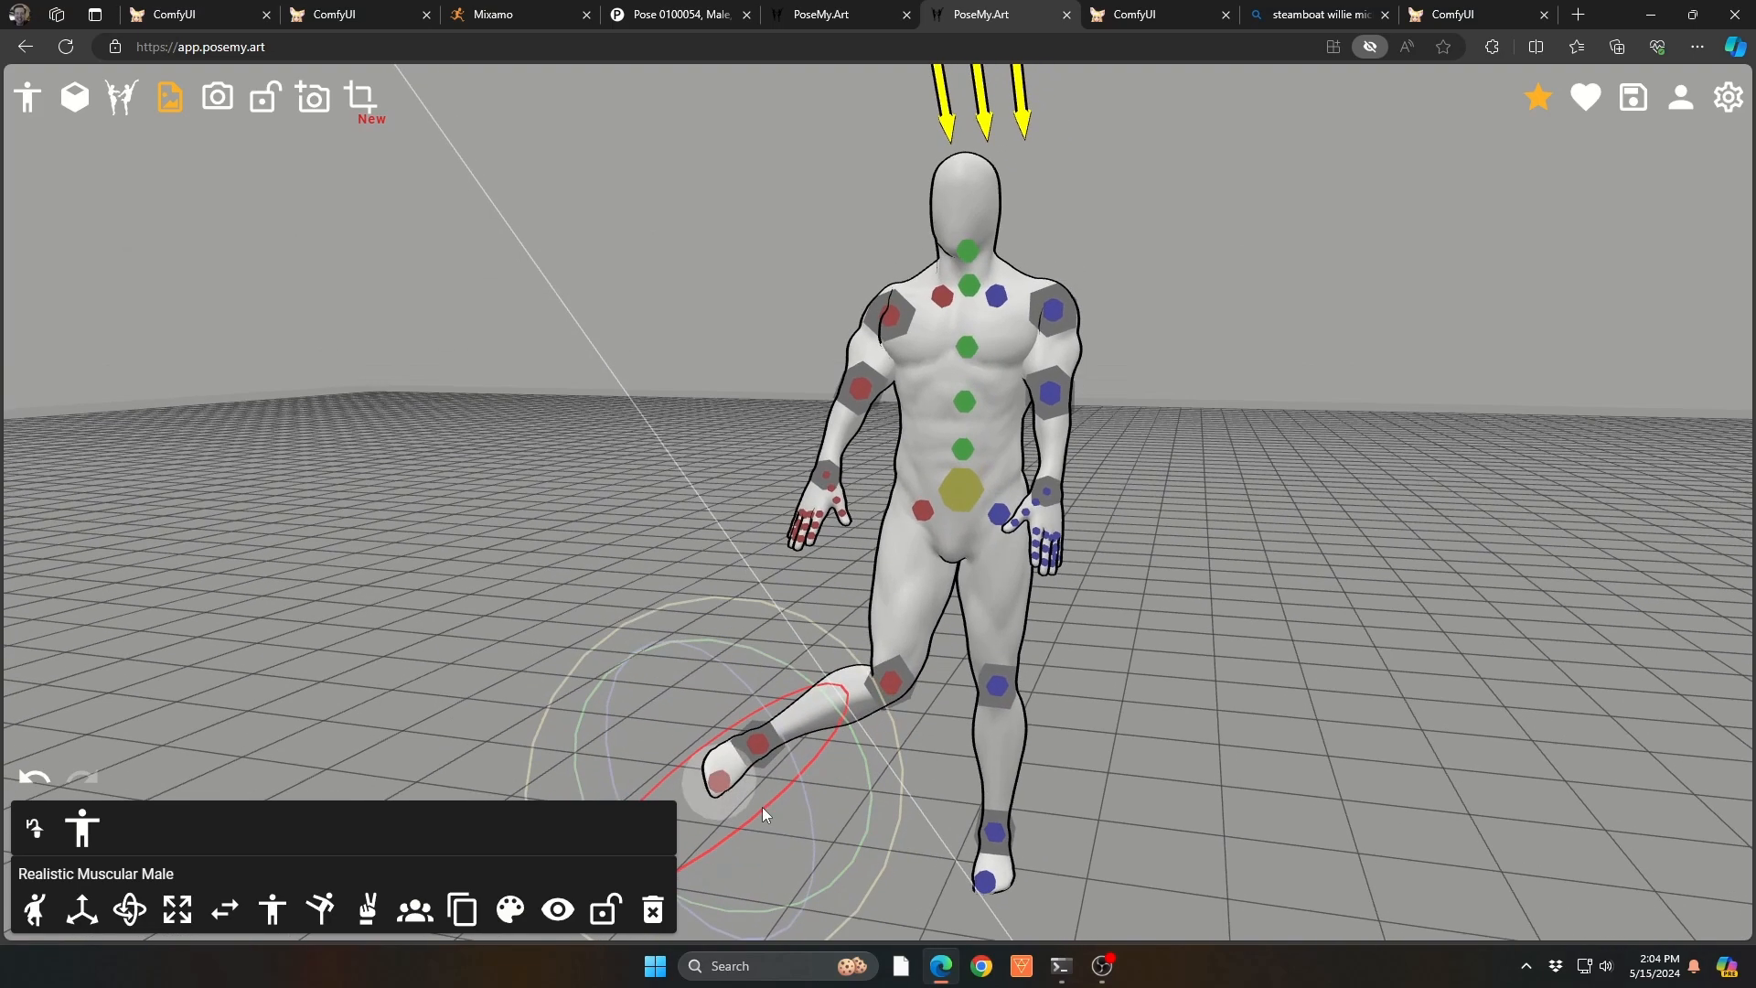
left_click(888, 826)
left_click(896, 663)
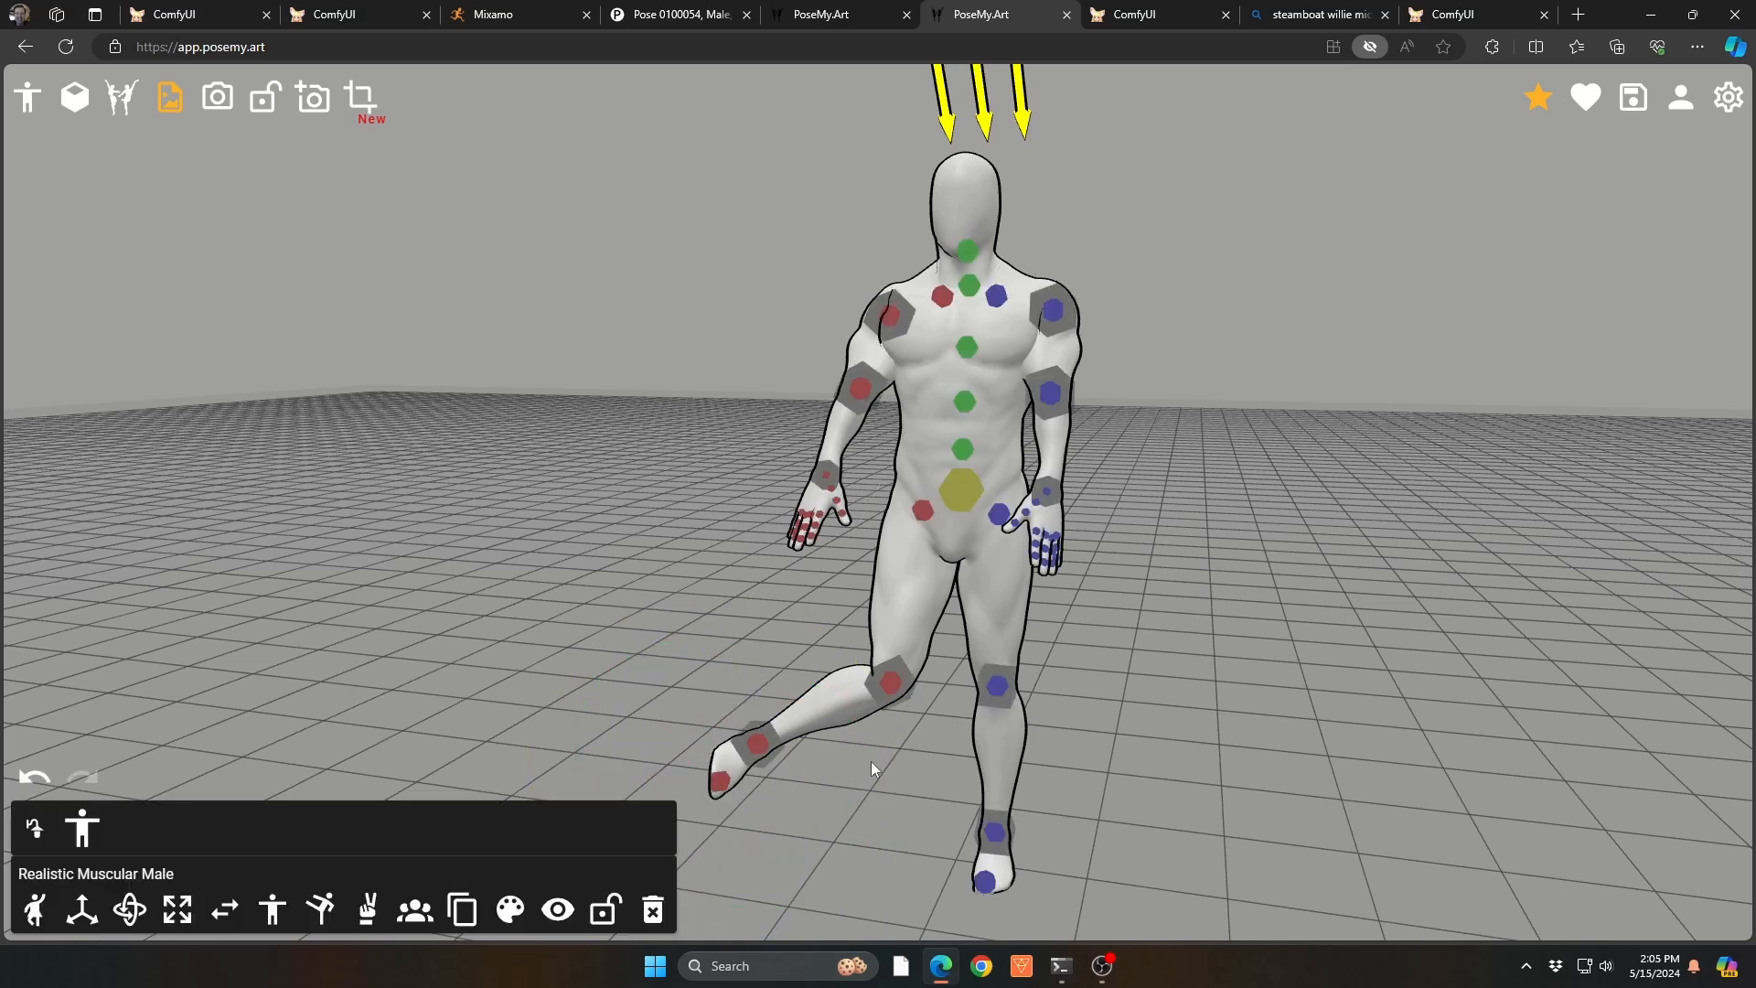
left_click_drag(771, 755, 901, 910)
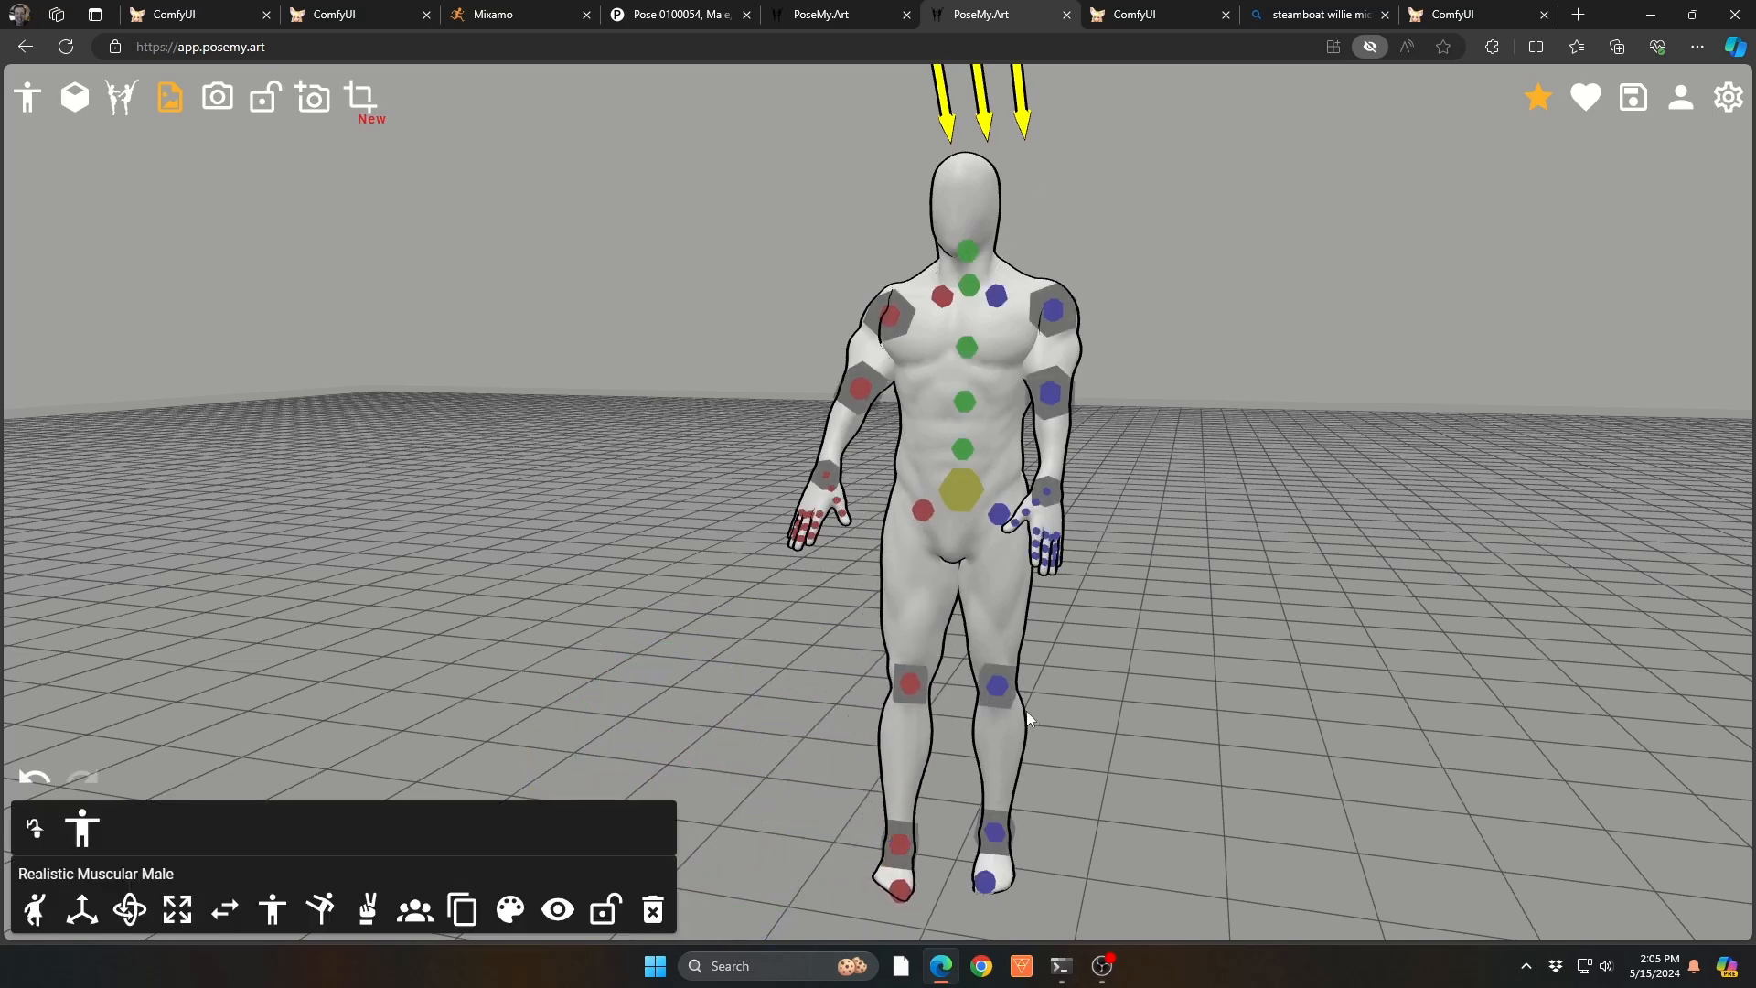
Step: Raise the figure's right knee forward from a side view and pull the right ankle back beneath it into a bent-leg pose
left_click_drag(1191, 849, 845, 686)
left_click(803, 763)
left_click_drag(913, 867, 821, 884)
left_click(791, 487)
left_click(790, 486)
left_click(801, 717)
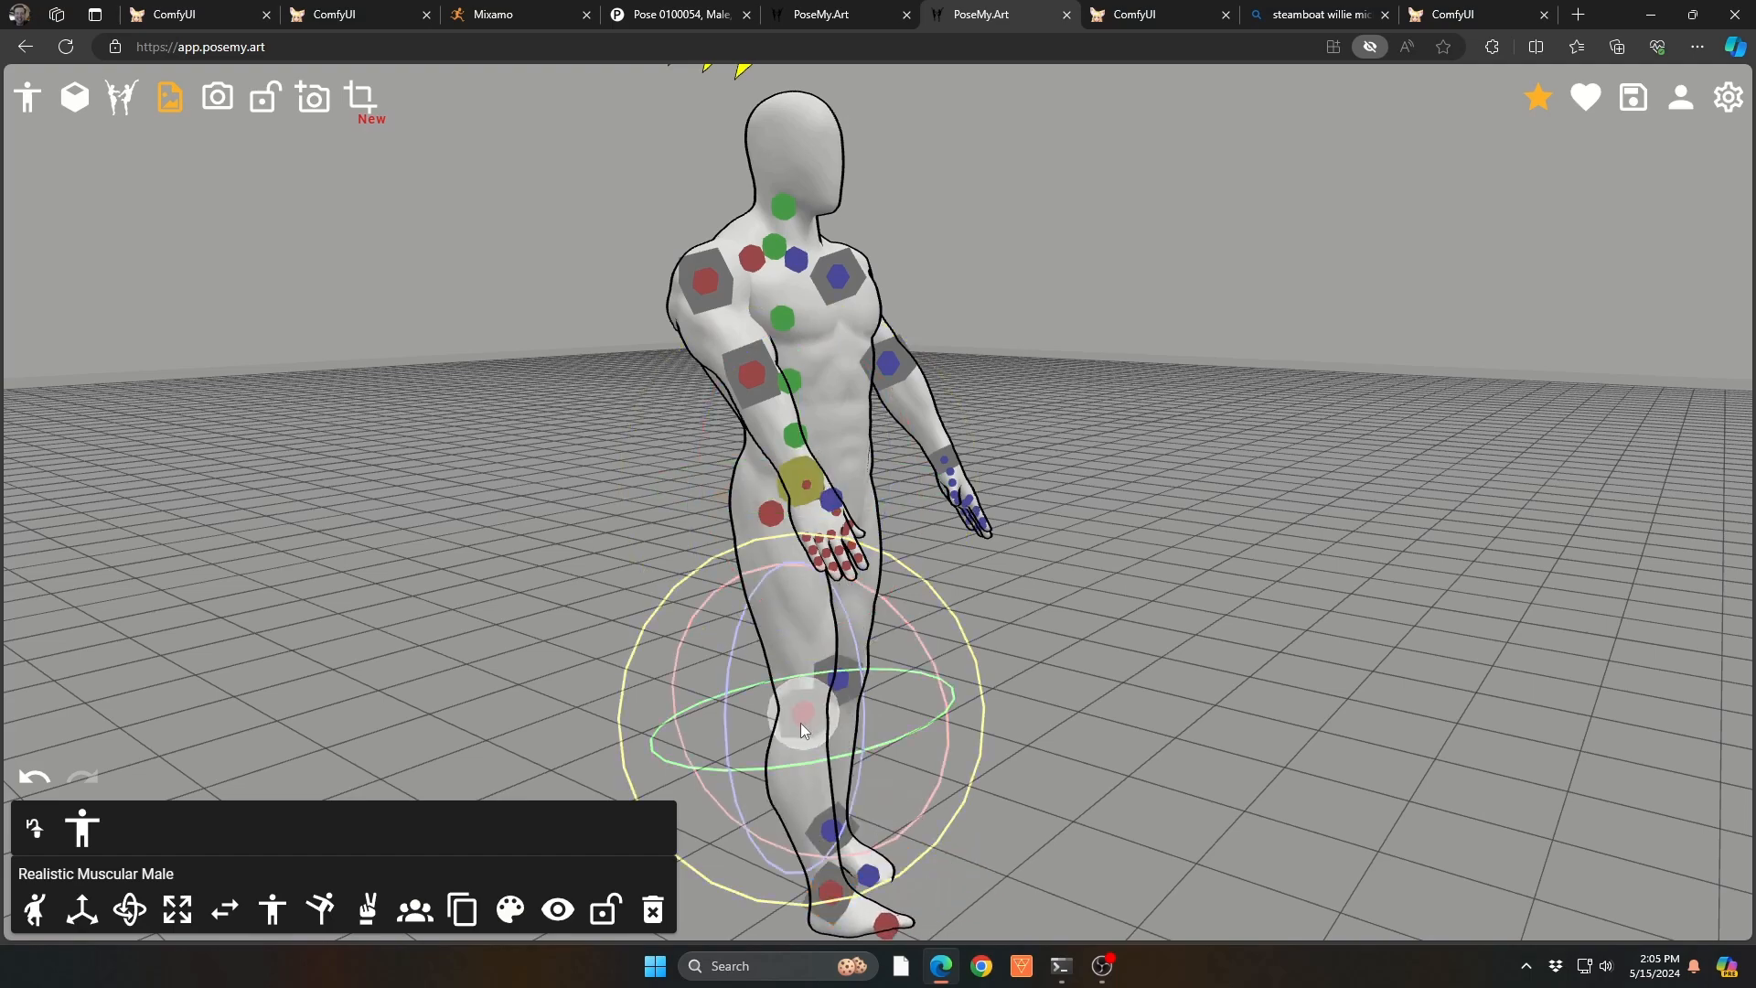
left_click_drag(1026, 823, 1235, 783)
scroll(1246, 718, "down", 4)
scroll(1246, 717, "down", 2)
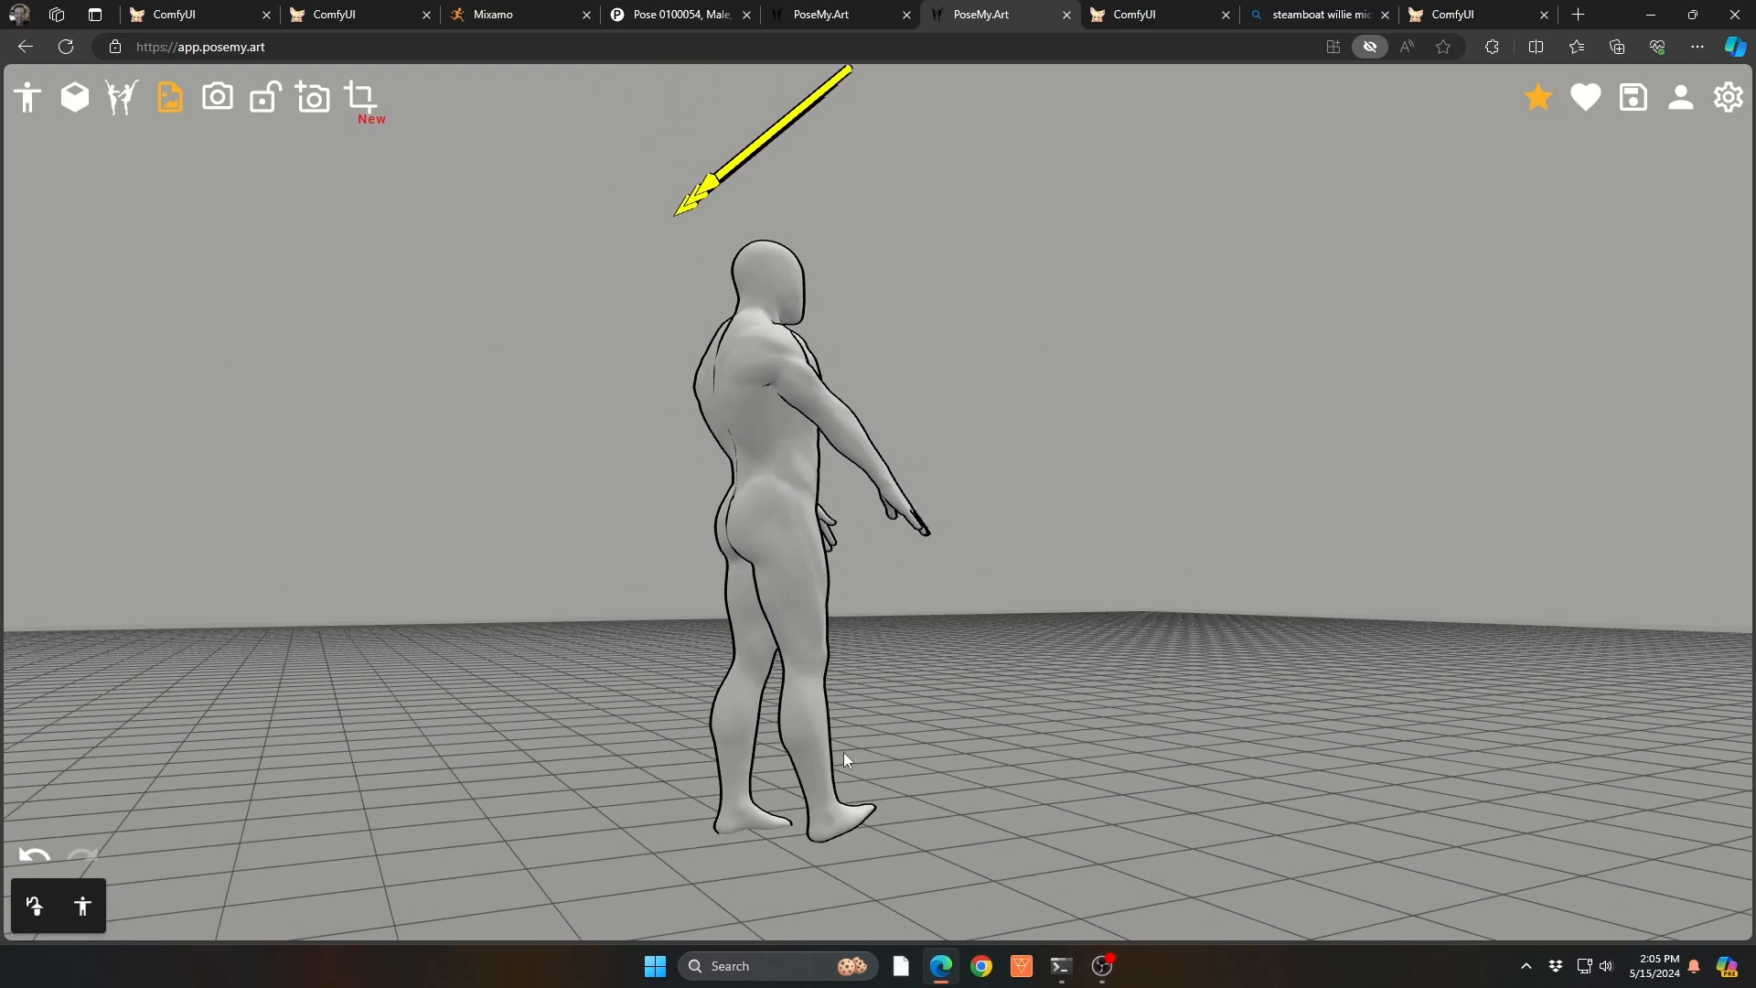
left_click(837, 752)
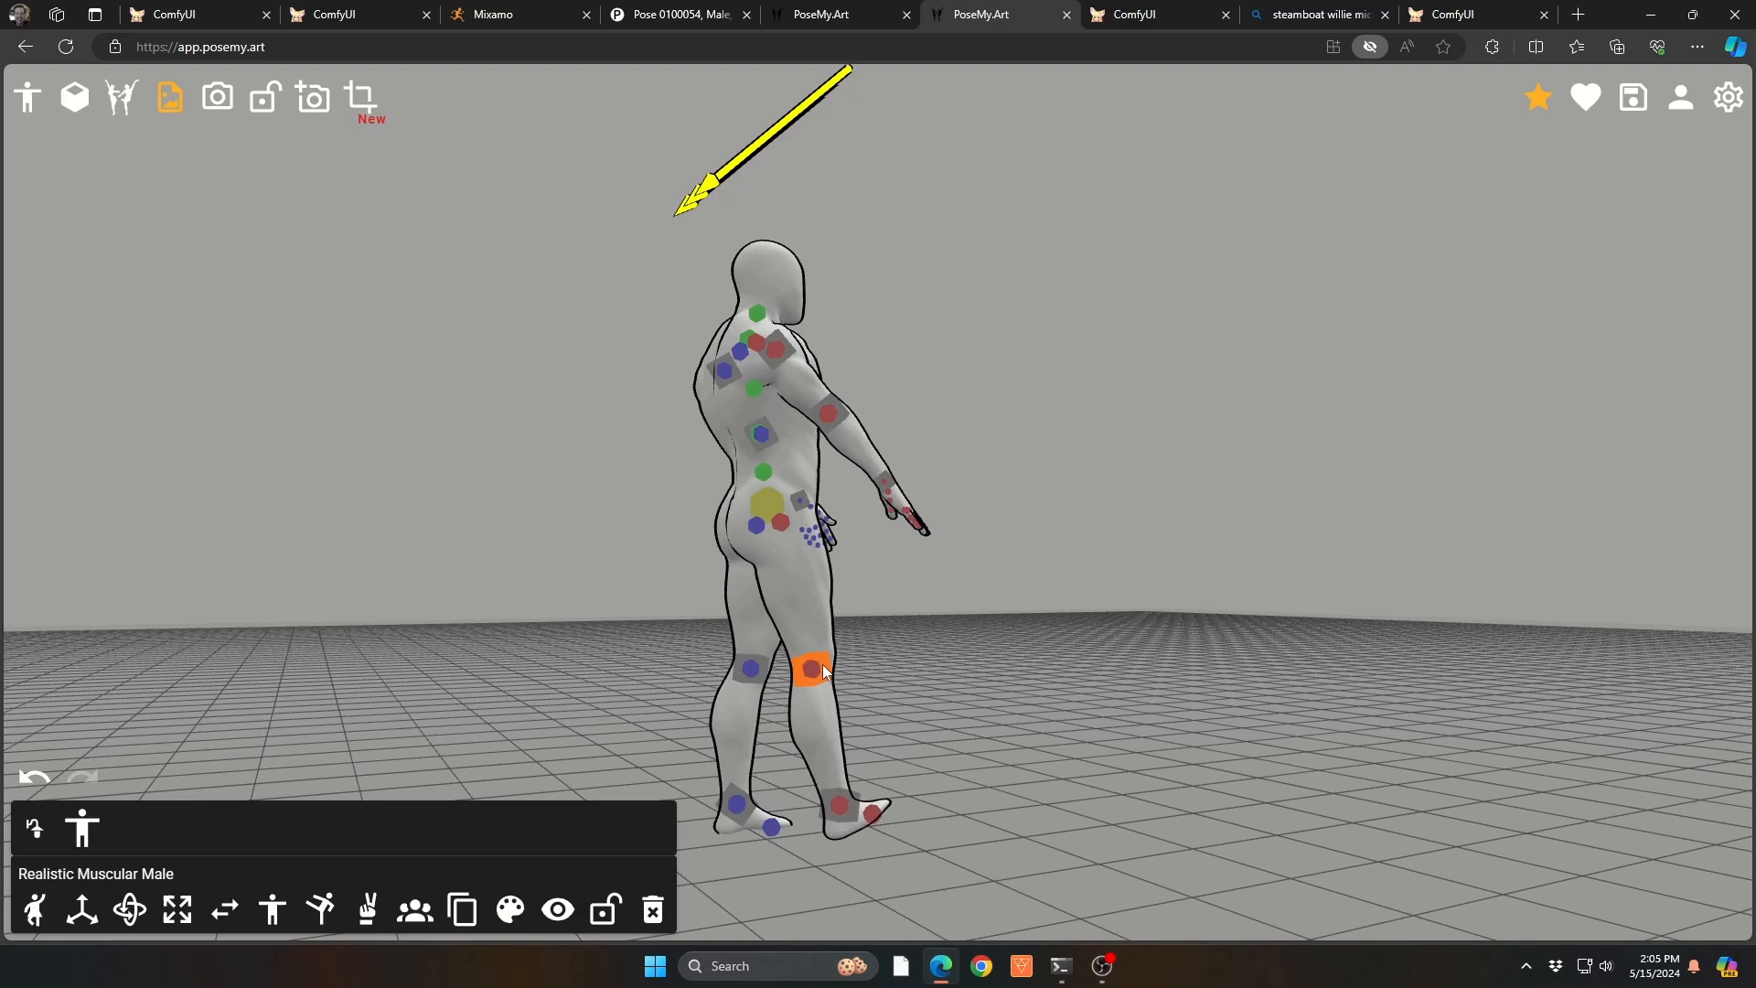
left_click_drag(823, 666, 837, 597)
left_click_drag(907, 759, 812, 721)
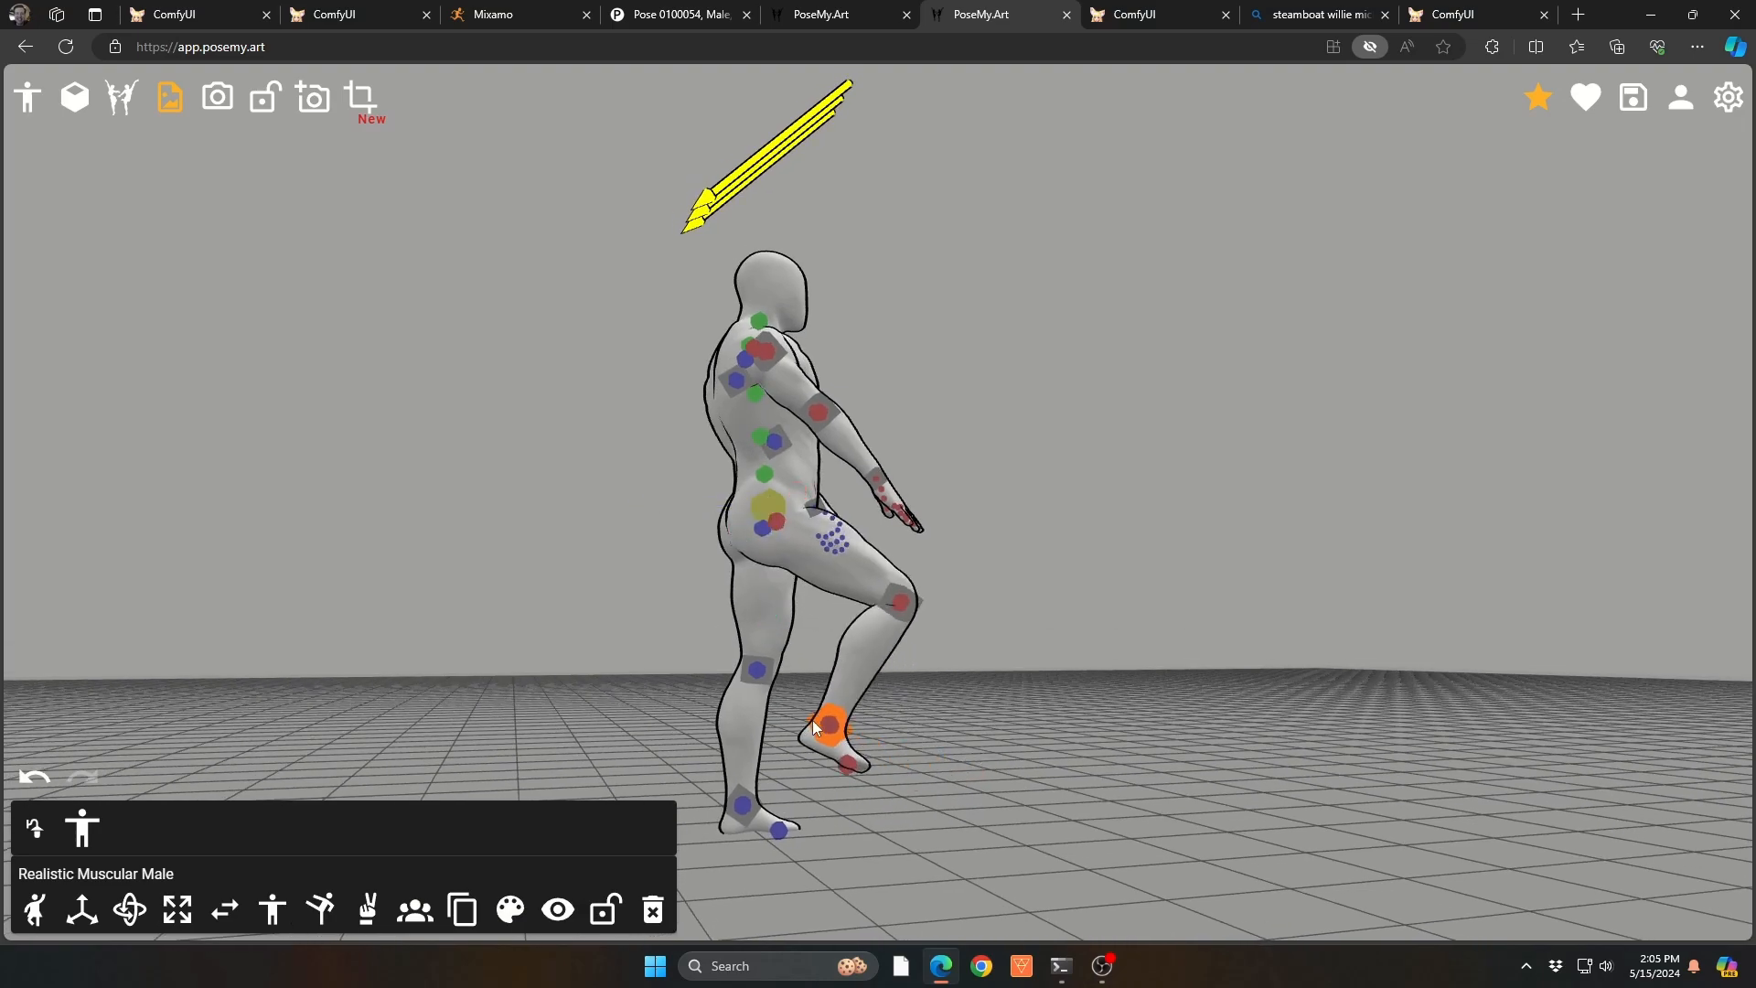
left_click_drag(990, 757, 684, 763)
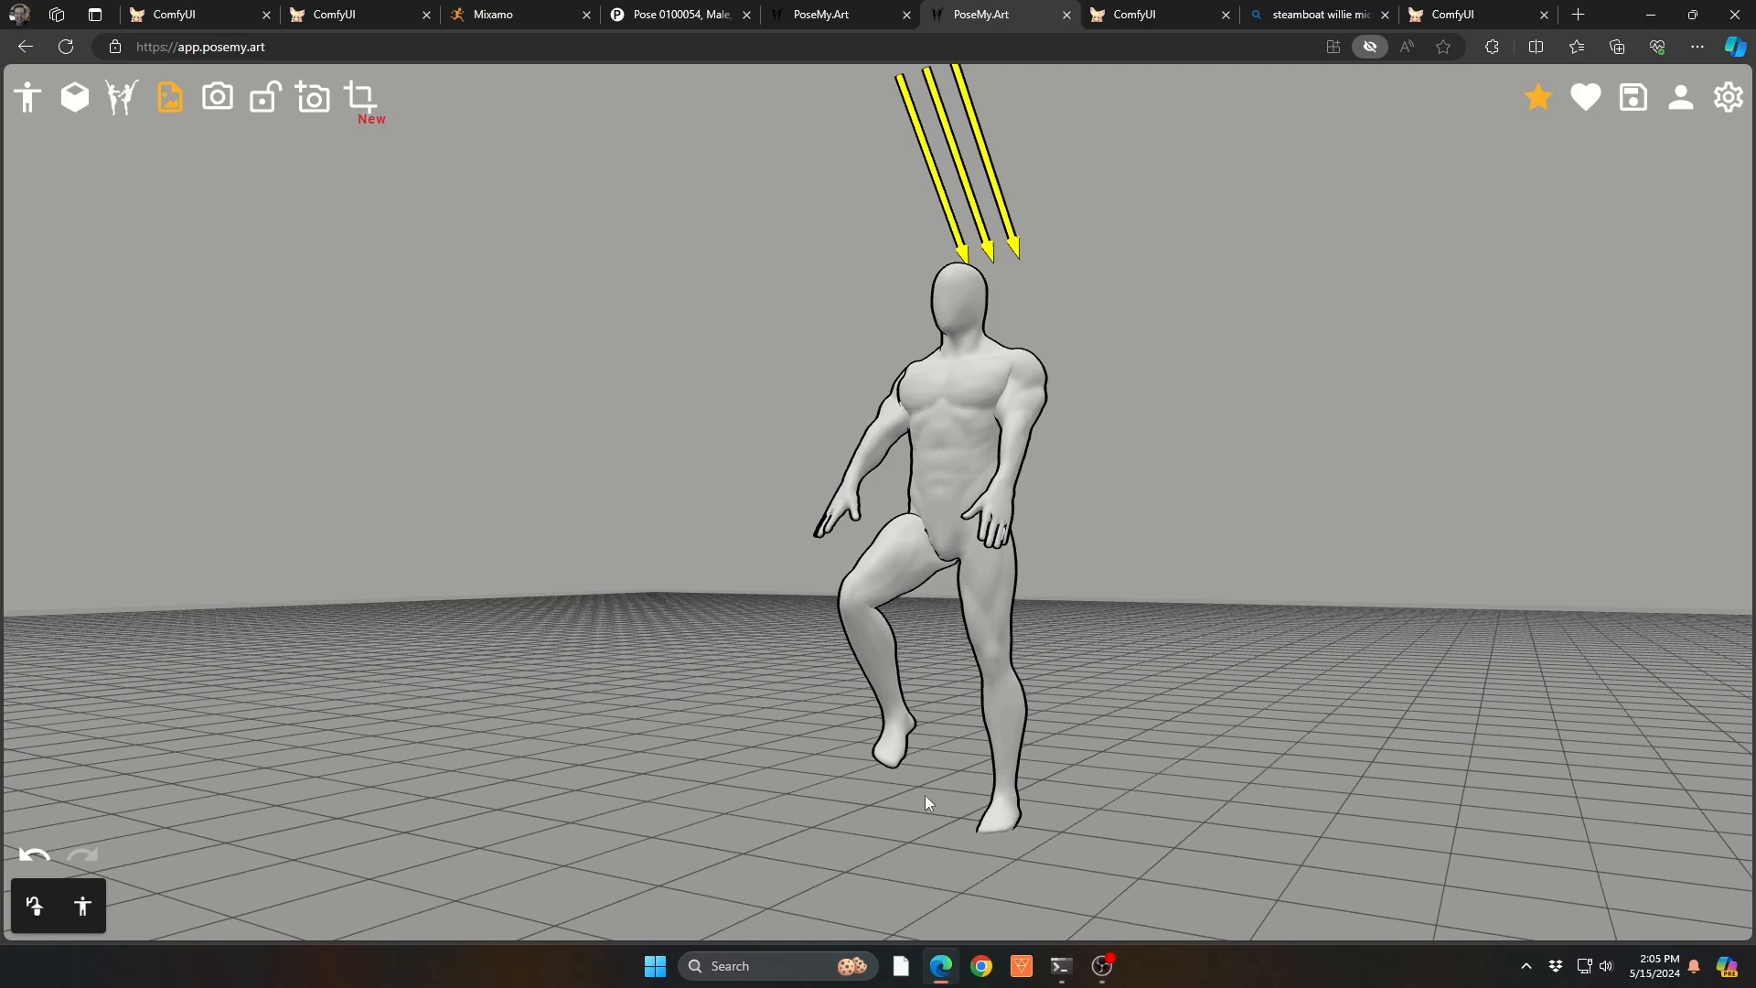
Step: Turn the posed figure's head toward its left by rotating the neck joint about the vertical axis
left_click_drag(1138, 769, 1082, 846)
left_click(997, 283)
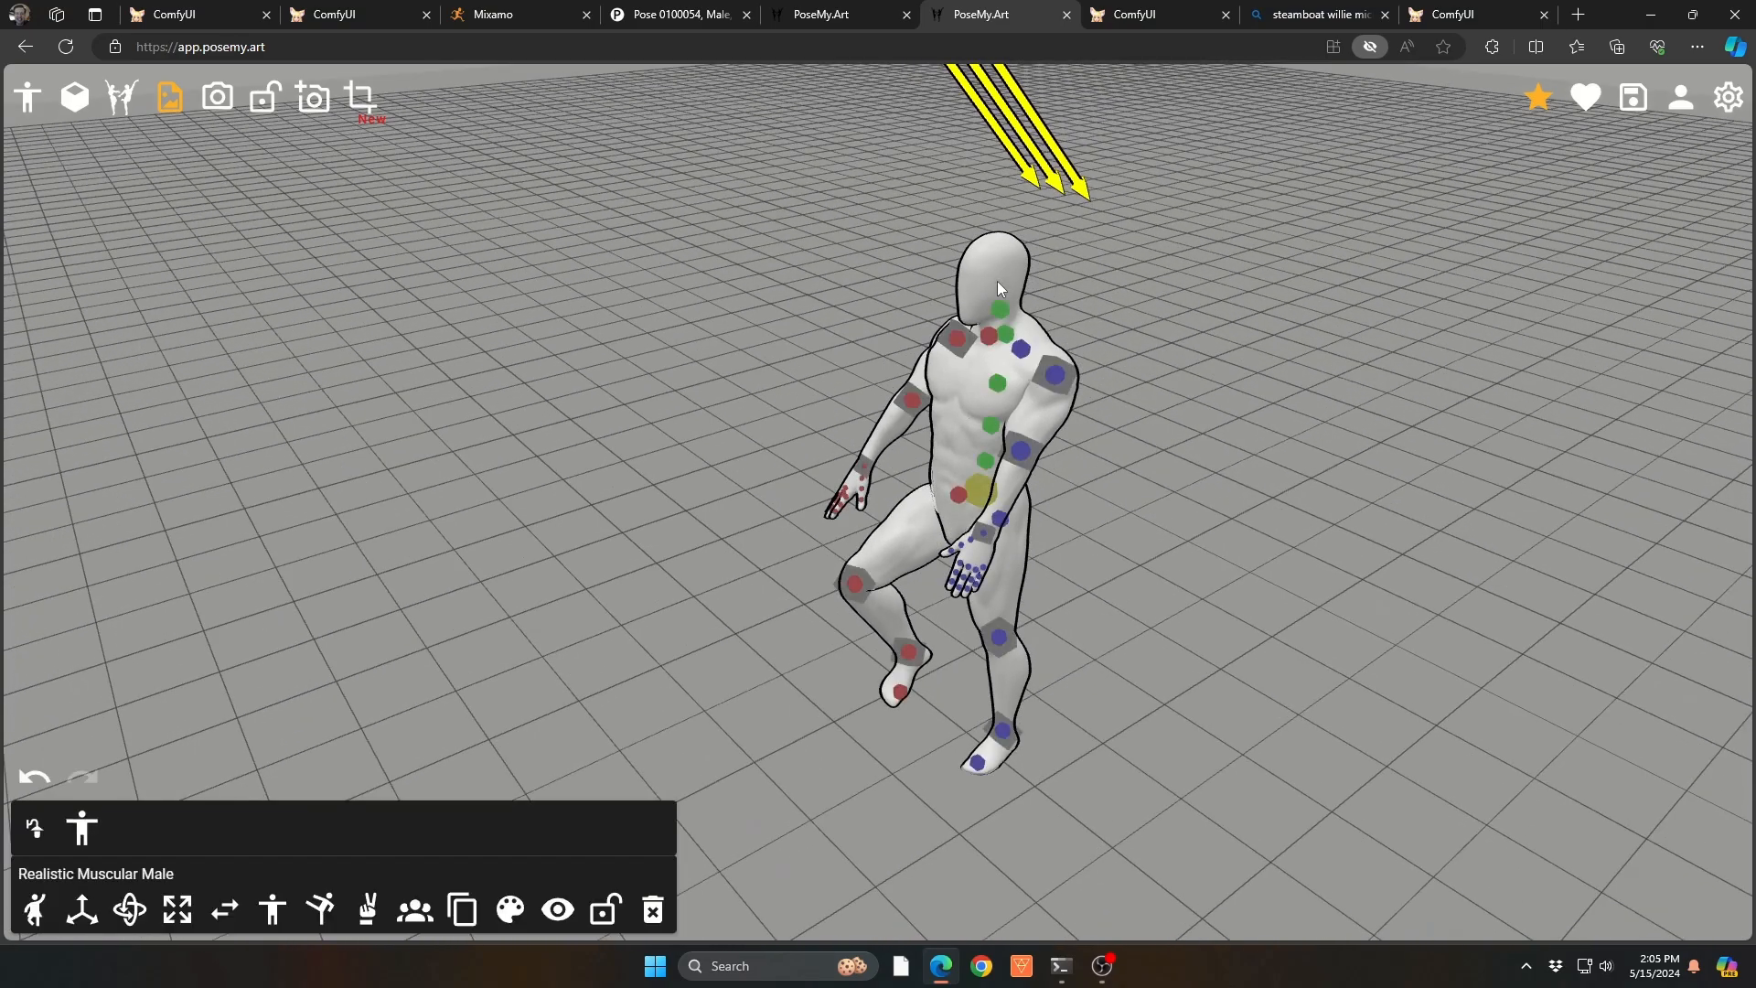
scroll(993, 273, "up", 5)
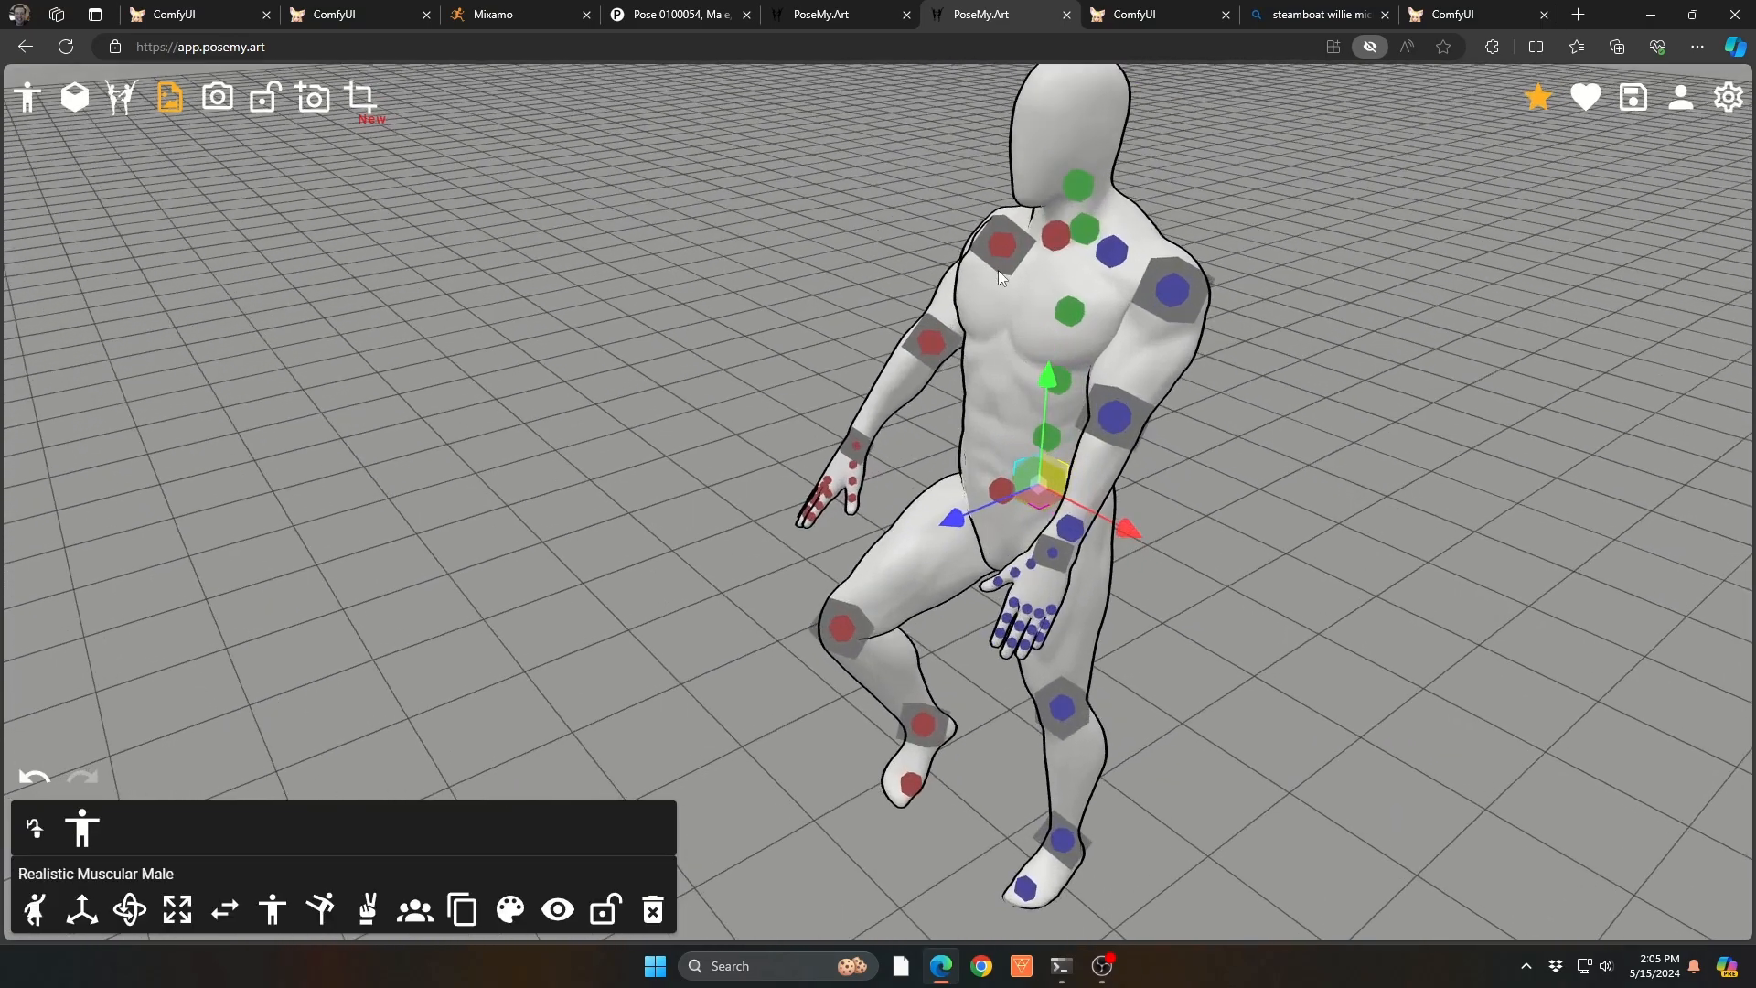
left_click(1082, 186)
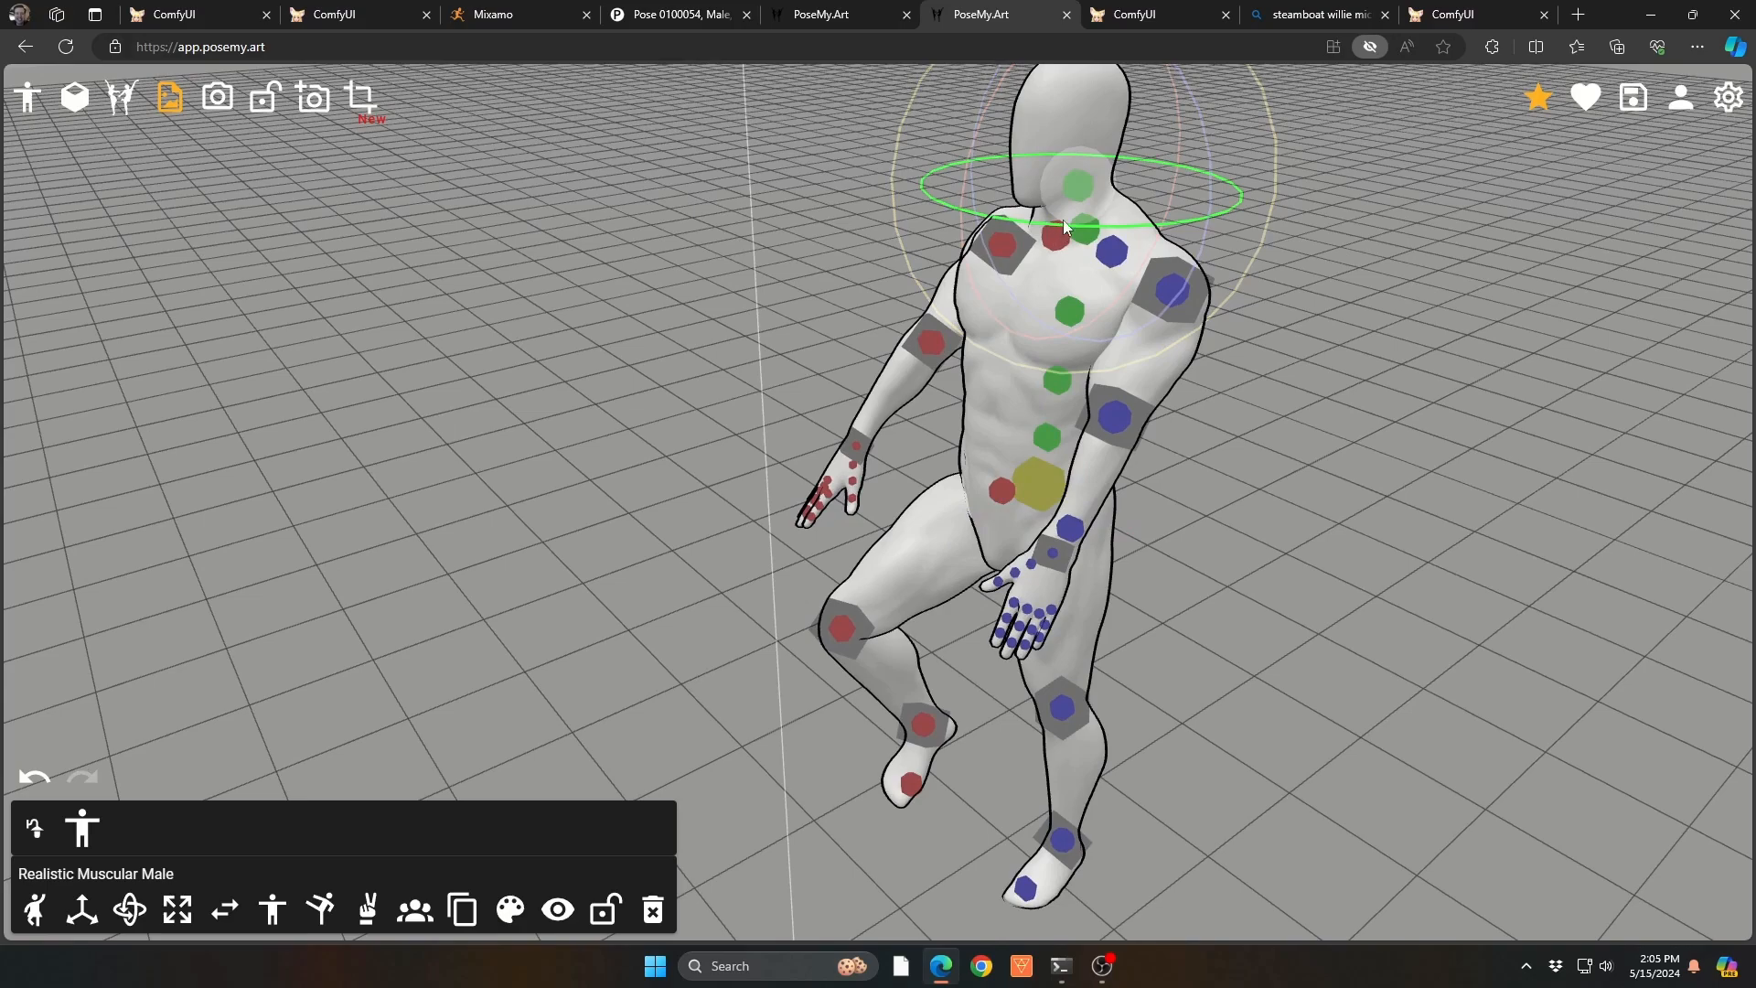
left_click_drag(1088, 227, 1125, 221)
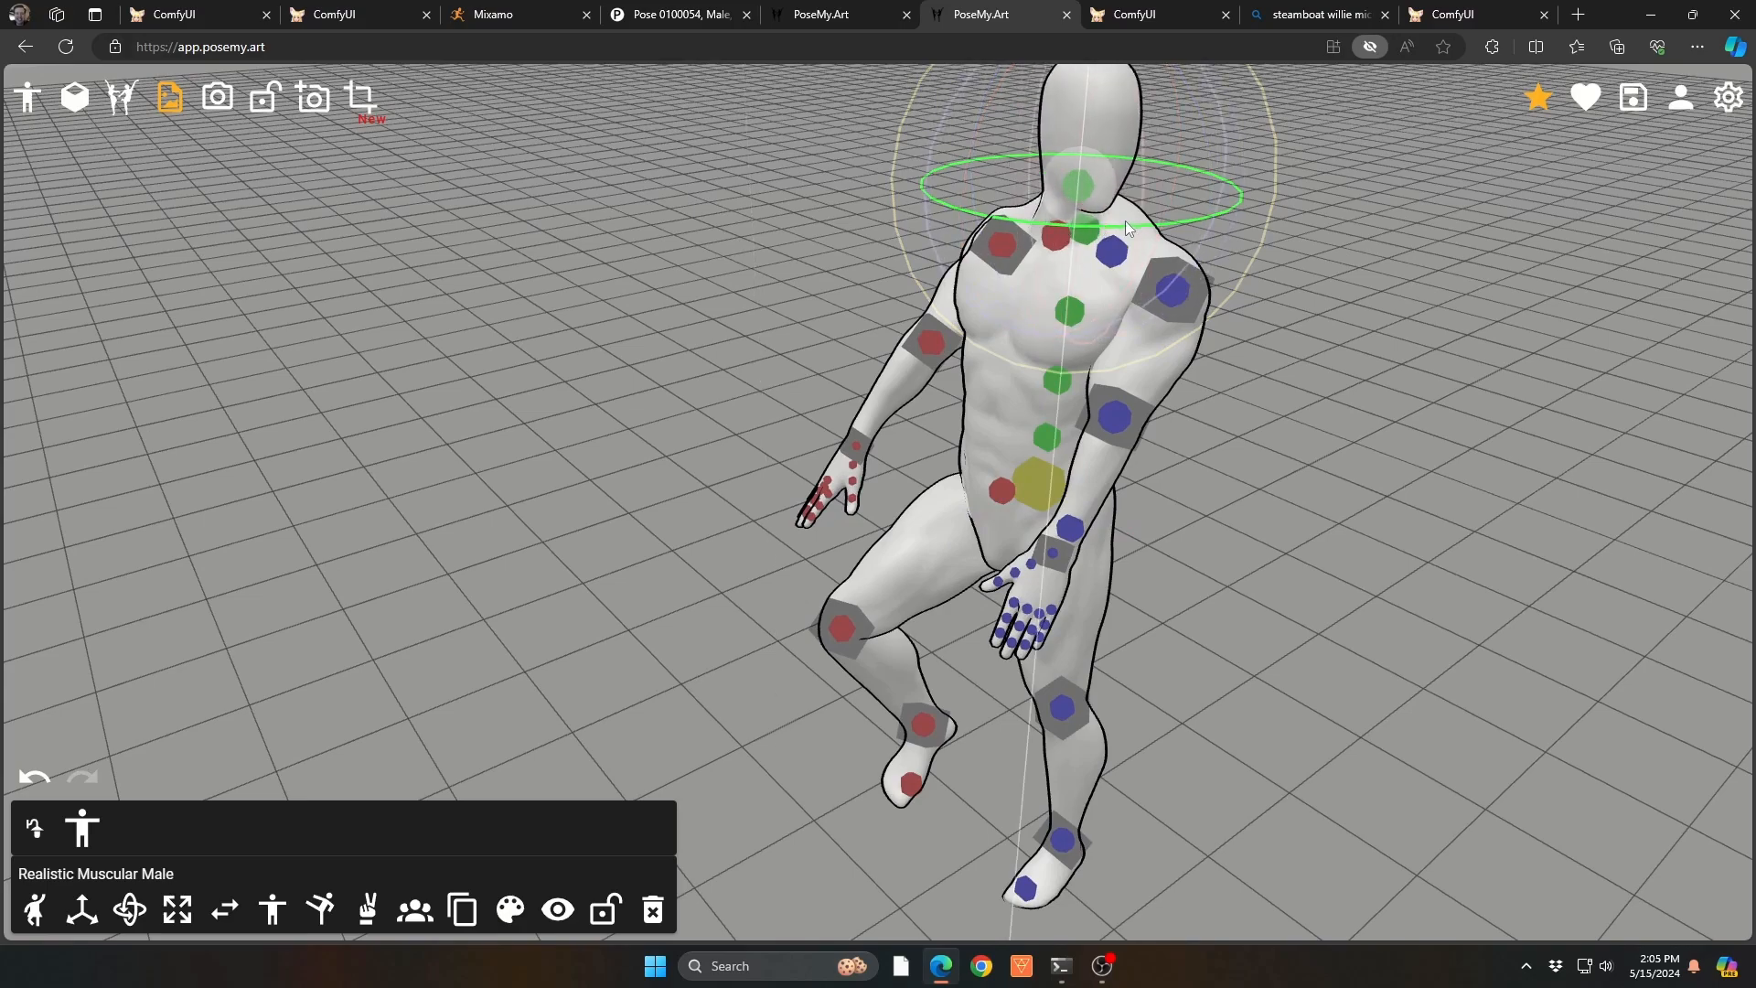
Step: Pose the figure's left arm with the elbow bent outward and the hand resting in front of the waist
left_click_drag(1245, 514, 1228, 470)
scroll(1320, 474, "down", 3)
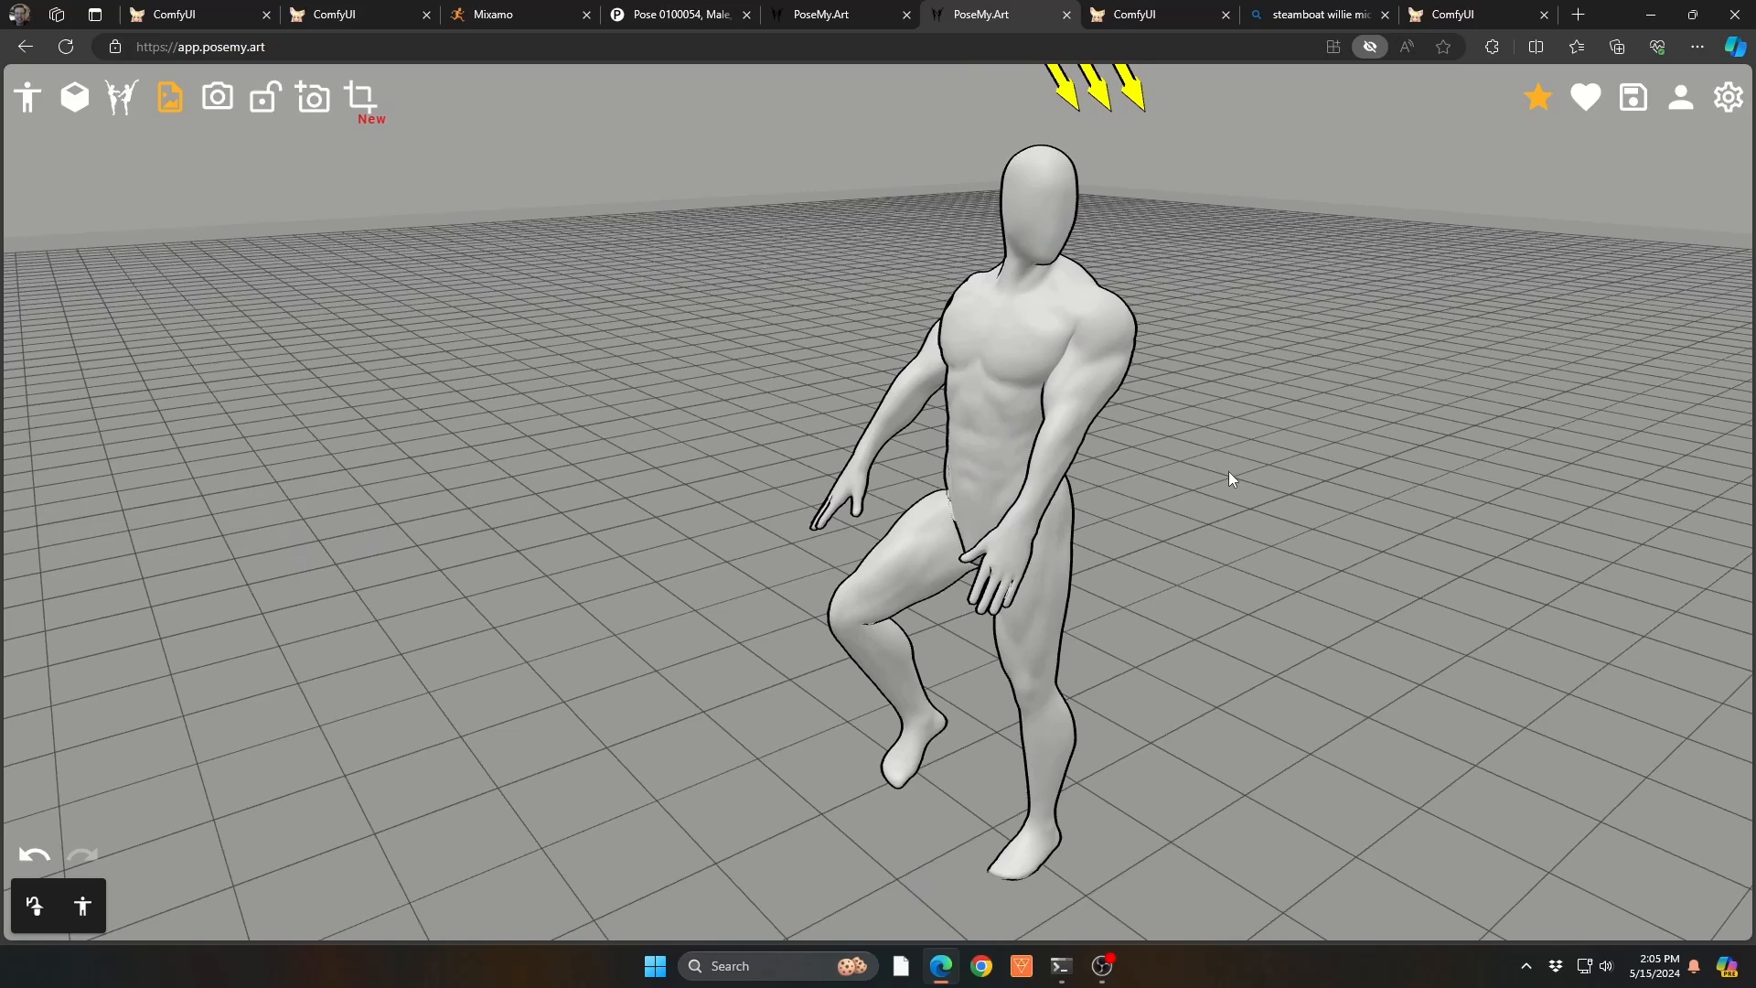
left_click(1050, 526)
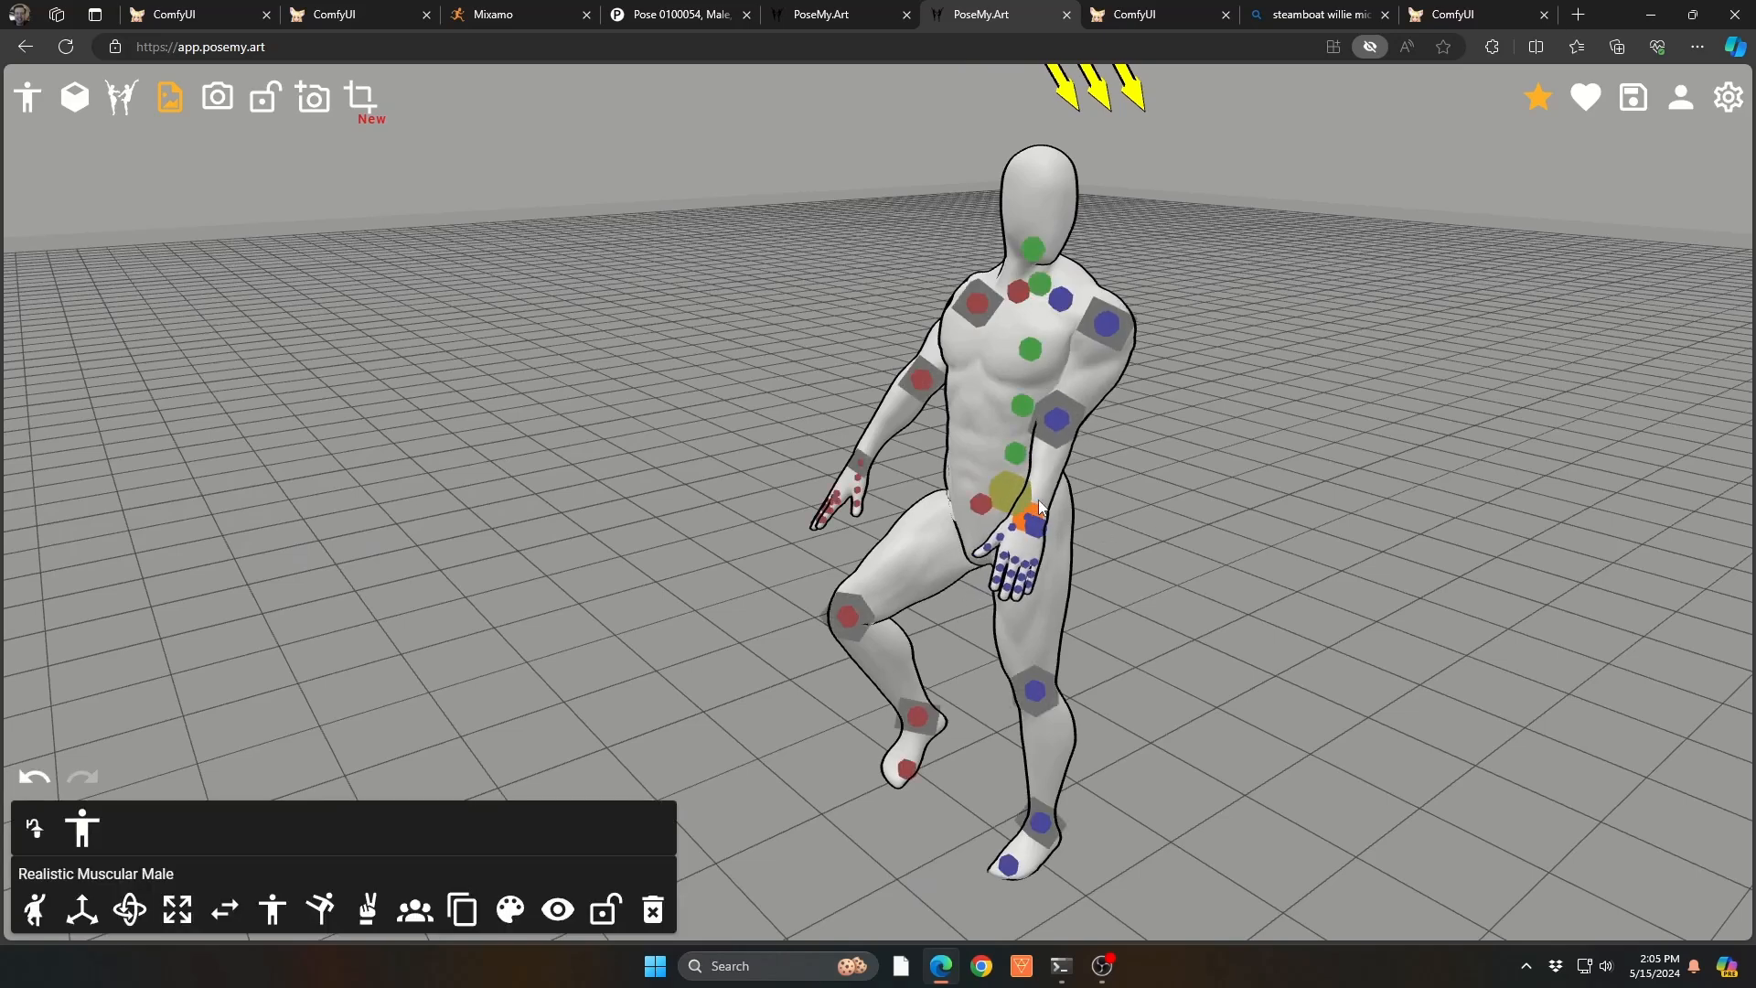
mouse_move(1039, 500)
left_mouse_down()
mouse_move(1068, 475)
mouse_move(1330, 554)
mouse_move(1392, 459)
mouse_move(1372, 453)
left_mouse_up()
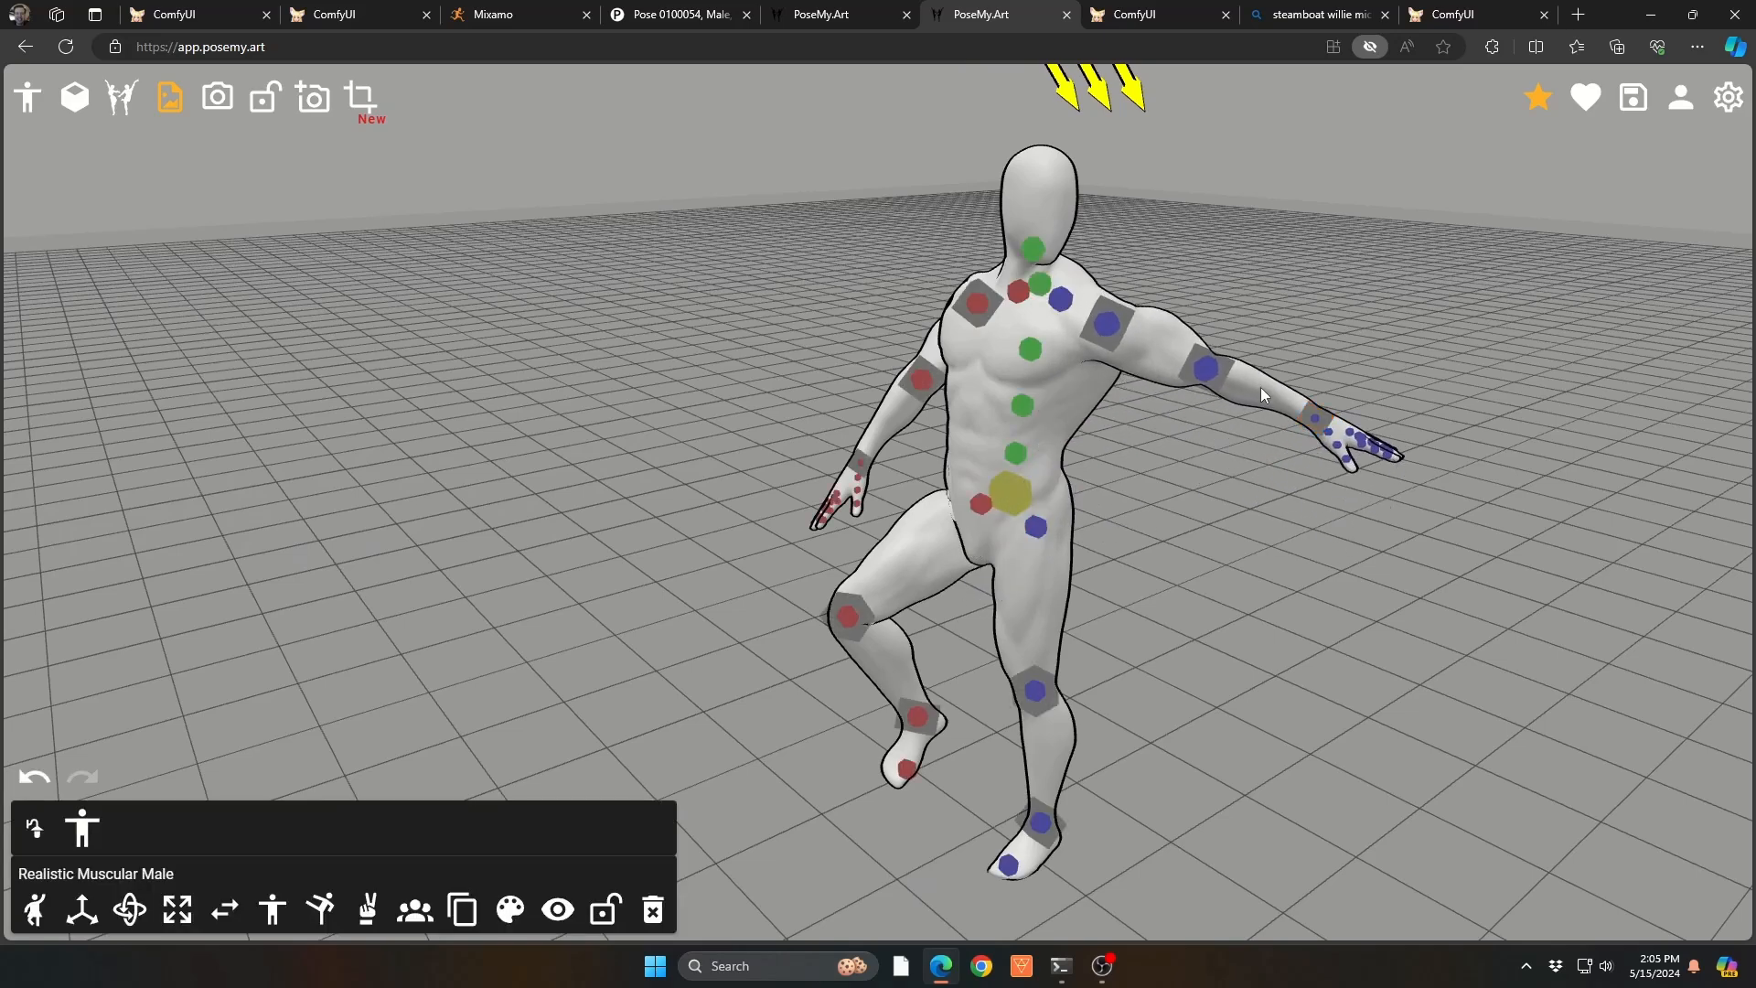
mouse_move(1215, 364)
left_mouse_down()
mouse_move(1216, 333)
mouse_move(1176, 288)
mouse_move(1189, 322)
mouse_move(1083, 327)
mouse_move(1134, 398)
mouse_move(1183, 381)
mouse_move(1119, 405)
mouse_move(1136, 414)
left_mouse_up()
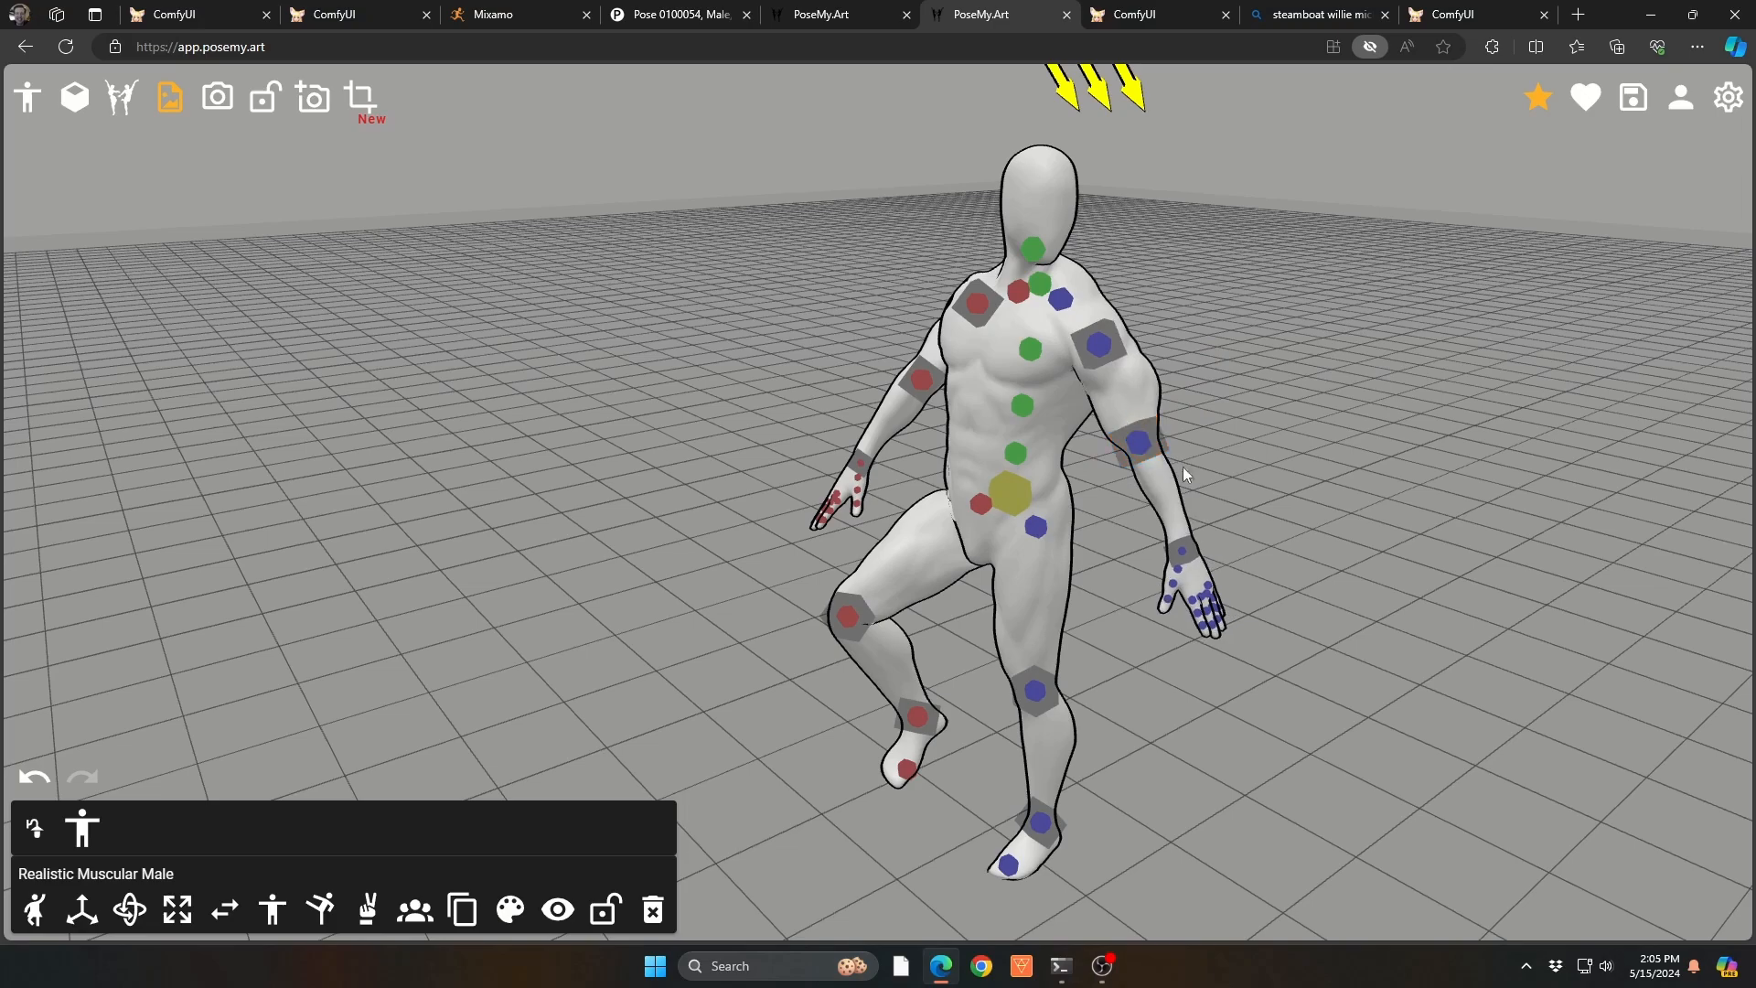
mouse_move(1182, 549)
left_mouse_down()
mouse_move(1144, 523)
mouse_move(1155, 466)
mouse_move(1109, 443)
mouse_move(1095, 455)
left_mouse_up()
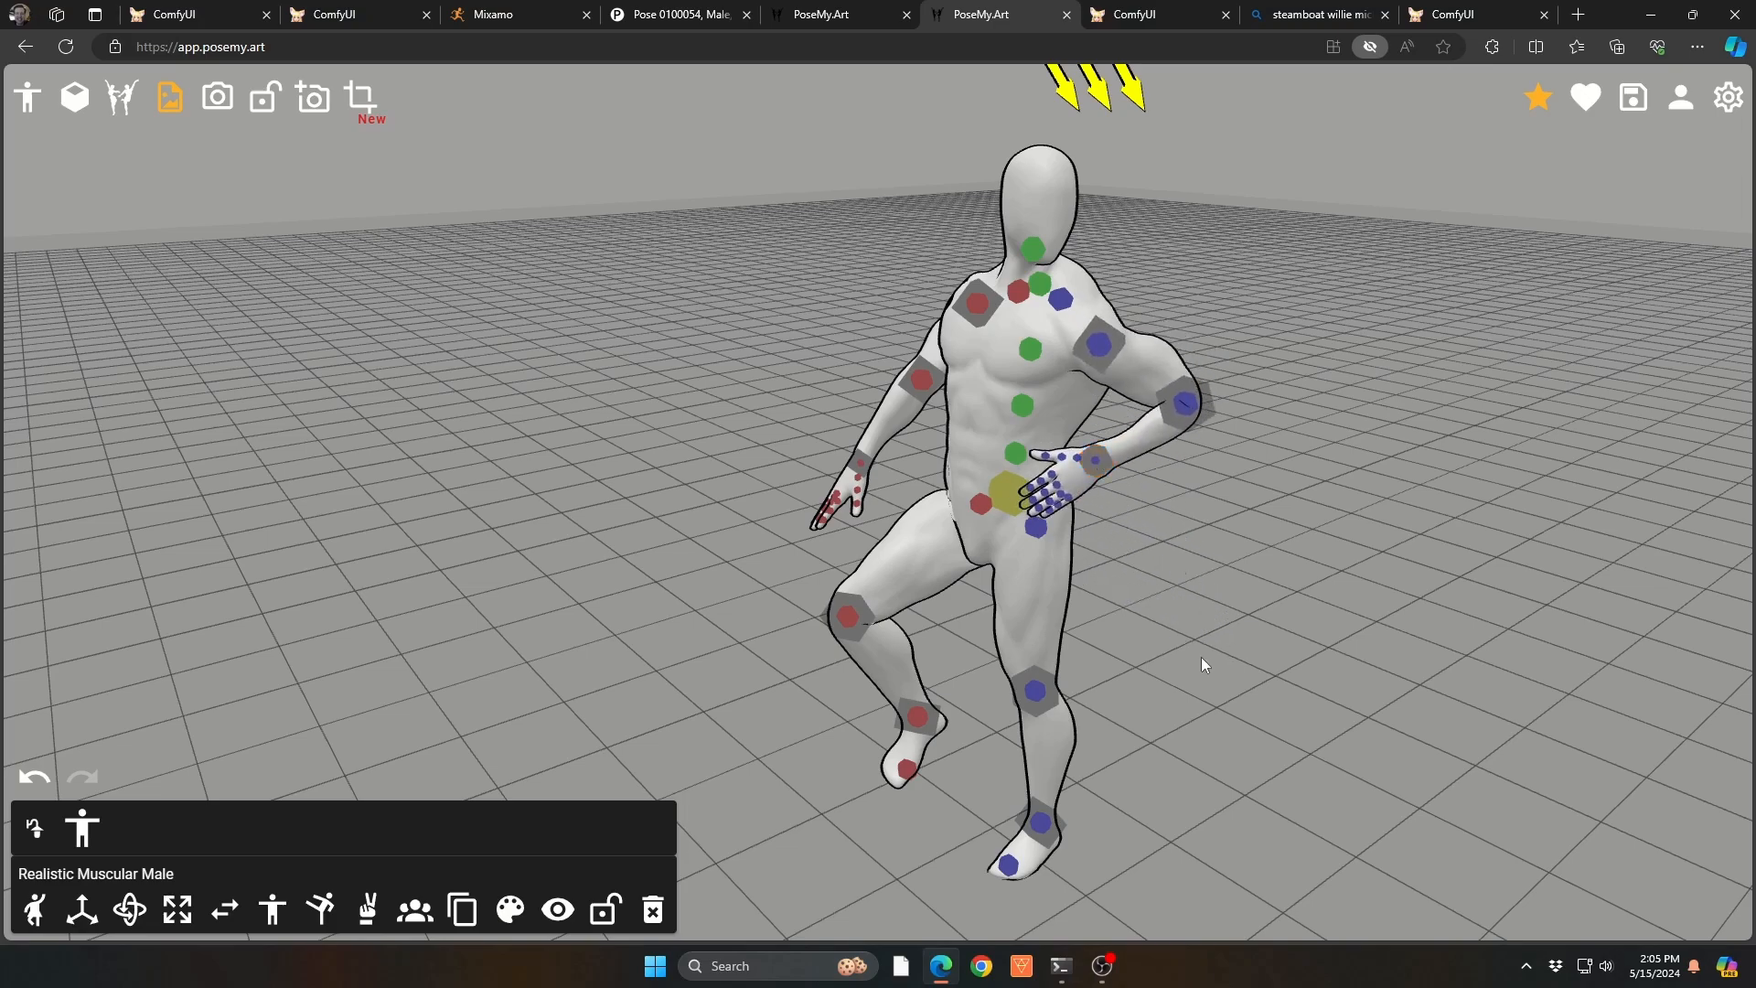
left_click_drag(1200, 657, 1071, 606)
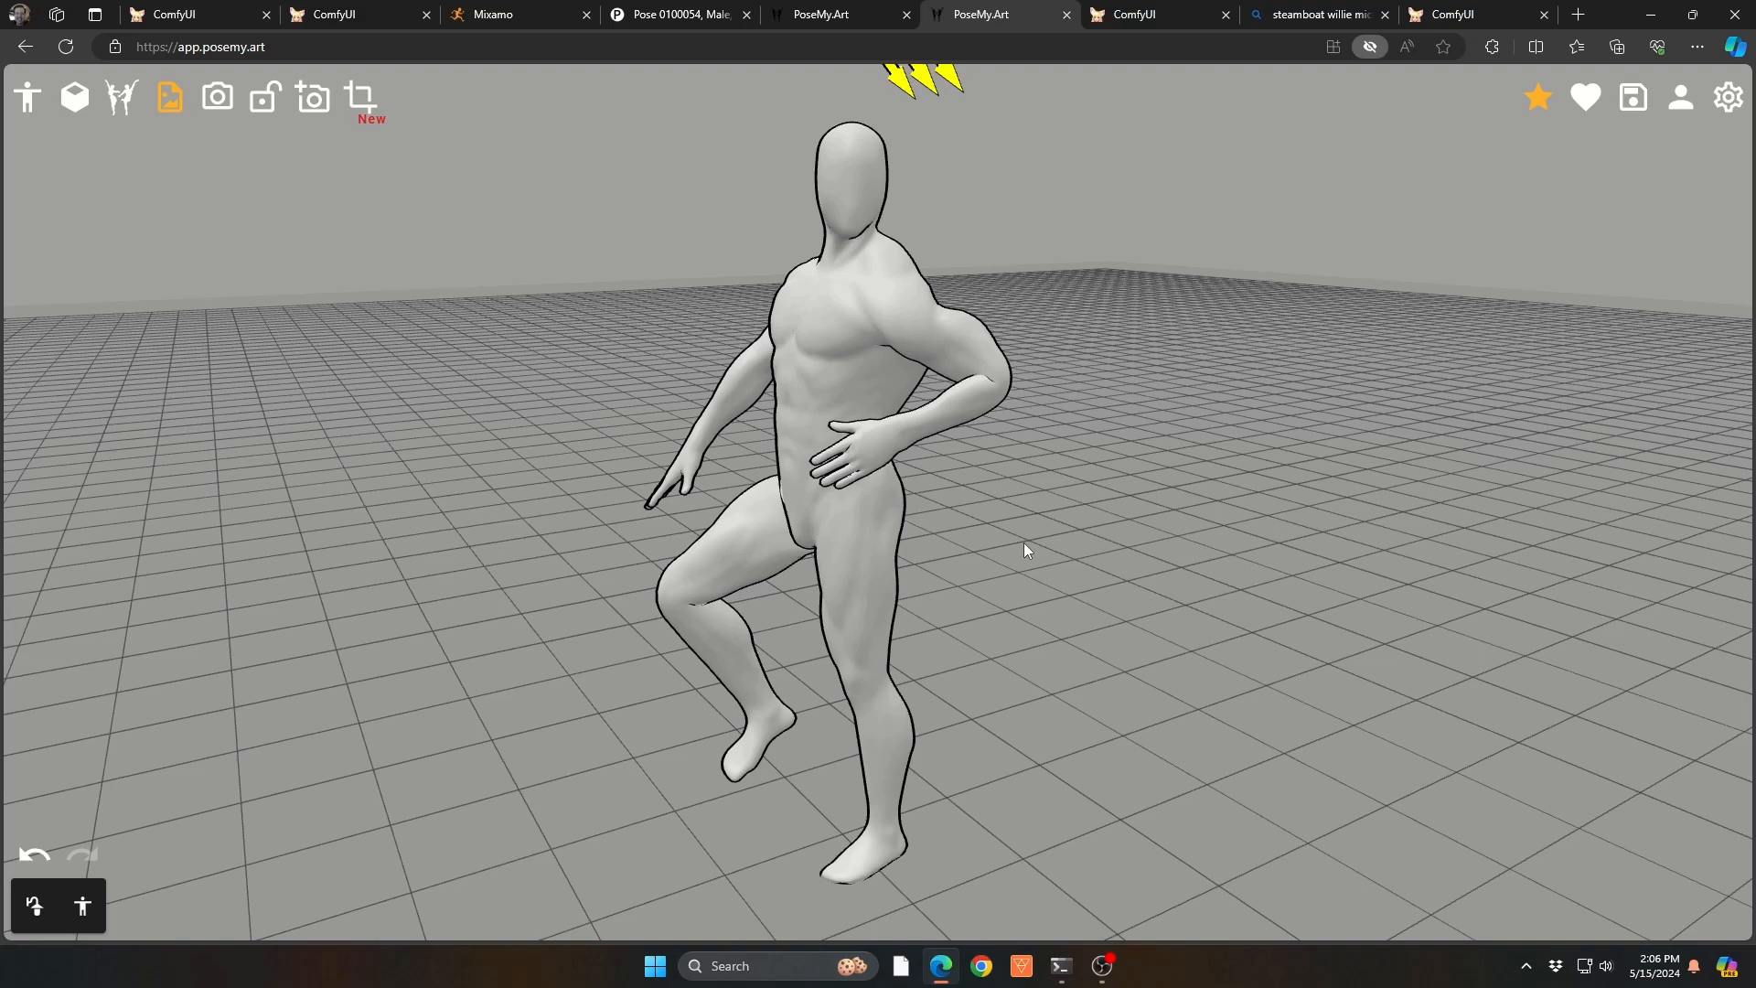
left_click_drag(1024, 541, 1060, 541)
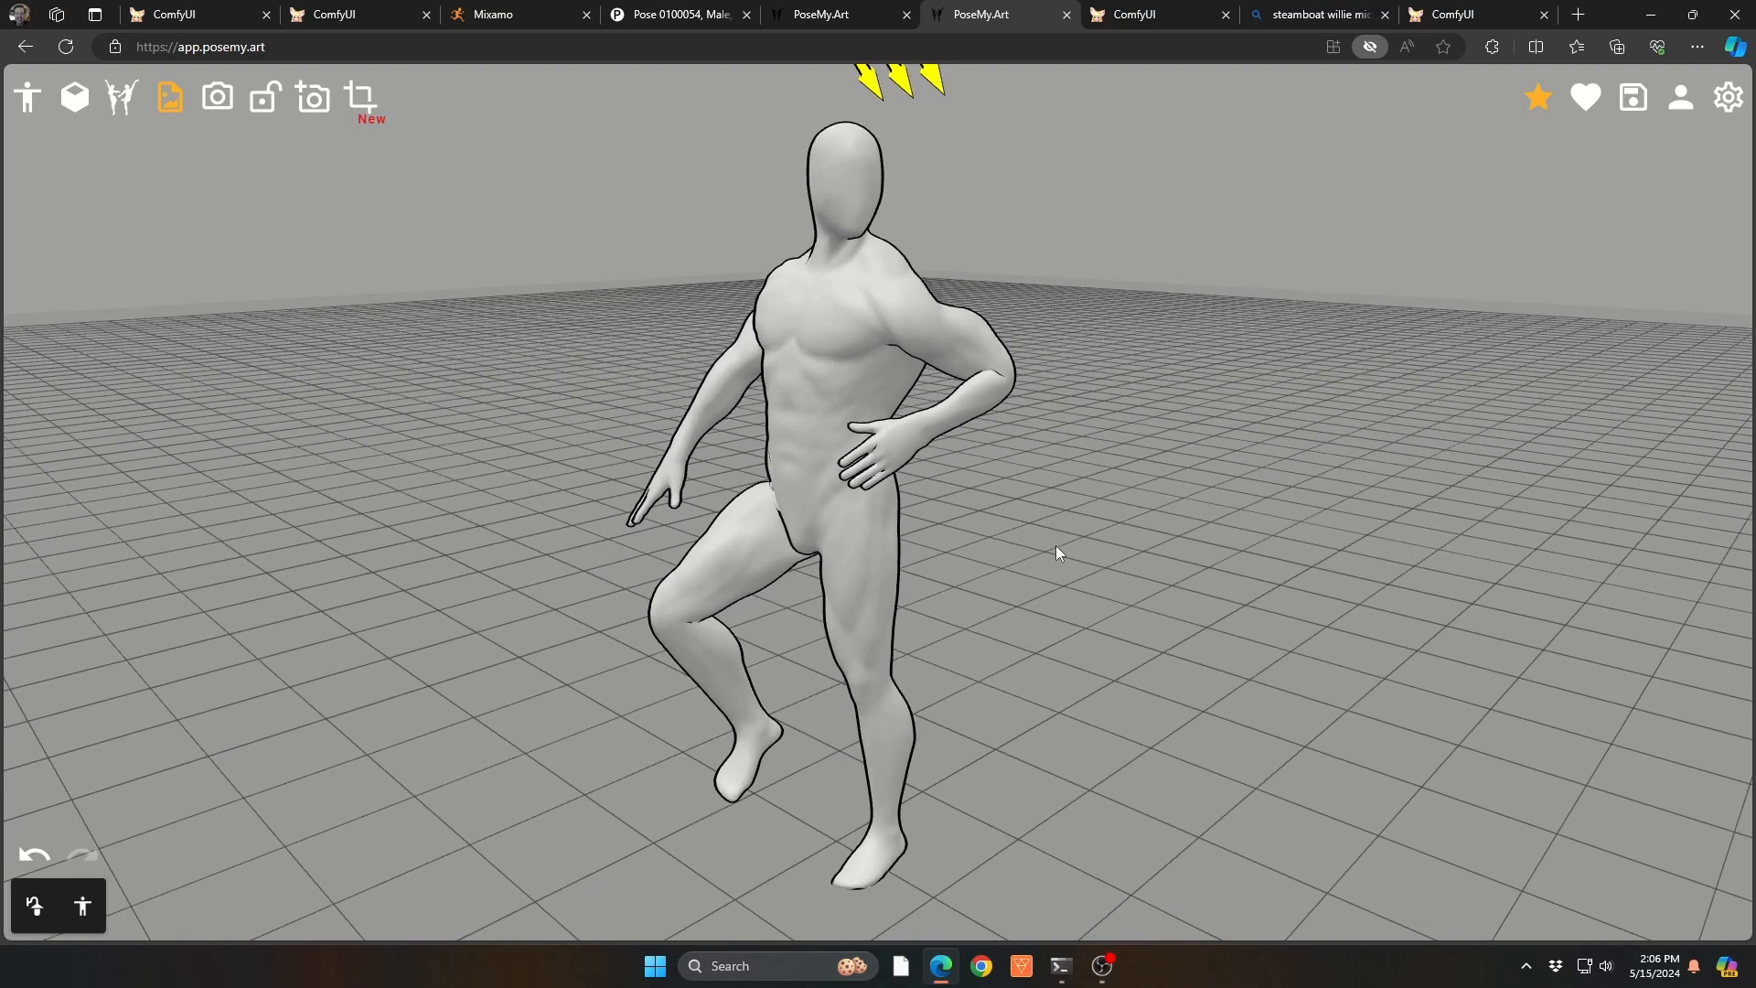
scroll(1056, 545, "down", 2)
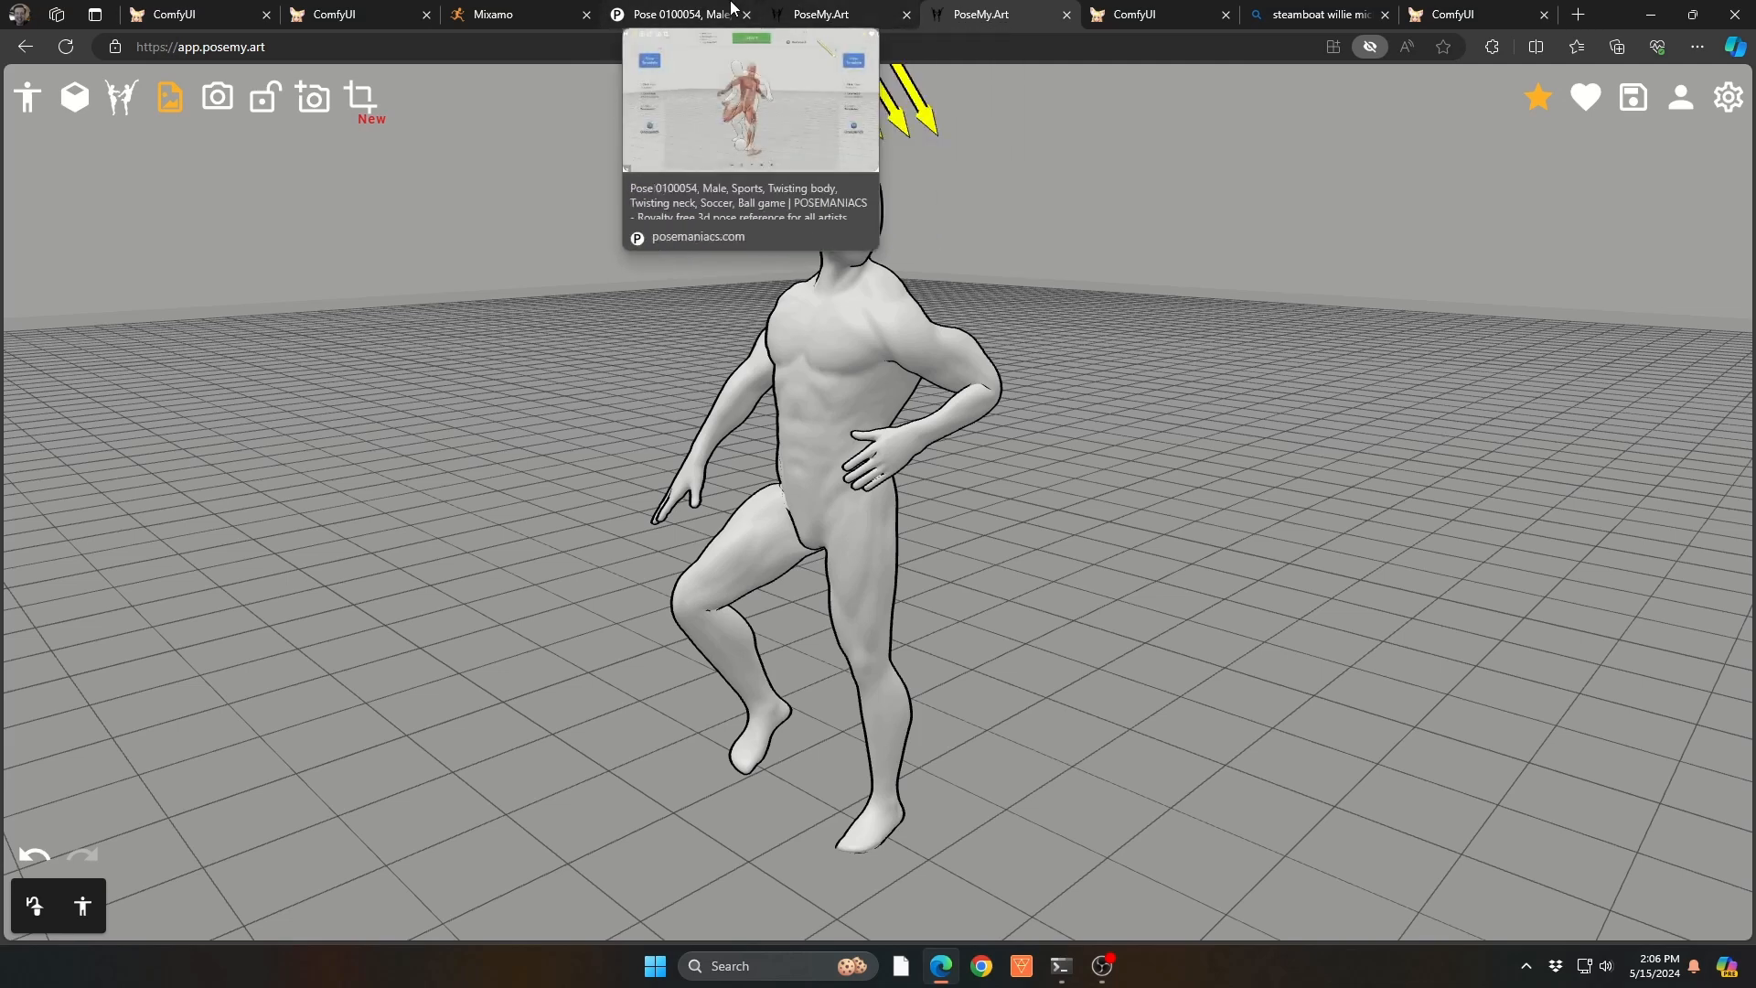
Step: Switch to Mixamo and capture a screen snip of the full red figure in the Stall Soccerball preview
left_click(537, 11)
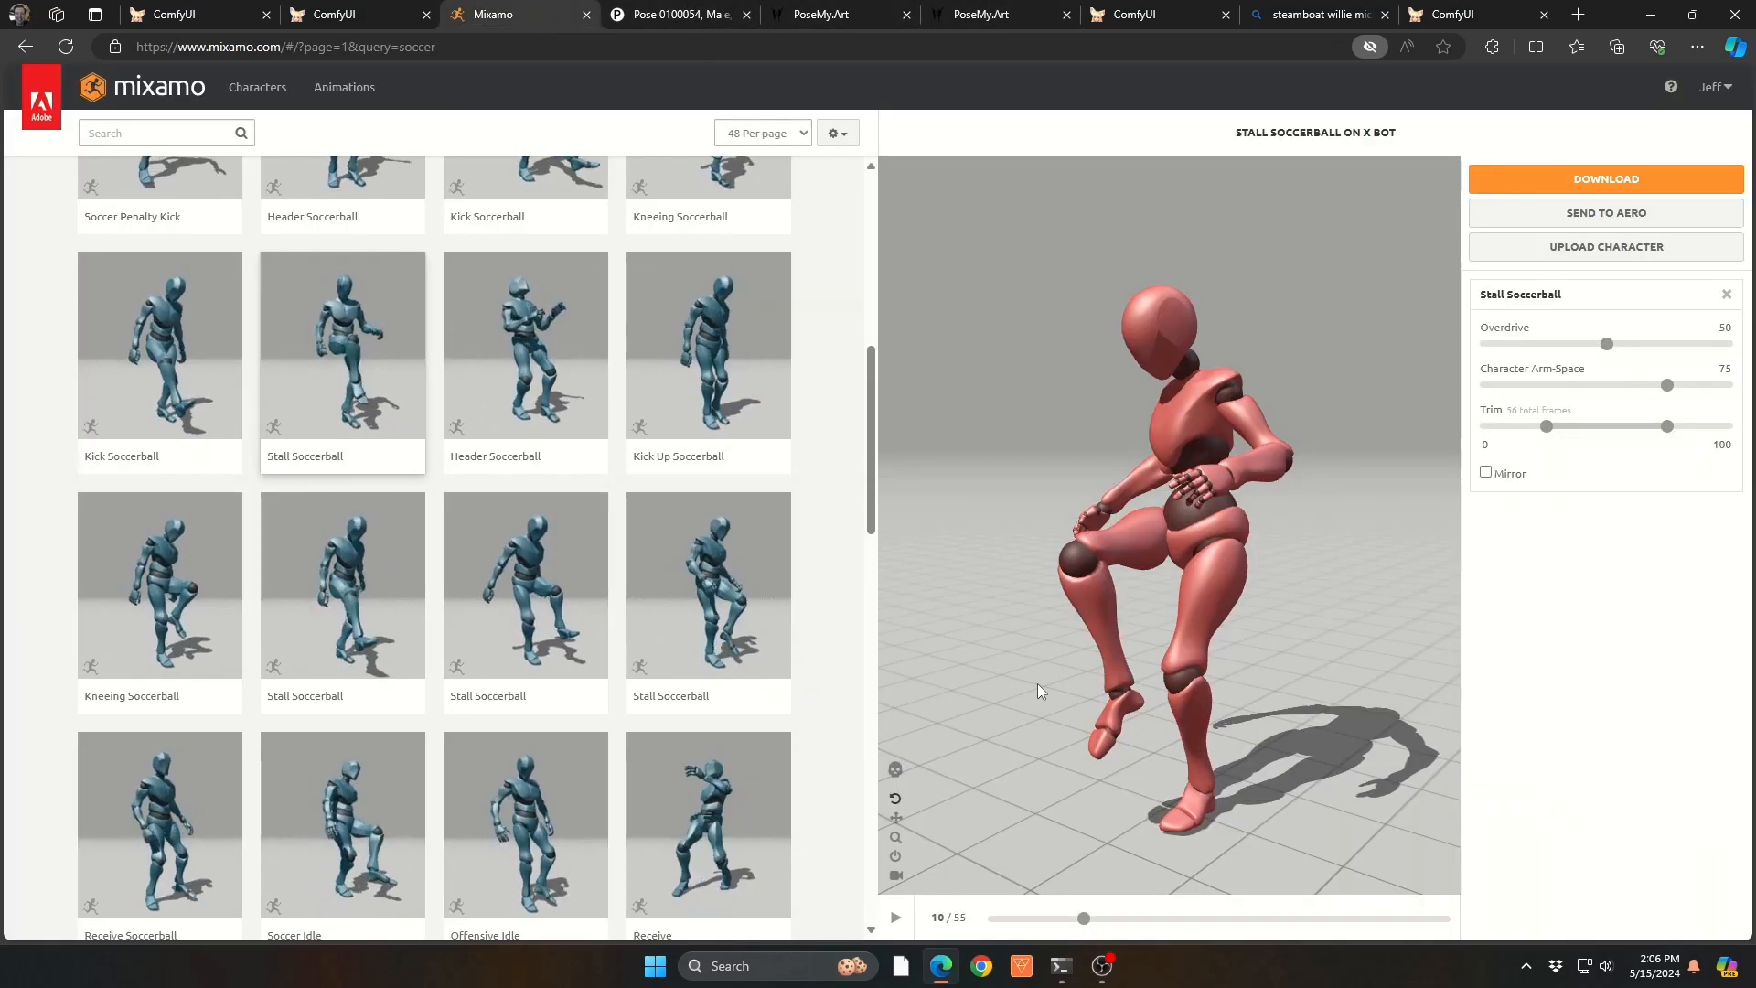
key("super+shift+s")
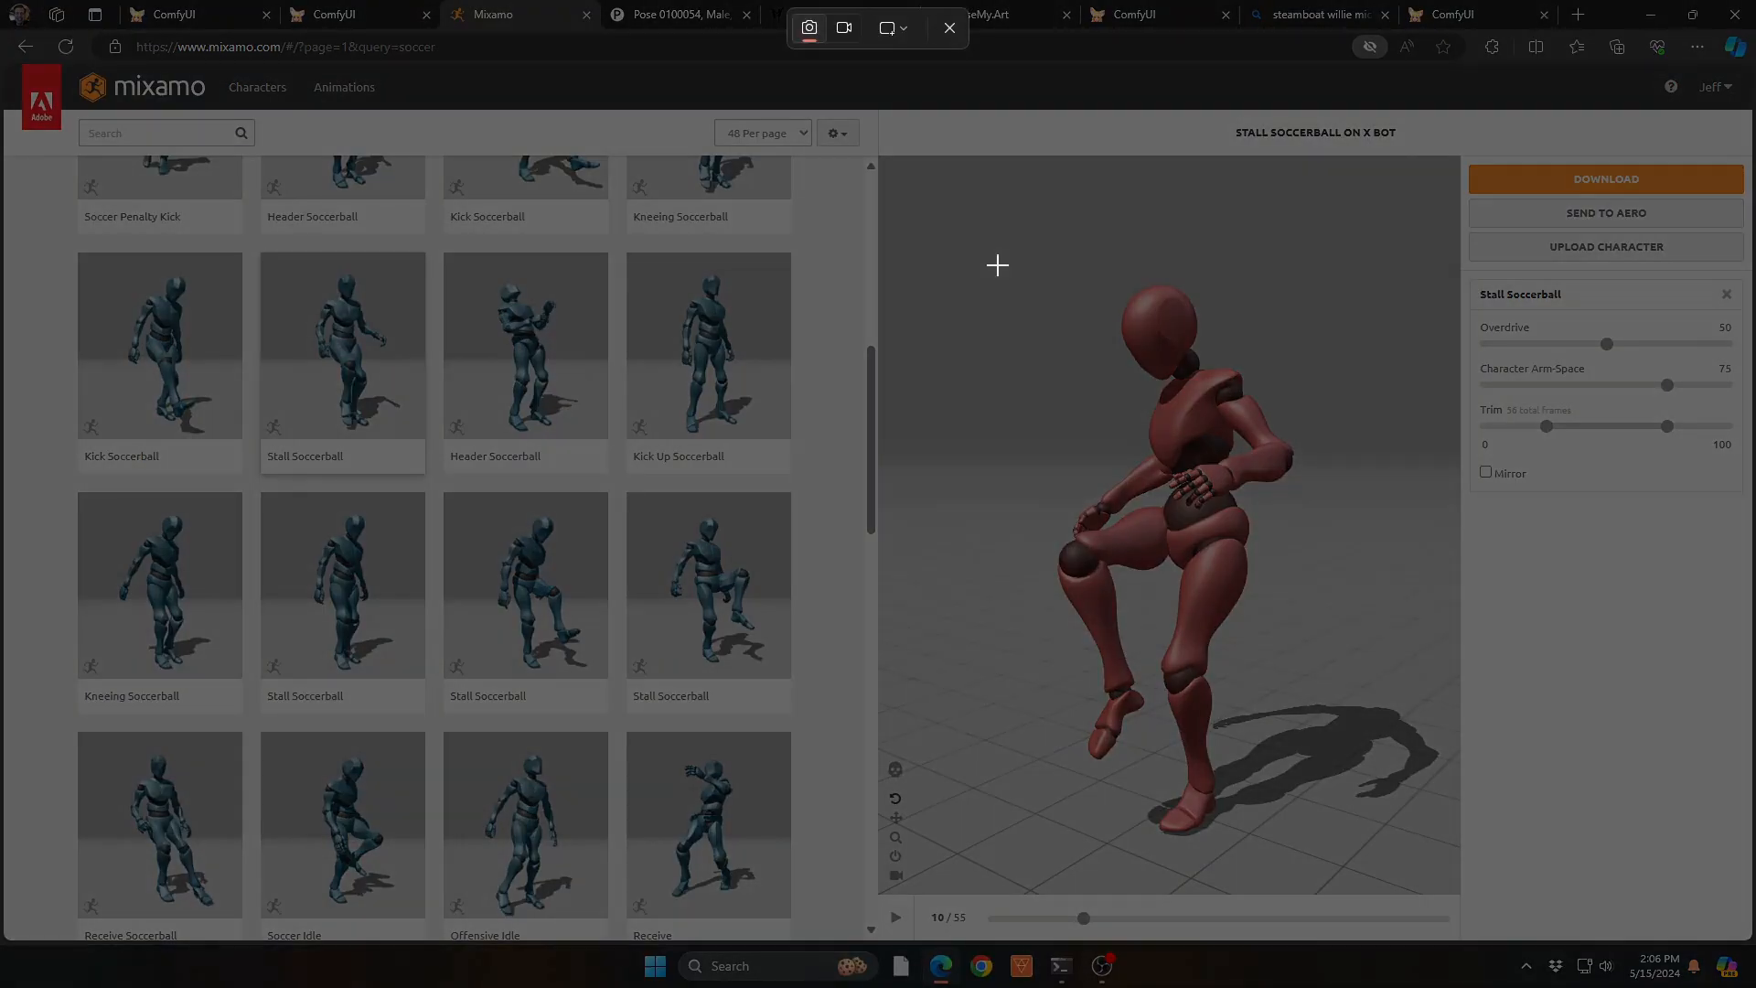
left_click_drag(1021, 266, 1323, 858)
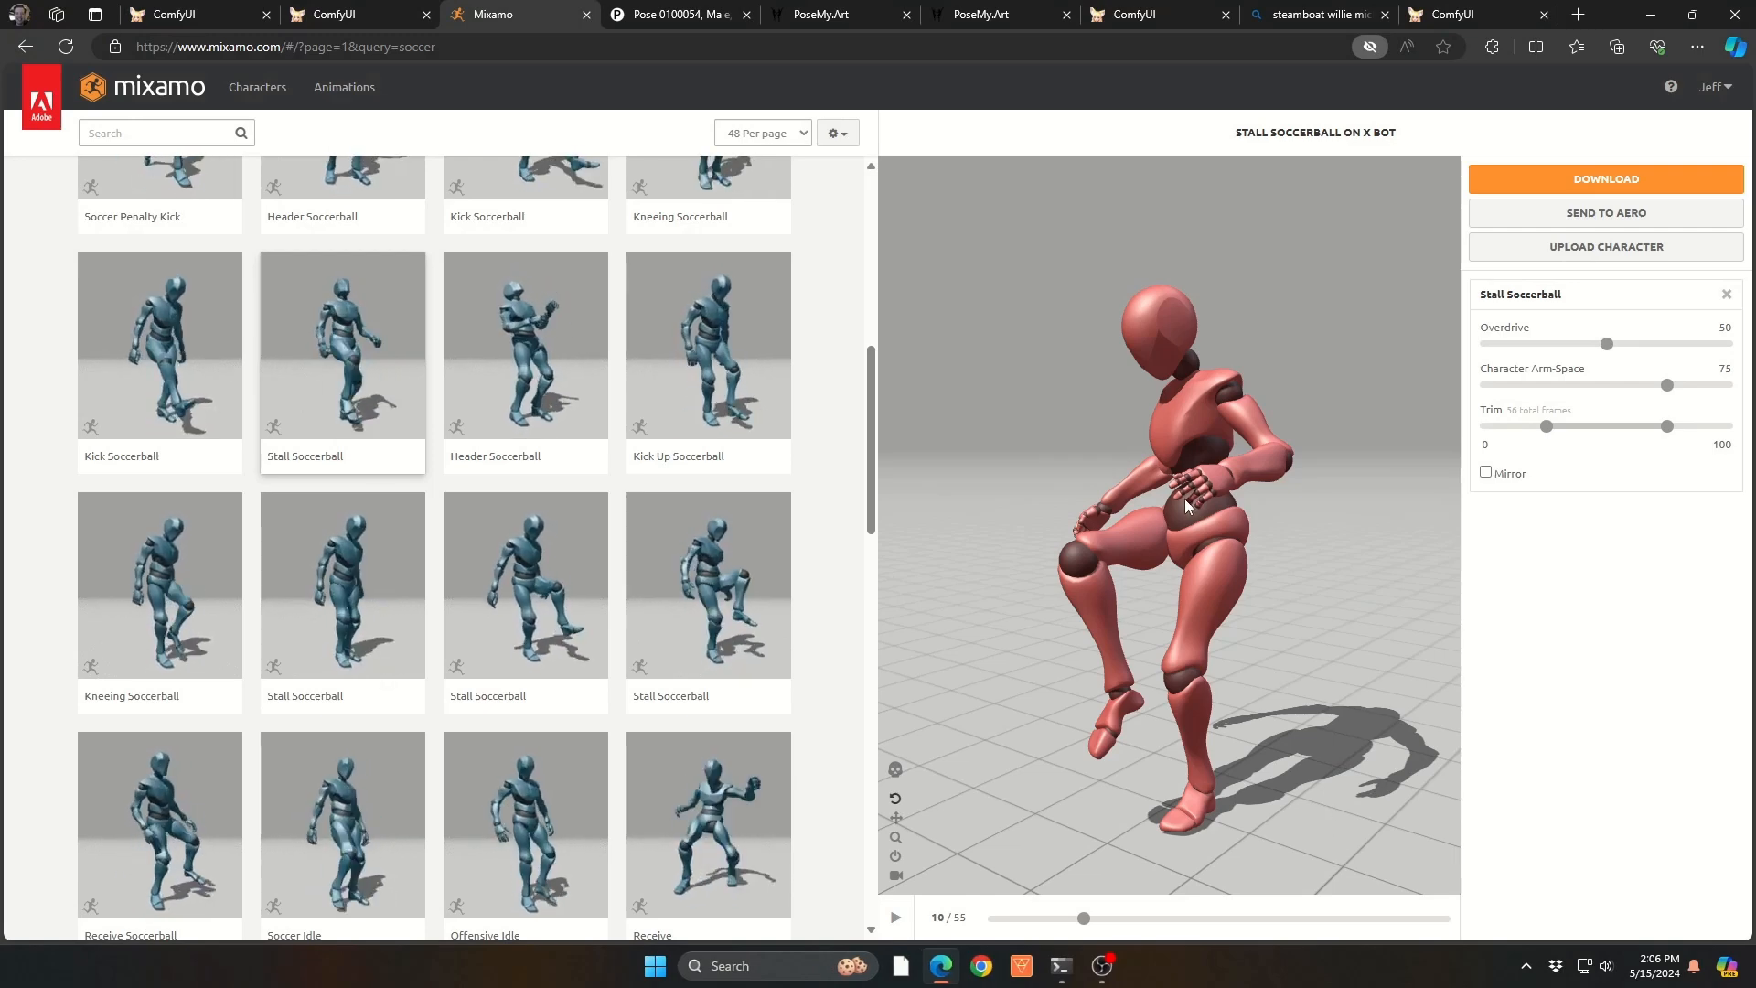
Step: Switch to the ComfyUI posing ControlNet workflow and generate an image from the global prompt "soccer stadium night time, stadium lights, grass, fans background bokeh"
left_click(348, 14)
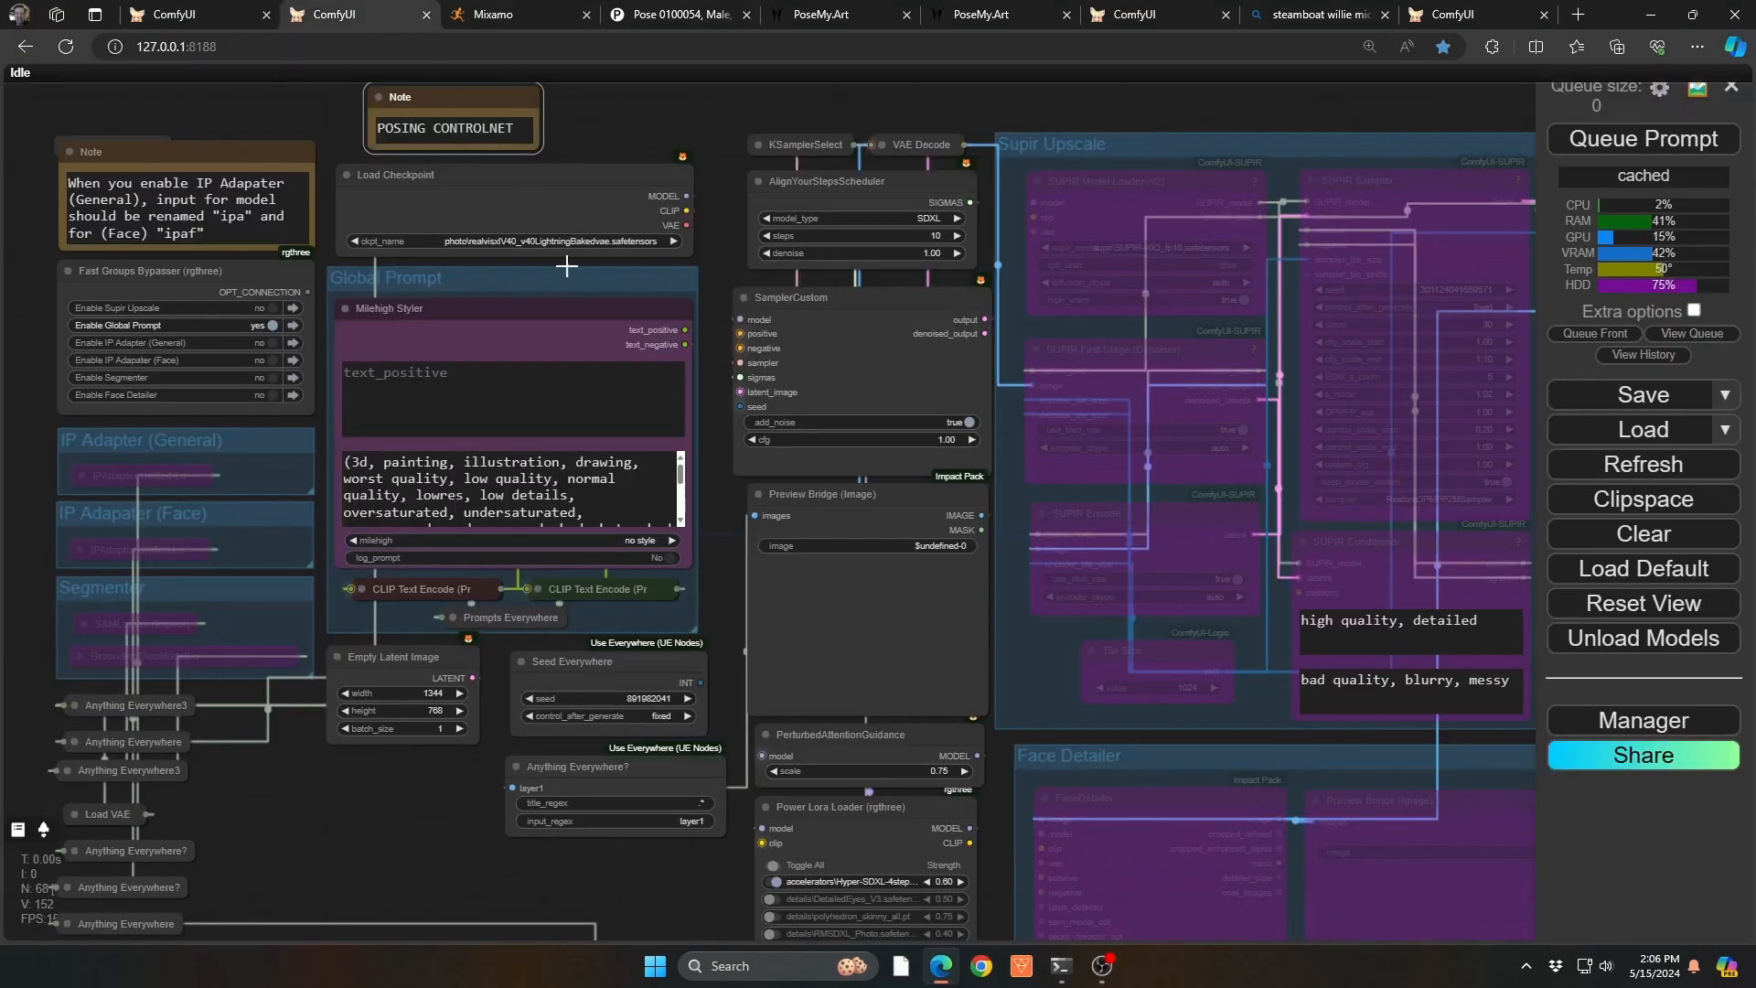
left_click(499, 387)
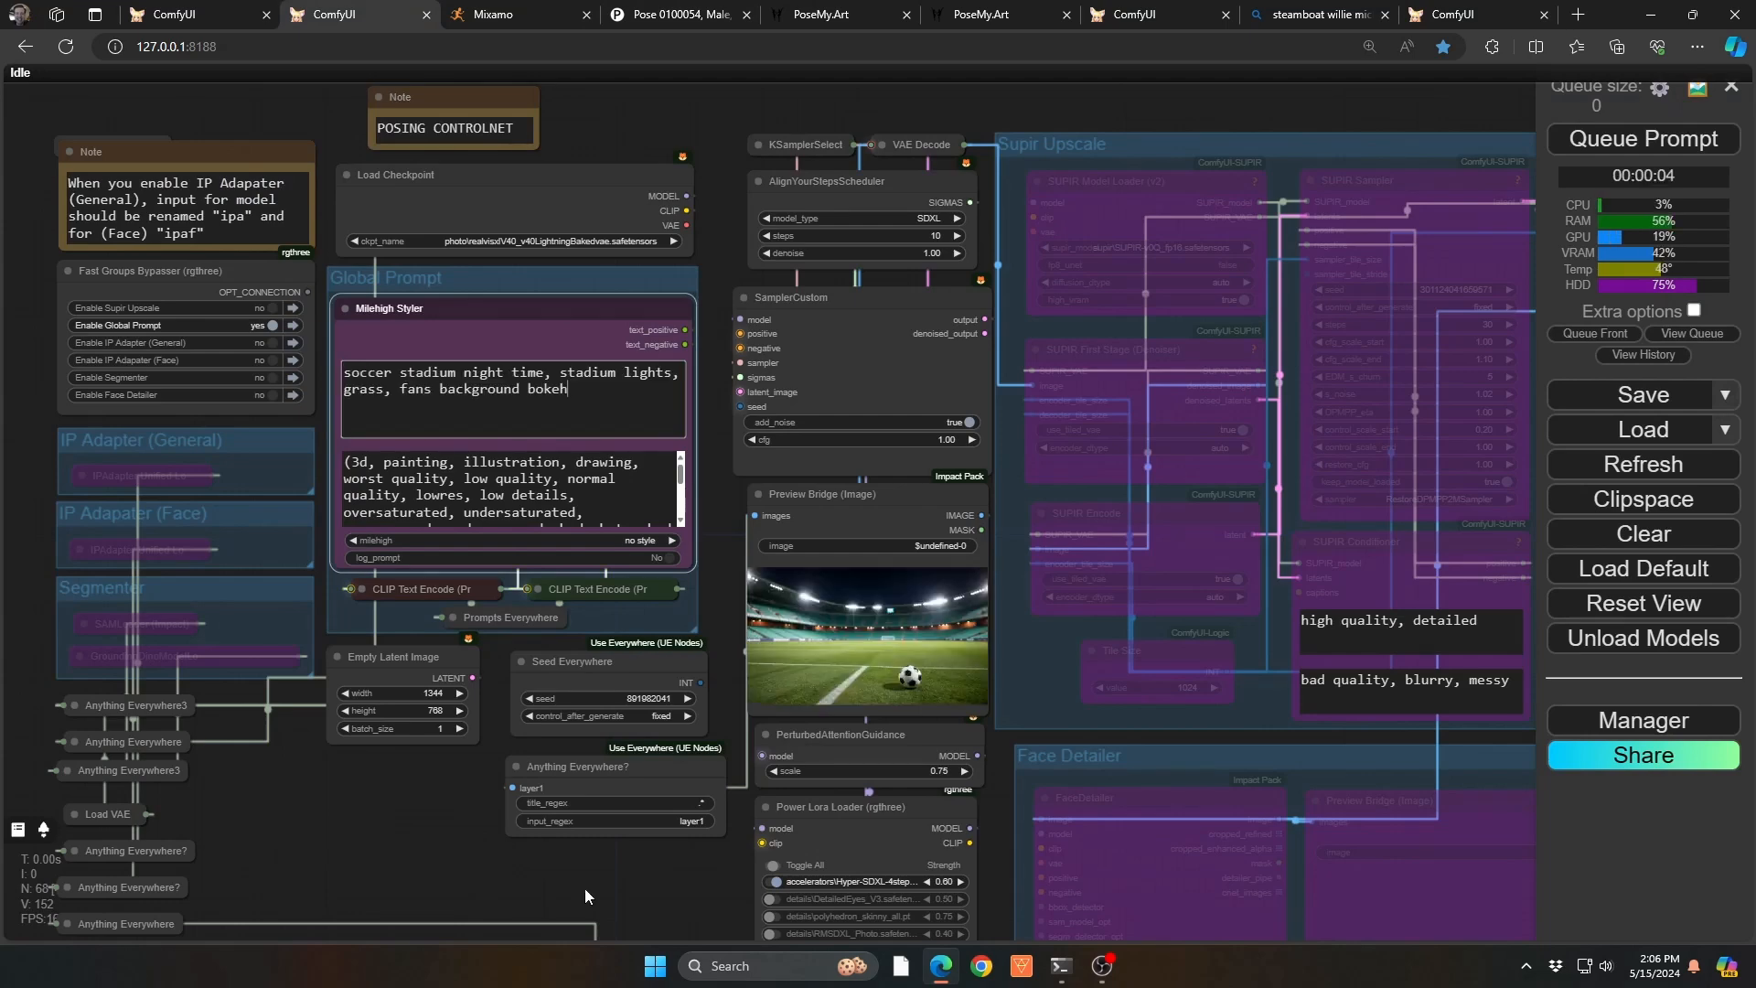
Step: Paste the captured soccer pose into a Load Image node on the empty canvas below the workflow and position it
left_click_drag(585, 887, 558, 574)
left_click_drag(408, 788, 763, 482)
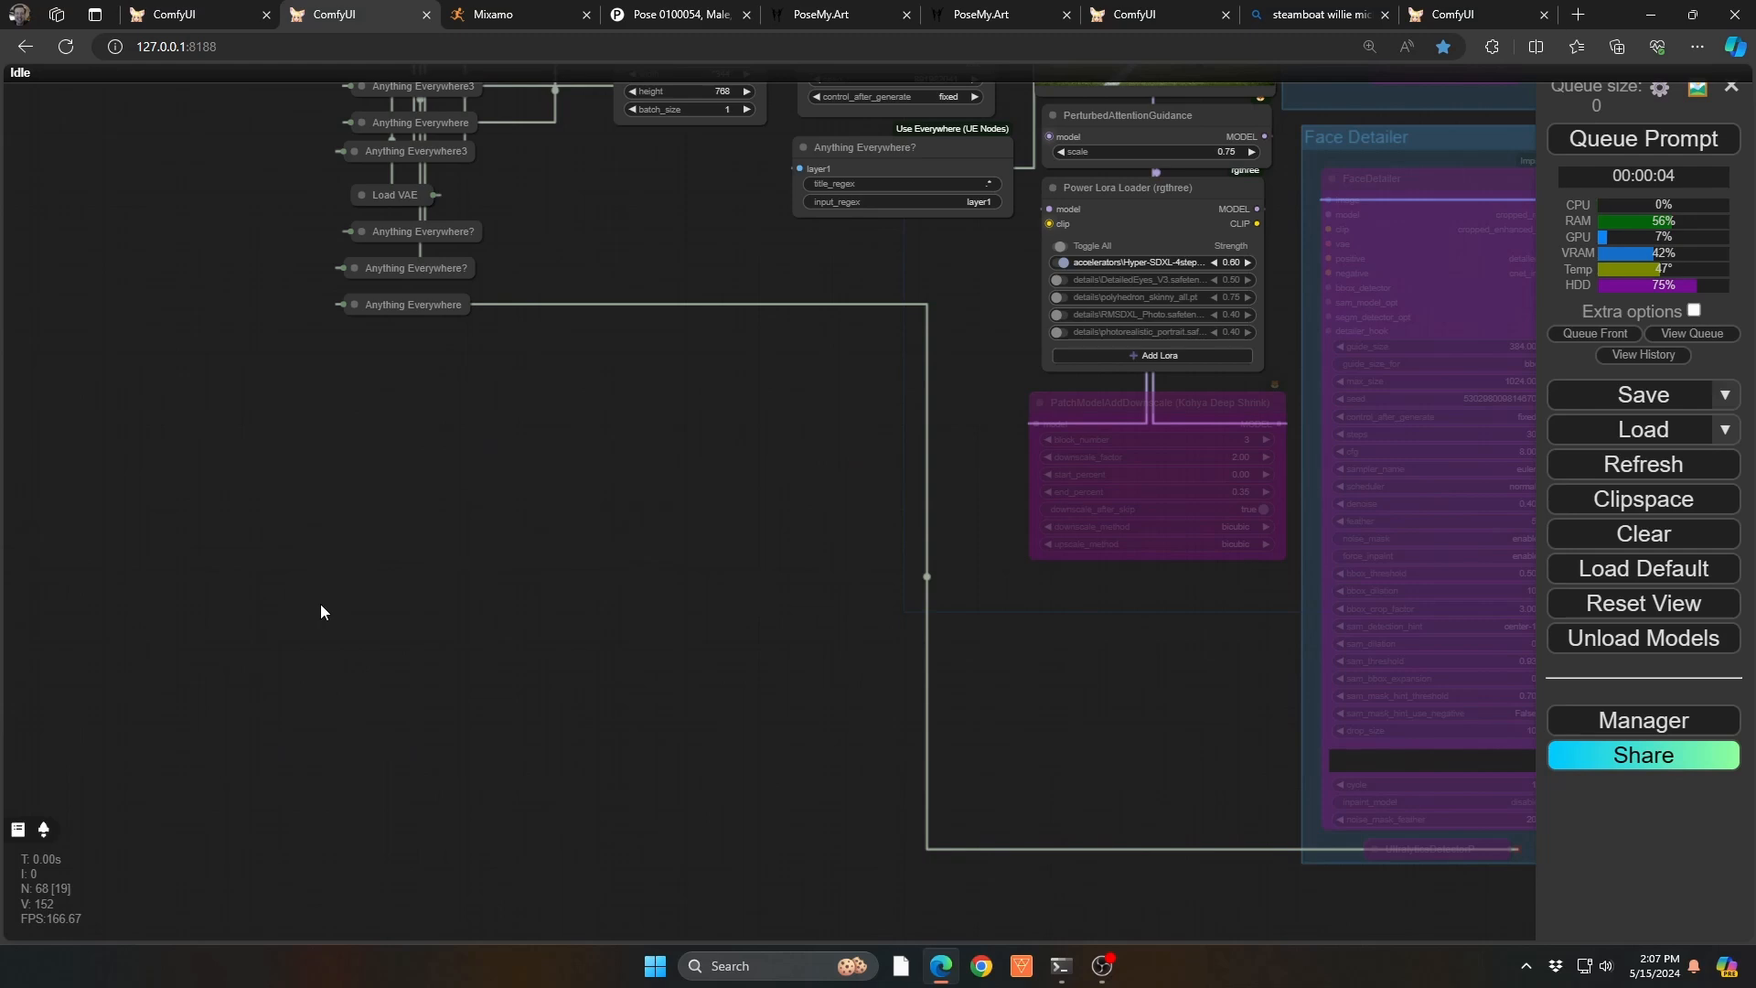
key("ctrl+v")
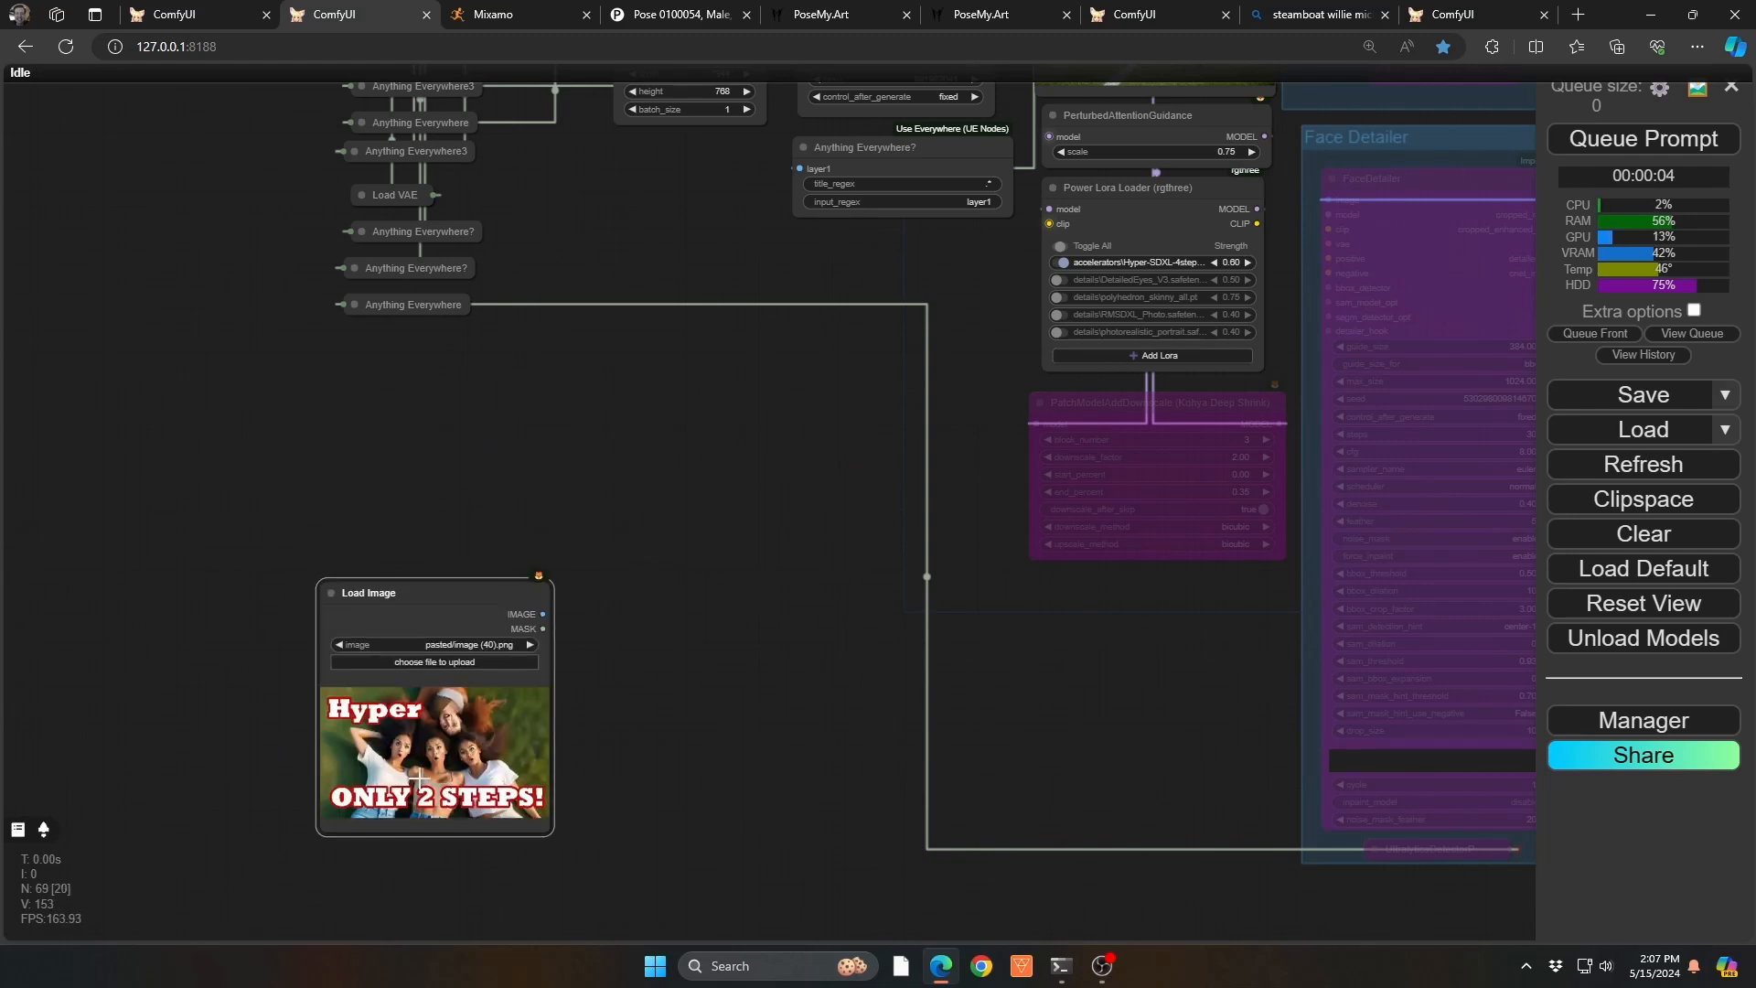
key("ctrl+v")
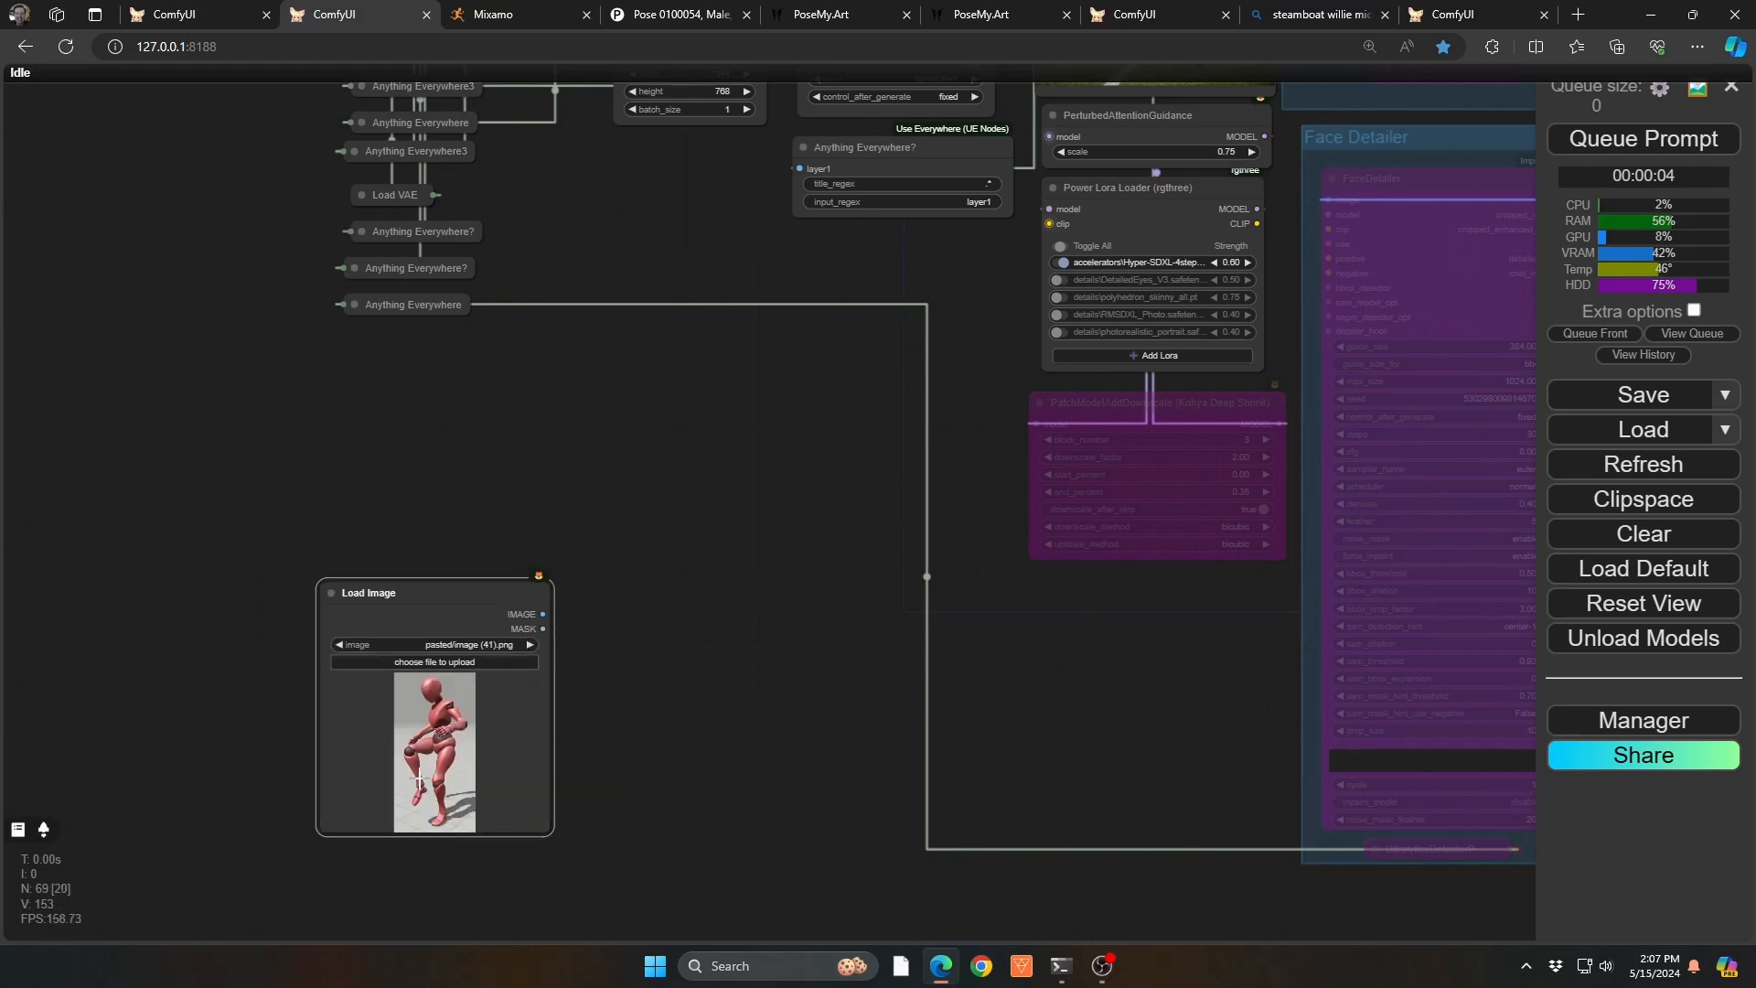
scroll(419, 779, "up", 5)
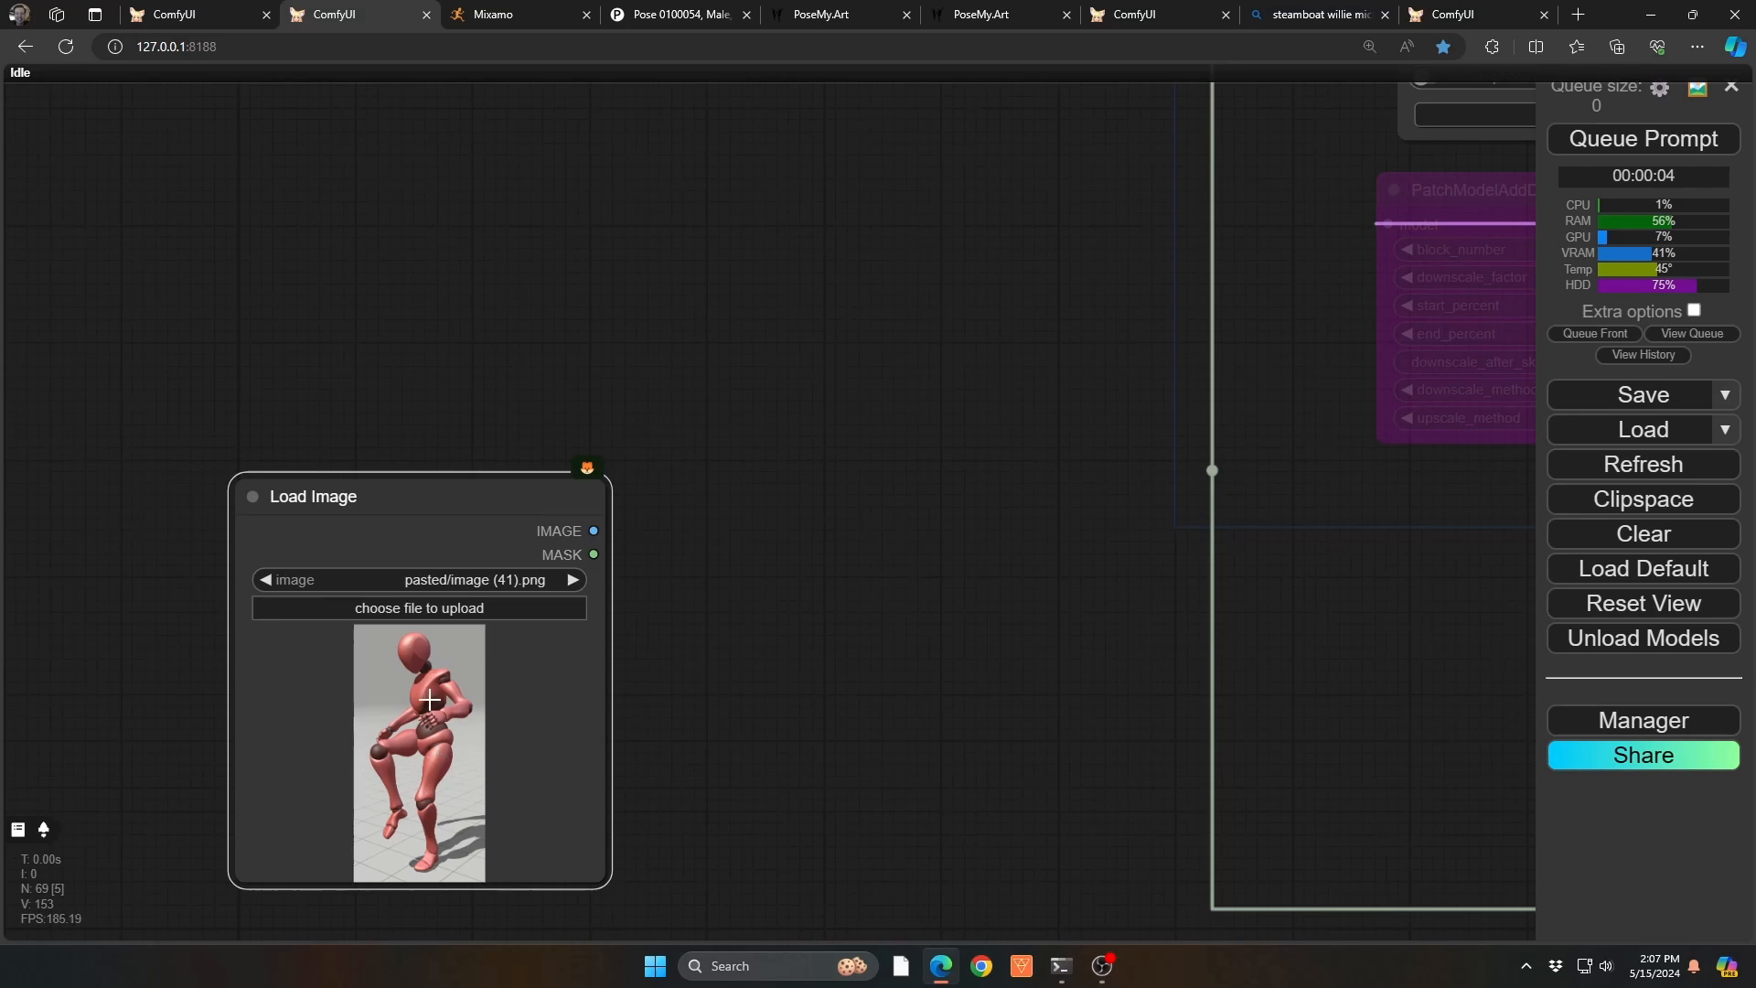
left_click_drag(439, 550, 330, 493)
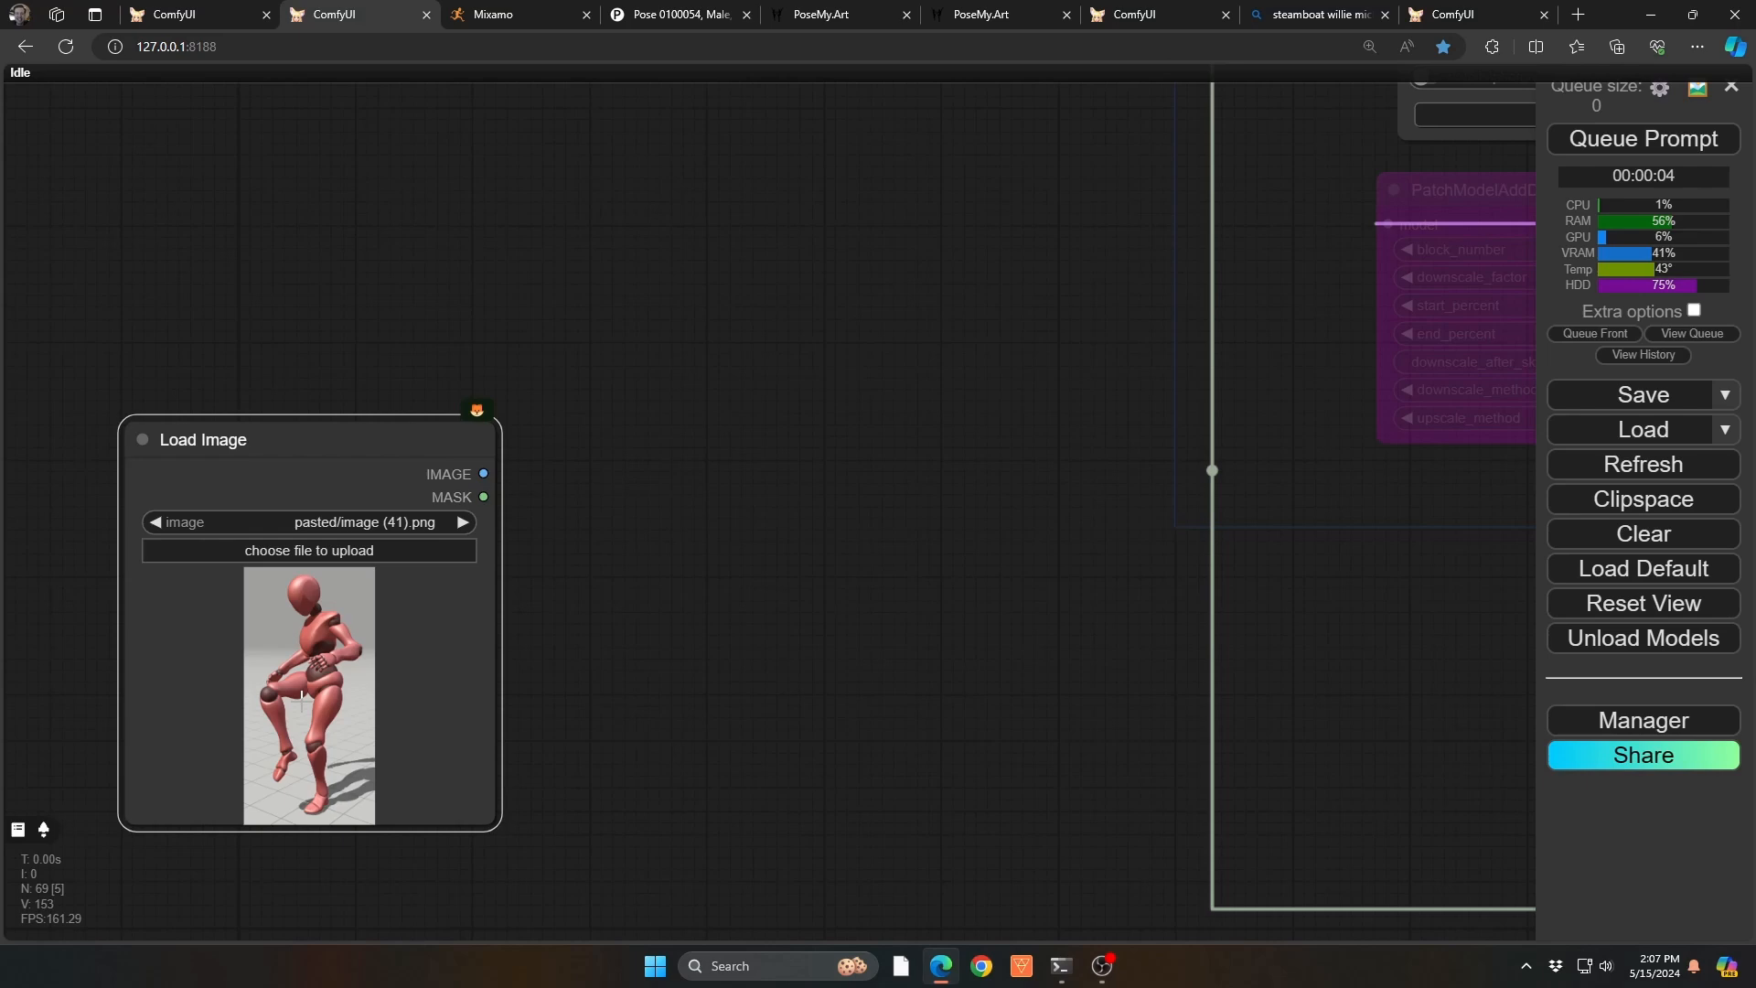
Step: Insert the saved node template containing prompt, sampler and preview nodes, and arrange it beside the Load Image node
scroll(484, 354, "down", 5)
right_click(668, 287)
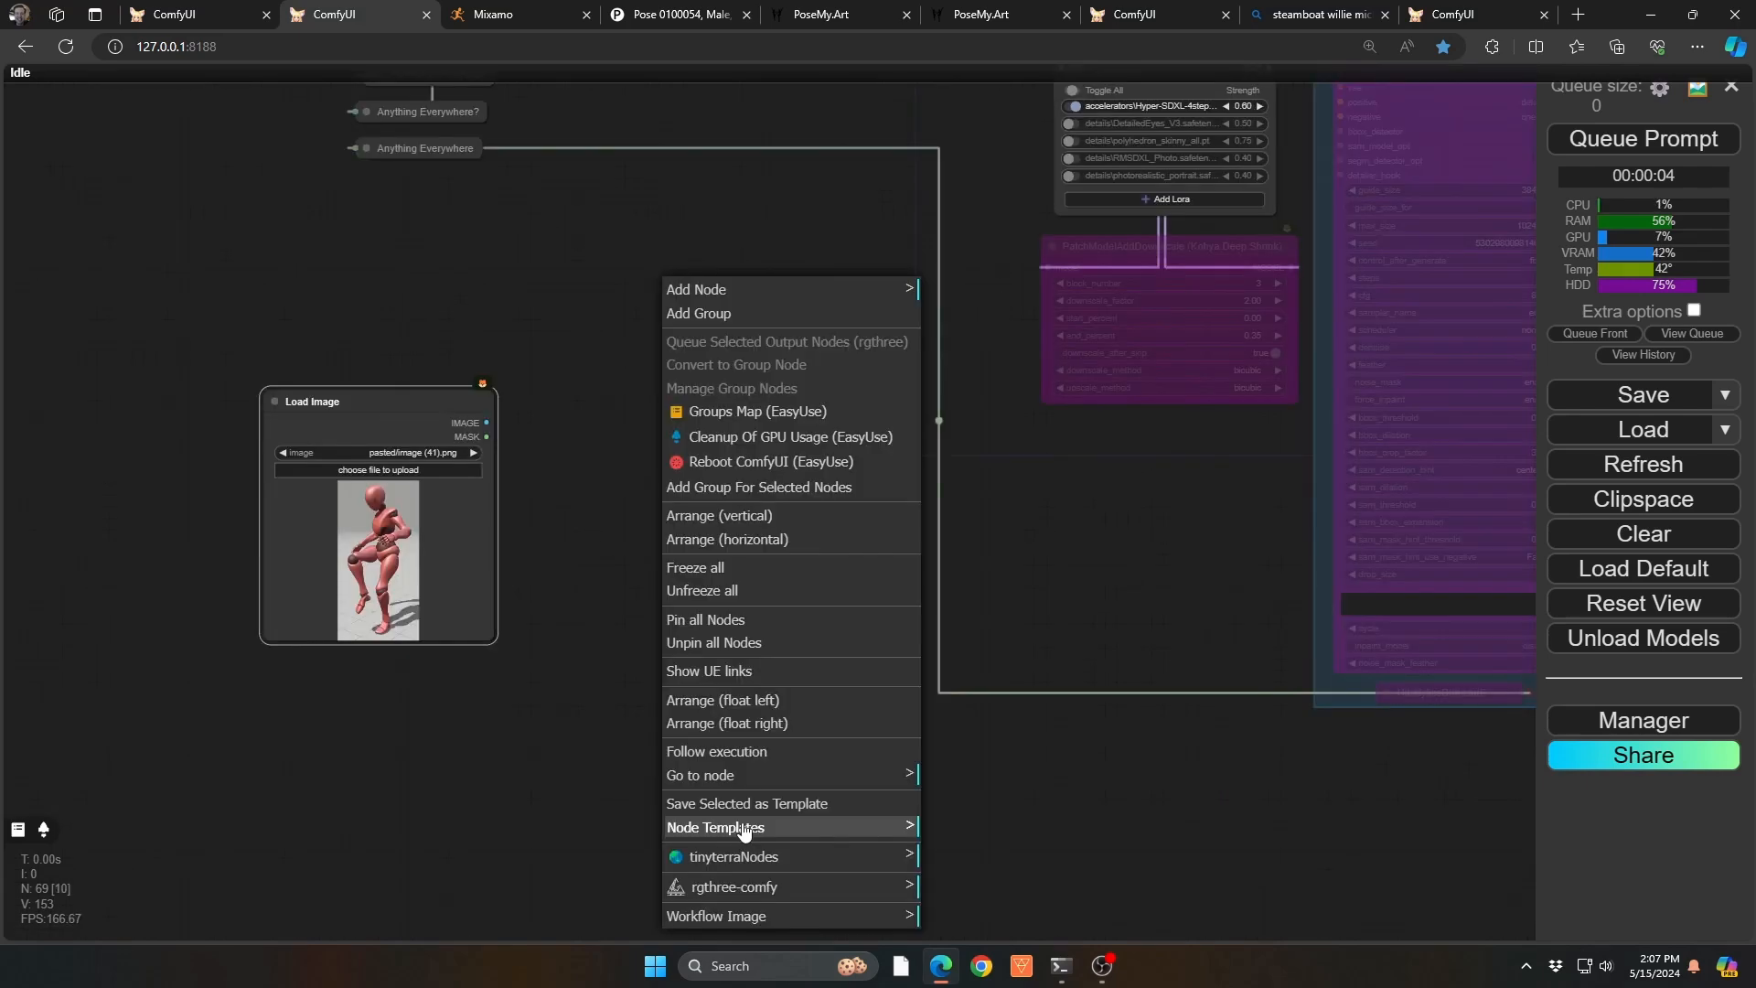
left_click(737, 825)
left_click(997, 726)
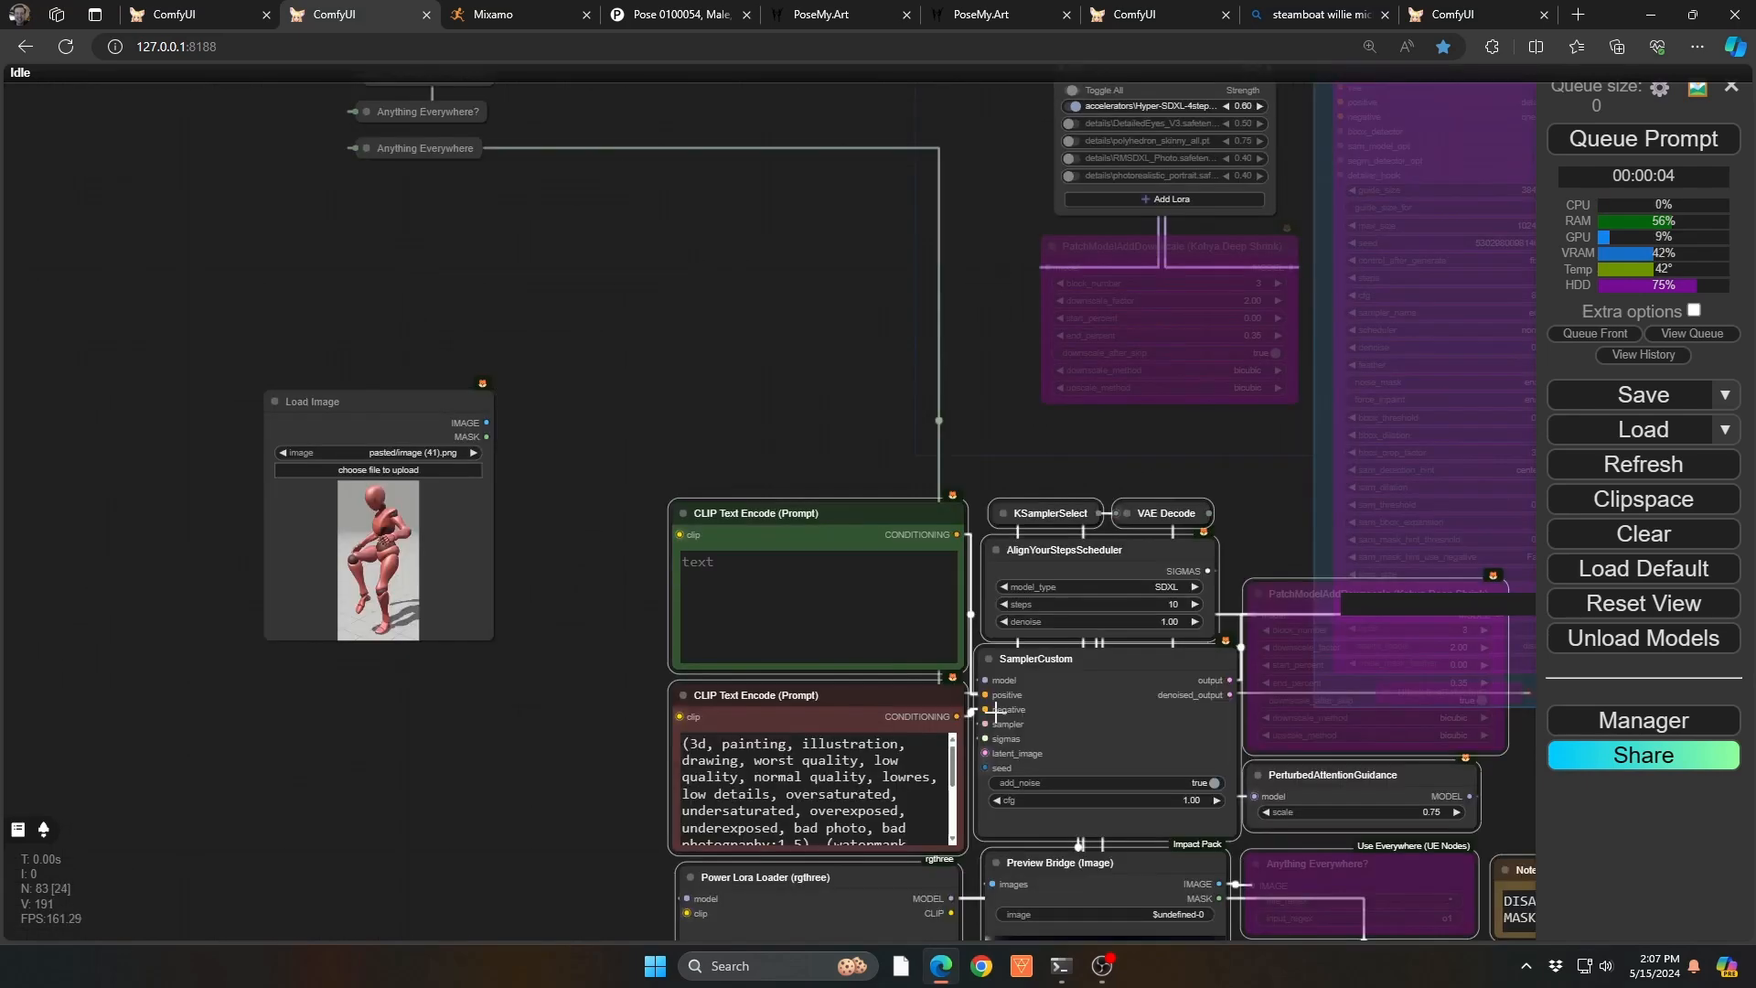
left_click_drag(808, 517, 748, 210)
left_click_drag(496, 87, 320, 283)
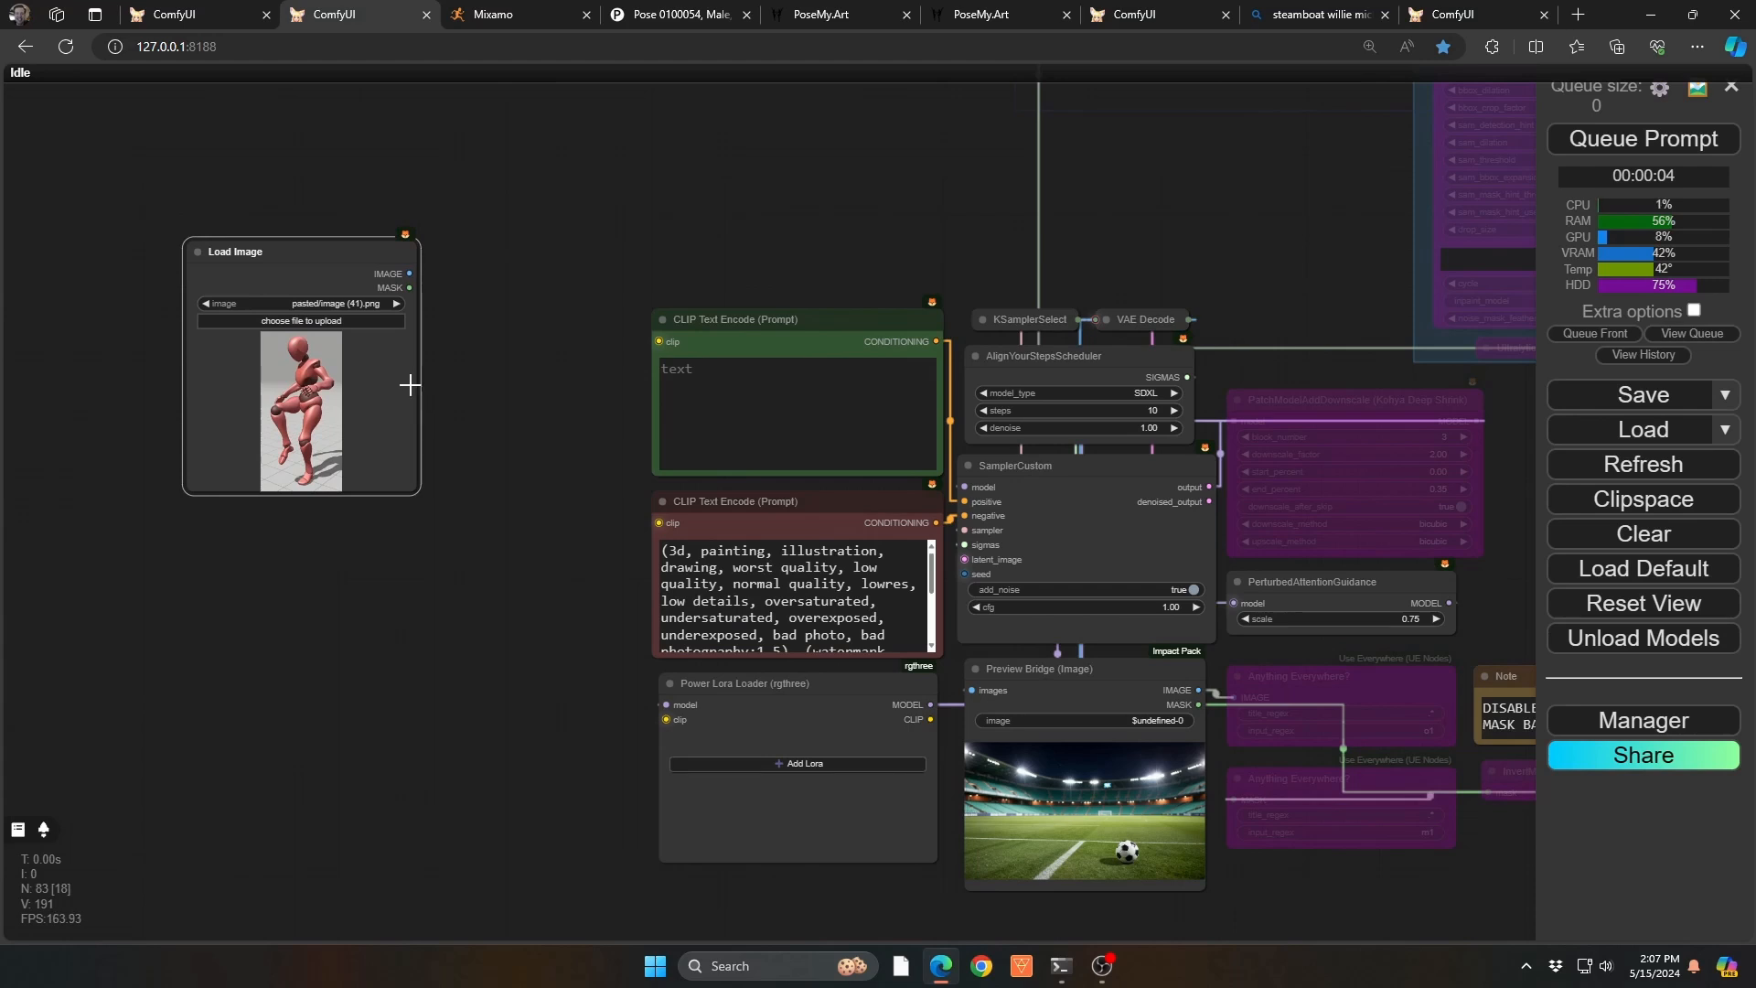
left_click_drag(345, 255, 336, 295)
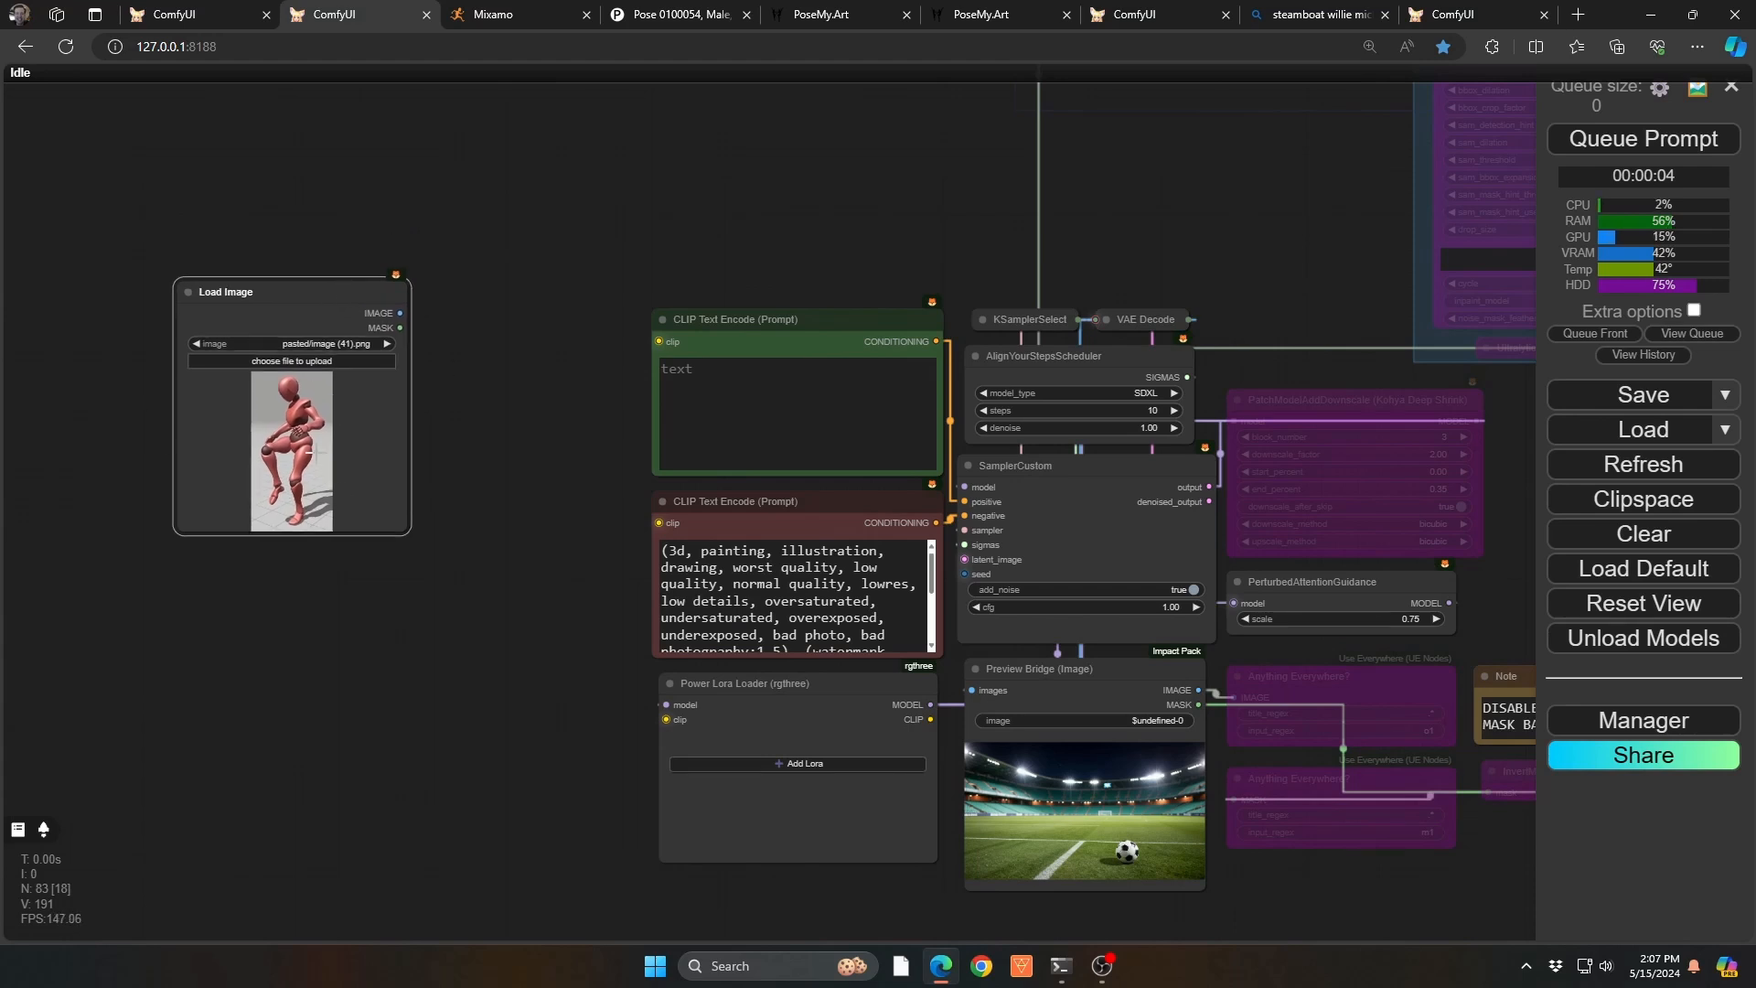
Step: Set the new positive prompt to "woman soccer player, united states jersey" and generate a preview
left_click(762, 416)
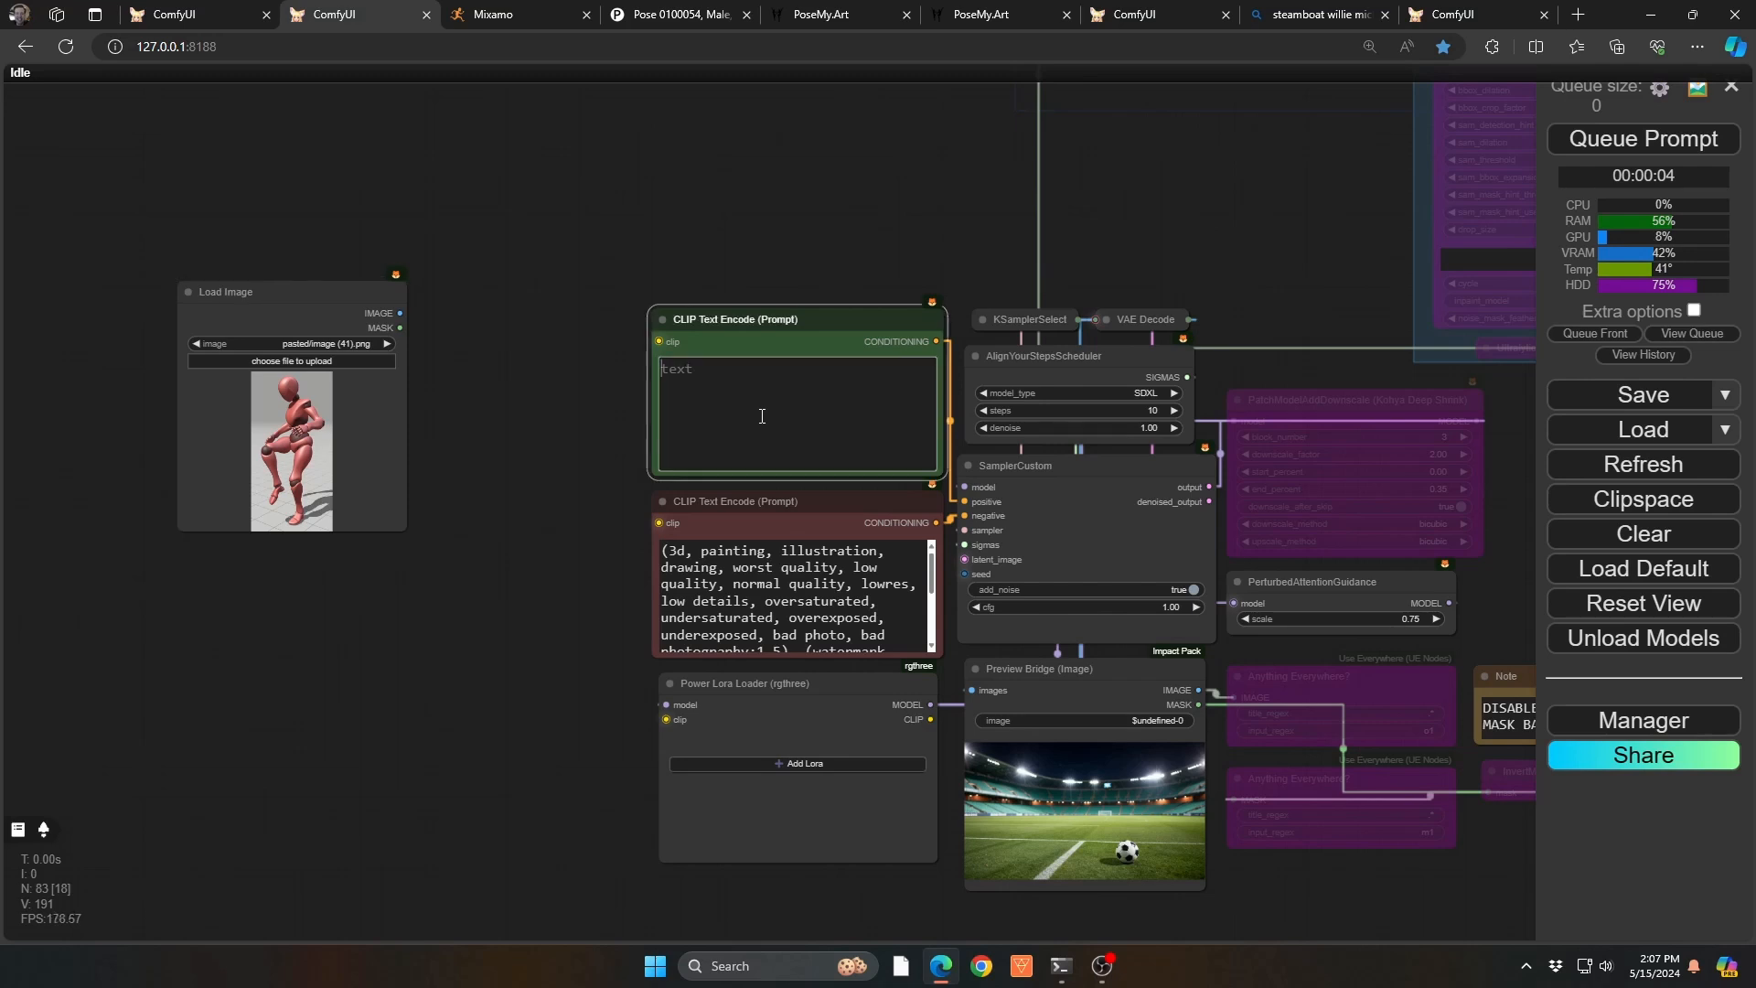
type("woman soccer player, united states jersey")
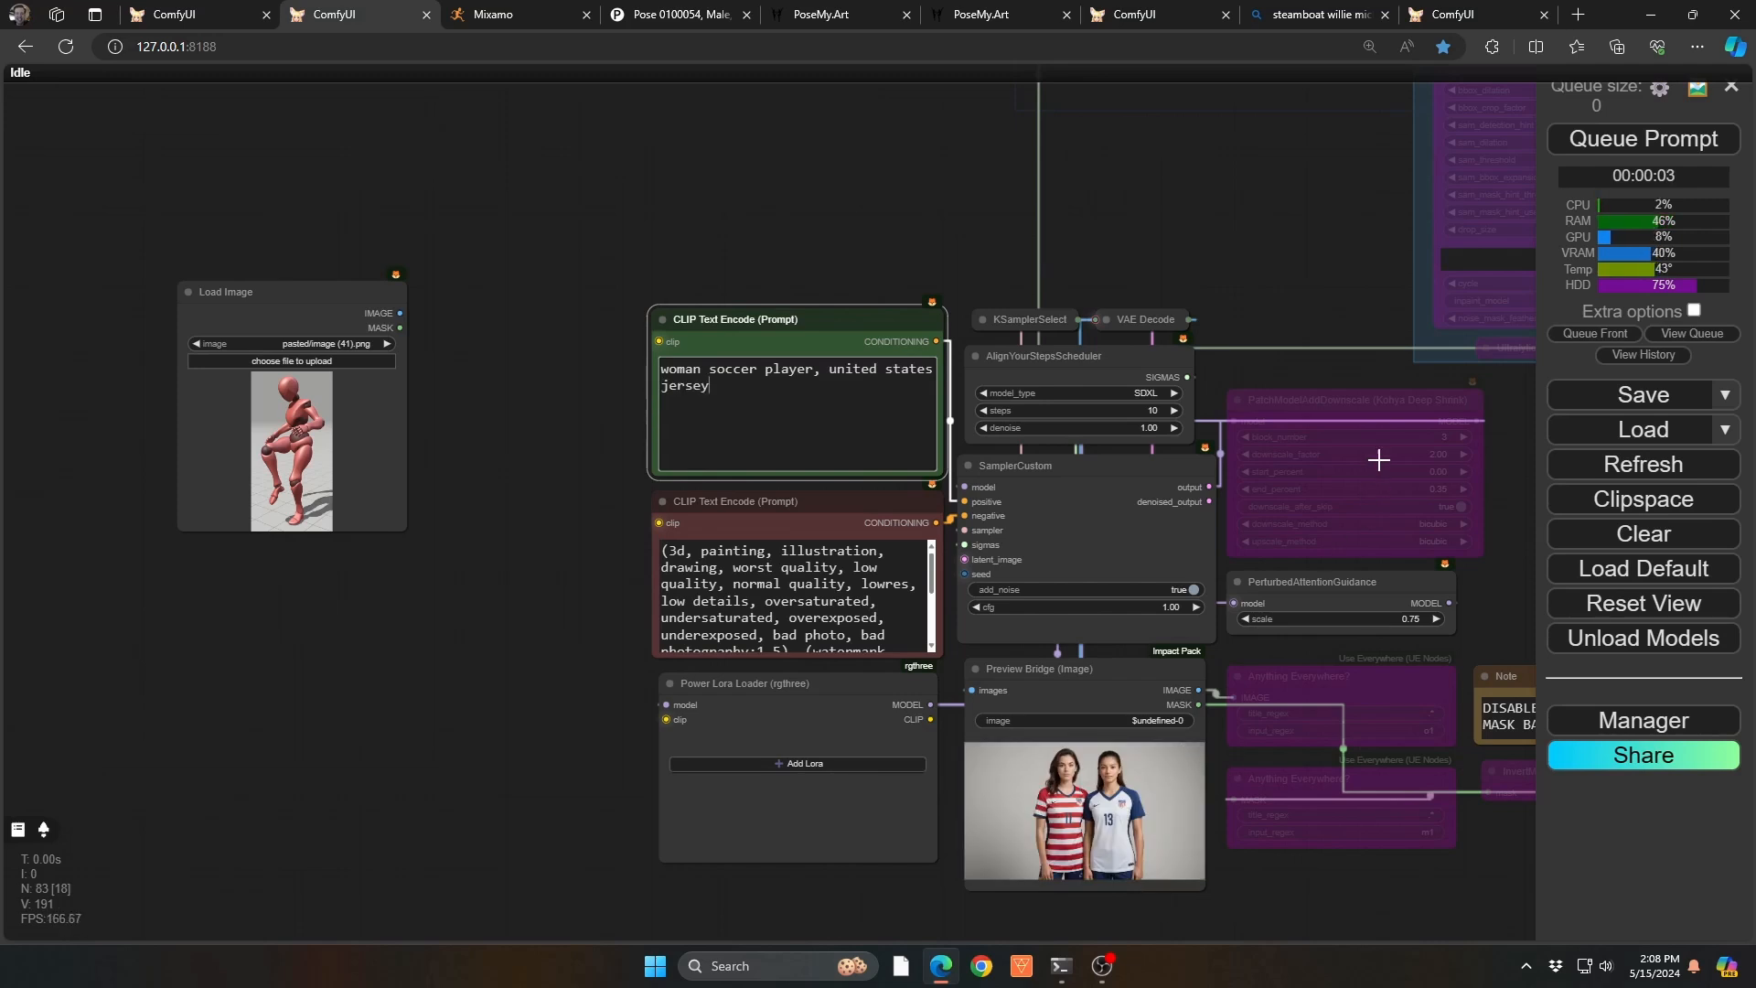
Step: Enable the PatchModelAddDownscale (Kohya Deep Shrink) node, append "body shot" to the positive prompt, and regenerate the image
left_click(1324, 399)
key("ctrl+b")
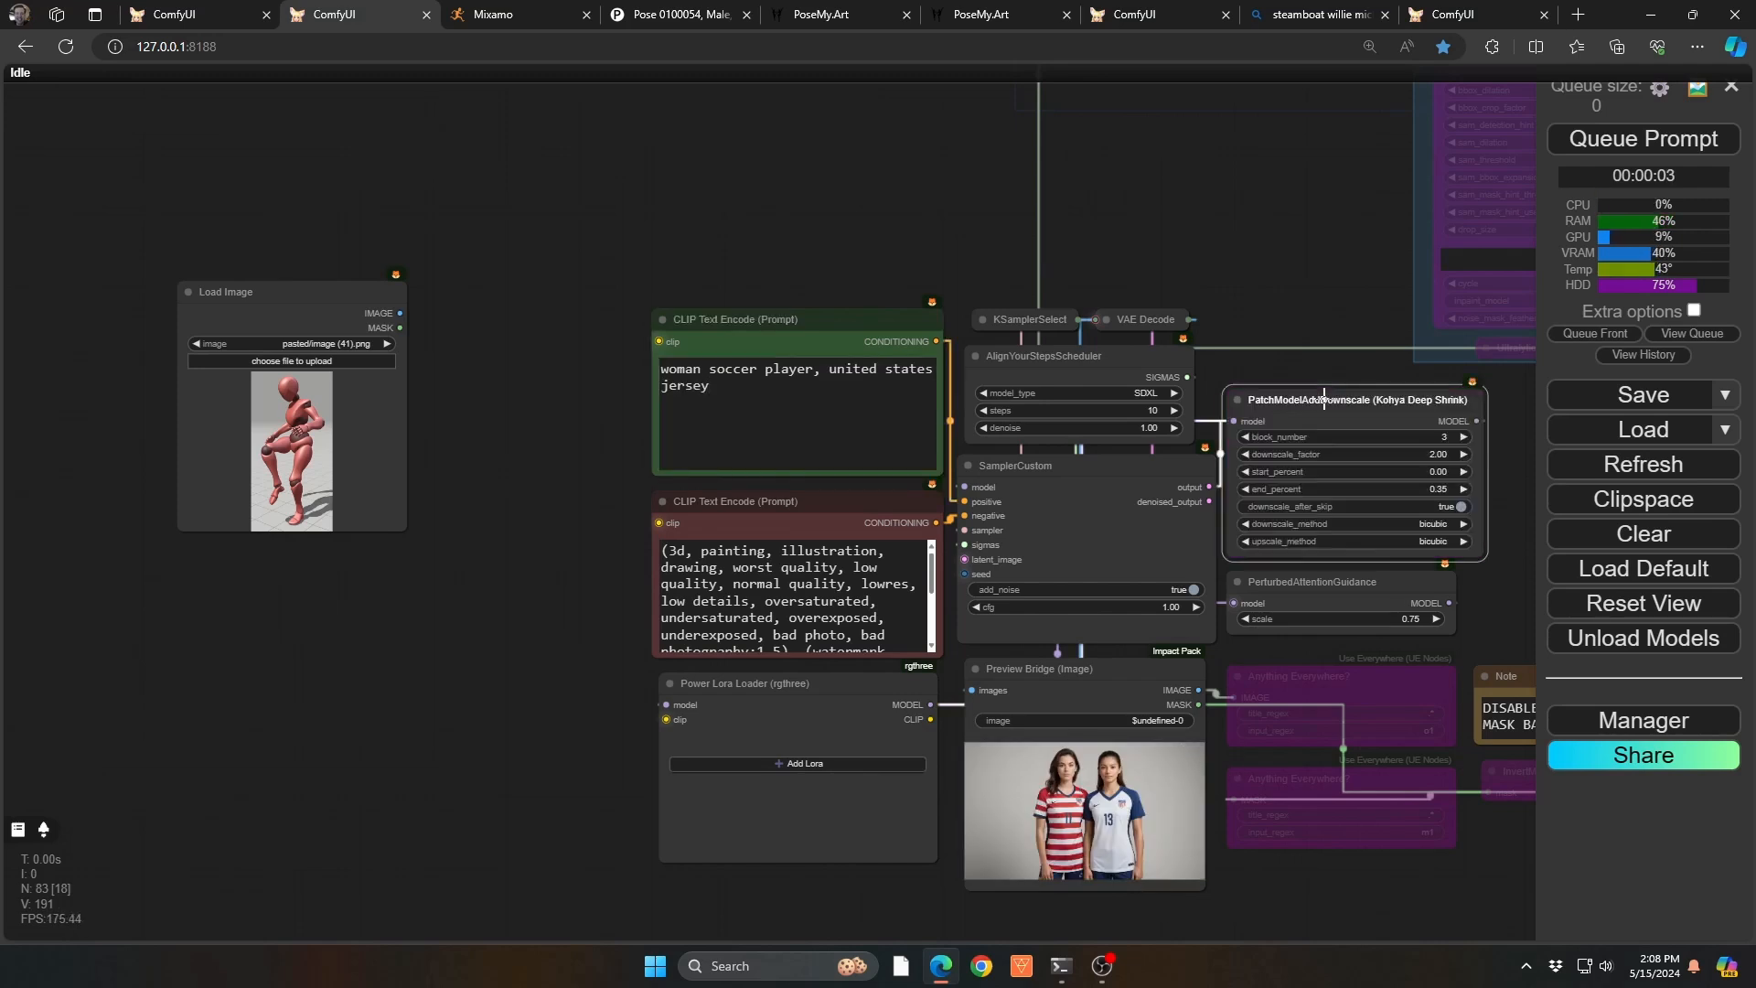
key("ctrl+Return")
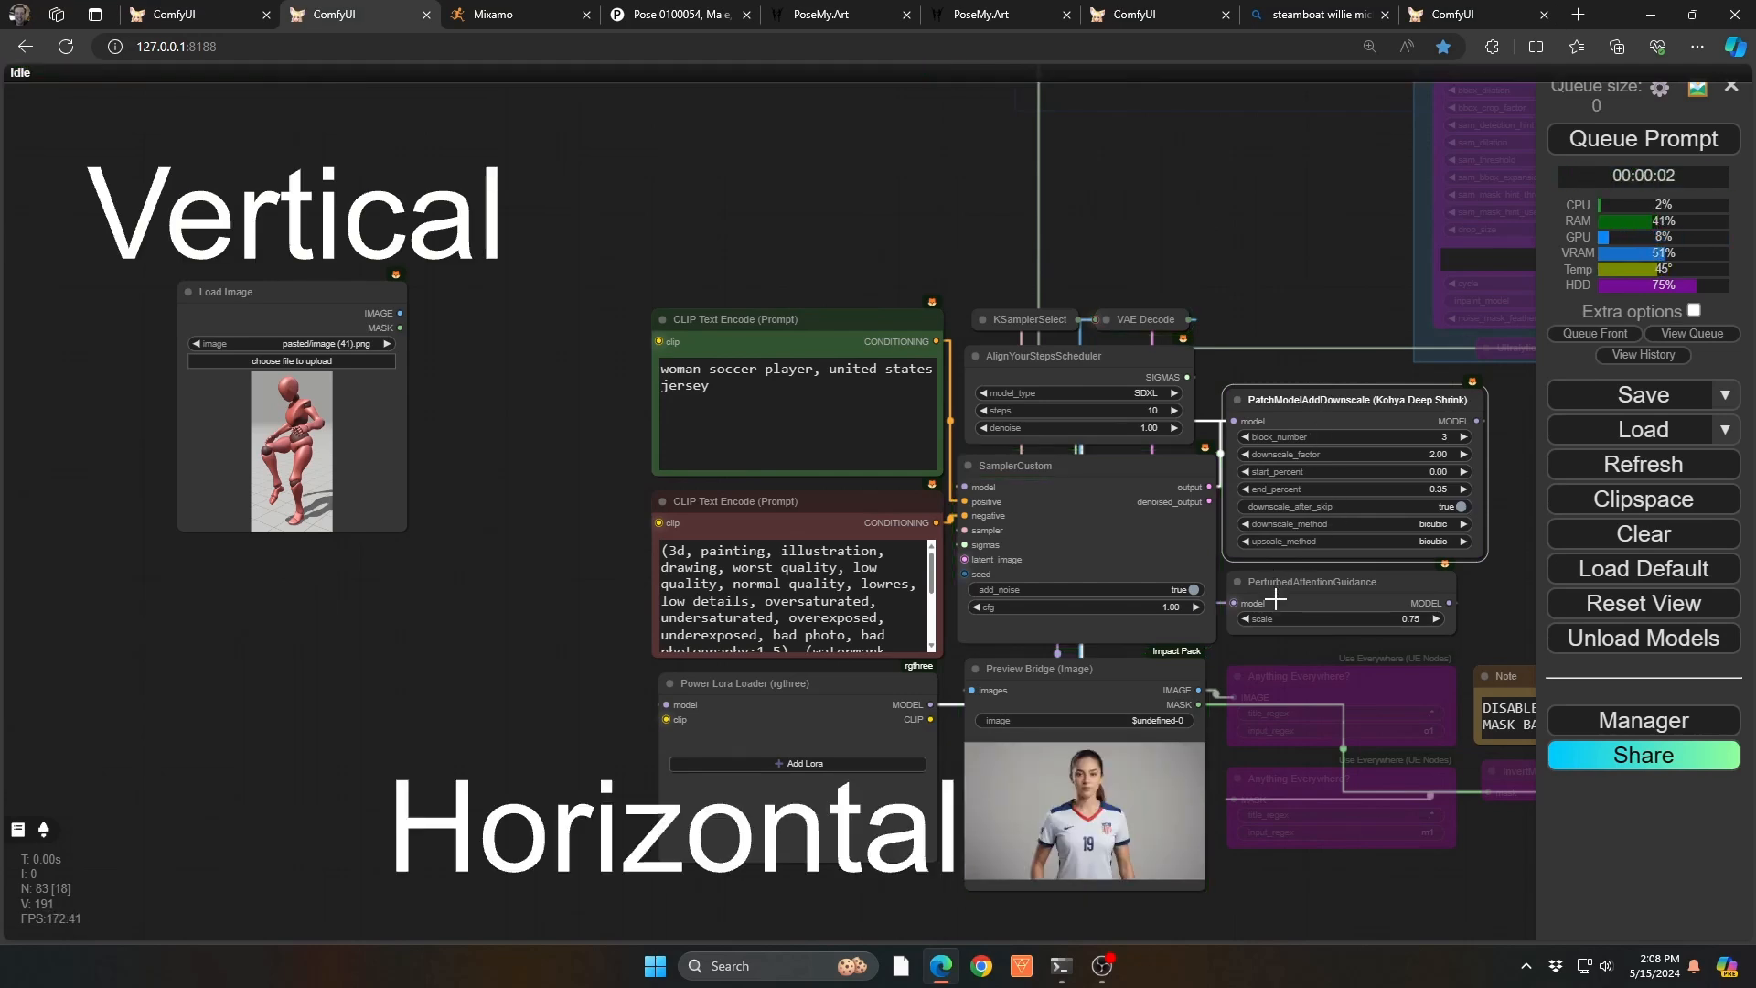
left_click(829, 412)
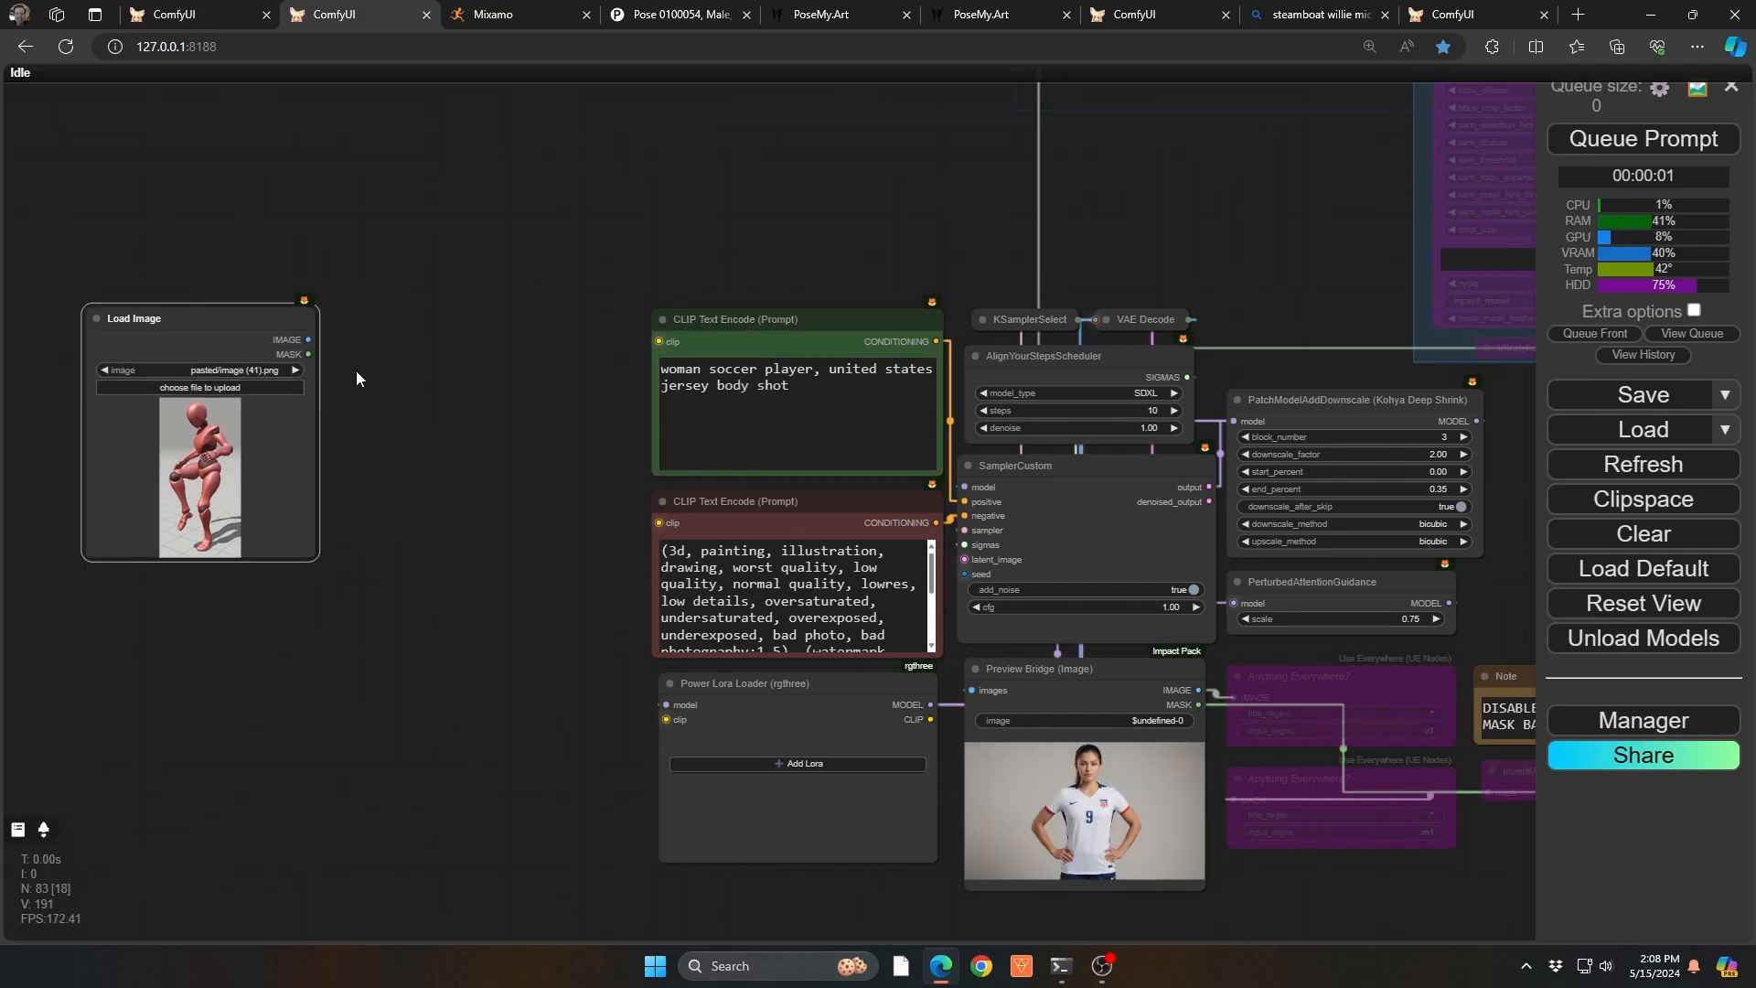
Step: Add an Apply ControlNet node fed by the Load Image node's image output and place it before the positive prompt node
left_click_drag(308, 339, 401, 351)
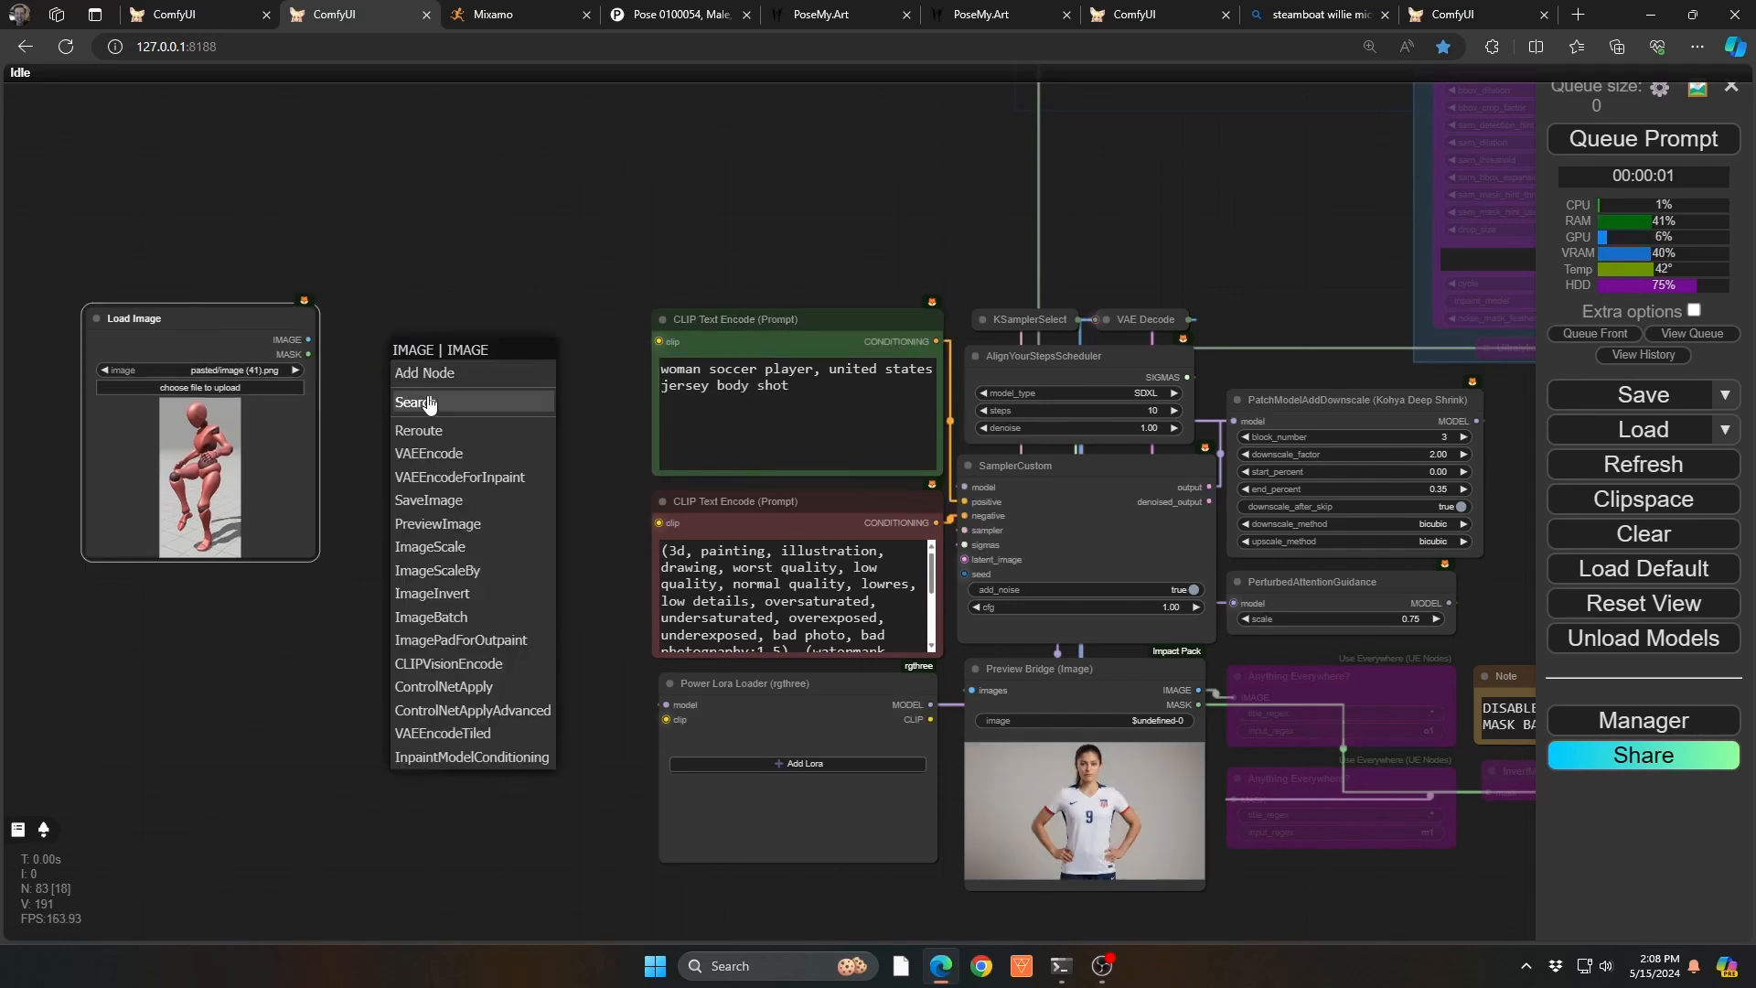
left_click(429, 403)
type("appl")
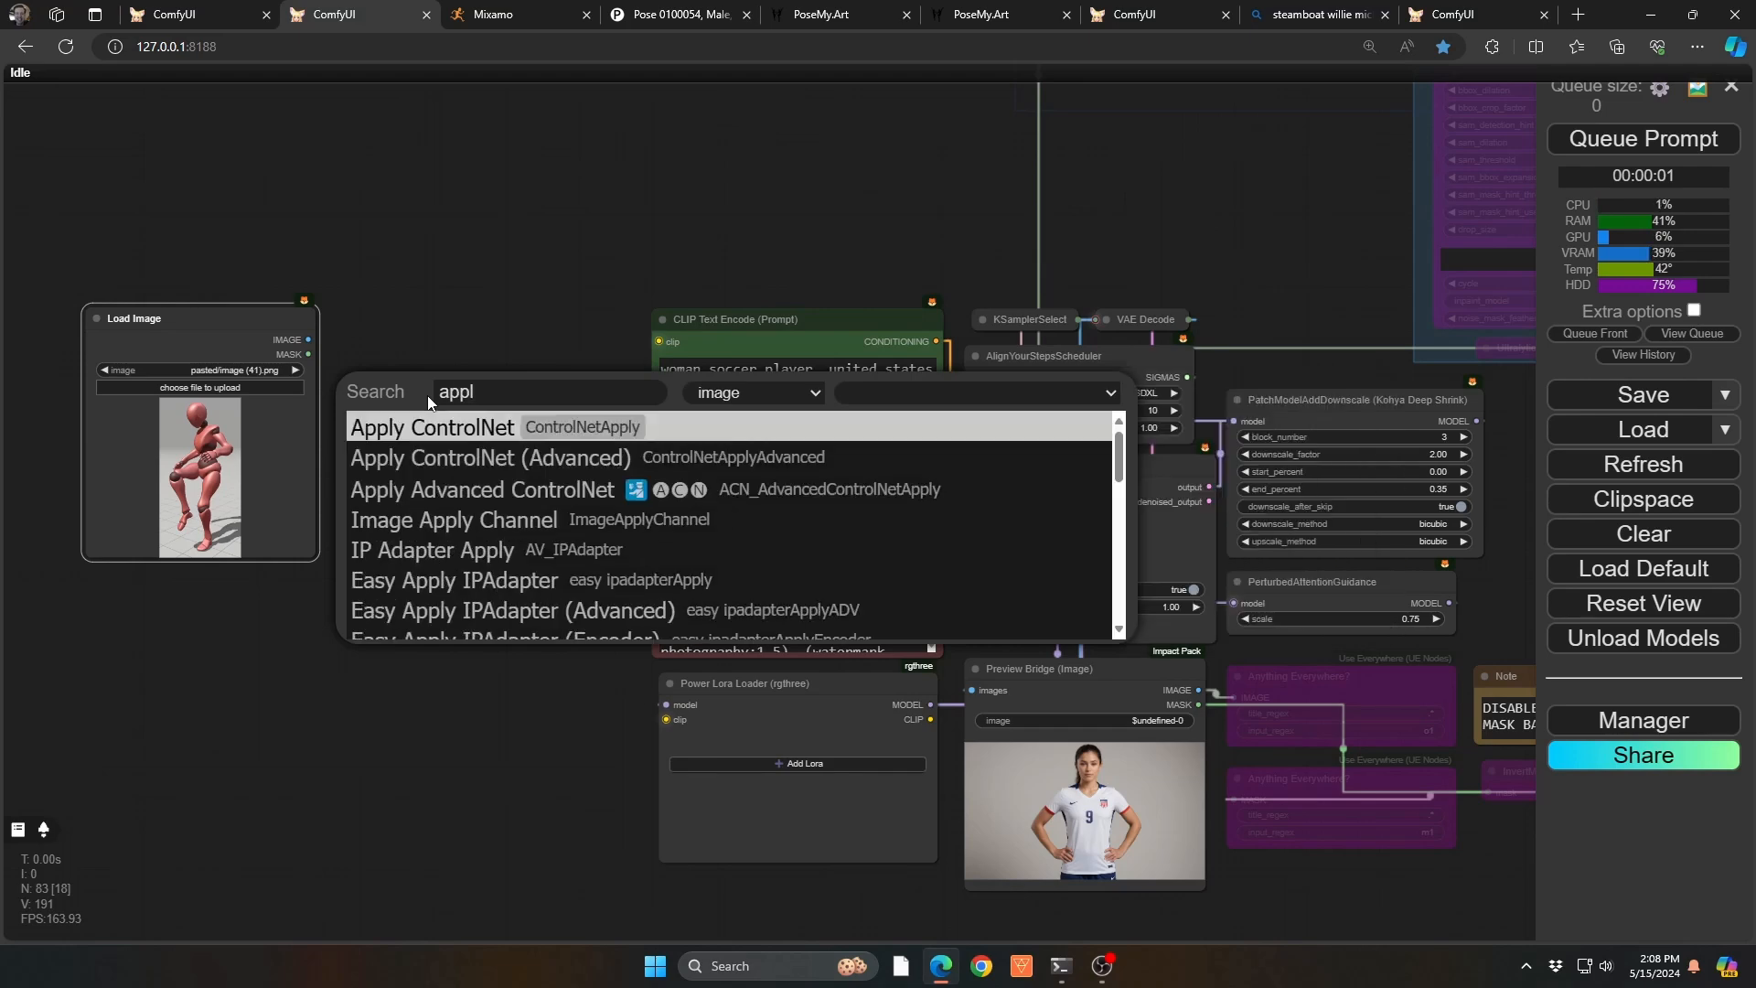
key("Return")
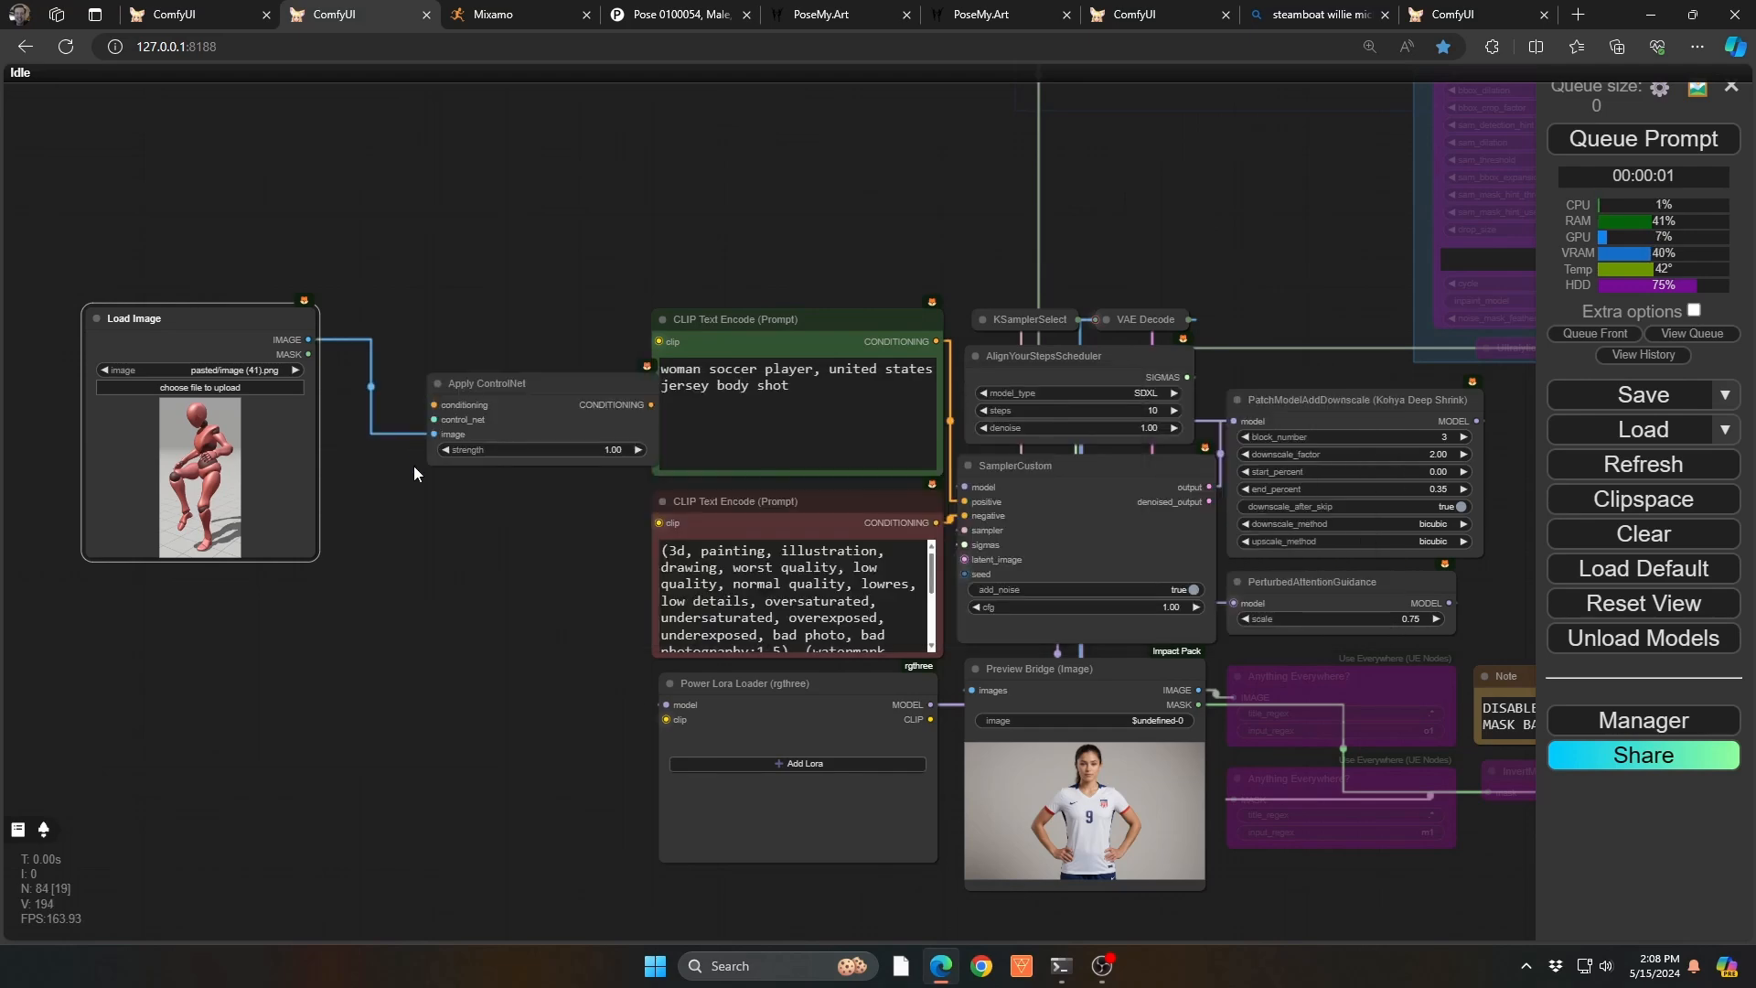
left_click_drag(490, 382, 431, 372)
scroll(585, 364, "up", 5)
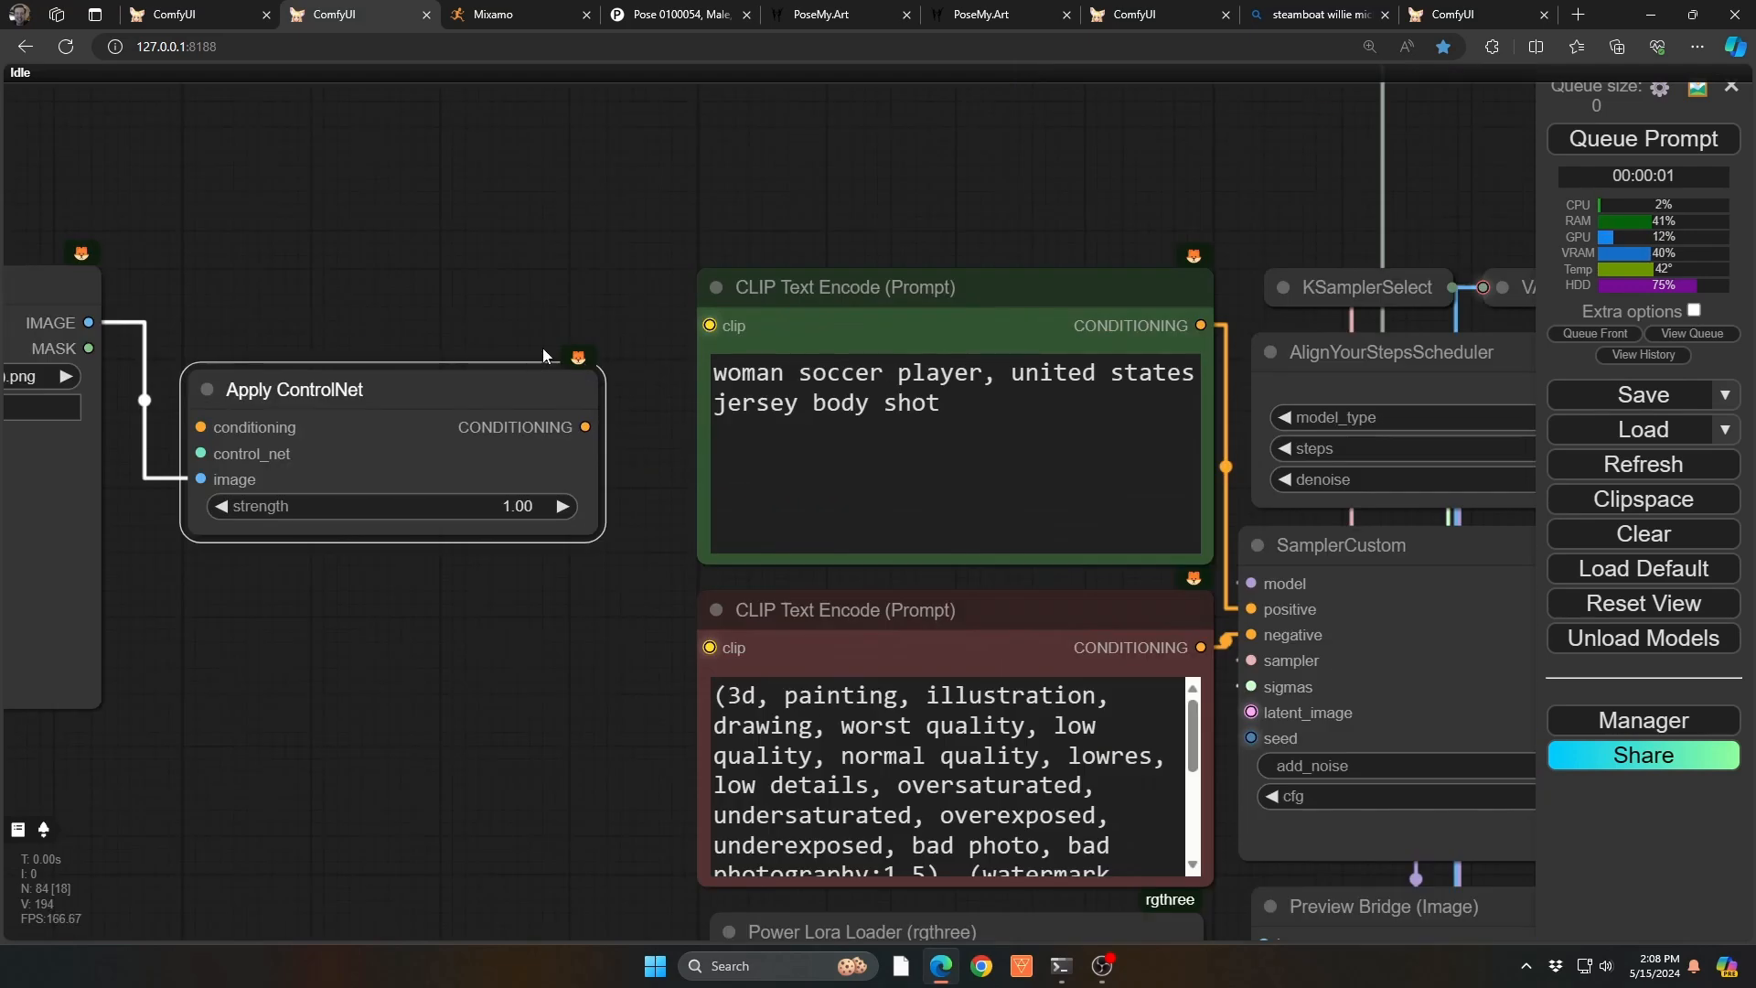
Step: Move the Load Image node farther from the Apply ControlNet node to make room between them
left_click_drag(375, 684, 758, 603)
left_click_drag(353, 227, 301, 224)
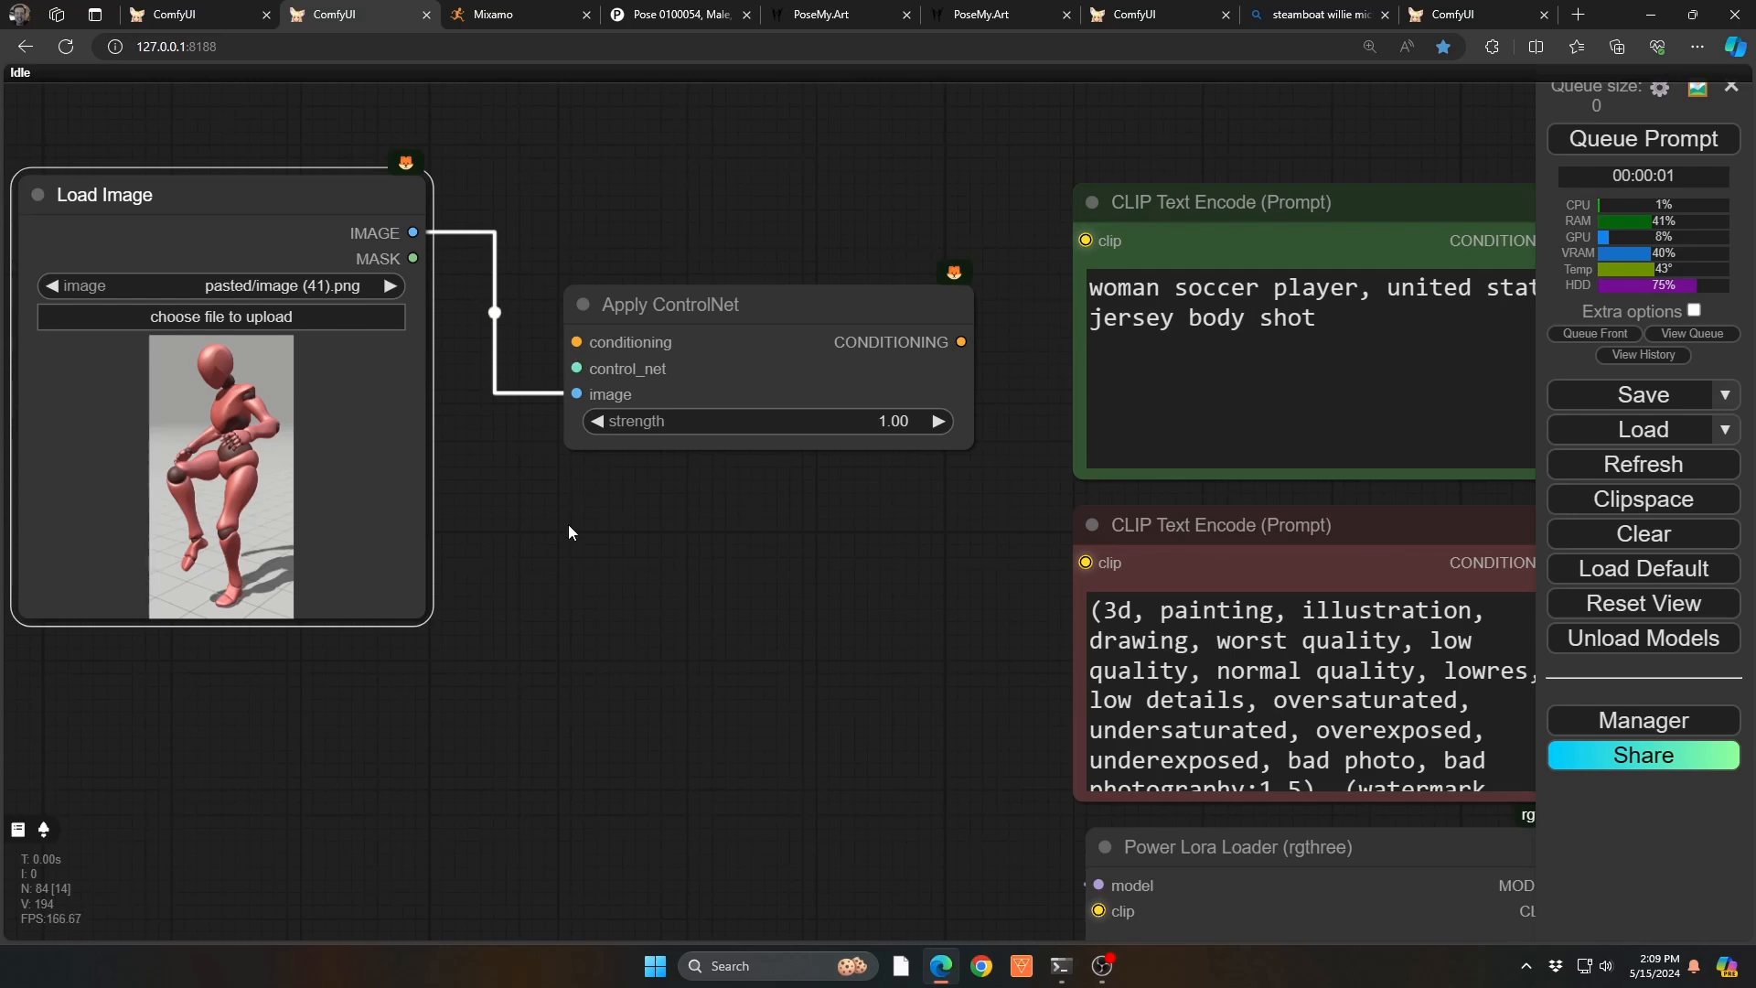
left_click_drag(568, 534, 815, 600)
left_click_drag(509, 195, 294, 223)
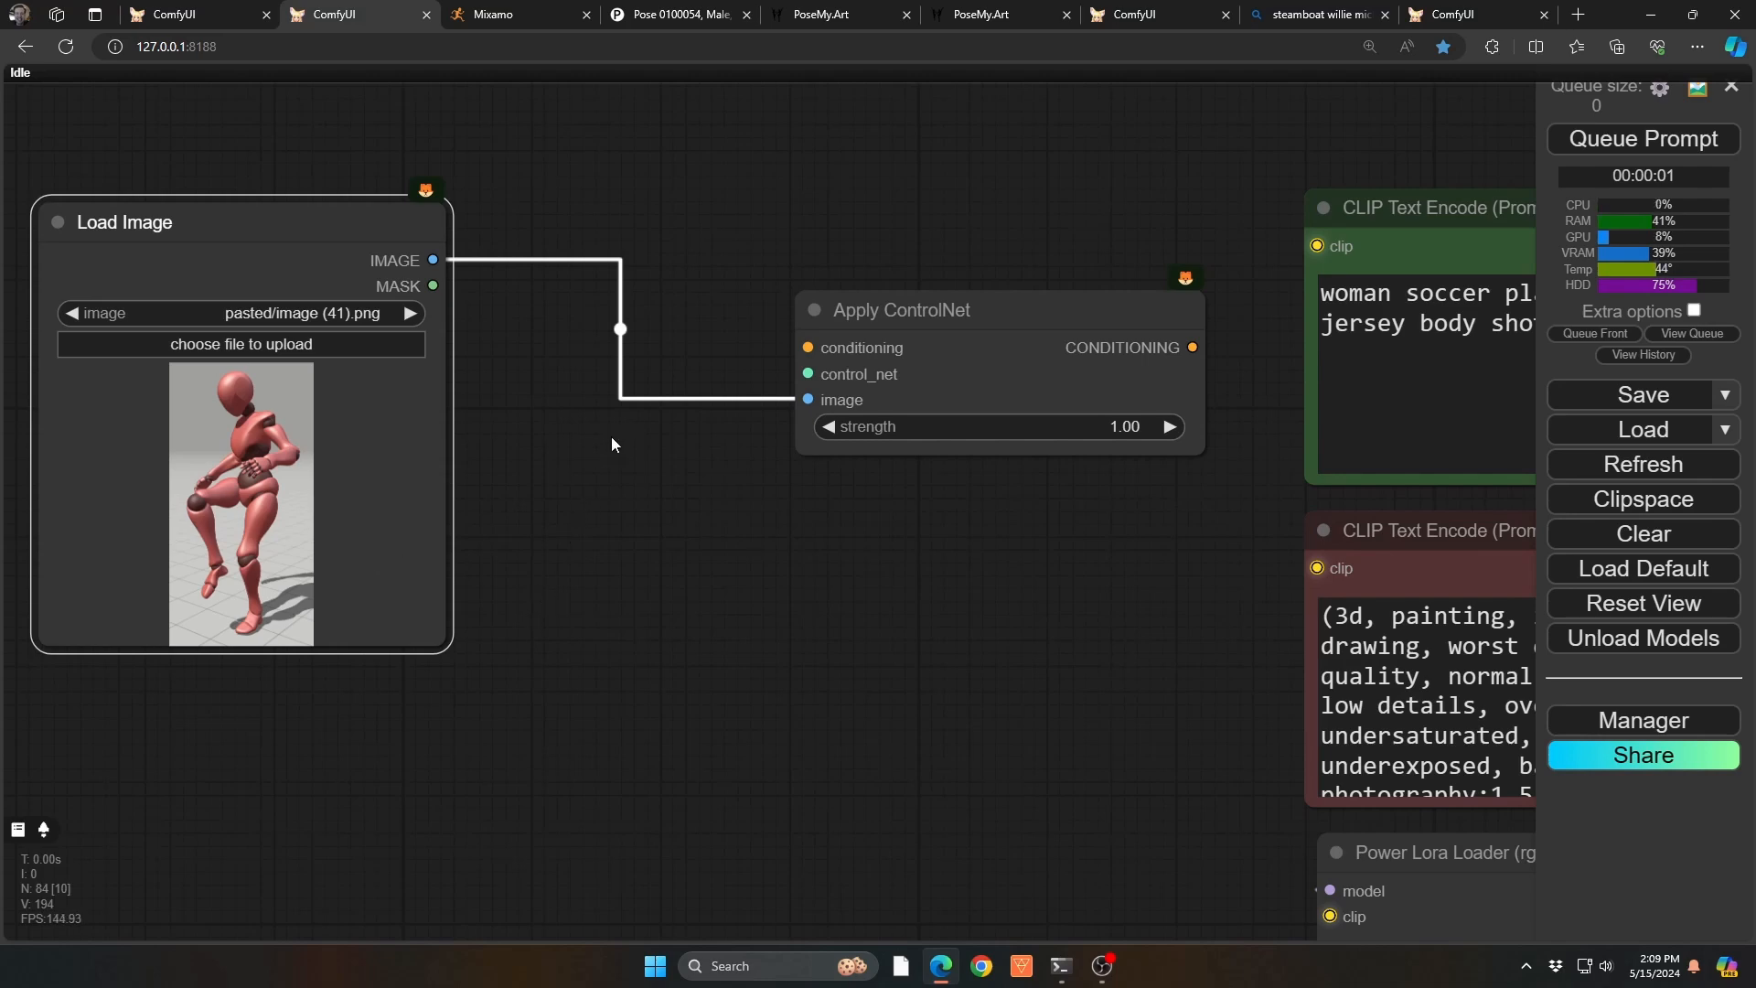
Step: Add a Depth Anything preprocessor fed by the Load Image output and place it between the Load Image and Apply ControlNet nodes
left_click_drag(761, 398, 640, 161)
left_click(647, 202)
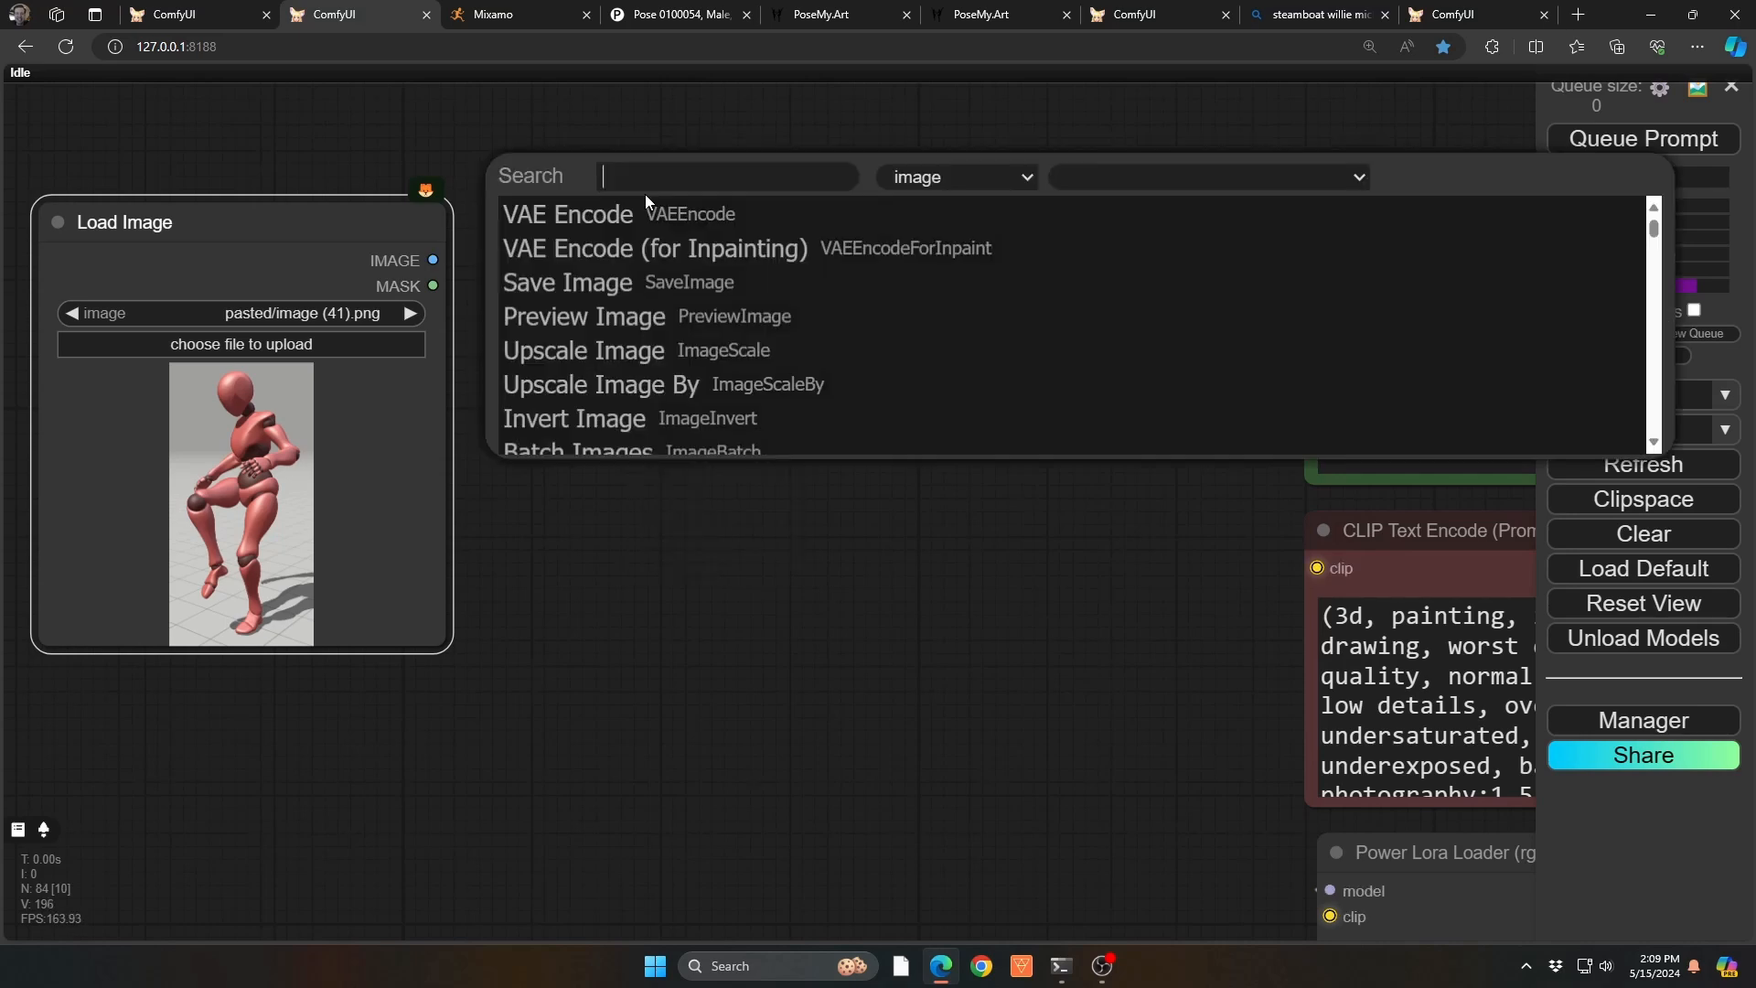
type("depth")
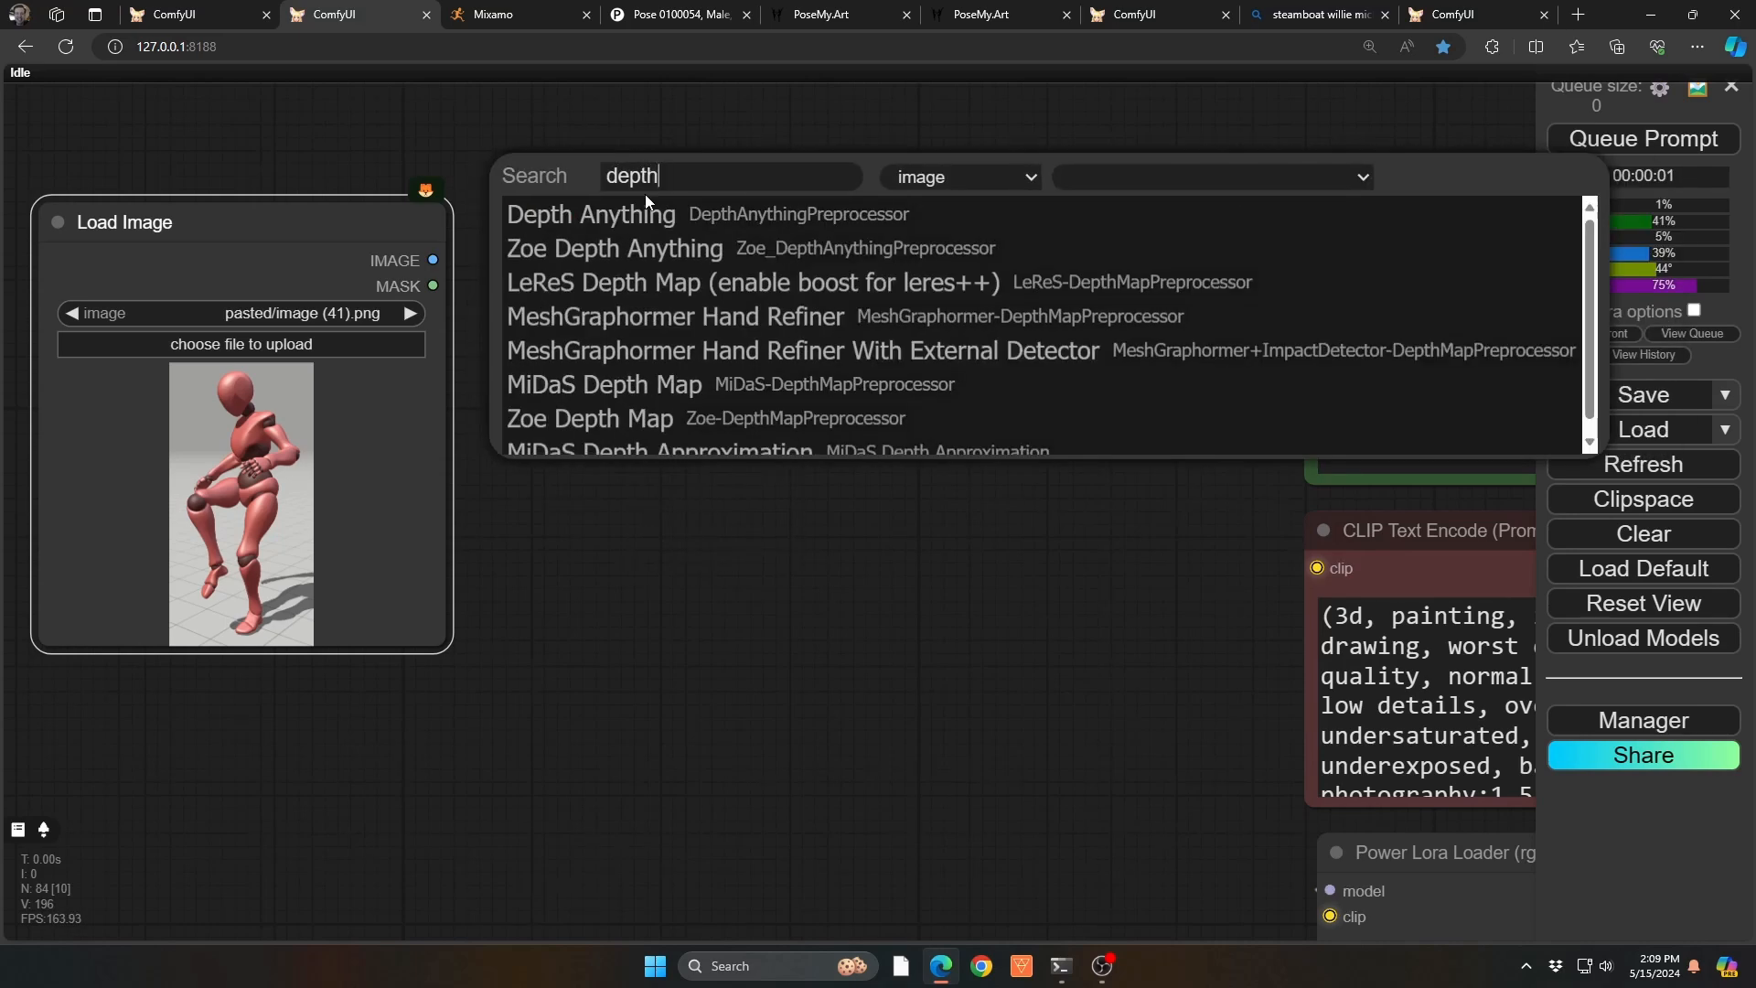
left_click(645, 196)
left_click_drag(668, 490, 913, 500)
left_click_drag(533, 225, 363, 210)
left_click_drag(1012, 209, 714, 159)
Step: Set the Depth Anything resolution to 1024 and connect its image output to the Apply ControlNet image input
left_click(892, 235)
type("1024")
key("Return")
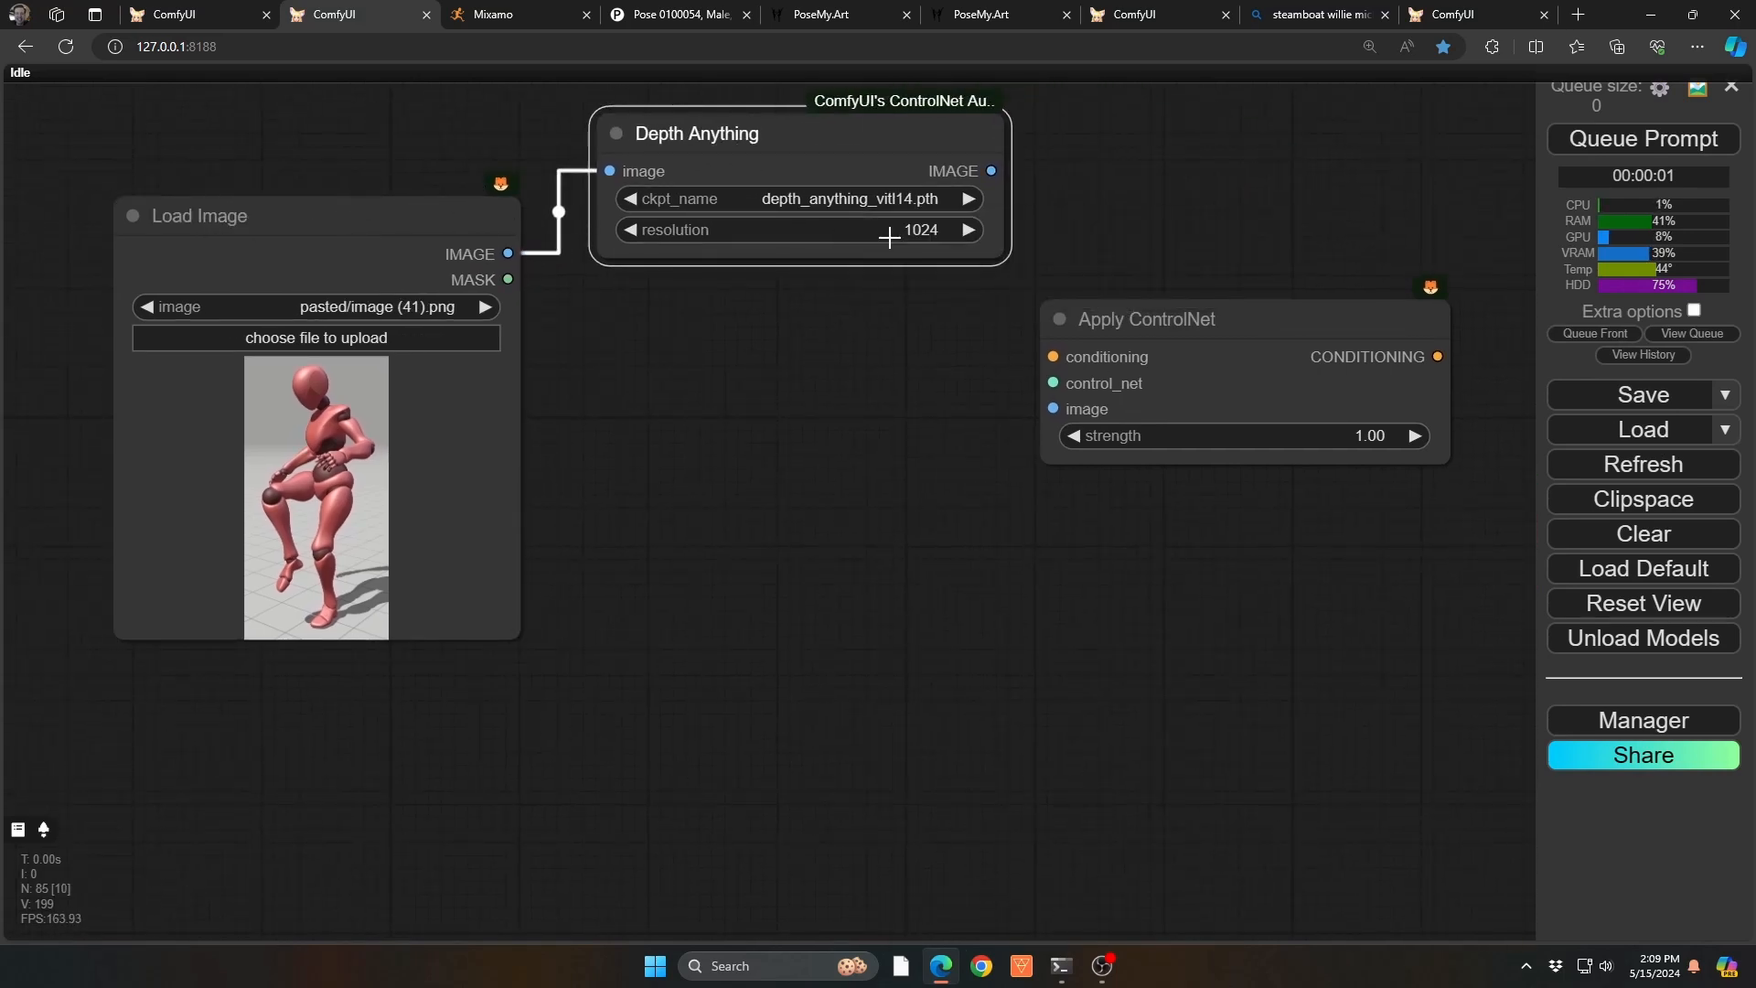
left_click_drag(991, 171, 1053, 409)
left_click_drag(1101, 646, 885, 606)
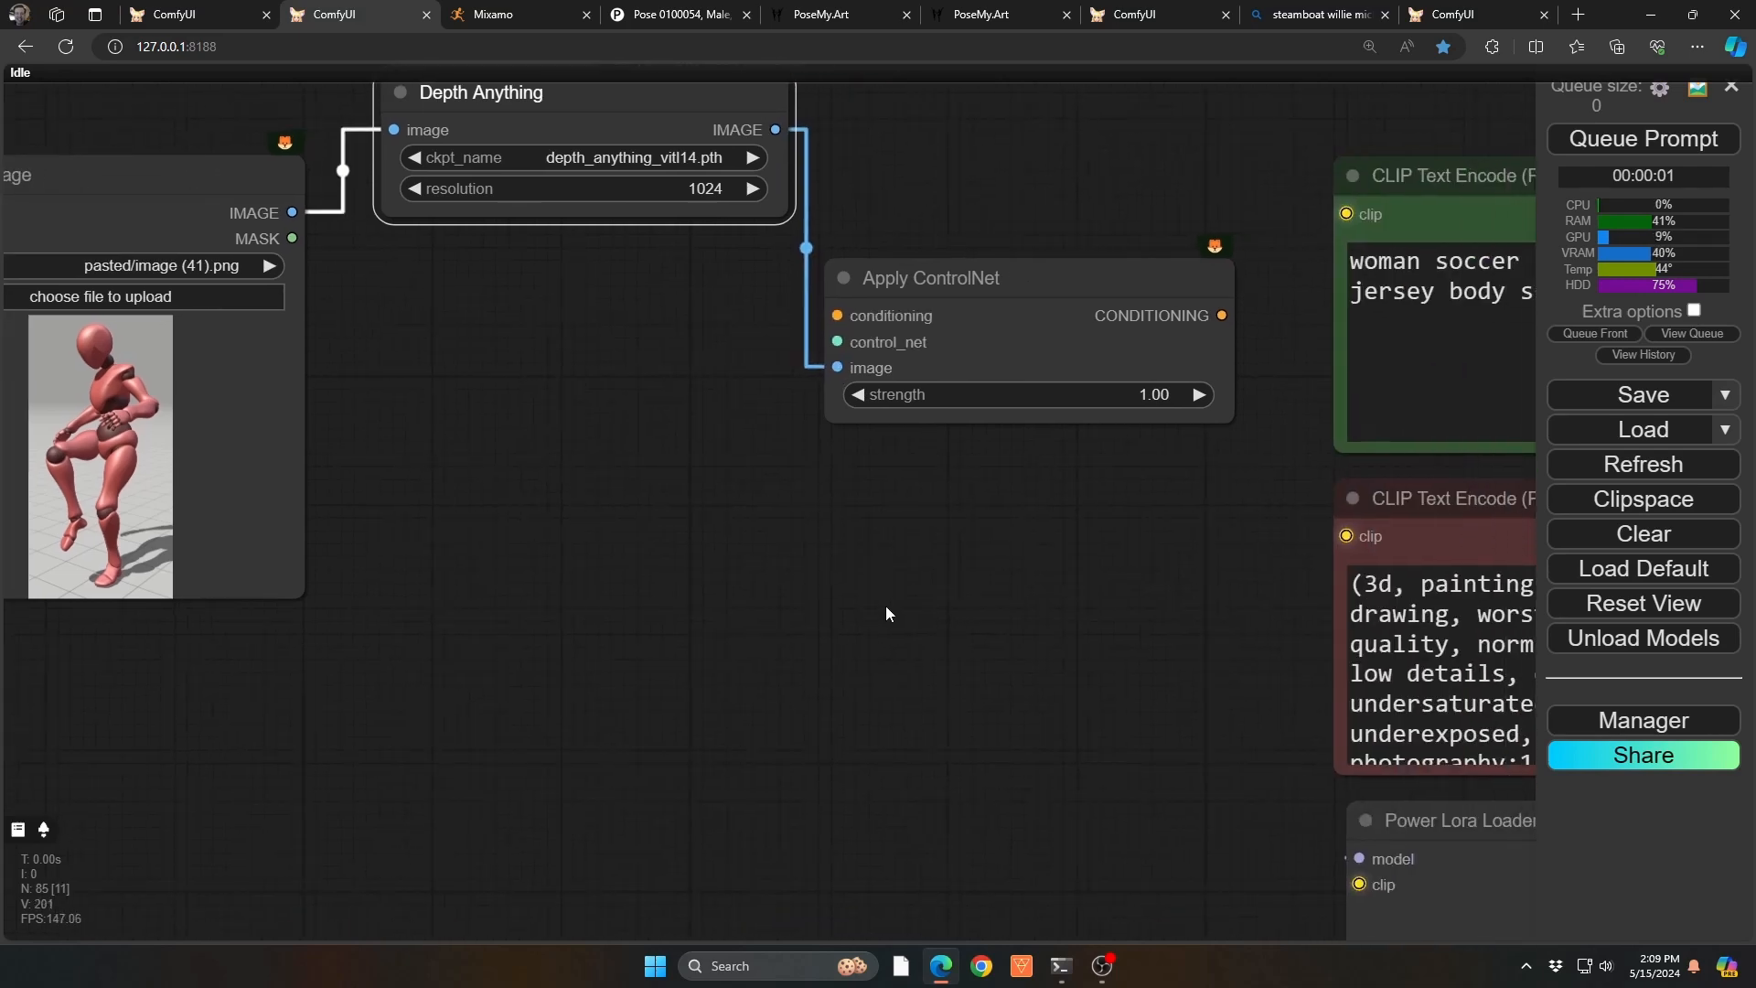
left_click_drag(924, 305, 956, 303)
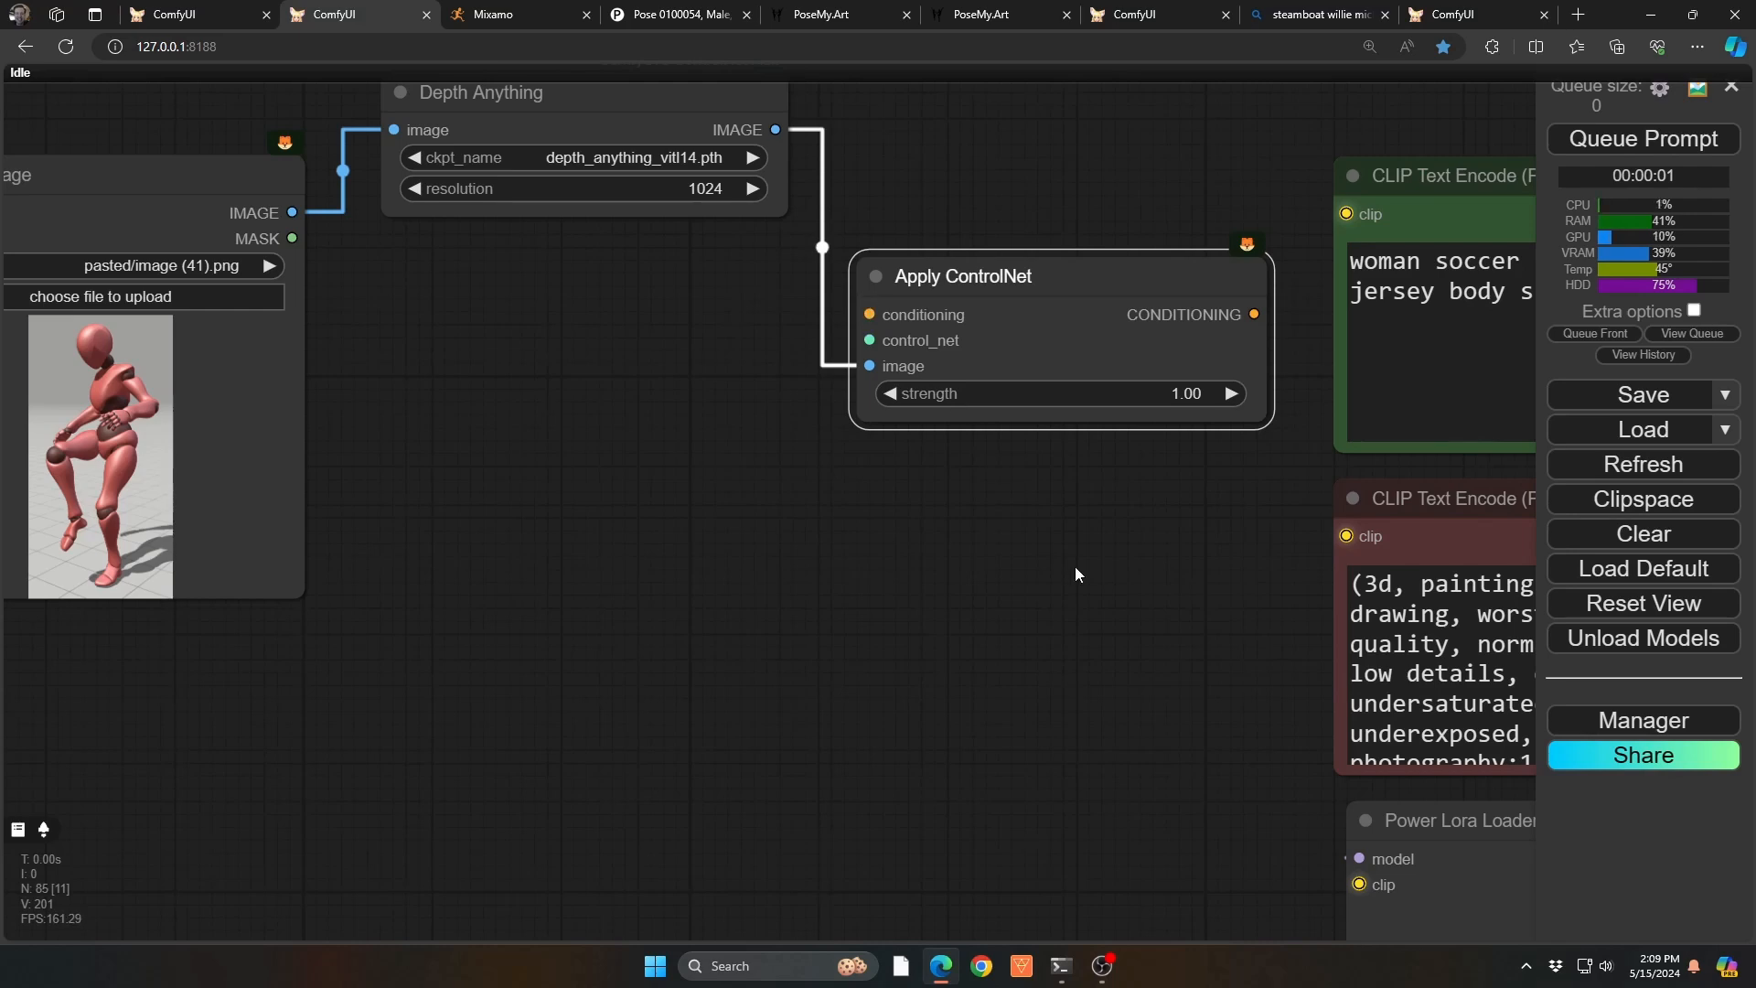
Step: Route the positive prompt conditioning through the Apply ControlNet node into the SamplerCustom positive input
left_click_drag(1063, 580, 595, 678)
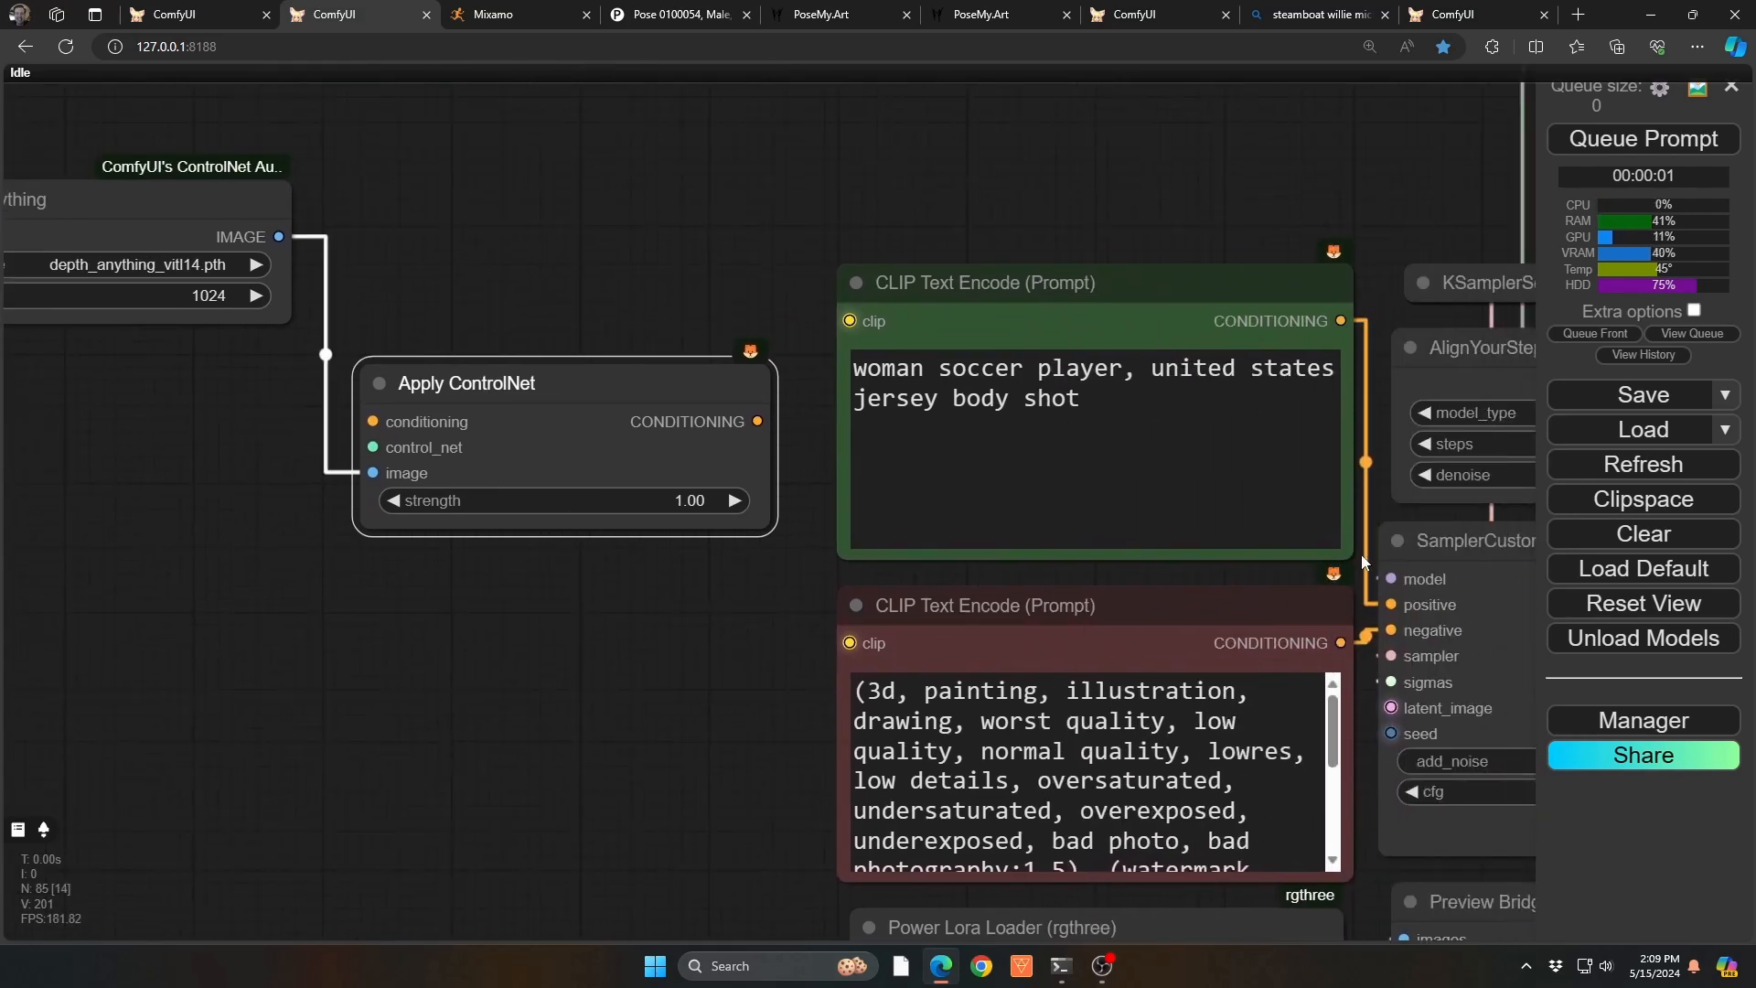
left_click_drag(1391, 605, 370, 421)
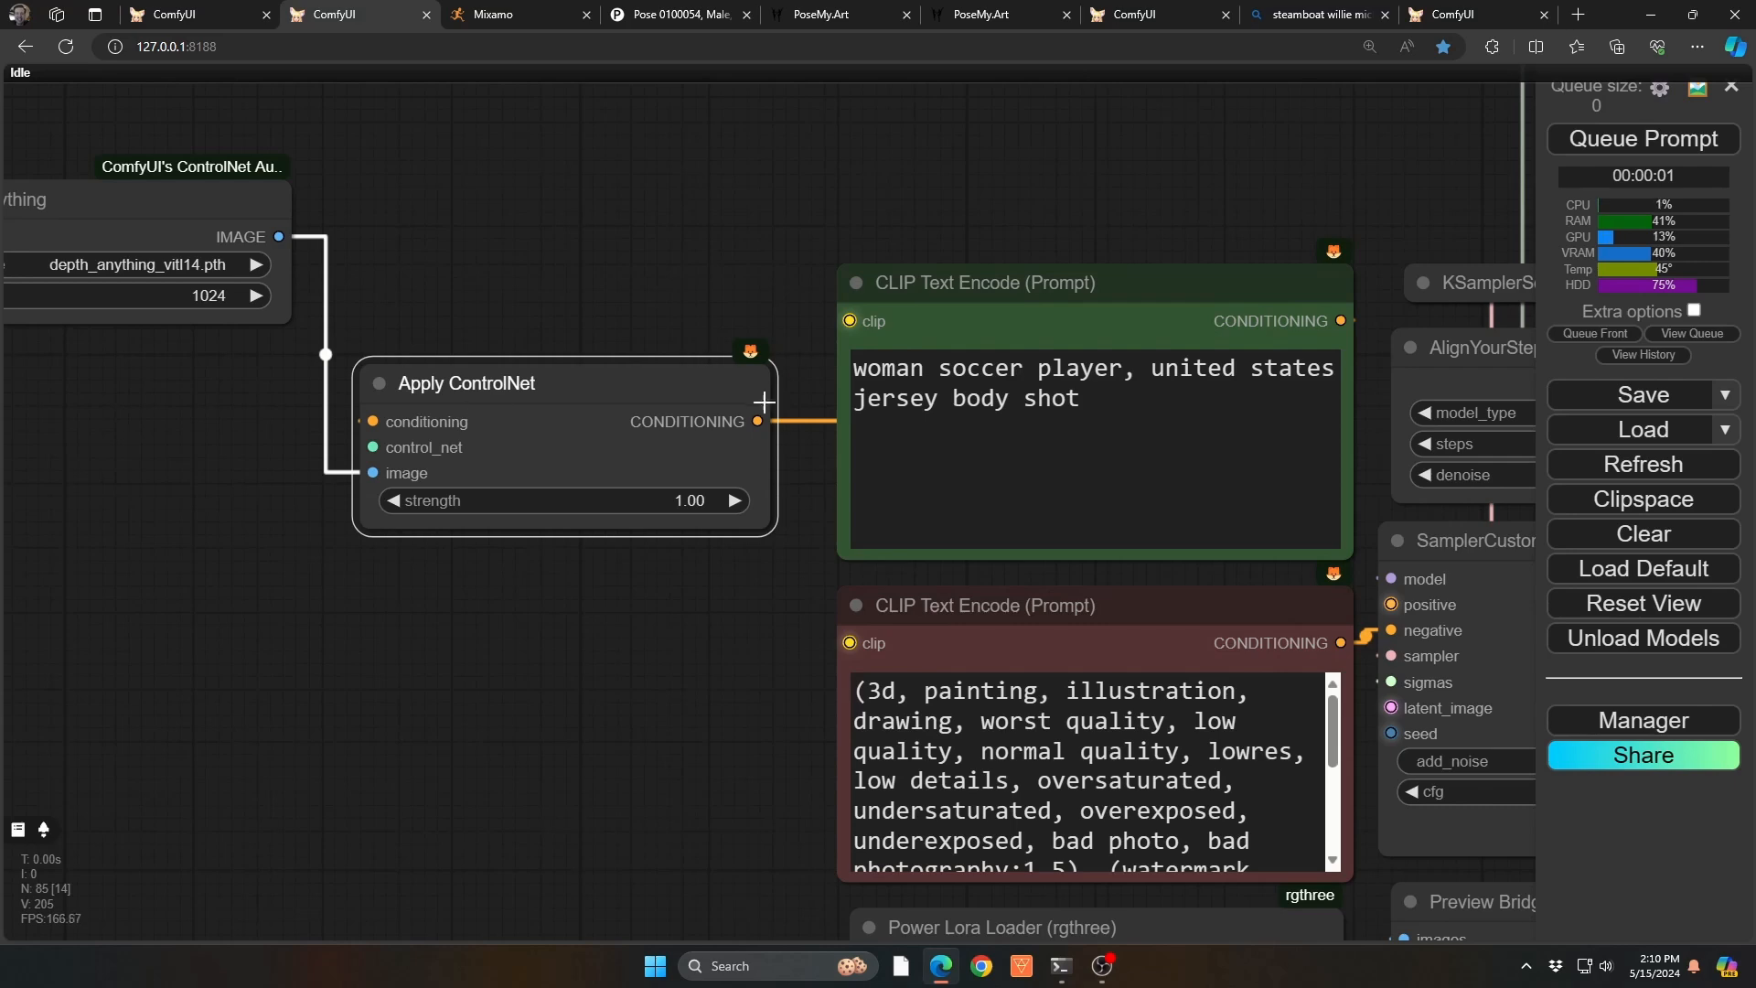
left_click_drag(758, 421, 1391, 605)
Step: Add a Load ControlNet Model node connected to the Apply ControlNet control_net input and place it directly beneath that node
left_click_drag(484, 578, 656, 529)
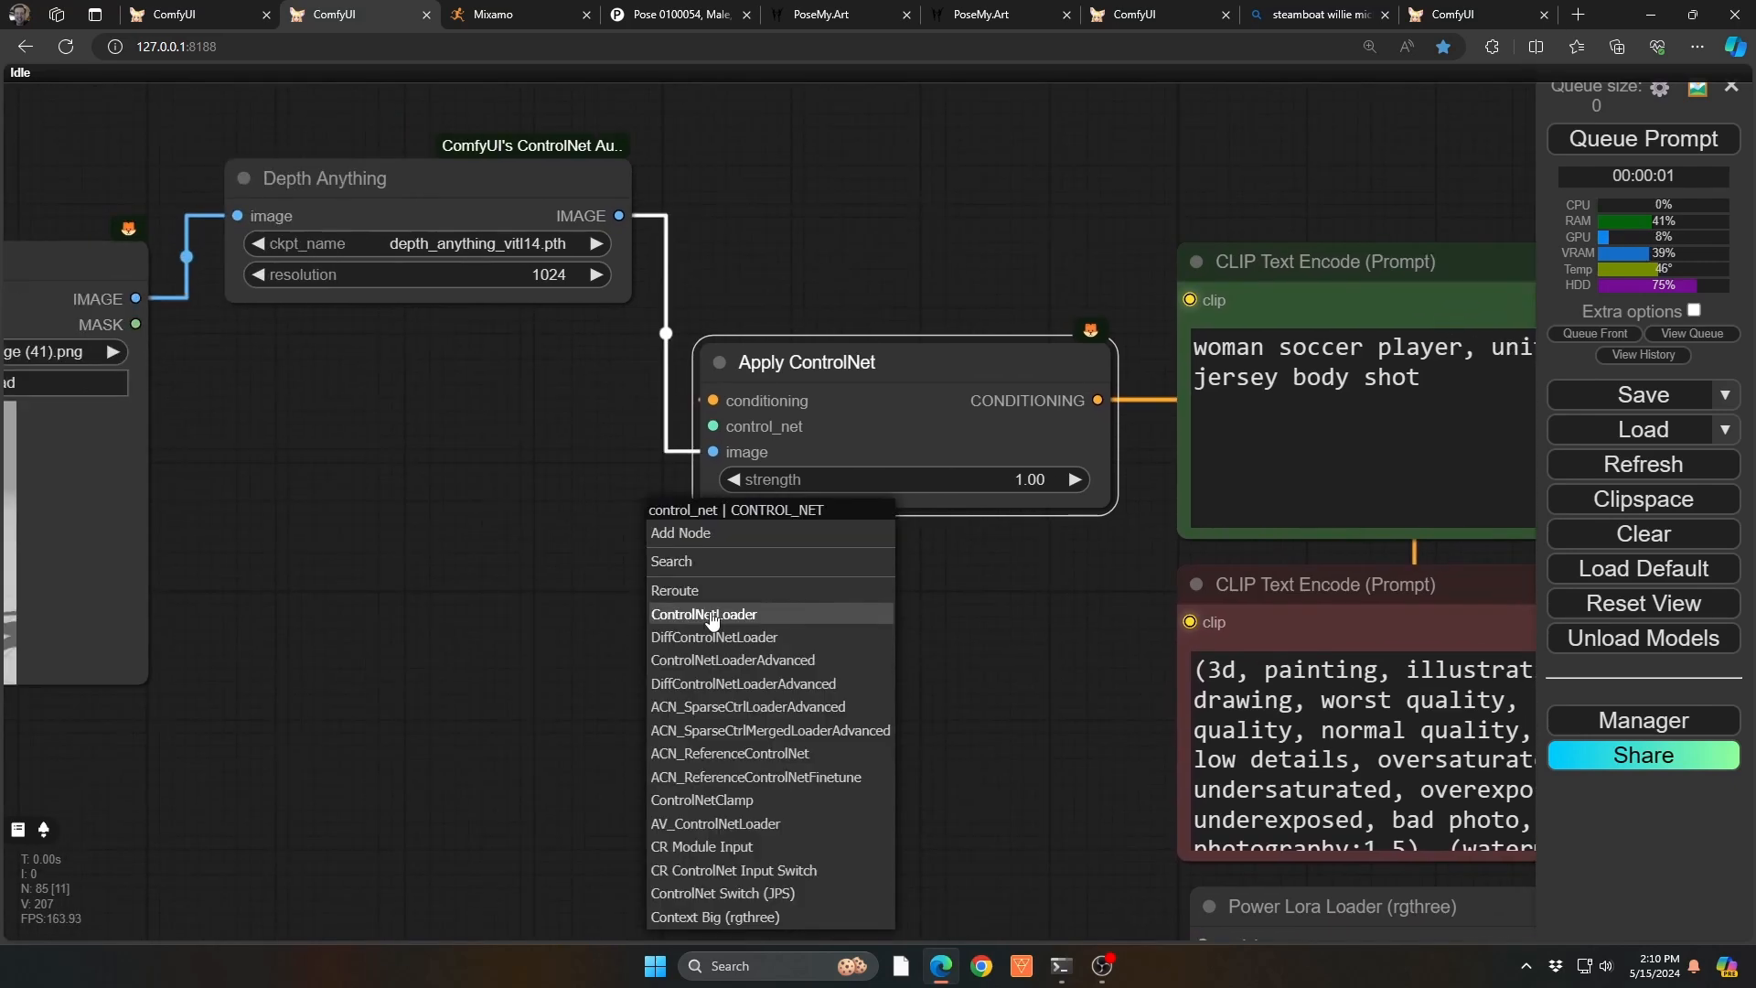
left_click(713, 614)
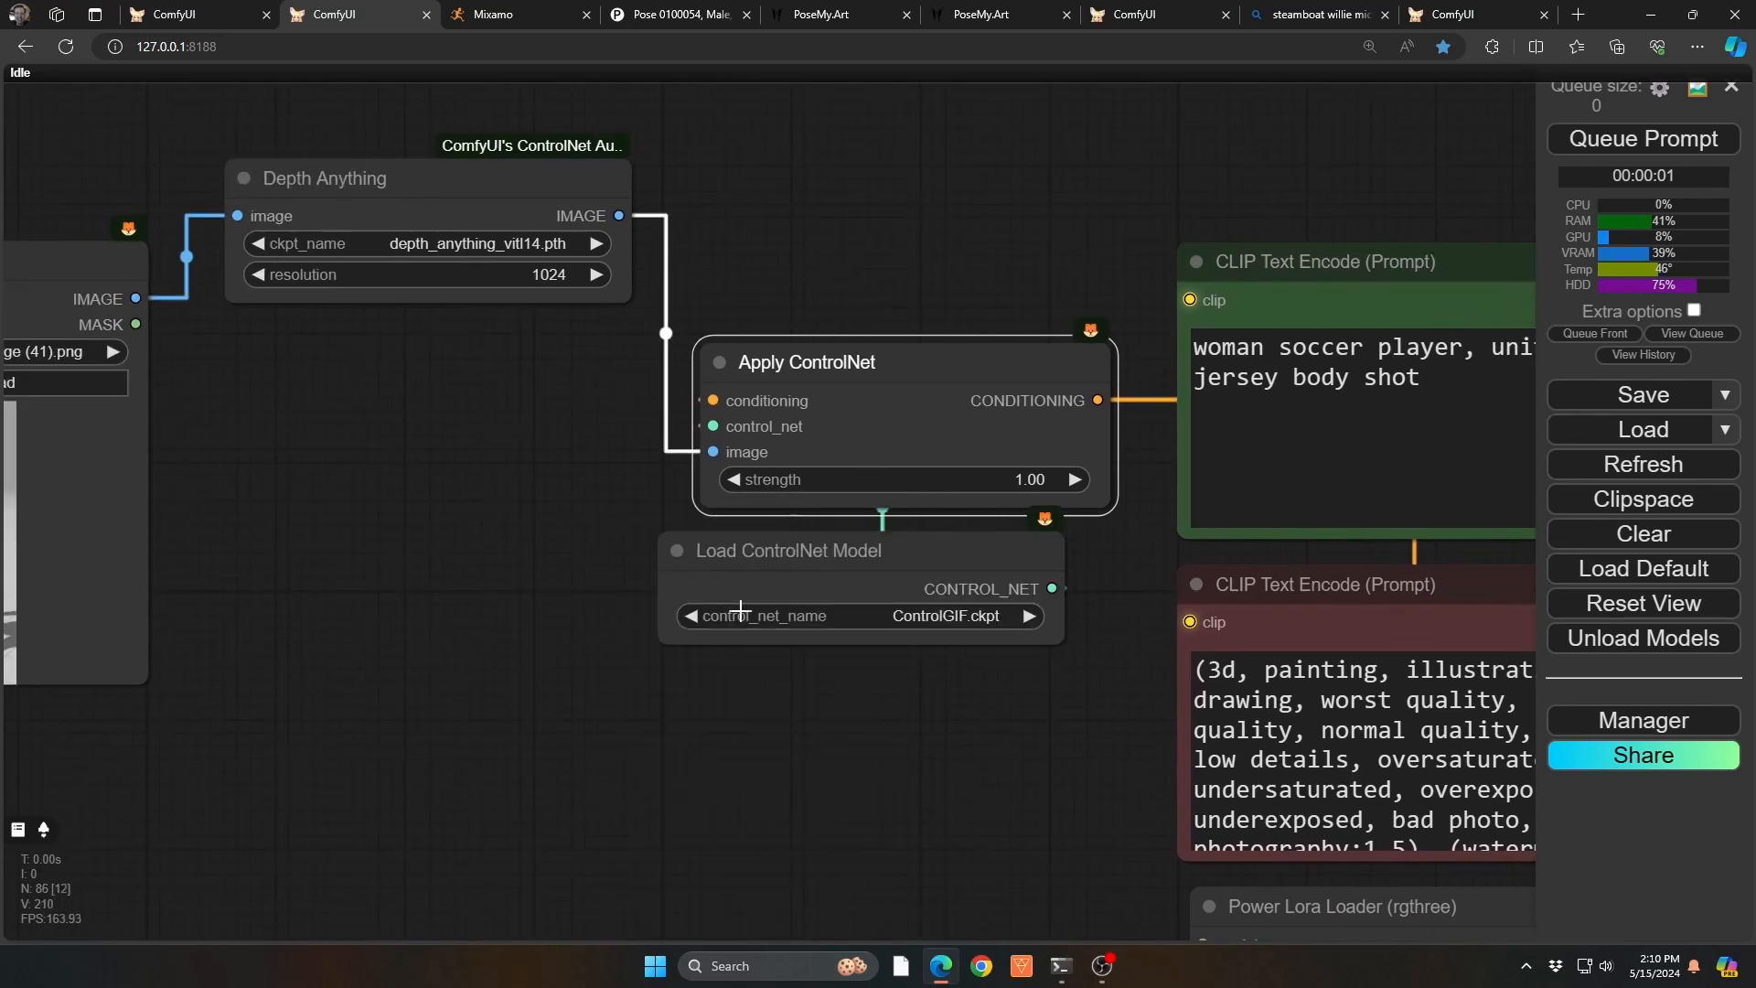
left_click_drag(831, 553, 860, 568)
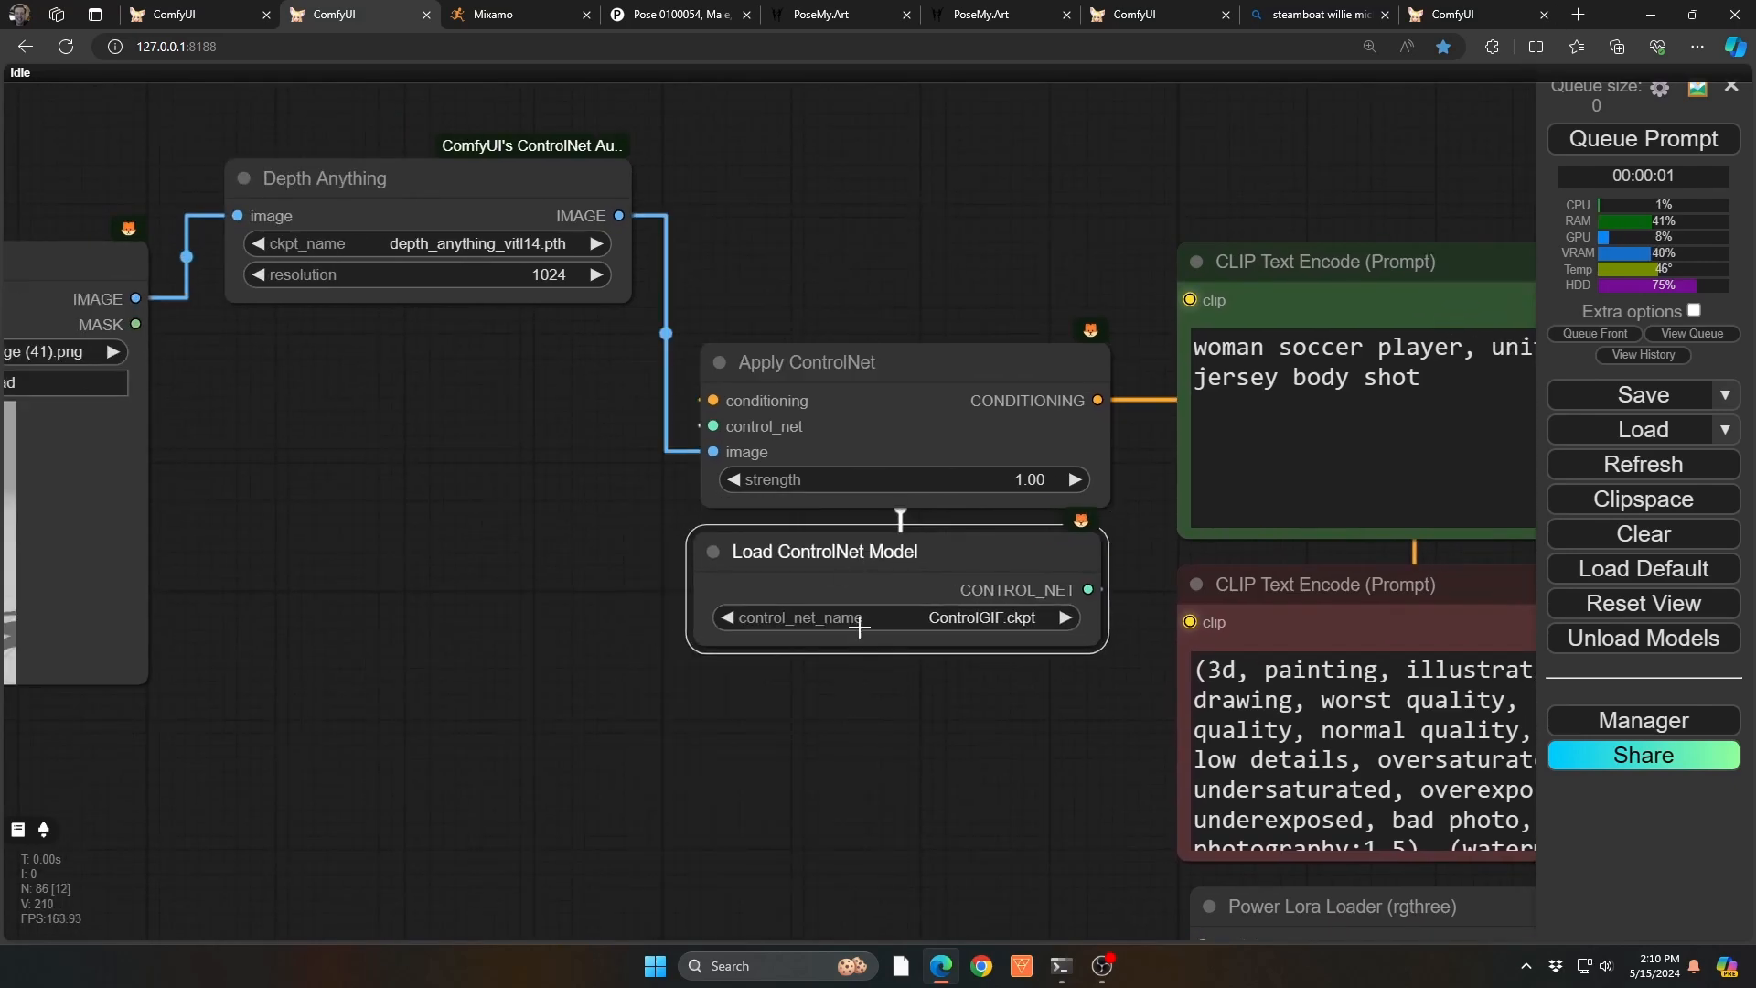
Step: Select control-lora-depth-rank256.safetensors as the model in the Load ControlNet Model node
left_click_drag(886, 701, 860, 668)
left_click(873, 580)
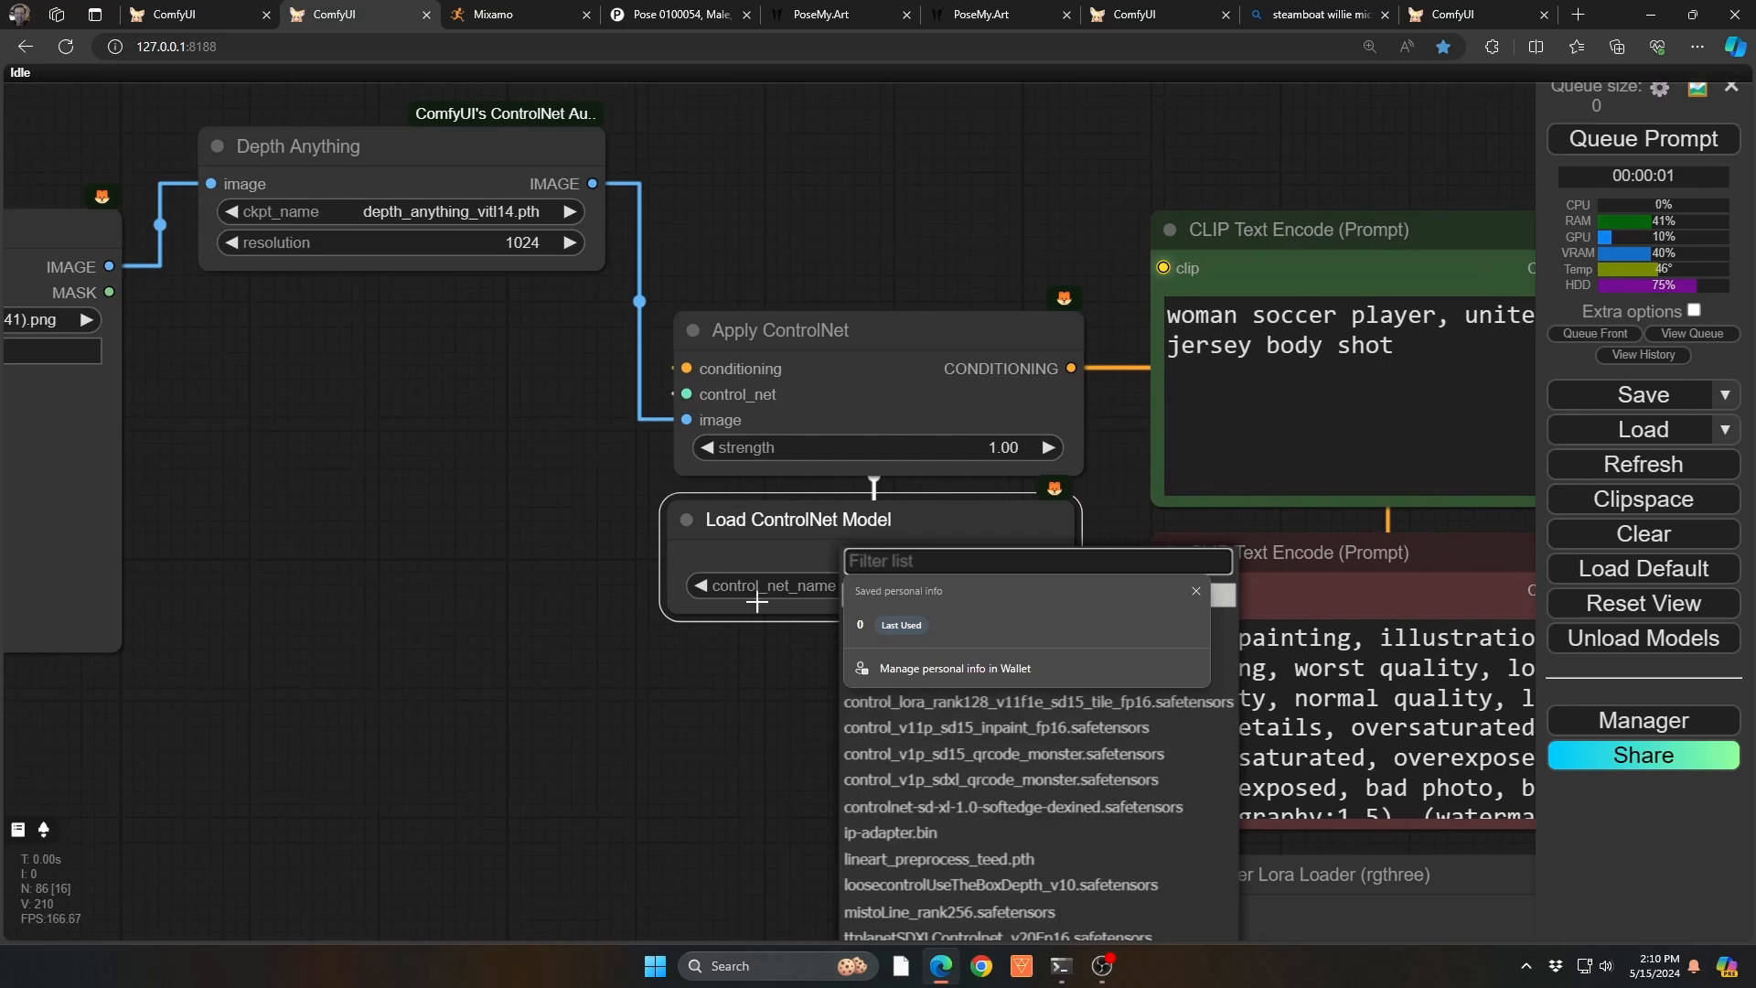
left_click(859, 661)
left_click(937, 586)
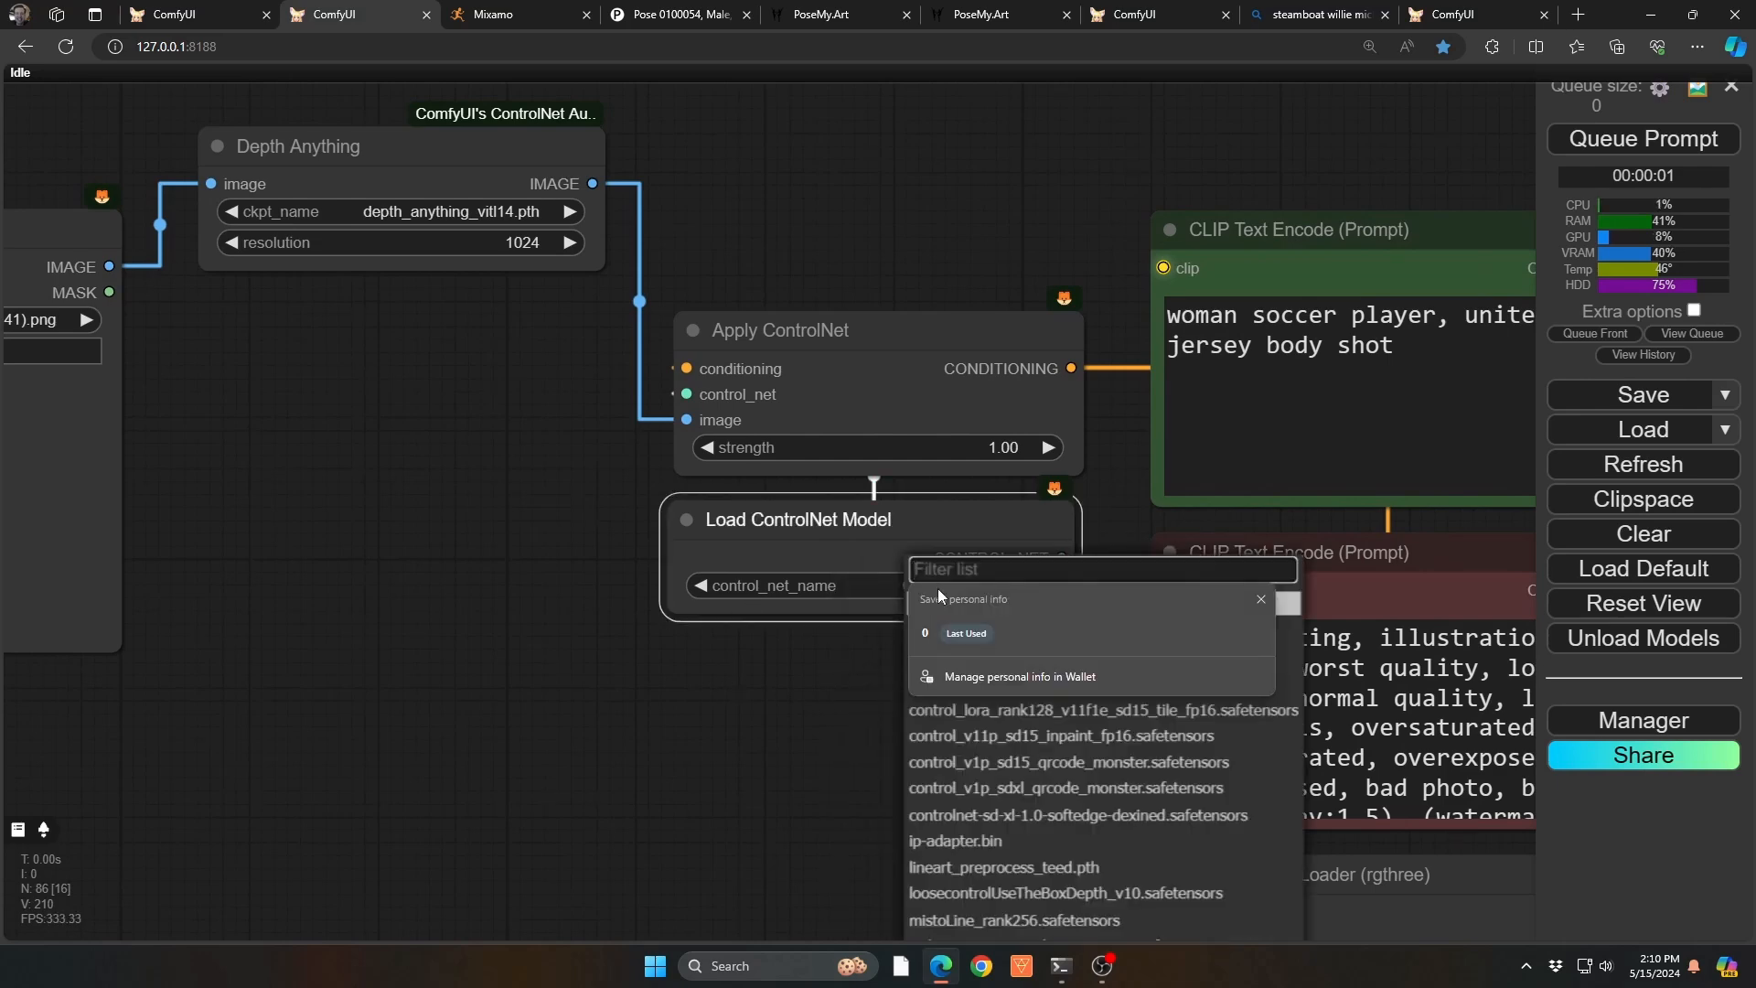
type("de")
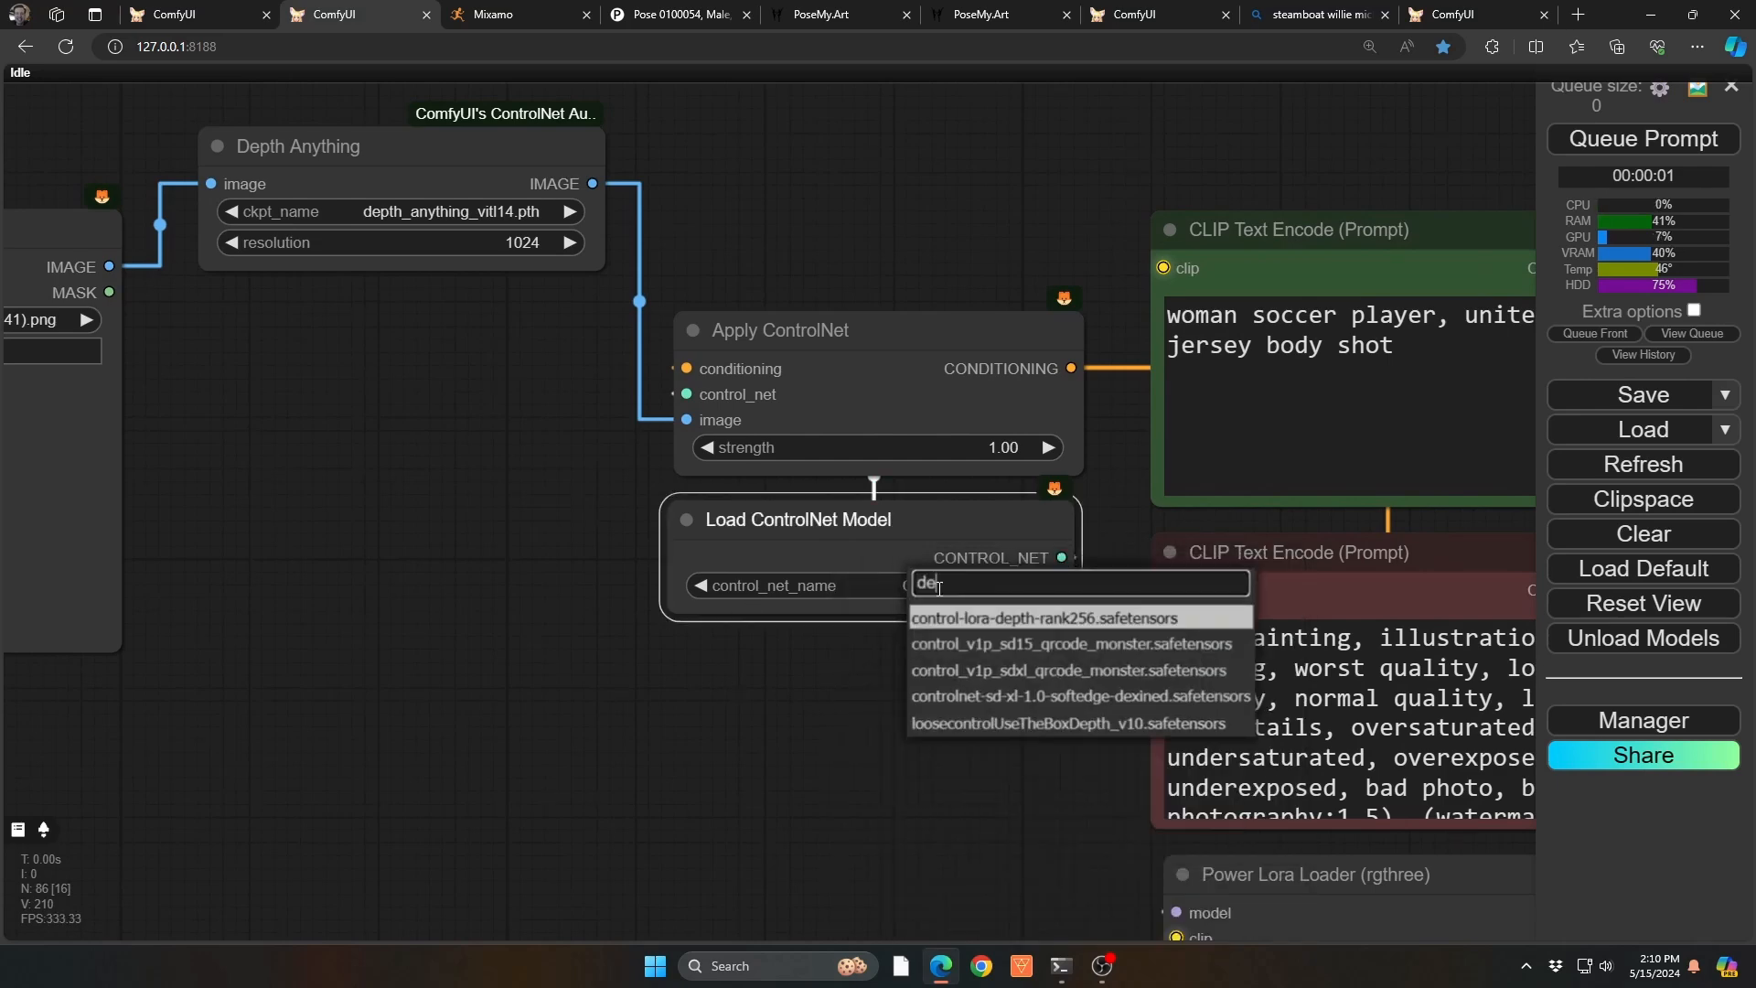
left_click(1023, 618)
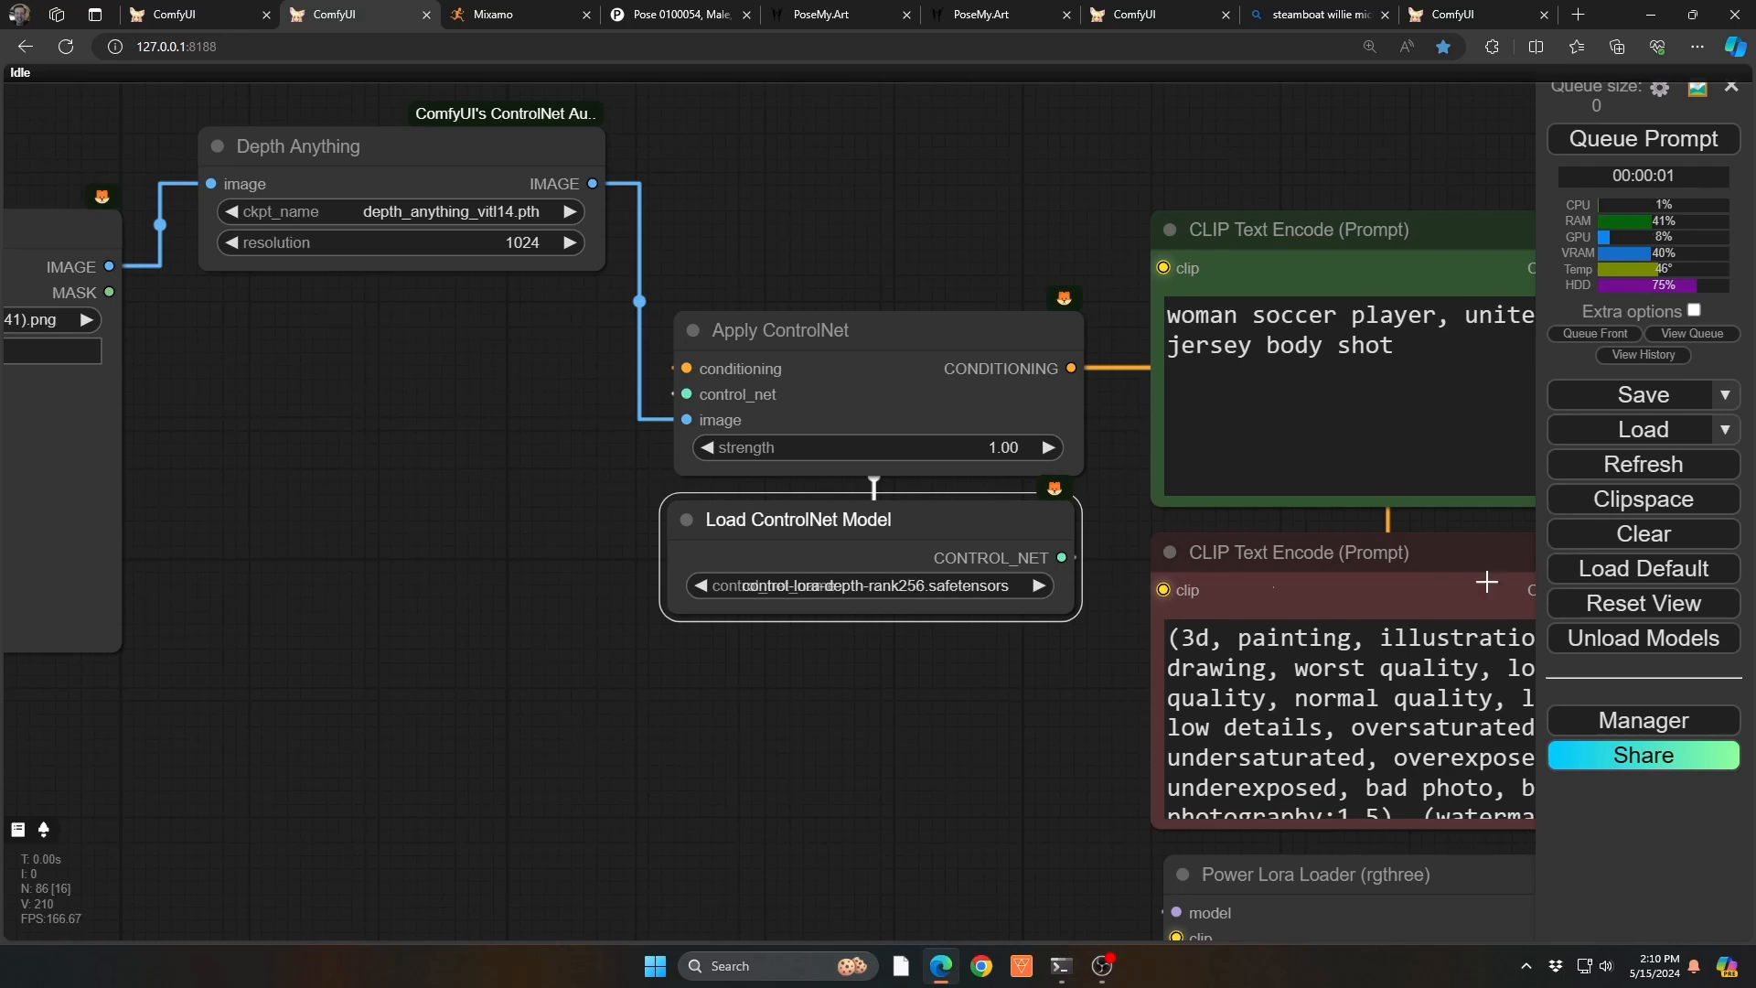
Step: Search the manager's custom node list for "controln", view the ControlNet Auxiliary Preprocessors entry, and return to the workflow
left_click(1644, 722)
left_click(867, 300)
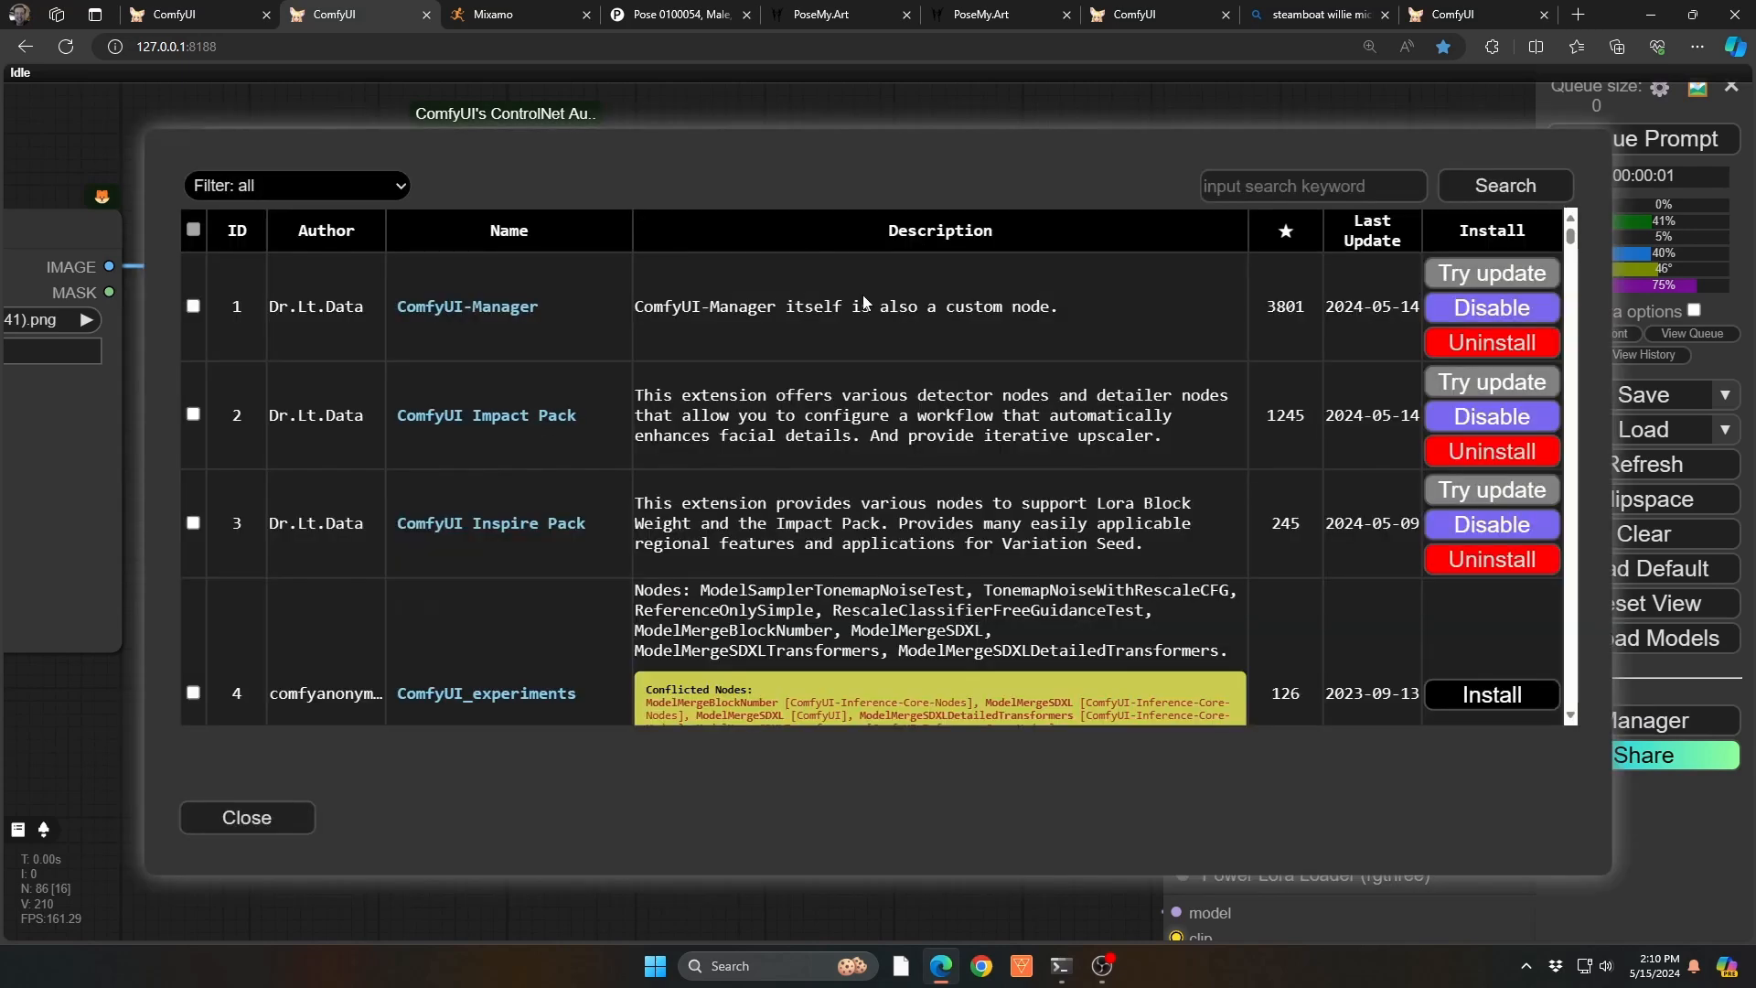
left_click(1262, 184)
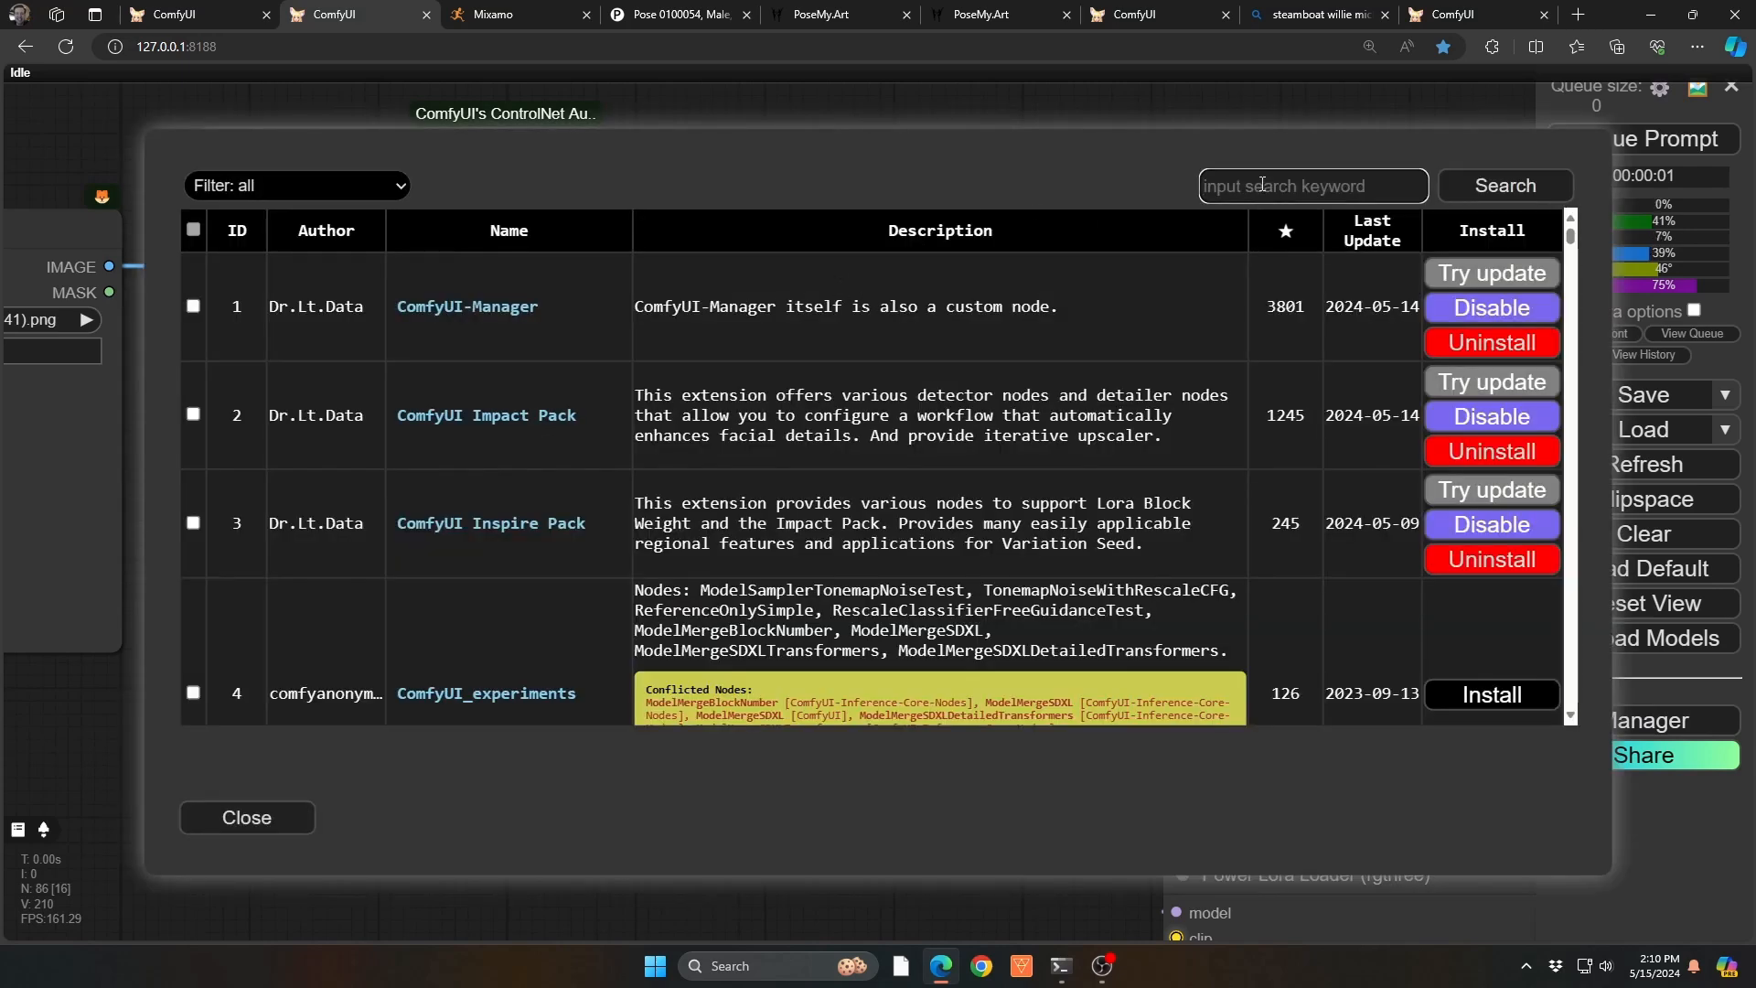
type("controln")
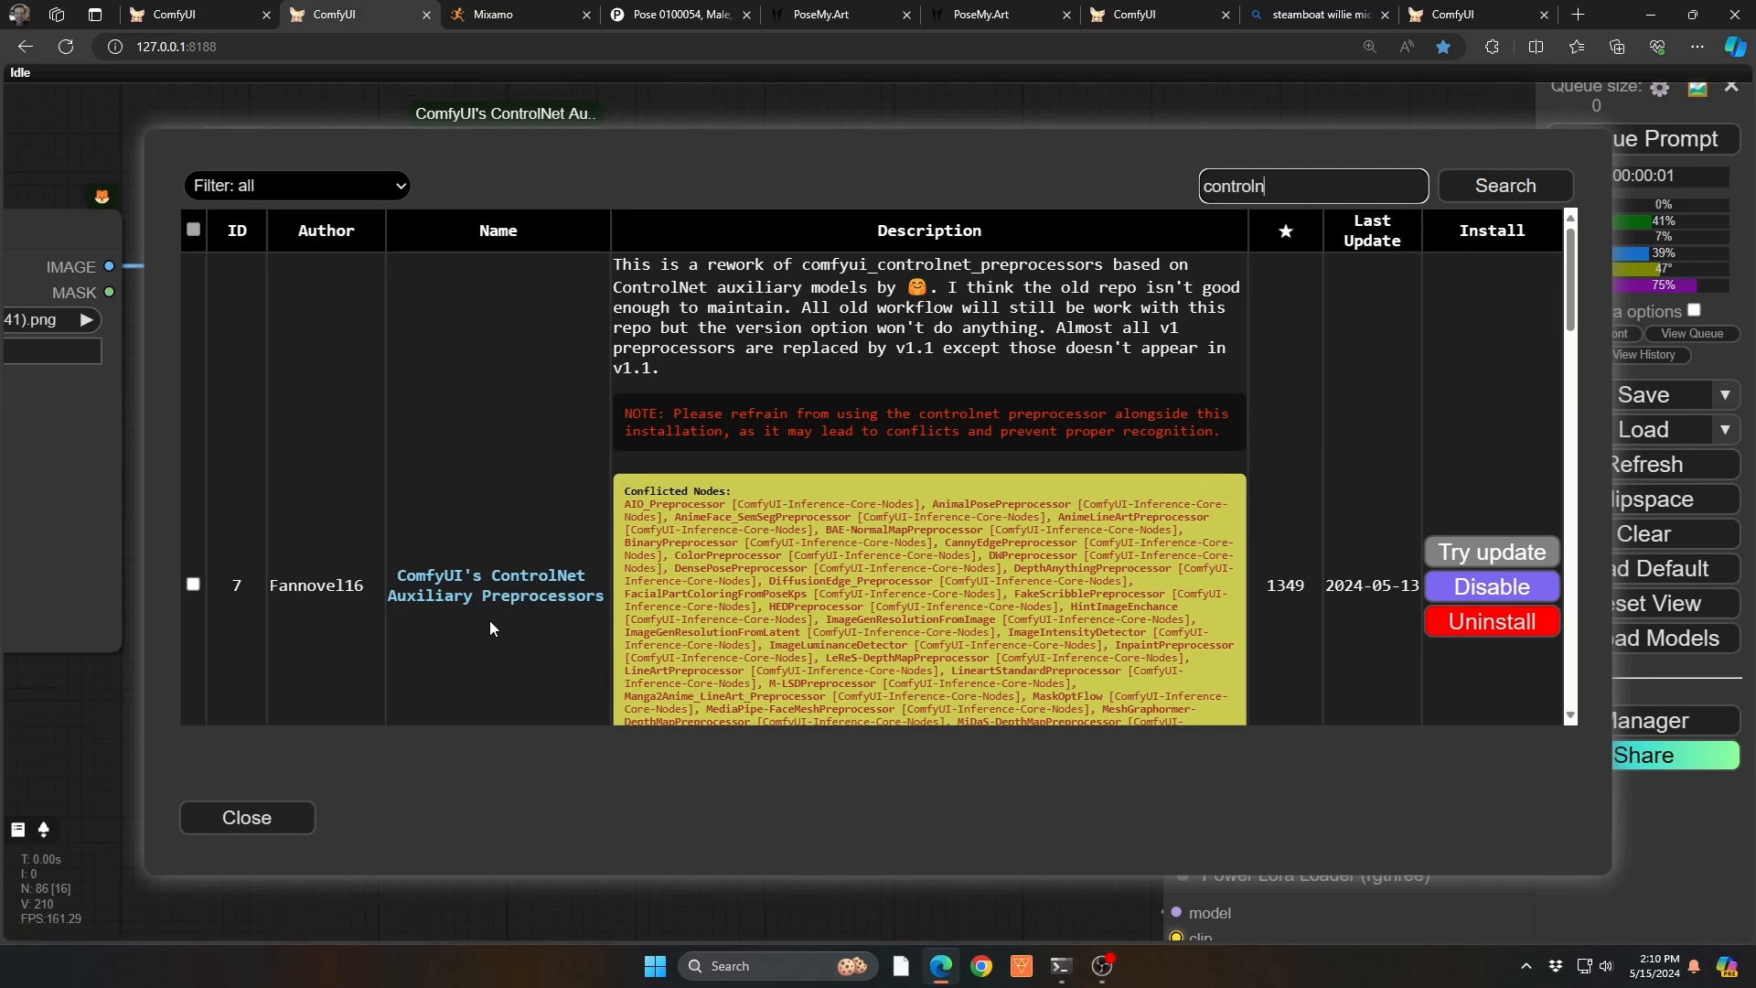
left_click(265, 817)
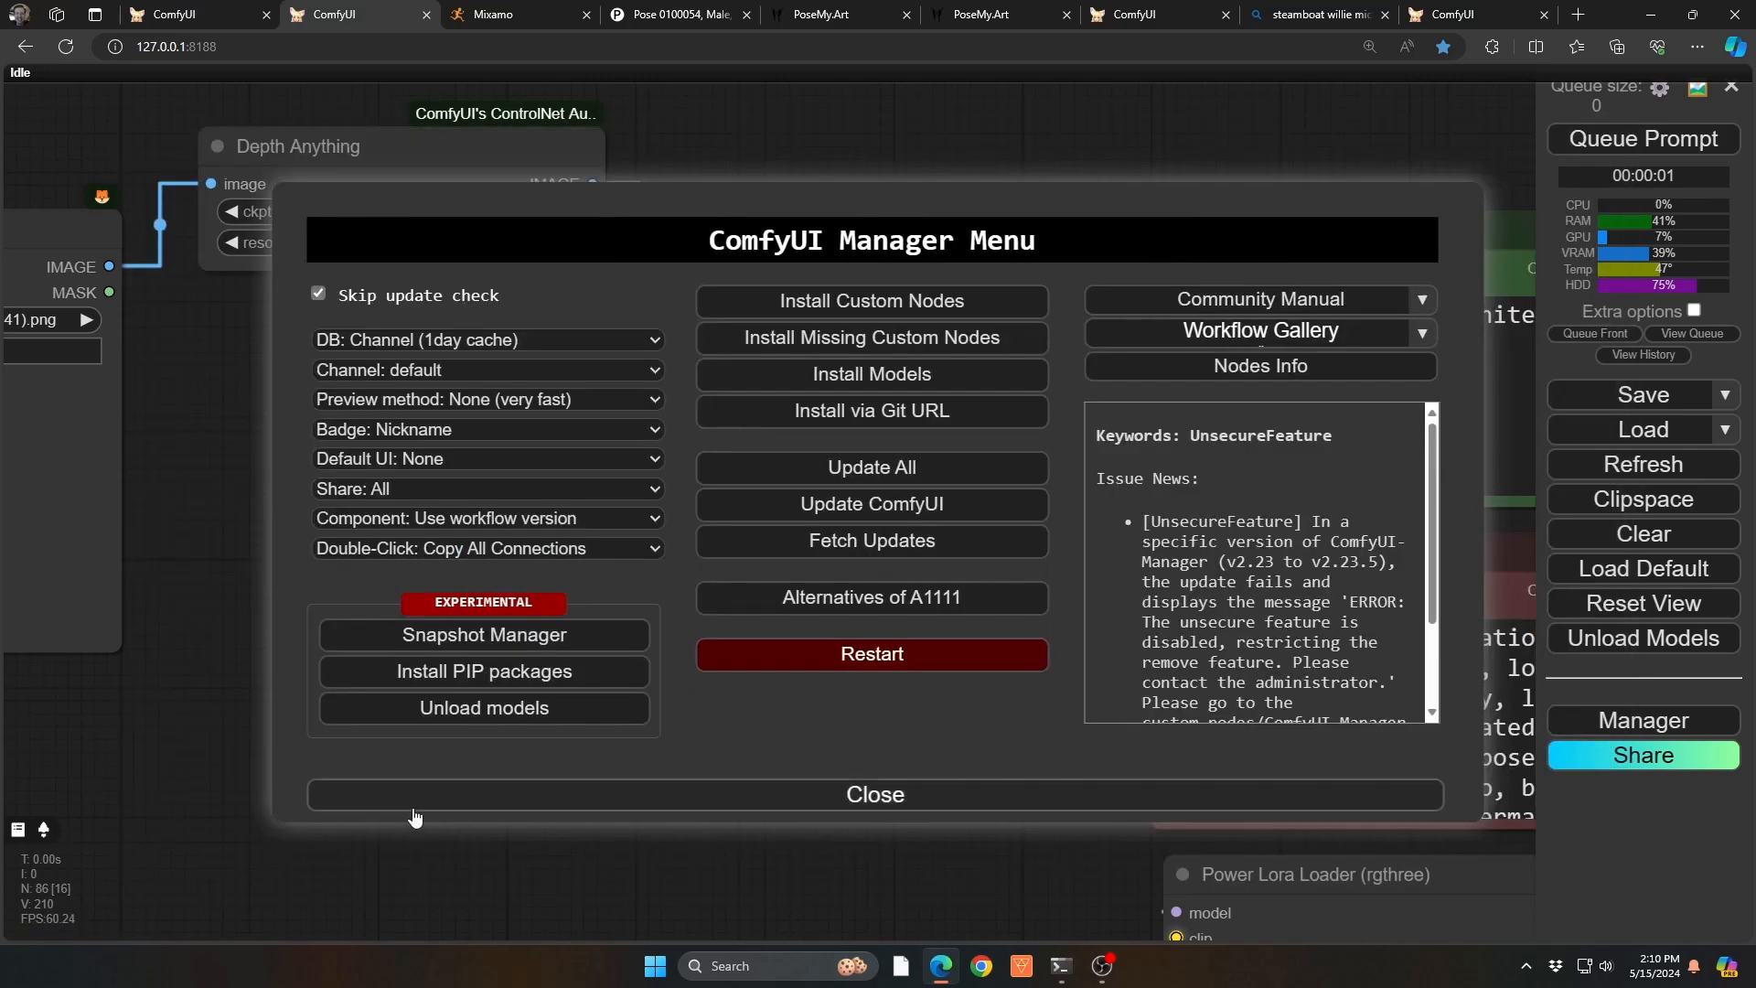
left_click(584, 799)
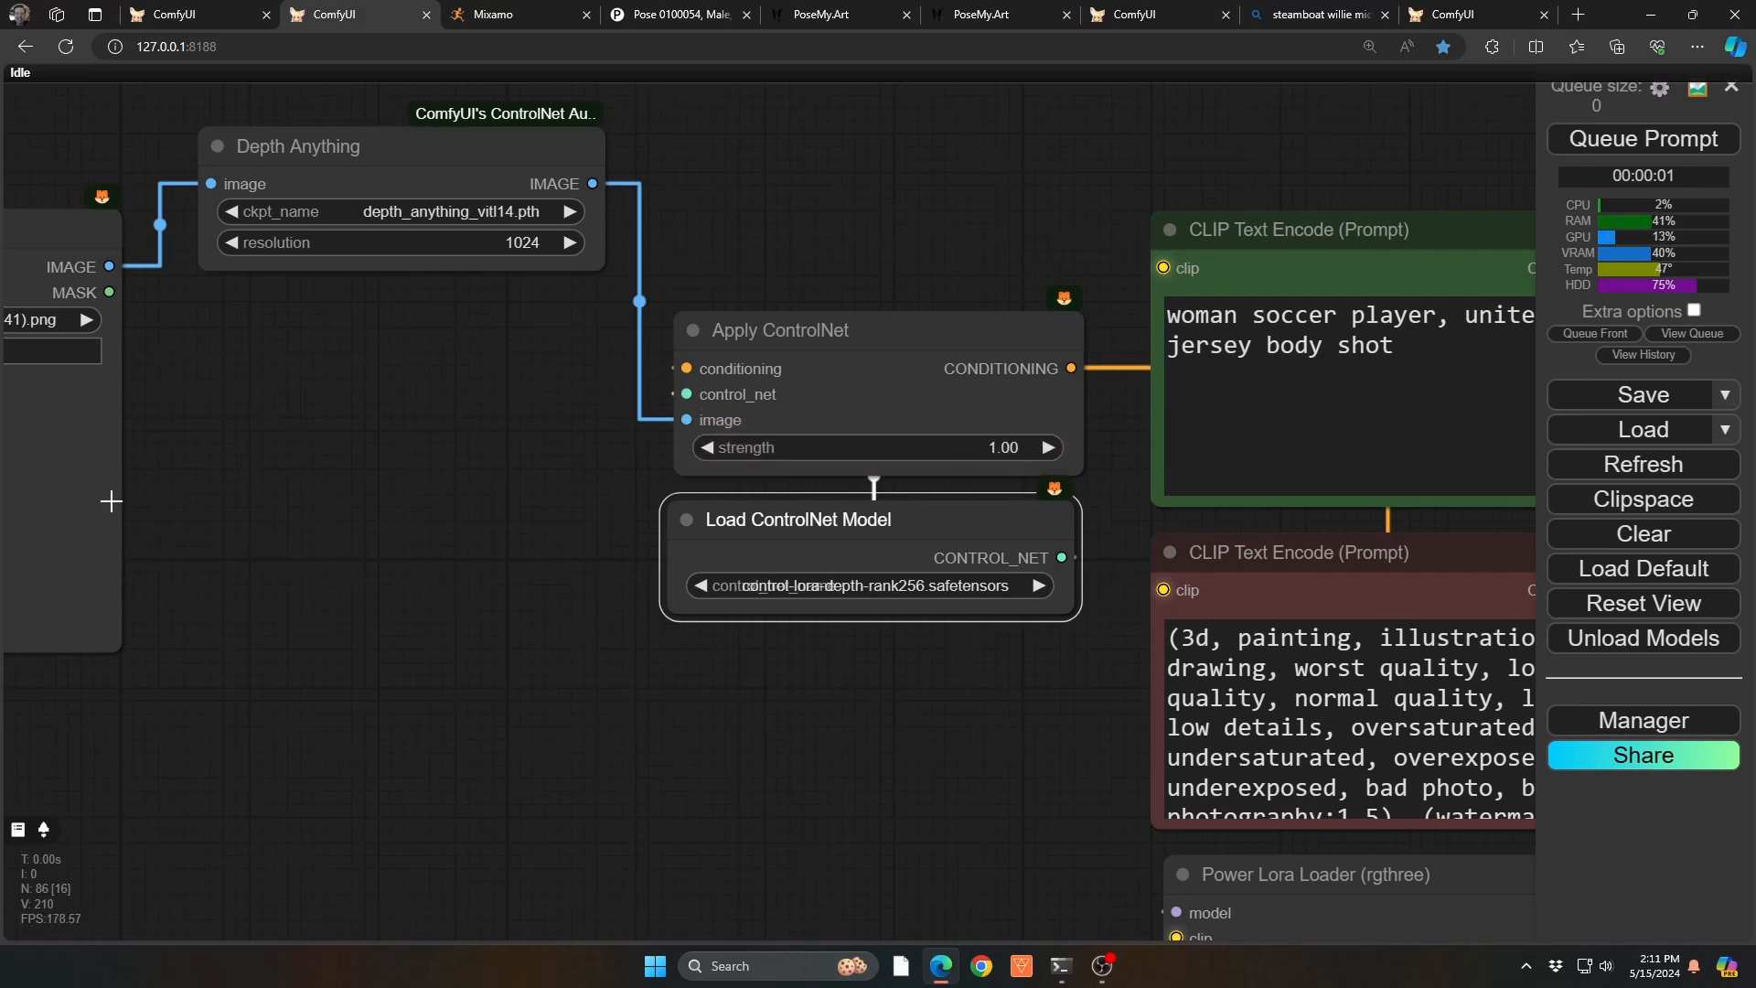
Step: Move the Load Image node beneath the Depth Anything node and inspect its mannequin pose up close
left_click_drag(106, 498, 535, 595)
scroll(359, 727, "up", 7)
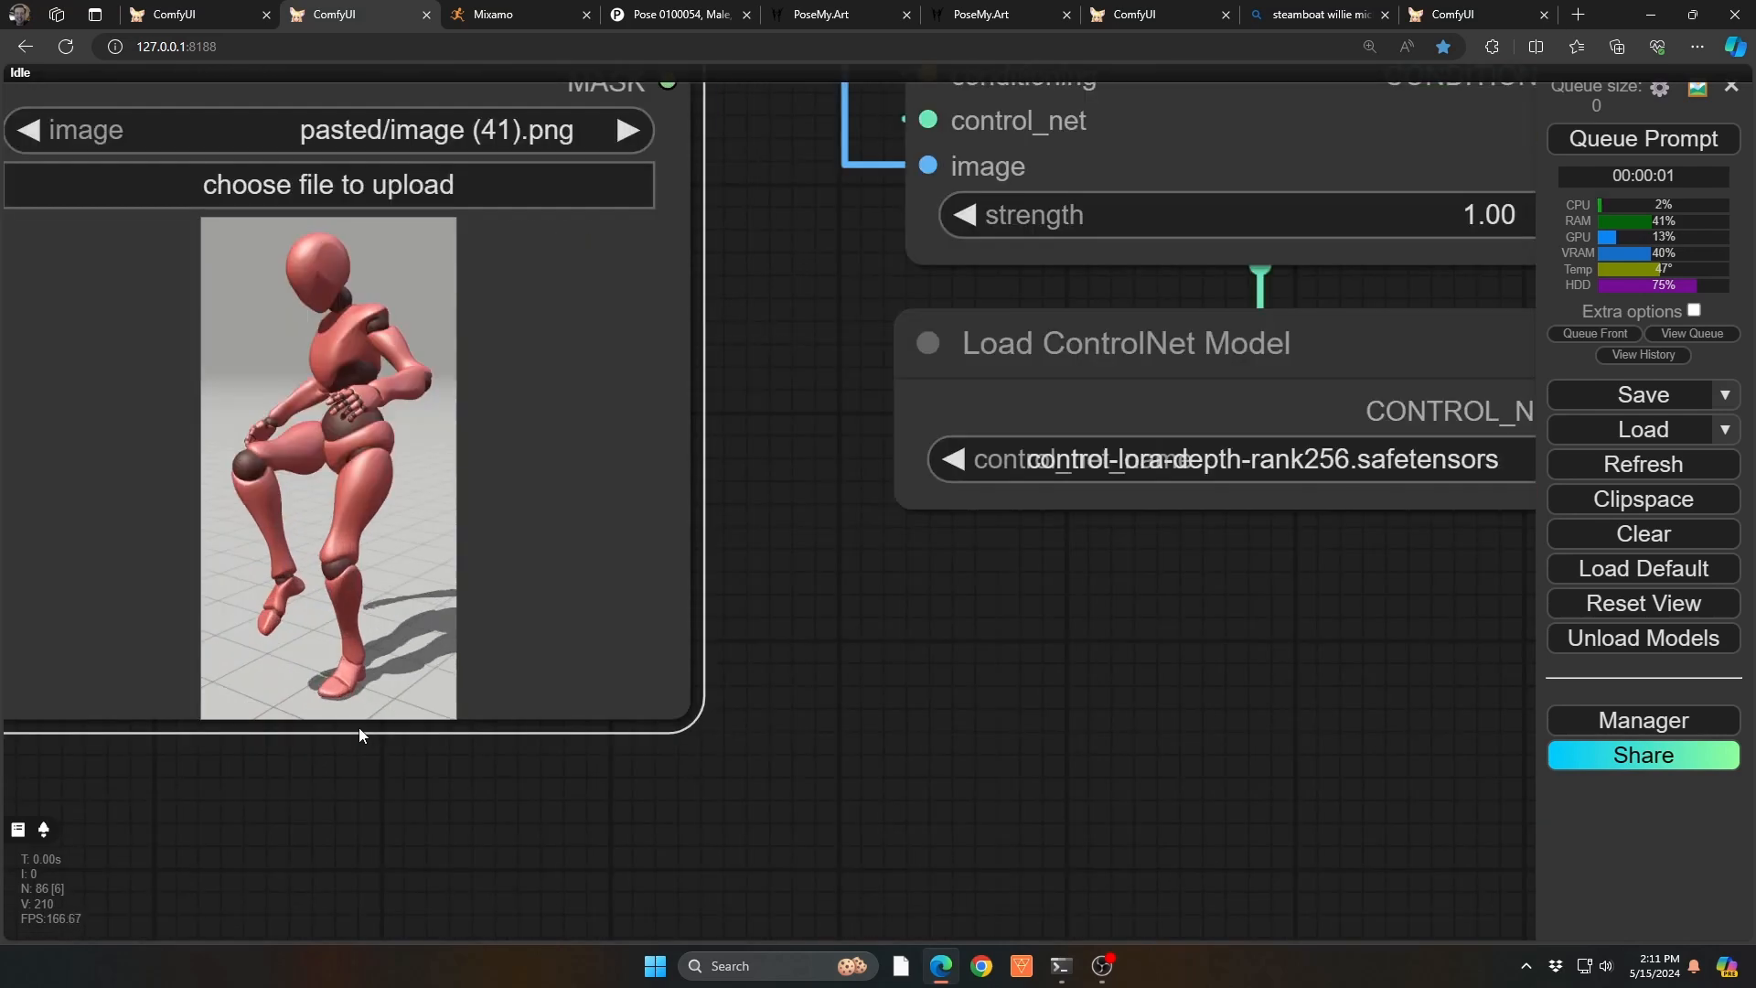
scroll(359, 727, "up", 2)
left_click_drag(932, 587, 1076, 690)
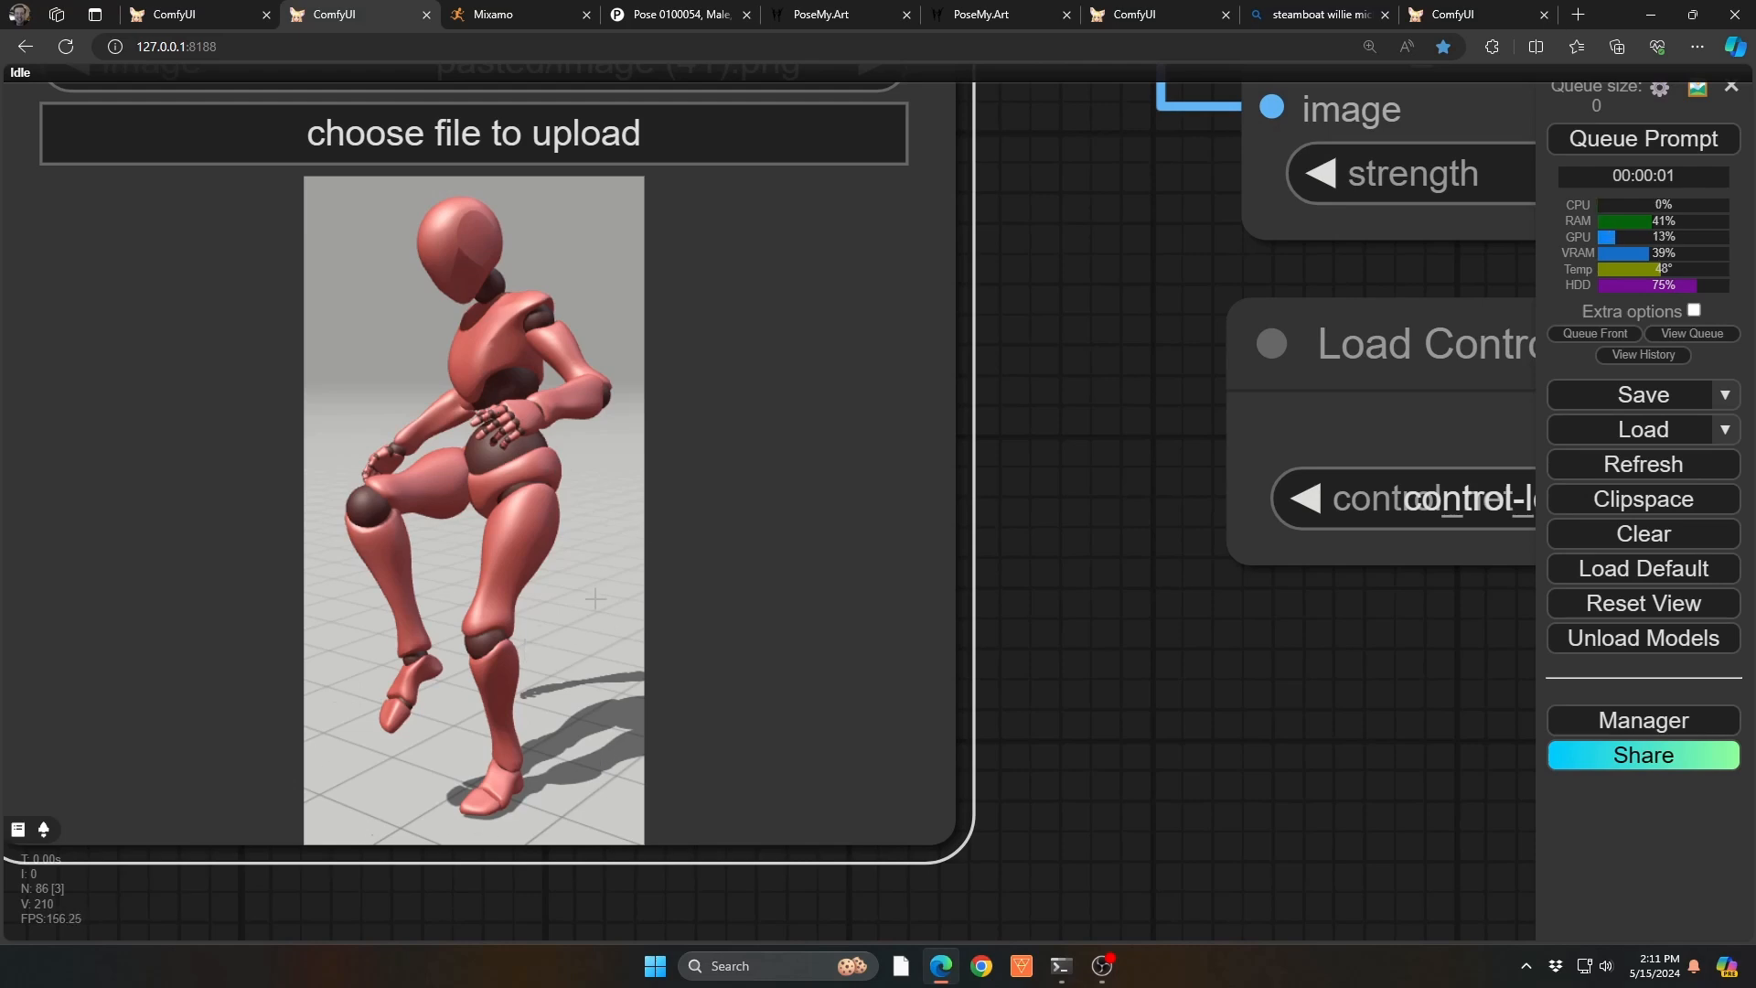
scroll(909, 600, "down", 7)
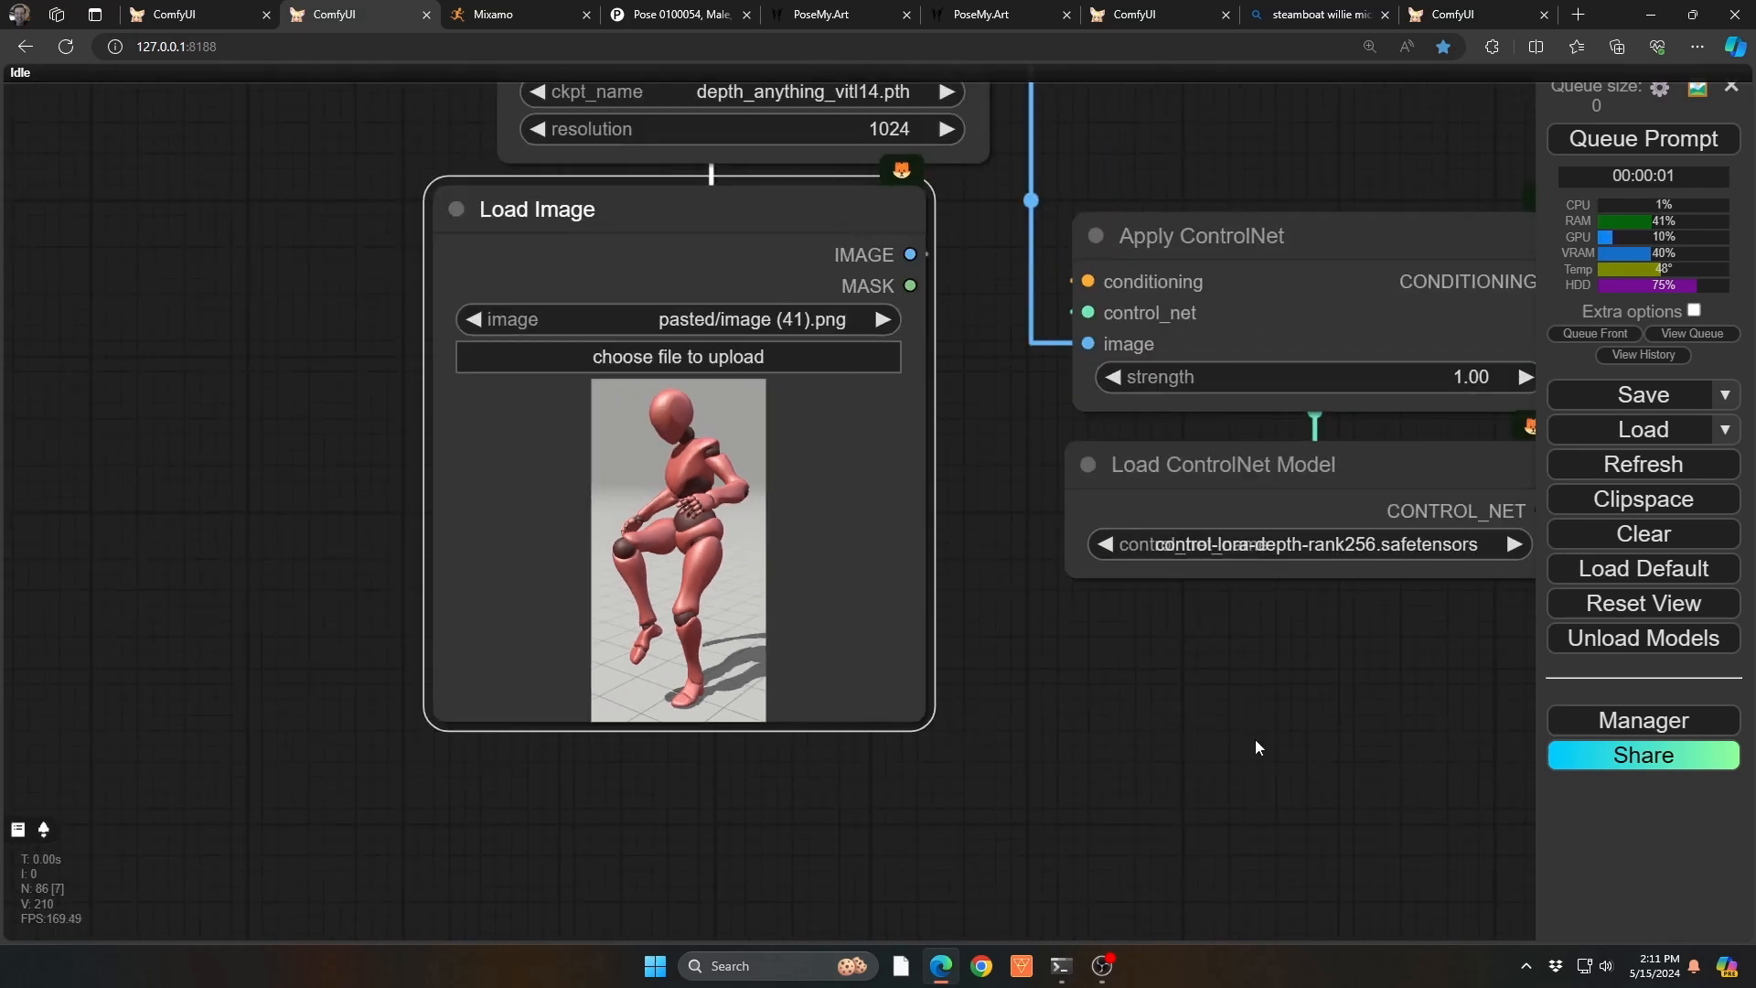
scroll(1007, 766, "down", 4)
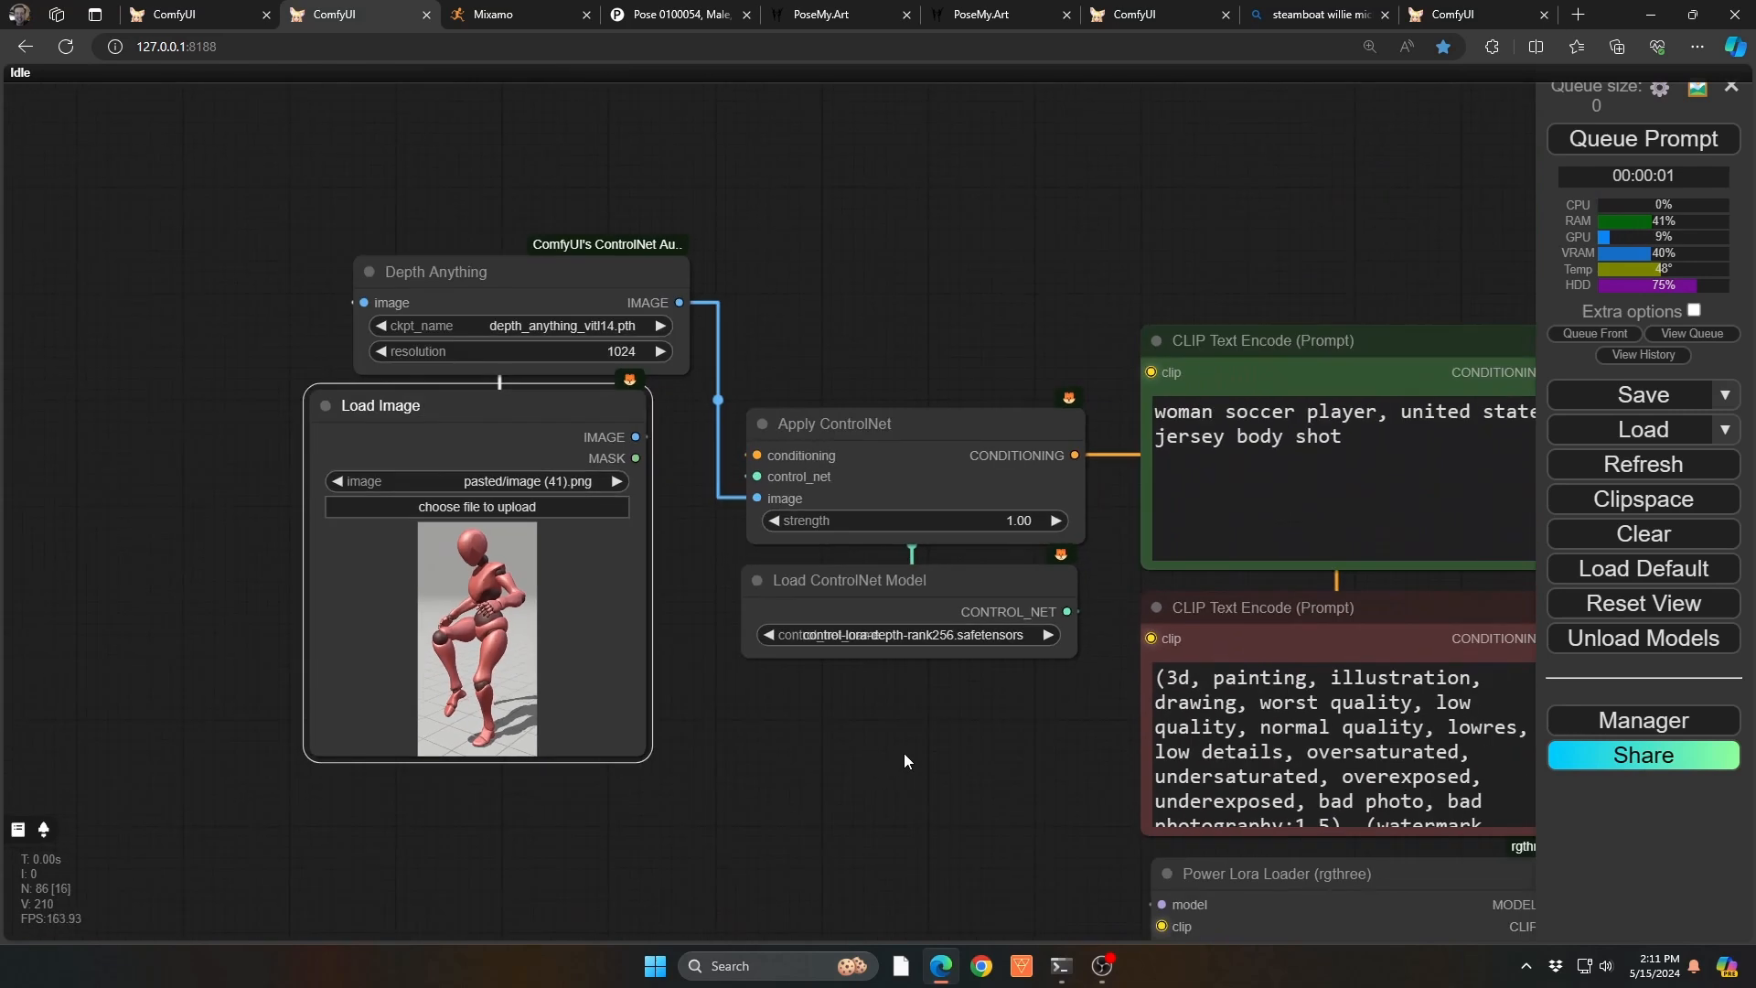
left_click_drag(905, 755, 784, 750)
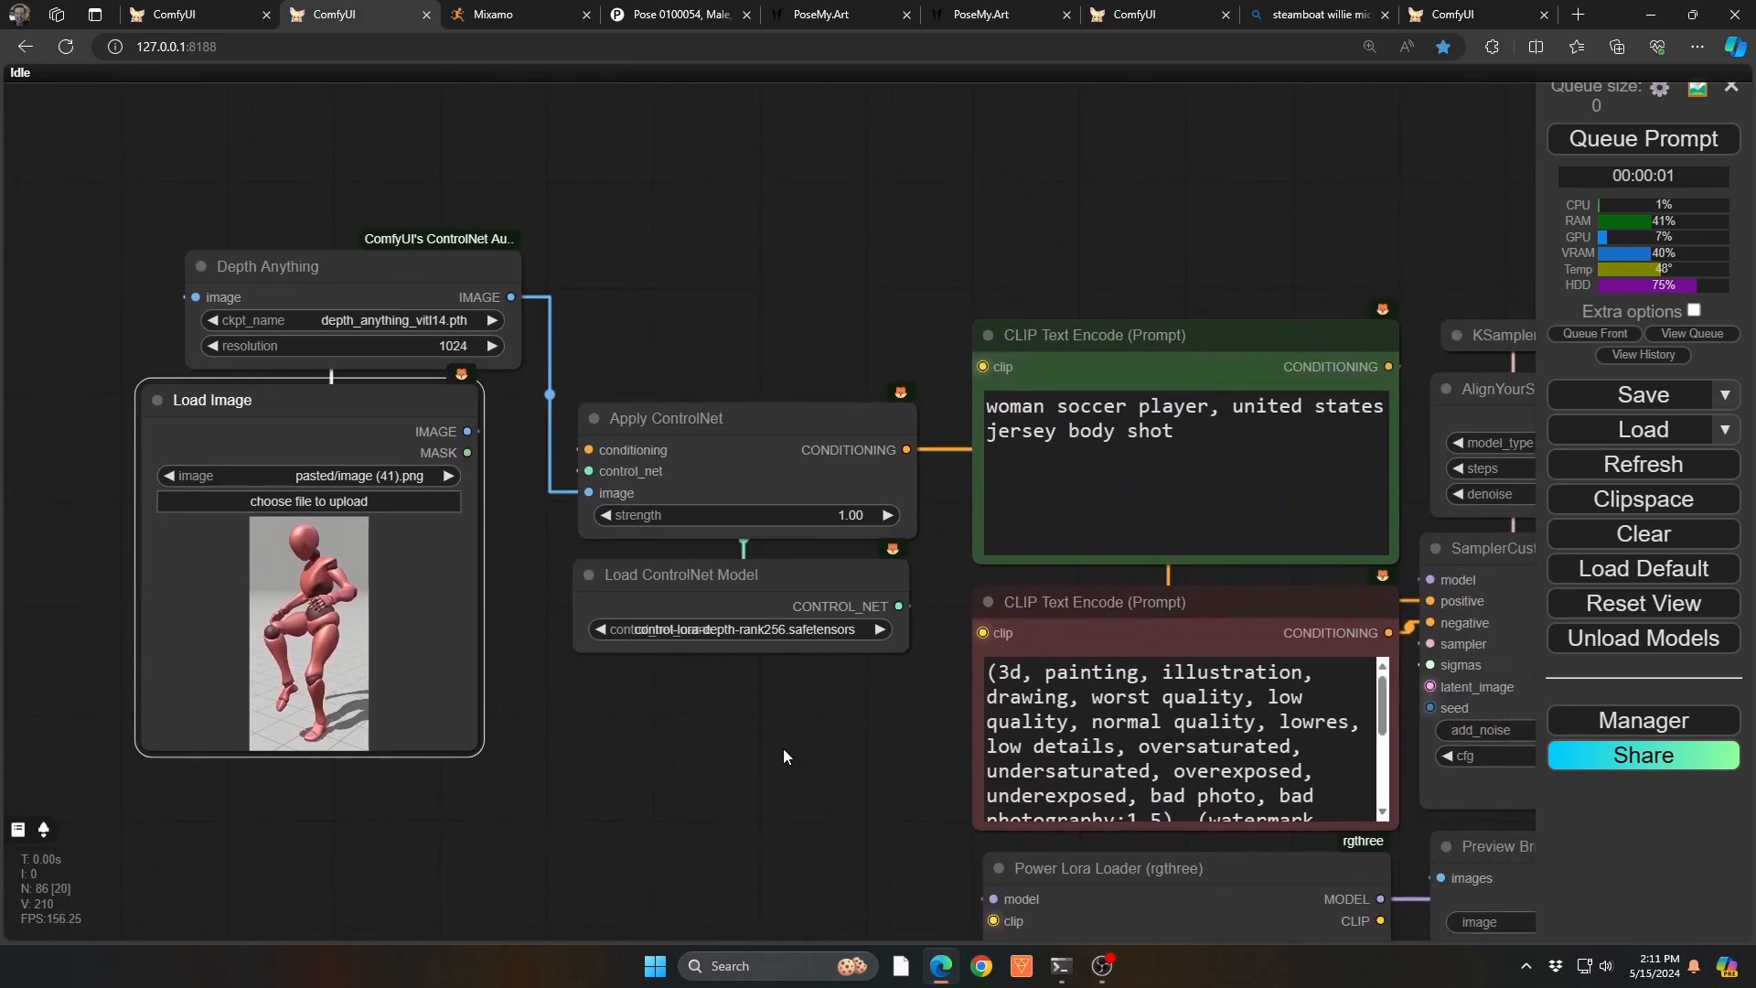
Step: Change the positive prompt to "woman soccer player holding soccer ball with foot, united states jersey body shot"
left_click(795, 514)
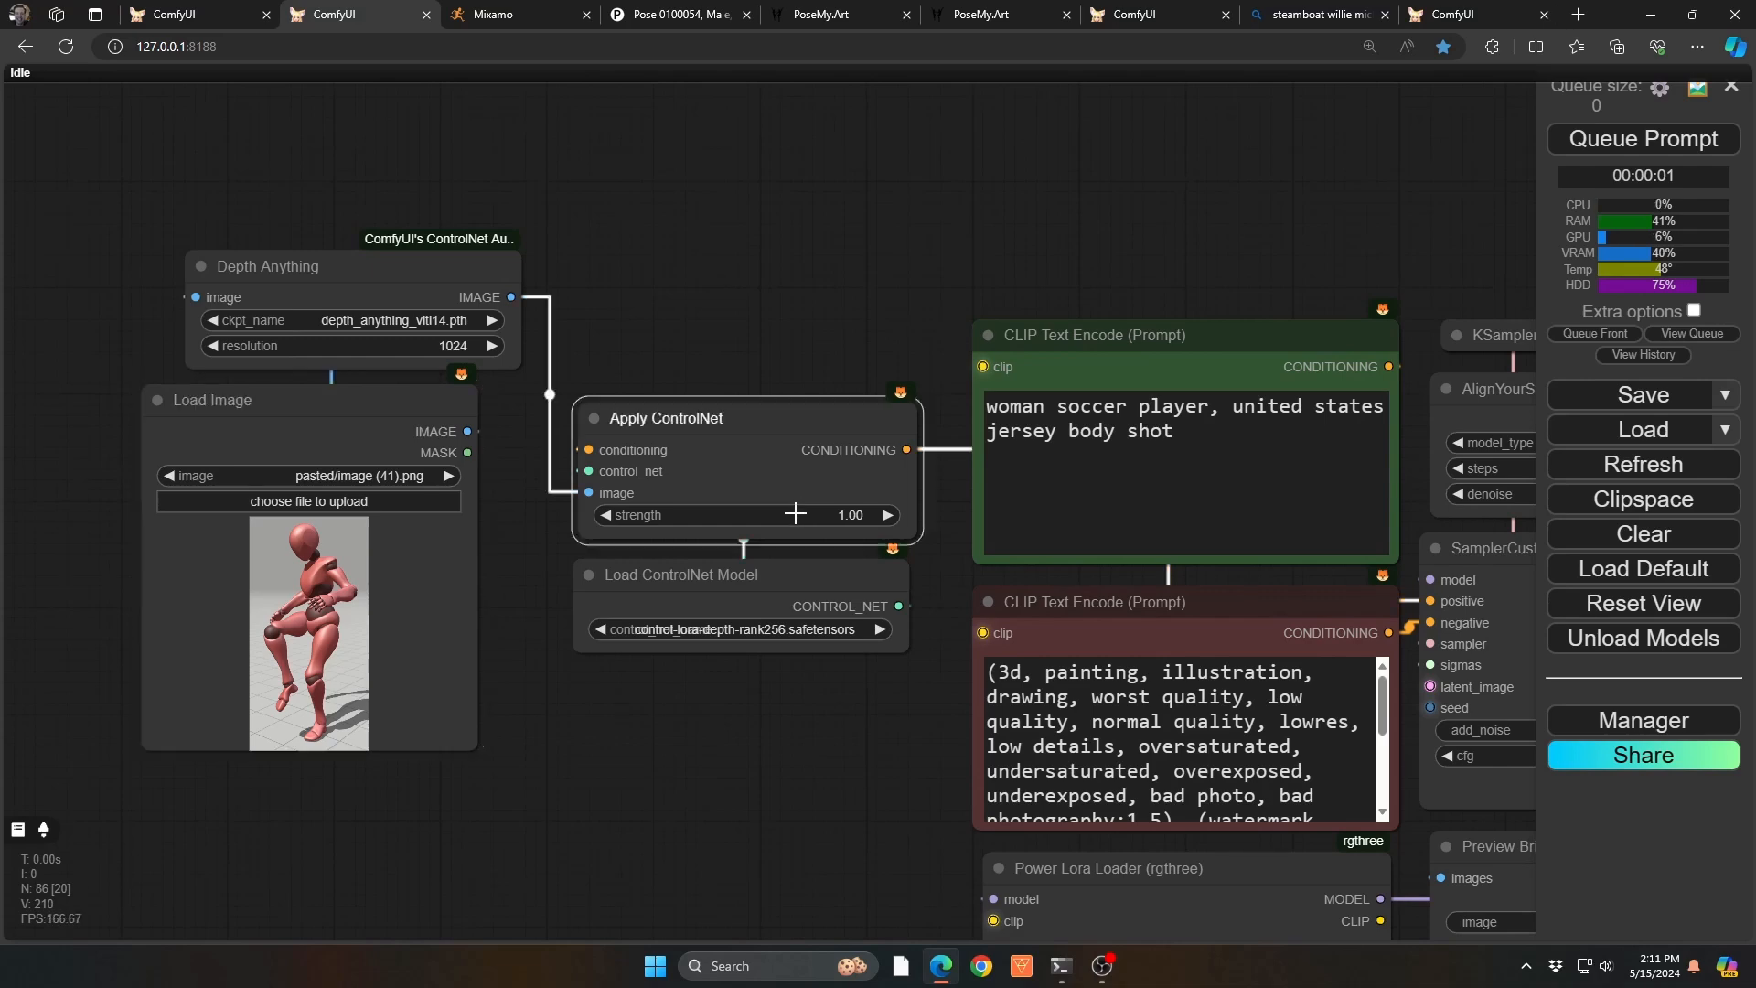
left_click(1144, 510)
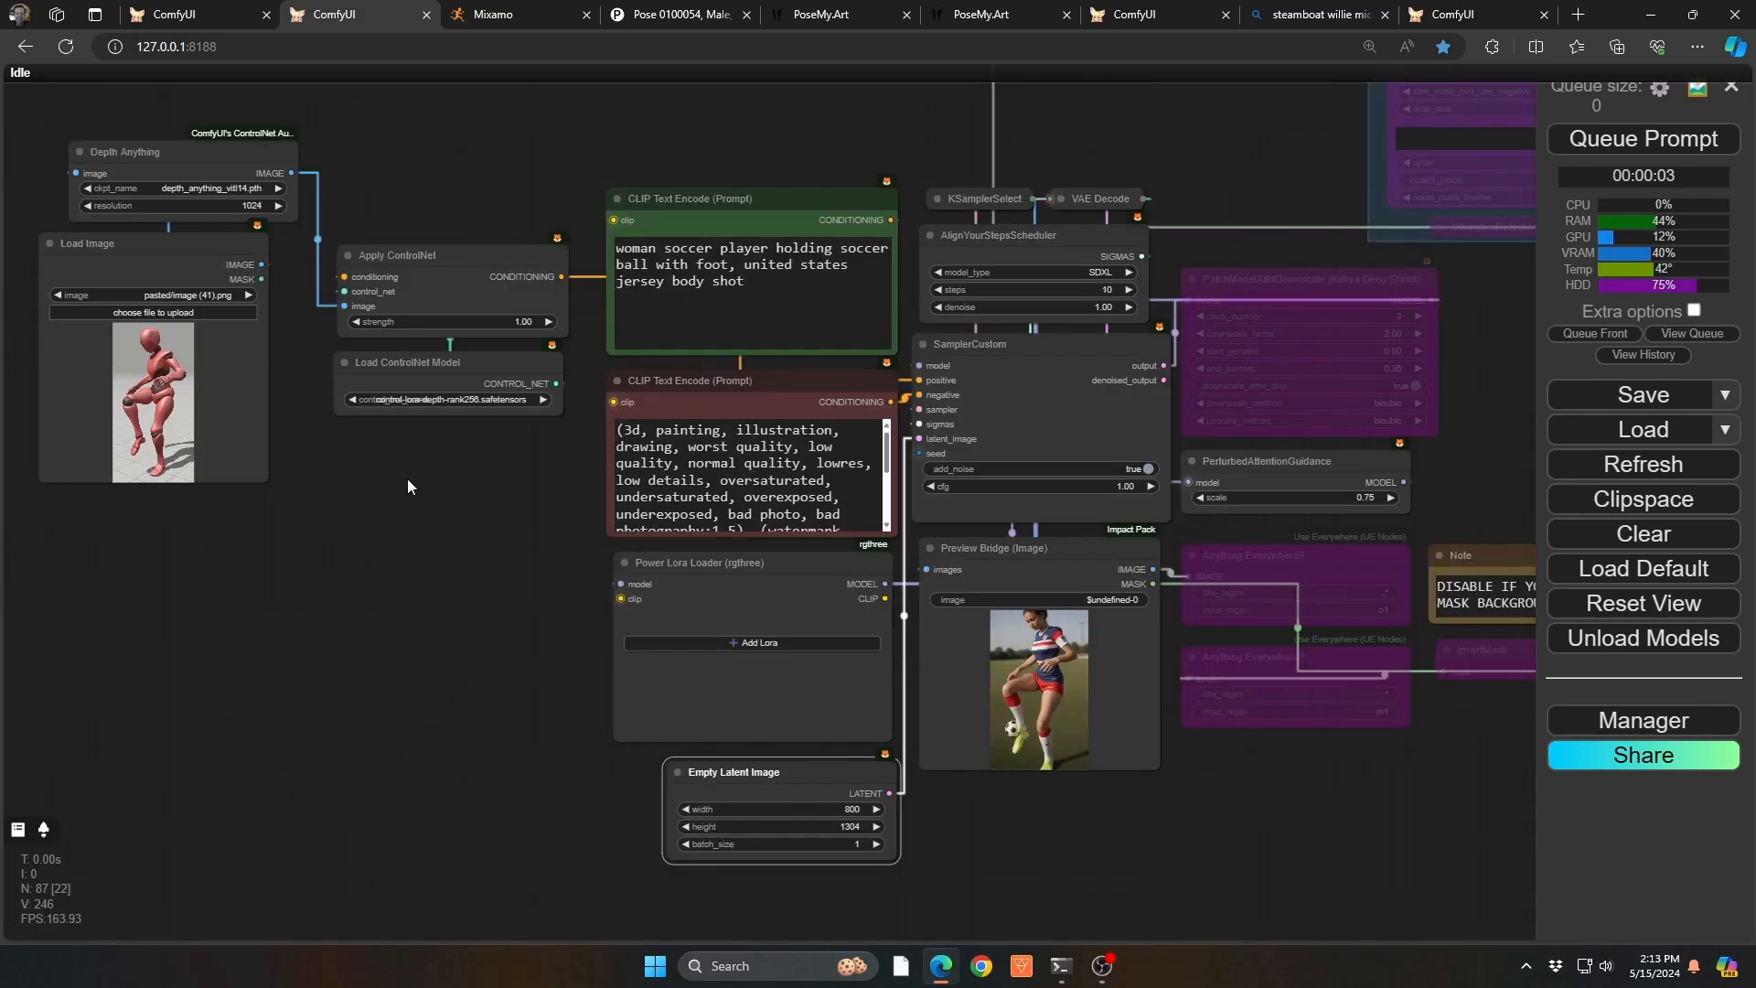
Step: Check the Empty Latent Image dimensions and align that node beneath the Power Lora Loader
mouse_move(408, 479)
left_mouse_down()
mouse_move(469, 540)
mouse_move(408, 470)
left_mouse_up()
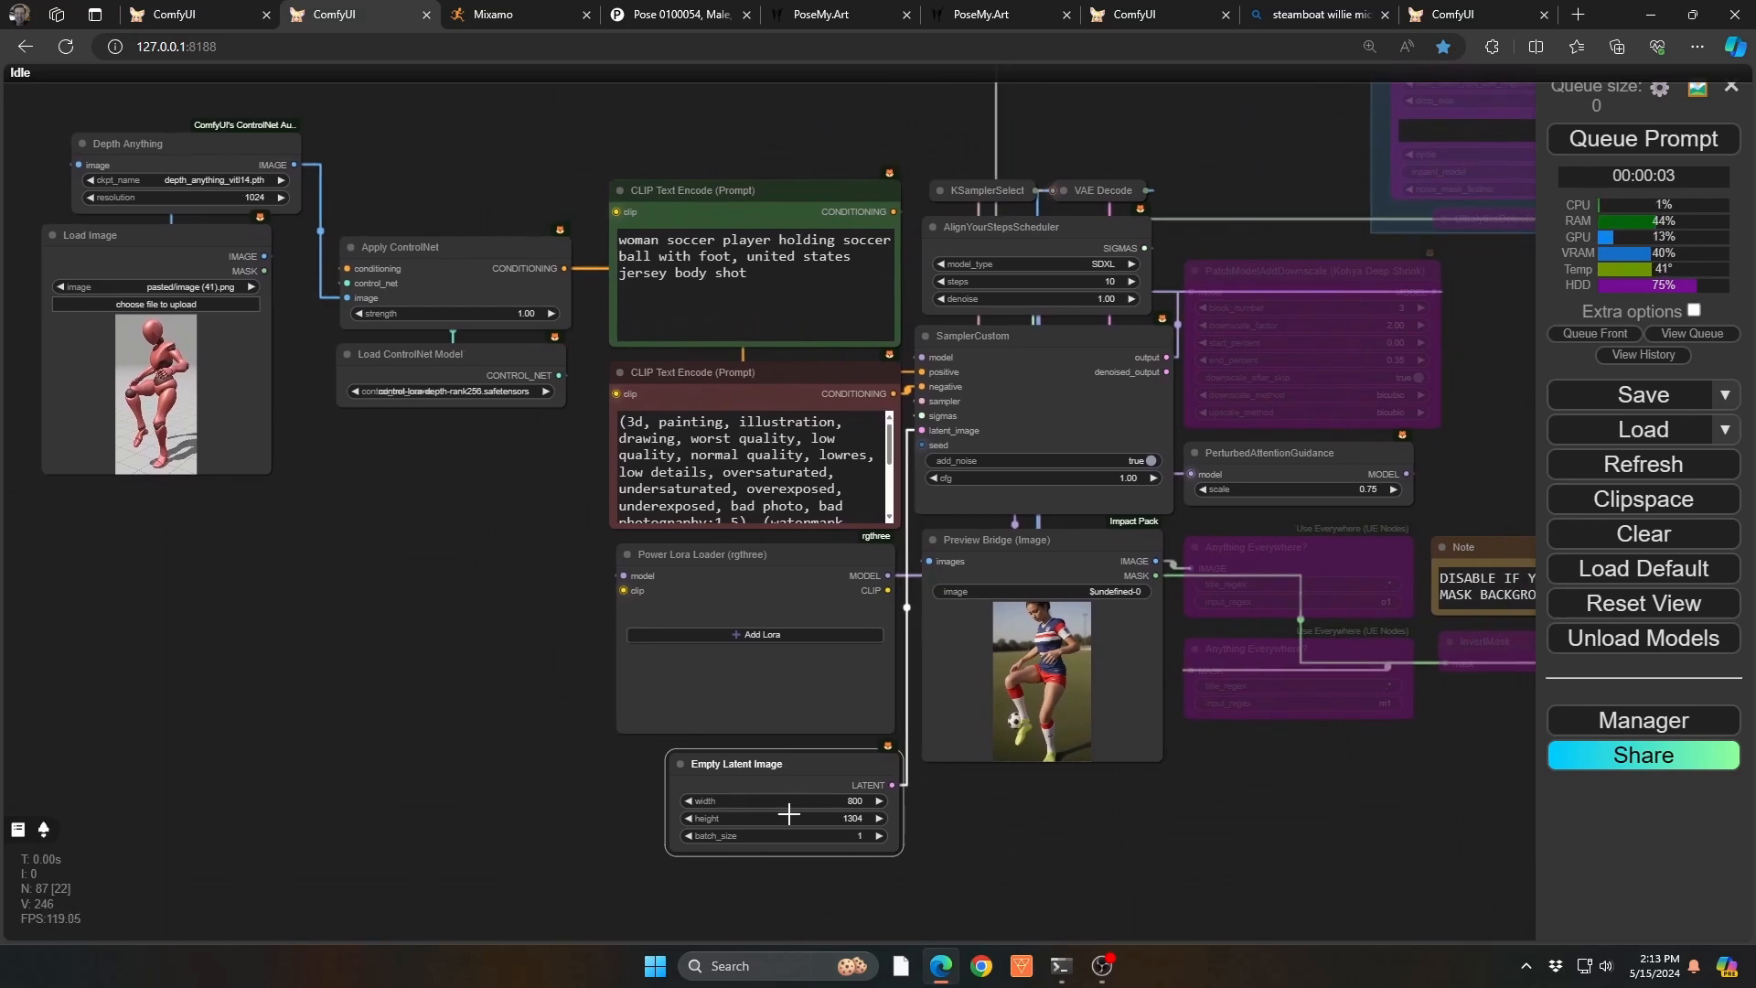
scroll(811, 816, "up", 5)
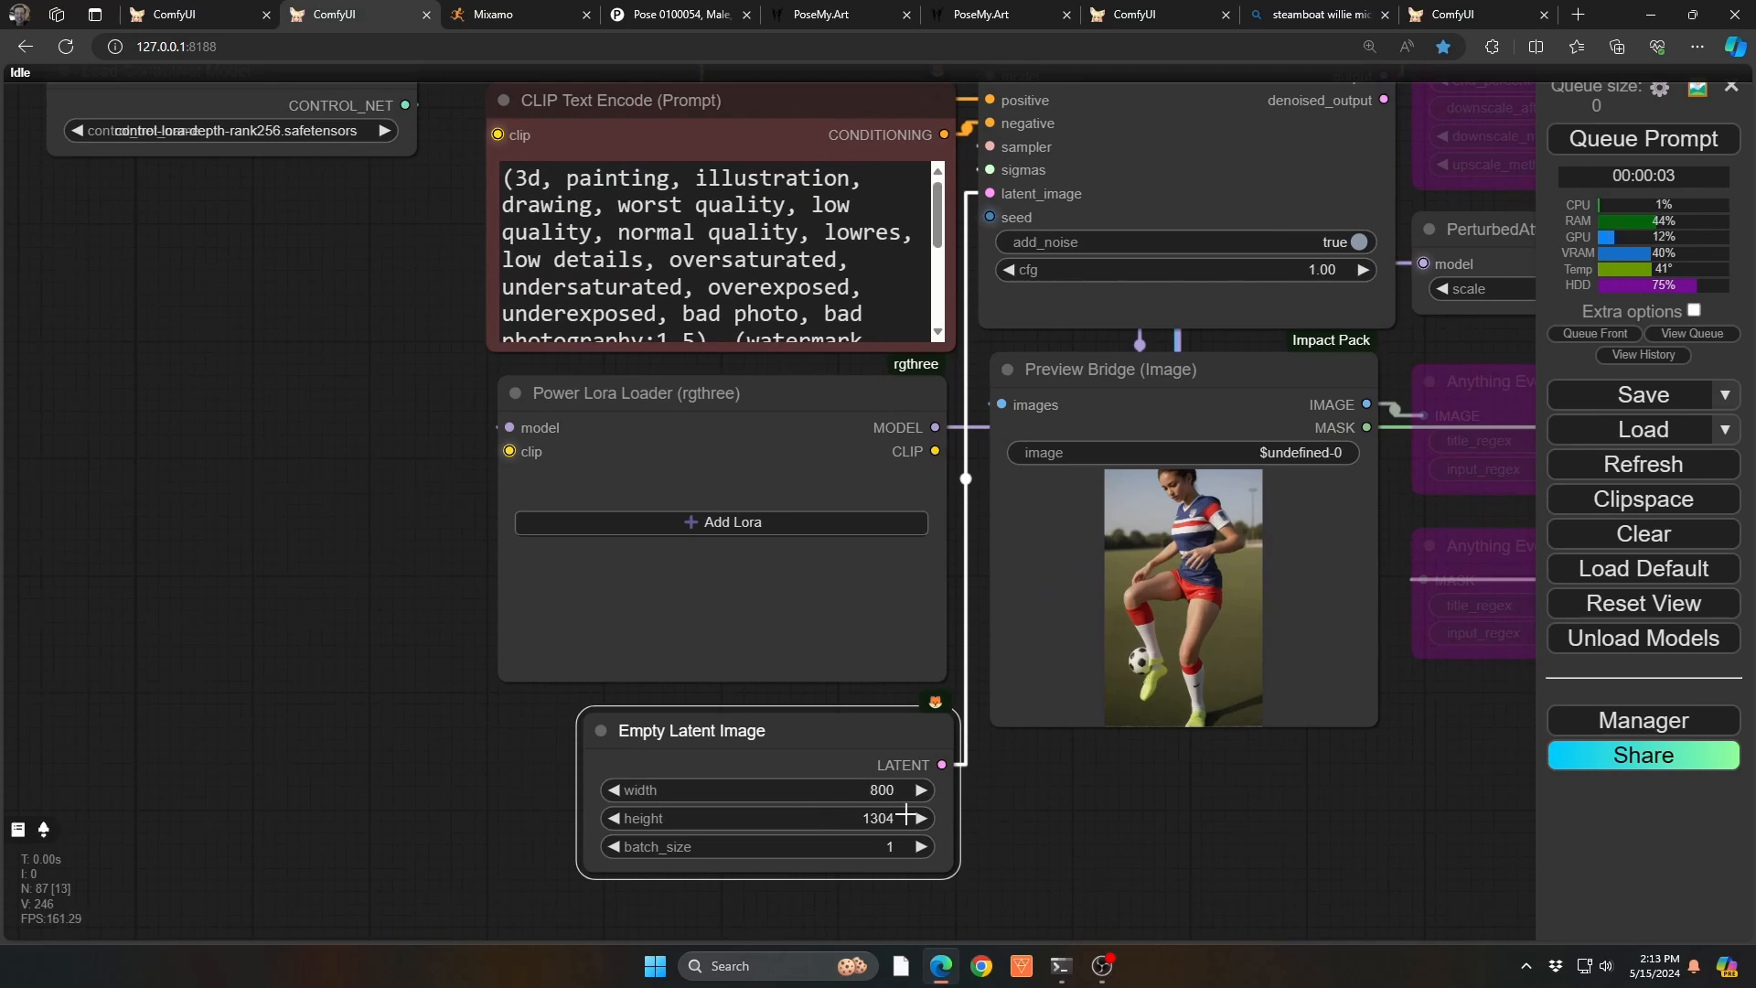
left_click_drag(852, 742, 833, 728)
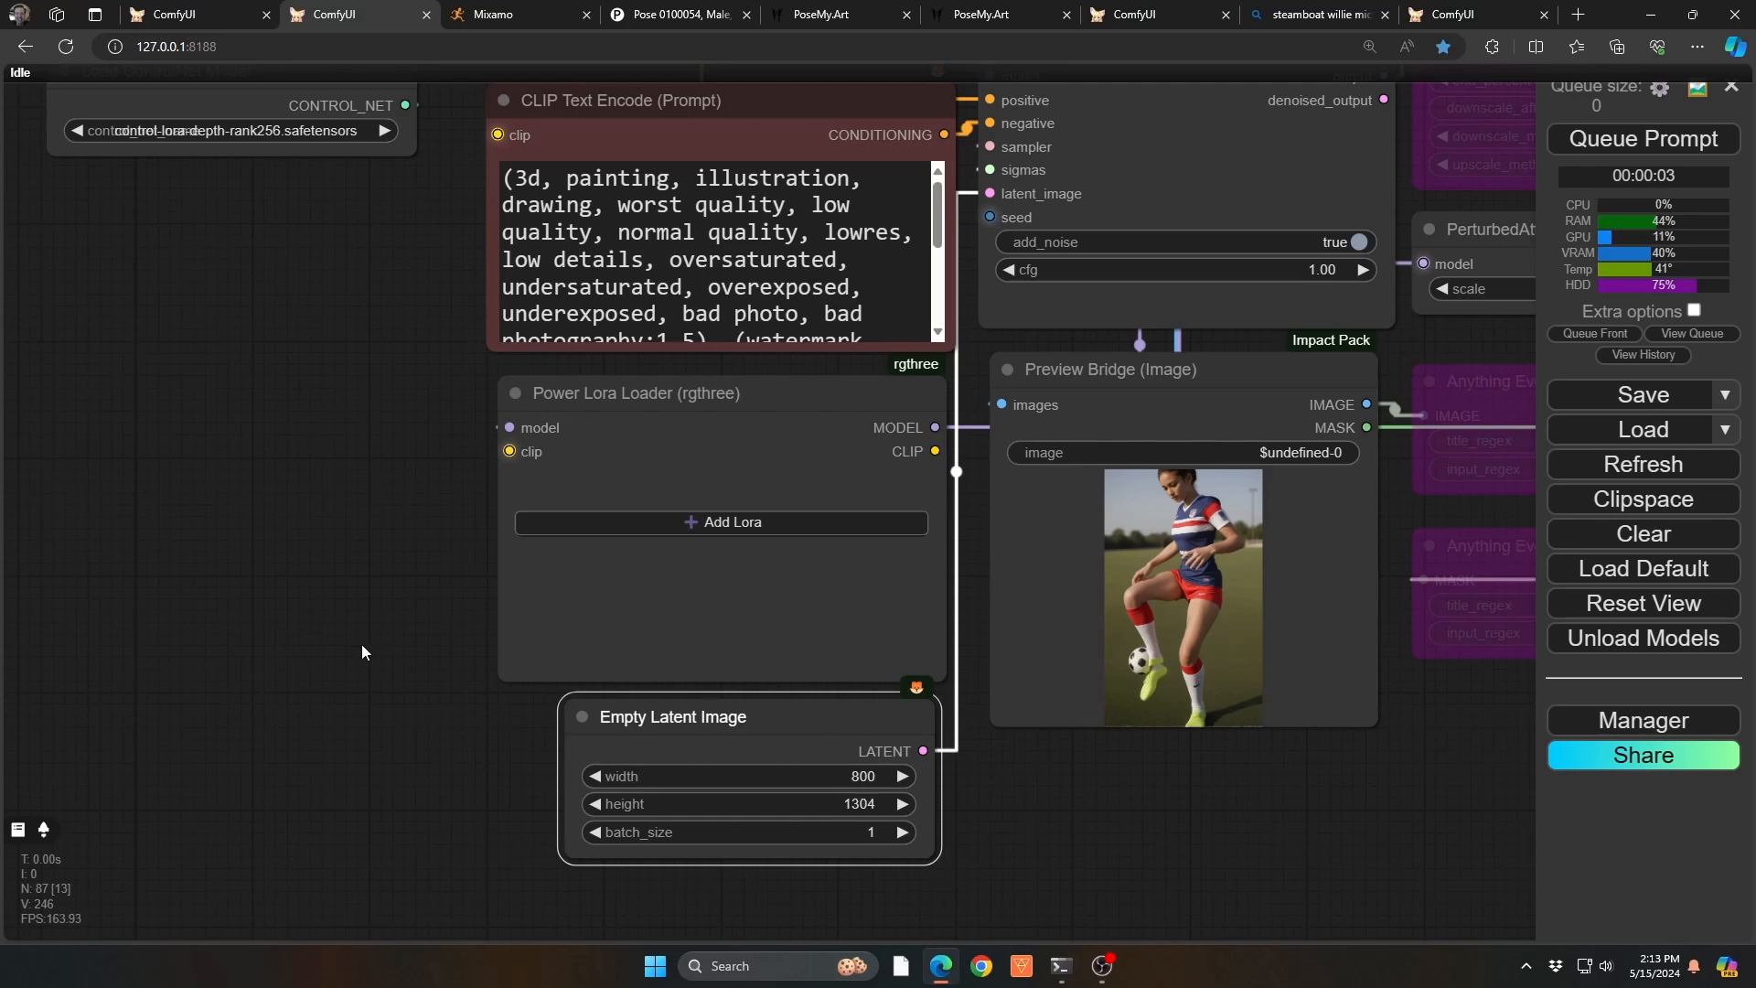
Step: Move the Load Image node beside the Preview Bridge to compare the mannequin's pose with the generated player
left_click_drag(433, 457, 425, 864)
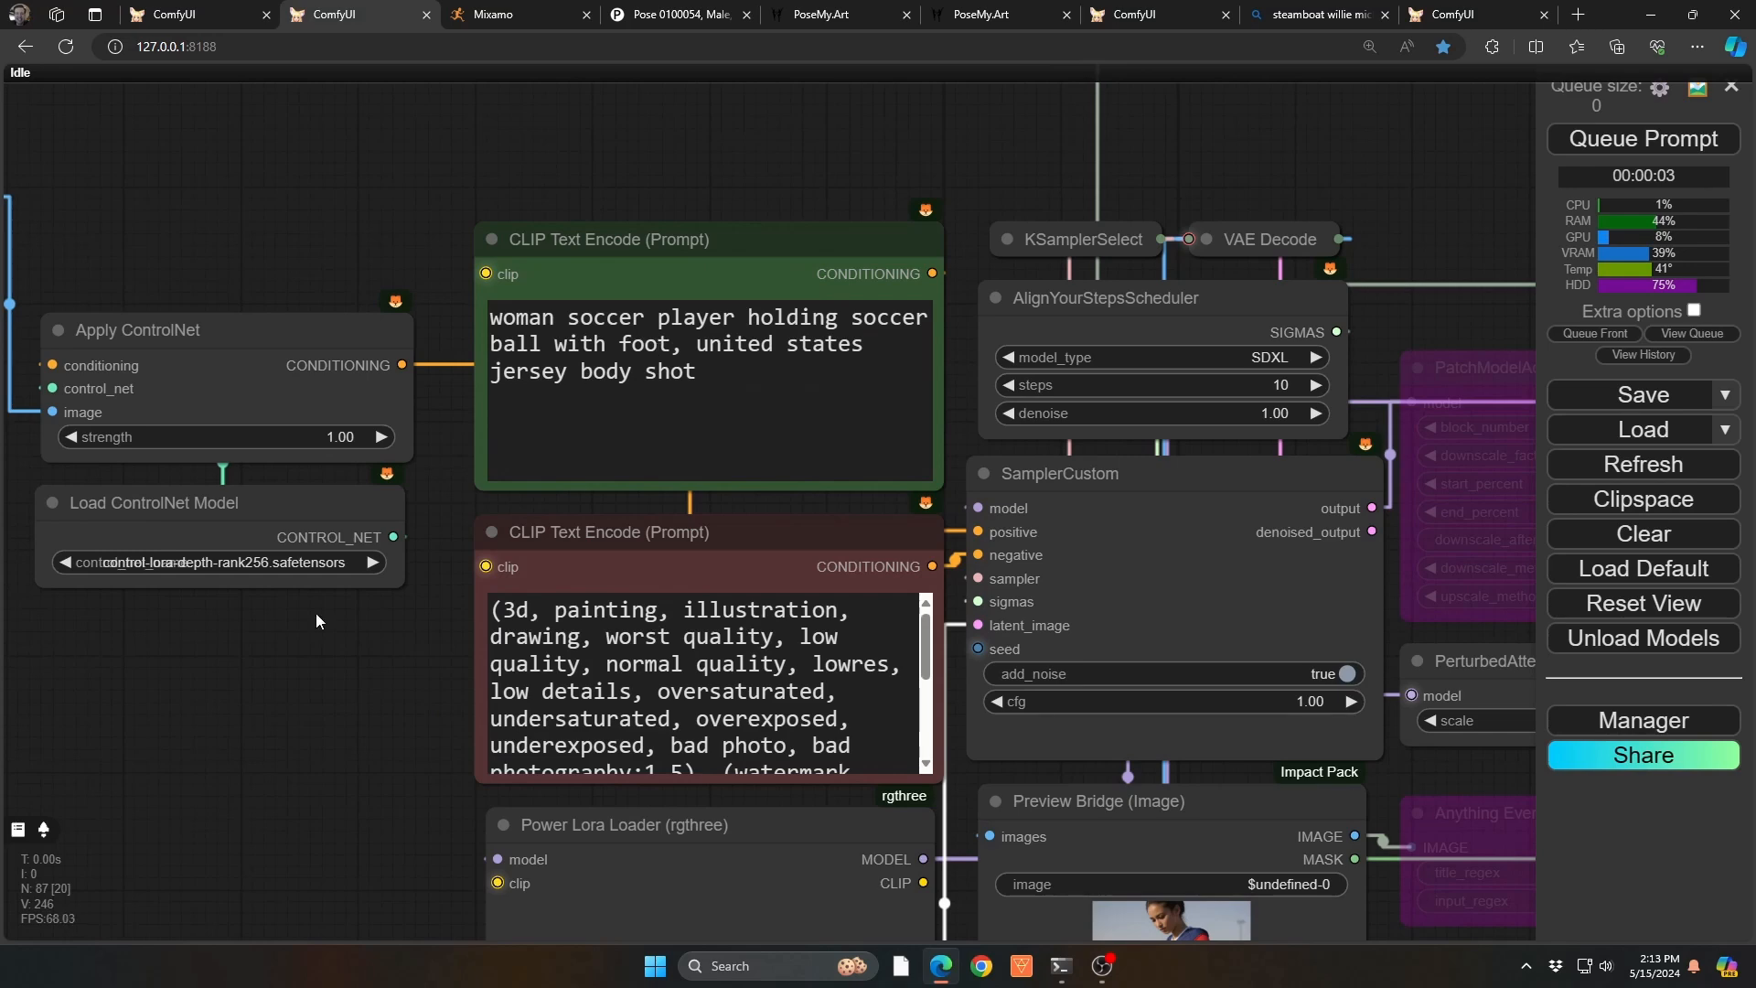
left_click_drag(318, 760, 624, 666)
scroll(626, 662, "down", 3)
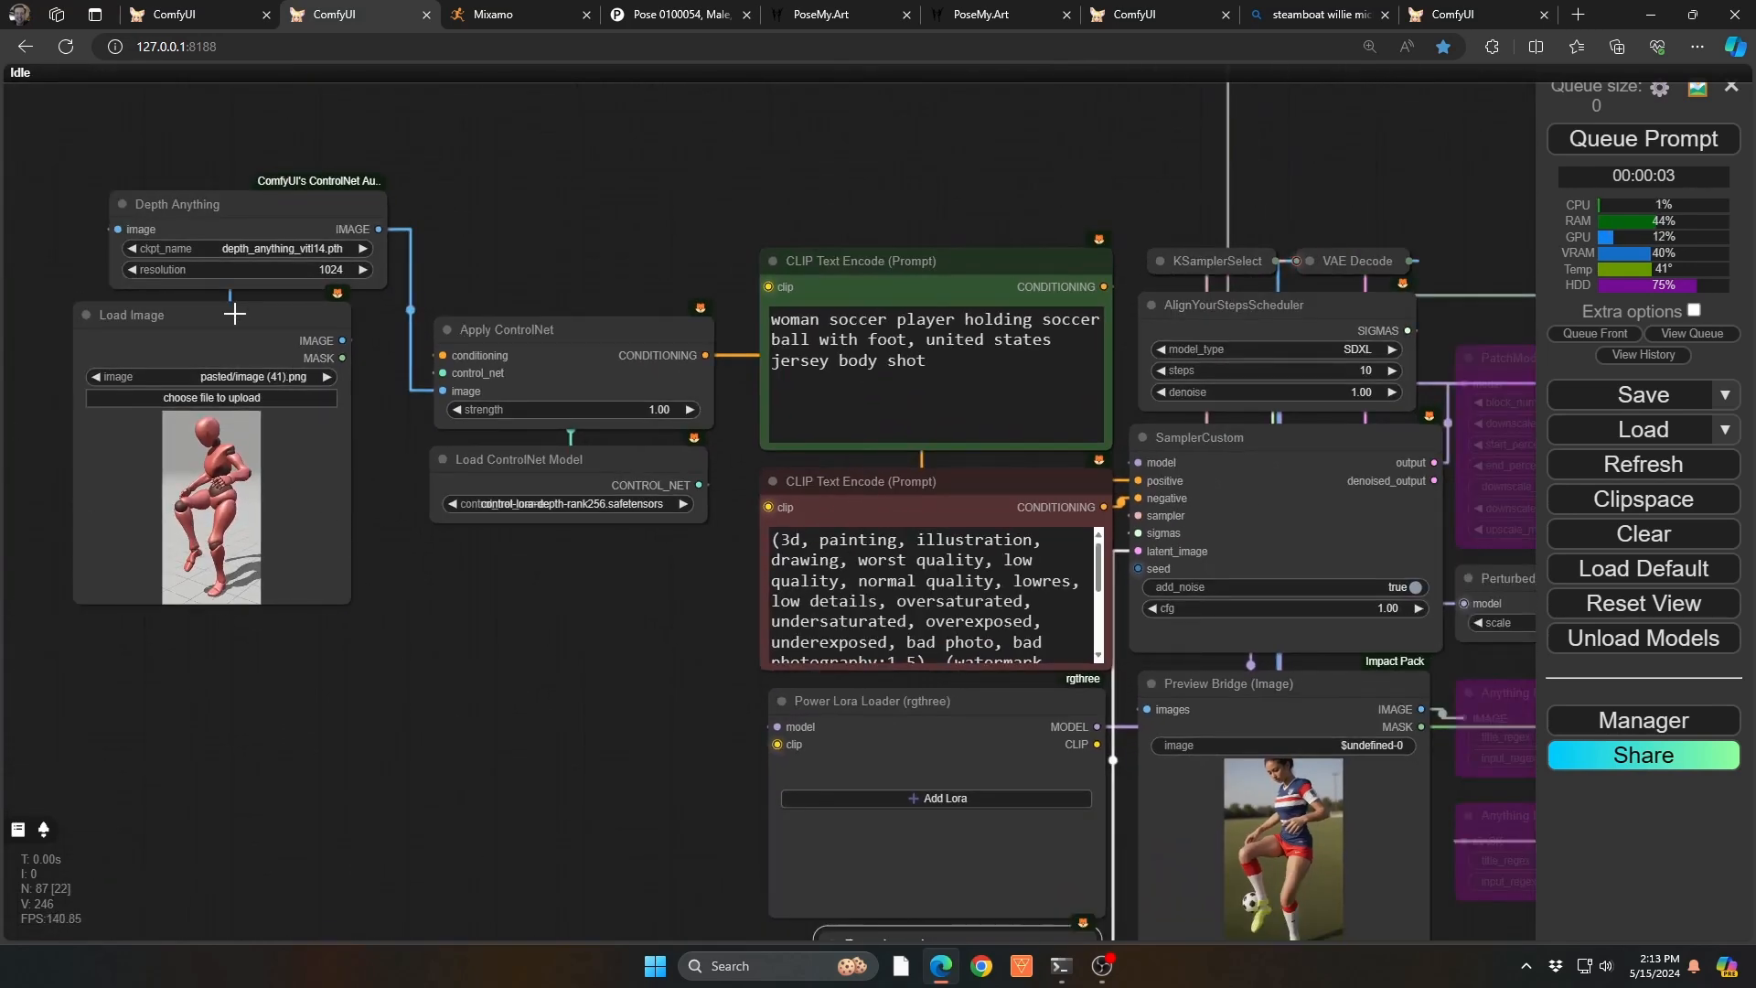
left_click_drag(235, 314, 906, 712)
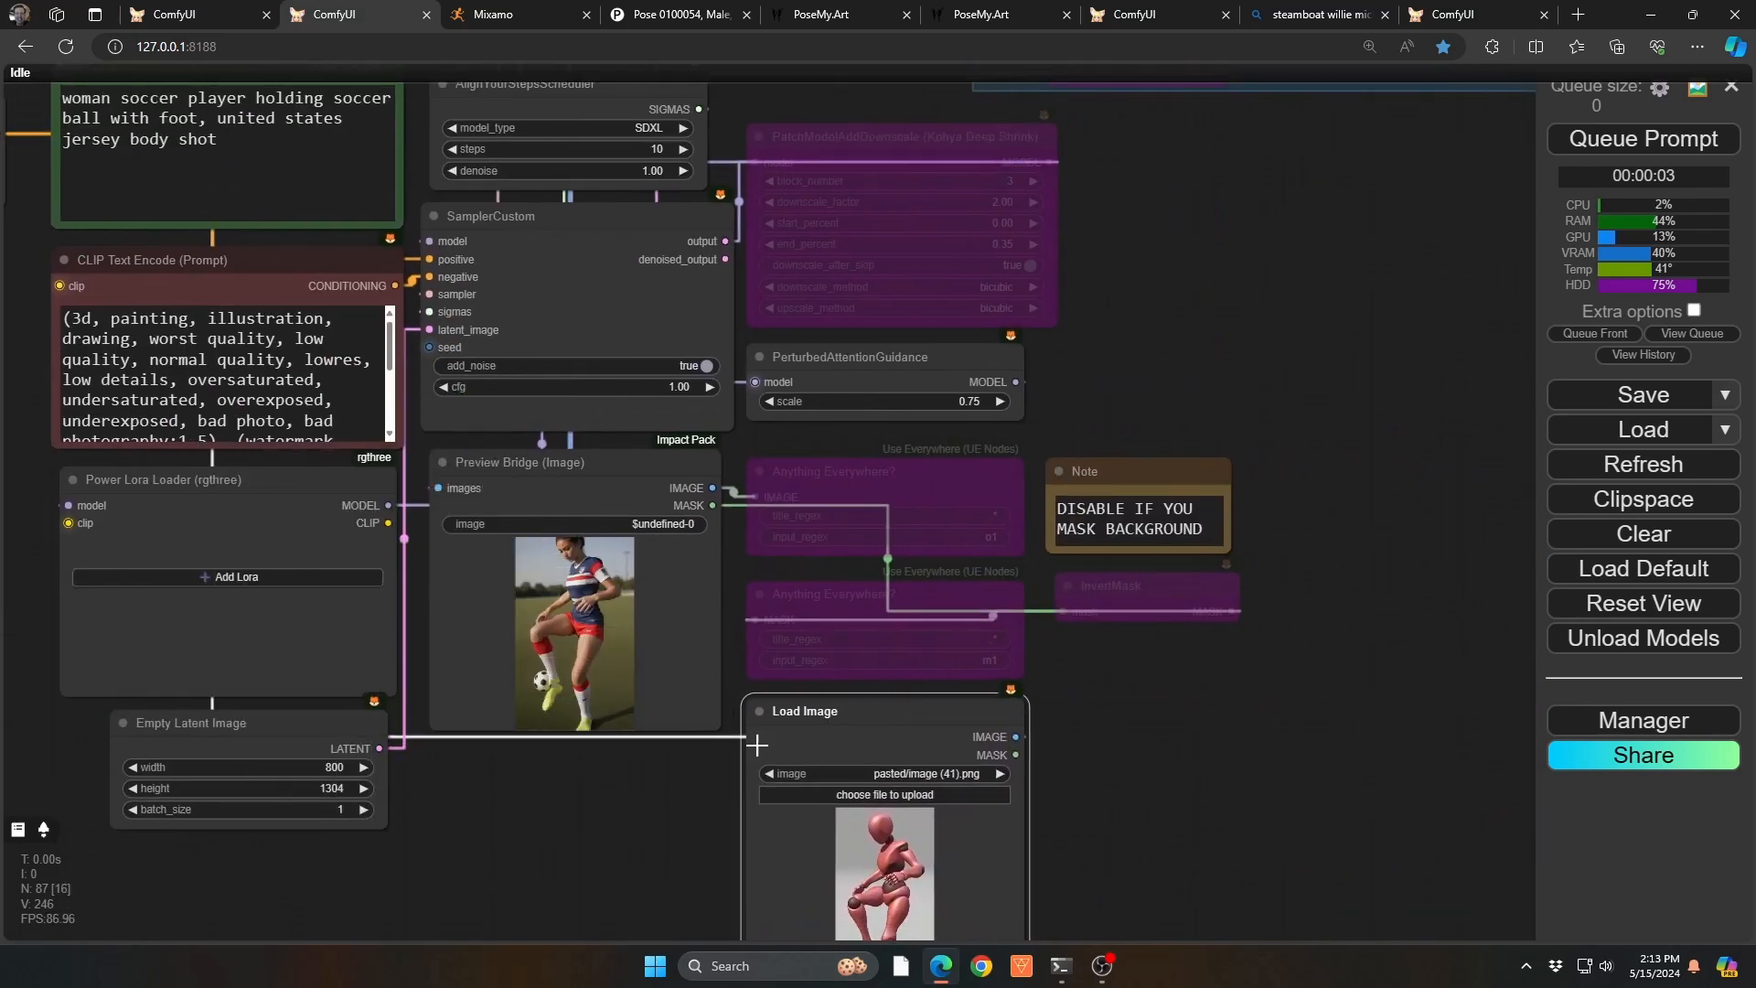
scroll(673, 805, "up", 5)
left_click_drag(623, 809, 451, 554)
left_click_drag(457, 484, 522, 514)
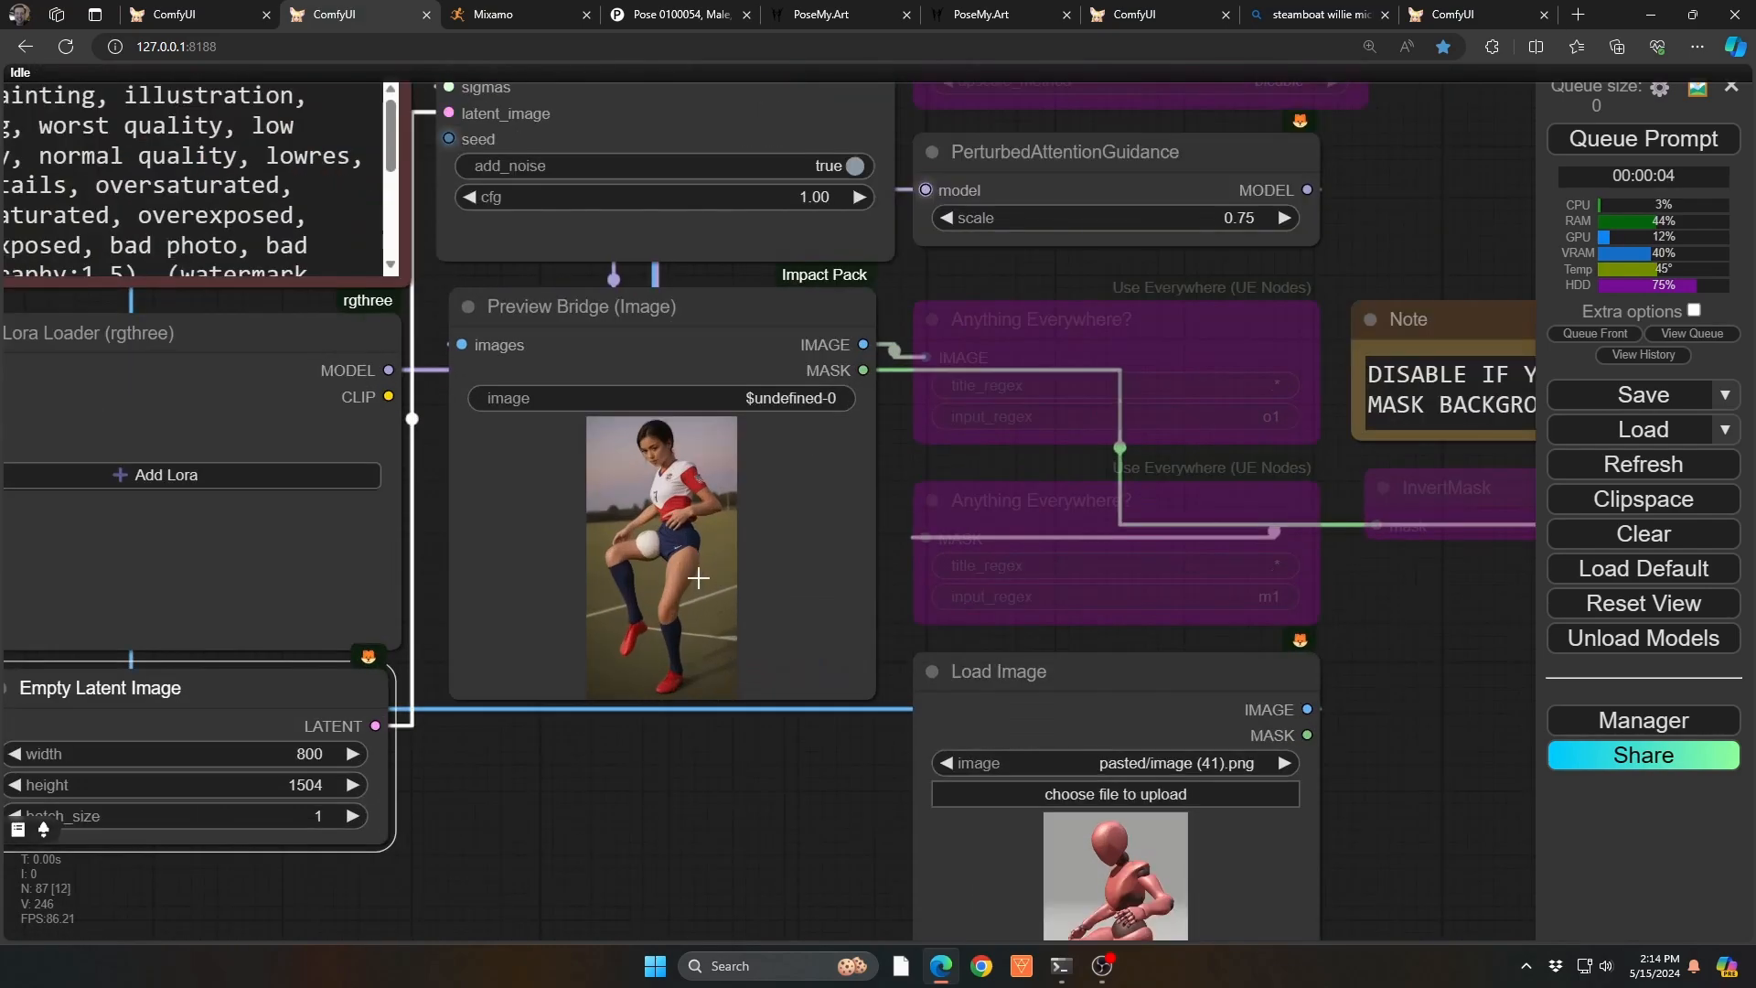
Step: Detect the whole soccer player in the Preview Bridge image with the SAM Detector and save the mask to the node
scroll(688, 575, "up", 5)
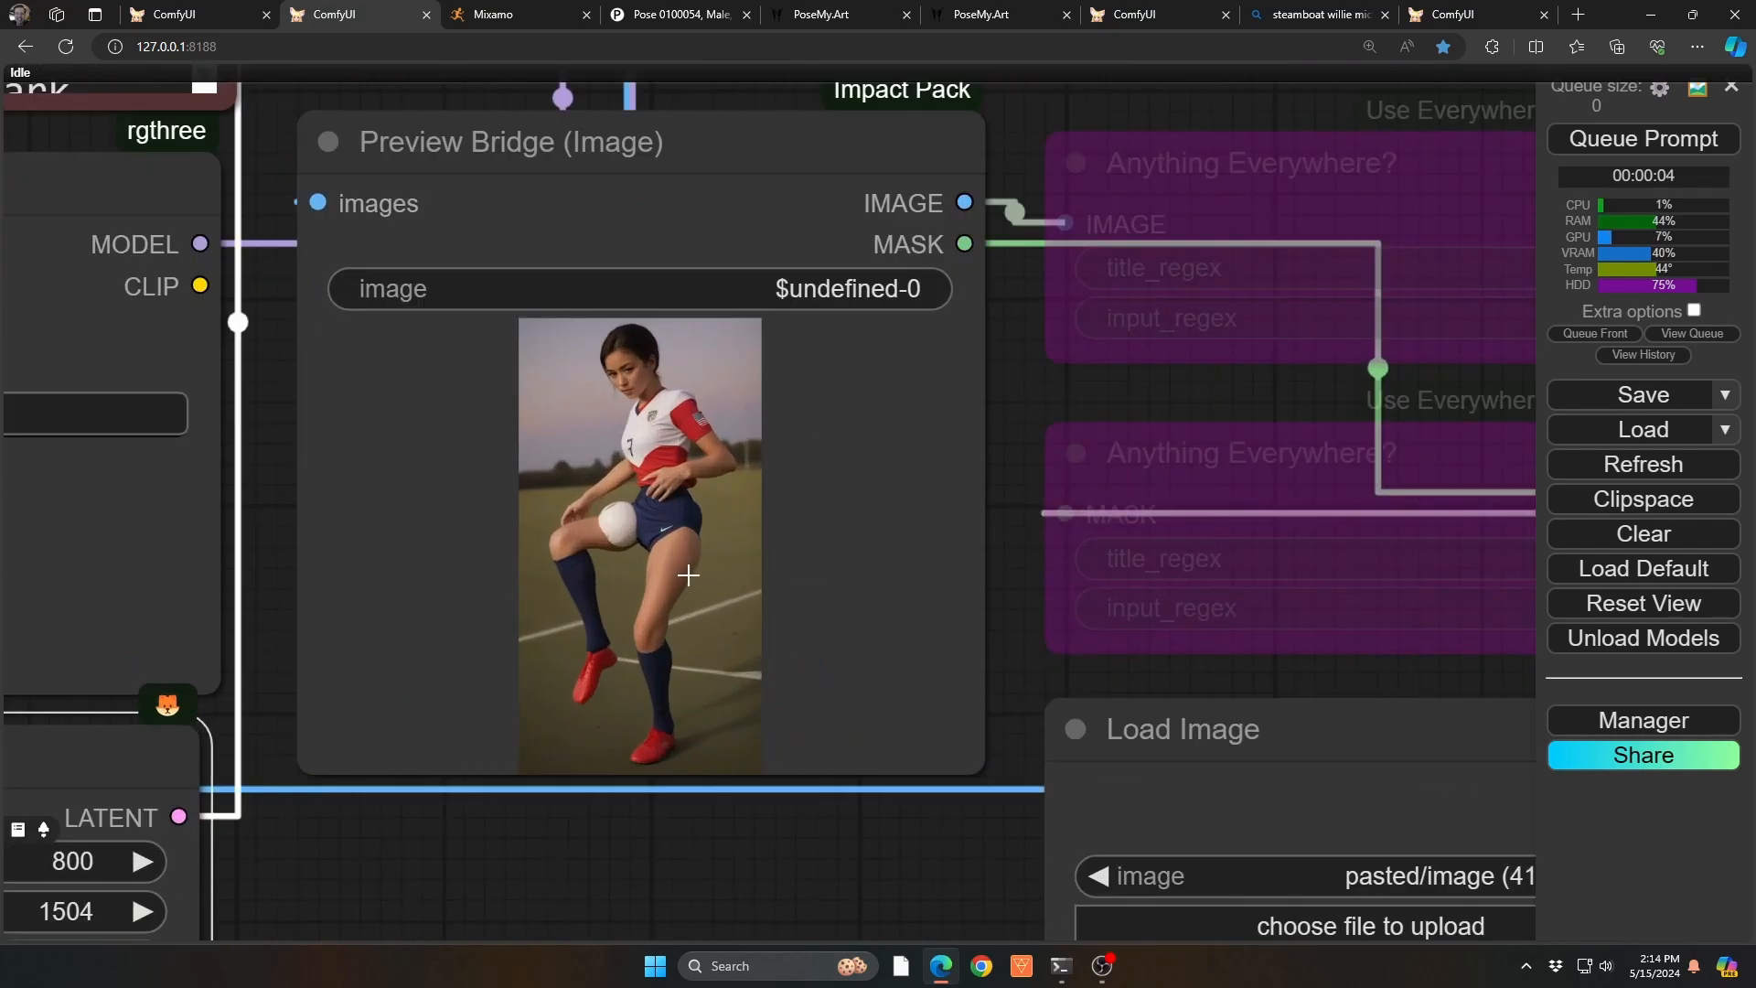
scroll(688, 574, "down", 4)
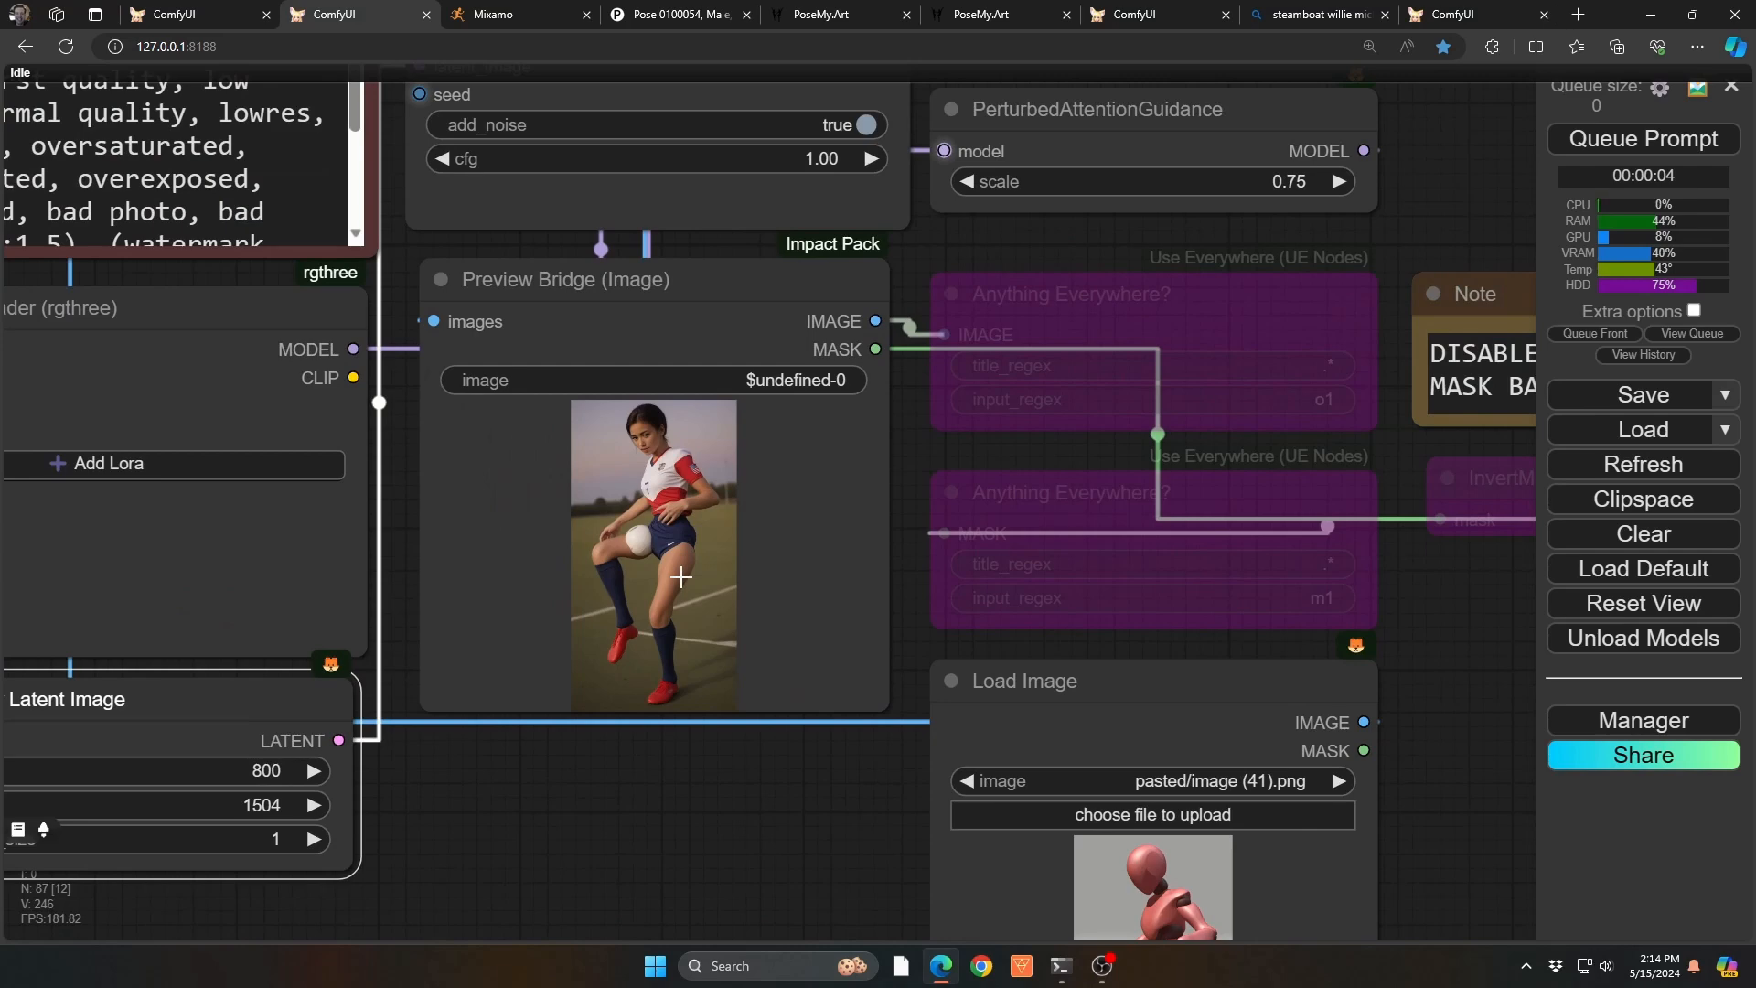
scroll(680, 576, "down", 5)
left_click_drag(631, 704, 582, 884)
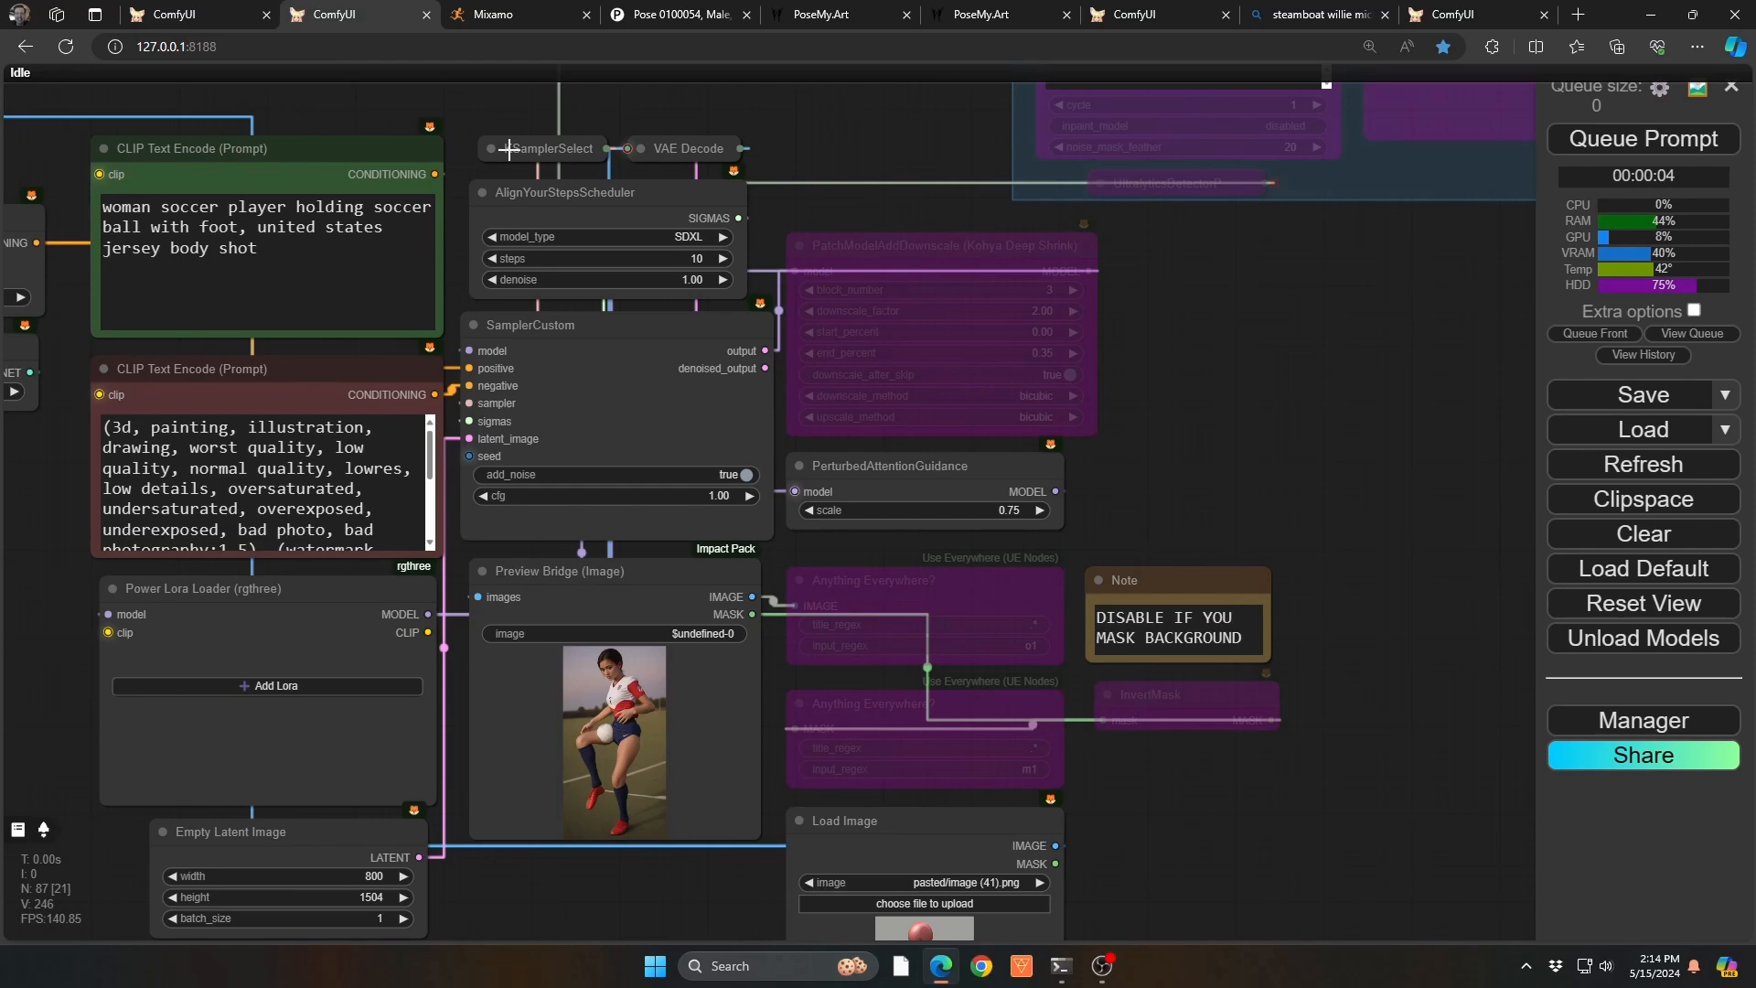
right_click(774, 476)
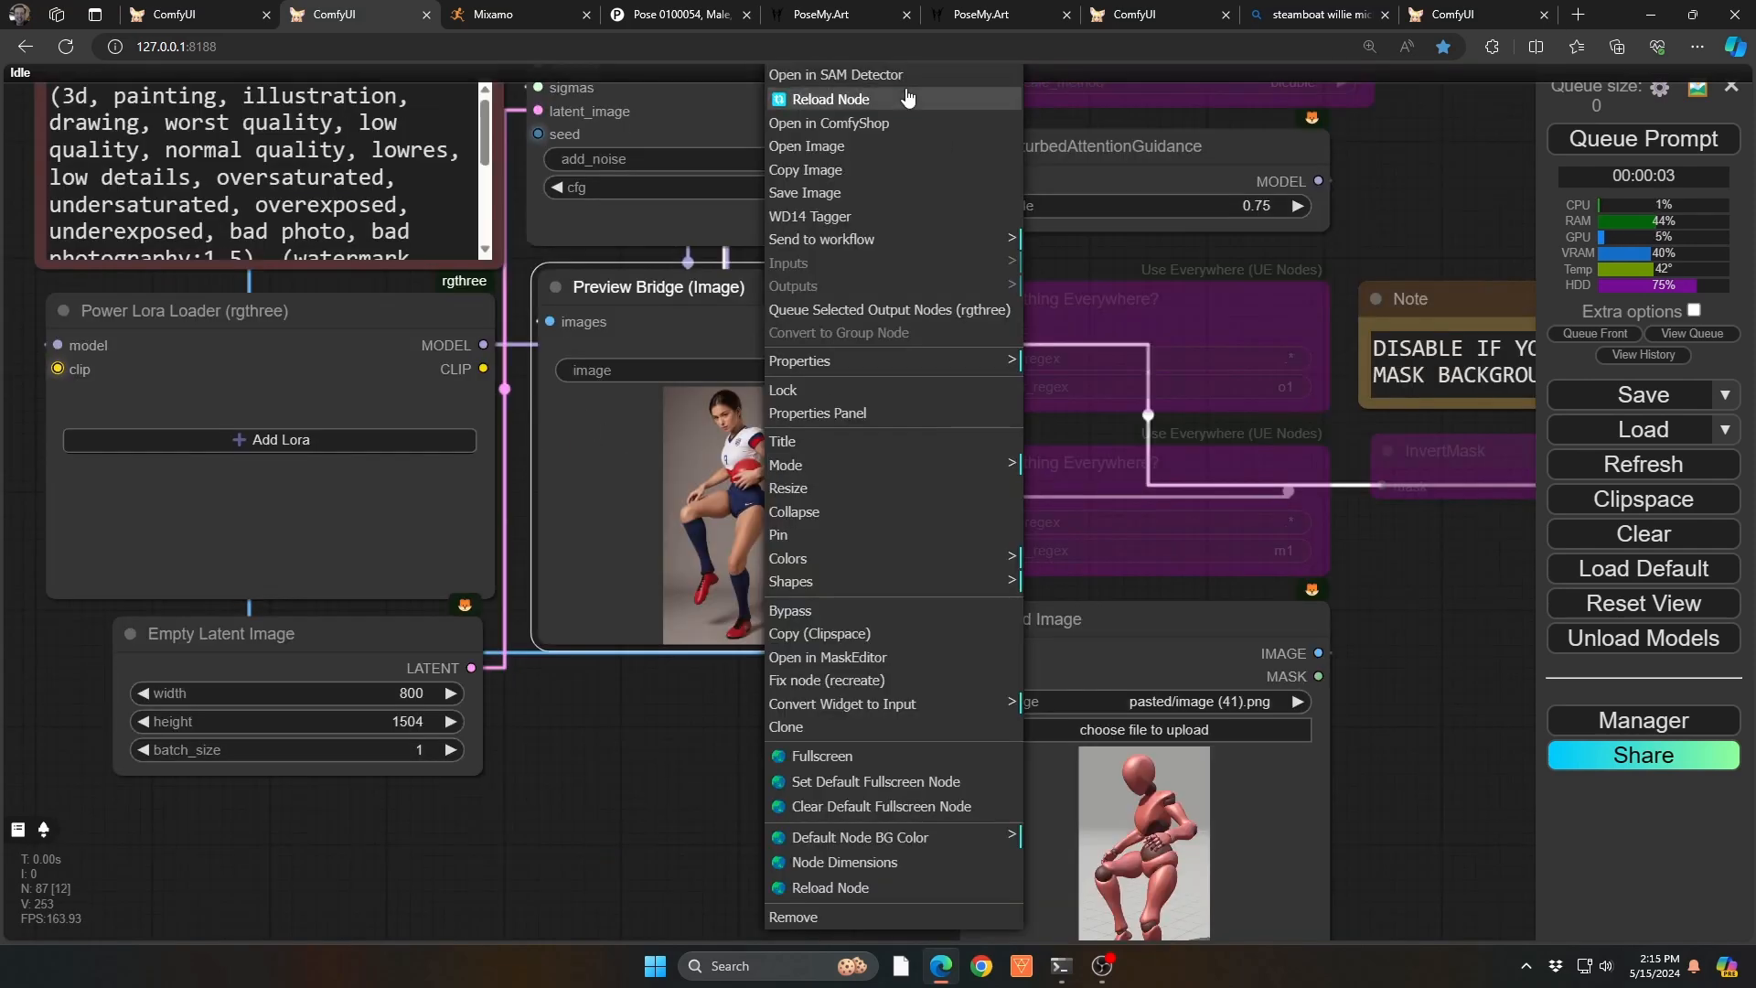
left_click(895, 73)
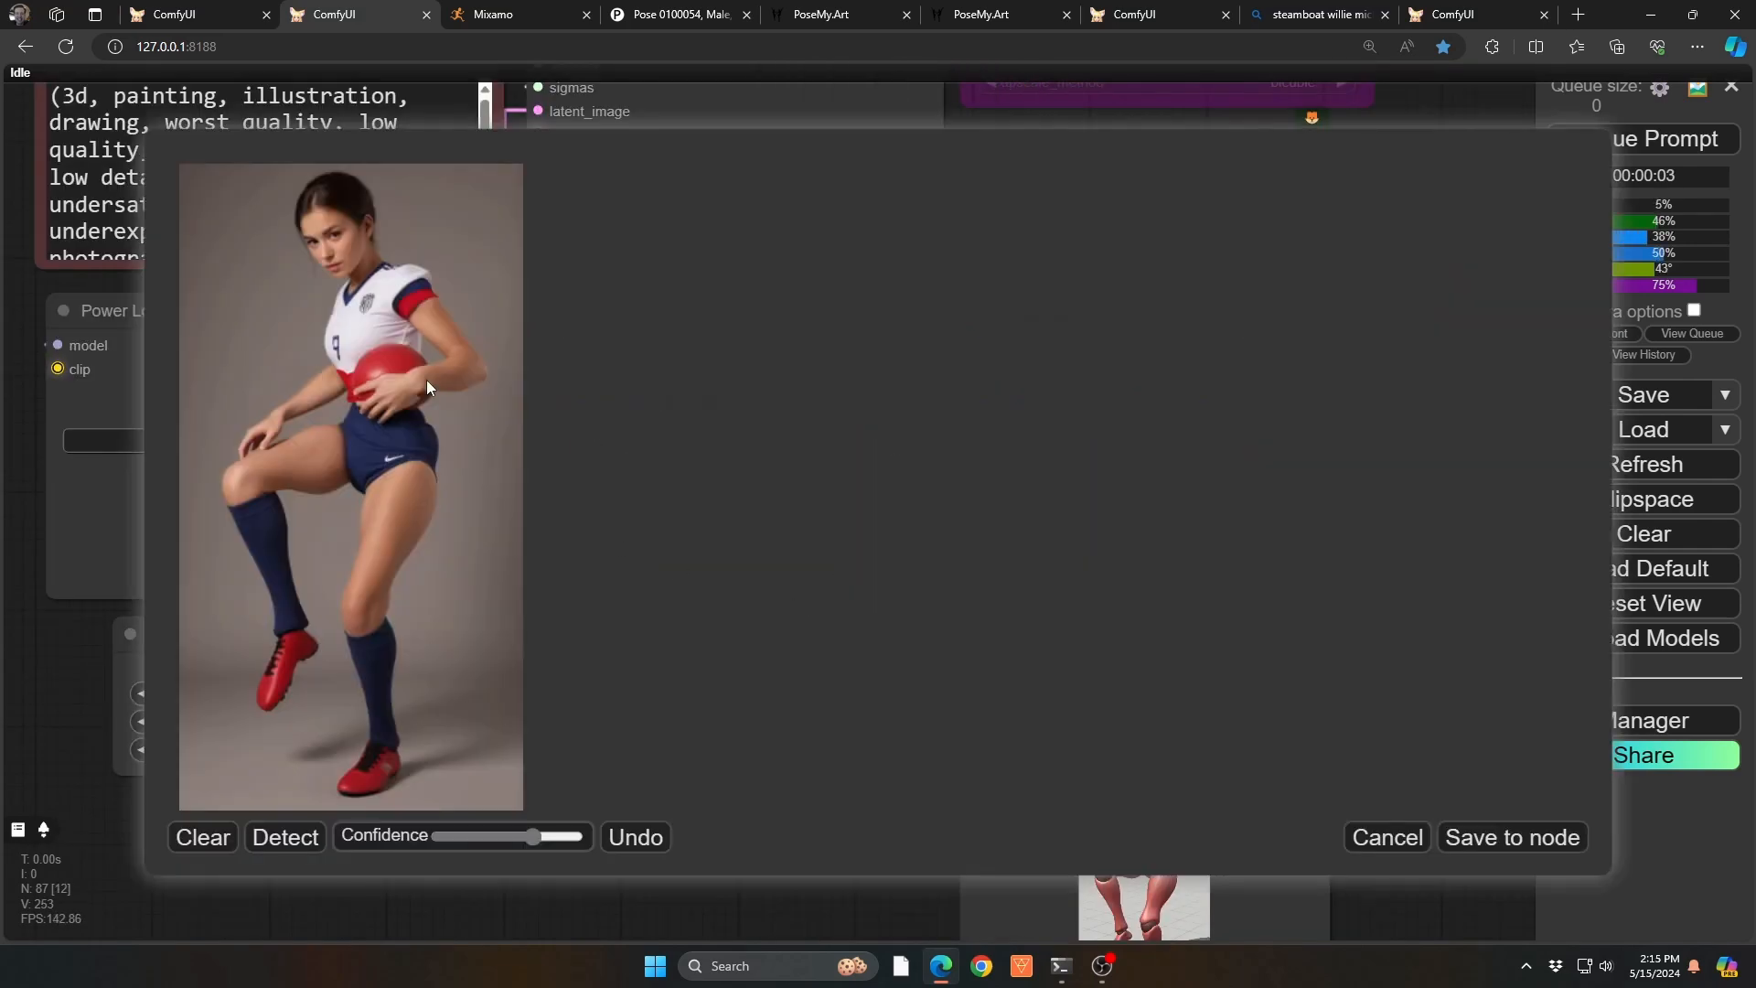
left_click(291, 836)
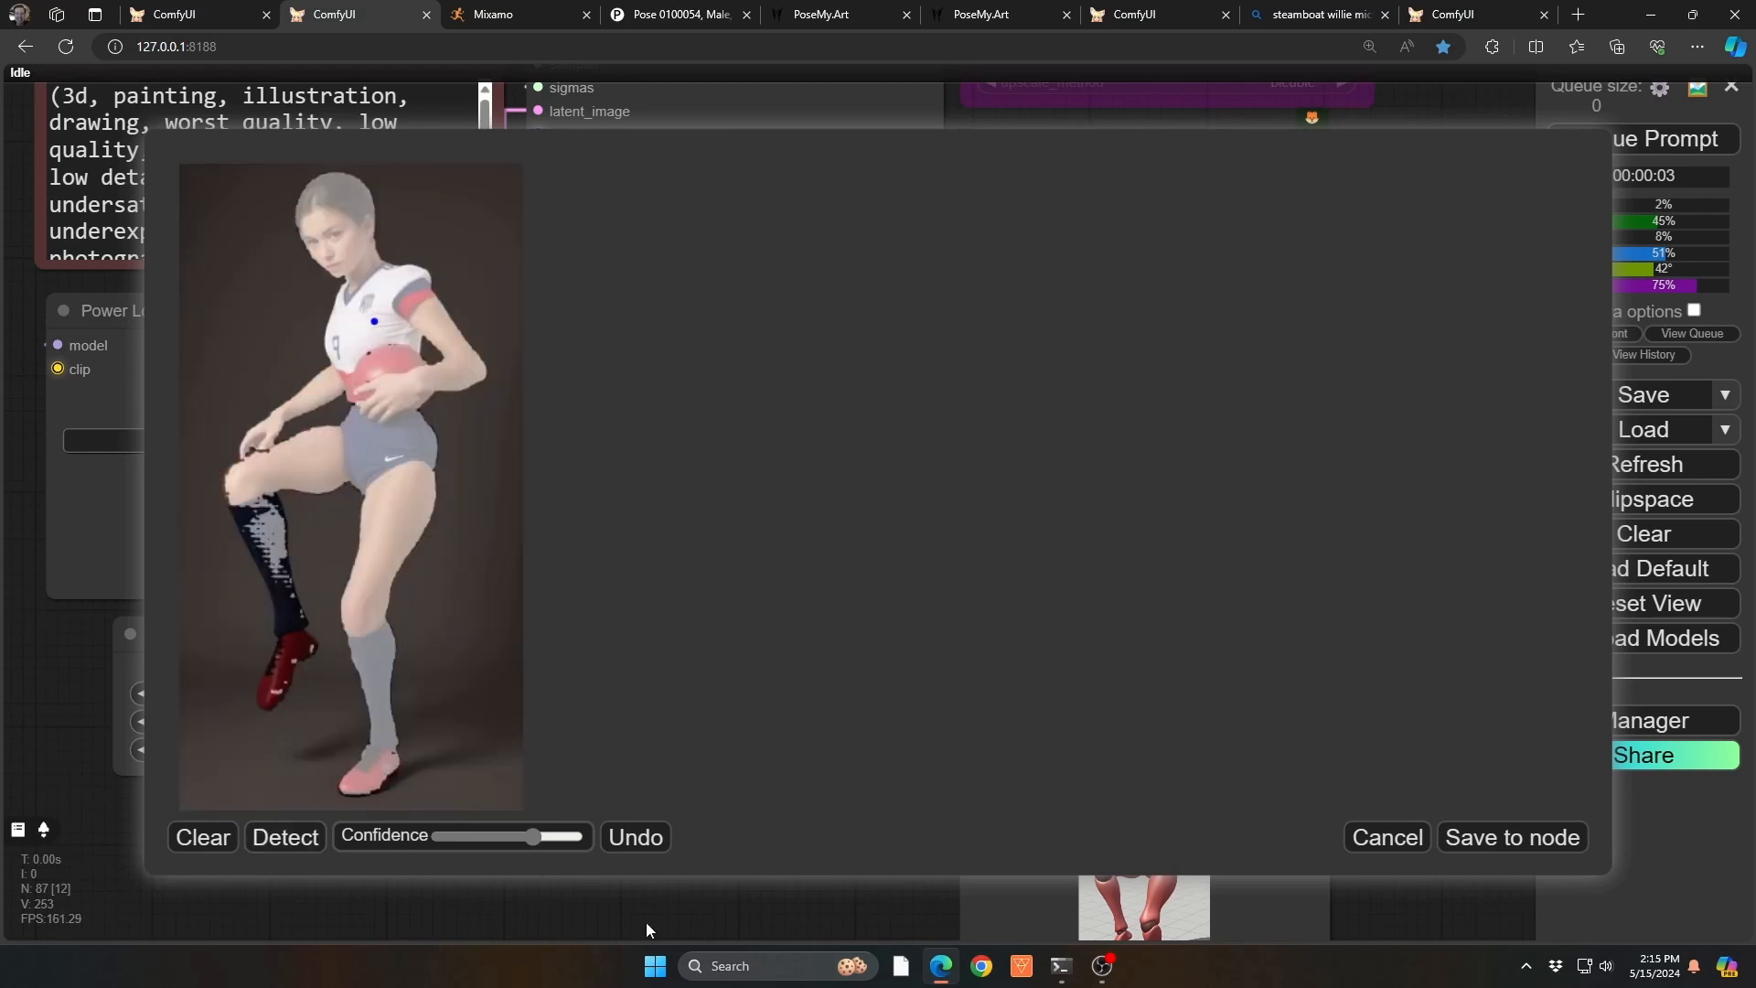
left_click(279, 836)
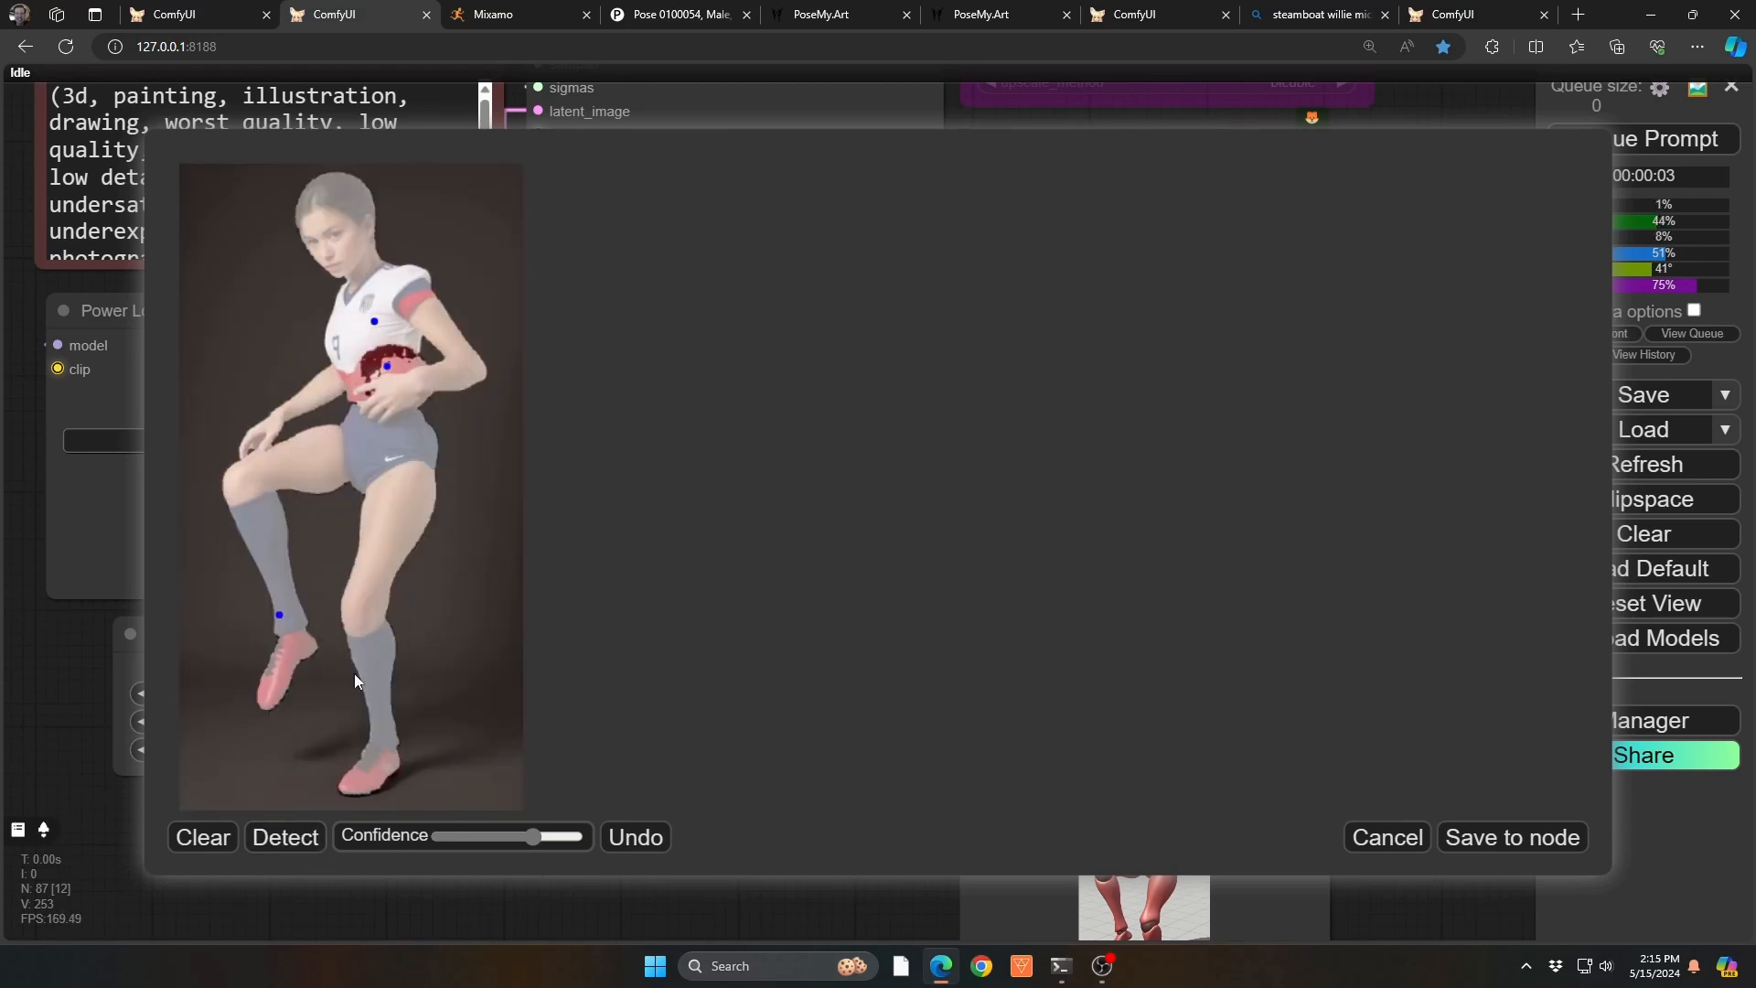
left_click(294, 836)
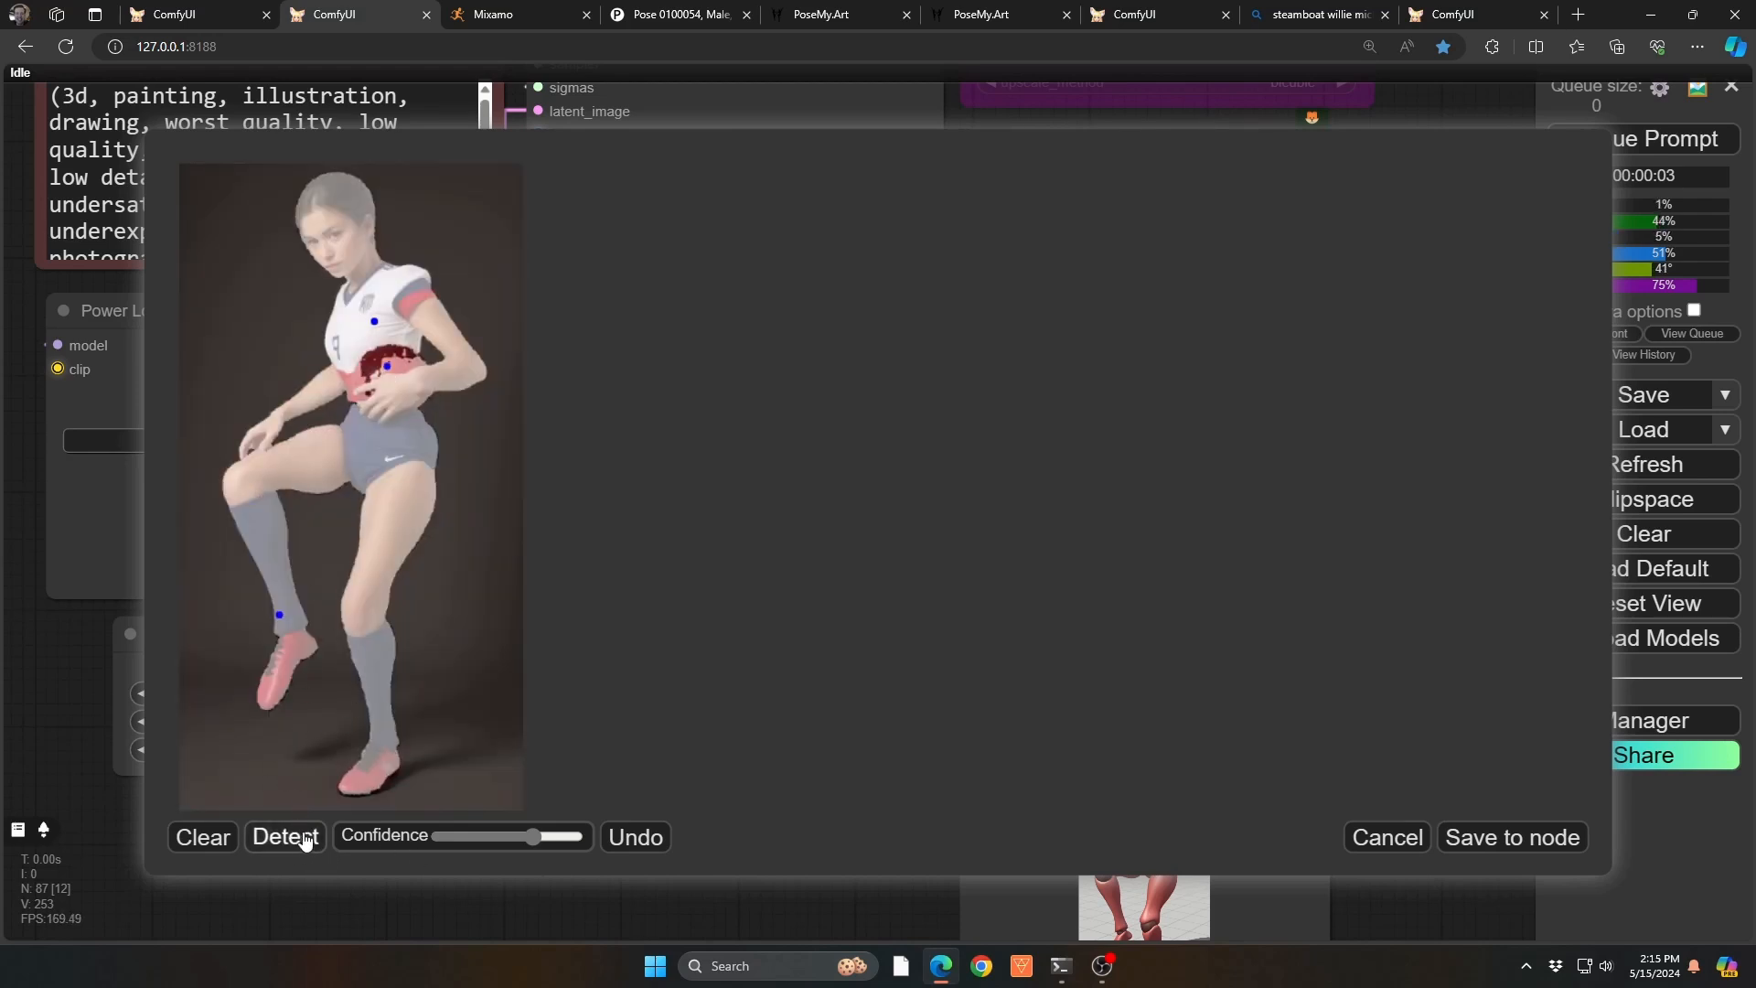
left_click(1464, 838)
Step: Enable the two Anything Everywhere? nodes and set their input_regex values to o11 for the image and m11 for the mask
left_click_drag(858, 756, 660, 743)
scroll(996, 372, "up", 2)
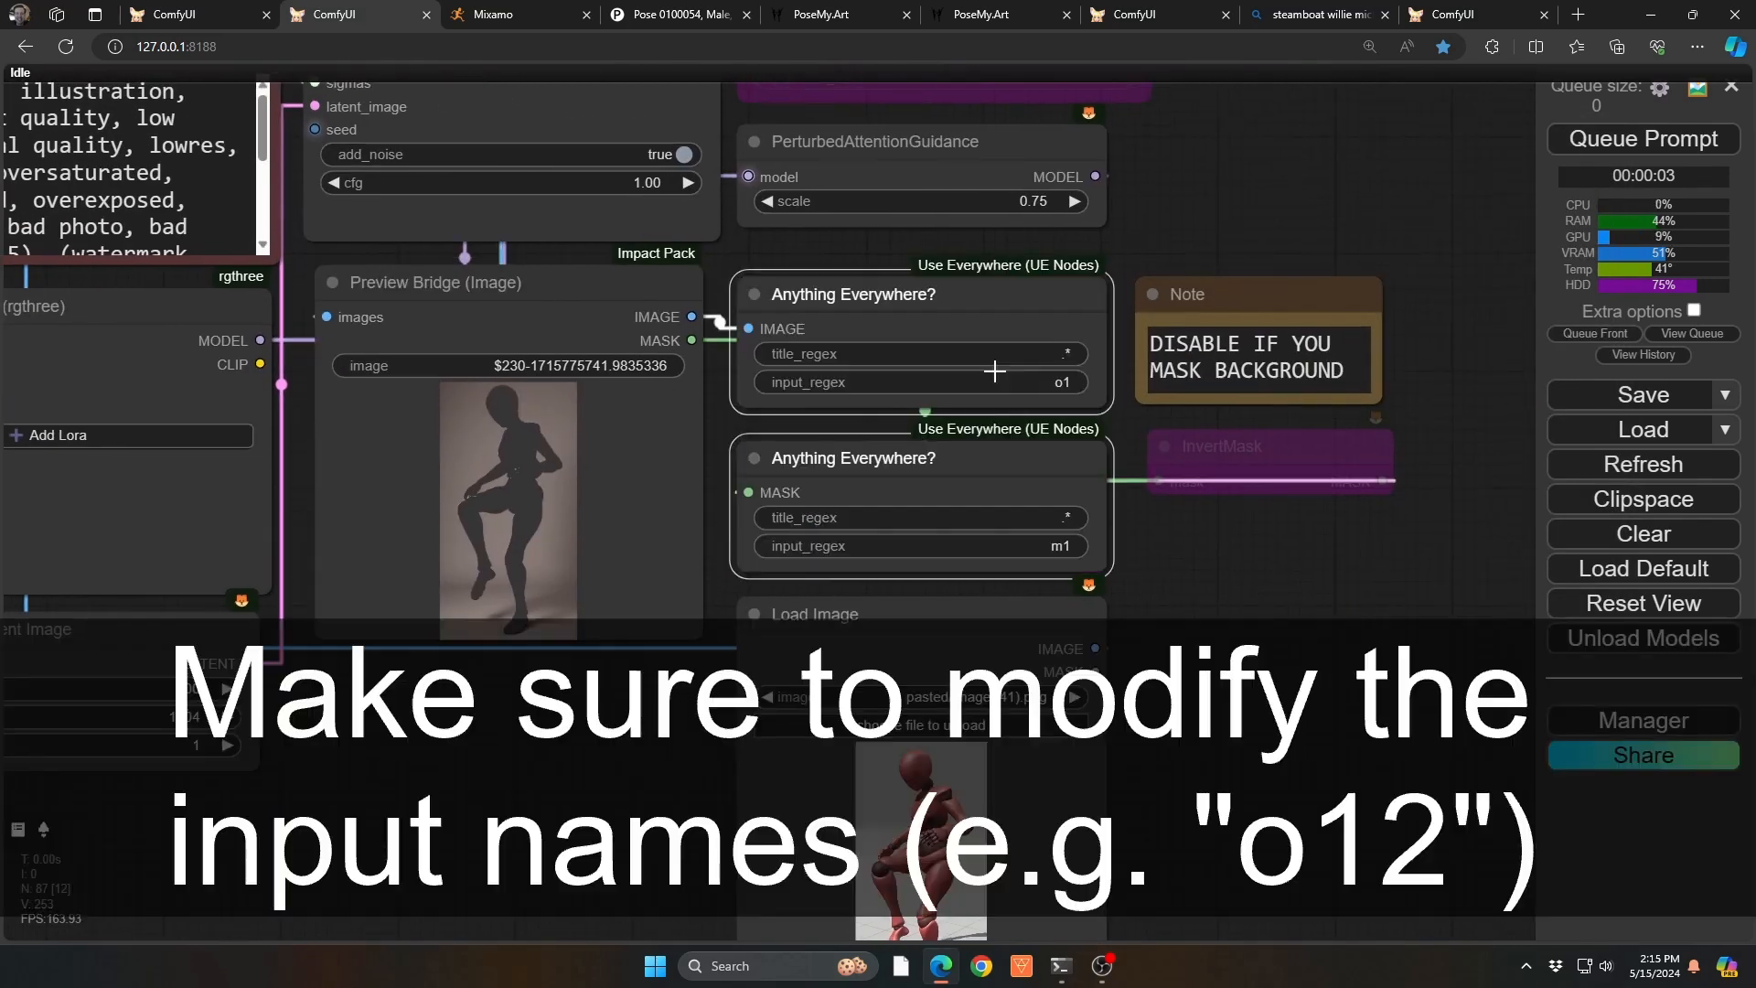
left_click(1066, 383)
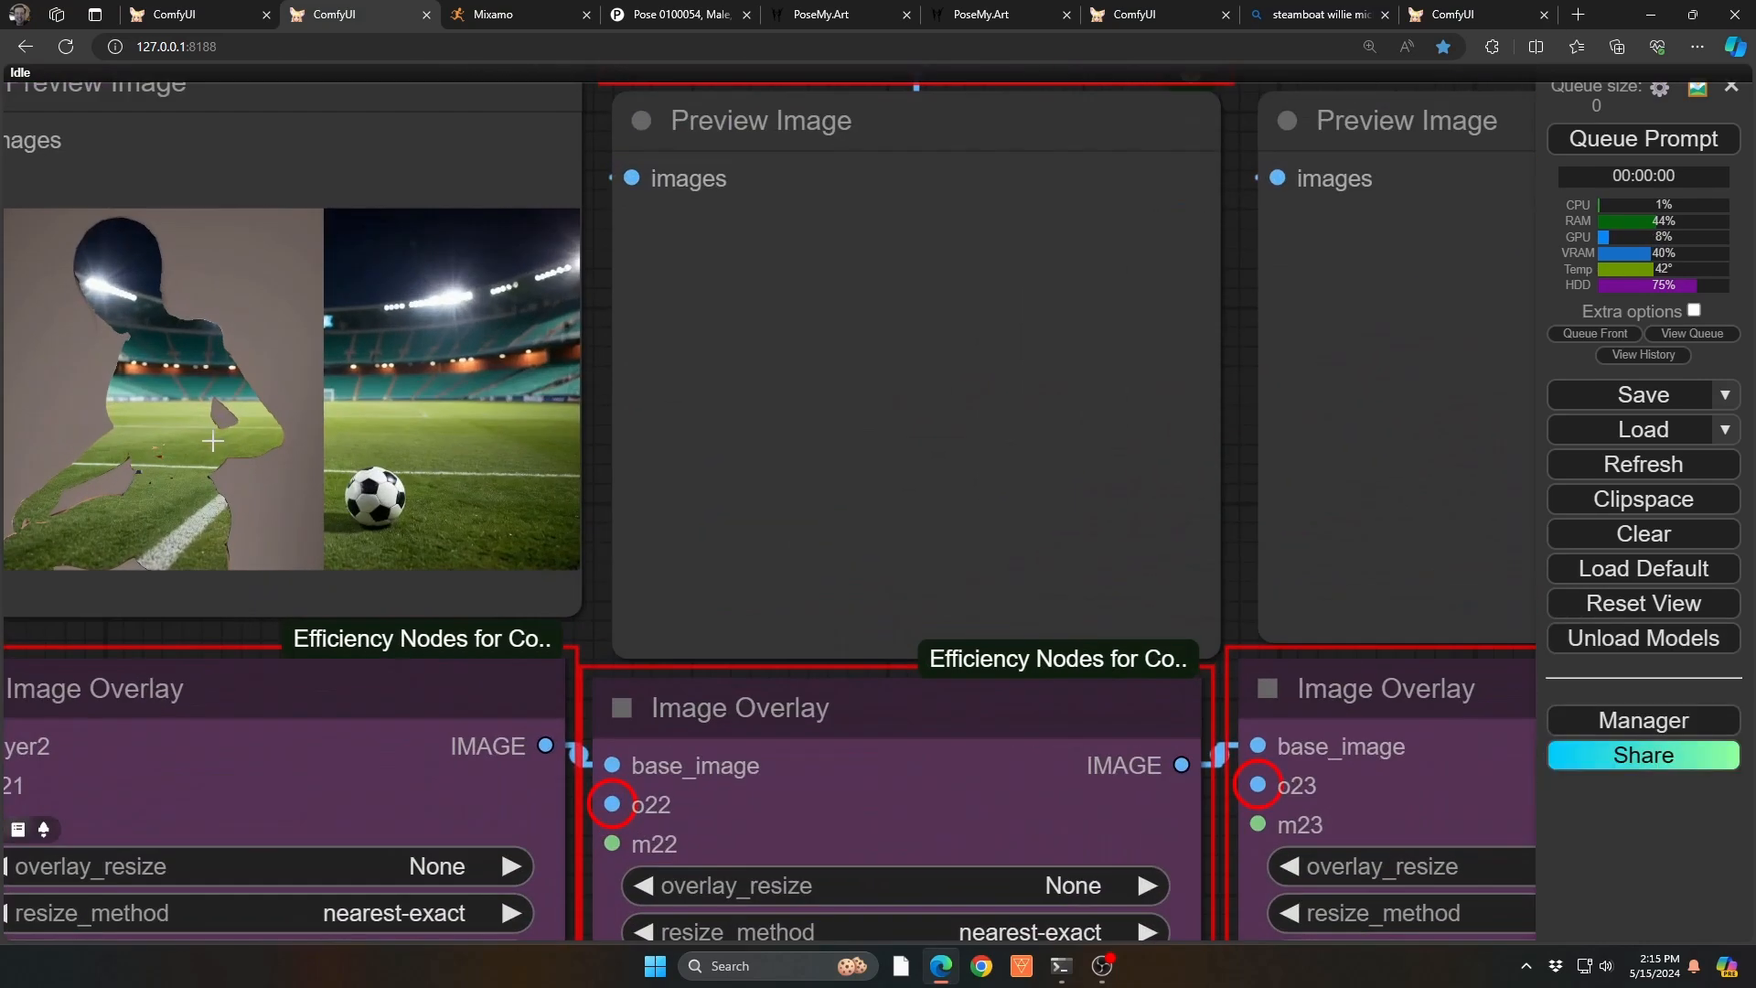
Step: Enable the bypassed InvertMask node beside the Anything Everywhere? nodes to invert the player's overlay mask
scroll(133, 316, "down", 3)
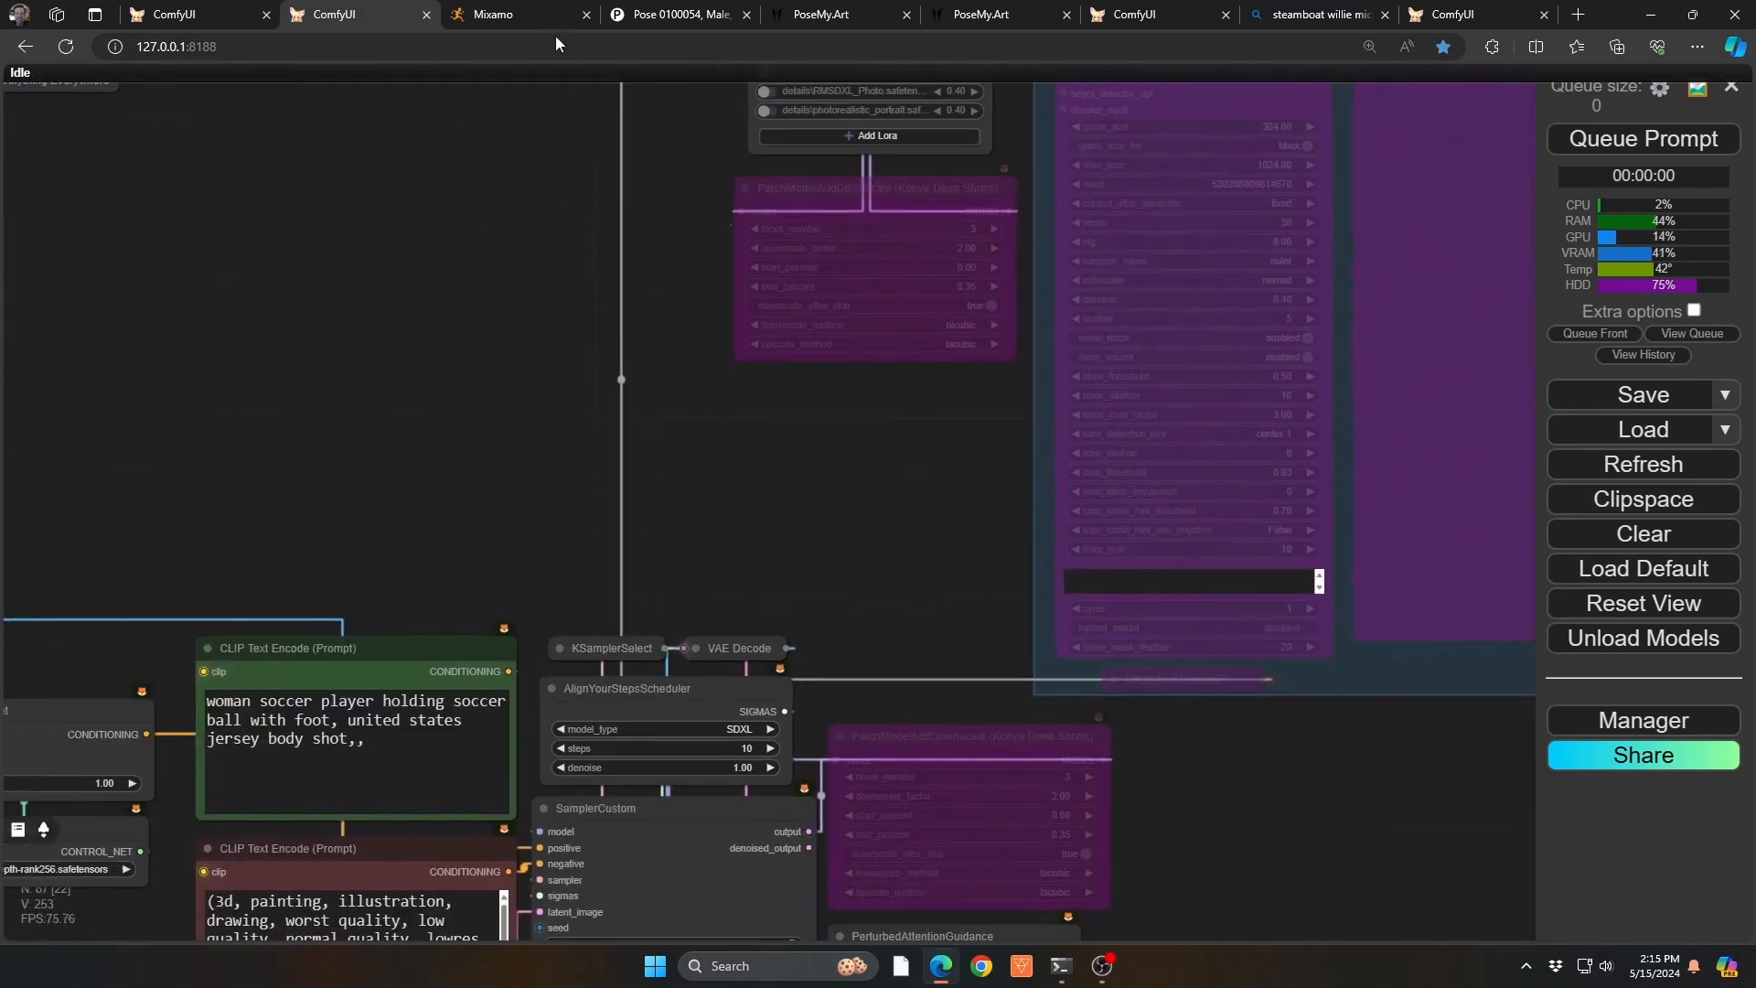
left_click_drag(1223, 805, 1103, 366)
scroll(1002, 703, "up", 3)
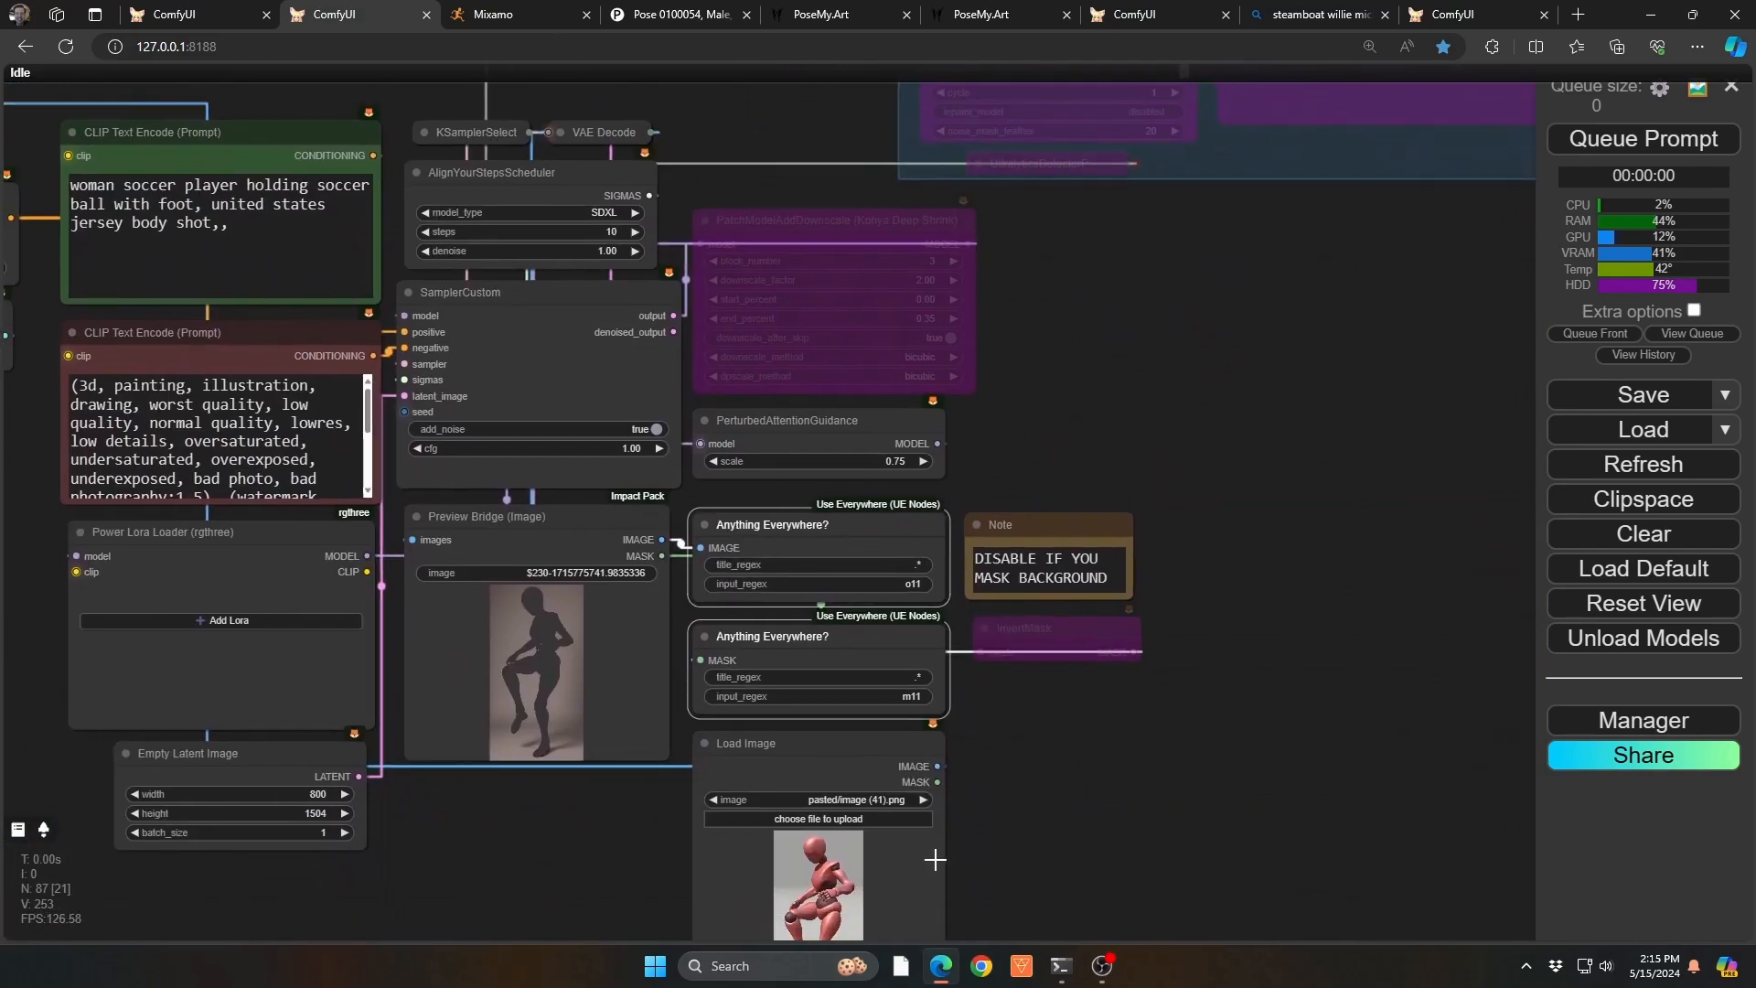
scroll(970, 562, "up", 3)
scroll(979, 551, "down", 2)
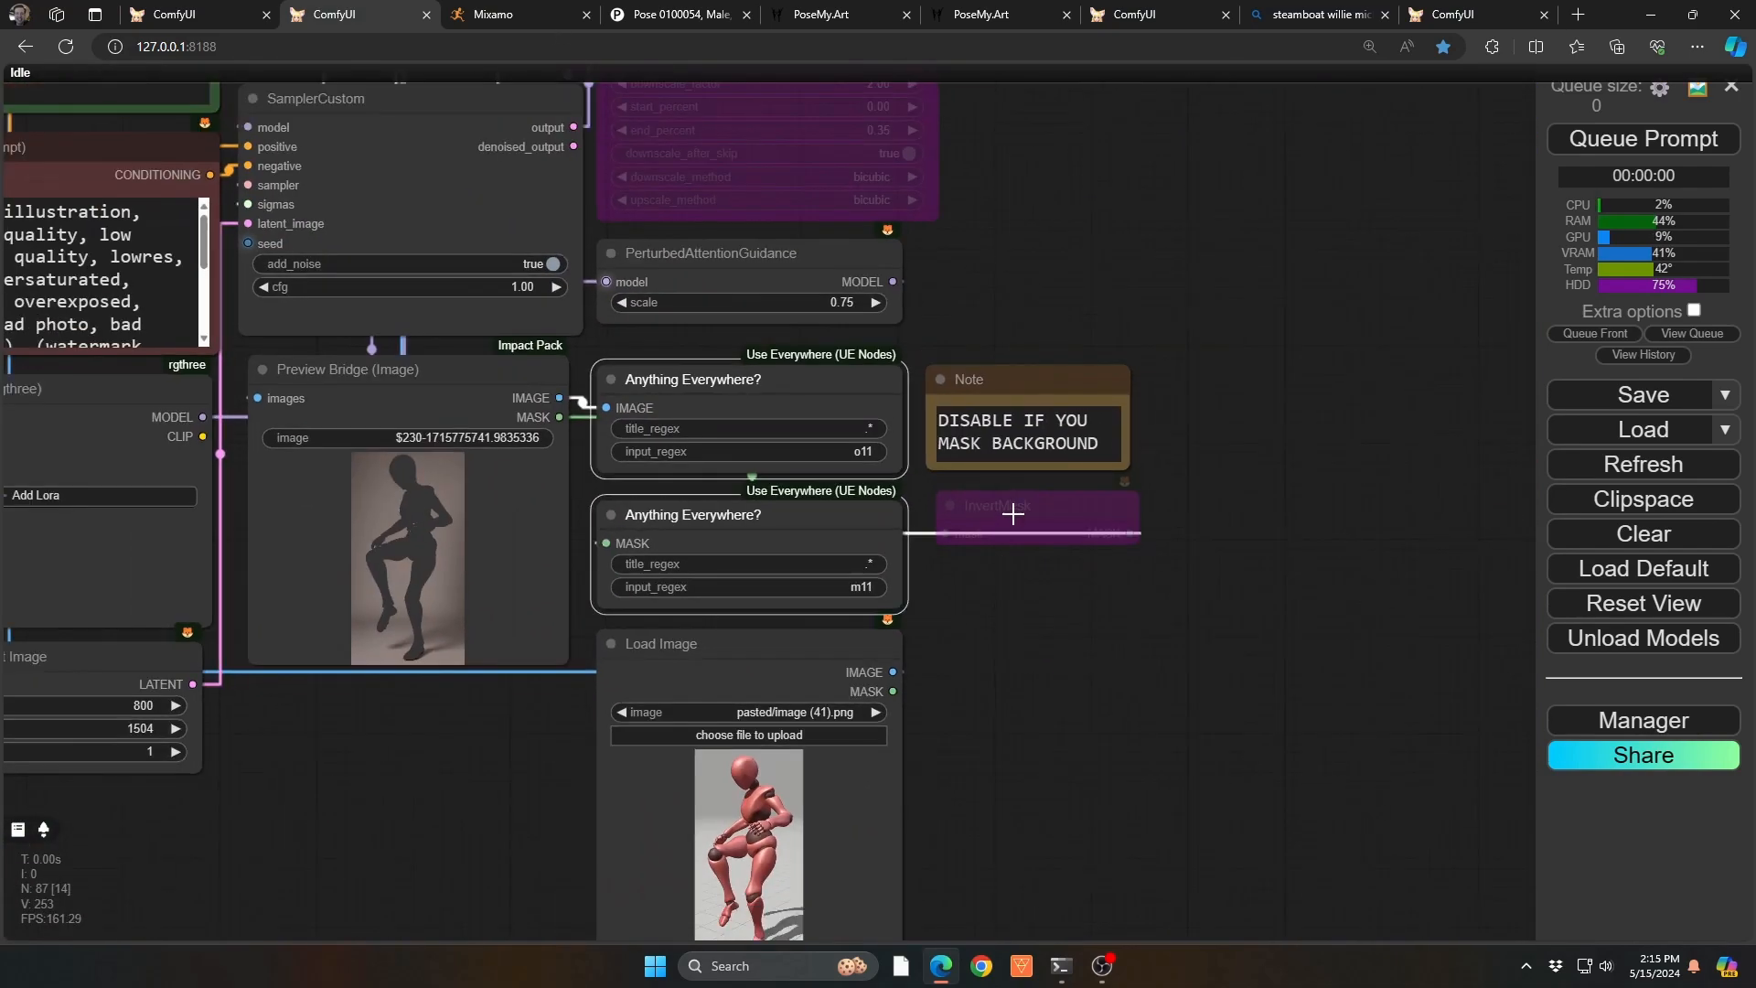
left_click(1013, 514)
key("ctrl+b")
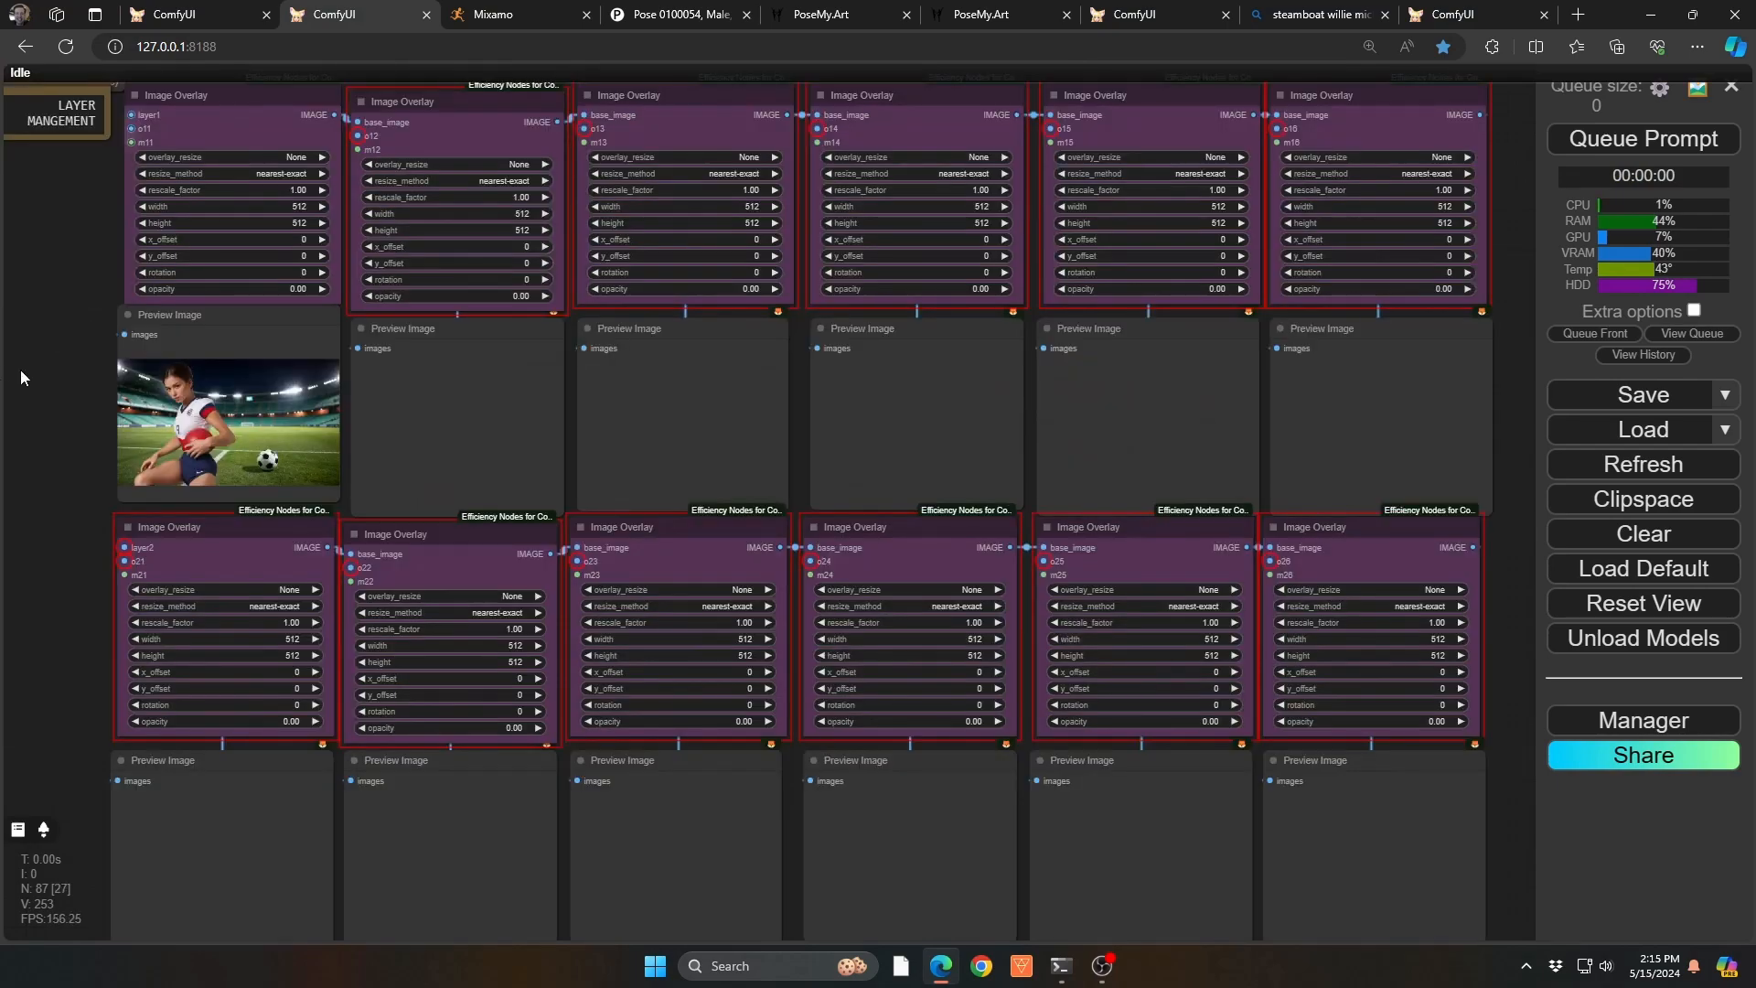
Step: Set the layer1 Image Overlay to Resize by rescale_factor with a factor of 0.70, run the workflow and inspect the composite
scroll(138, 384, "up", 5)
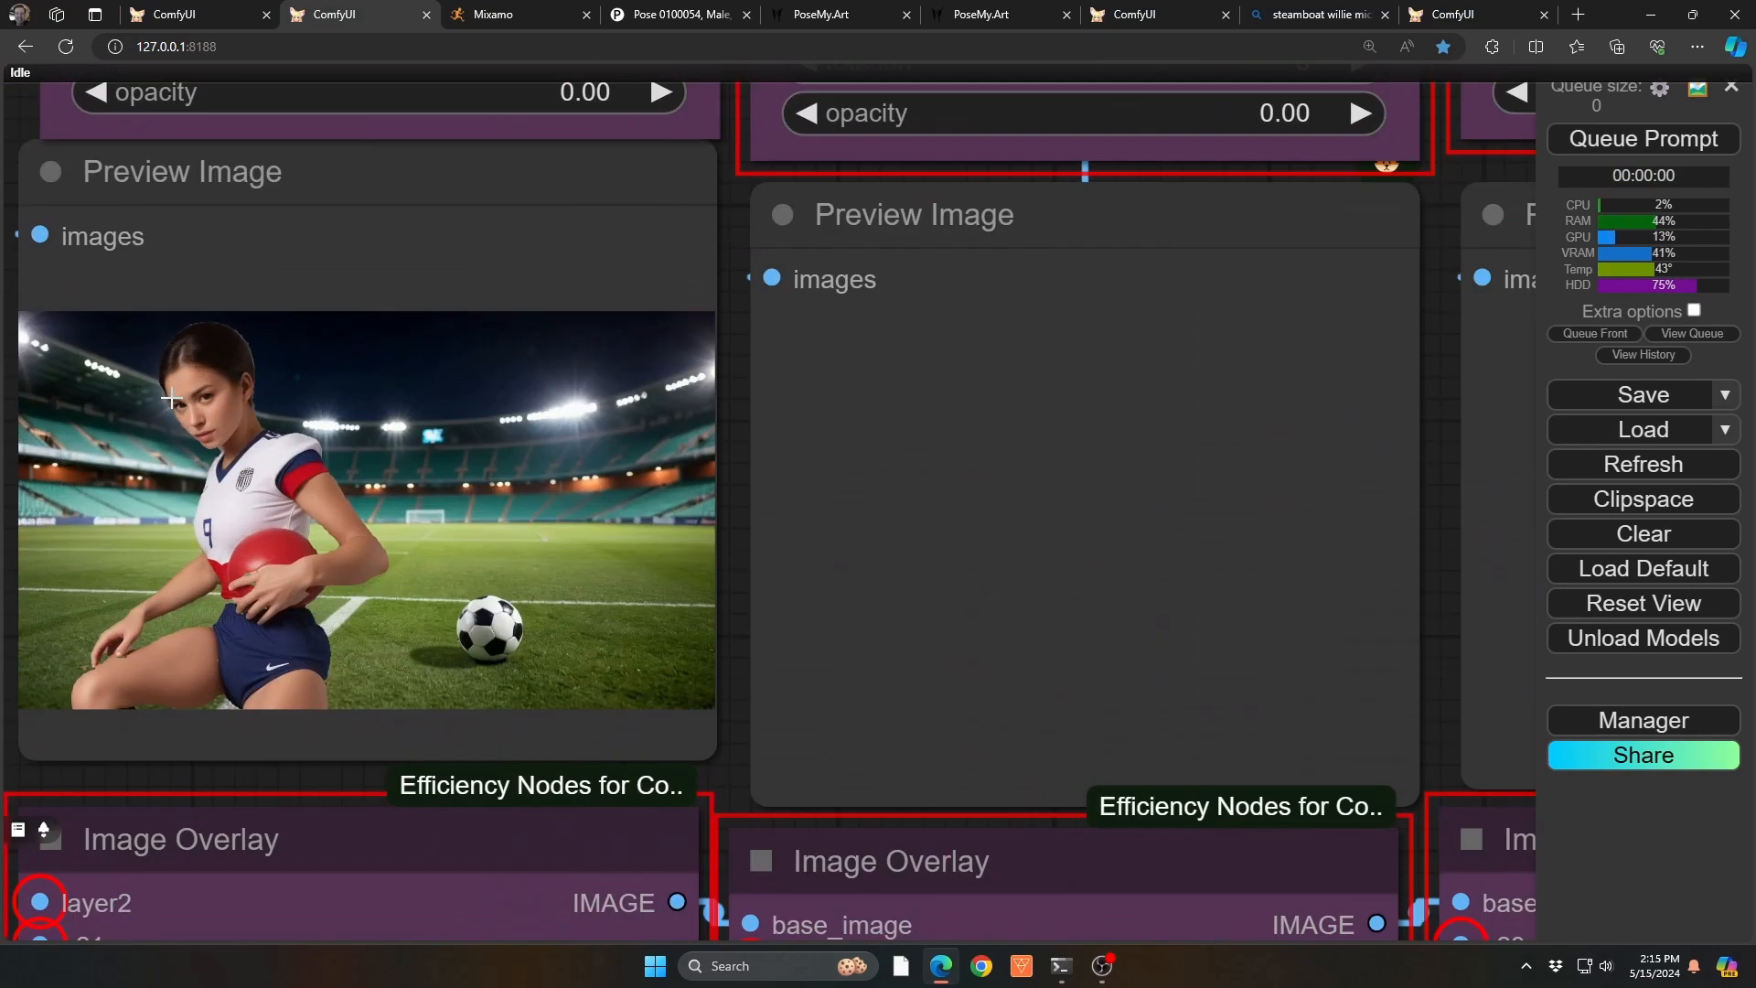
scroll(170, 399, "down", 9)
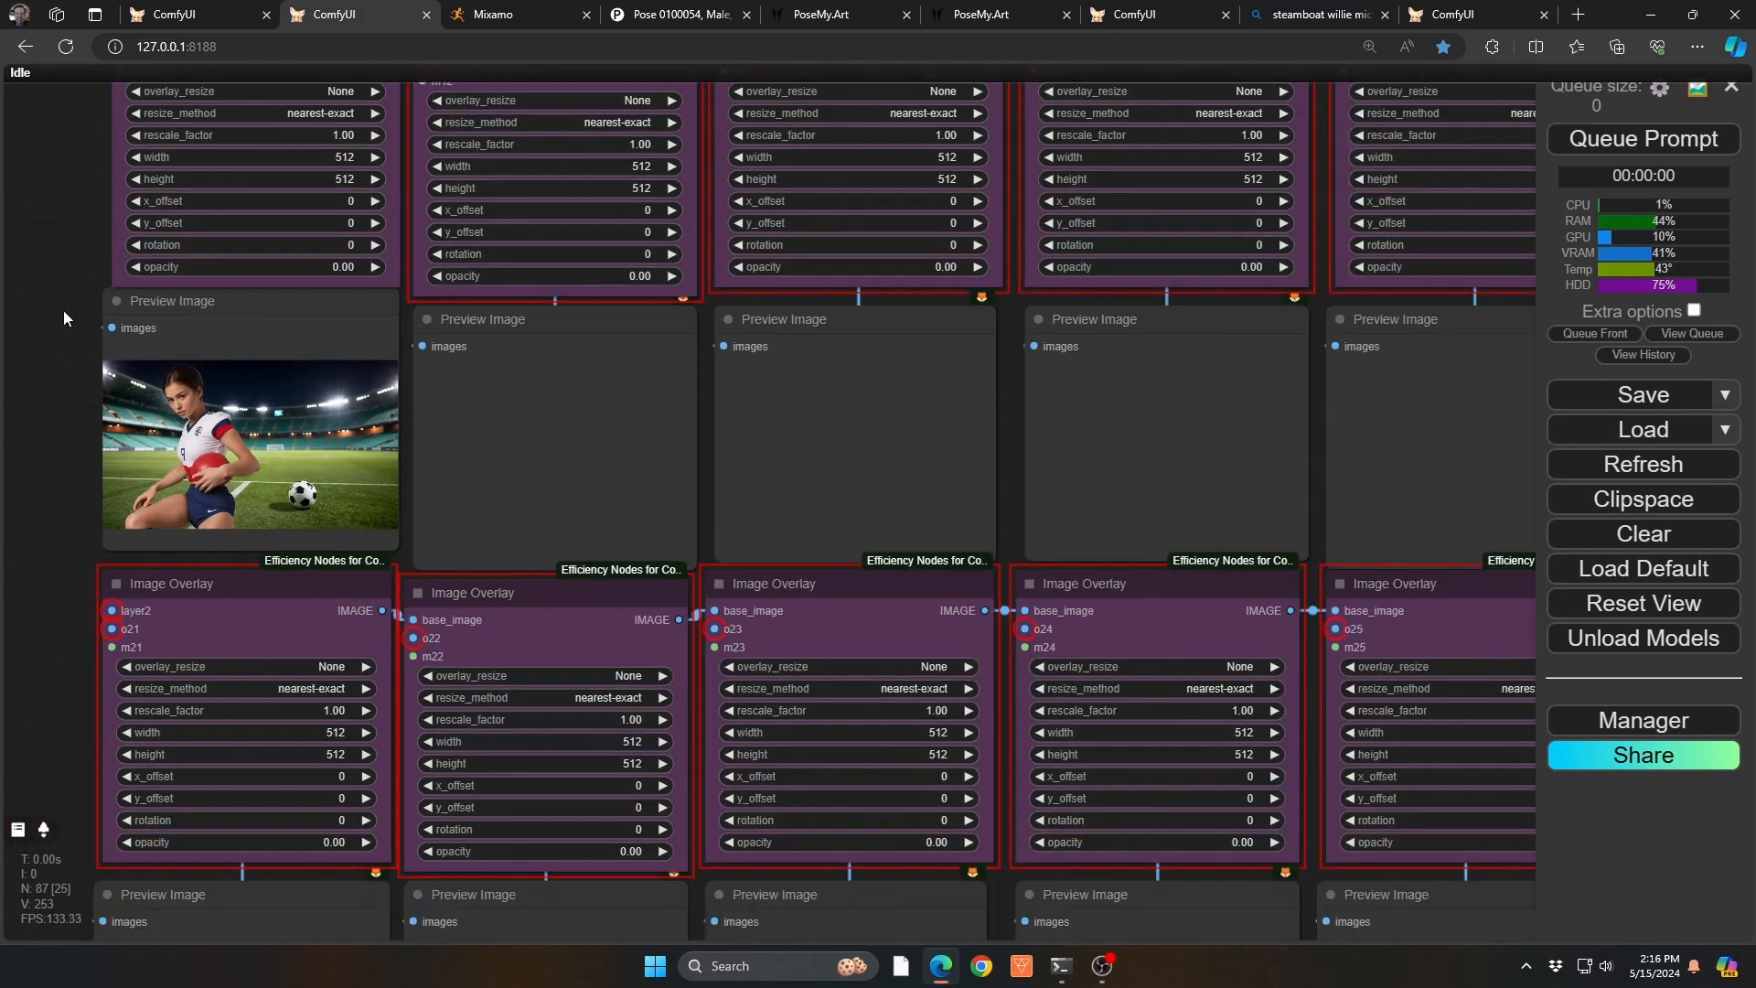
left_click_drag(63, 310, 129, 451)
left_click(426, 243)
left_click(434, 286)
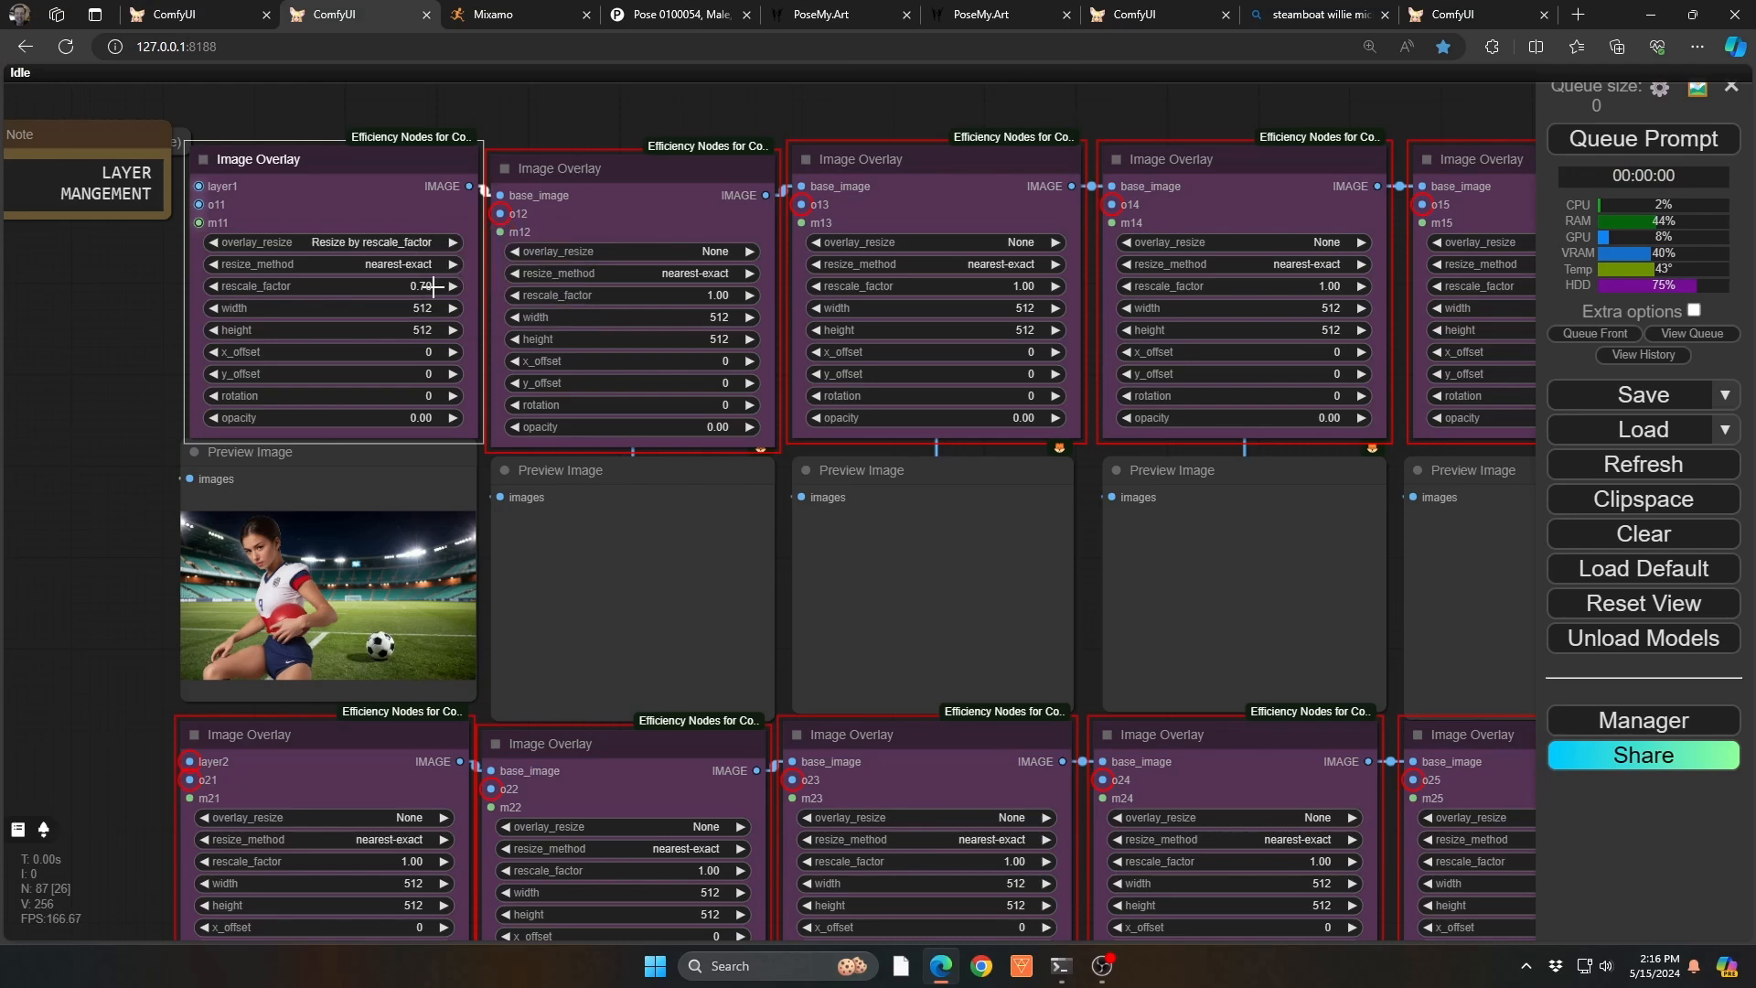
key("ctrl+Return")
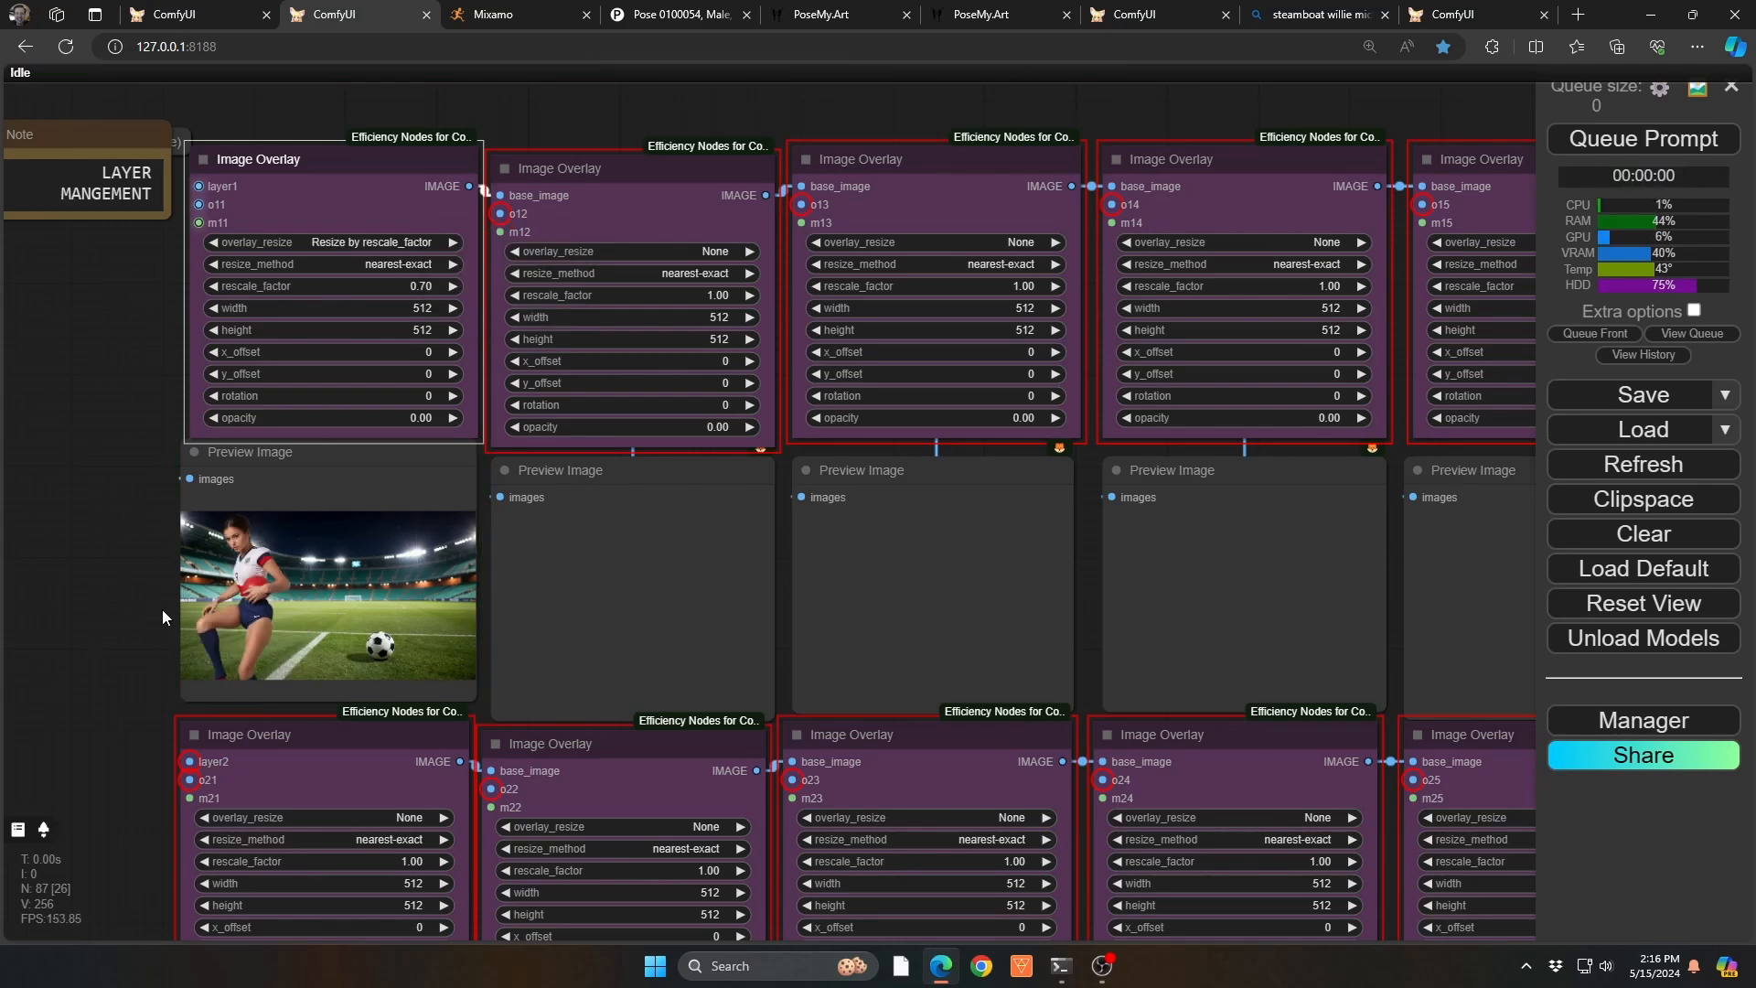
scroll(268, 617, "up", 6)
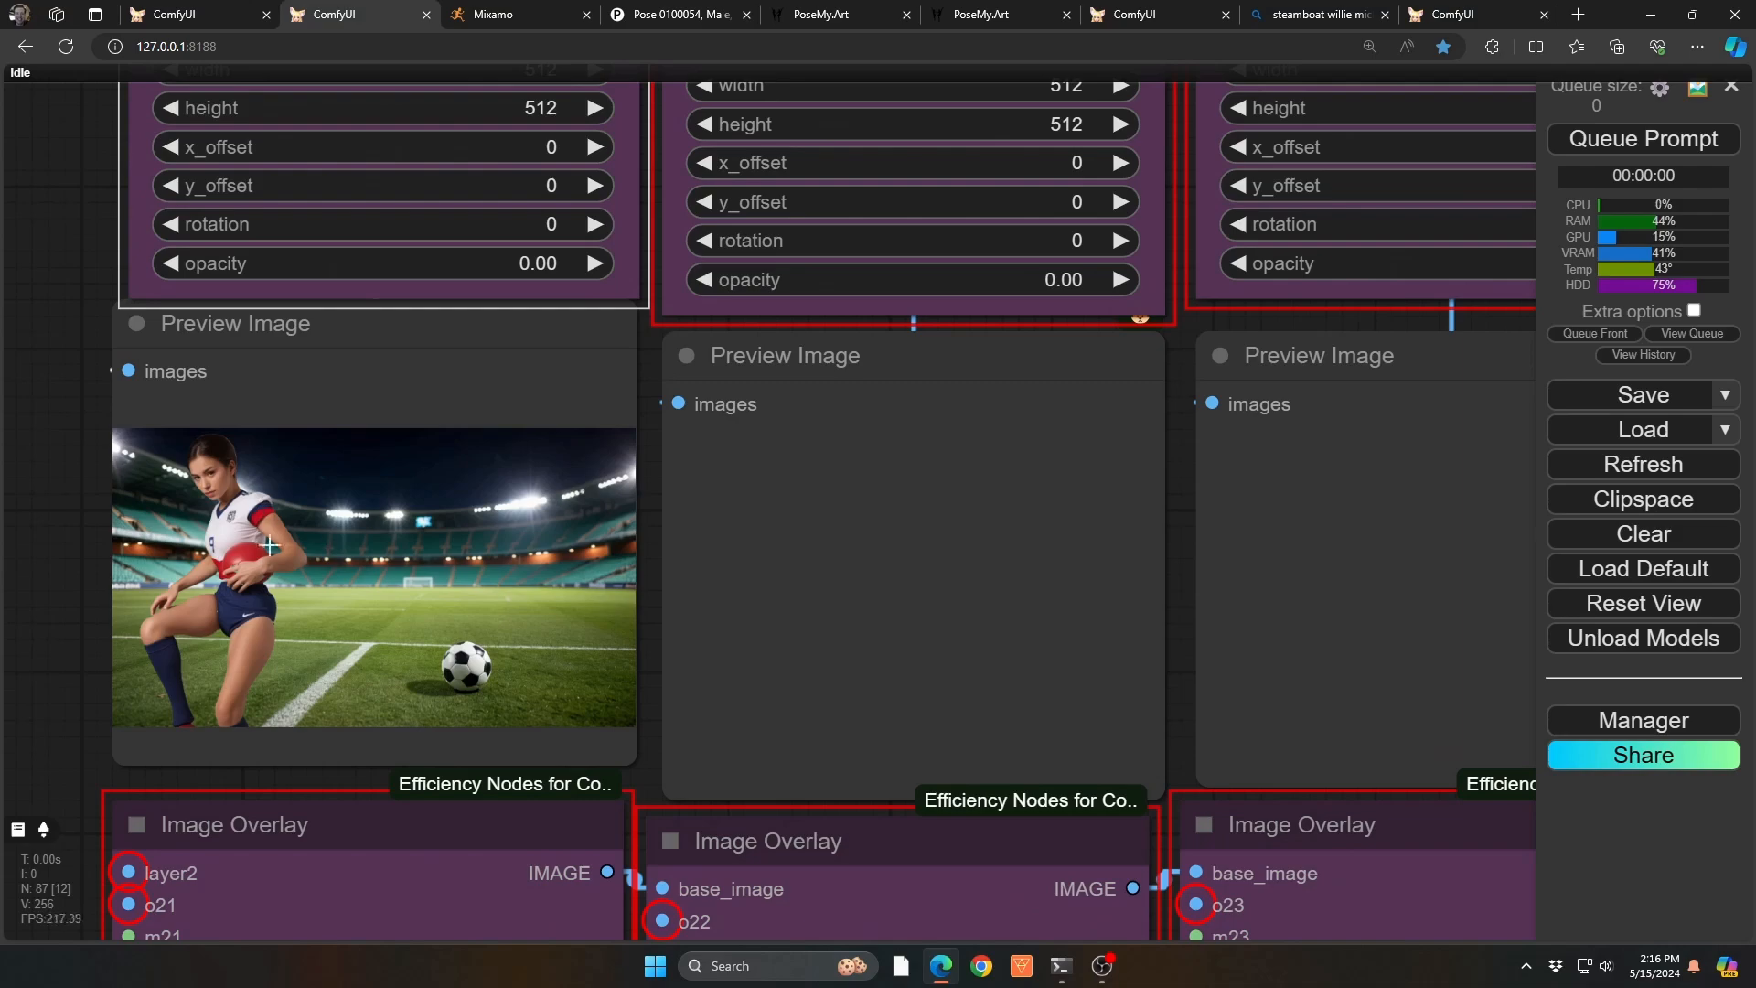
scroll(265, 555, "down", 6)
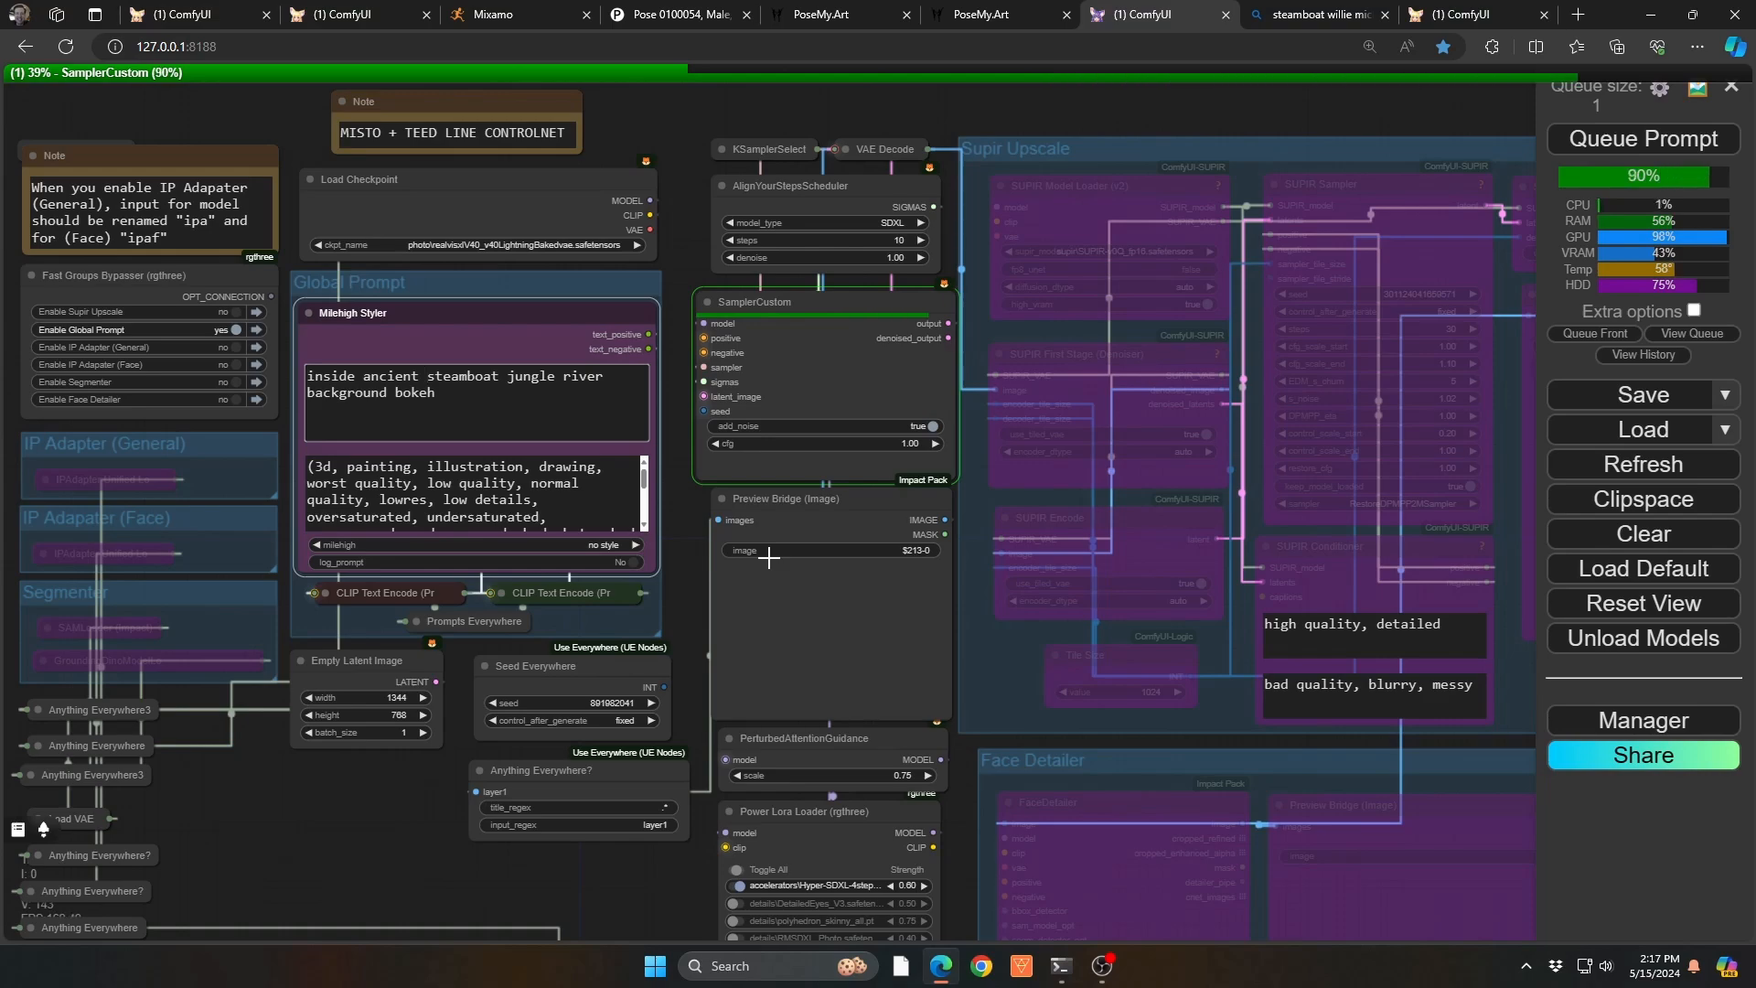
Step: Inspect the jungle river background and capture a screen snip of the Steamboat Willie picture from the image search page
scroll(757, 598, "up", 6)
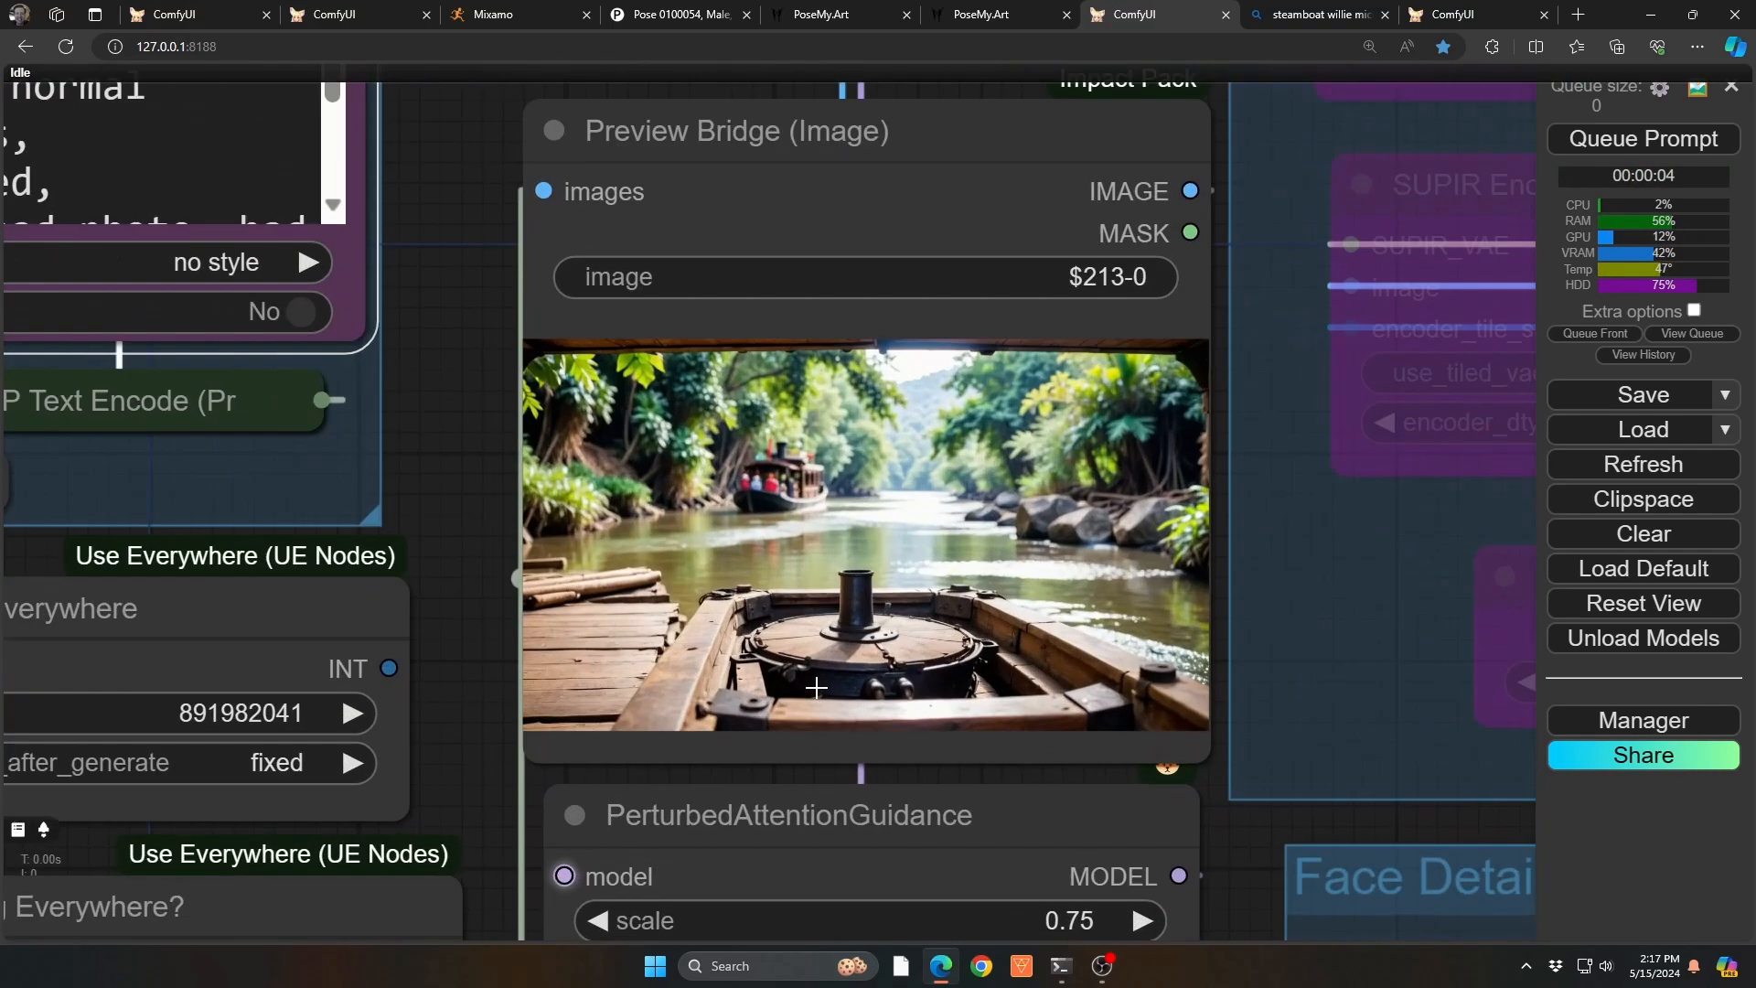
scroll(813, 686, "down", 1)
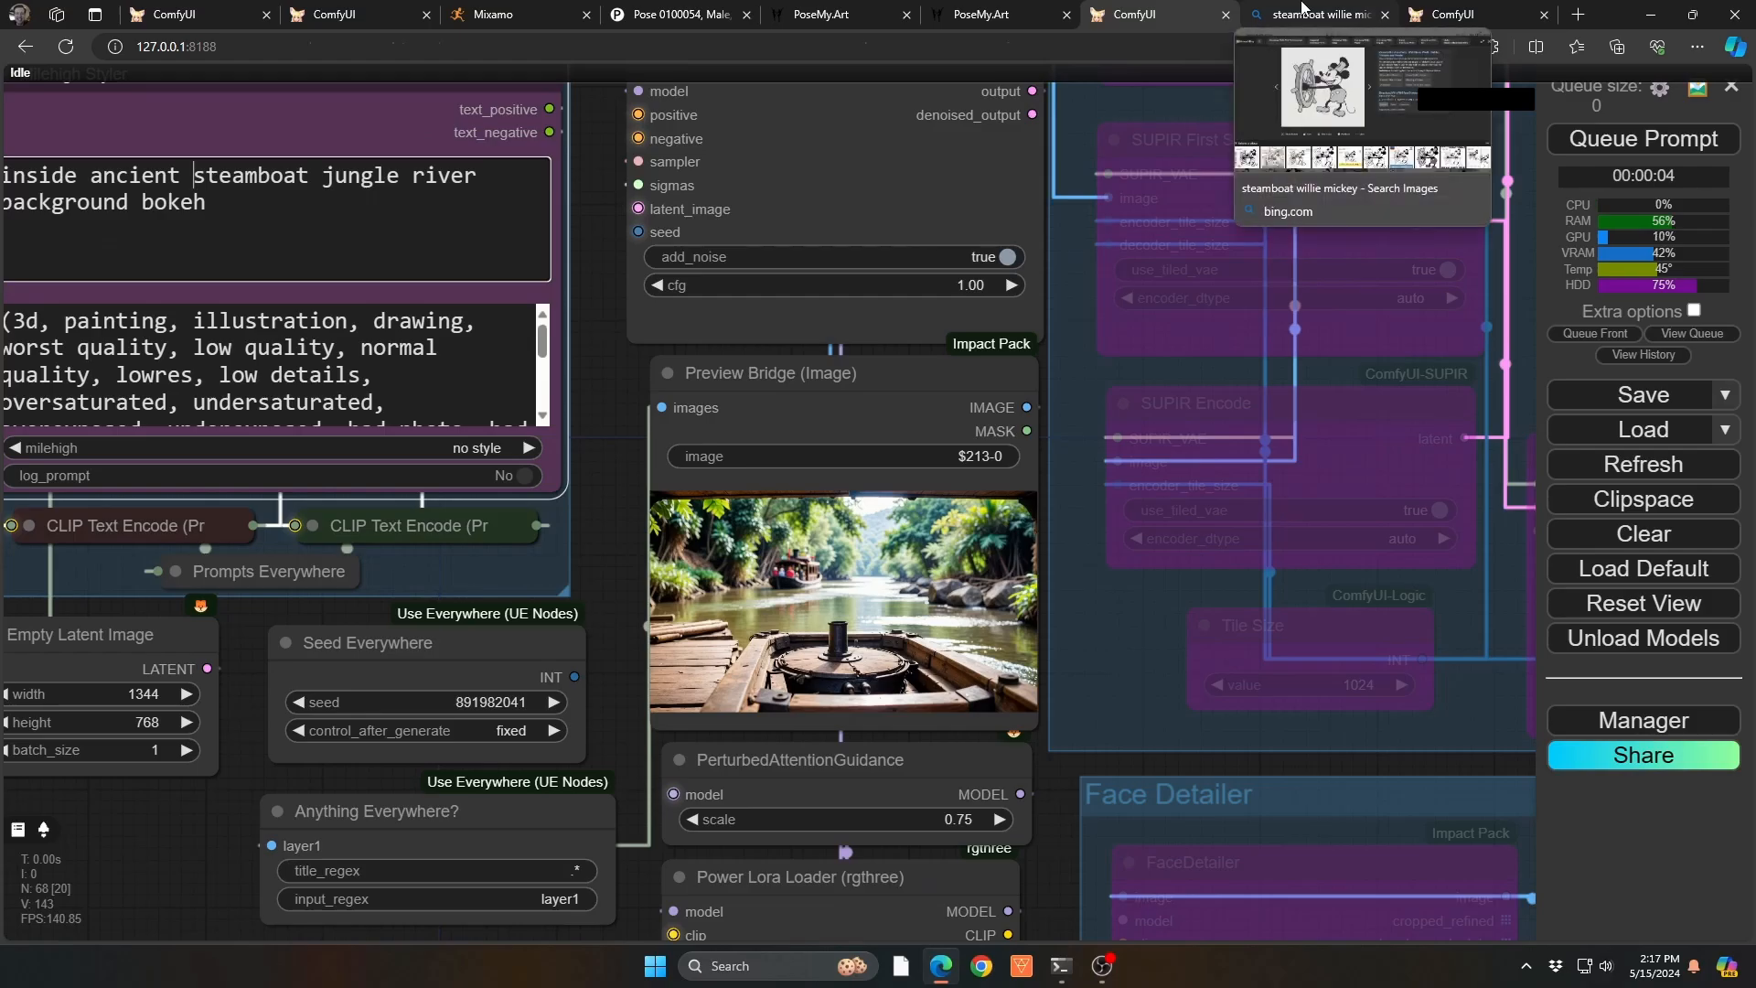
left_click(1304, 11)
key("super+shift+s")
left_click_drag(422, 194, 853, 618)
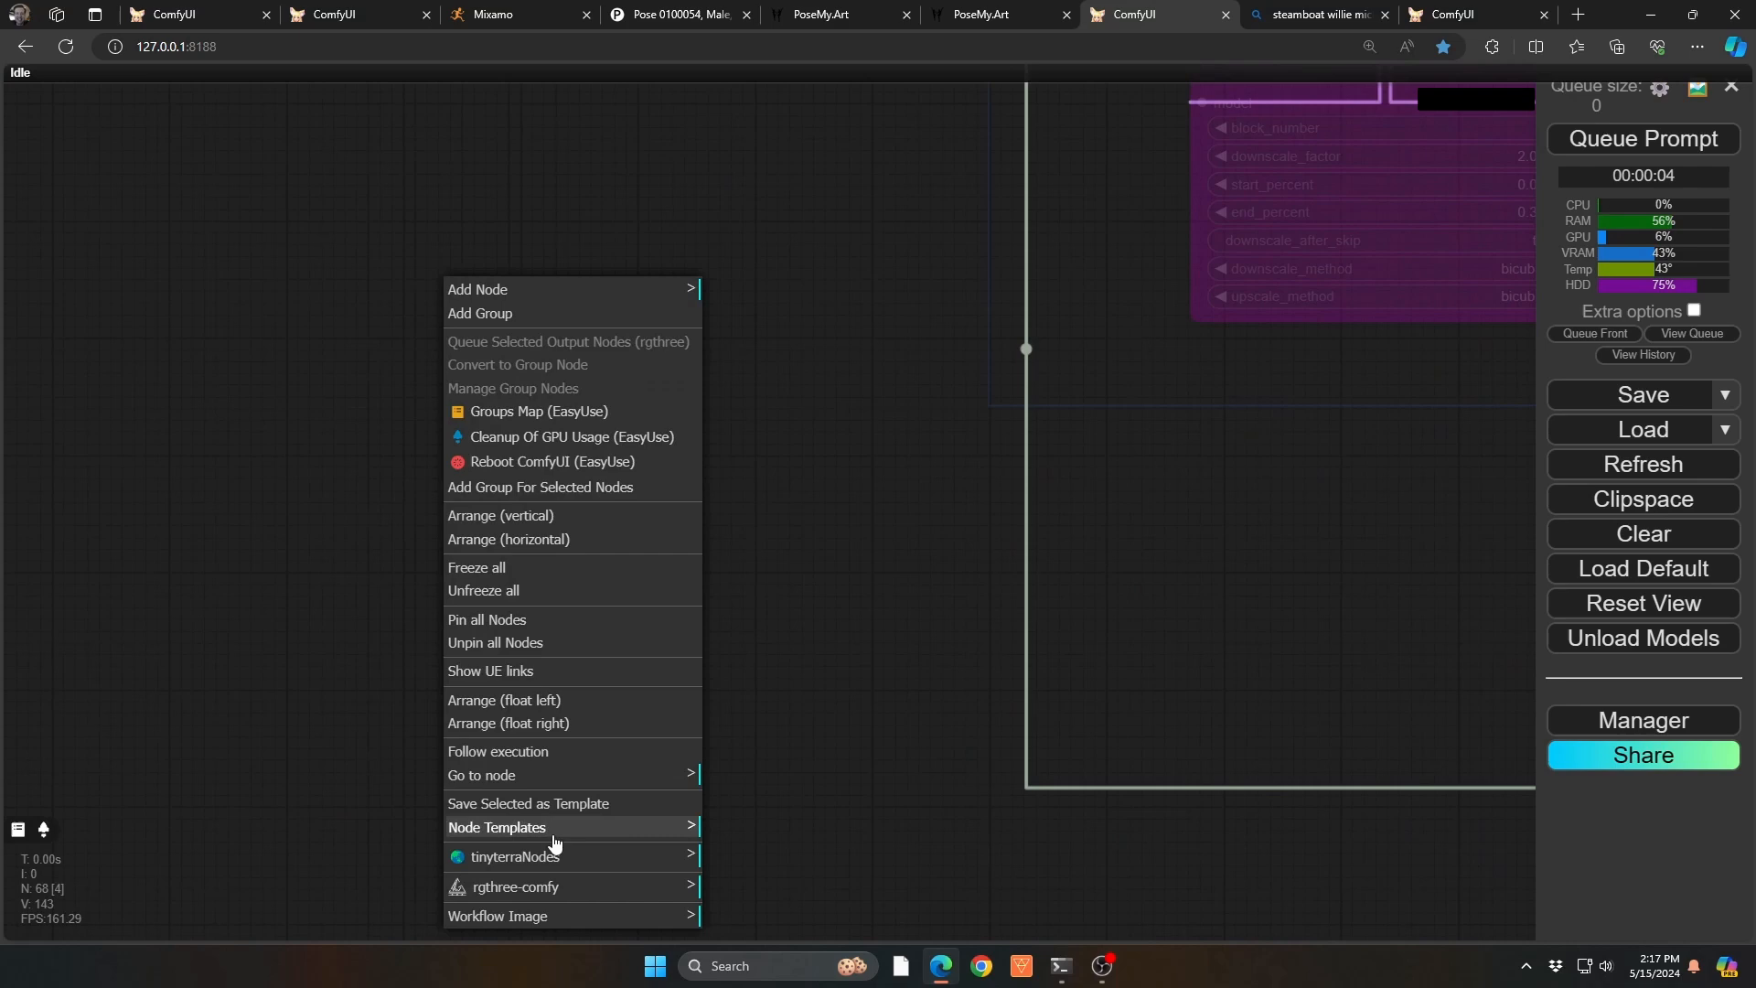
Step: Insert the NEW Subject node template into the steamboat workflow and open its positive prompt for editing
left_click(553, 833)
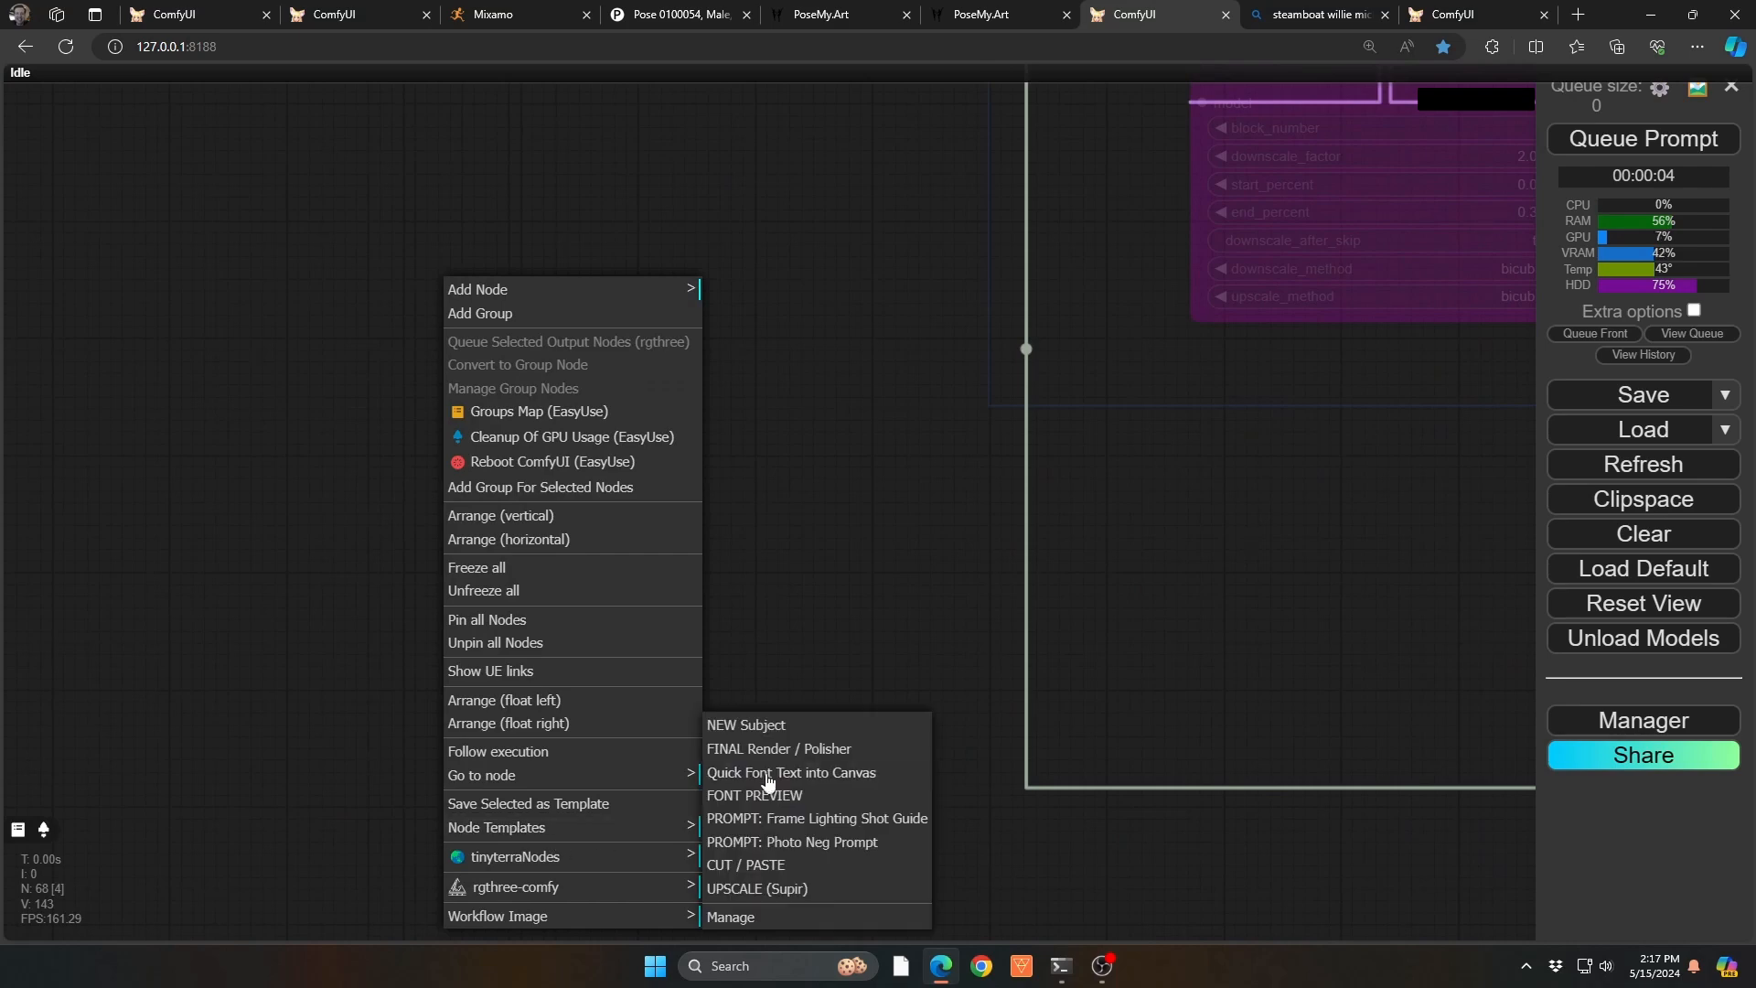
left_click(777, 729)
left_click_drag(294, 596, 70, 356)
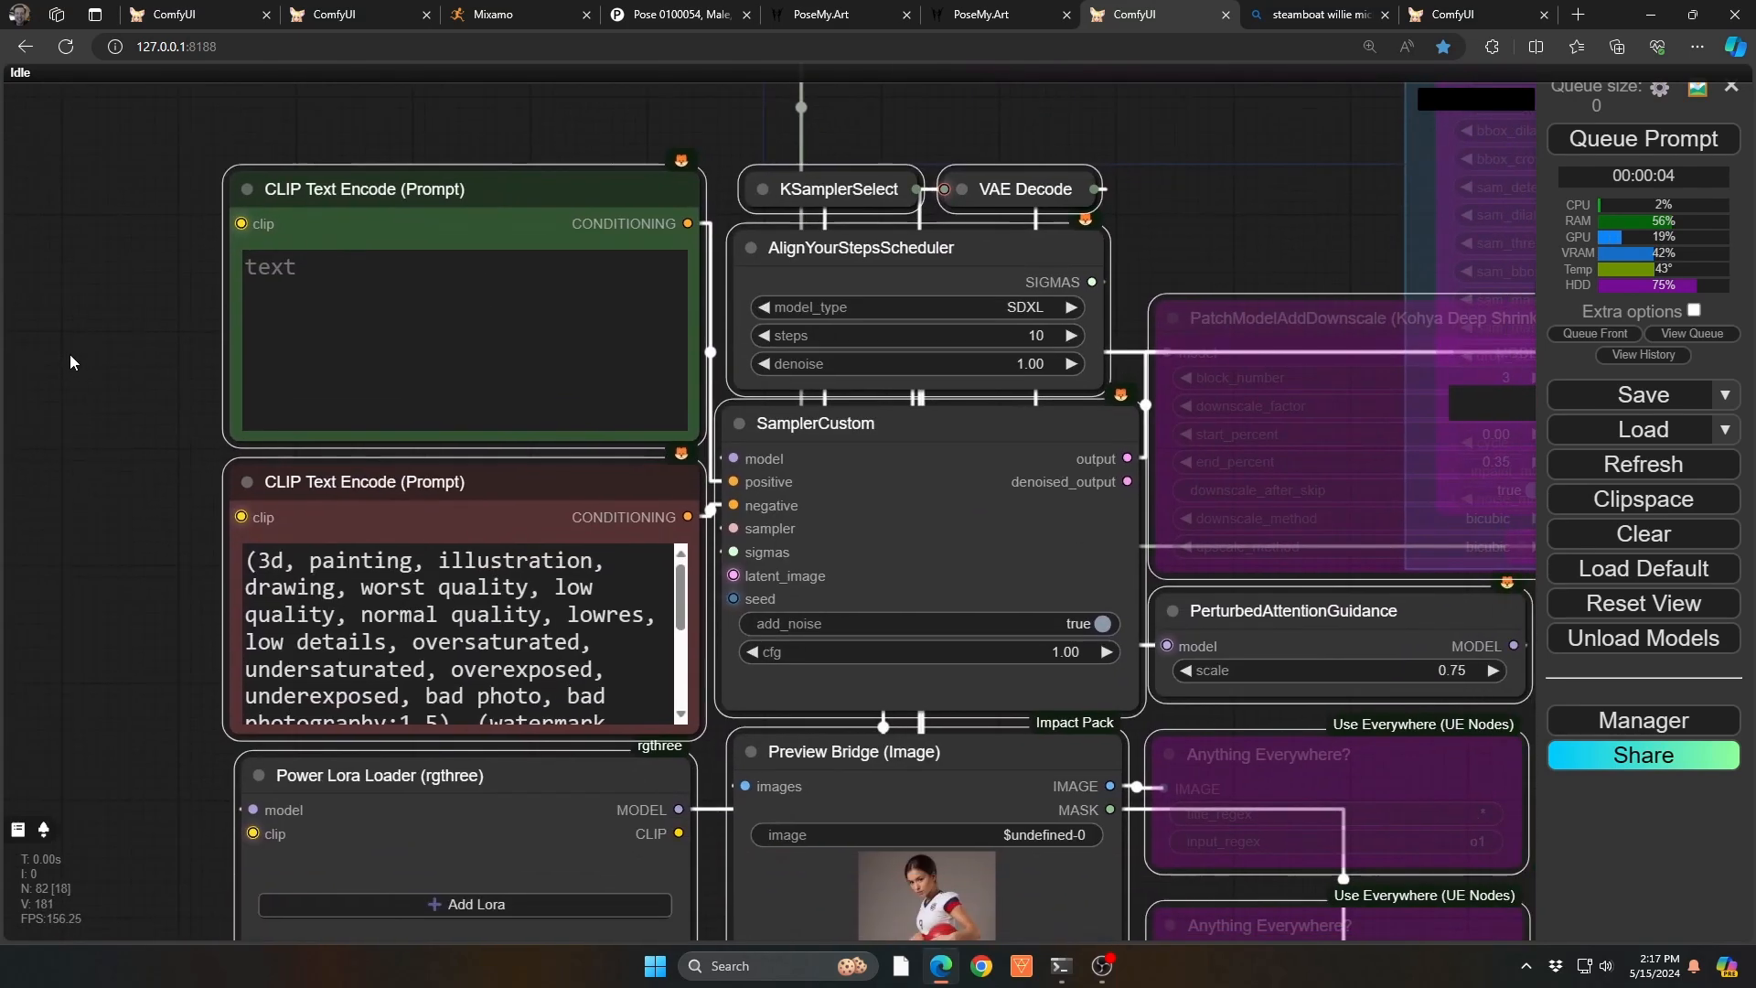
left_click(357, 352)
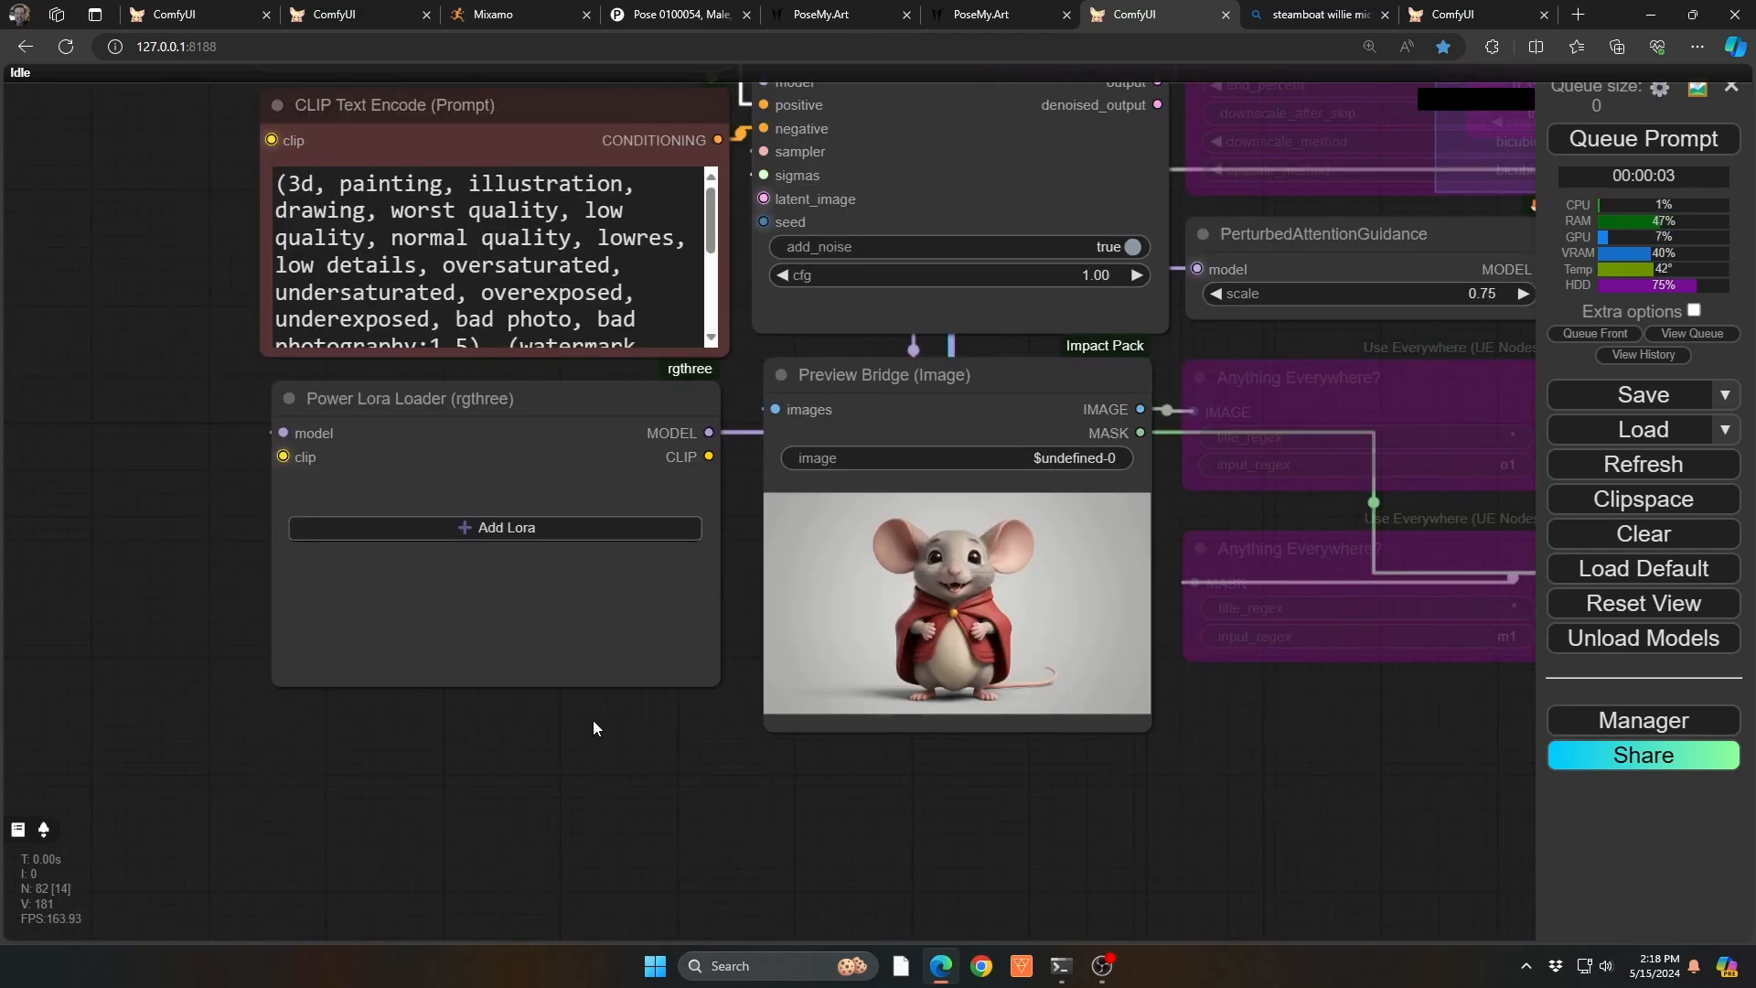
Step: Paste the captured cartoon mouse picture as a Load Image node and place it beneath the Power Lora Loader
key("ctrl+v")
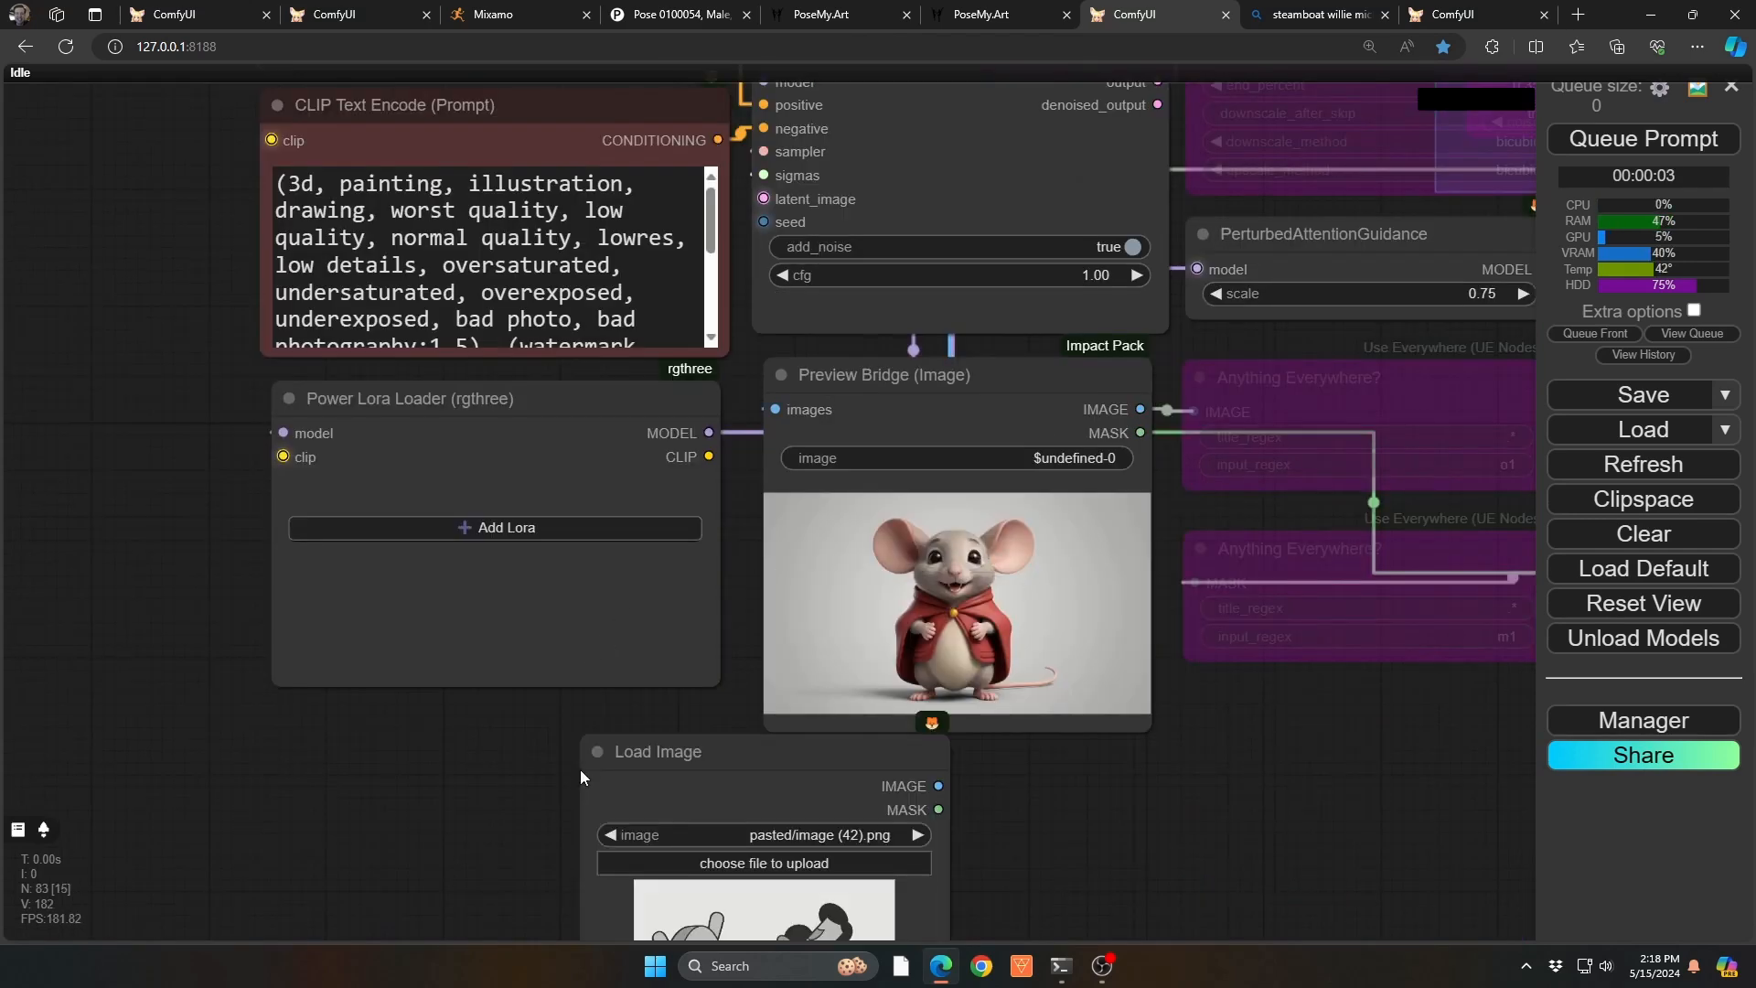
left_click_drag(1143, 764, 1290, 527)
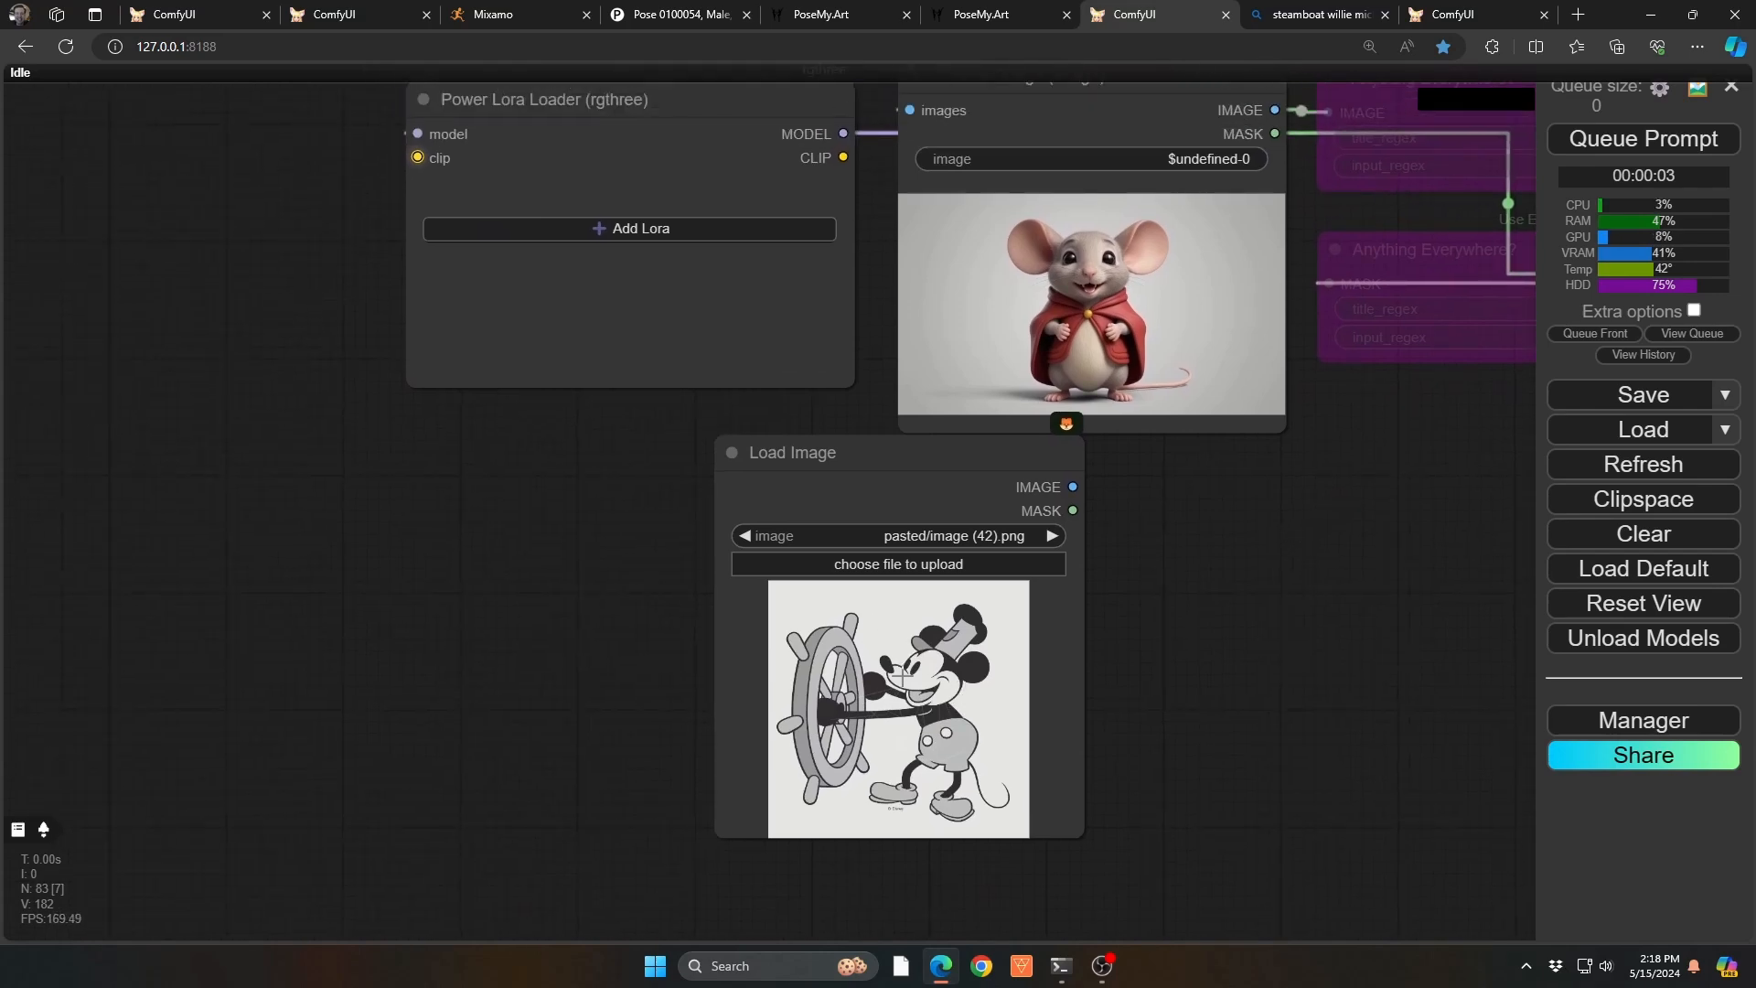
left_click_drag(936, 464, 448, 521)
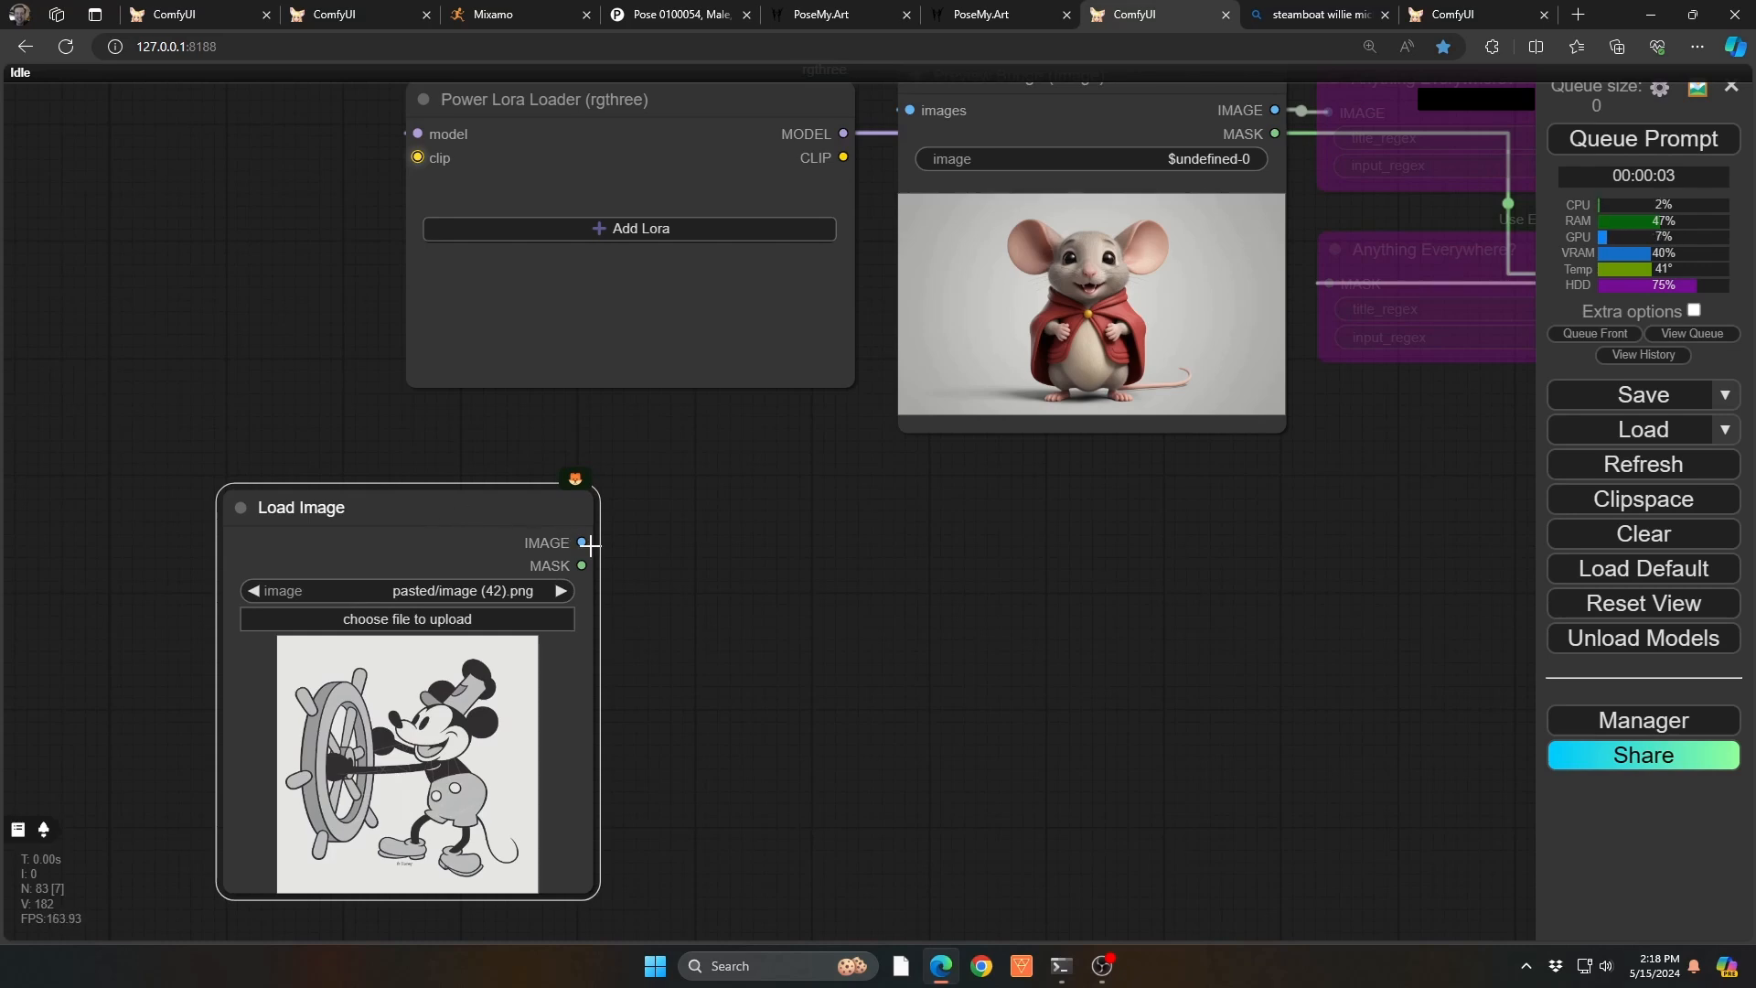
Step: Connect the Load Image output to a new TEEDPreprocessor node and set its resolution to 1024
left_click_drag(582, 543, 695, 576)
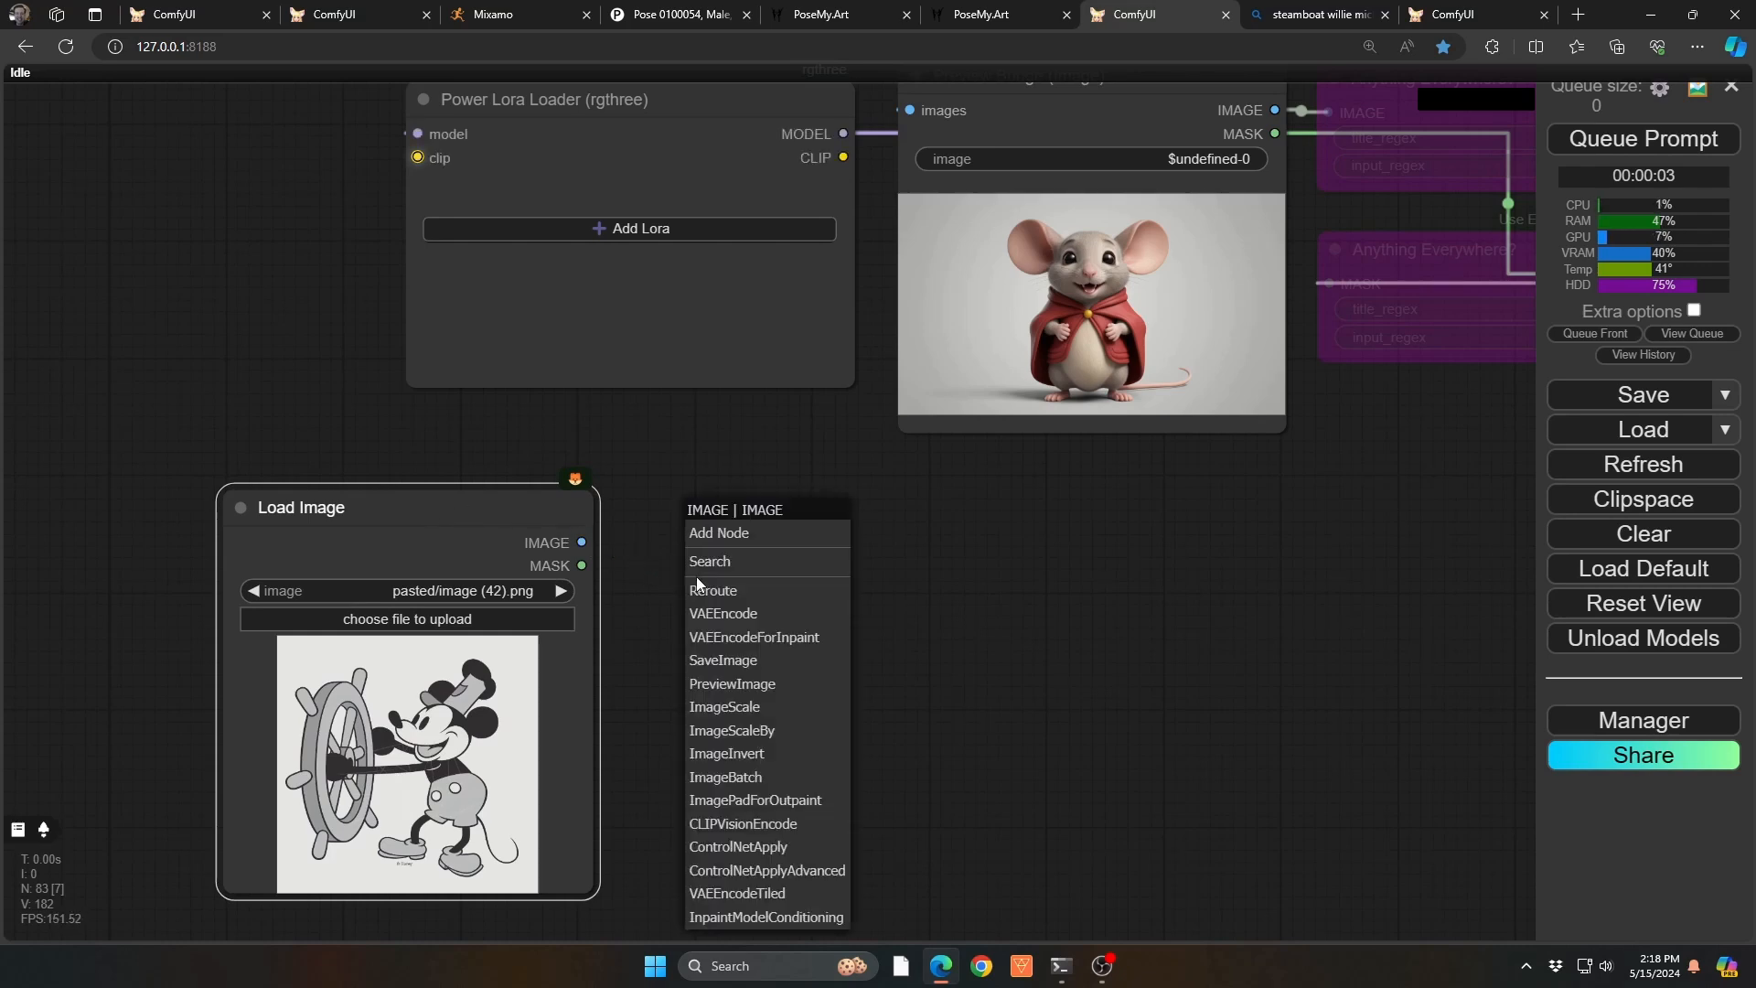
left_click(713, 565)
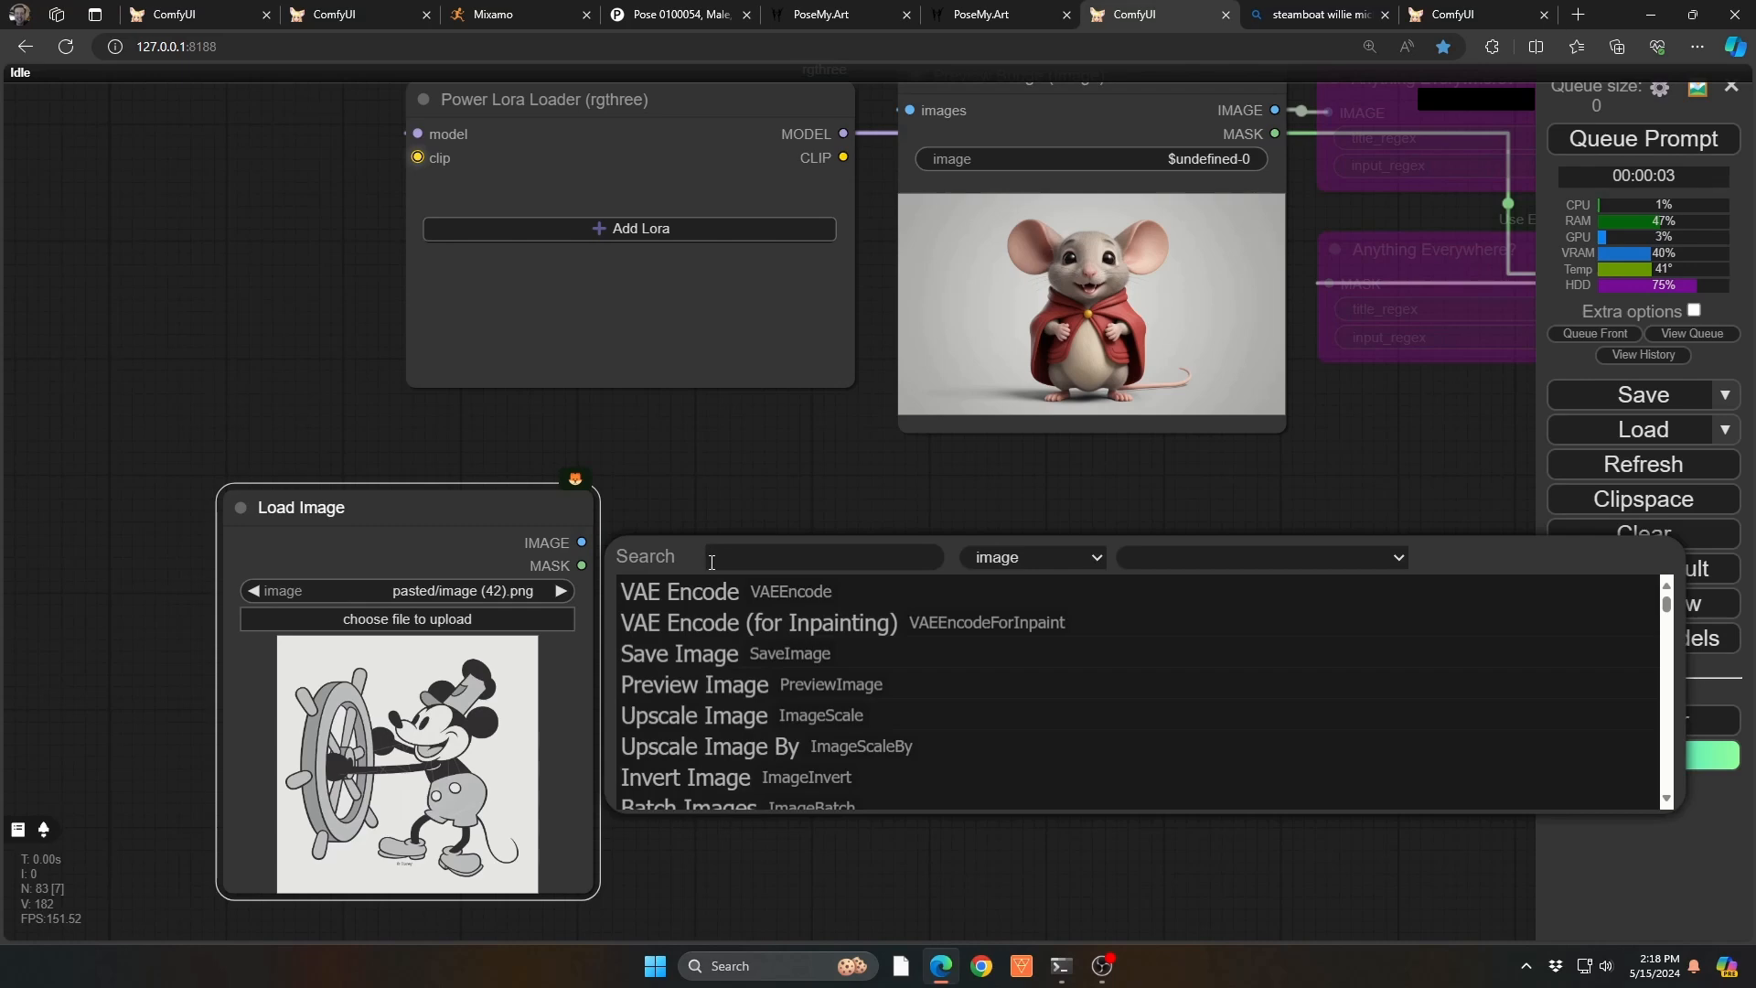
type("teed")
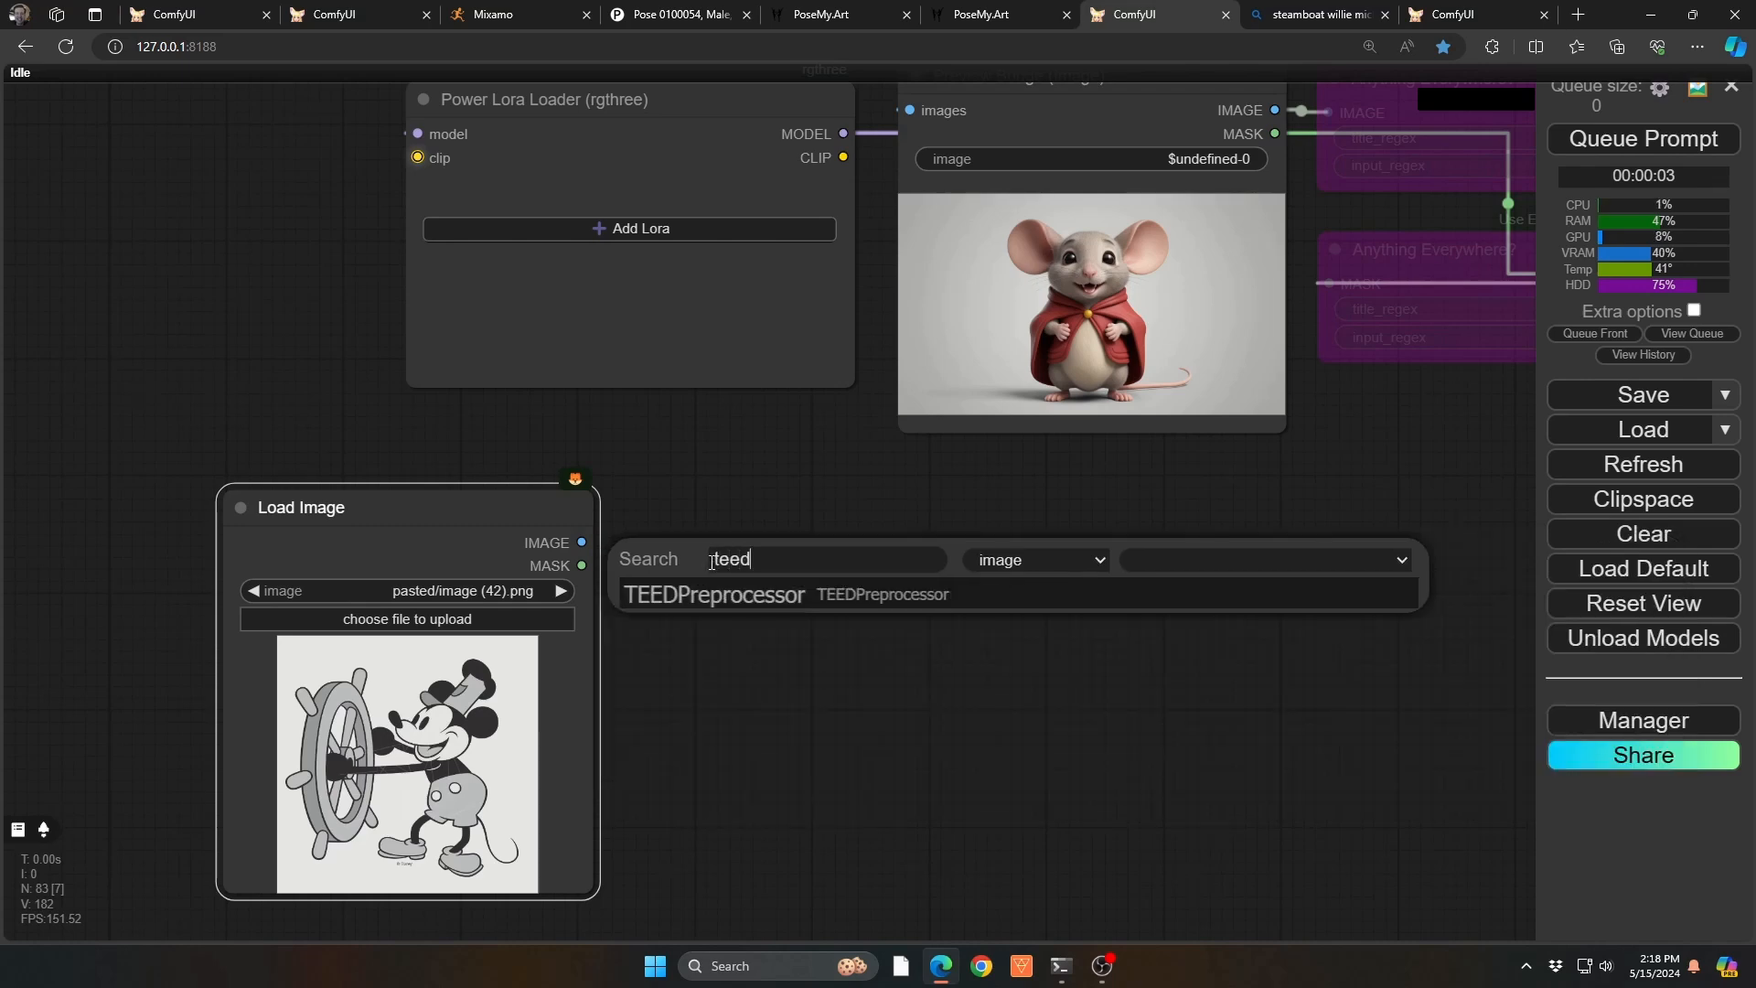
left_click(813, 596)
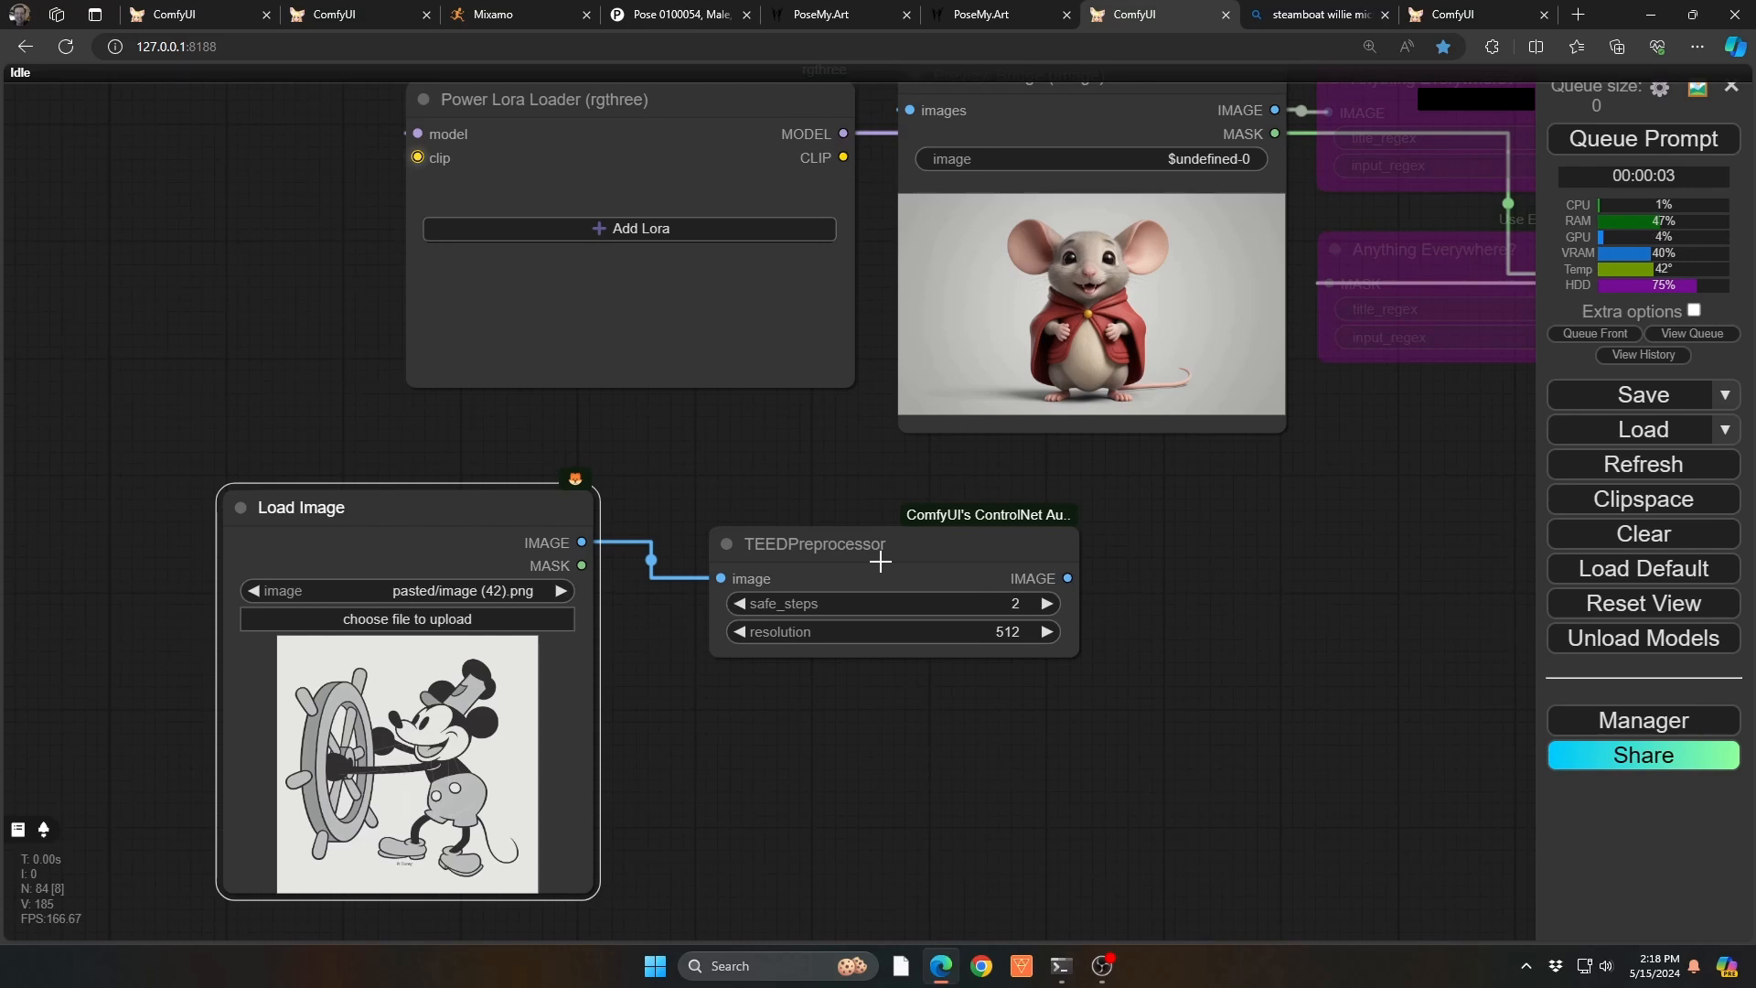
left_click(1007, 632)
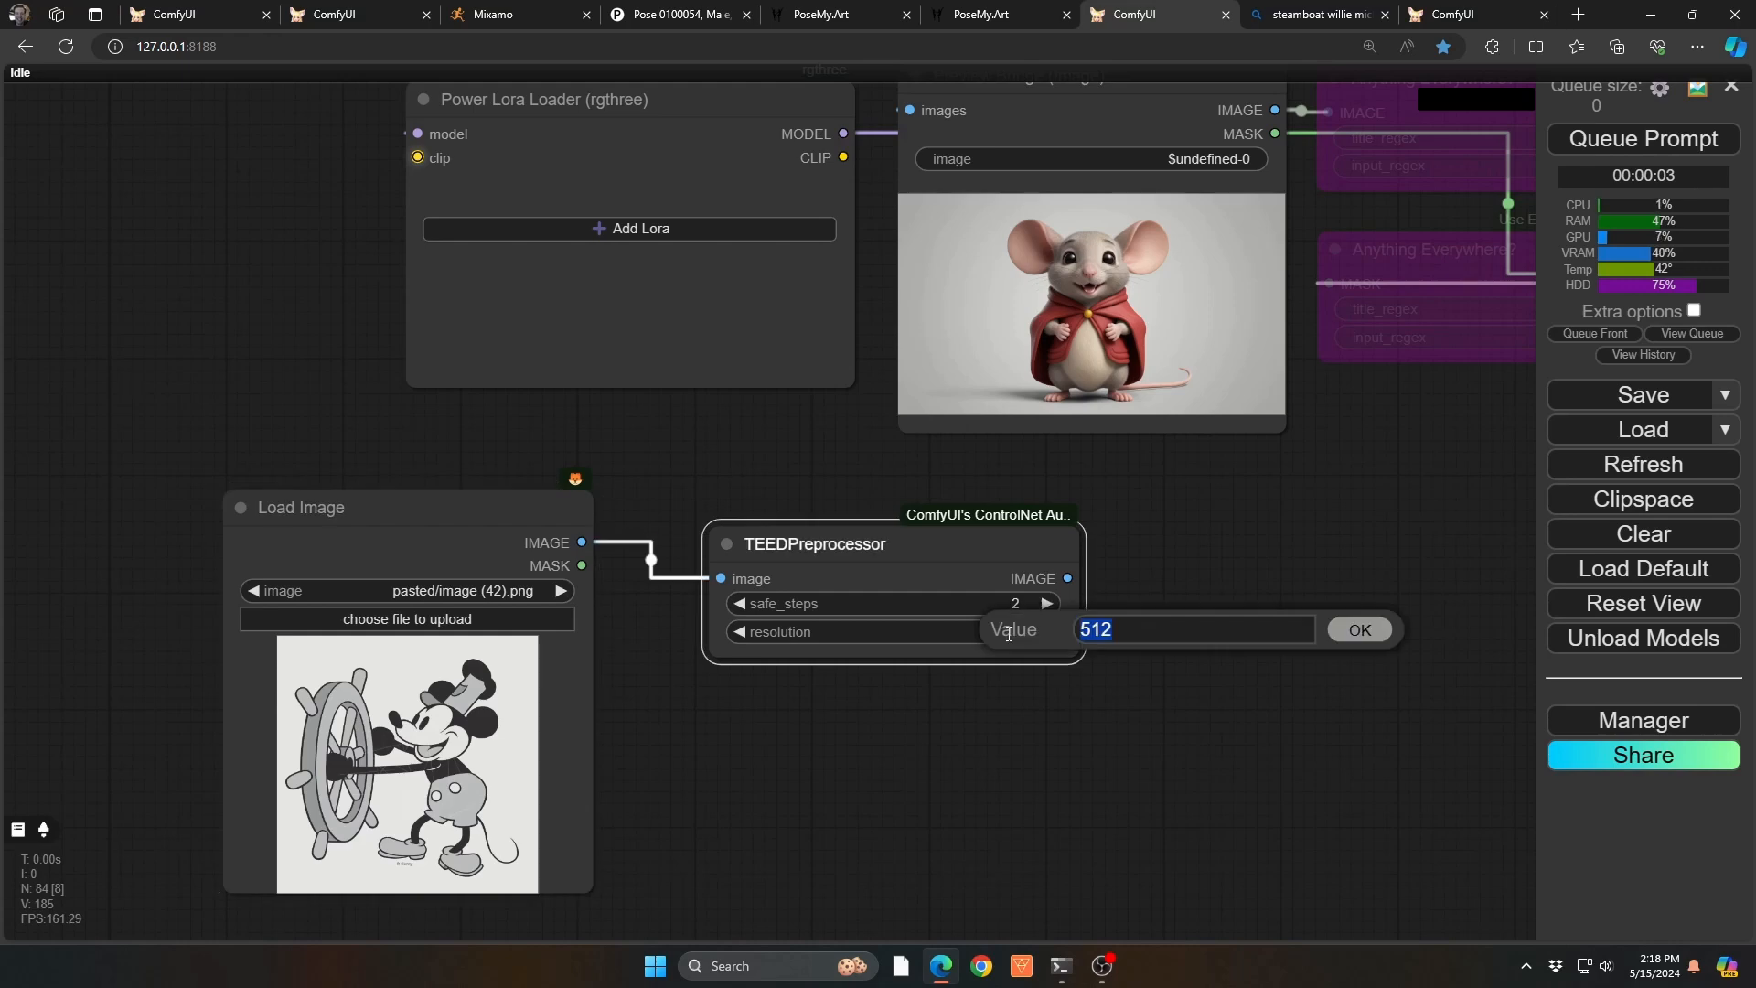
type("1024")
key("Return")
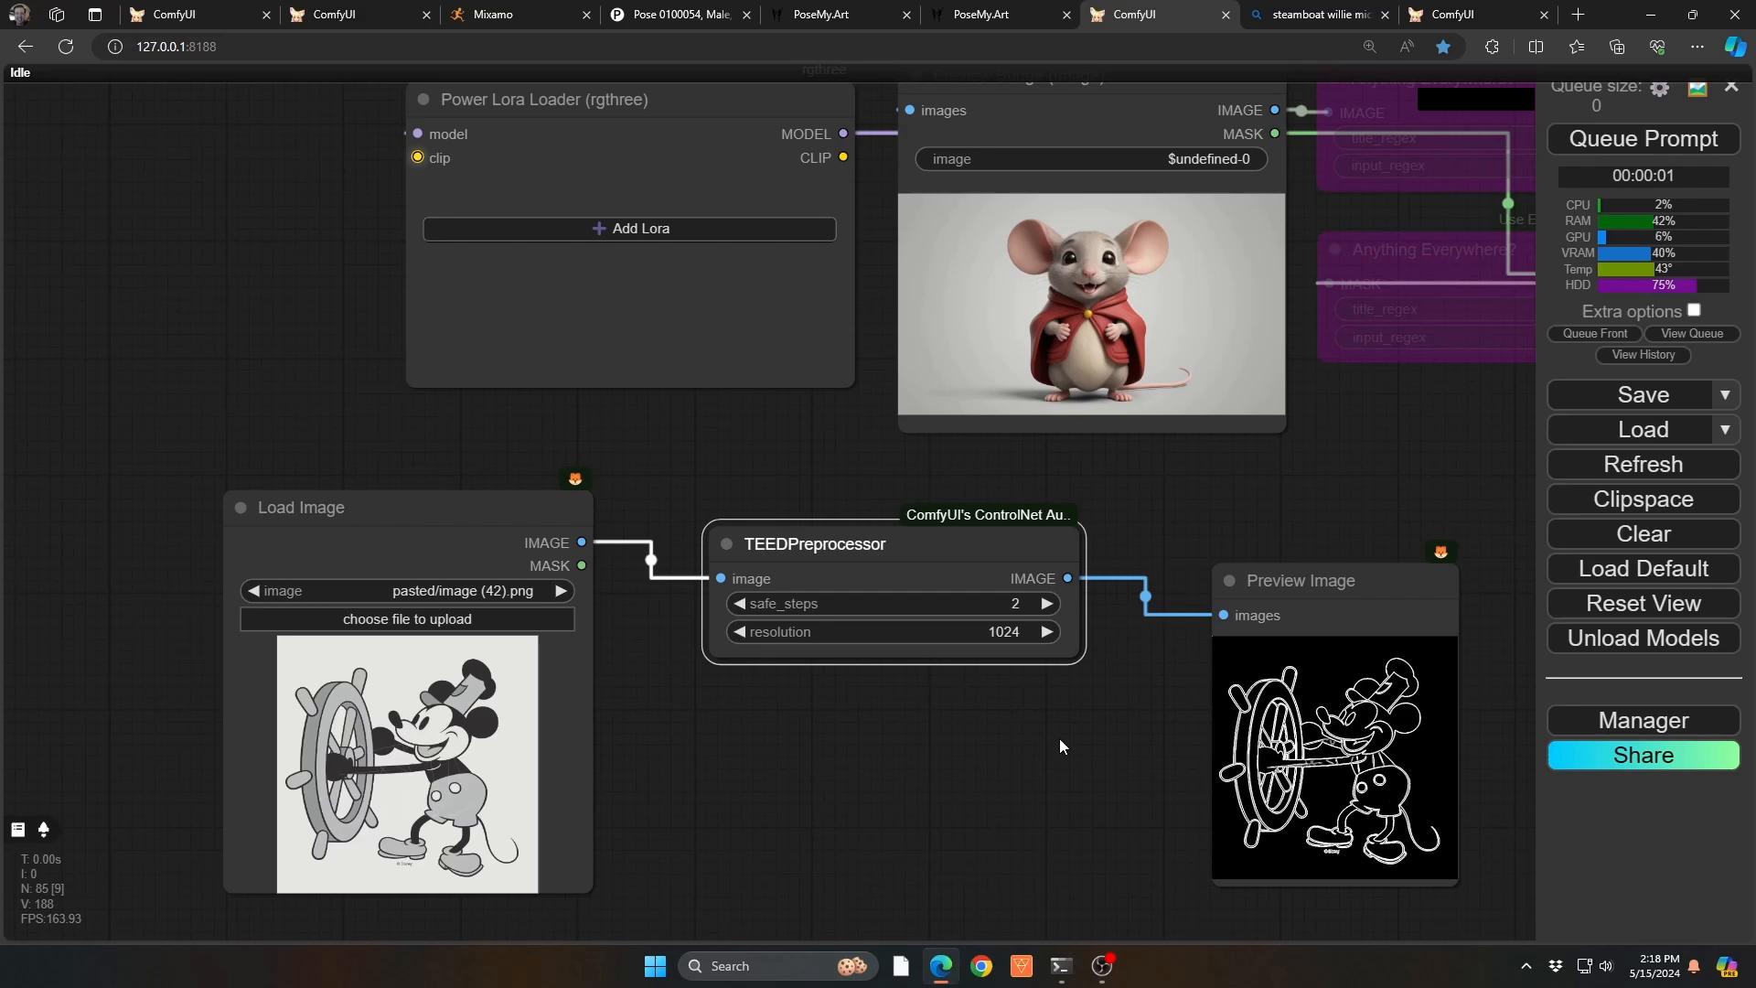
Step: Delete the line Preview Image node and feed the TEEDPreprocessor image output into a new Apply ControlNet node
left_click(1301, 585)
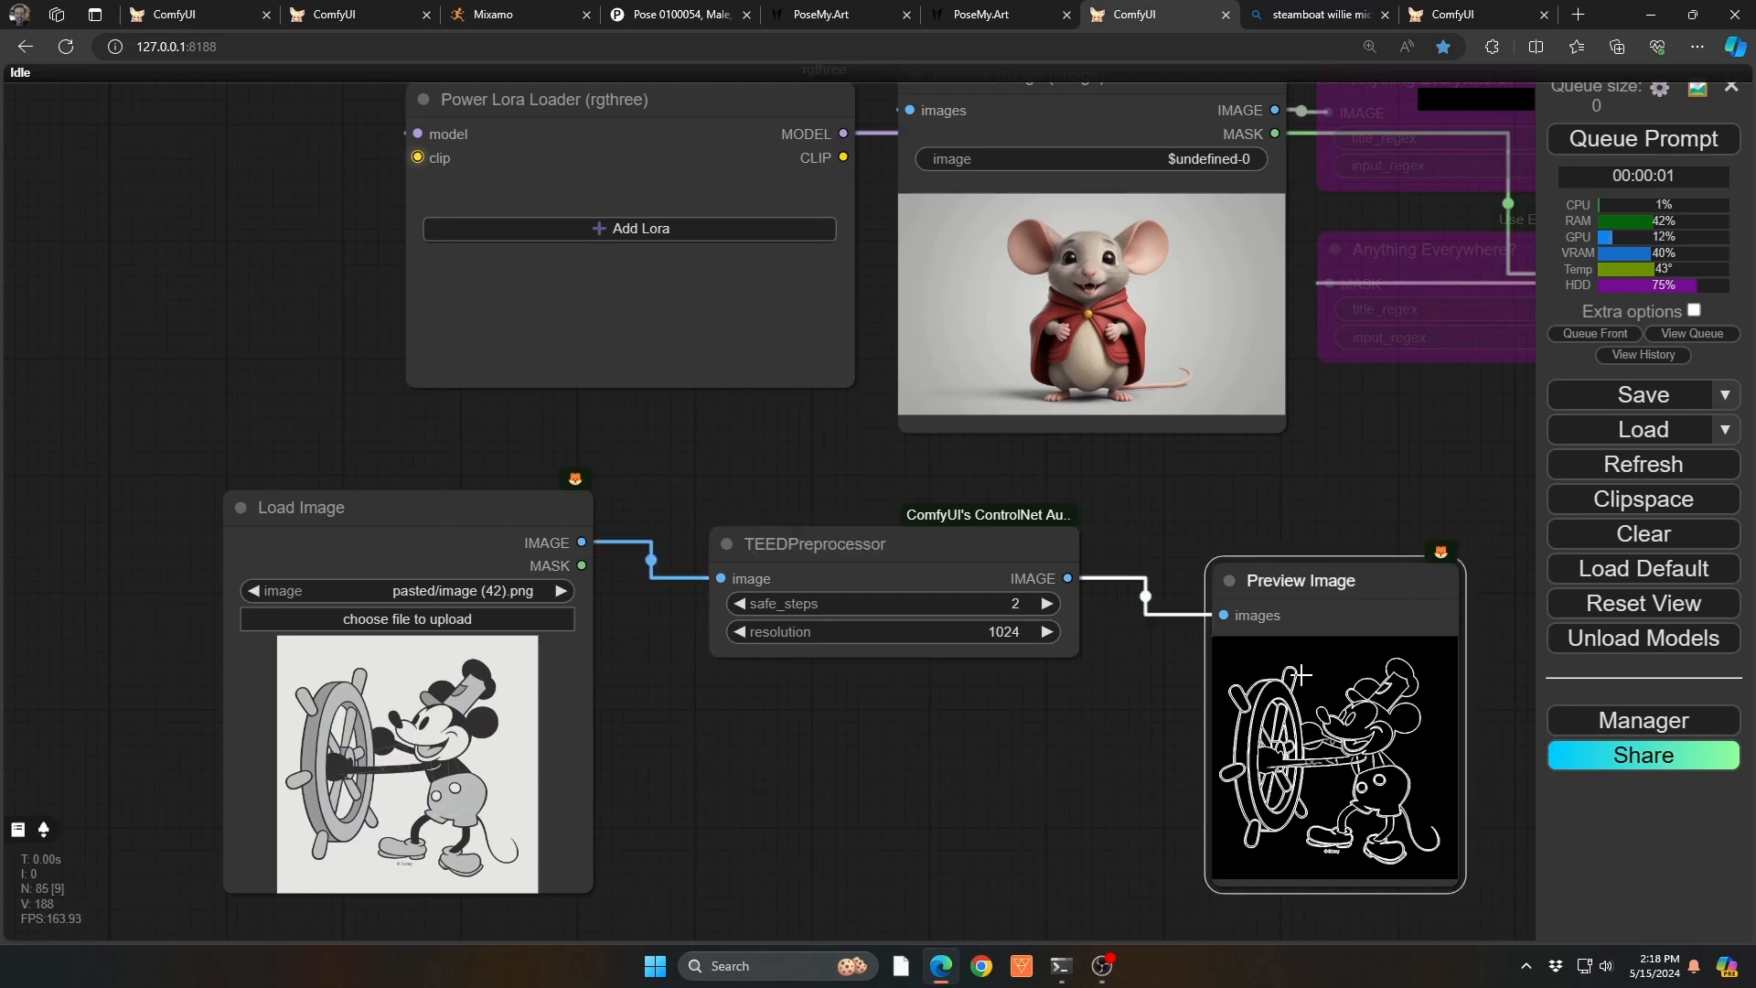
key("Delete")
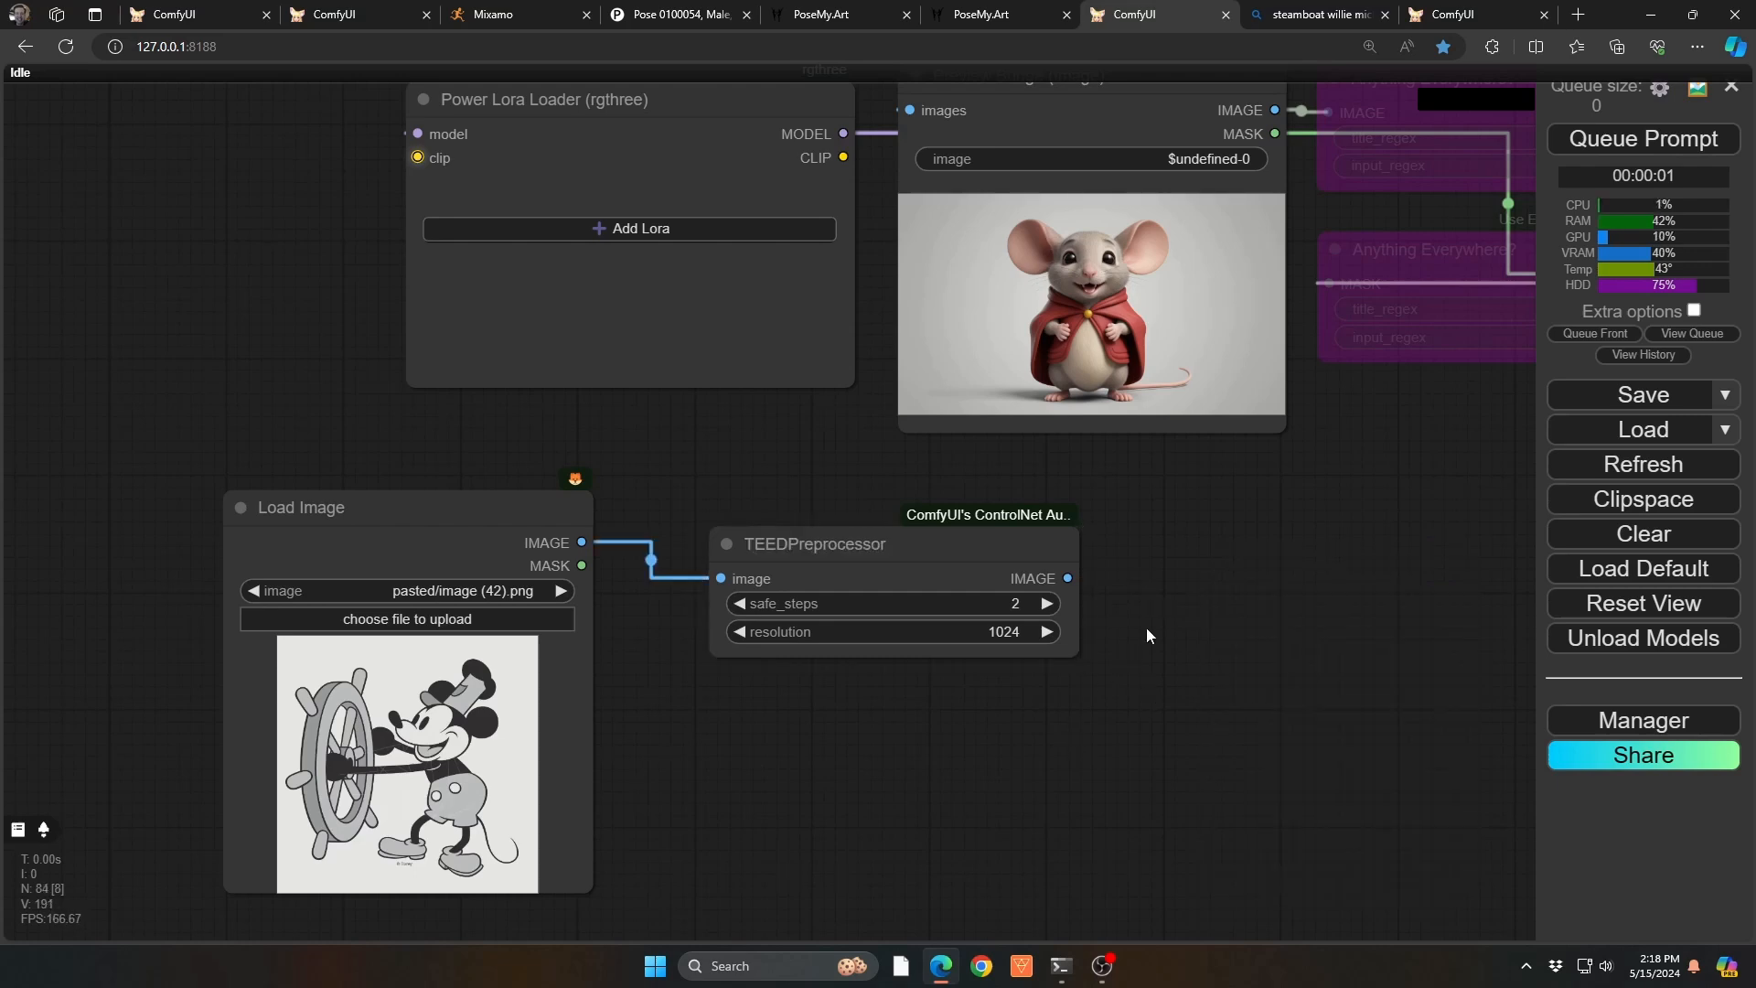
left_click_drag(1269, 623, 1031, 528)
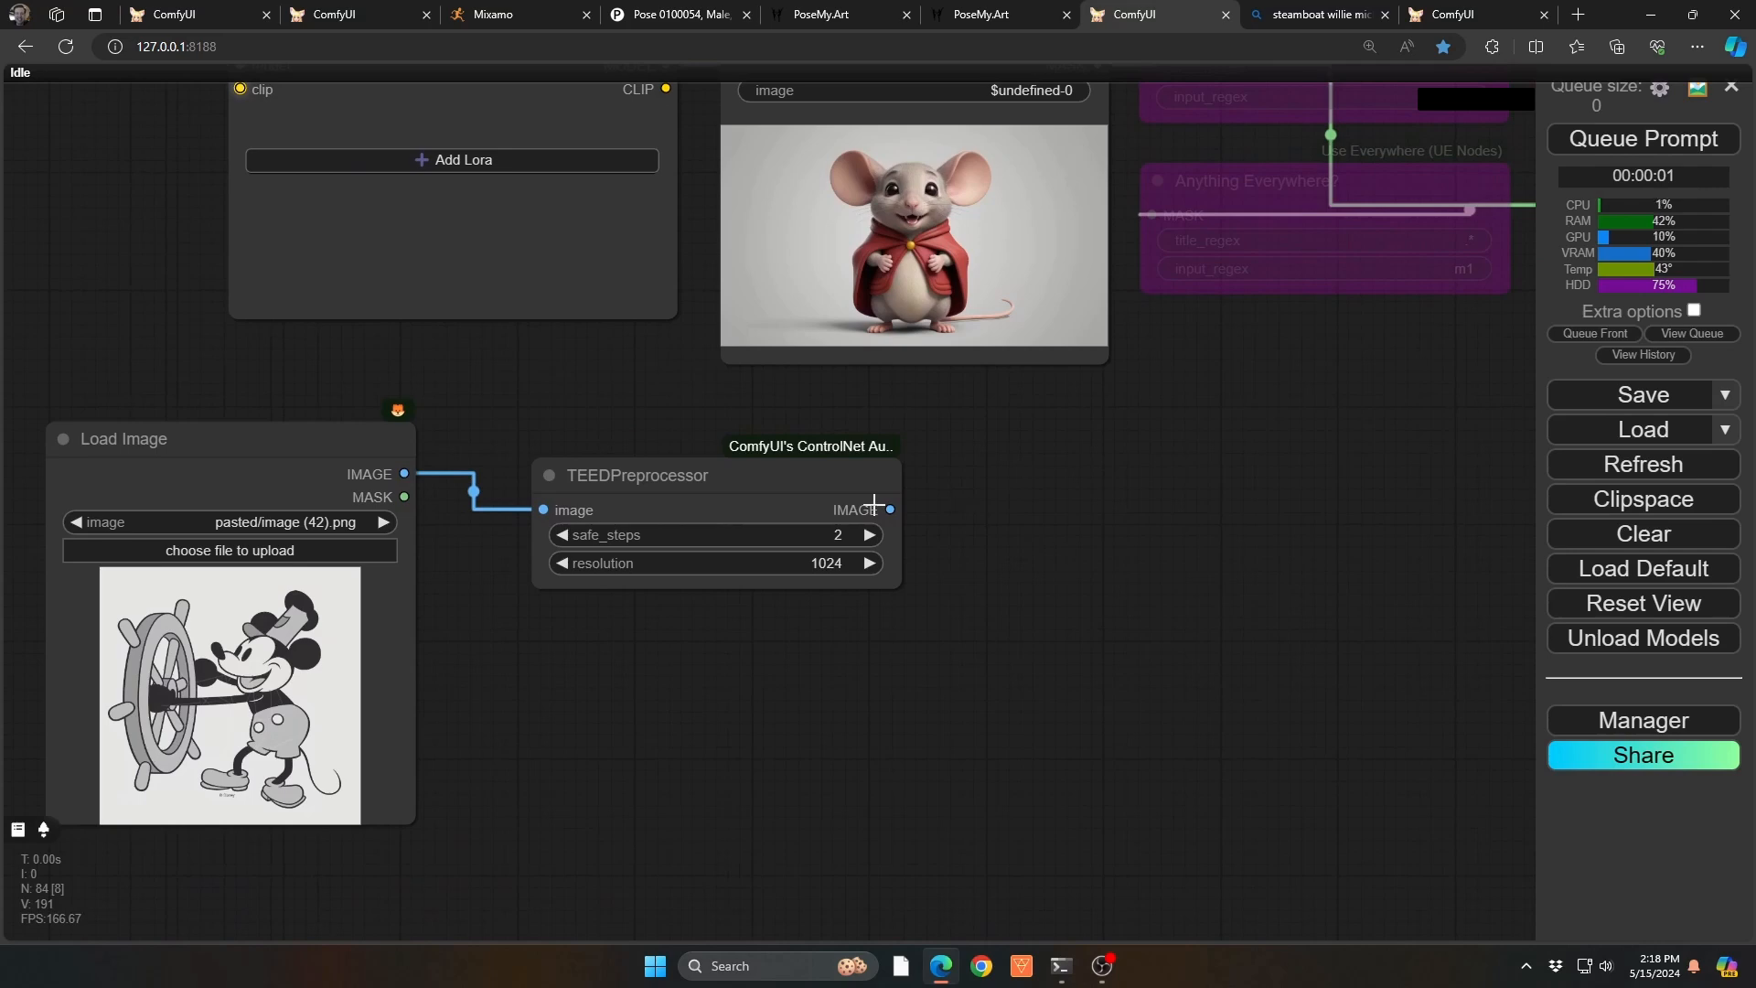
left_click_drag(890, 509, 961, 505)
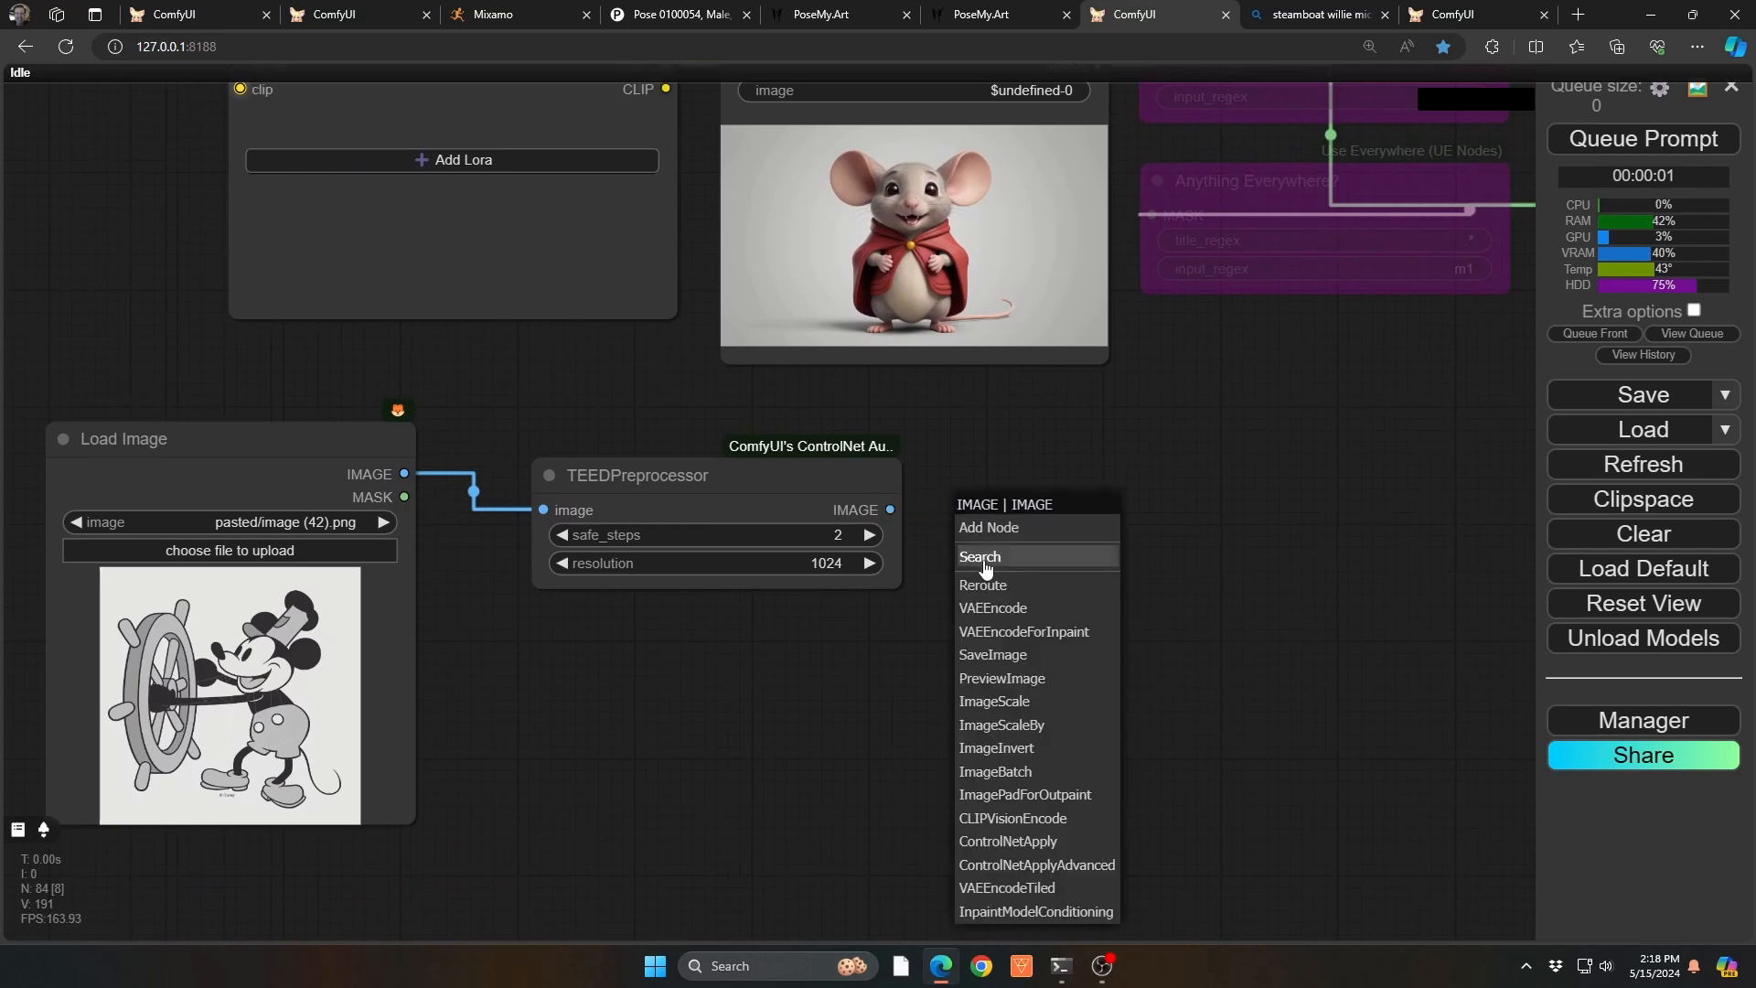
left_click(985, 567)
type("app")
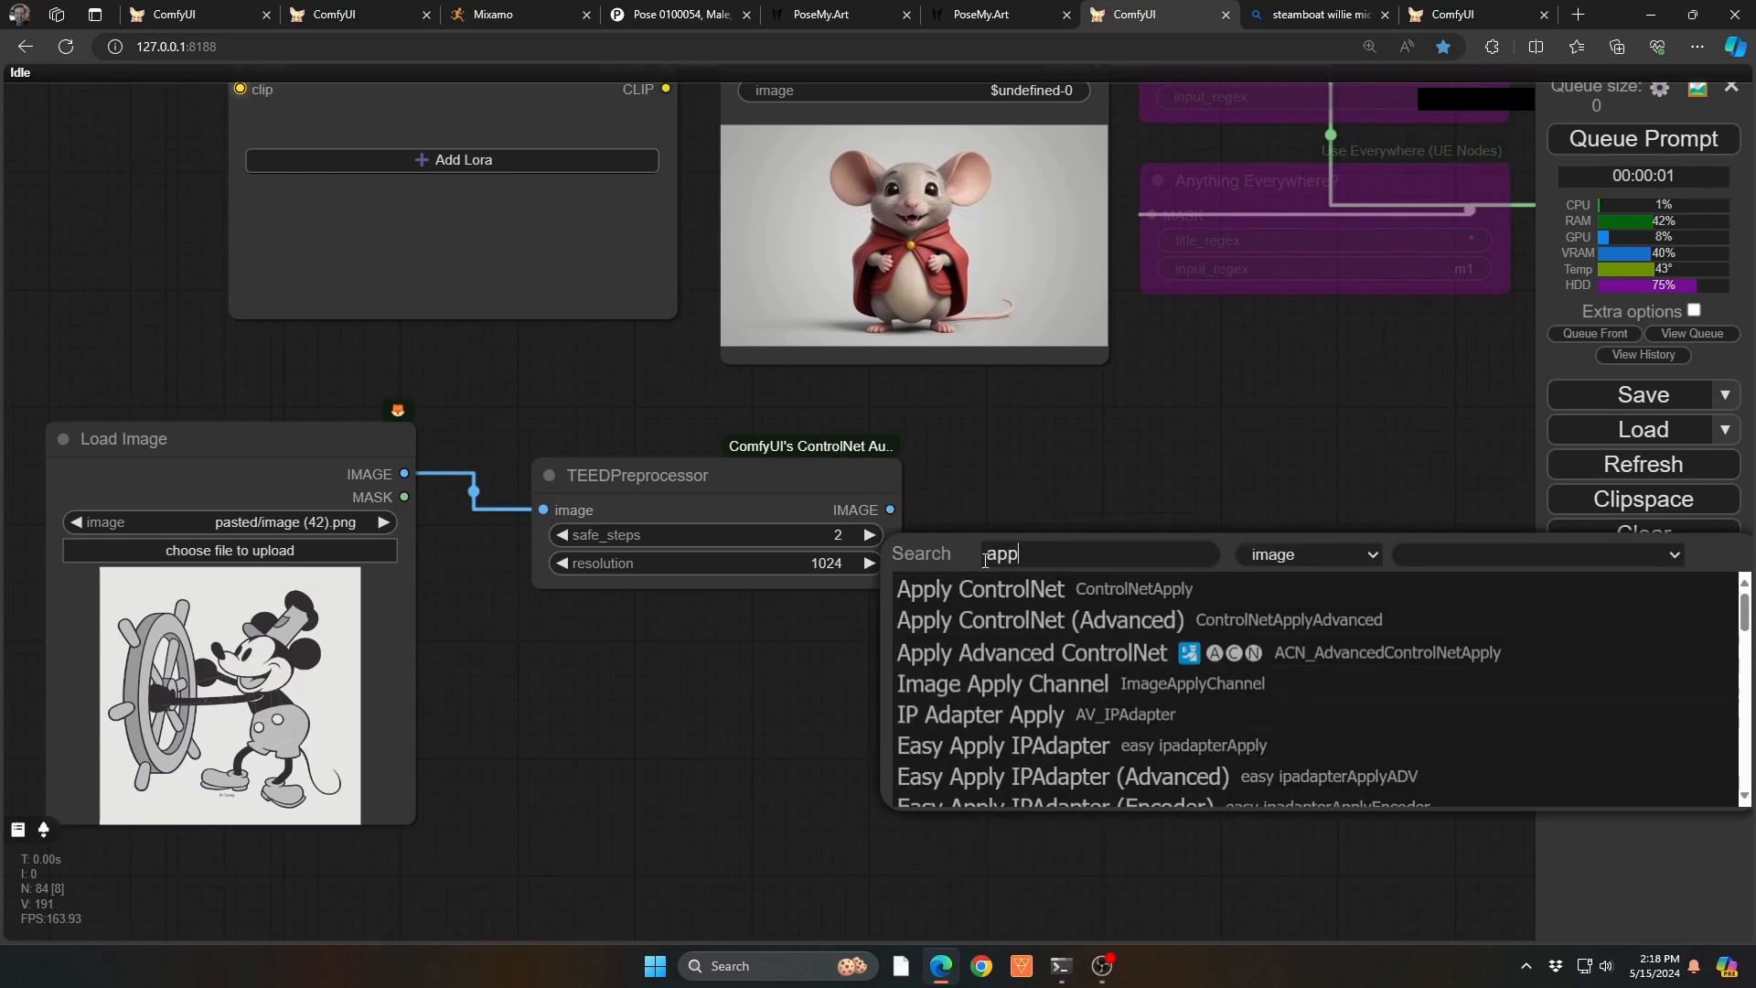
key("Return")
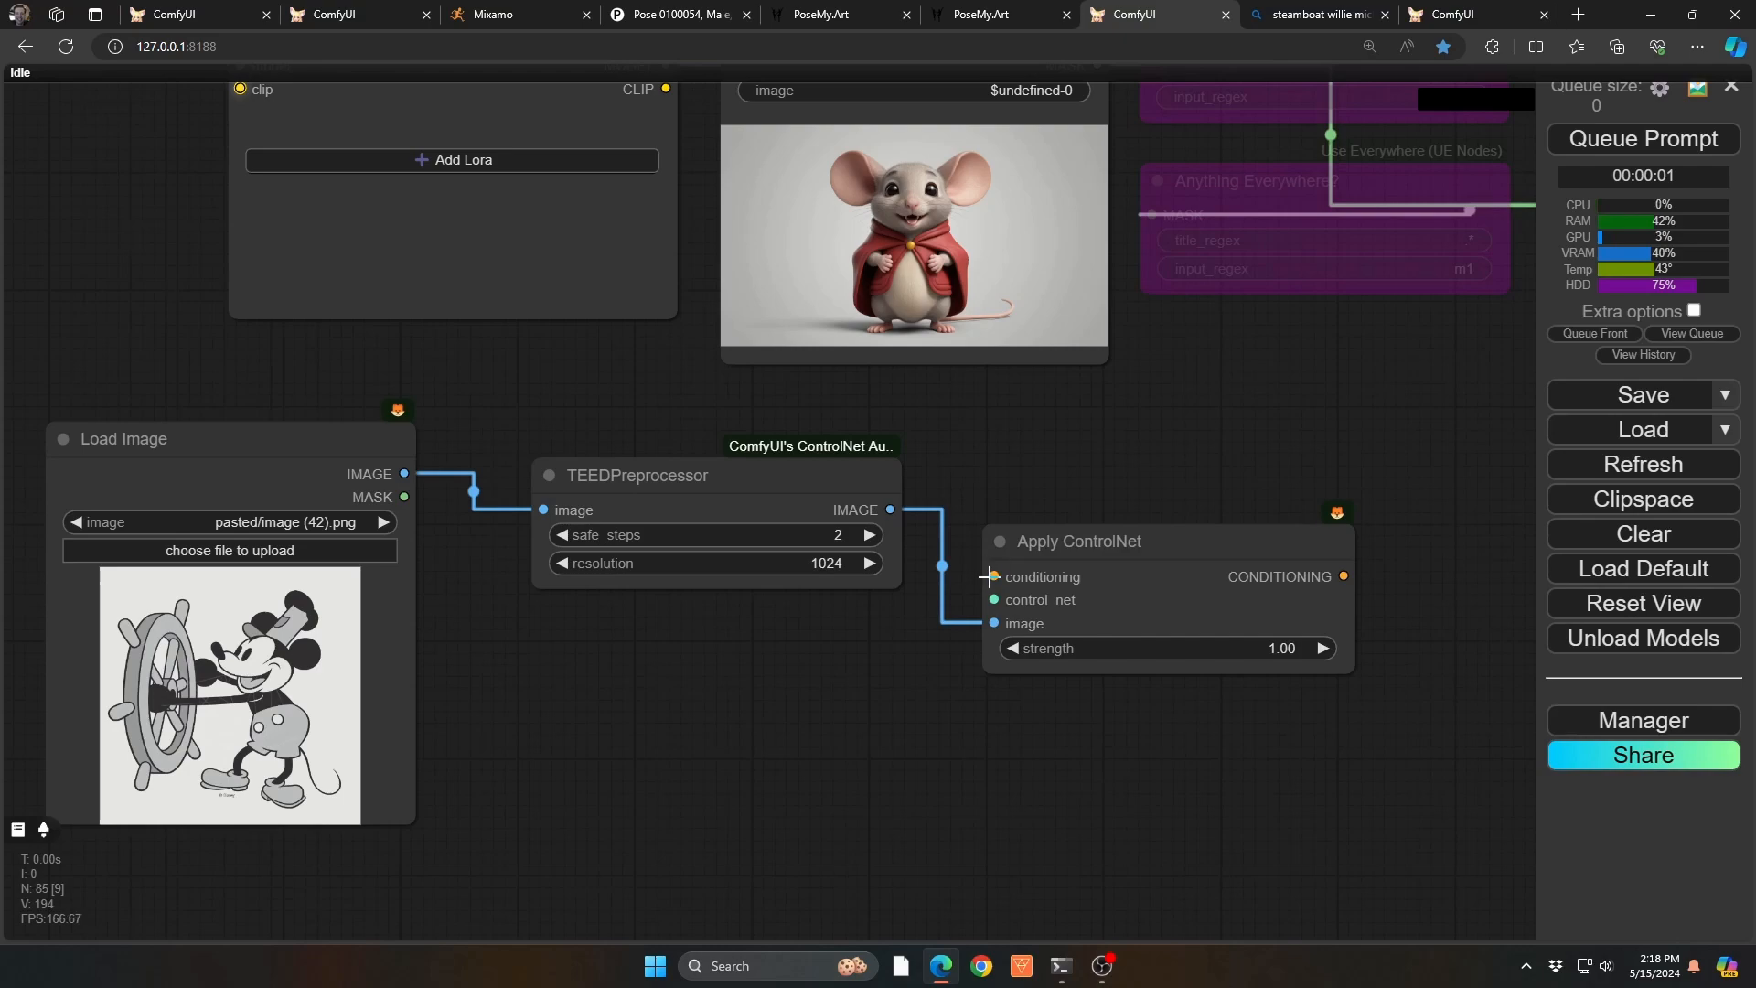
Step: Route the green positive prompt's conditioning through Apply ControlNet into the positive input of SamplerCustom
left_click_drag(987, 479, 1154, 722)
scroll(1161, 718, "down", 2)
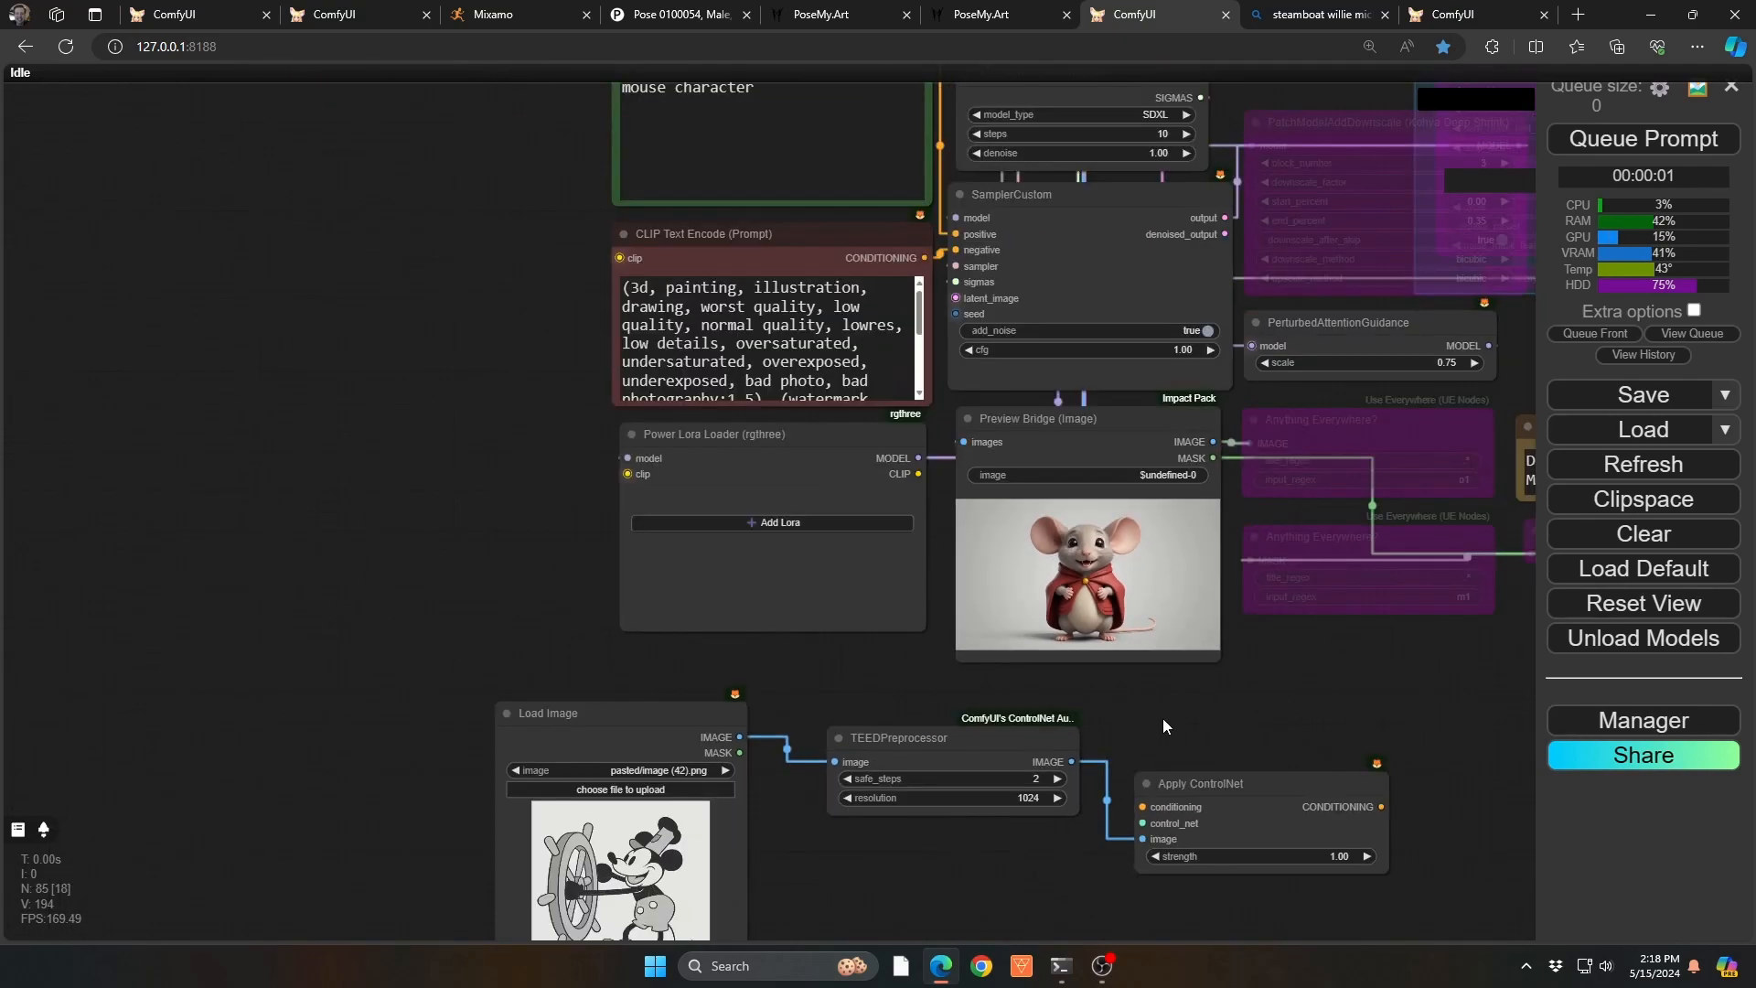
left_click_drag(559, 293, 448, 348)
left_click_drag(821, 116, 1032, 861)
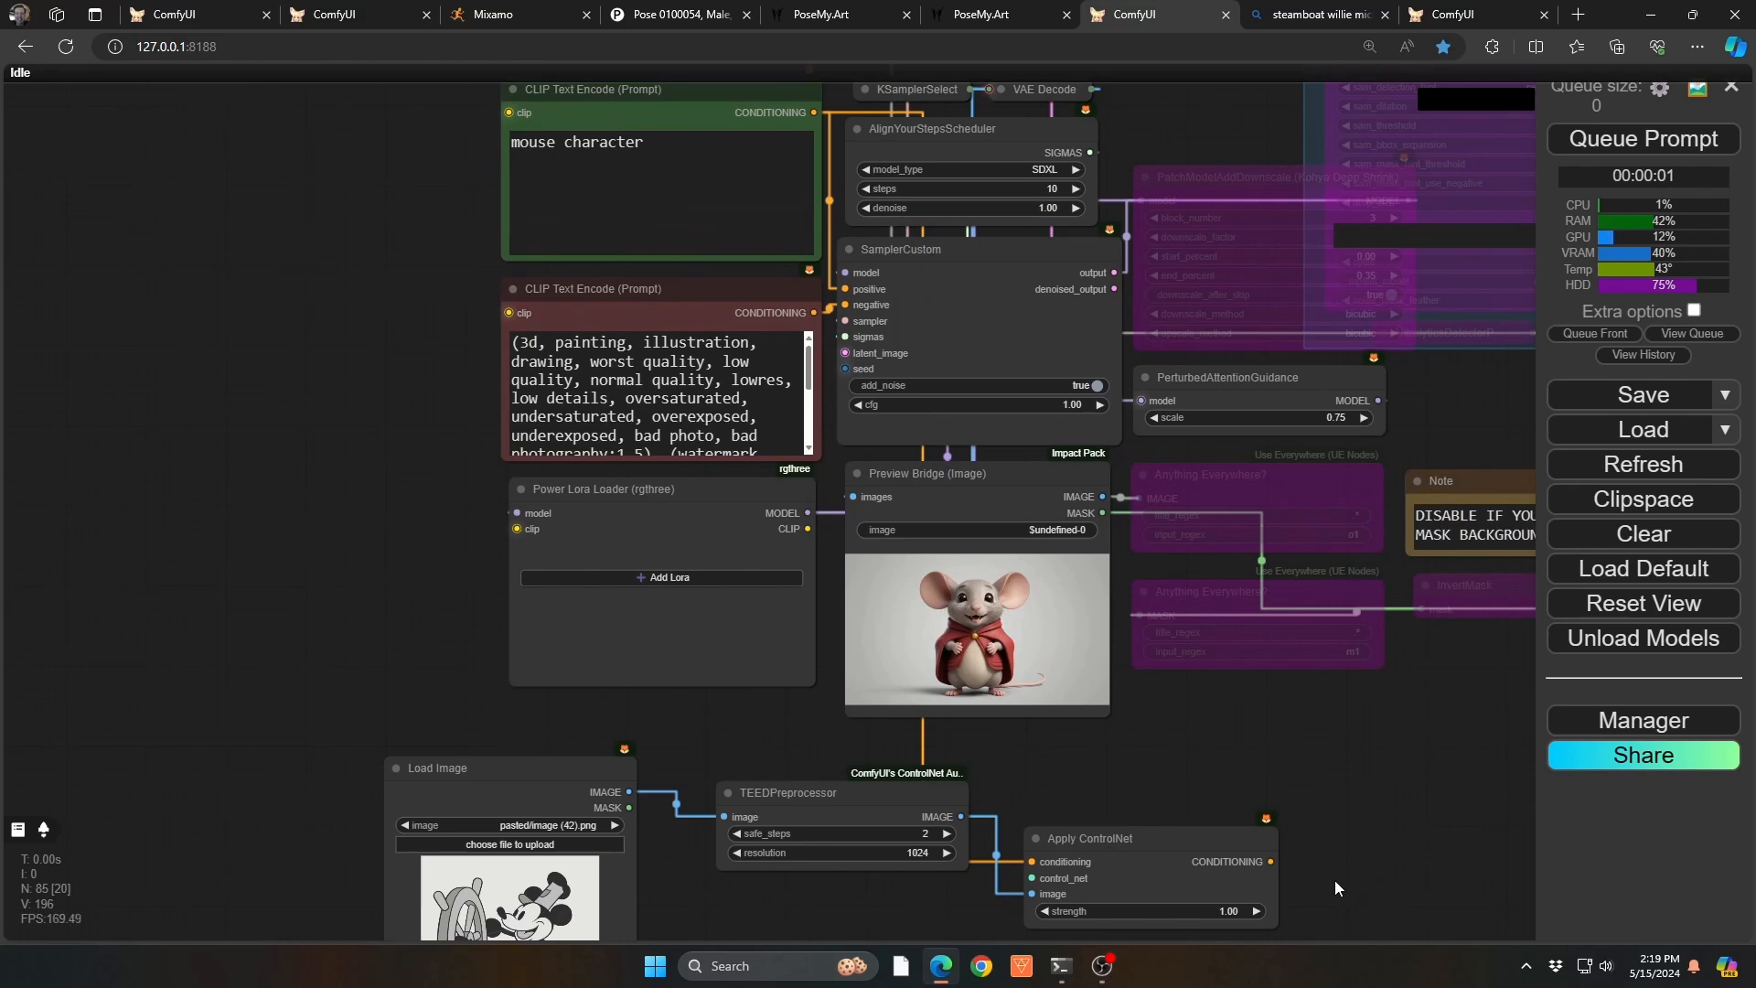
left_click_drag(1272, 861, 844, 289)
scroll(847, 289, "up", 5)
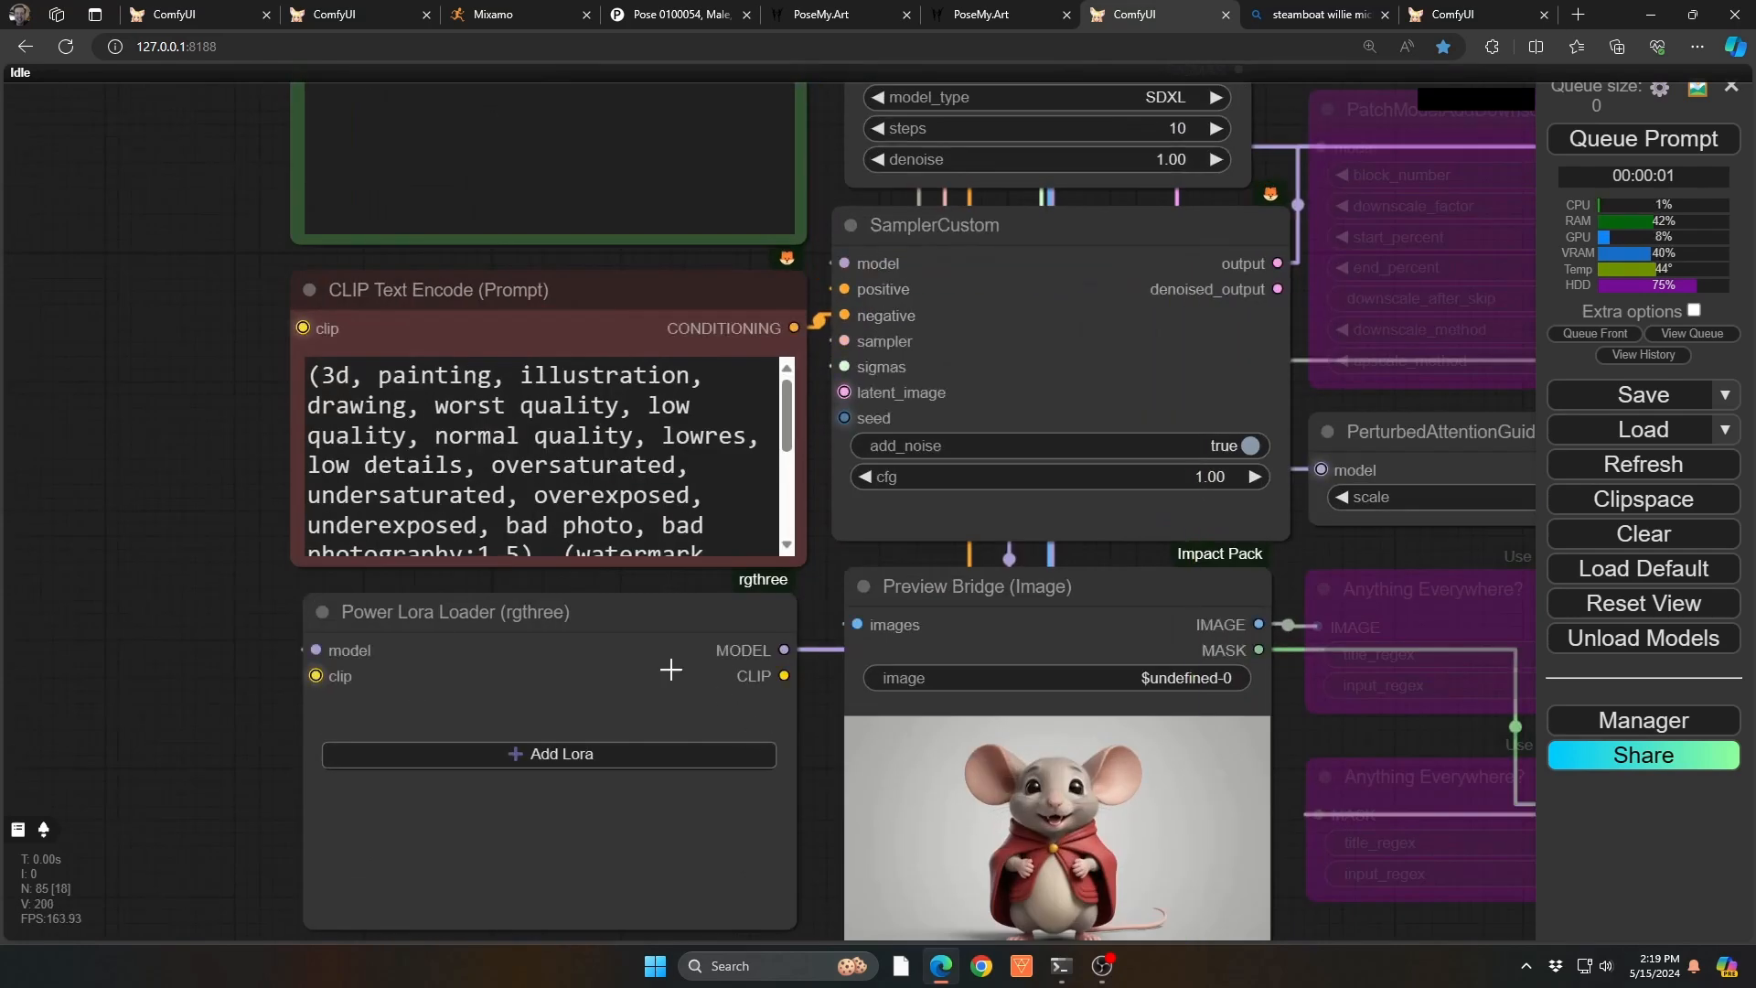
left_click_drag(202, 754, 249, 414)
Step: Add a Load ControlNet Model node for Apply ControlNet, choose mistoLine_rank256.safetensors, and widen the node to fit the model name
scroll(275, 457, "down", 3)
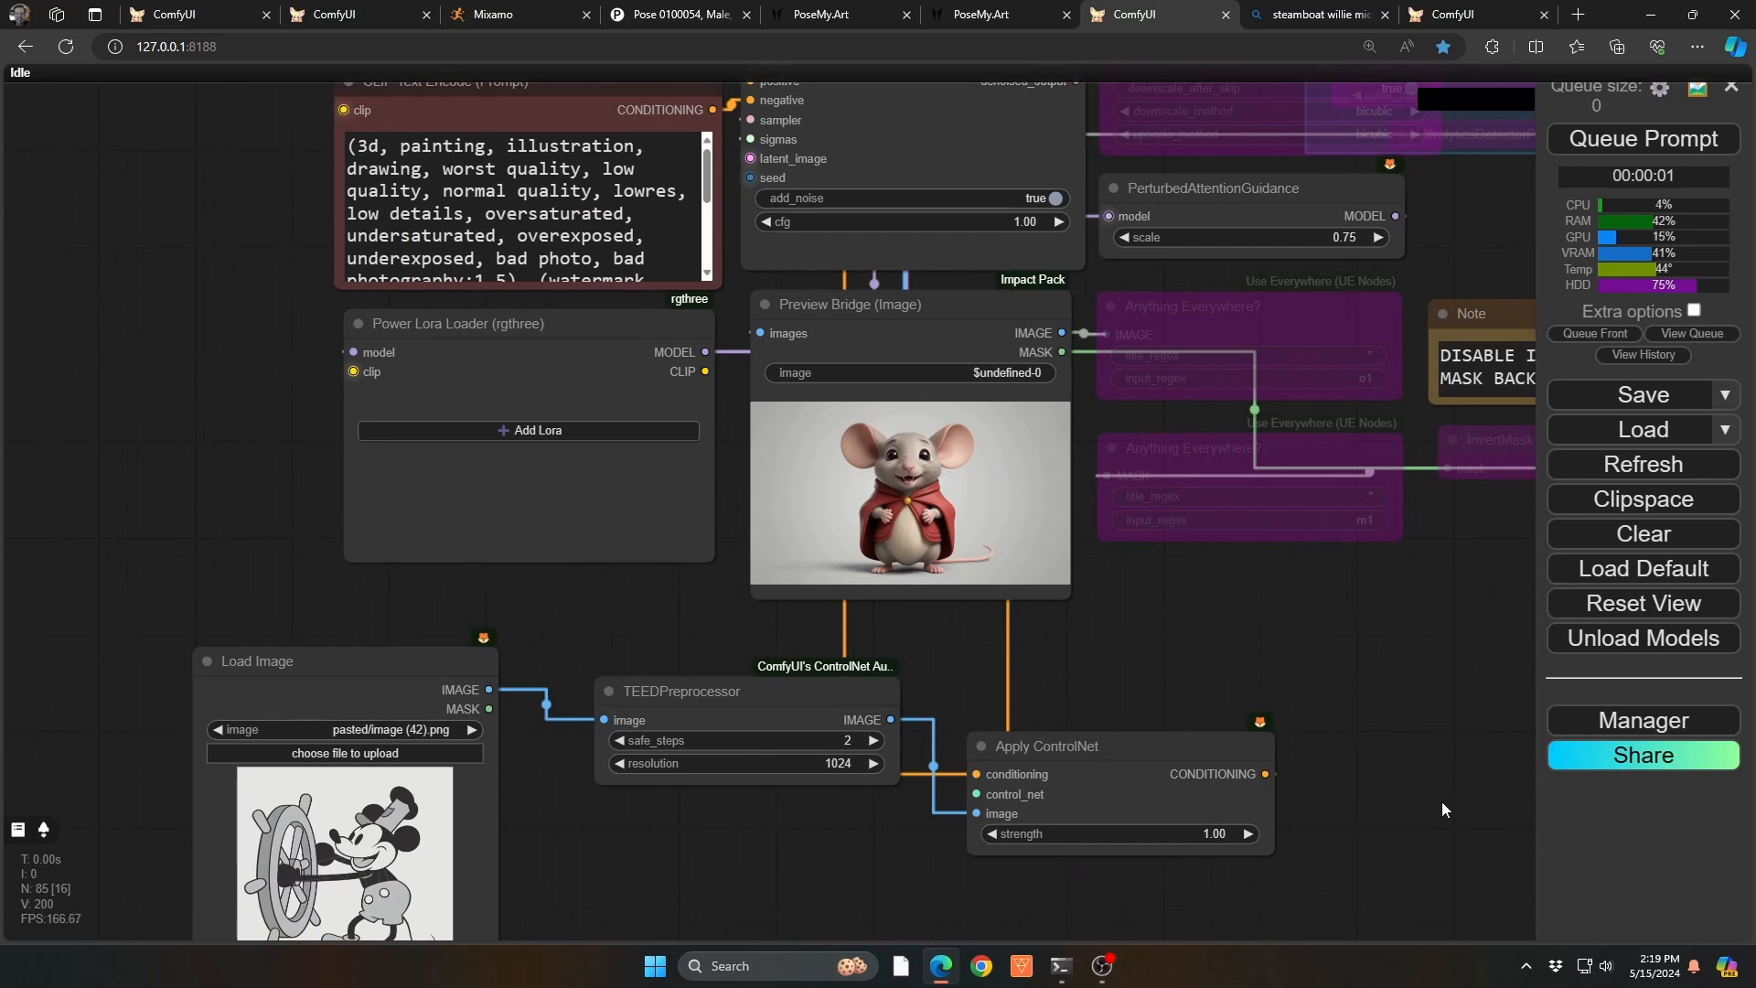
left_click_drag(1442, 805, 1345, 713)
left_click_drag(890, 698, 901, 800)
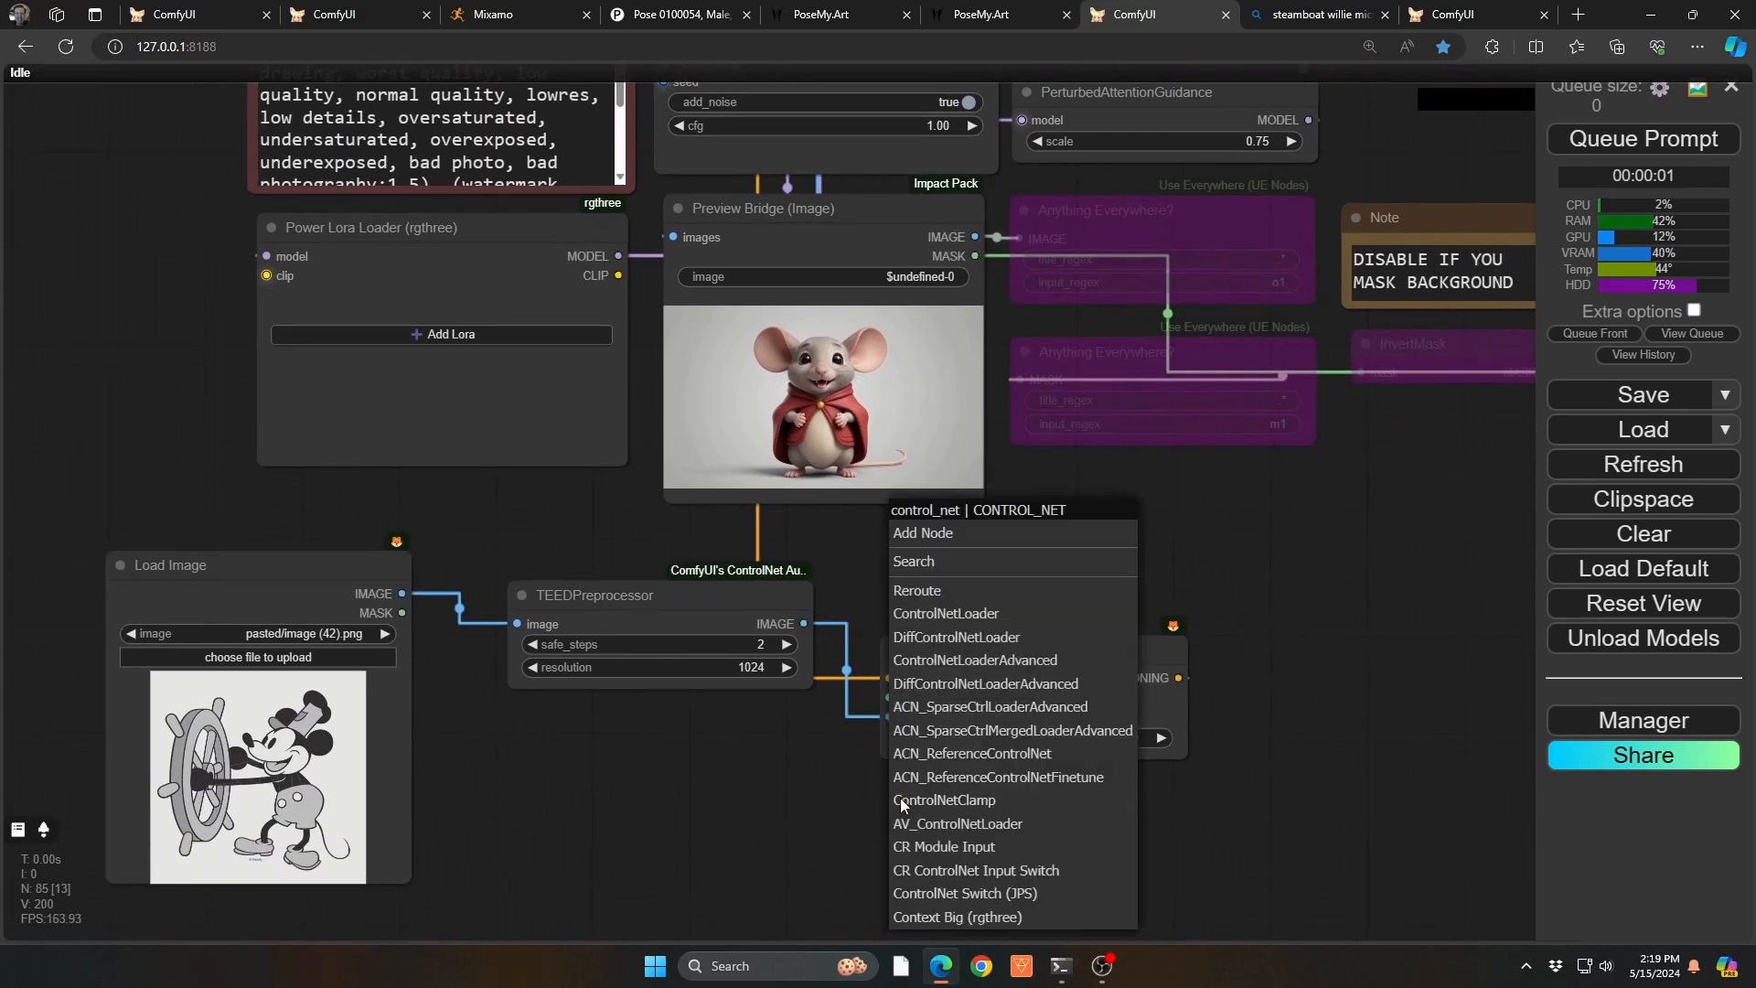
left_click(942, 614)
left_click(1065, 837)
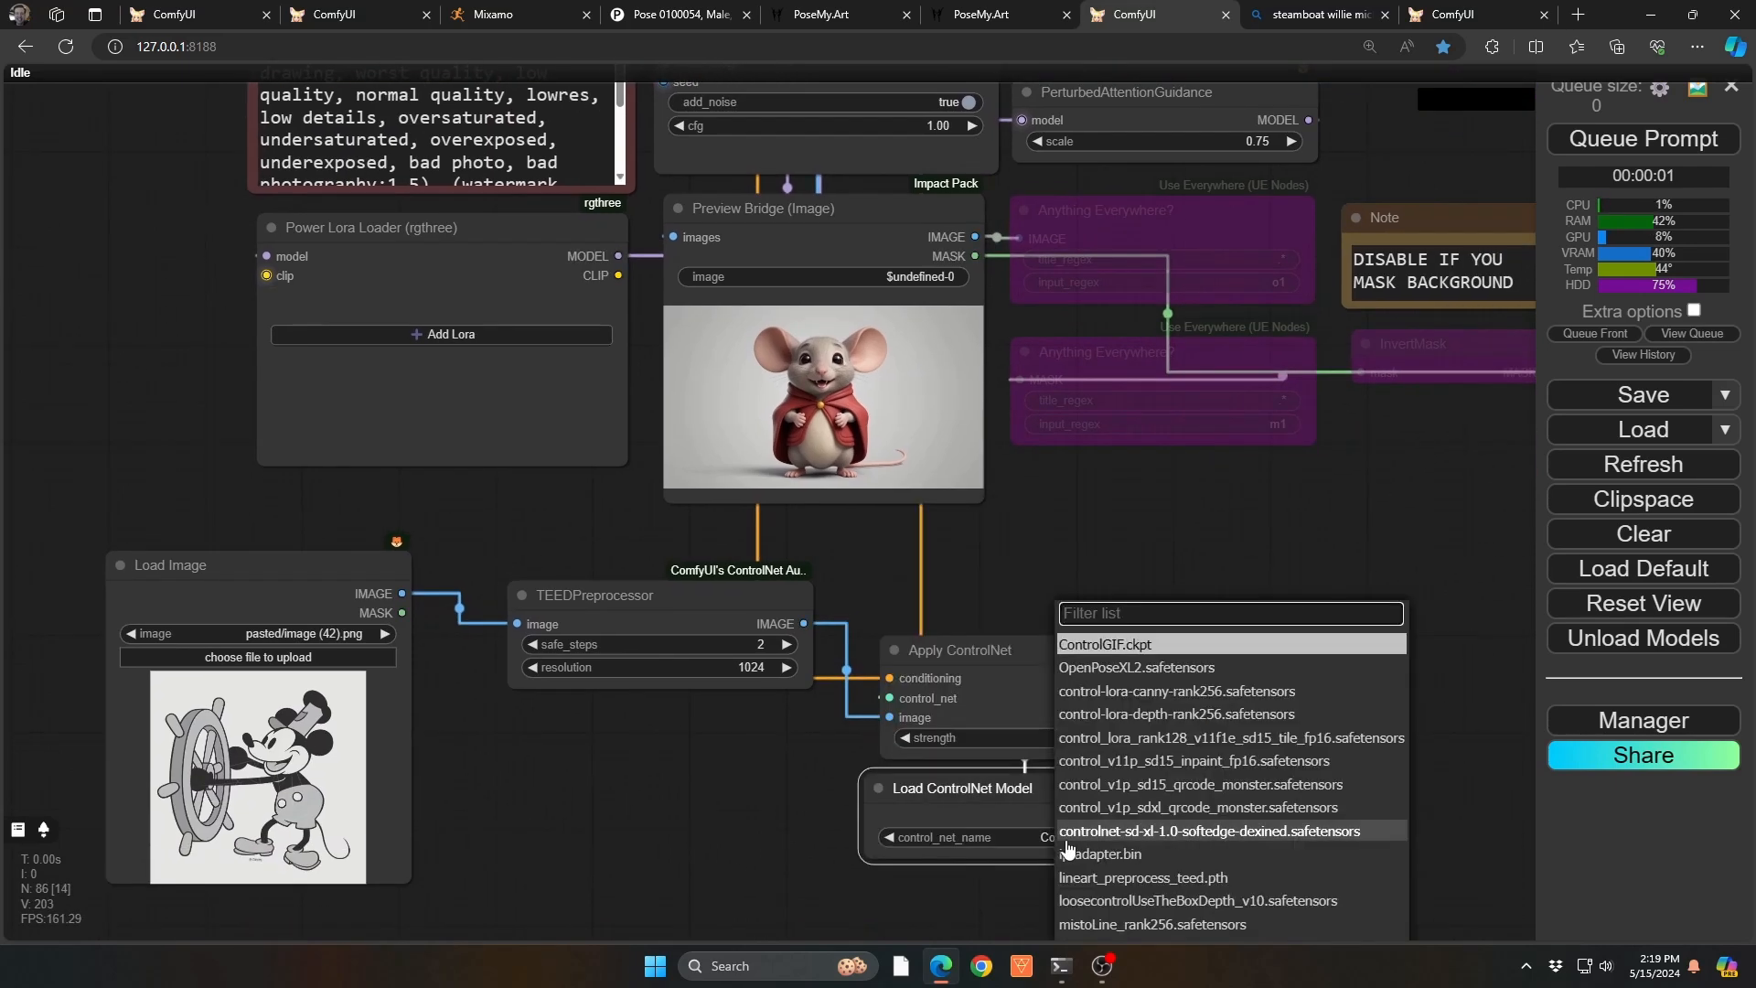
type("mi")
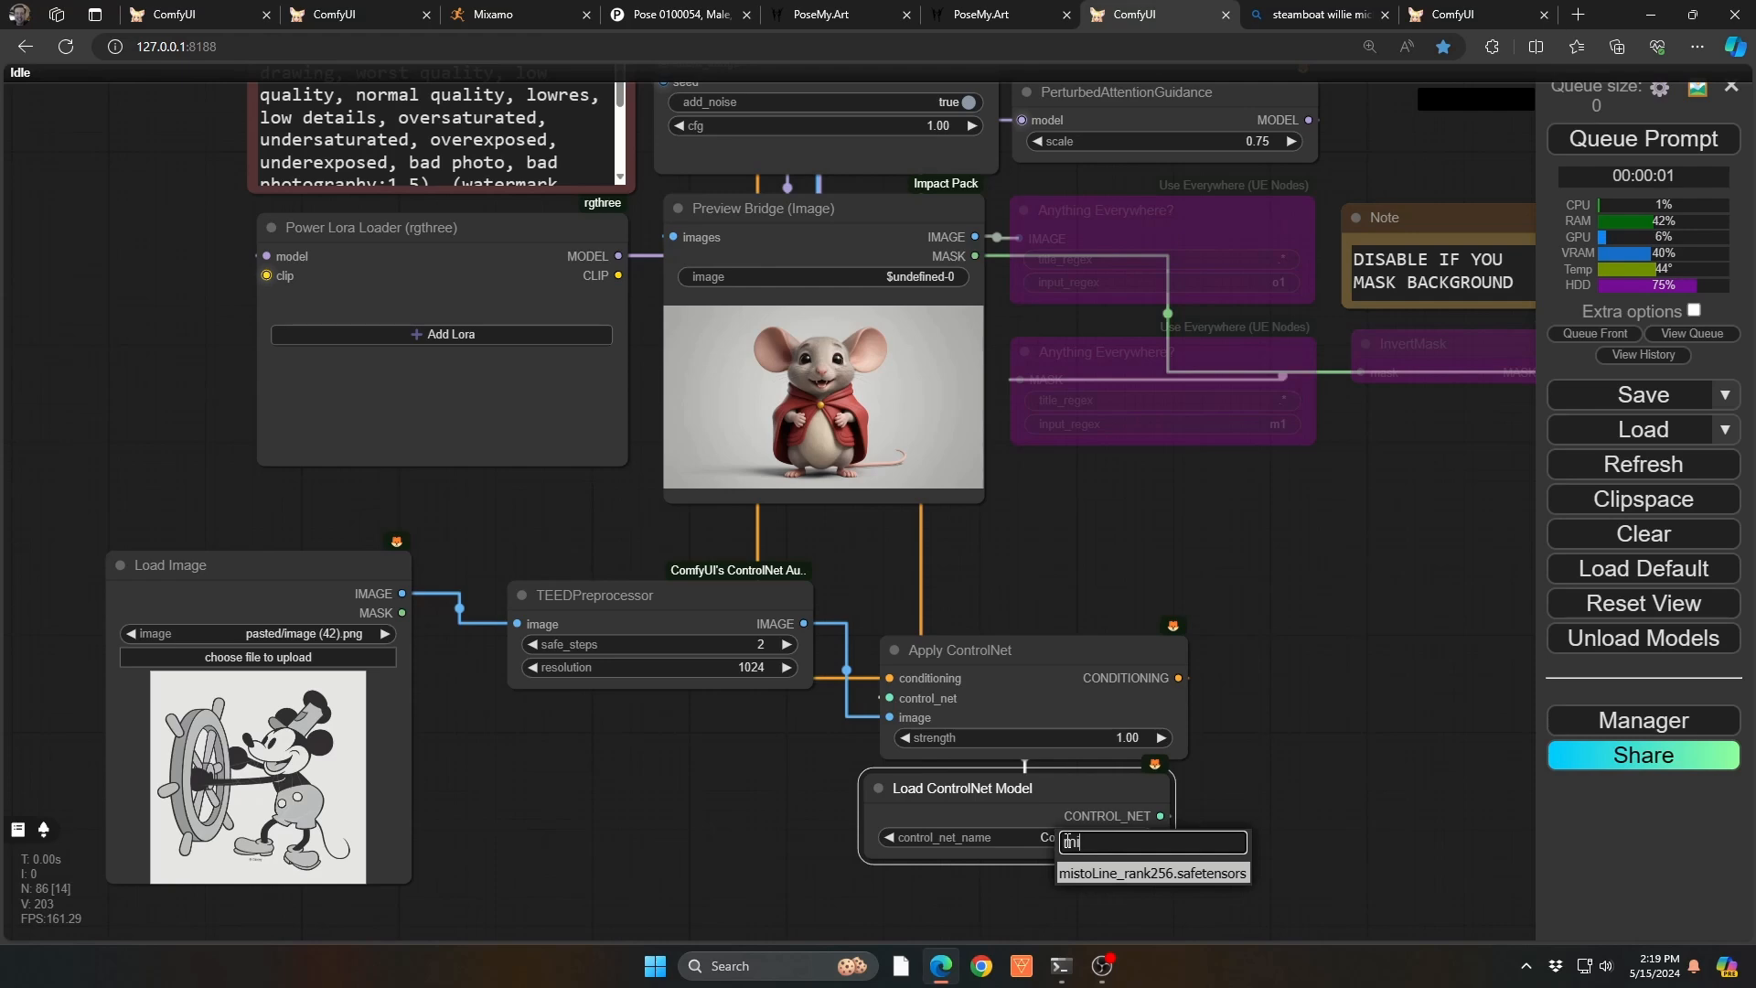
key("Return")
scroll(1016, 859, "up", 7)
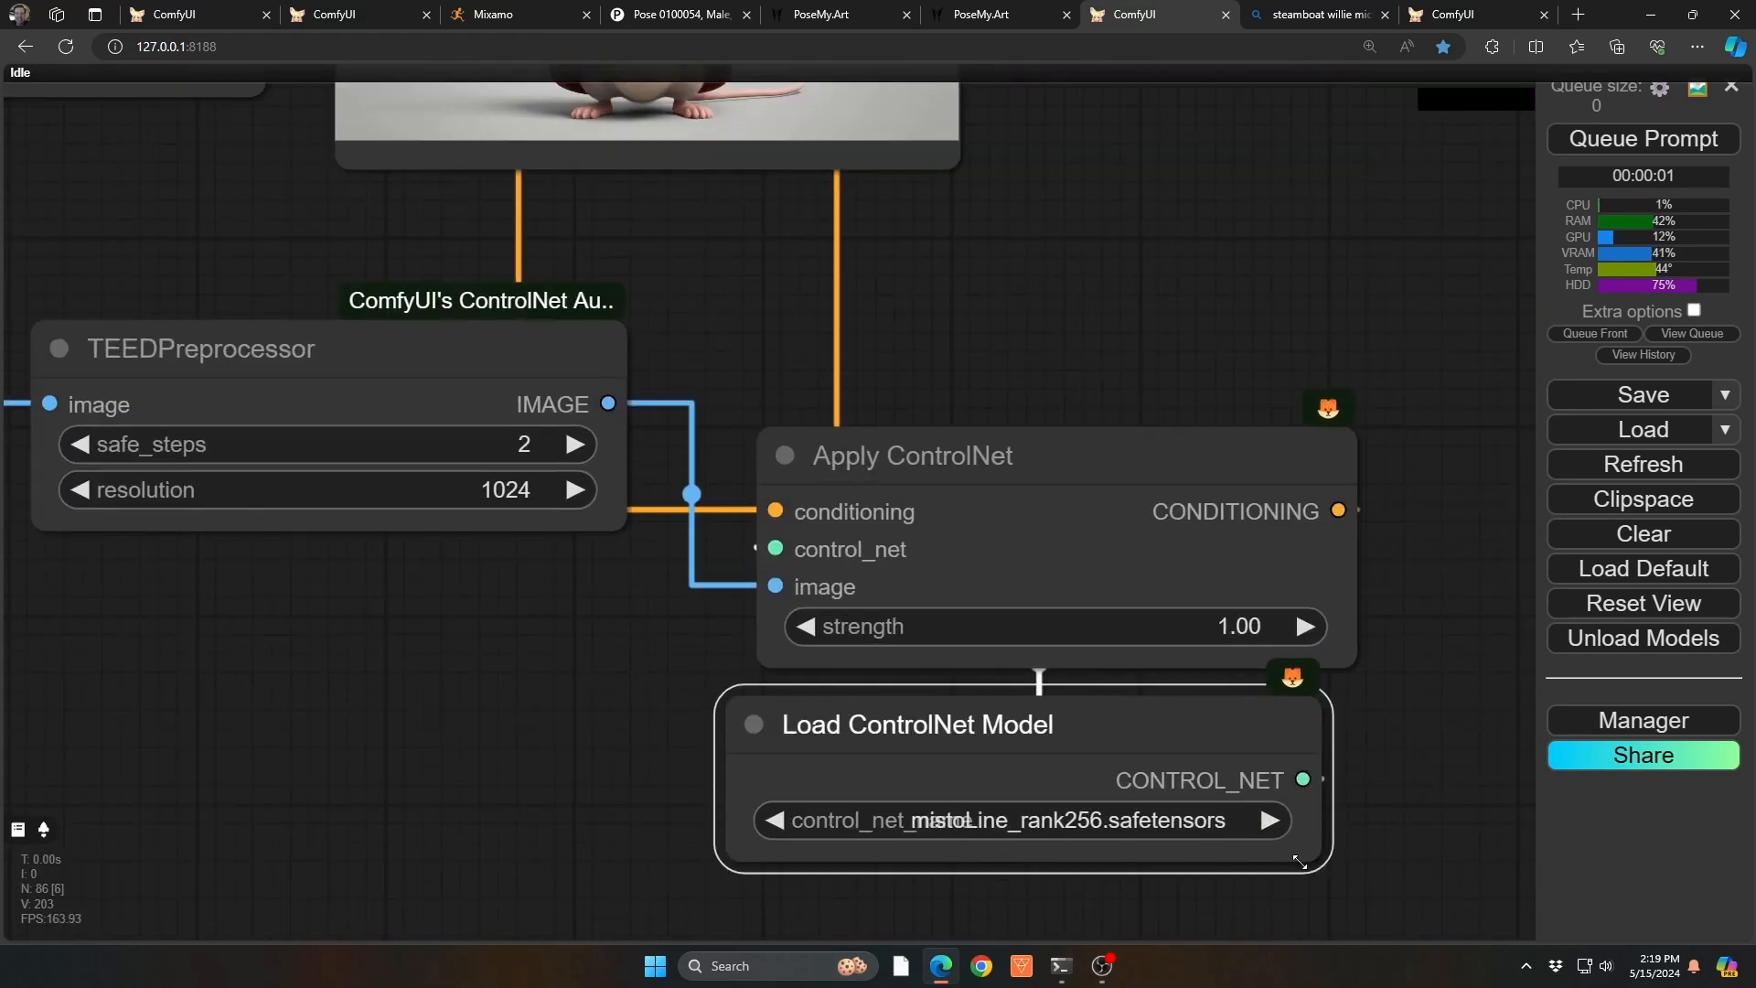
left_click_drag(1299, 862, 1385, 864)
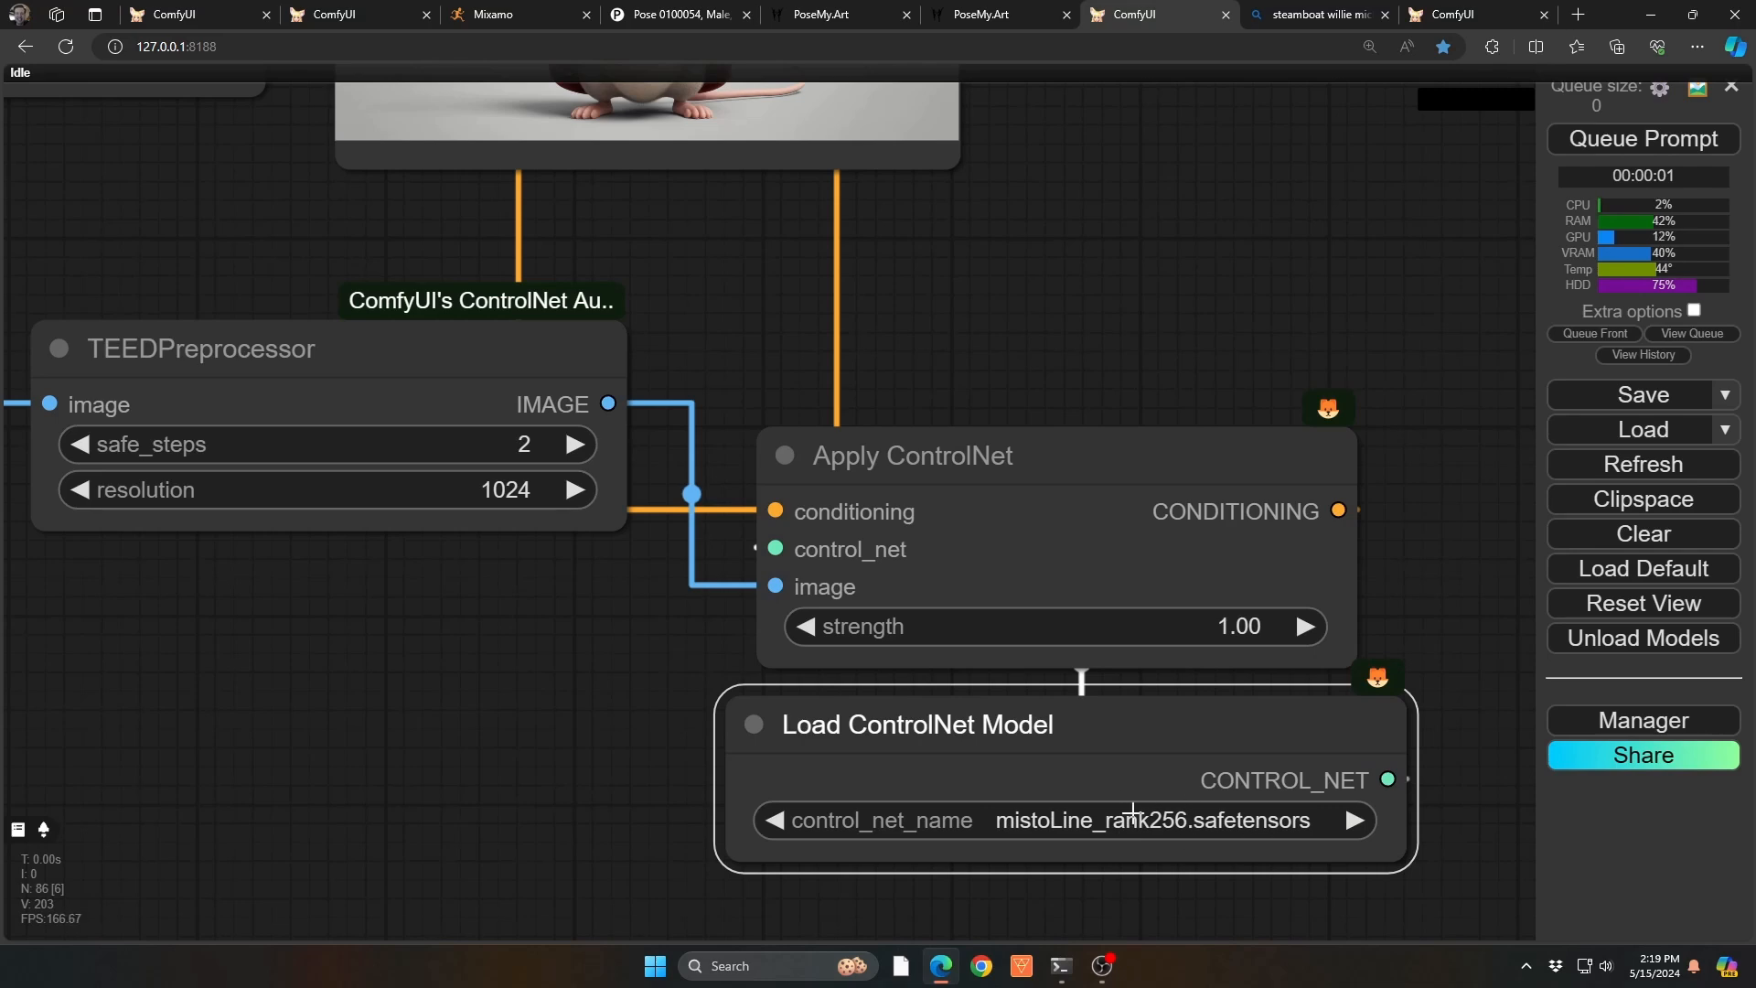
Step: Queue the prompt to generate the mouse subject guided by the TEED line ControlNet
scroll(1139, 805, "down", 6)
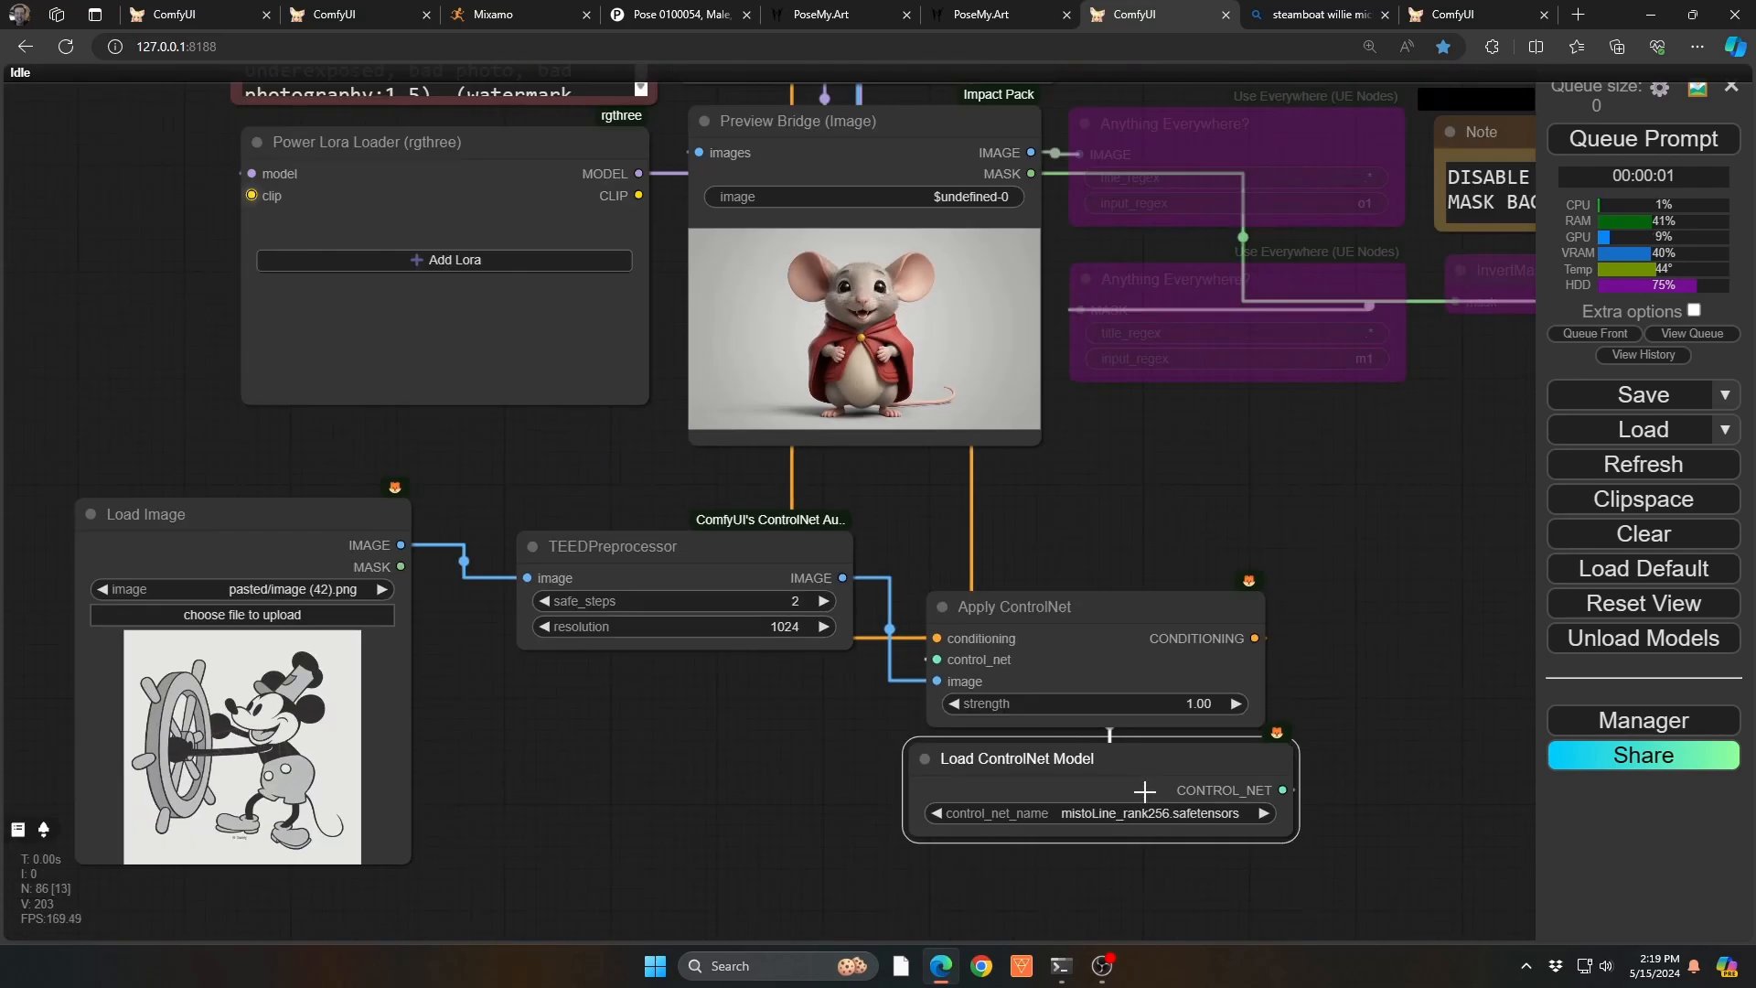
left_click_drag(1487, 662, 1345, 716)
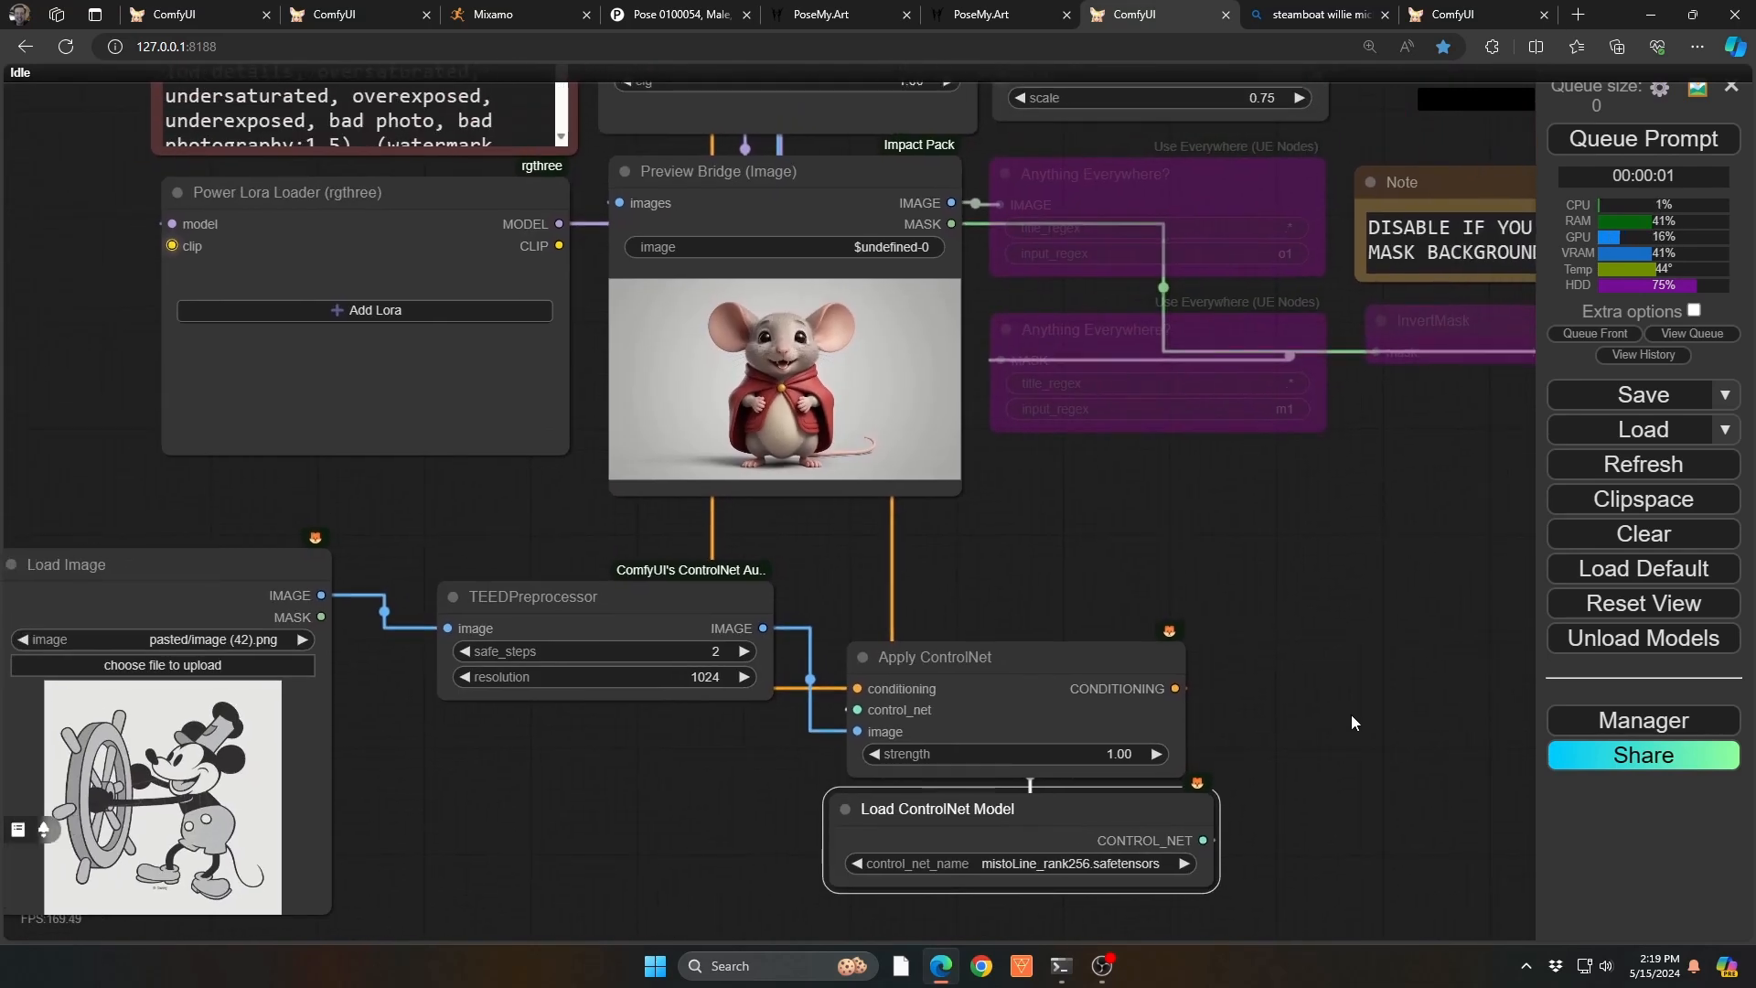
scroll(1348, 714, "down", 2)
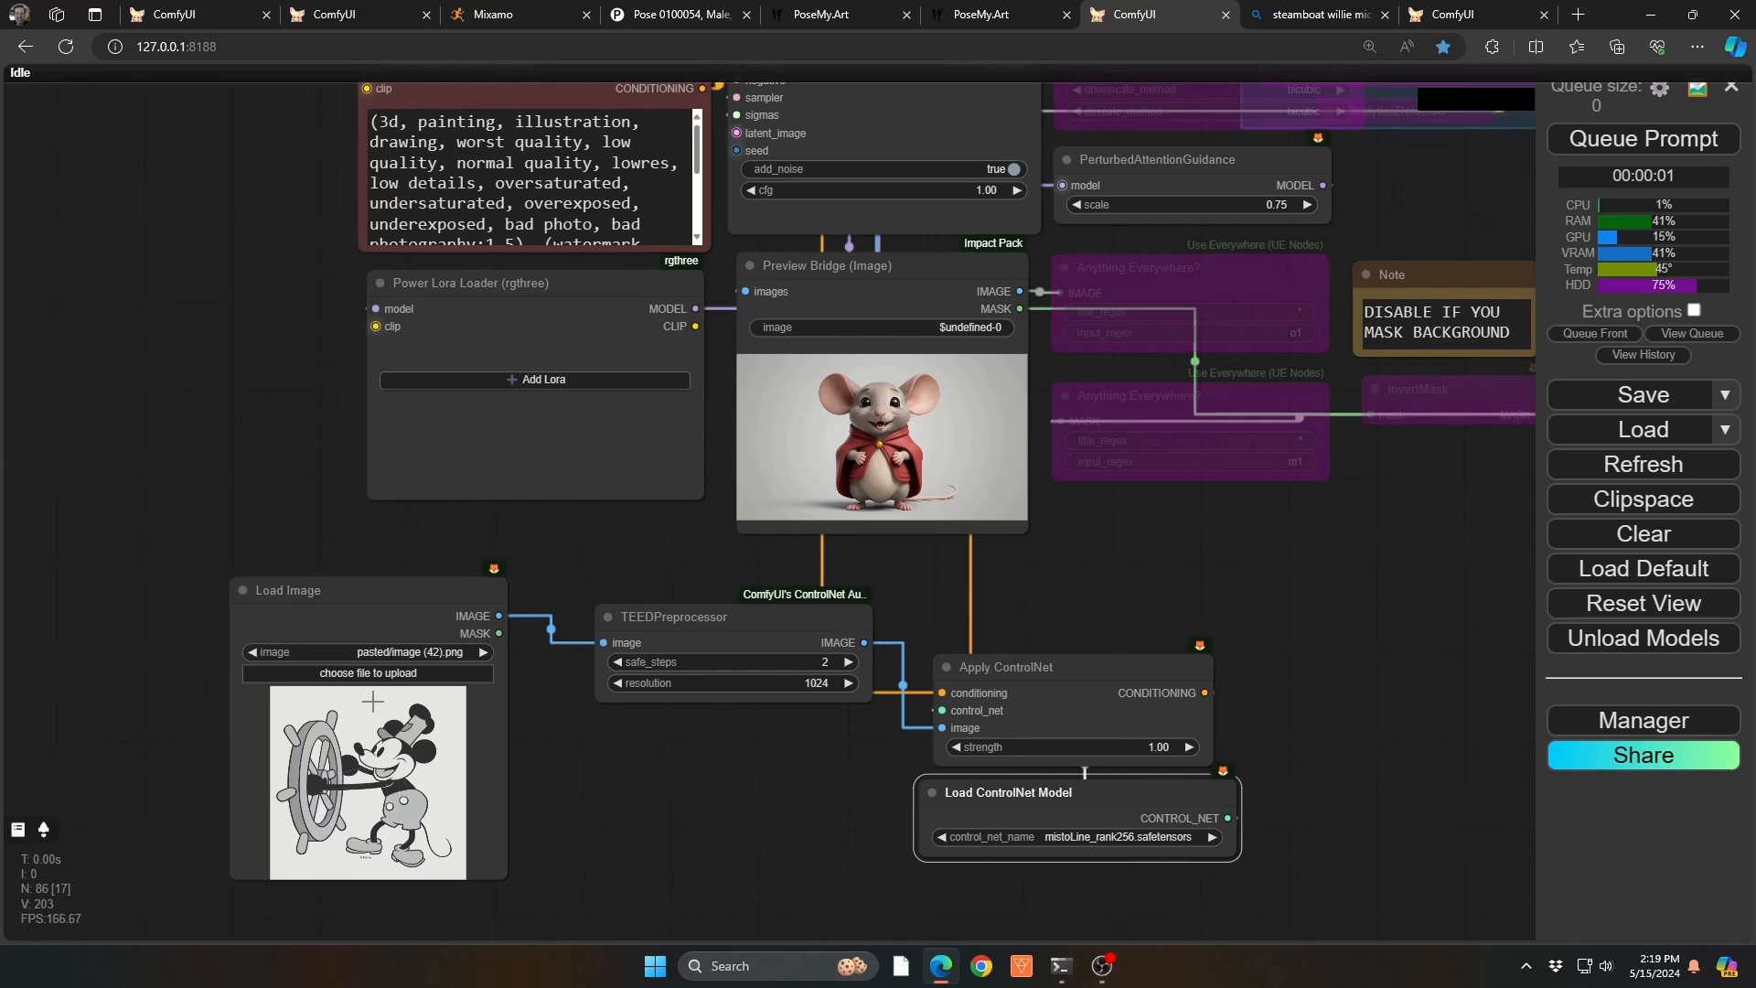
key("ctrl+Return")
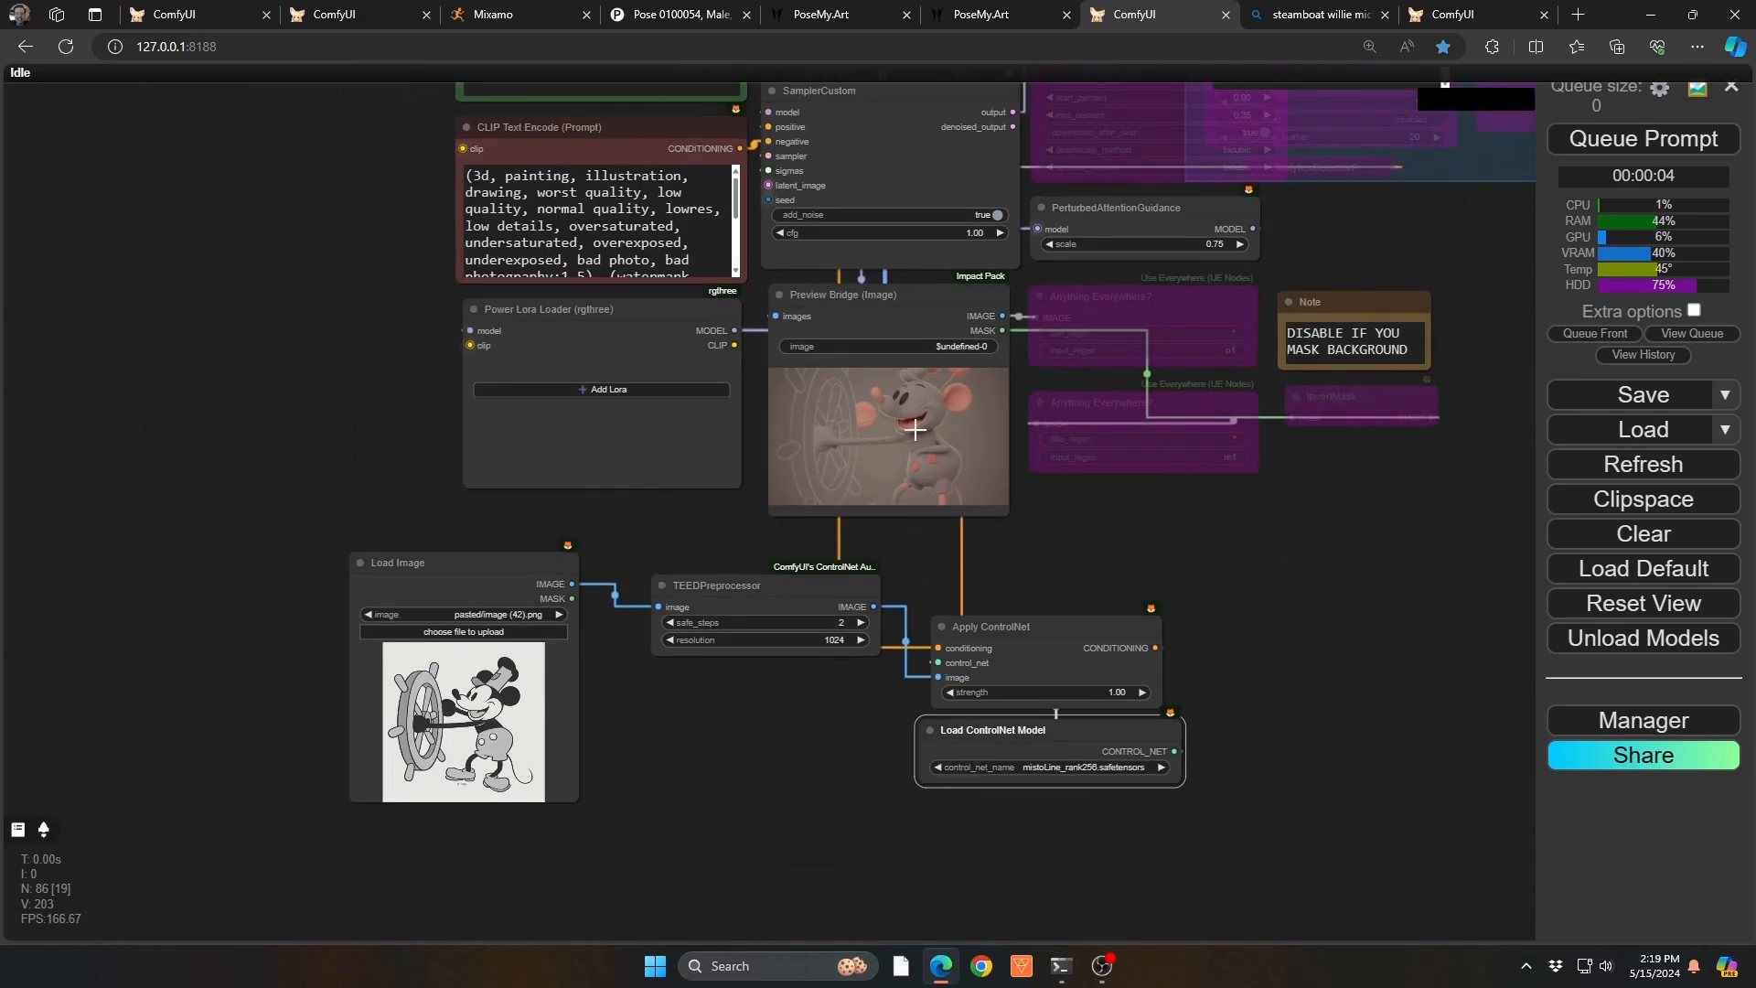
Step: Set the strength of the Apply ControlNet node fed by the TEEDPreprocessor to 0.50
scroll(919, 434, "up", 1)
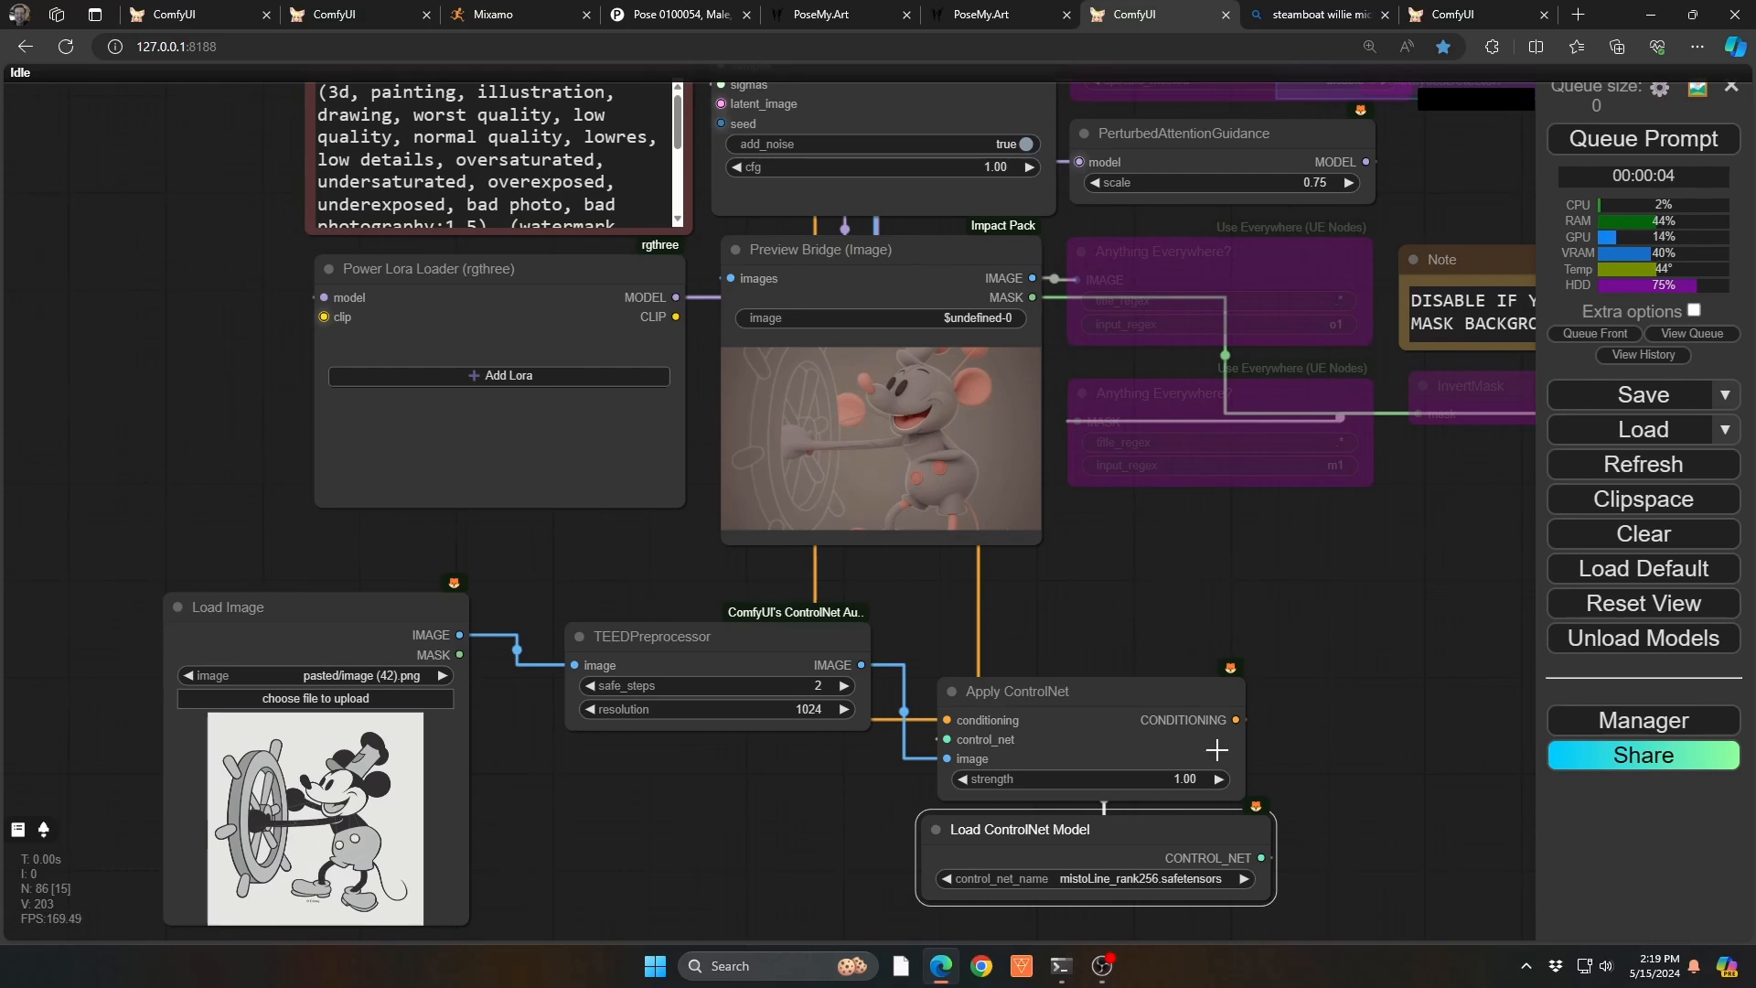
left_click(1178, 779)
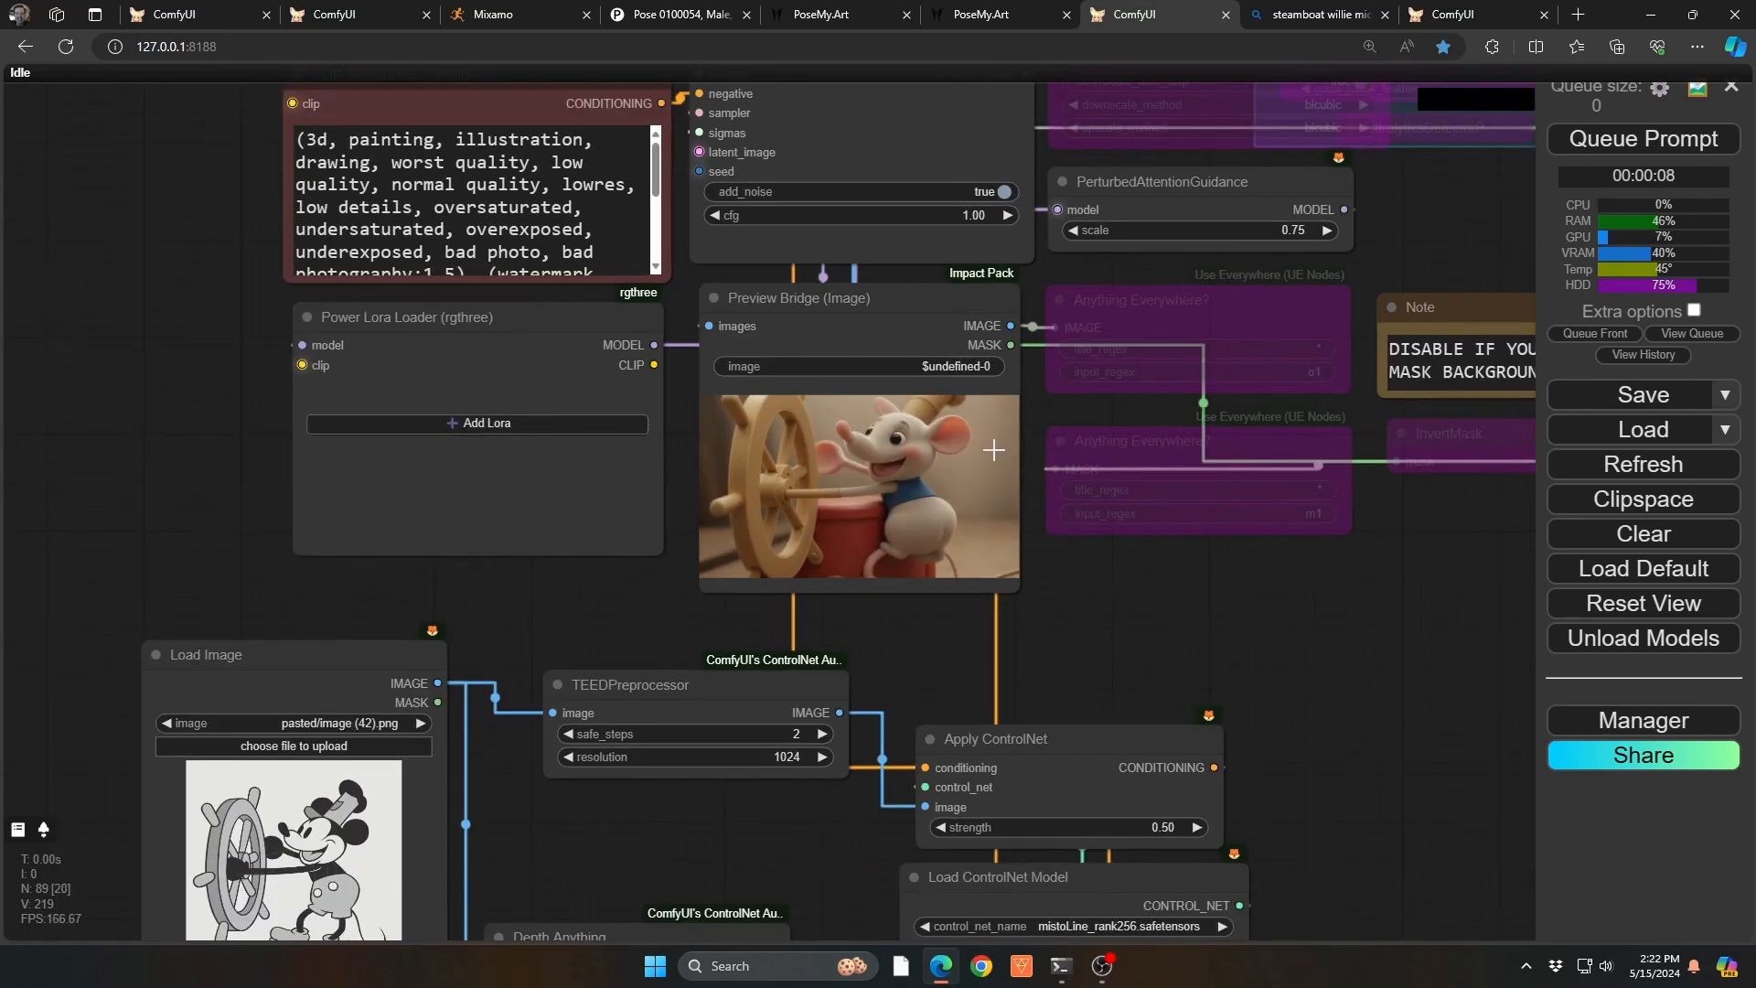
scroll(993, 449, "down", 3)
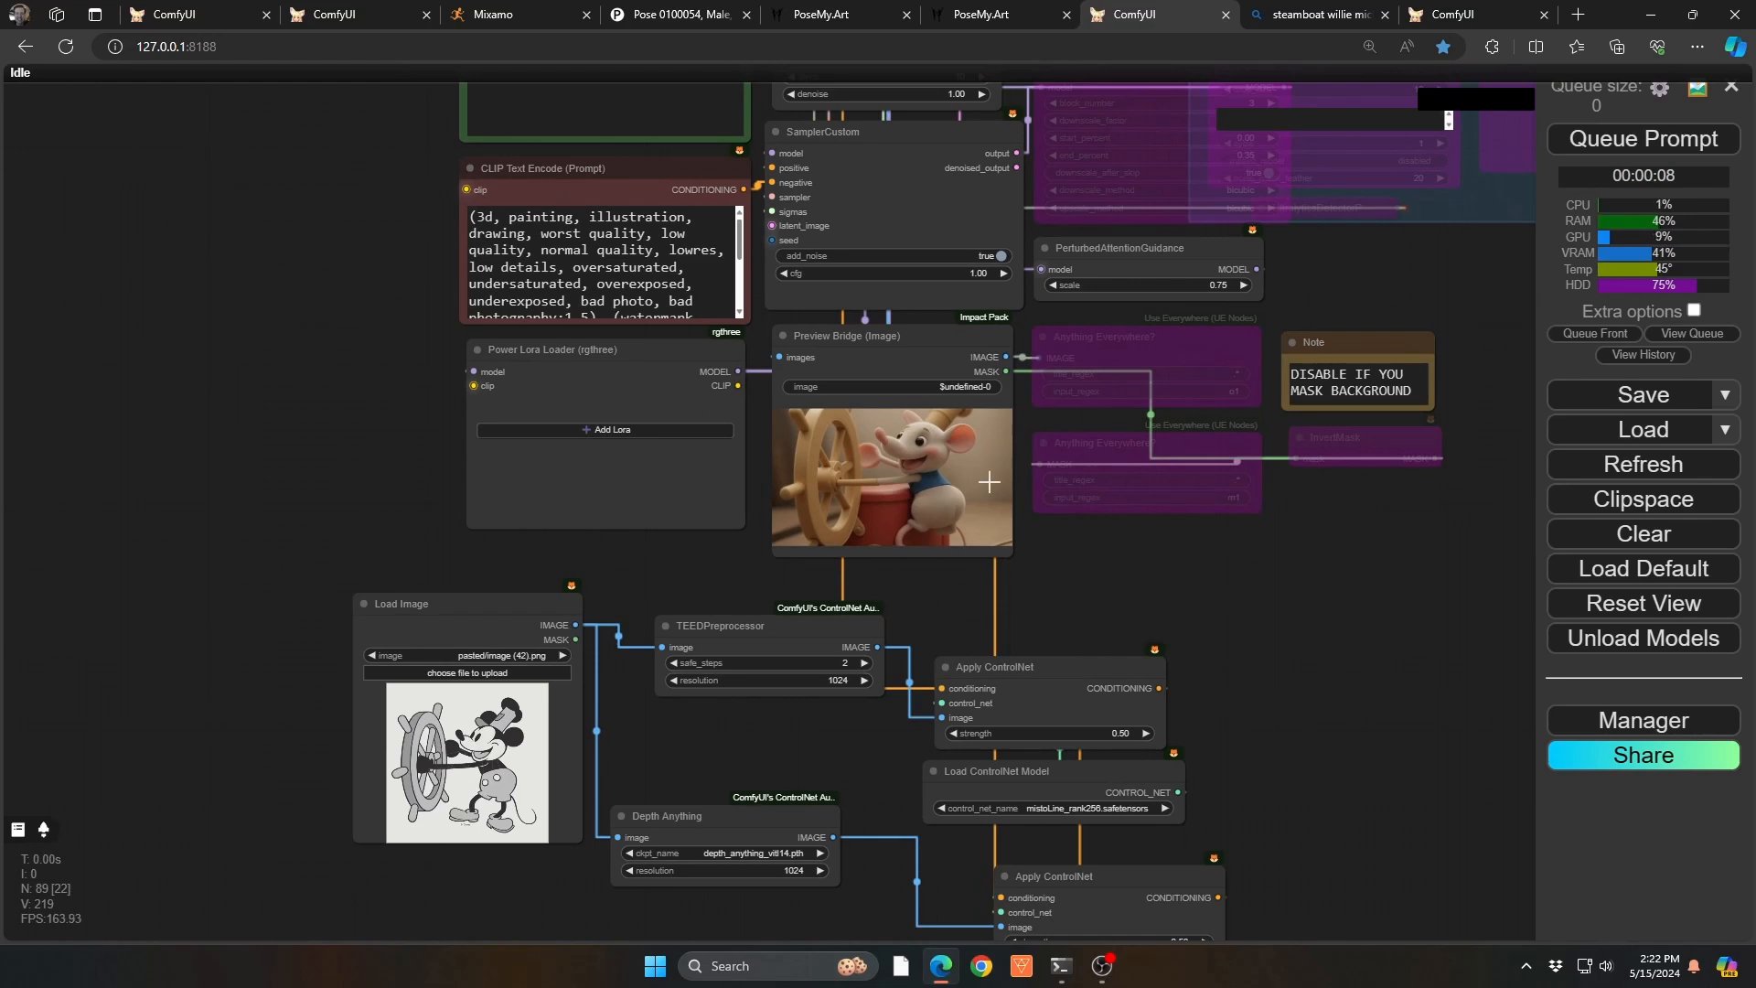